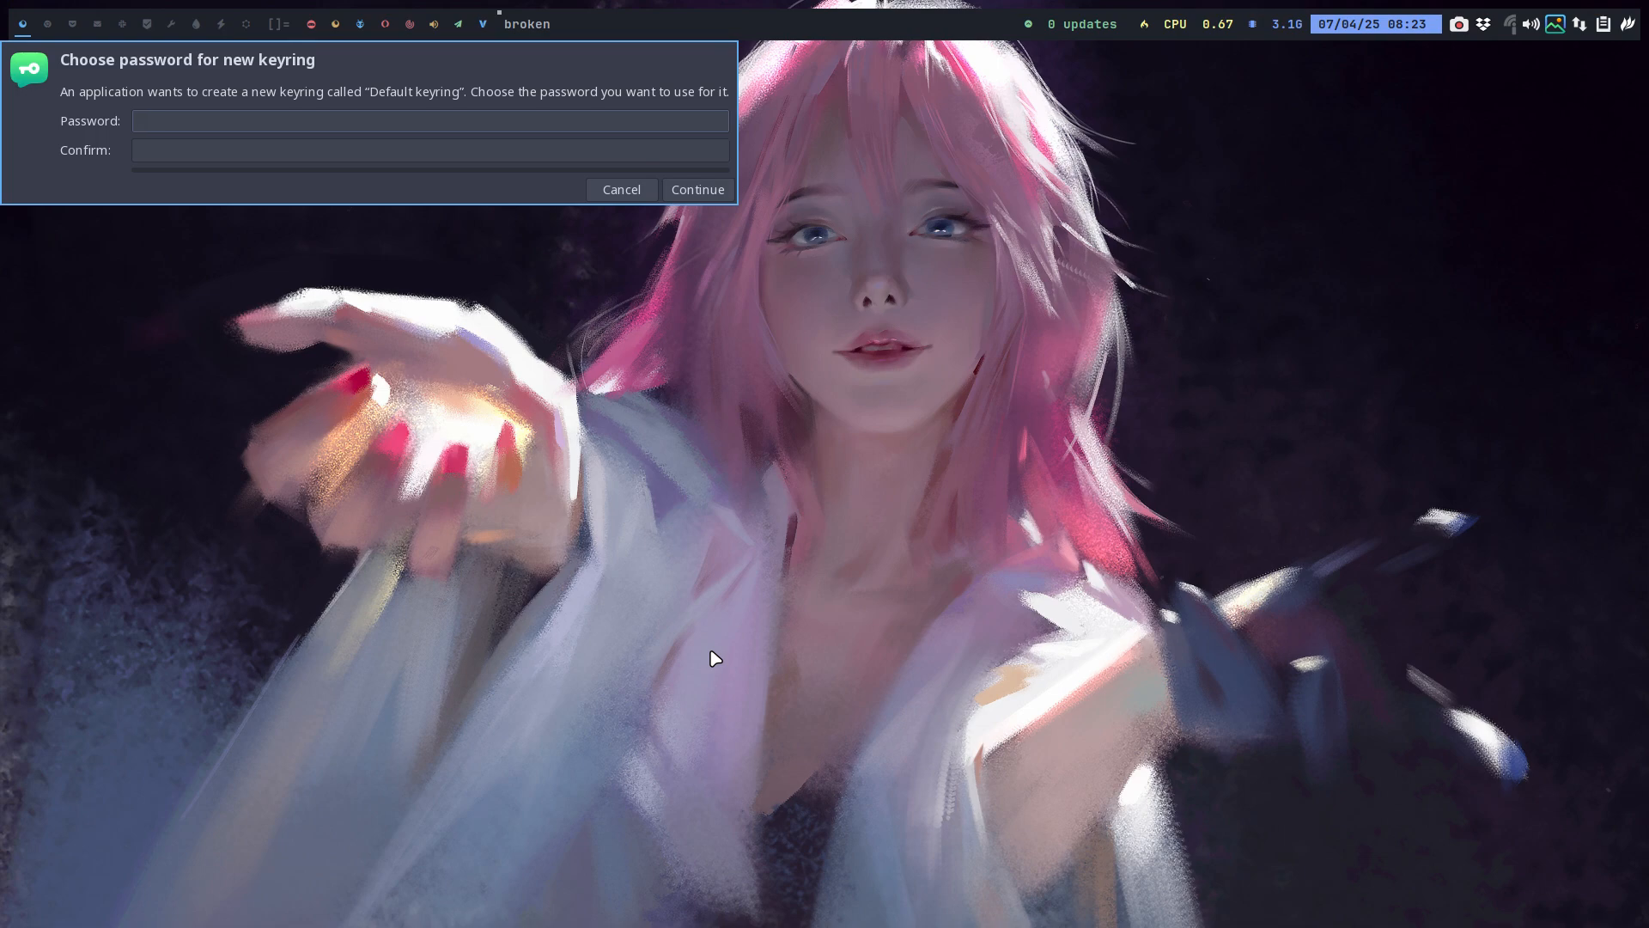
# Skip the keyring password and accept unencrypted password storage so Brave loads arcolinux.info.
pyautogui.click(698, 189)
pyautogui.click(927, 133)
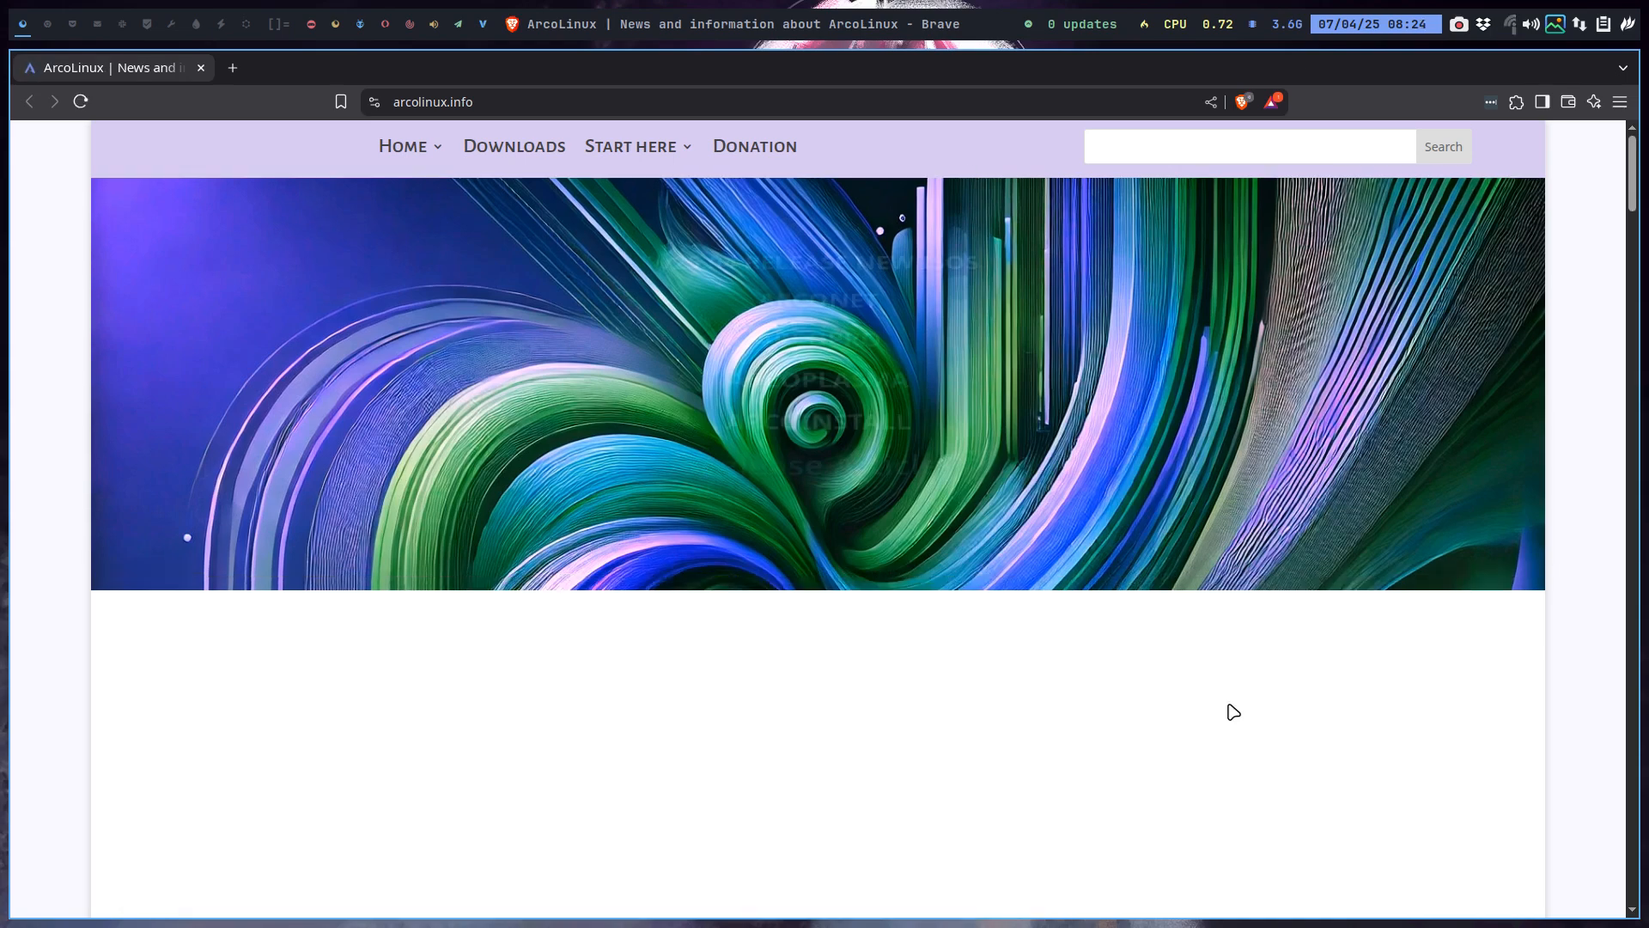
pyautogui.scroll(-6, 1523, 719)
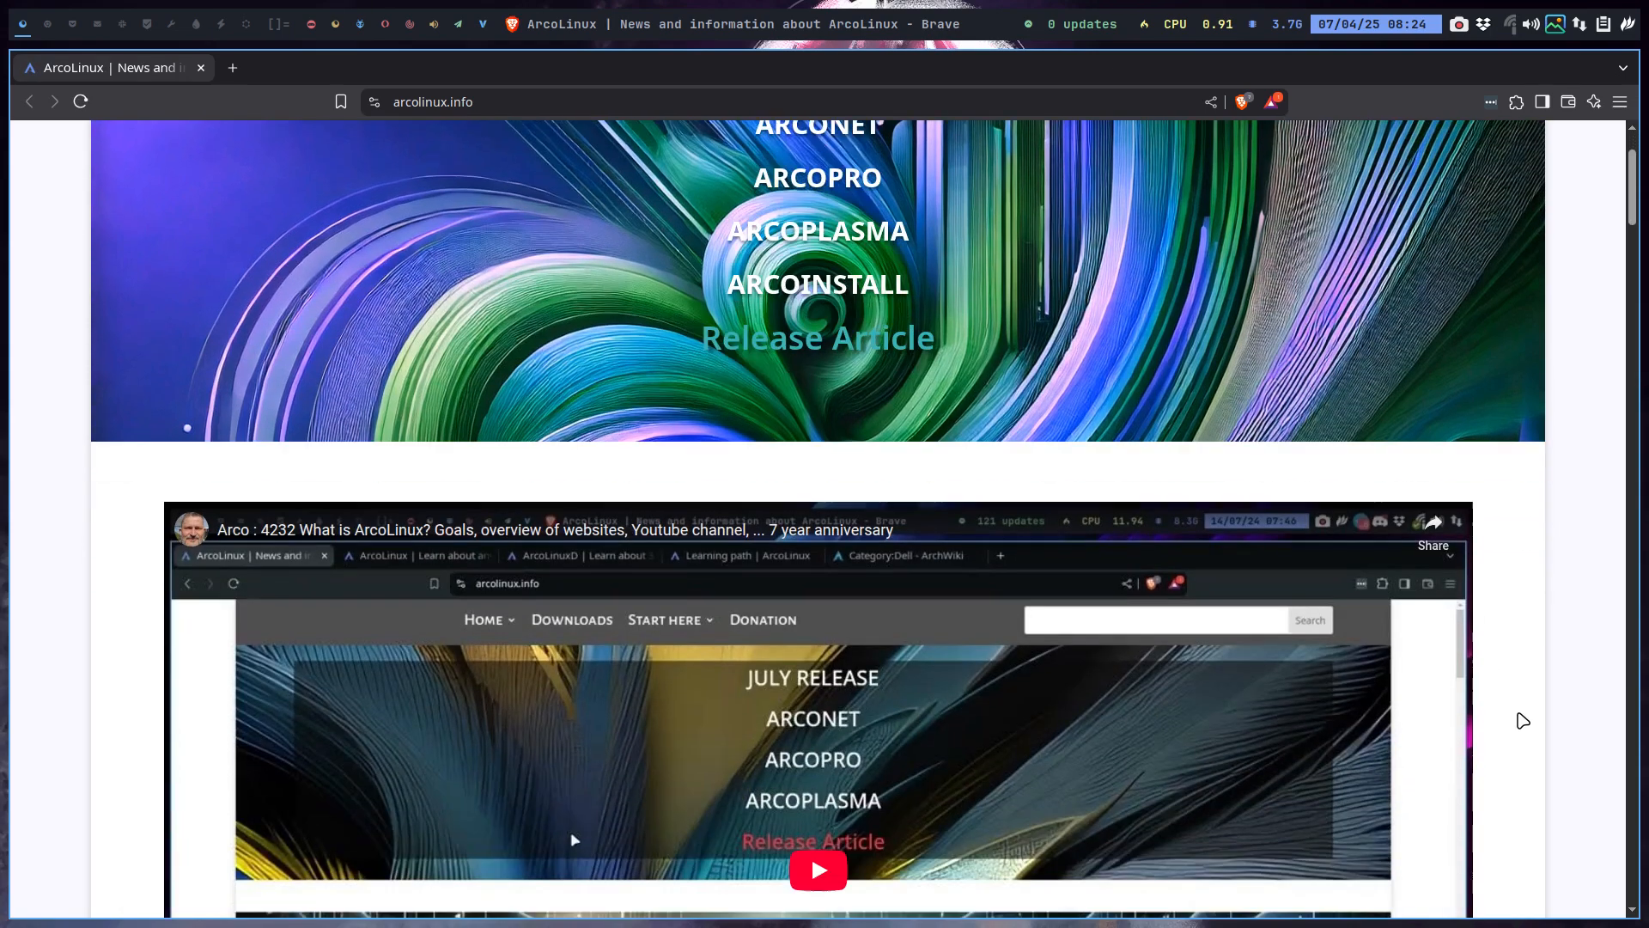
pyautogui.scroll(-7, 1523, 719)
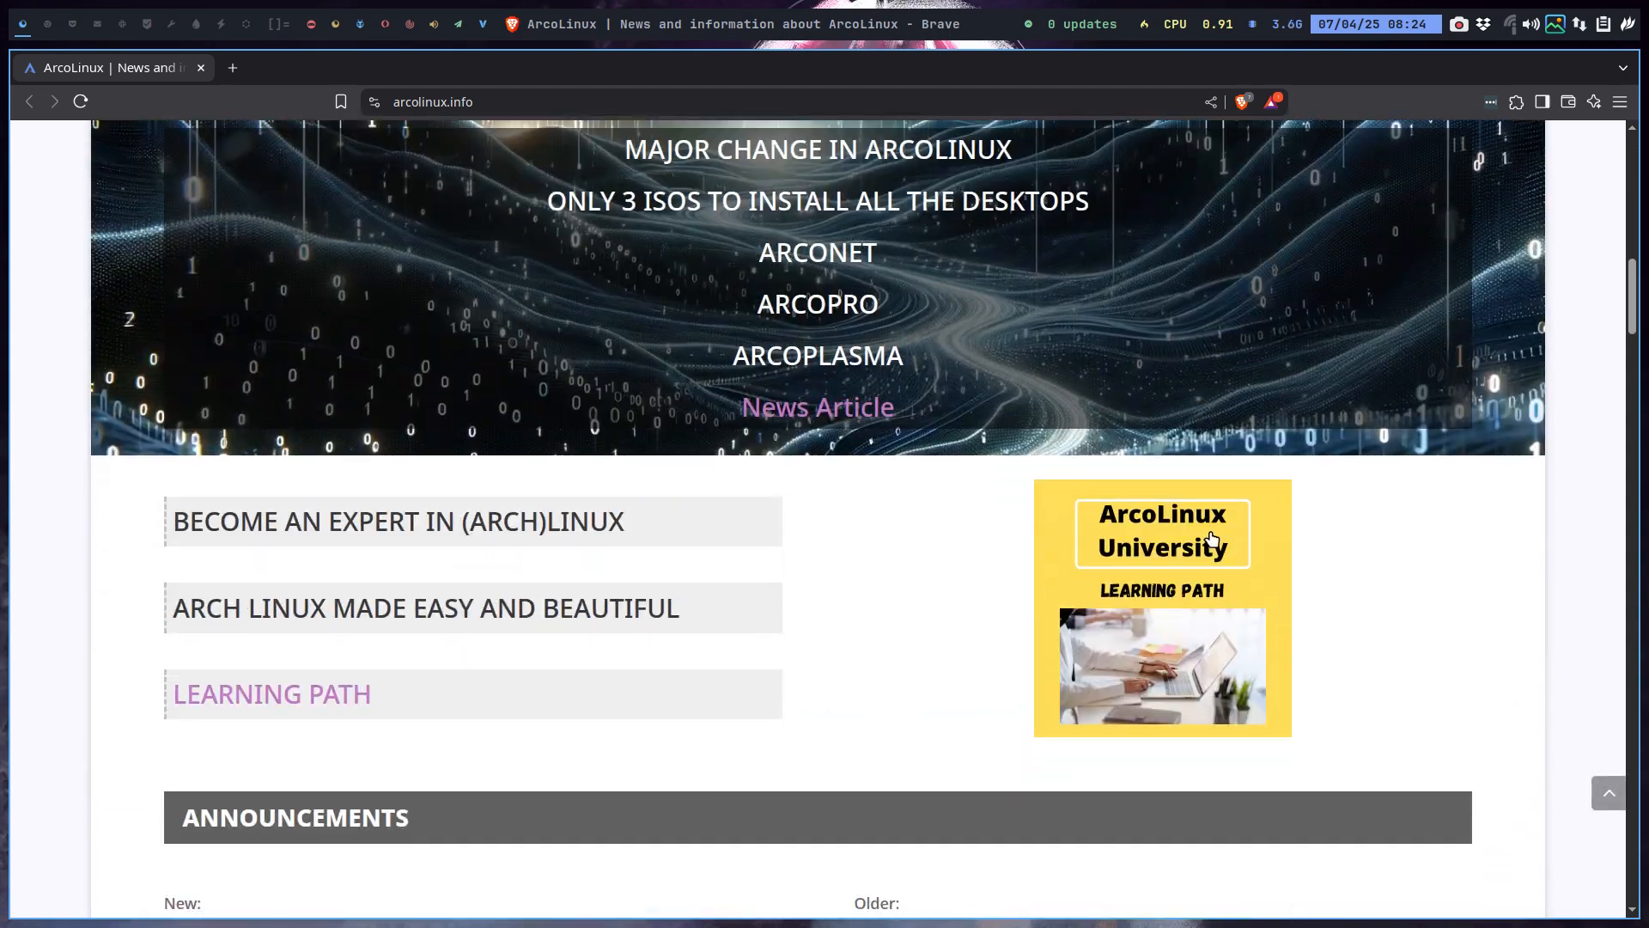
pyautogui.click(1213, 538)
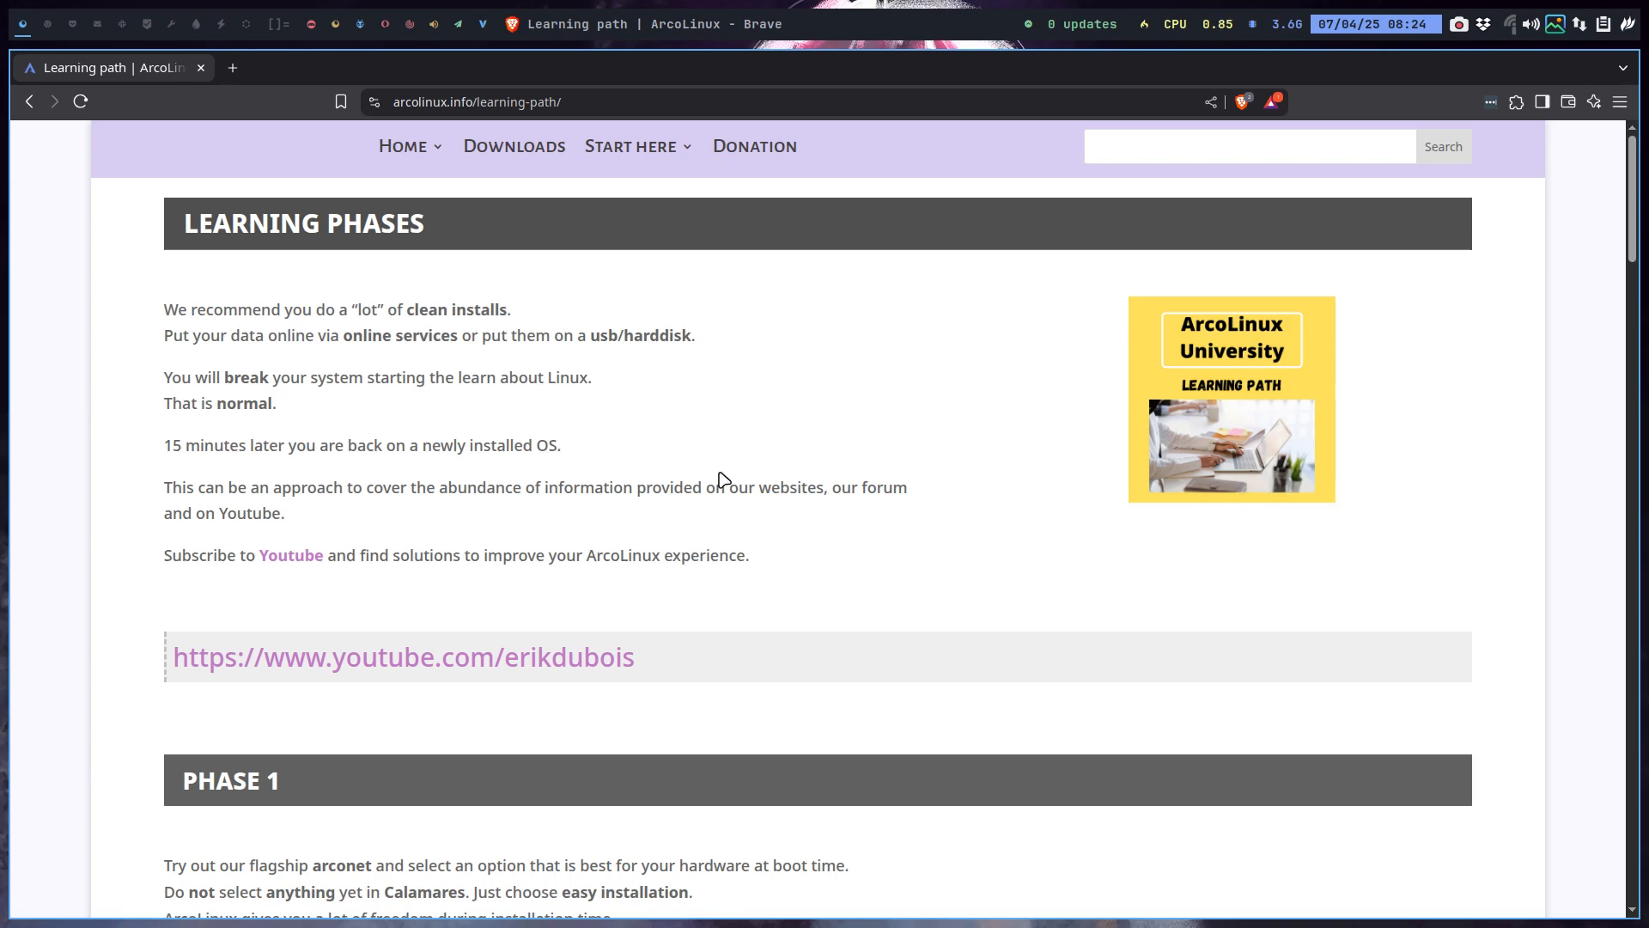
pyautogui.scroll(-3, 724, 480)
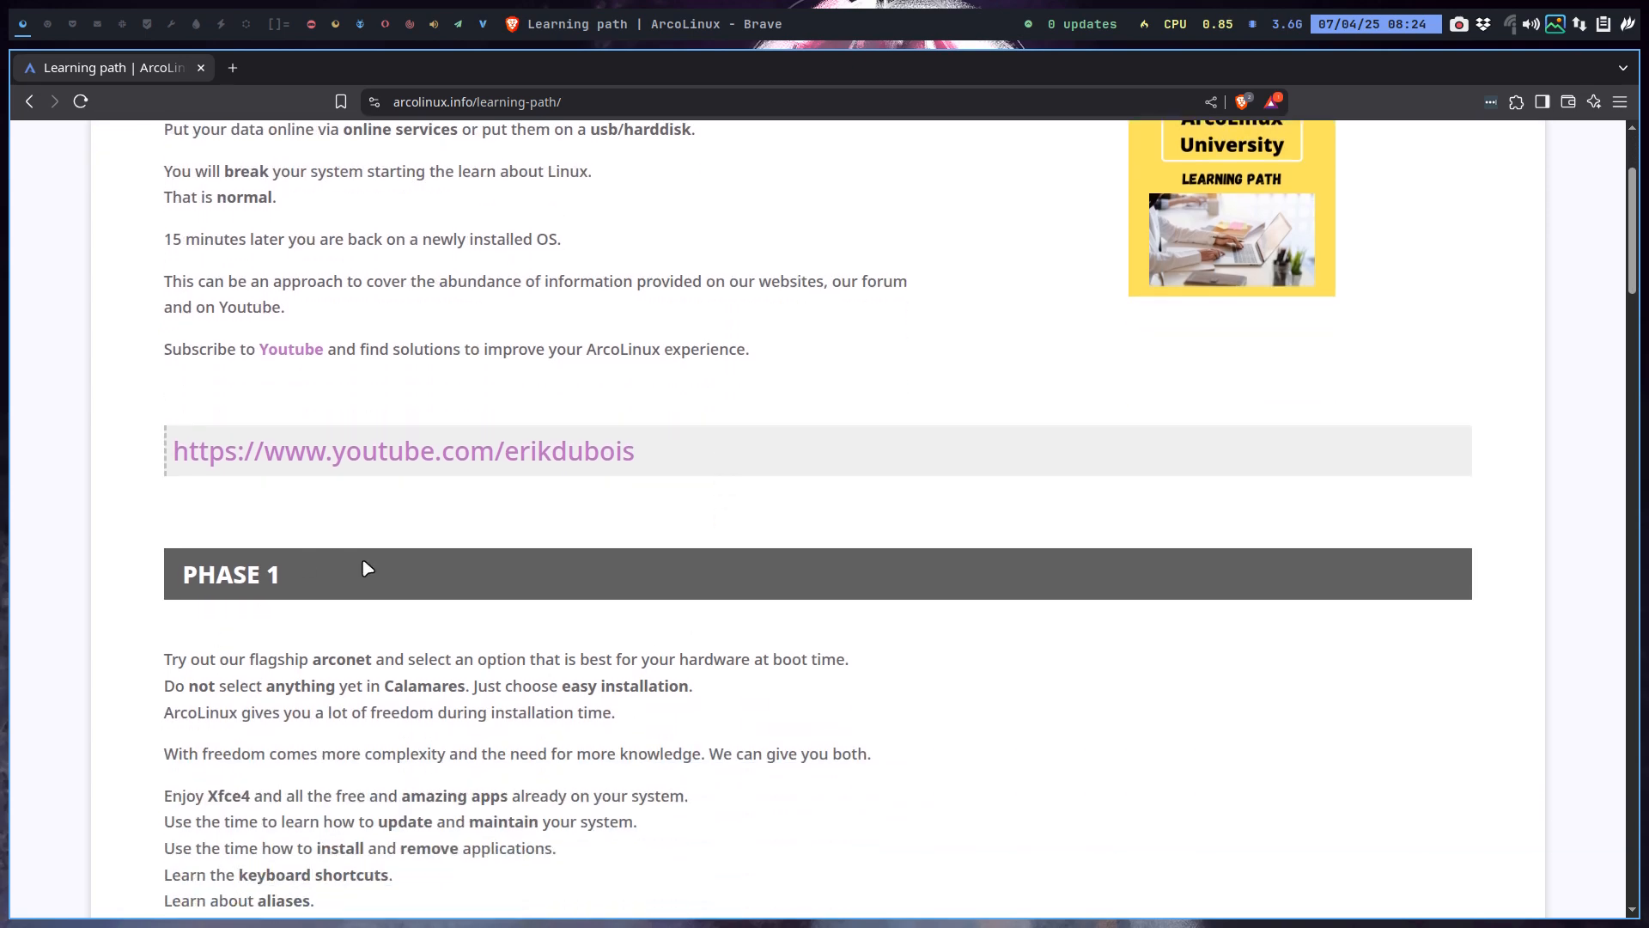
pyautogui.scroll(-5, 413, 769)
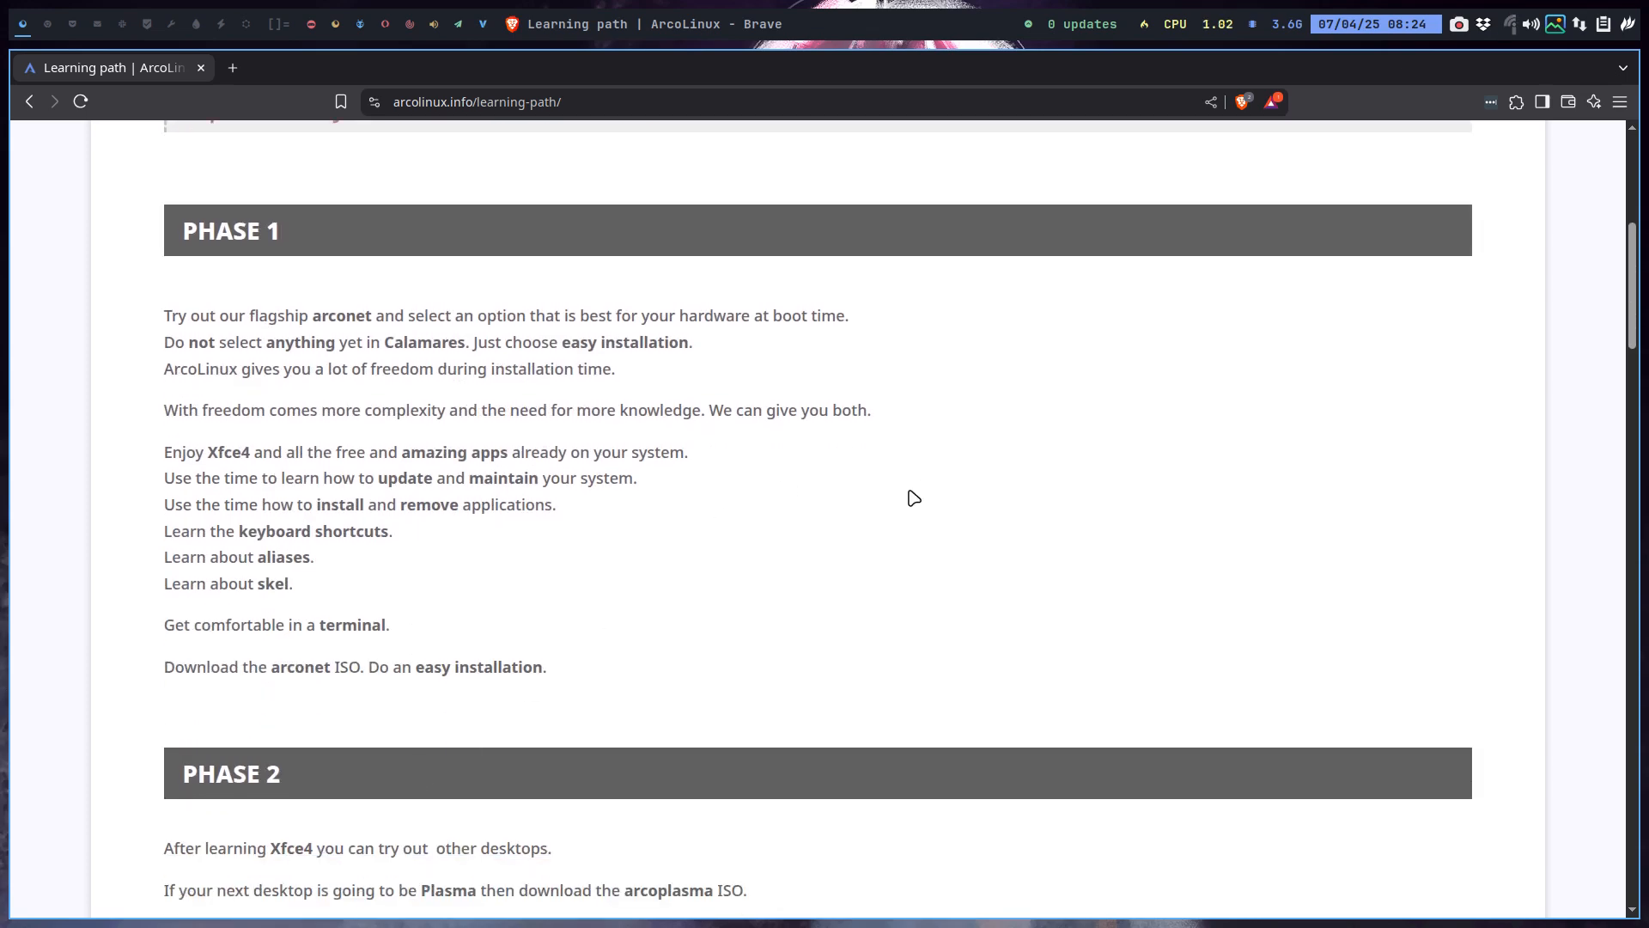
pyautogui.scroll(5, 913, 498)
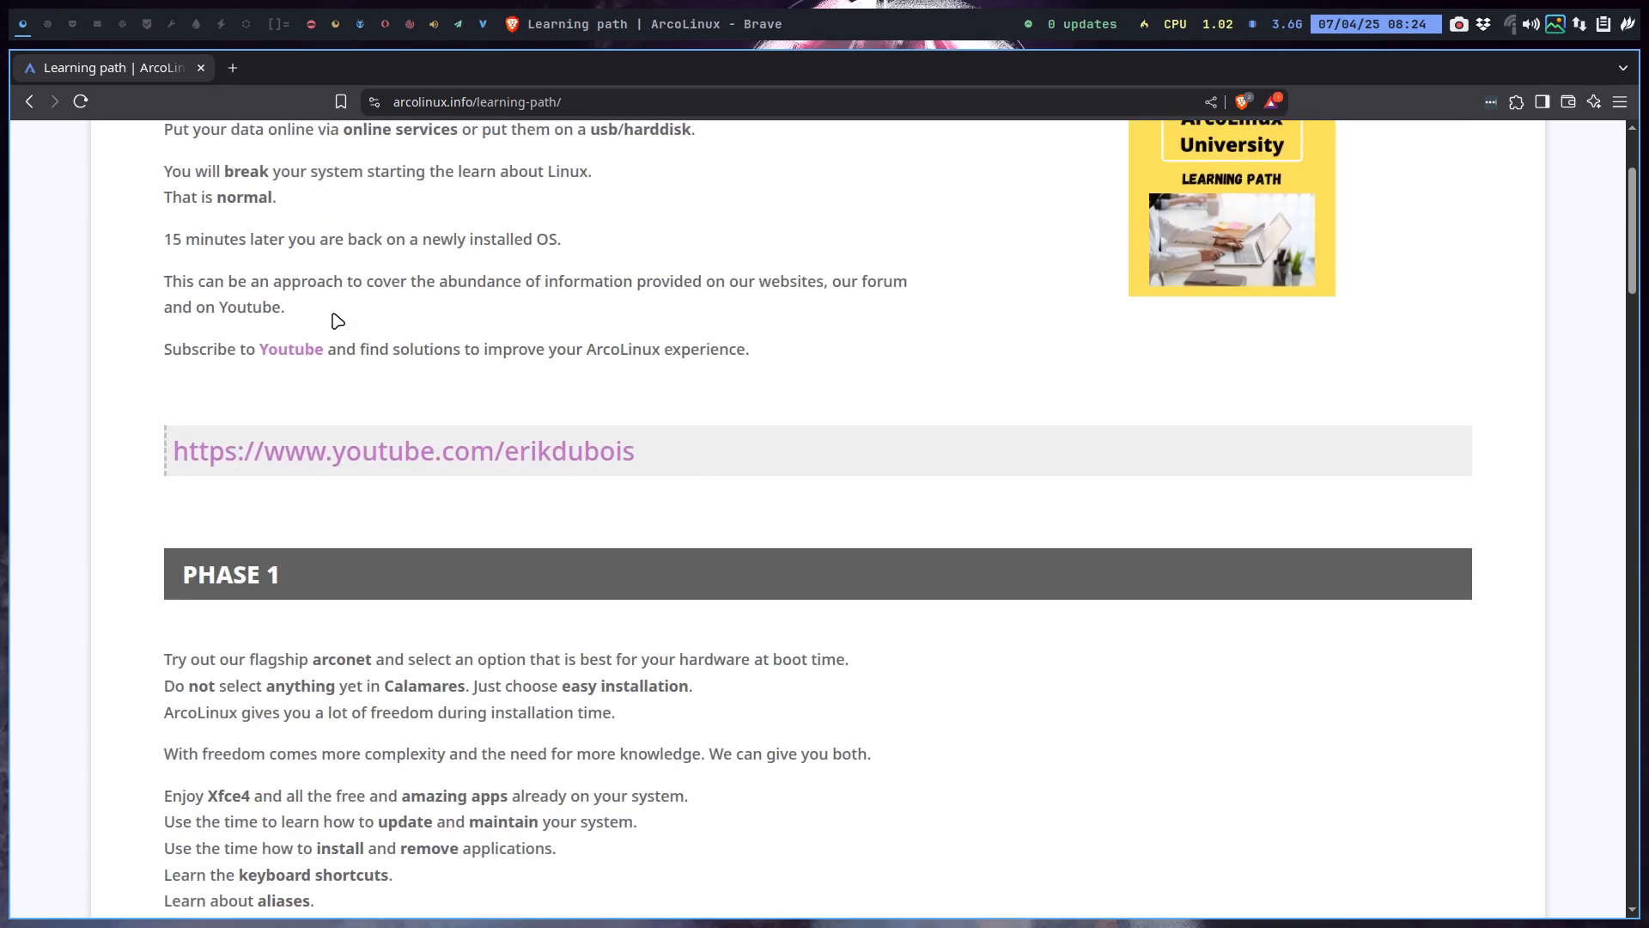
pyautogui.click(34, 102)
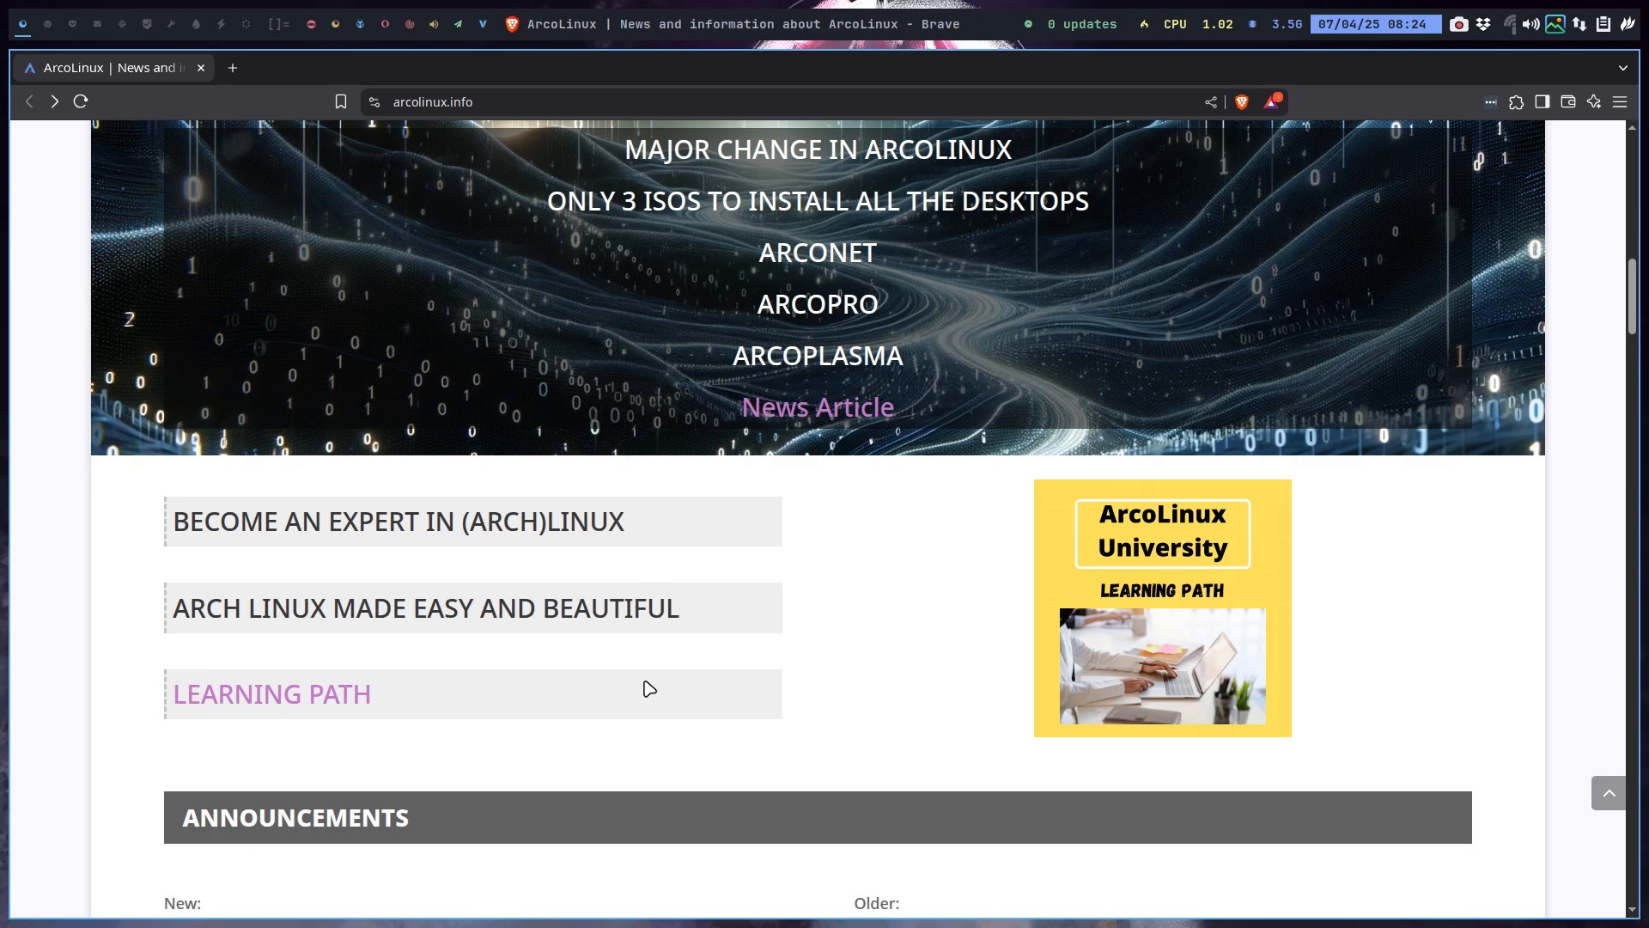
pyautogui.scroll(-2, 646, 683)
pyautogui.scroll(3, 635, 681)
pyautogui.scroll(-6, 639, 681)
pyautogui.scroll(-15, 650, 687)
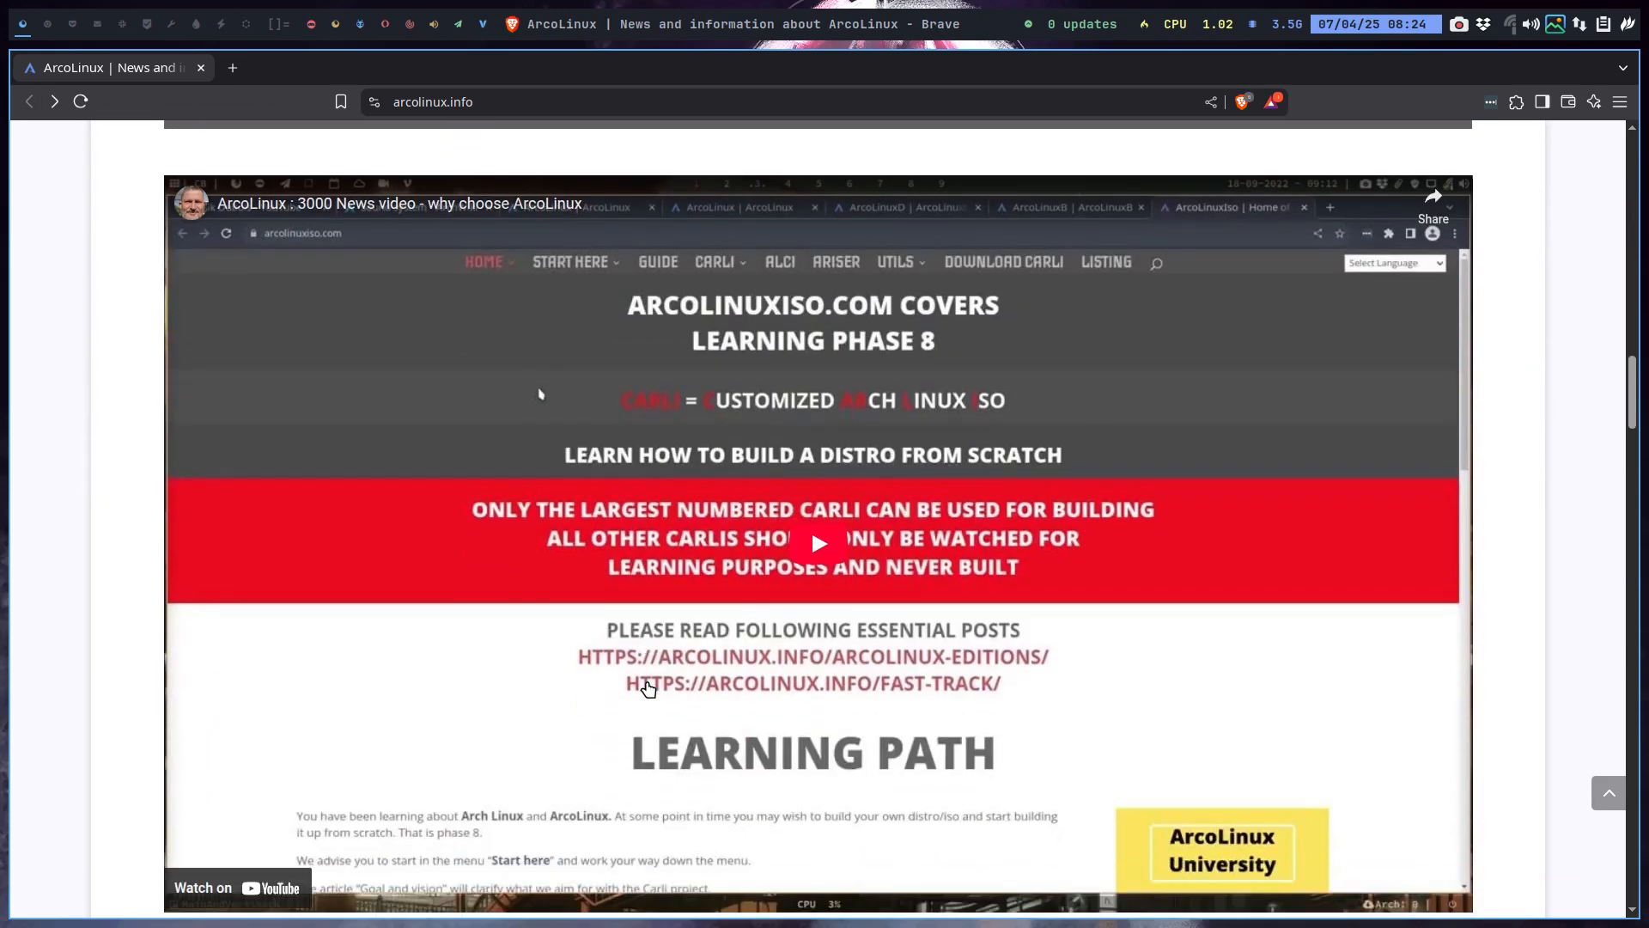
pyautogui.scroll(3, 649, 689)
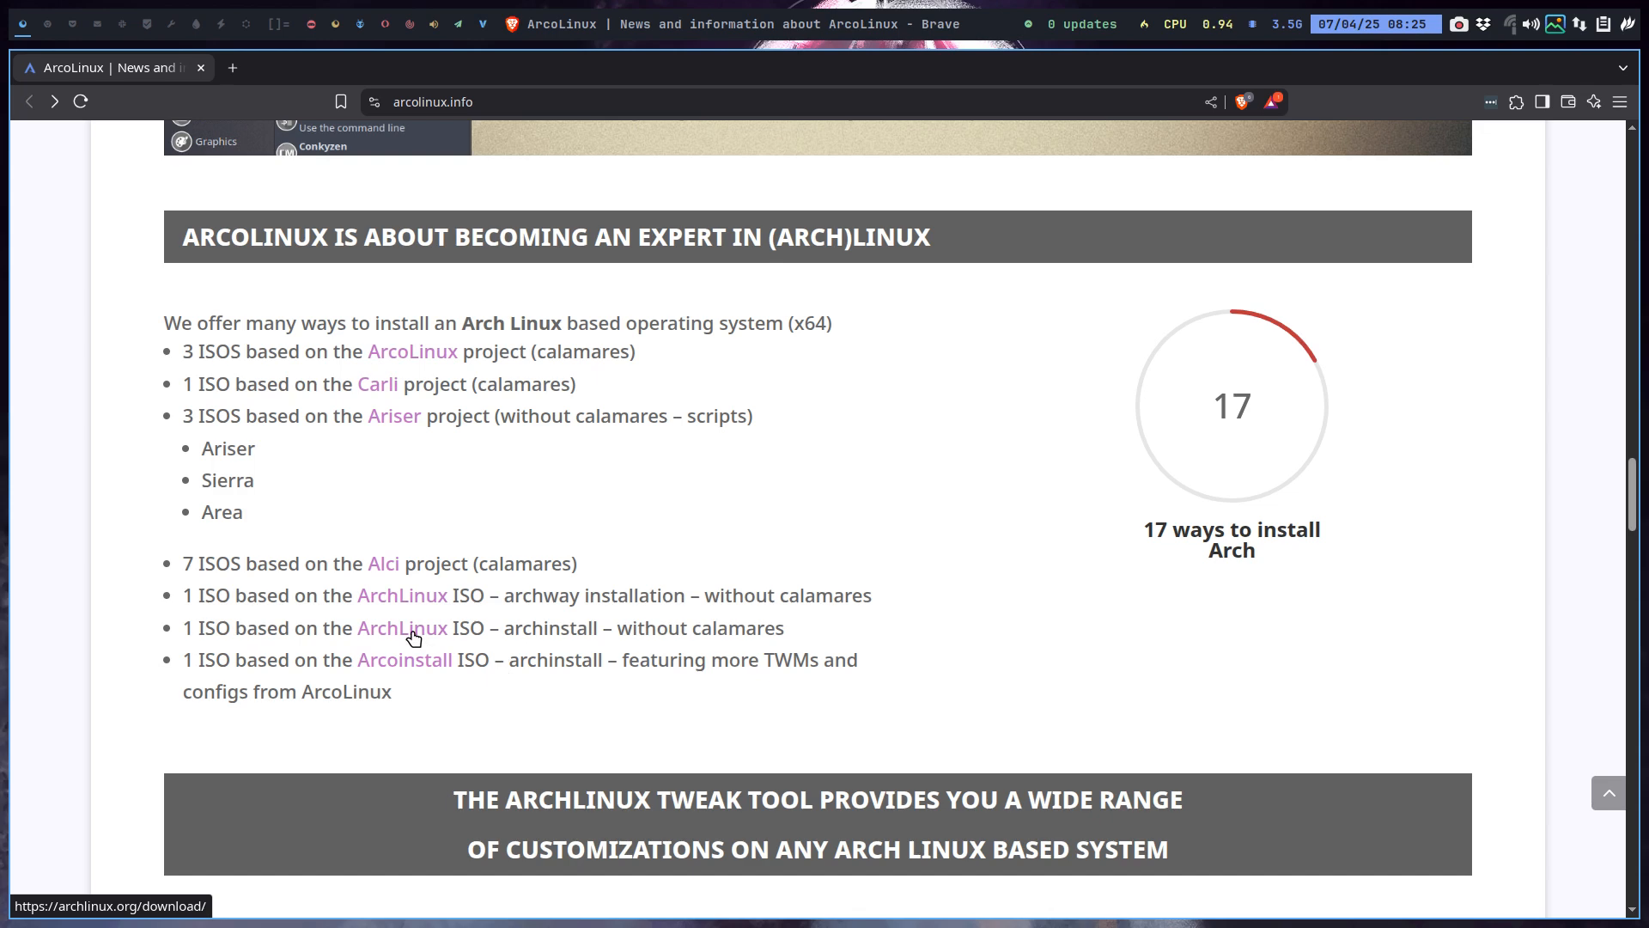
# On workspace 2, launch VirtualBox and clone the template VM under the name 'arch'.
pyautogui.click(47, 24)
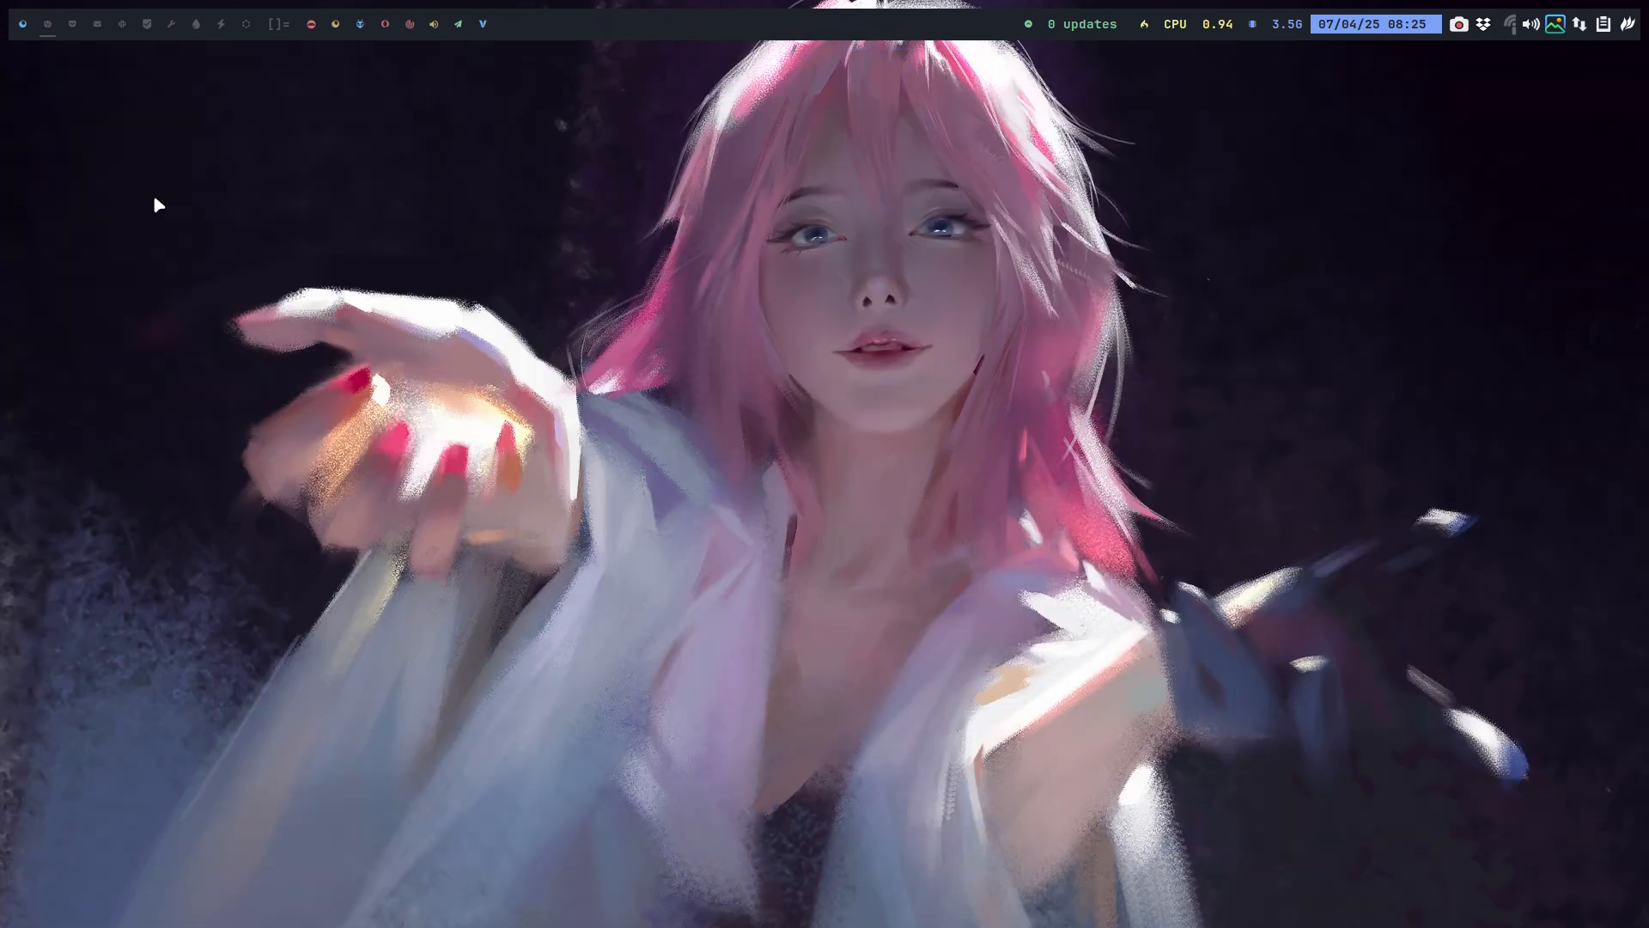
pyautogui.press('super+F7')
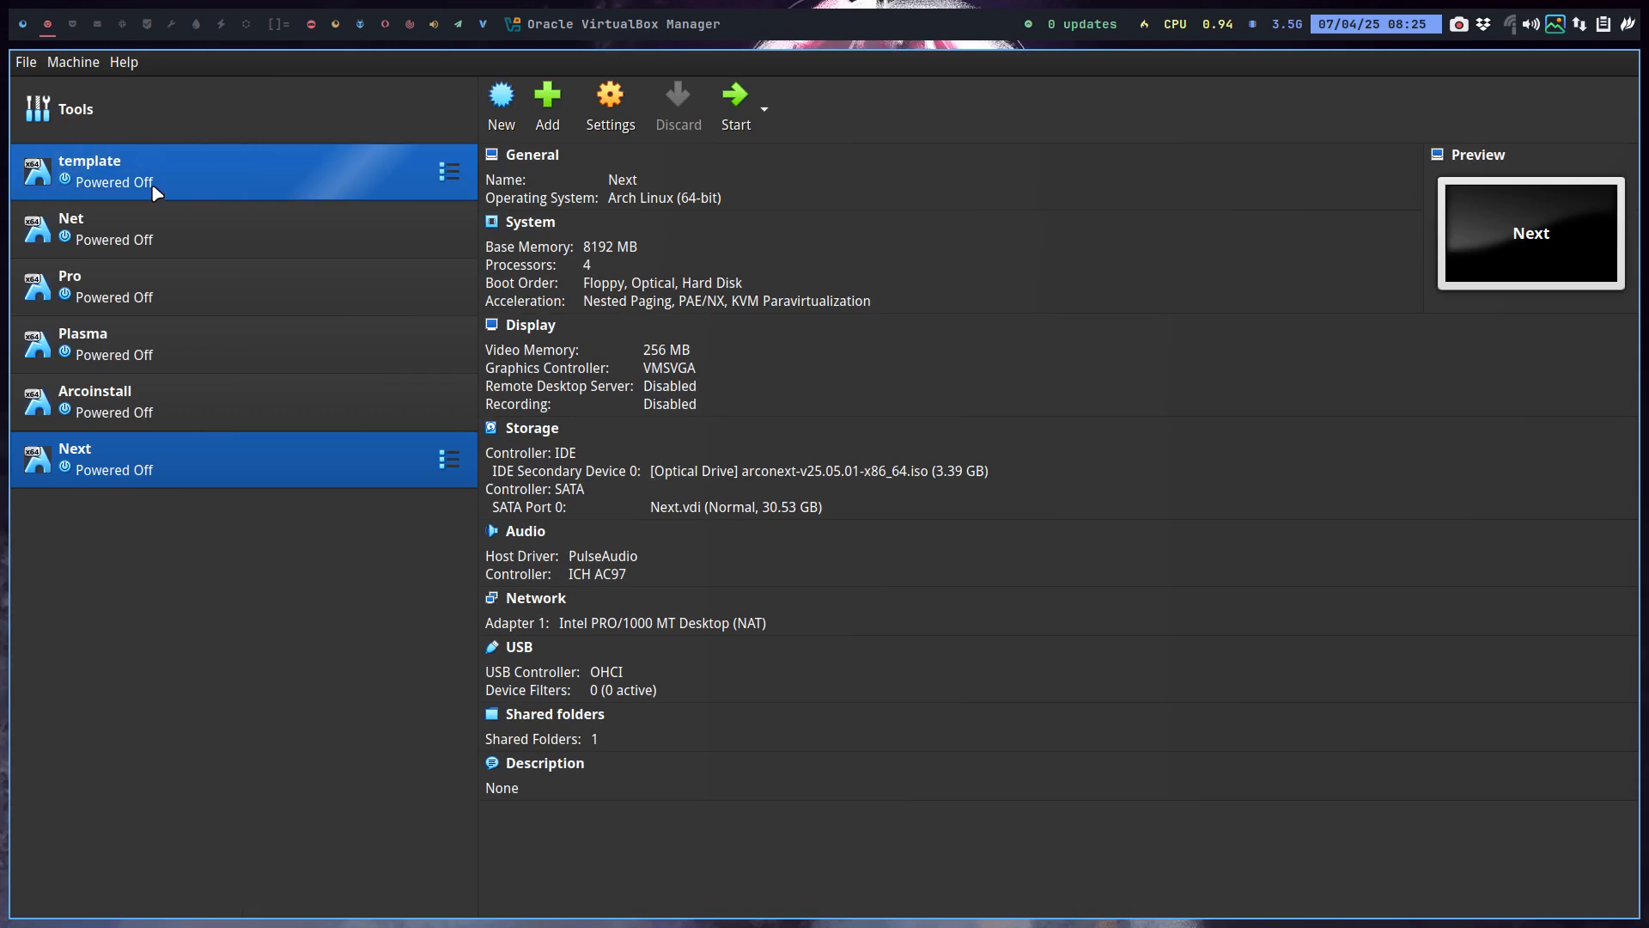
pyautogui.click(152, 185)
pyautogui.rightClick(149, 179)
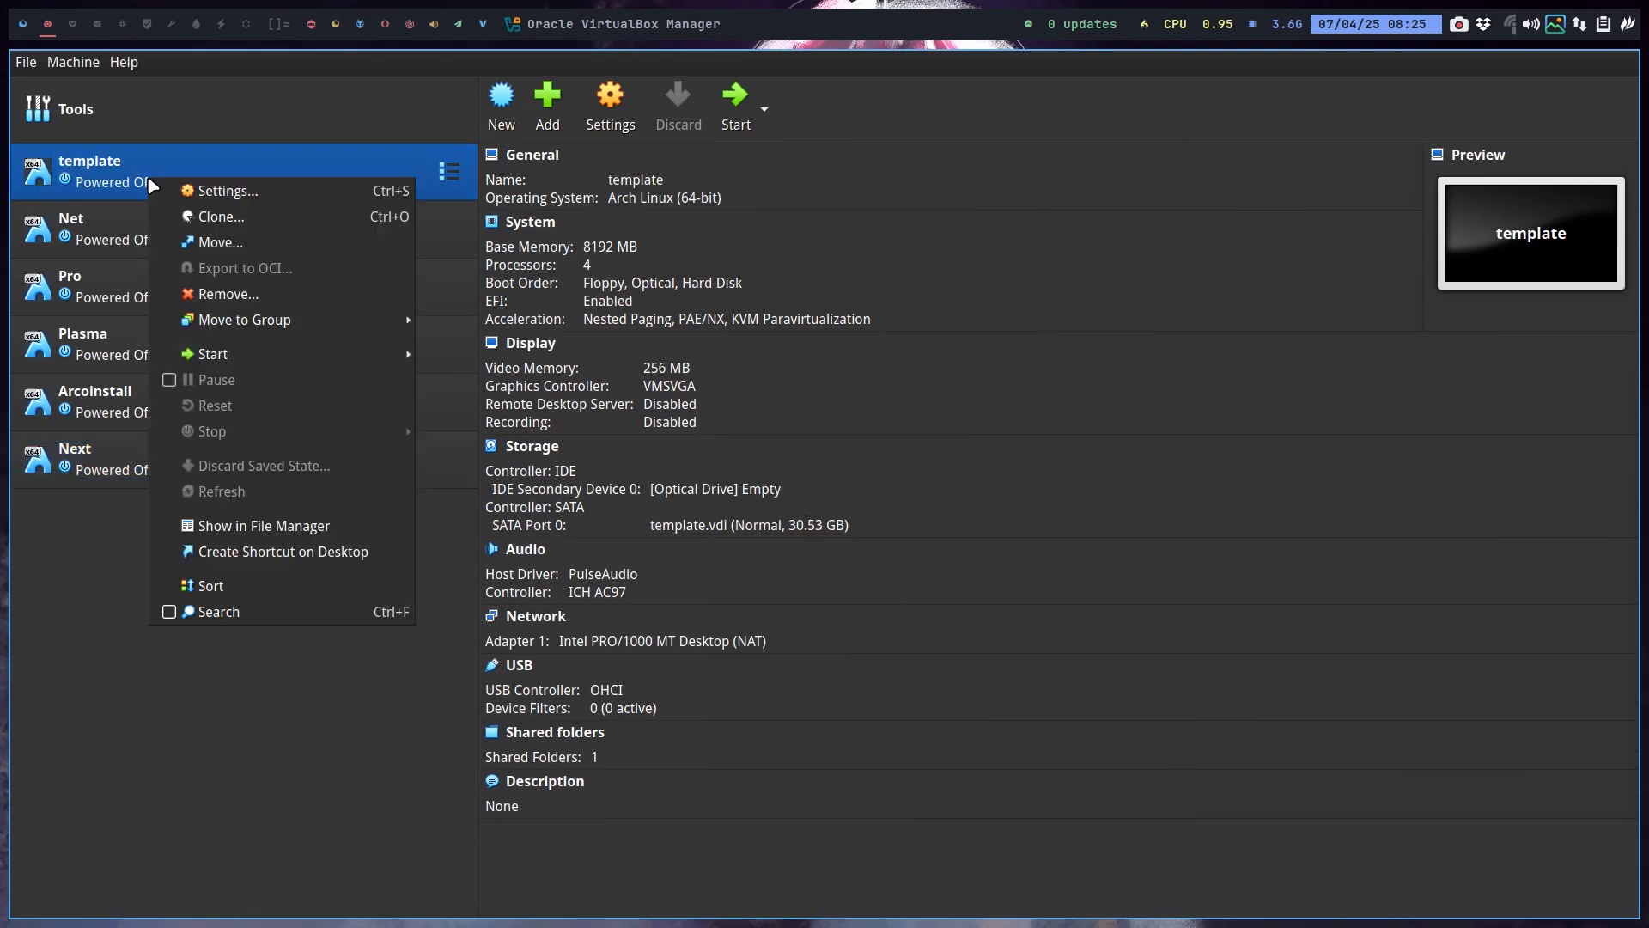
pyautogui.click(243, 214)
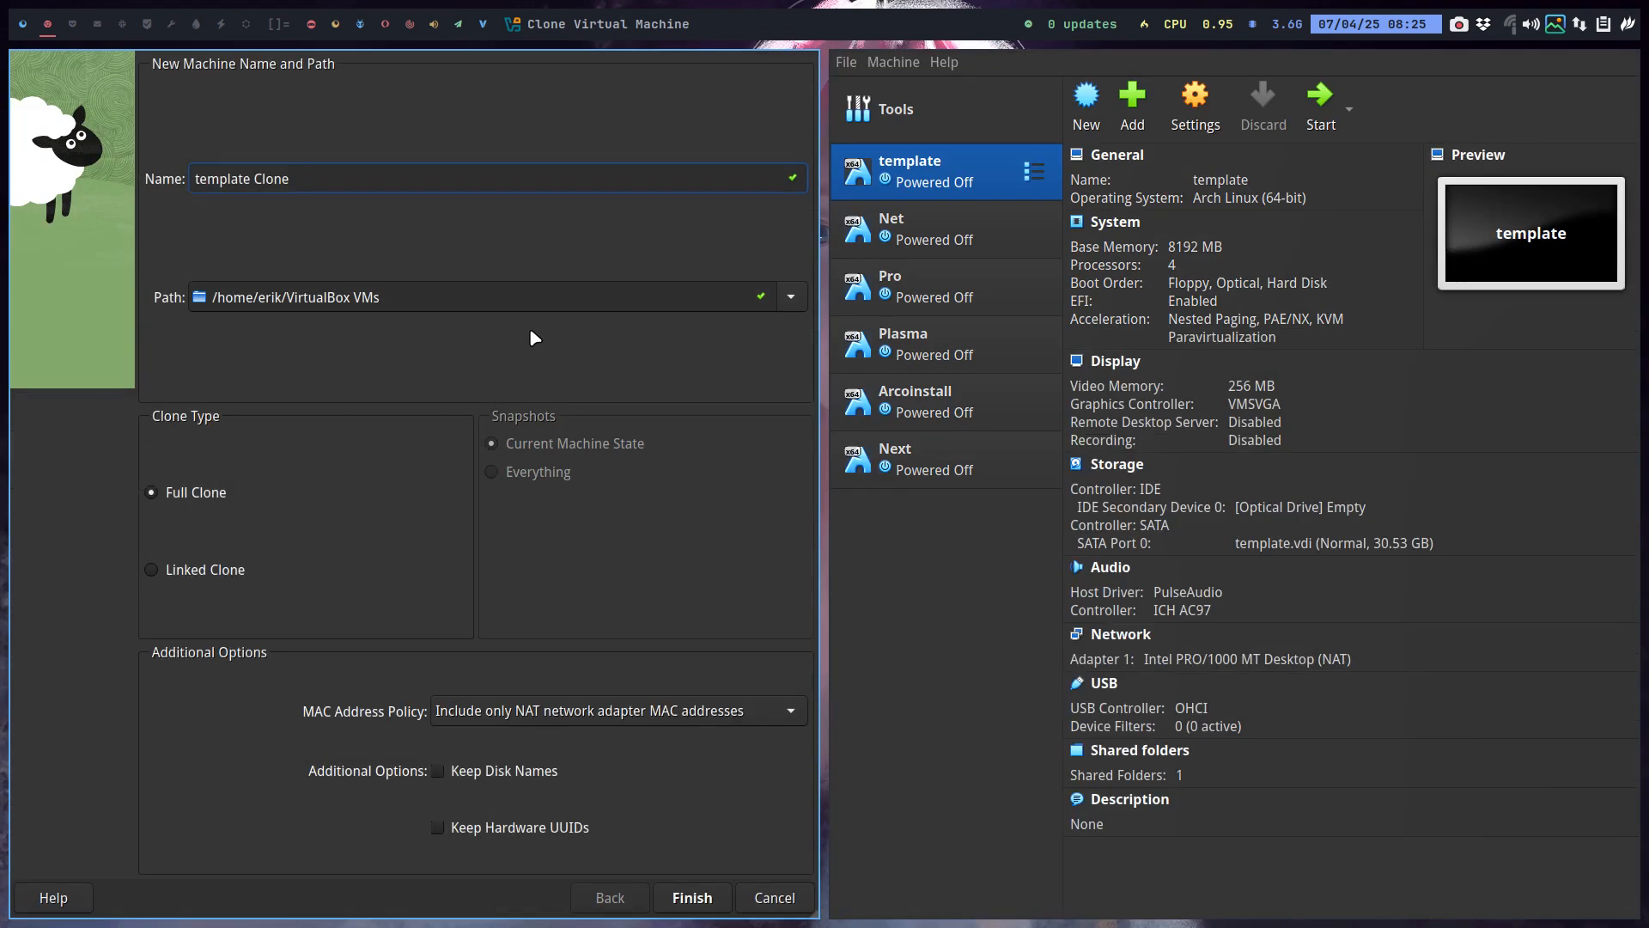
pyautogui.hotkey('ctrl', 'a')
pyautogui.write('arch')
pyautogui.press('Return')
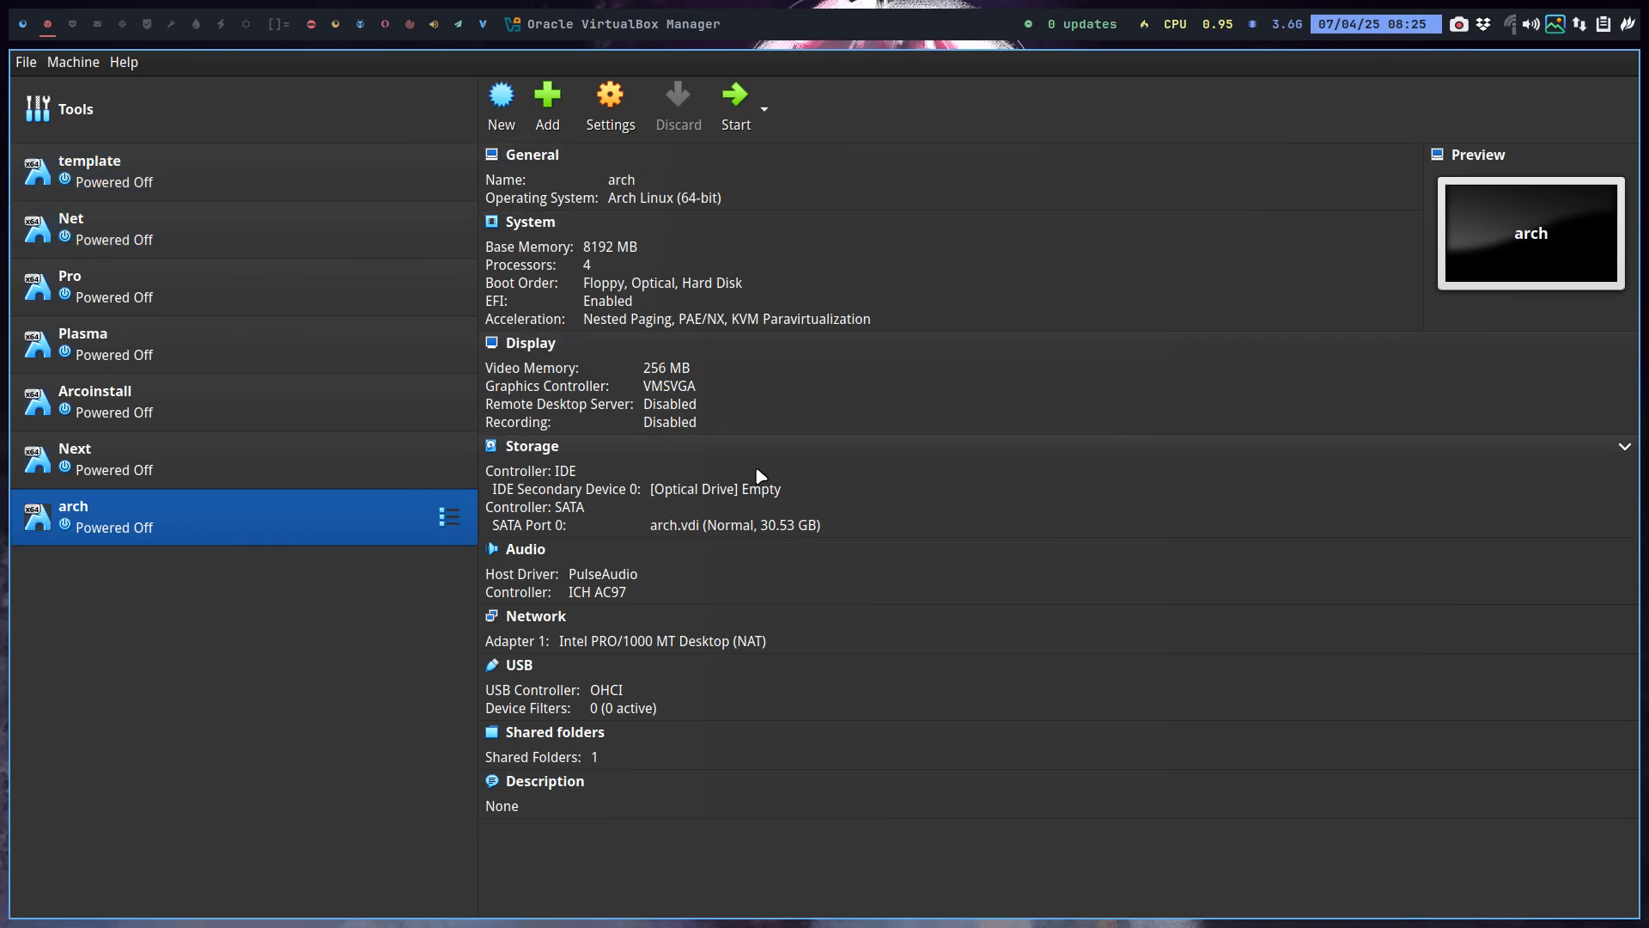
pyautogui.click(761, 488)
# Choose a disk file for the optical drive and browse into Projects > IT is all Arch Linux.
pyautogui.click(868, 507)
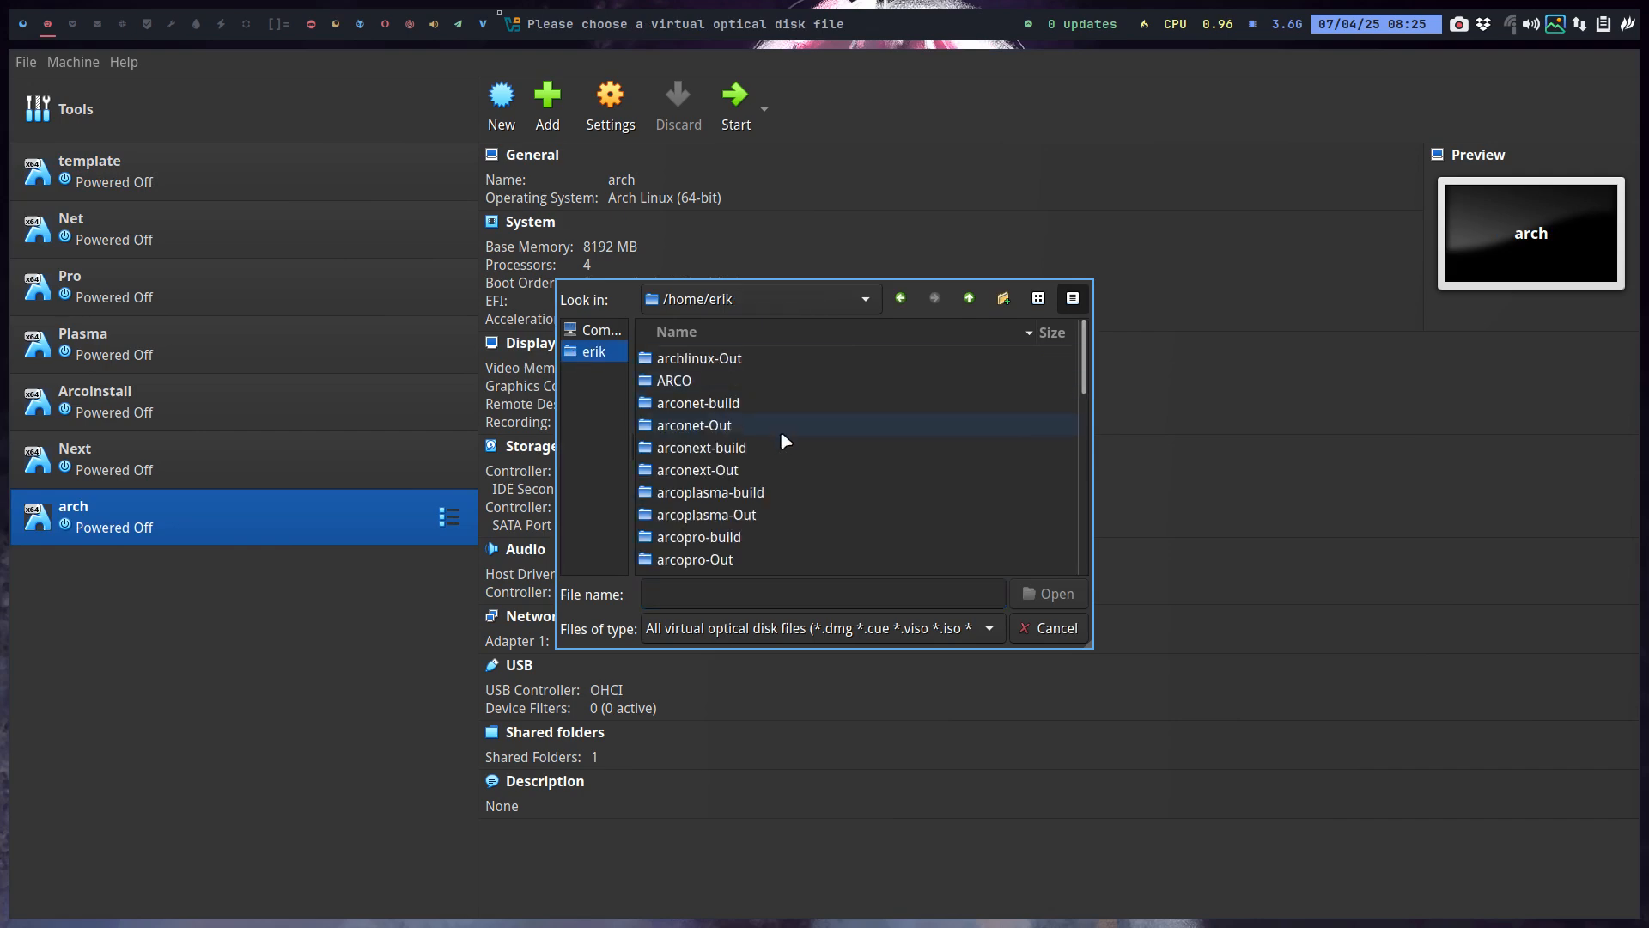
pyautogui.scroll(-8, 785, 440)
pyautogui.scroll(1, 743, 490)
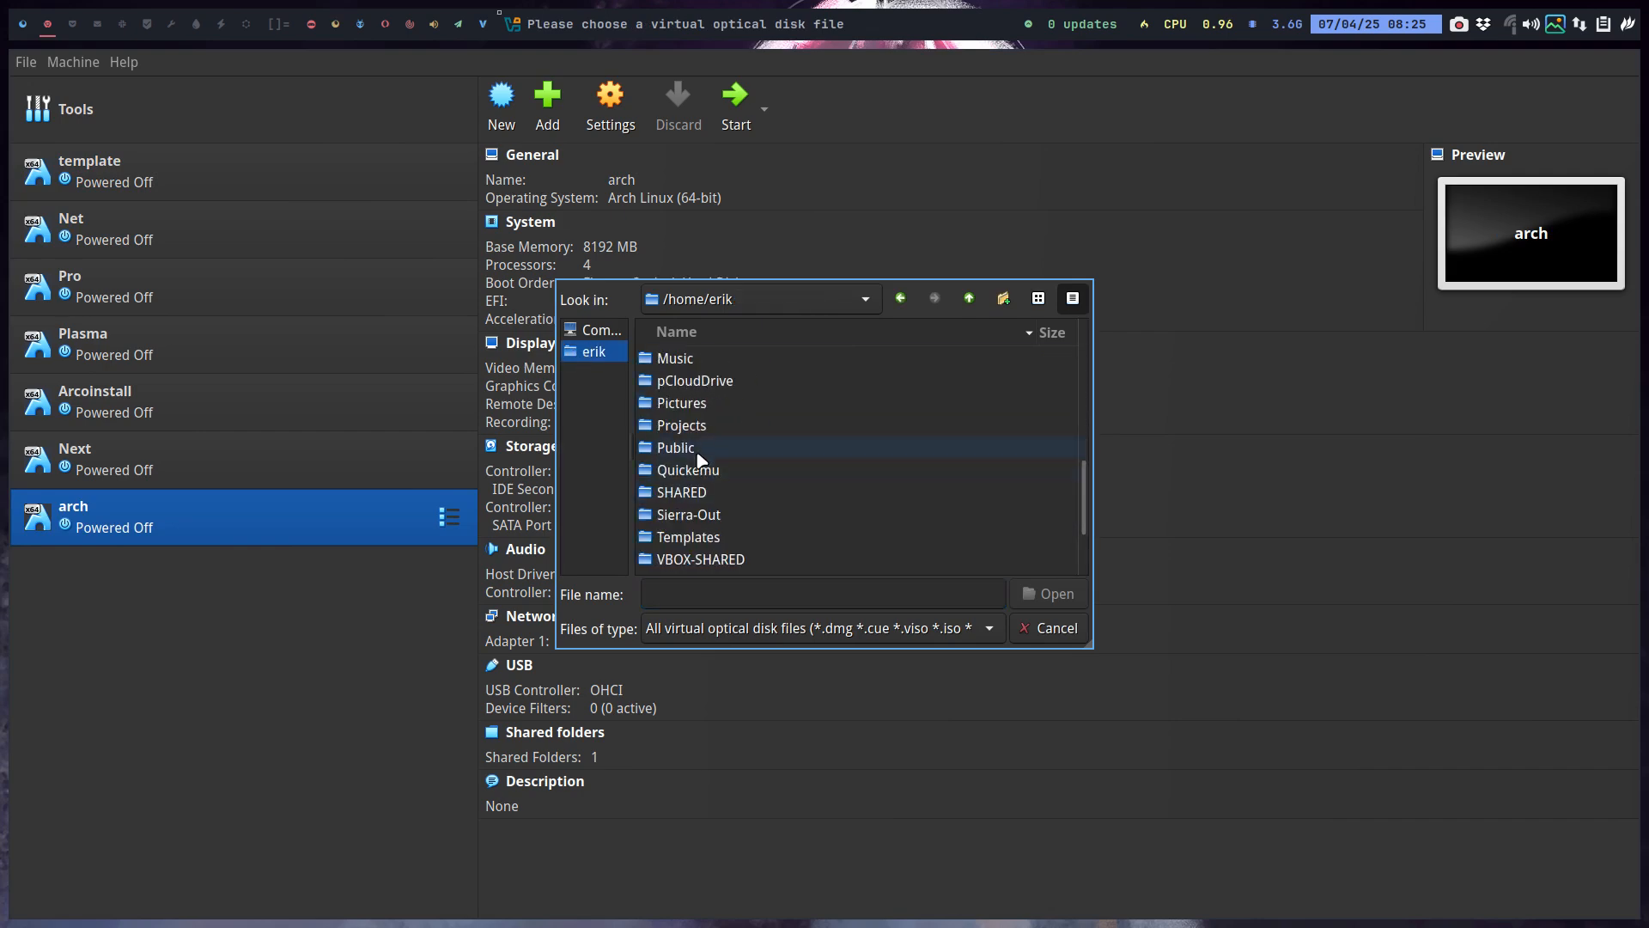
pyautogui.doubleClick(700, 425)
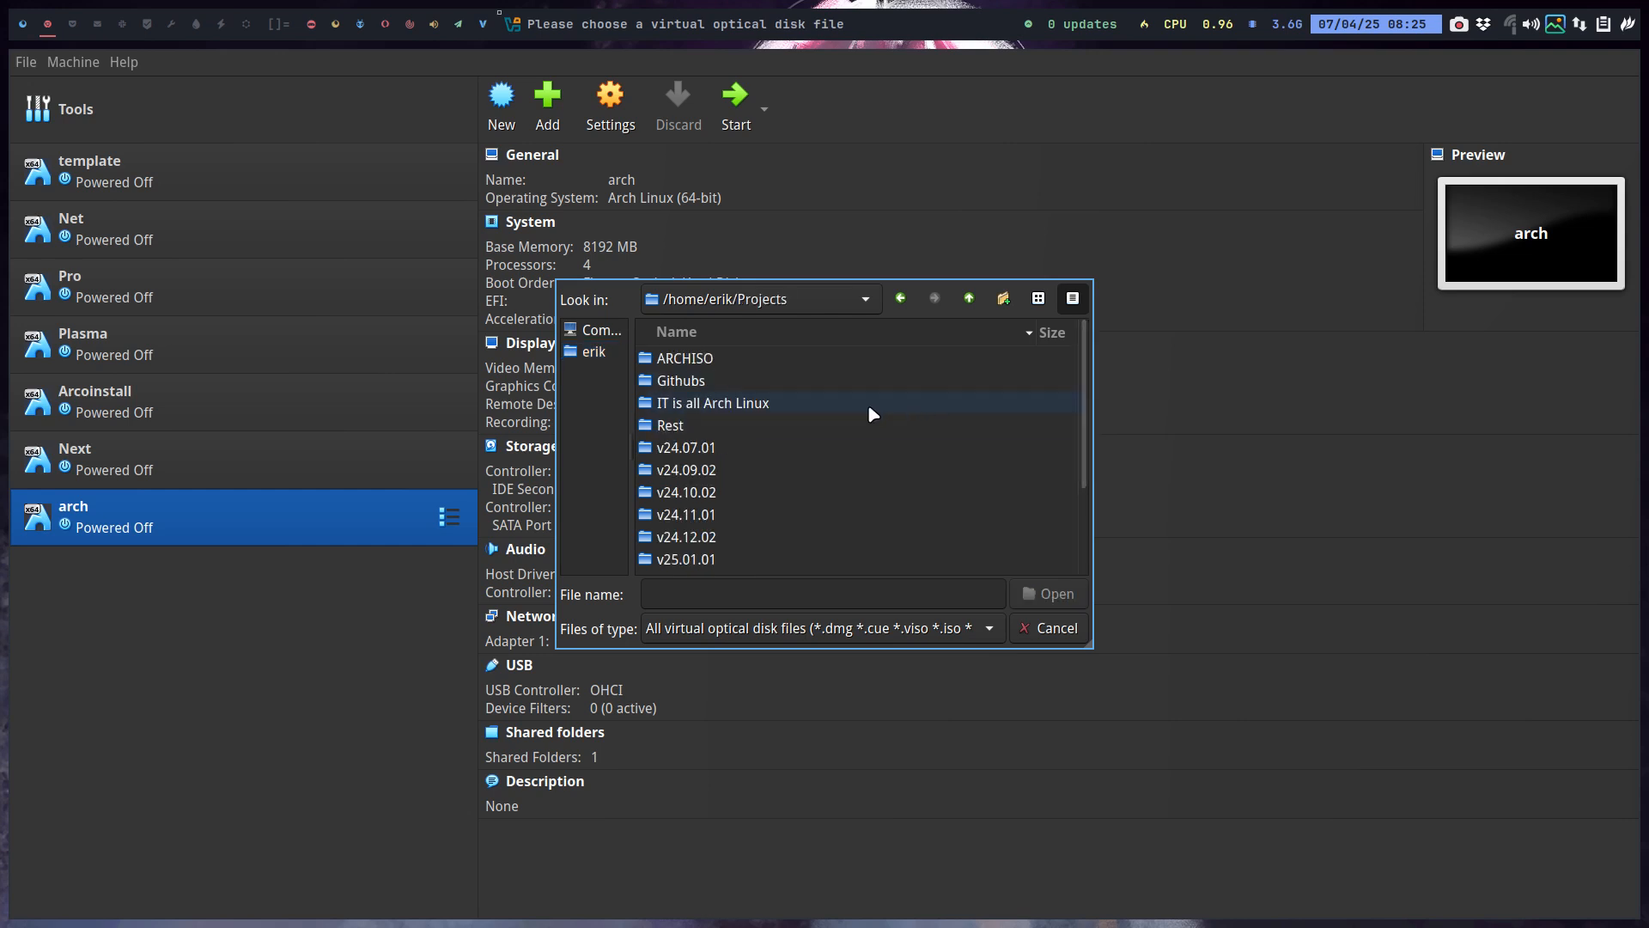
pyautogui.click(680, 407)
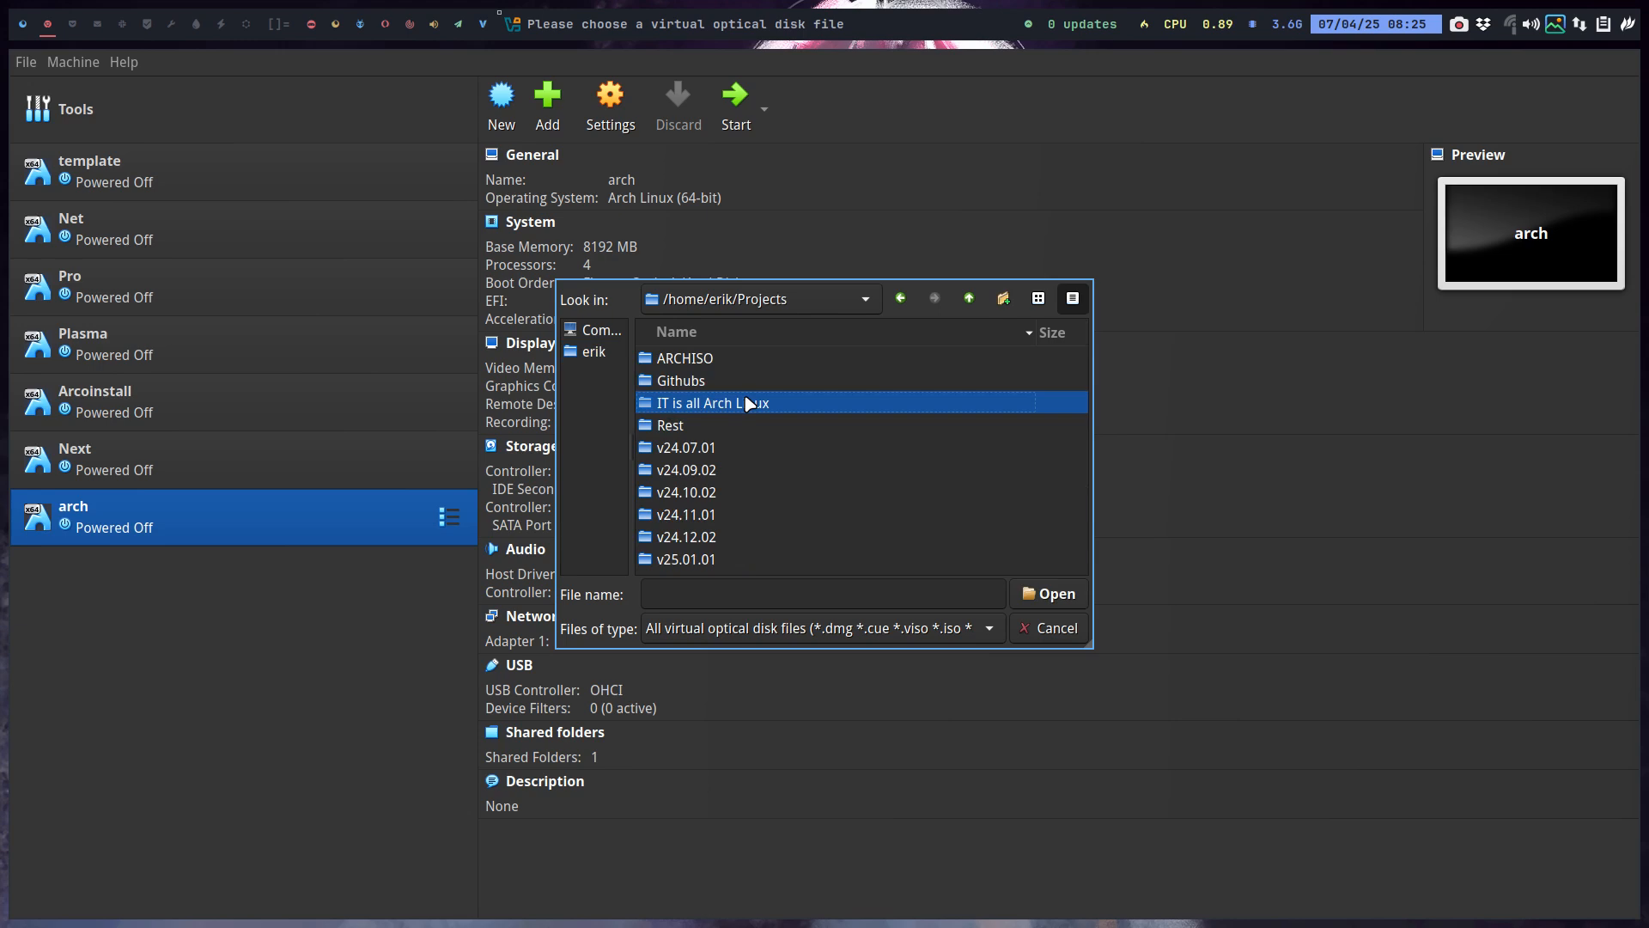
pyautogui.doubleClick(748, 403)
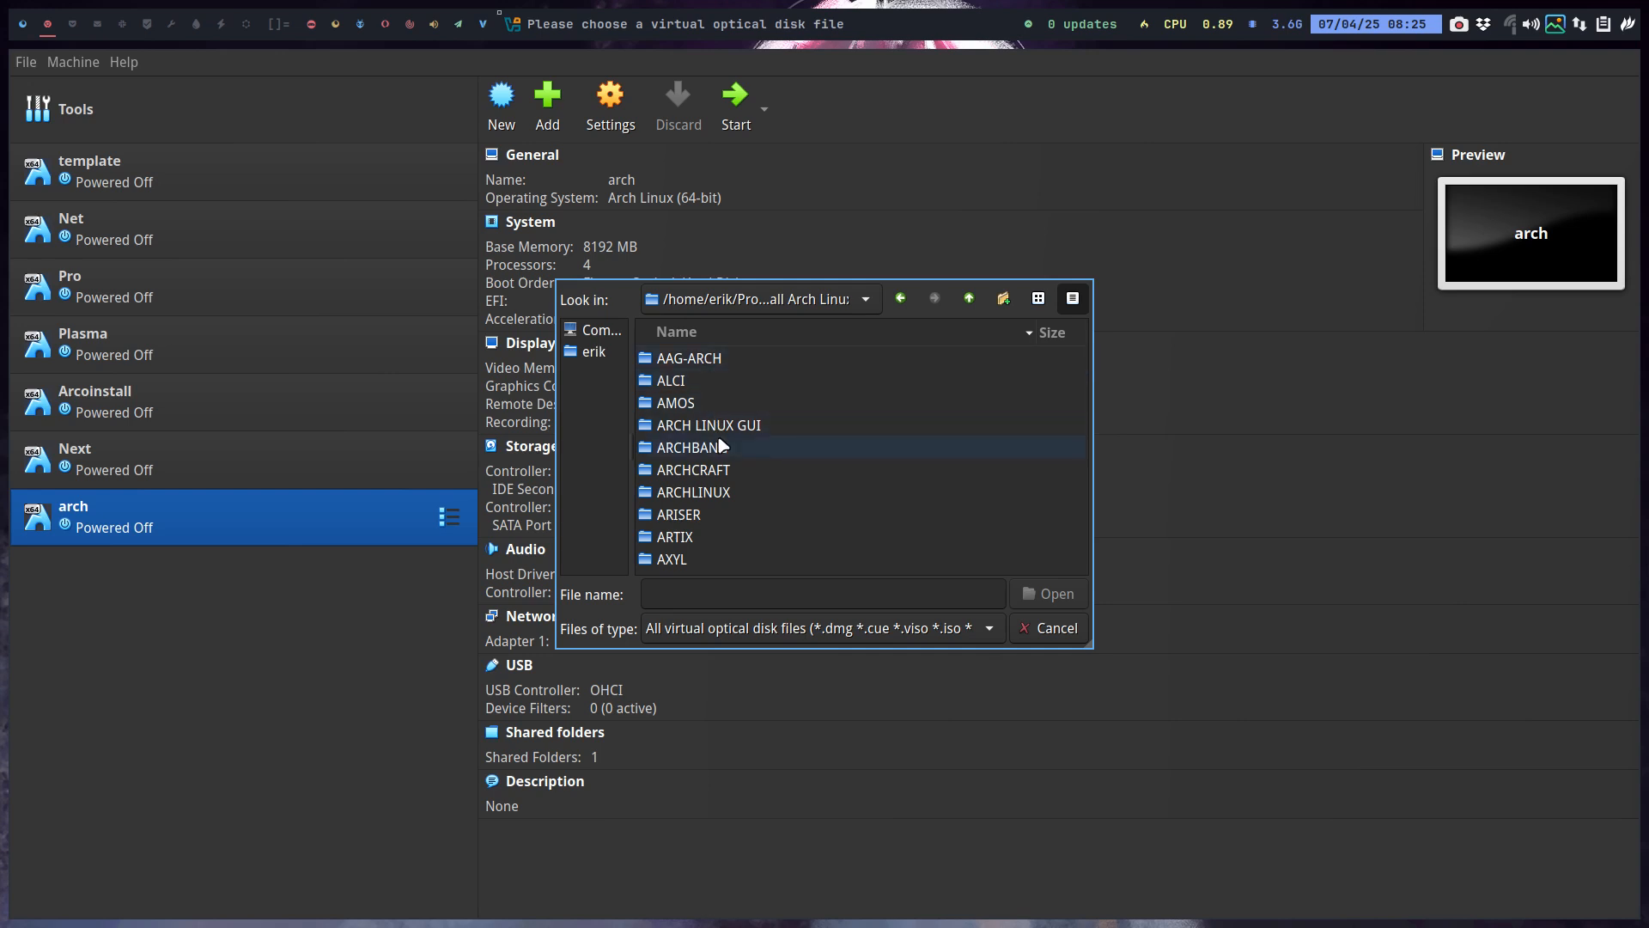
# Attach archlinux-2025.04.01-x86_64.iso from the ARCHLINUX folder to the optical drive.
pyautogui.scroll(-3, 731, 515)
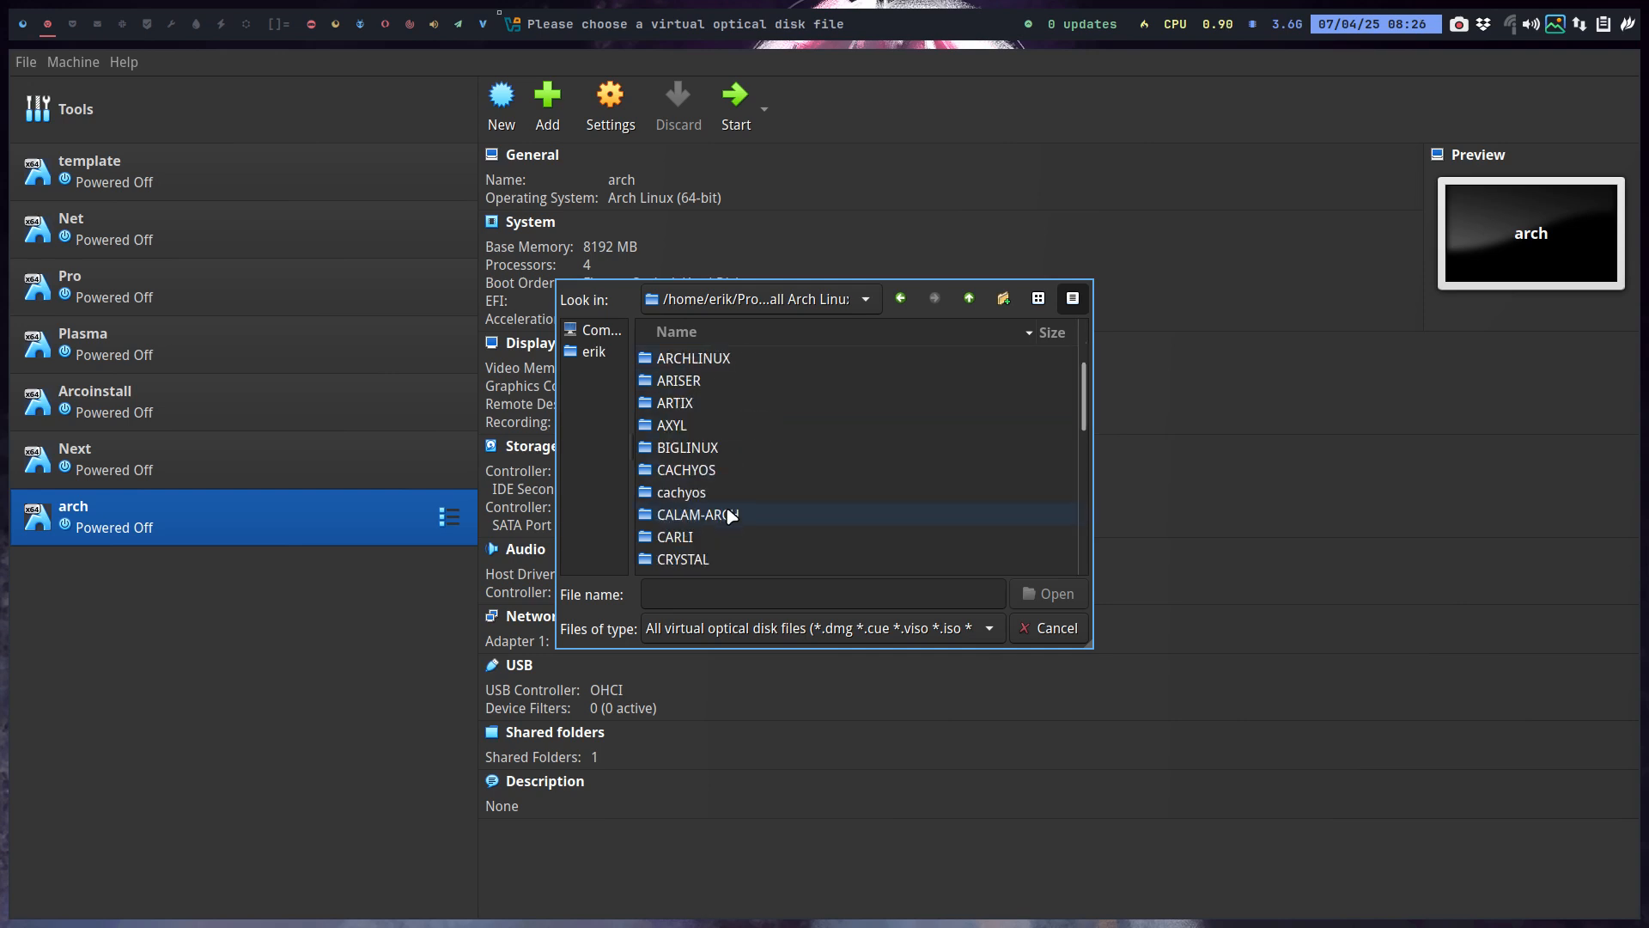
pyautogui.scroll(-2, 731, 515)
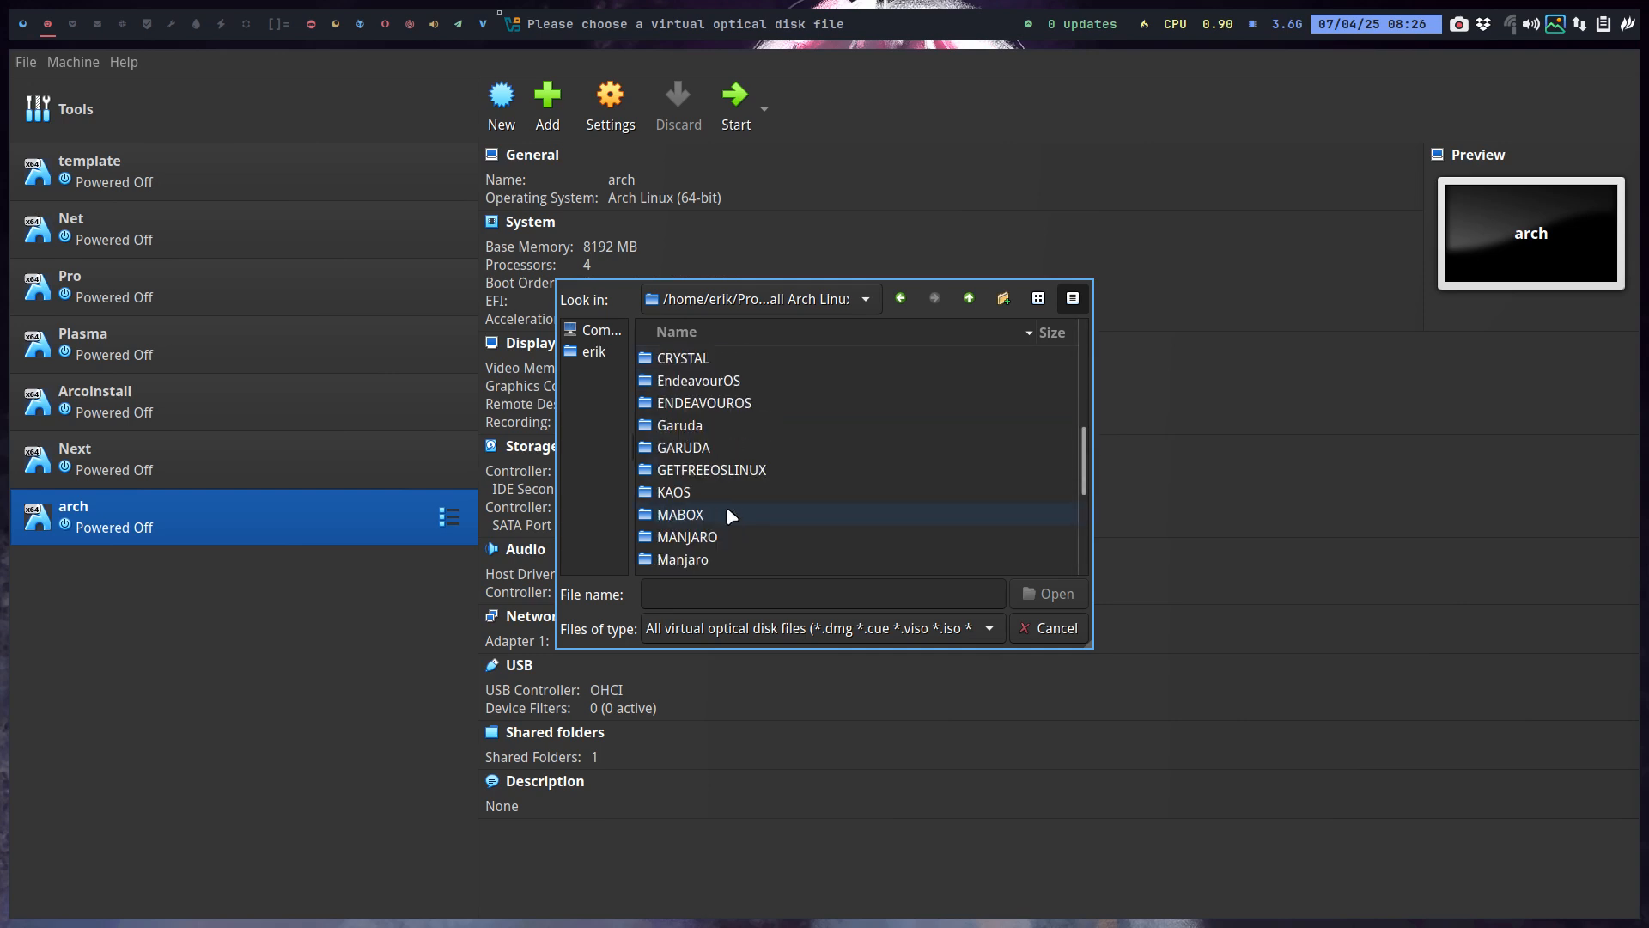
pyautogui.scroll(-2, 731, 515)
pyautogui.scroll(-1, 731, 515)
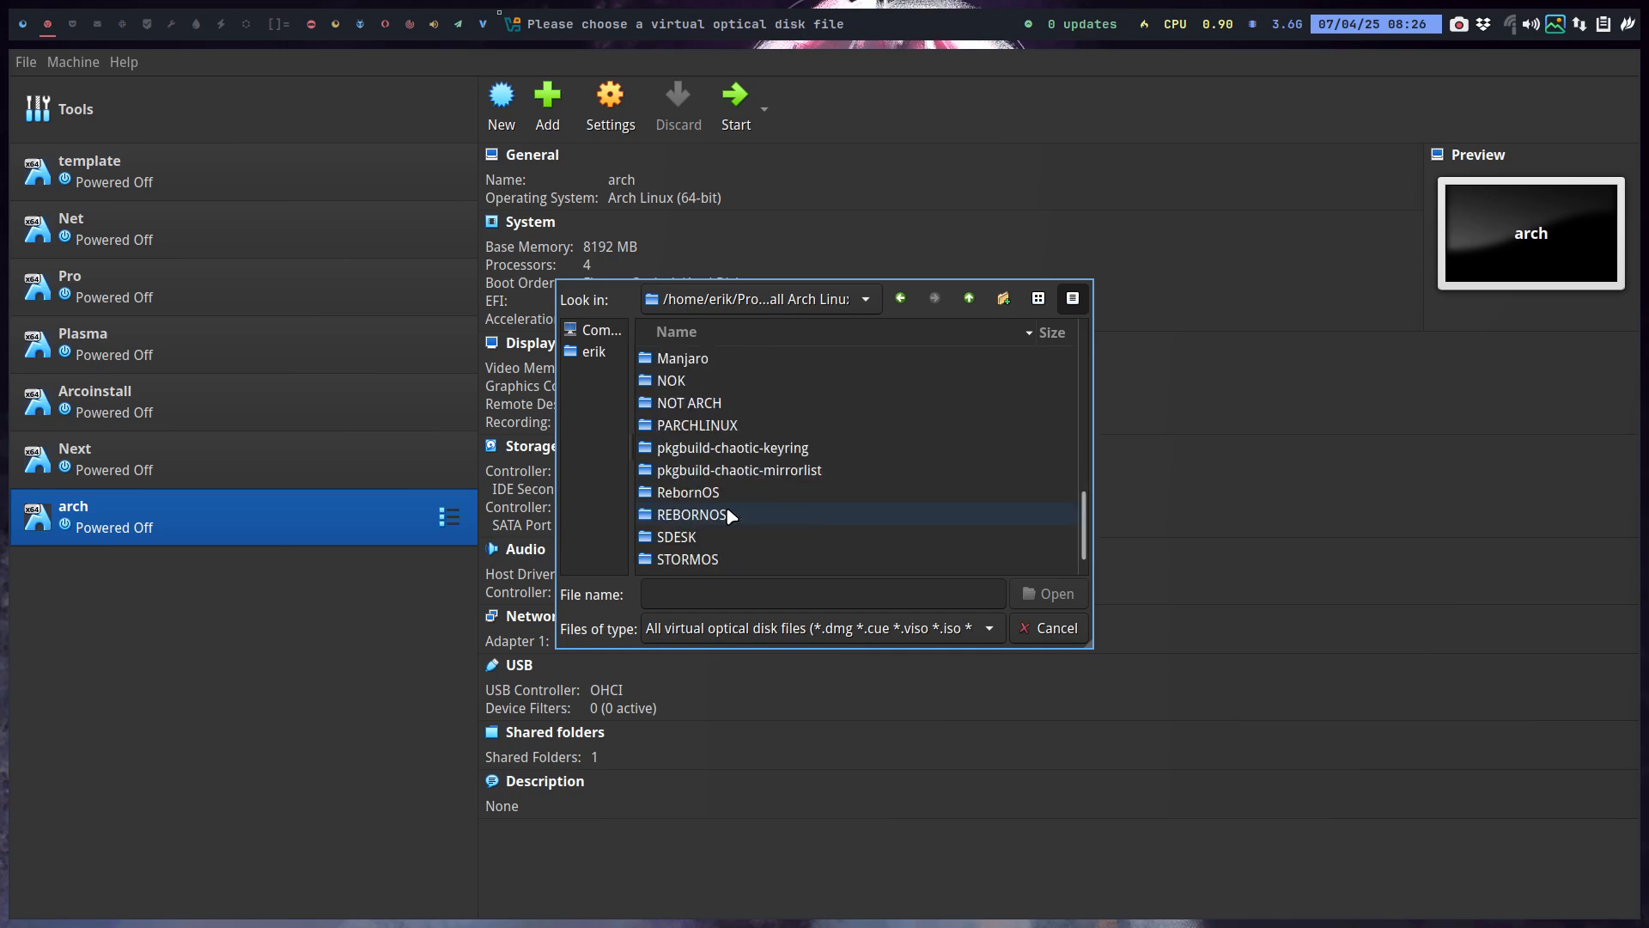
pyautogui.scroll(-1, 731, 515)
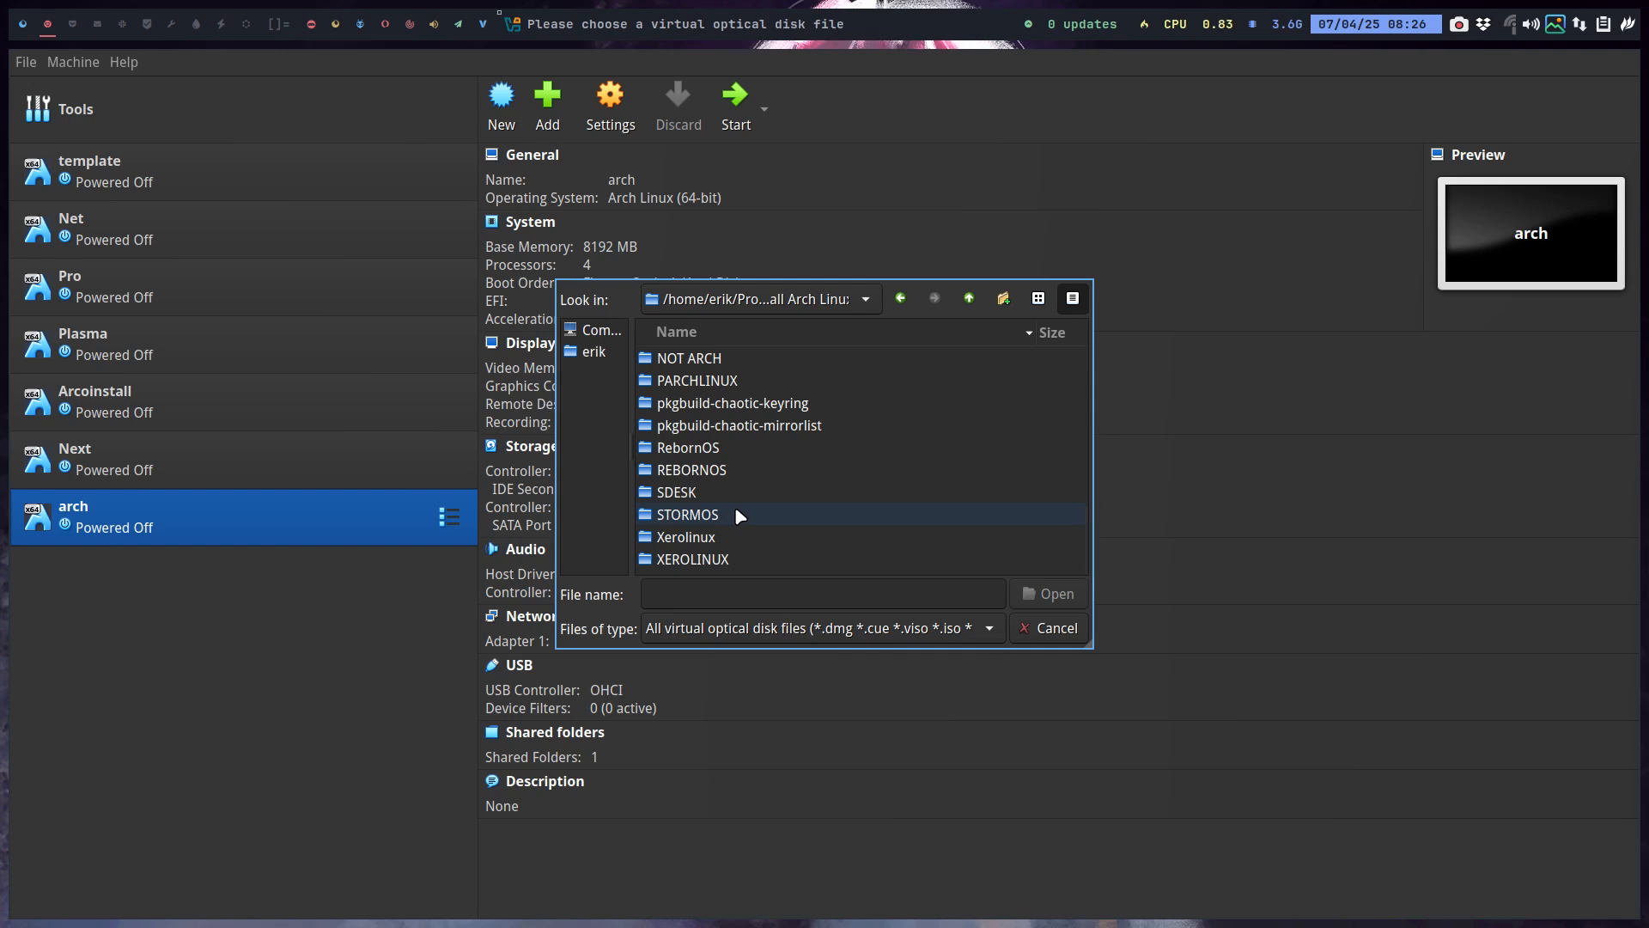
pyautogui.scroll(8, 786, 524)
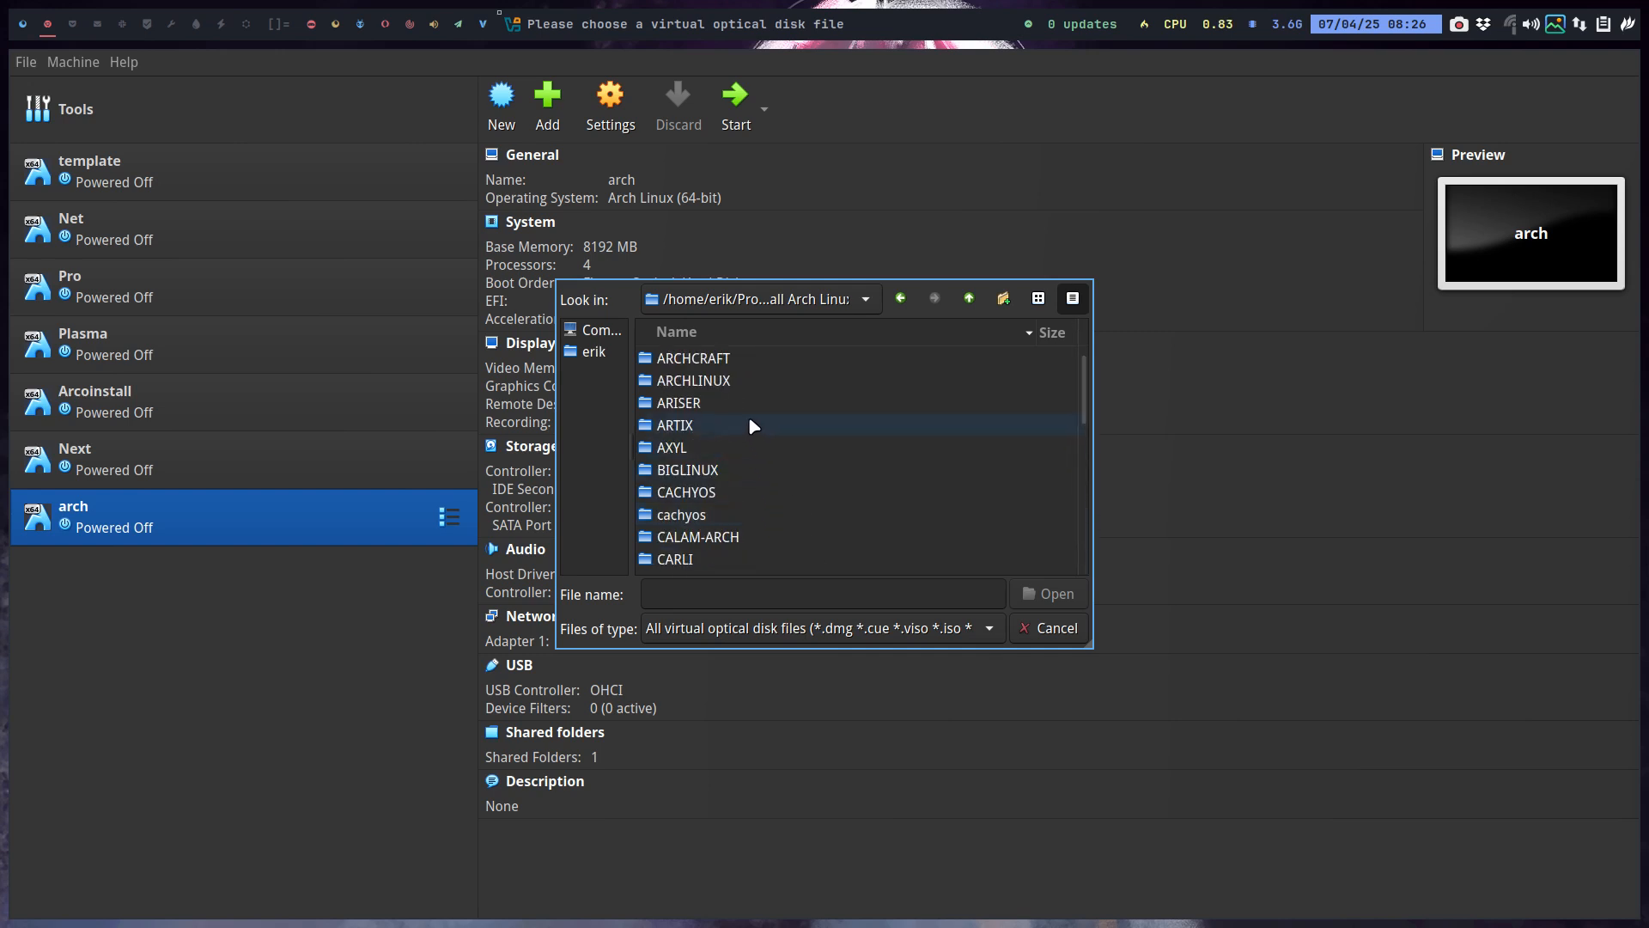
pyautogui.scroll(-2, 771, 490)
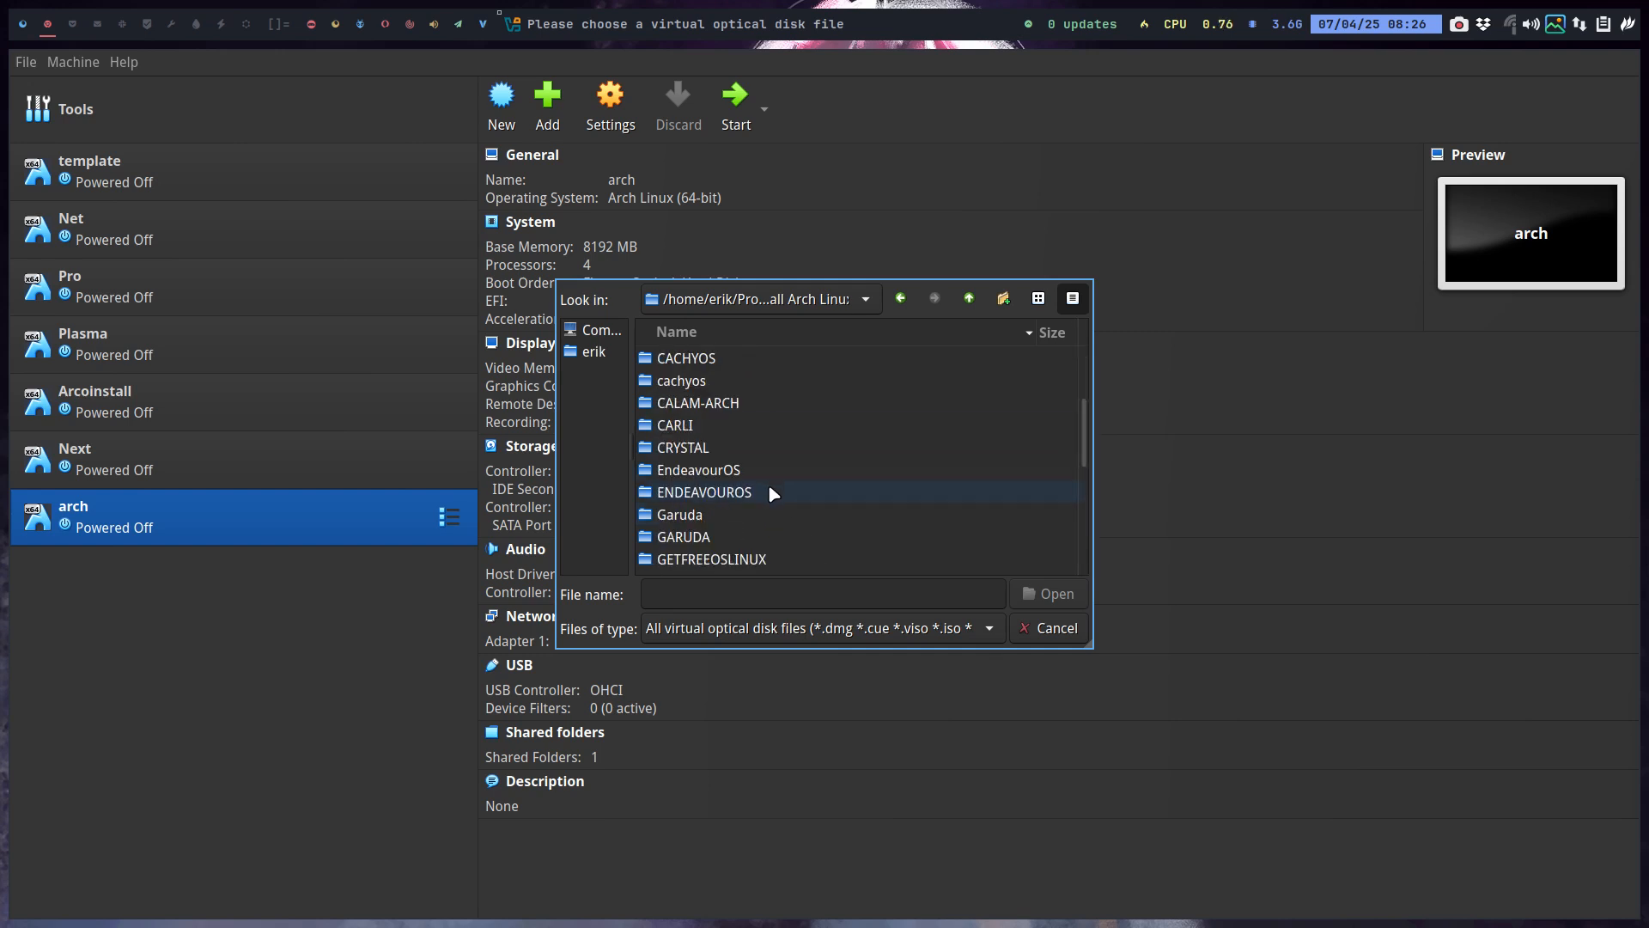
pyautogui.scroll(2, 771, 493)
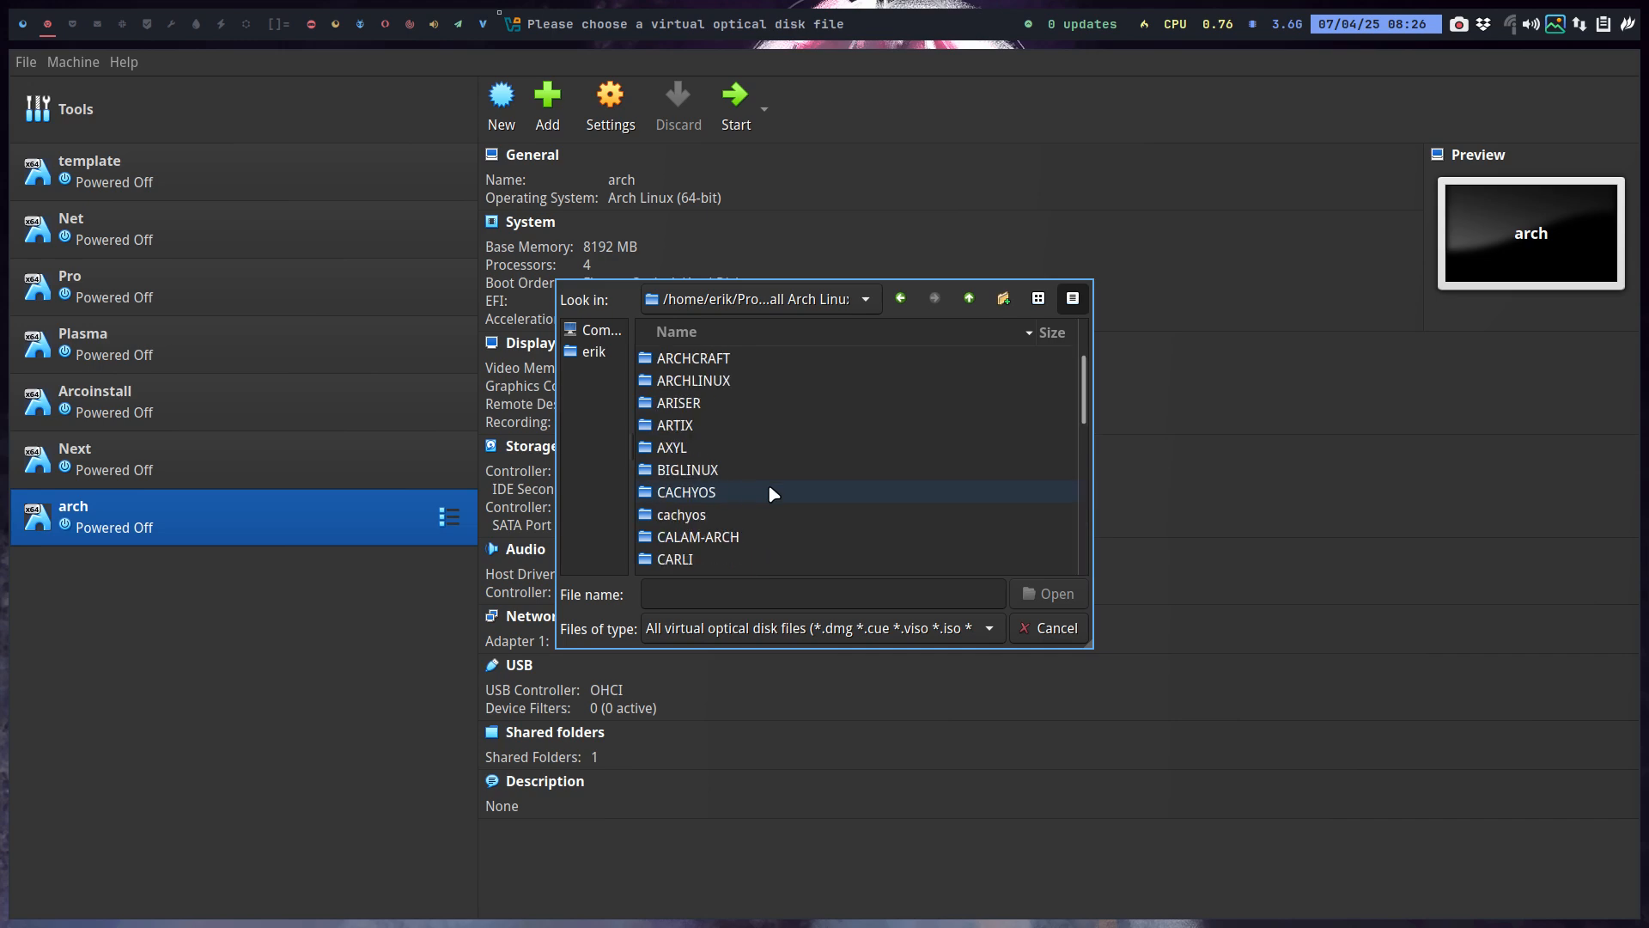
pyautogui.doubleClick(752, 382)
pyautogui.scroll(-5, 824, 507)
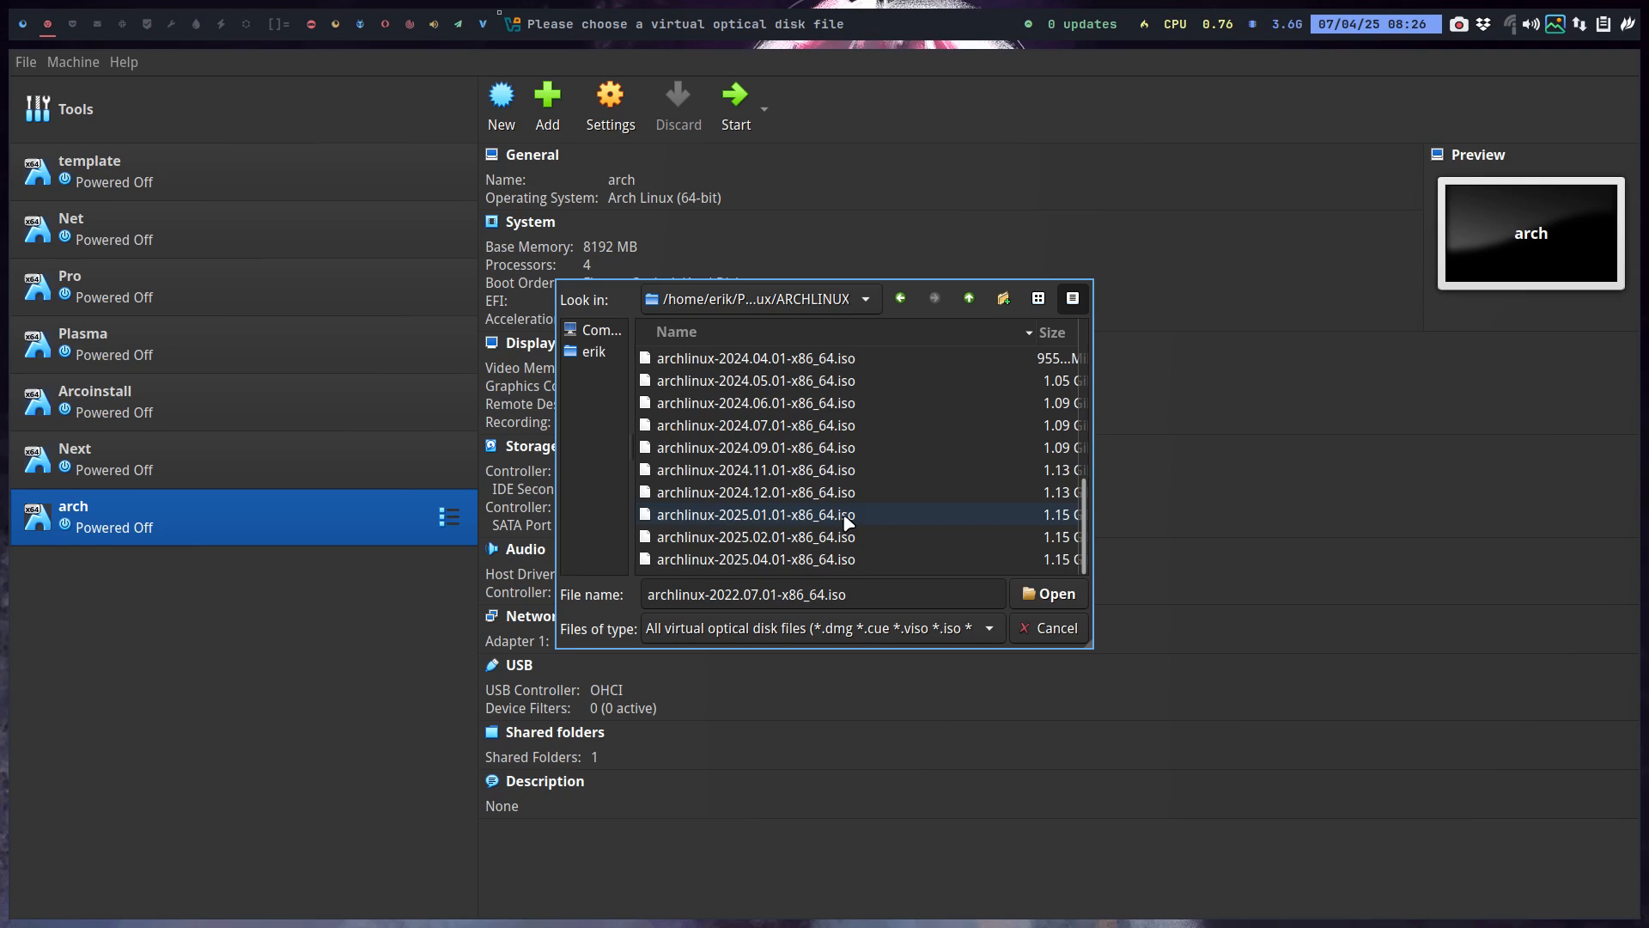
pyautogui.click(842, 559)
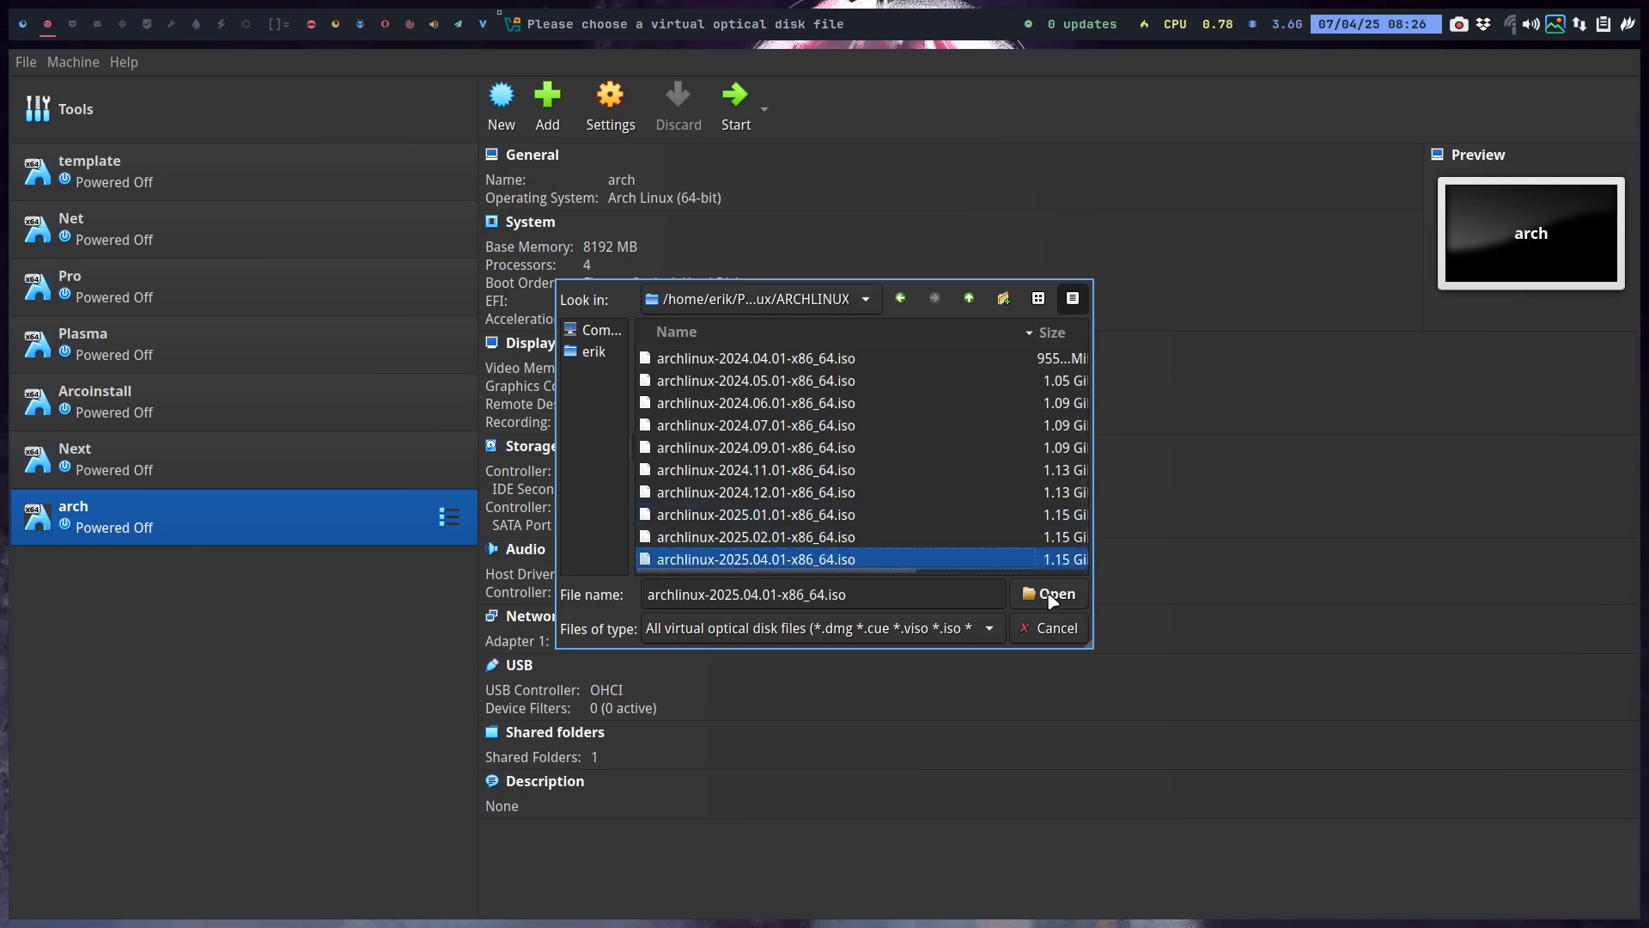
pyautogui.click(1051, 594)
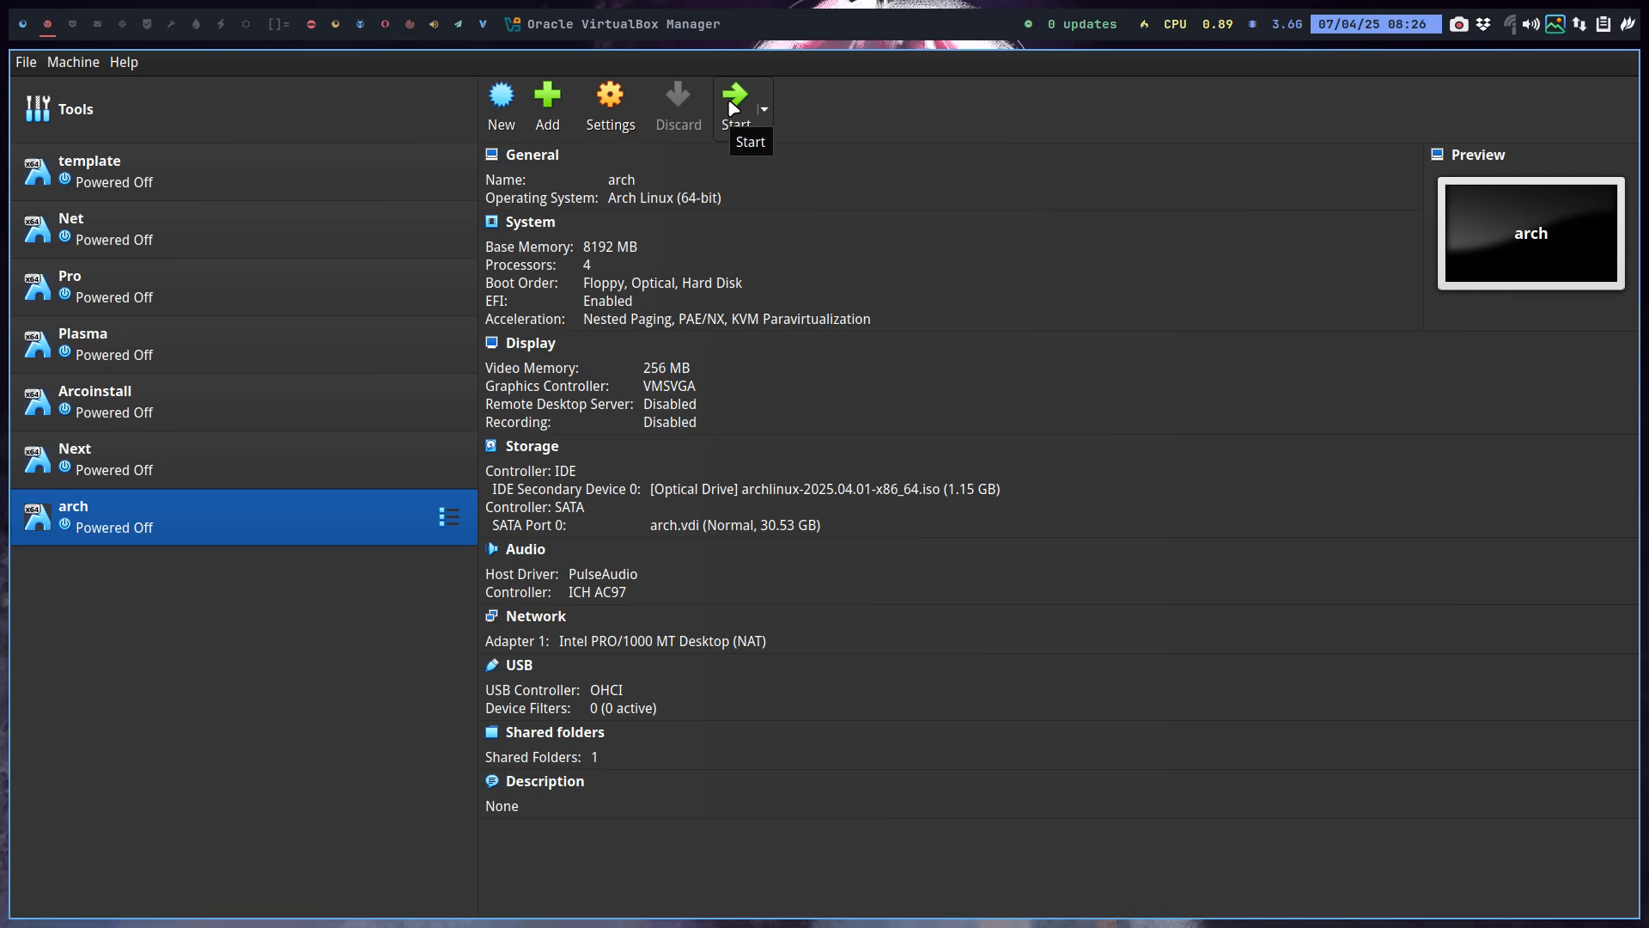
# Start the arch VM full screen and boot the default Arch Linux install medium (x86_64, UEFI) entry.
pyautogui.click(733, 108)
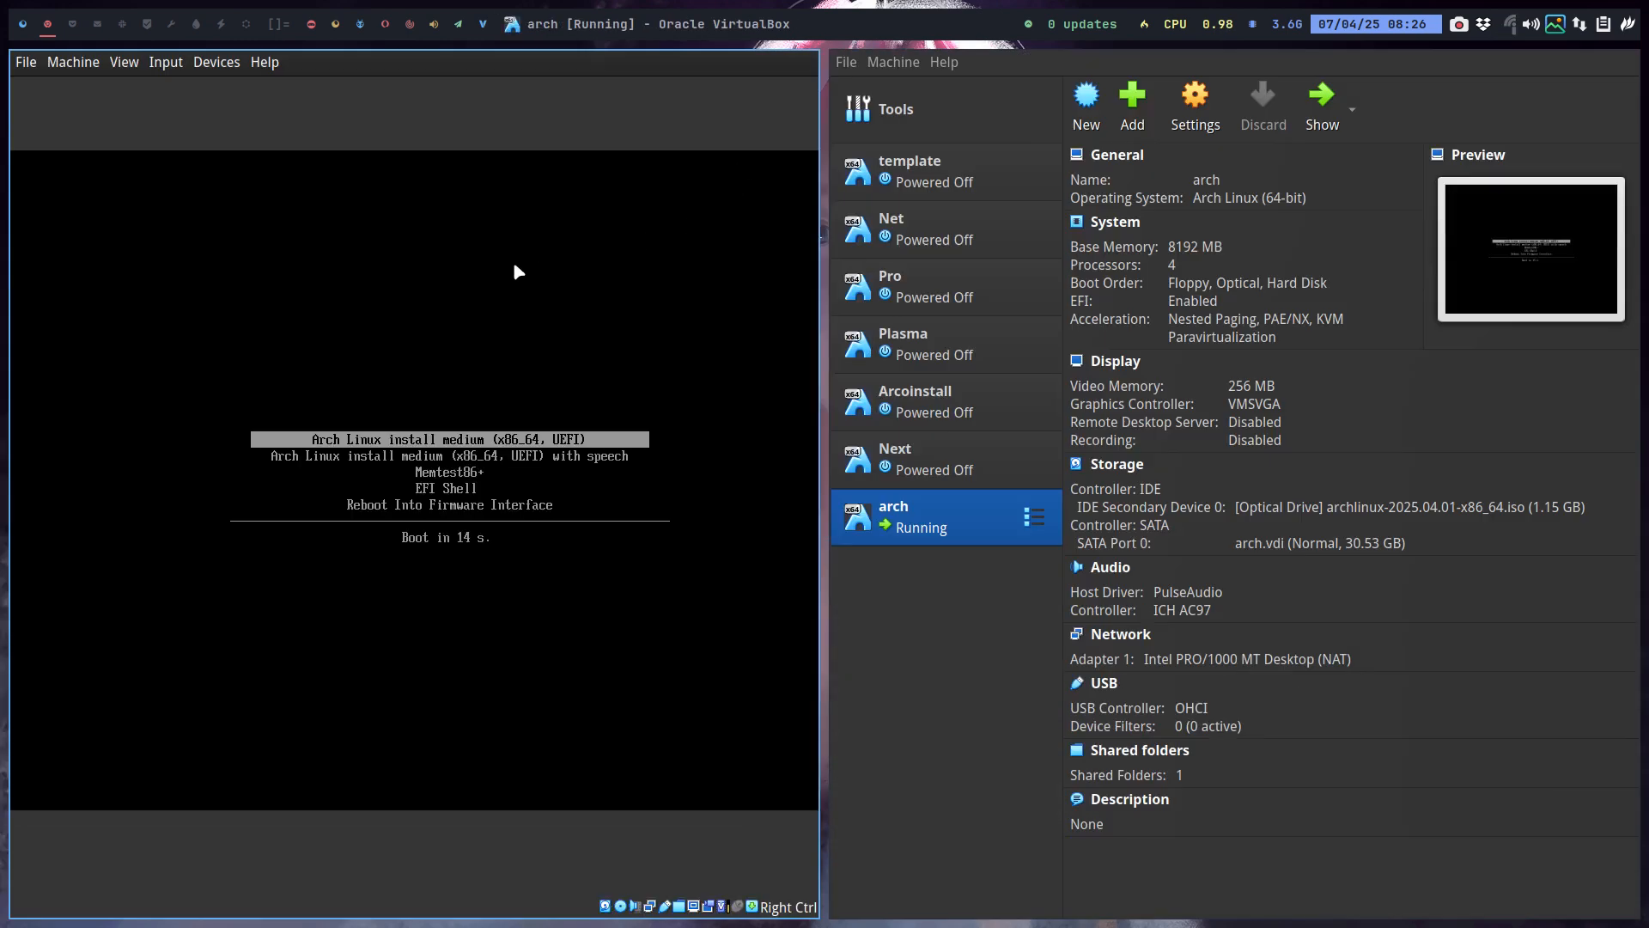
pyautogui.press('Control_R+f')
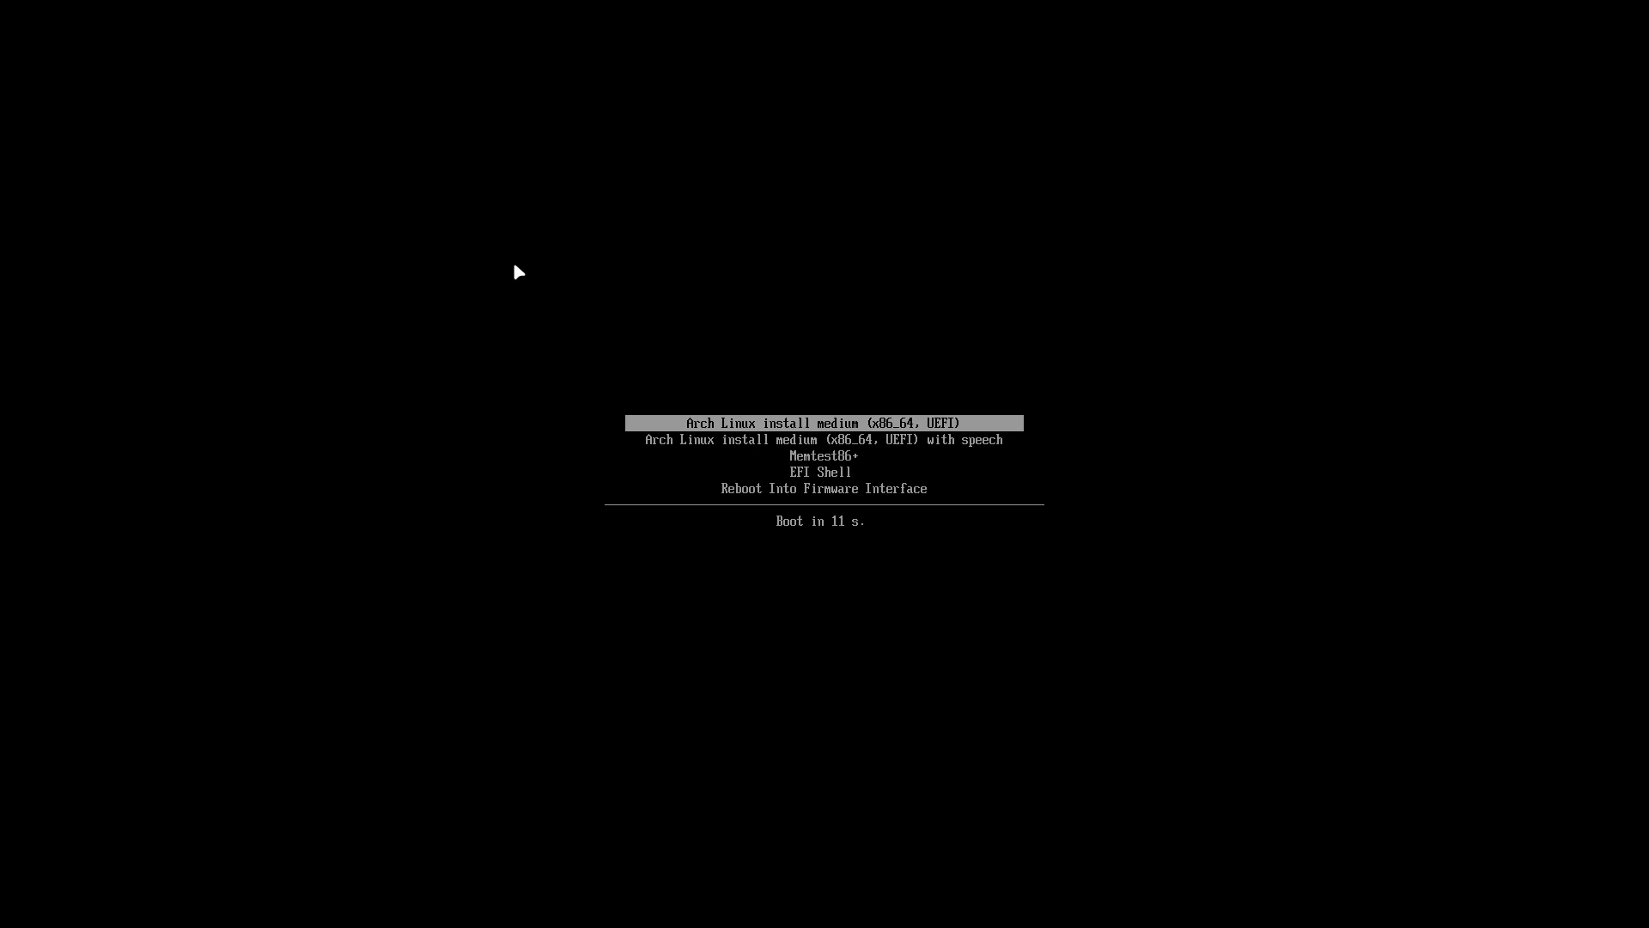
pyautogui.press('Return')
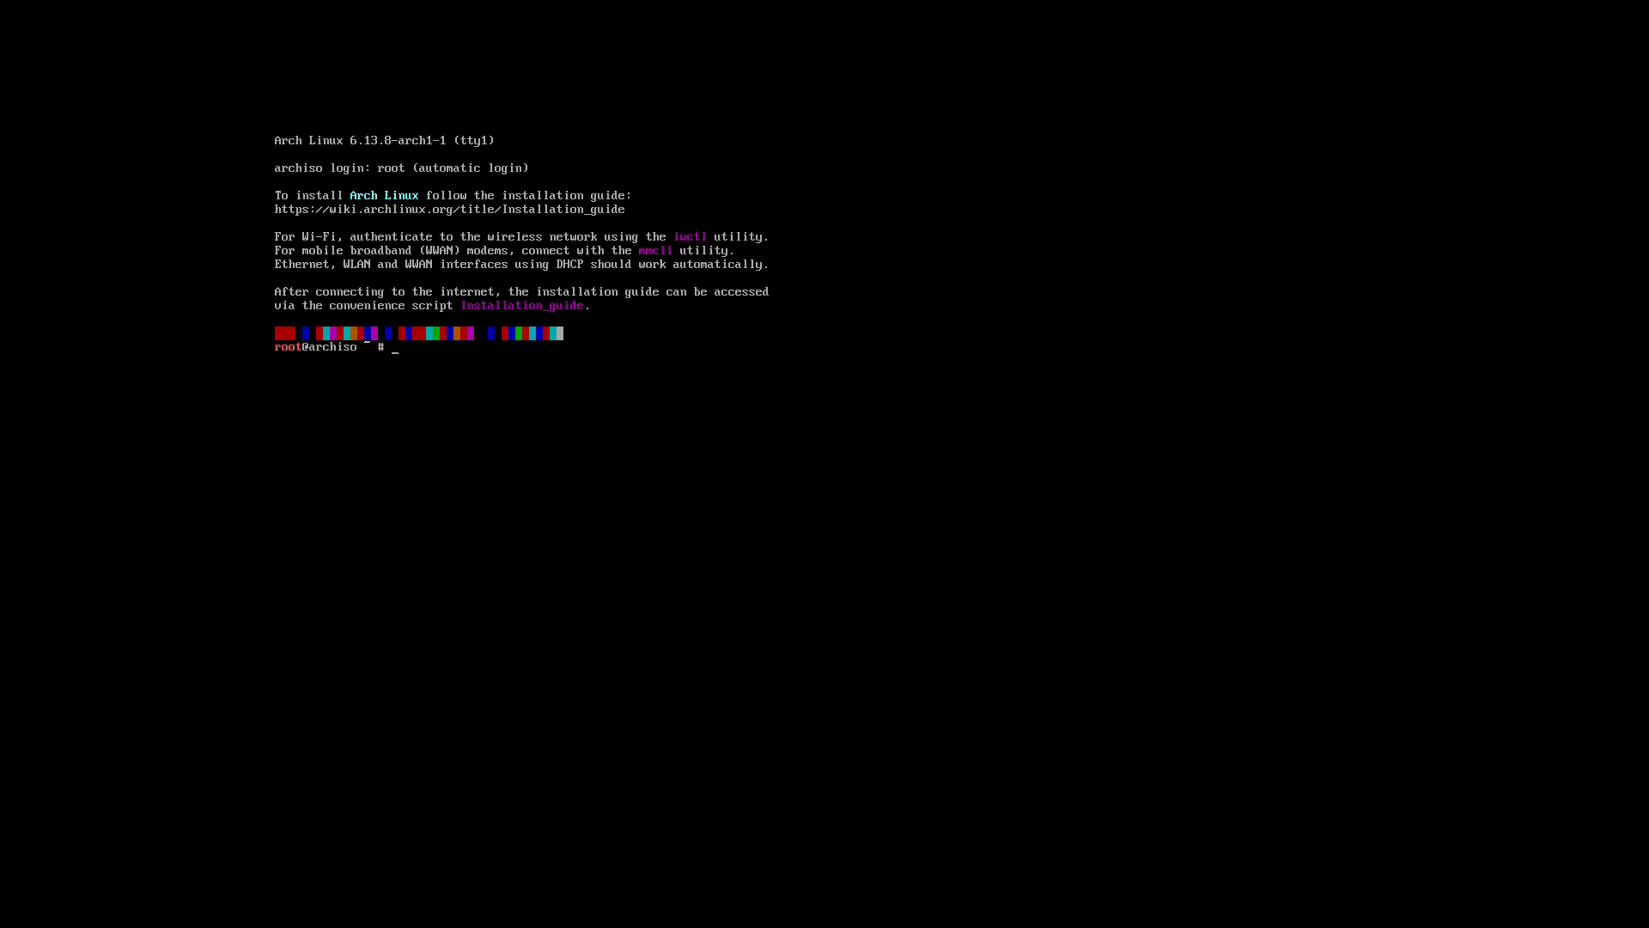
# Switch the console font to ter-v18n with setfont, fixing a typo in the name.
pyautogui.write('be')
pyautogui.press('Return')
pyautogui.press('n')
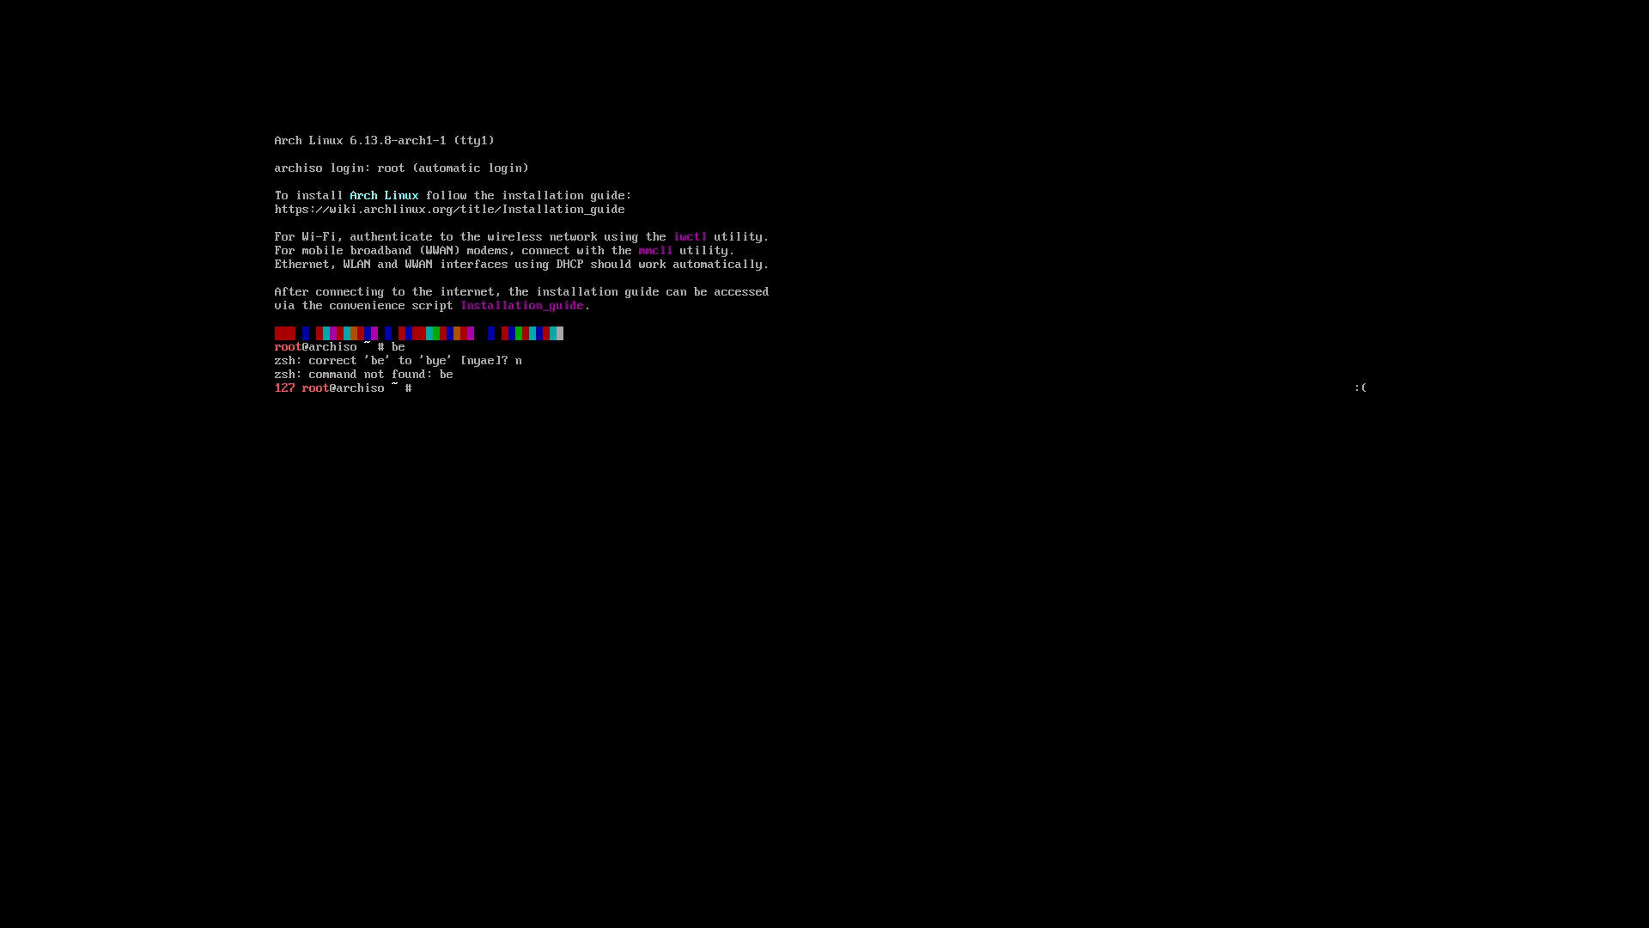
pyautogui.write('setfon')
pyautogui.write('t ter')
pyautogui.write('=v')
pyautogui.write('18n')
pyautogui.press('Left')
pyautogui.press('Left')
pyautogui.press('Left')
pyautogui.press('Left')
pyautogui.press('BackSpace')
pyautogui.write('-')
pyautogui.press('Return')
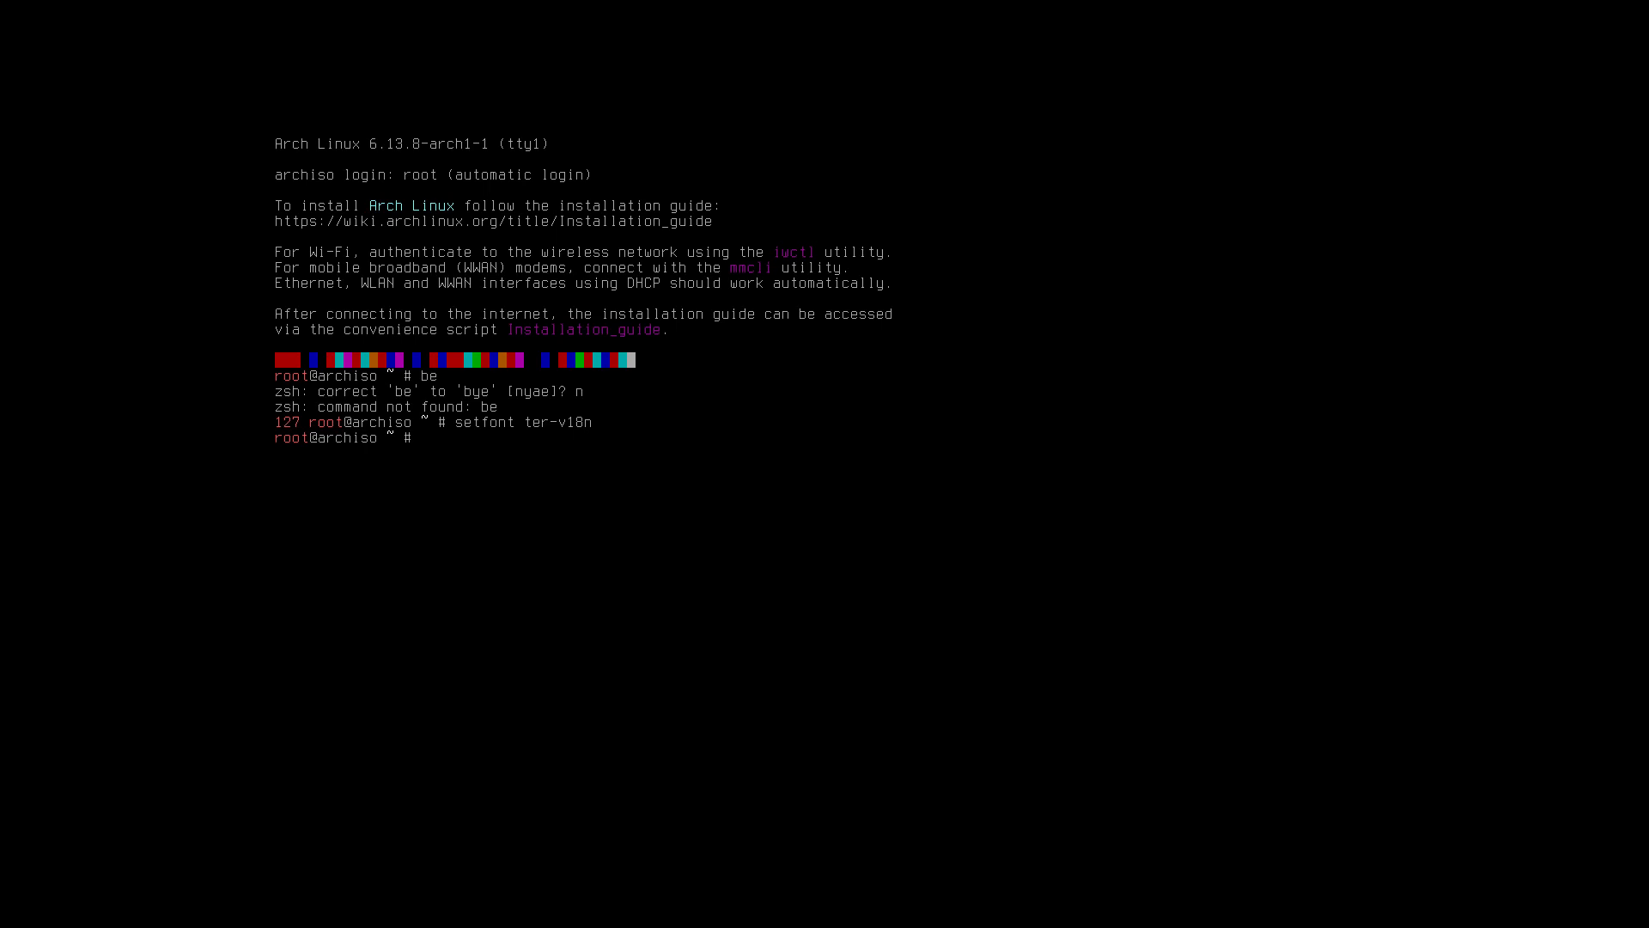
# Load the be-latin1 keymap, test it by typing 'azerty', and enter archinstall --advanced.
pyautogui.write('log')
pyautogui.press('BackSpace')
pyautogui.press('BackSpace')
pyautogui.write('adkeys be-latin1')
pyautogui.press('Return')
pyautogui.write('azerty')
pyautogui.press('Return')
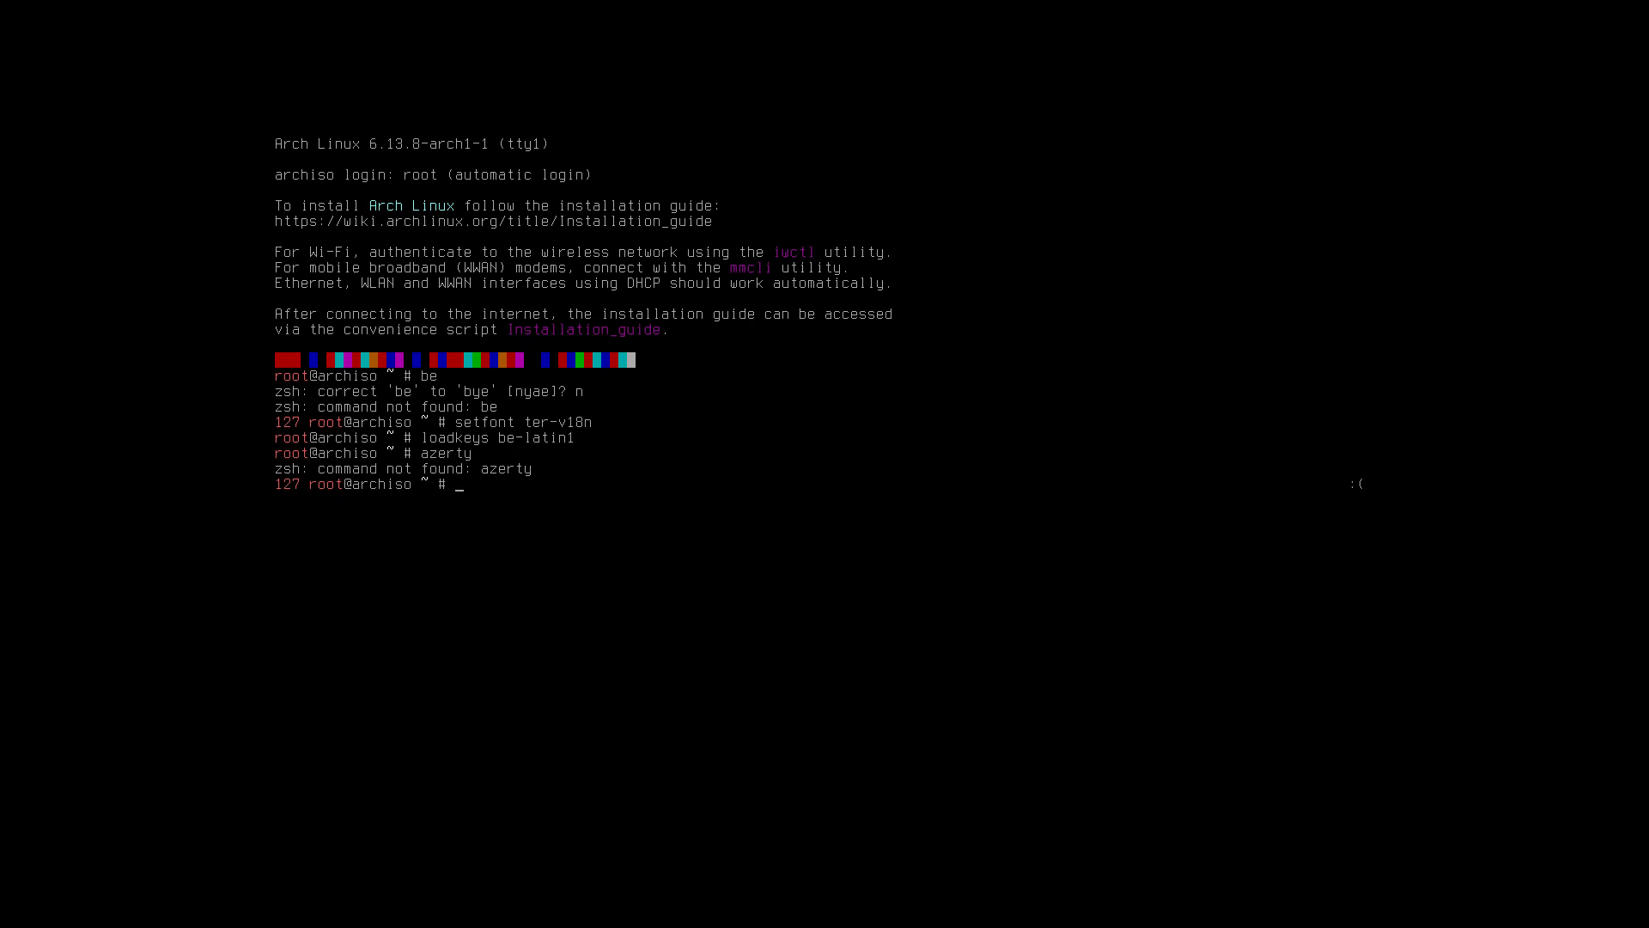
pyautogui.write('archinstall --advanced')
# Launch archinstall in advanced mode and set the Locales keyboard layout to be-latin1.
pyautogui.press('Return')
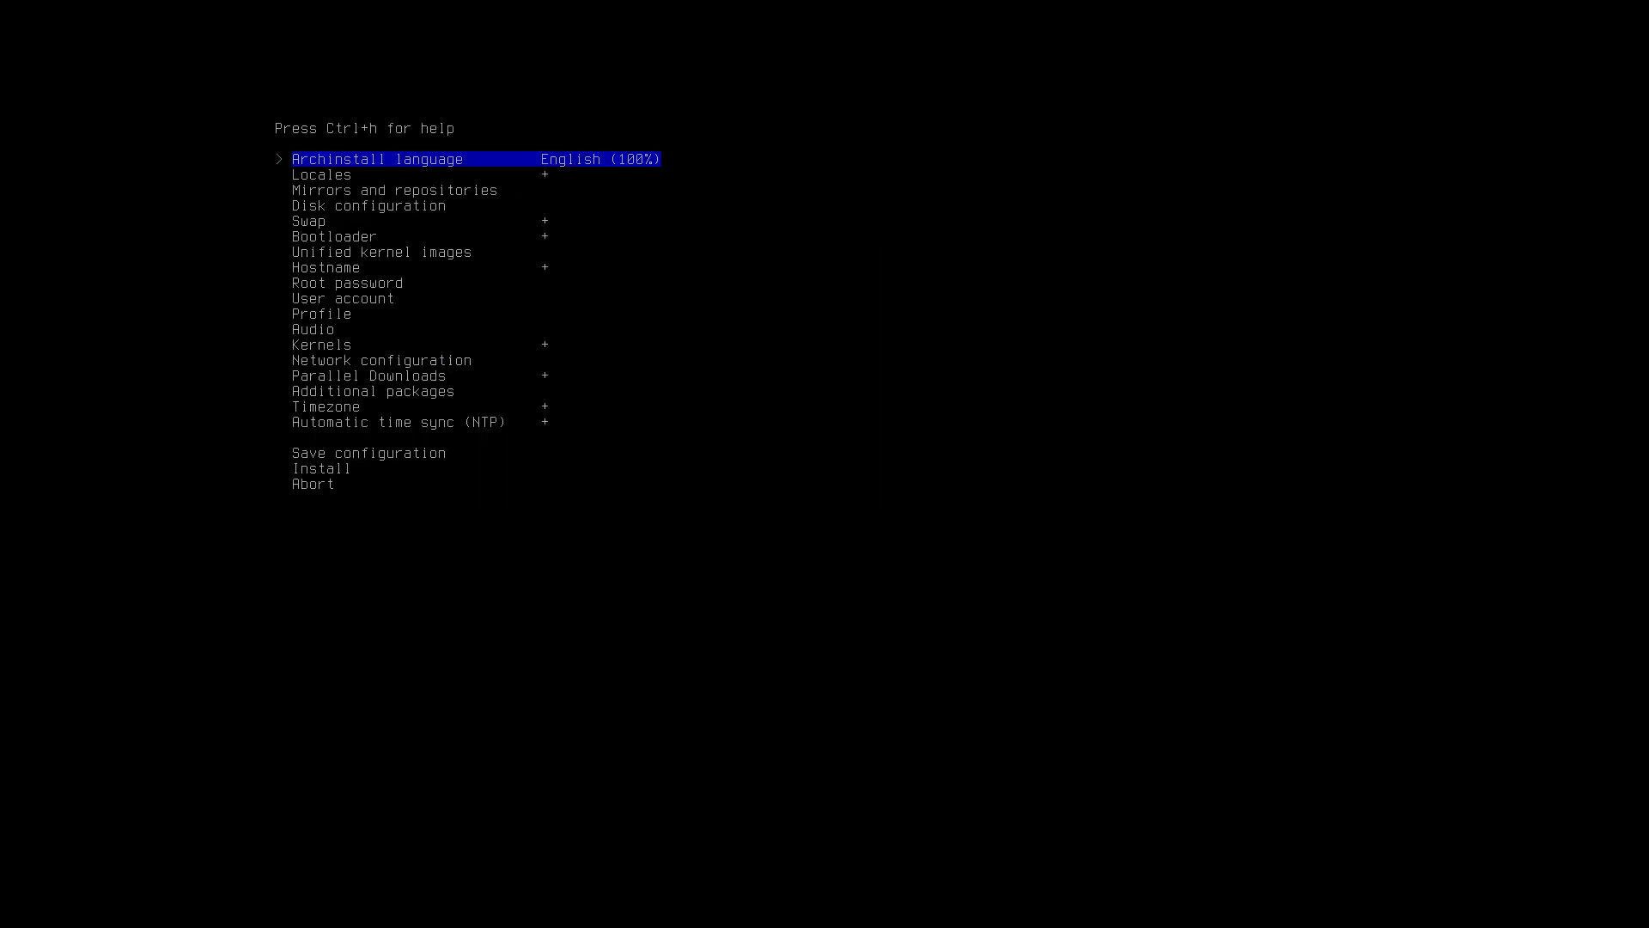
pyautogui.press('Down')
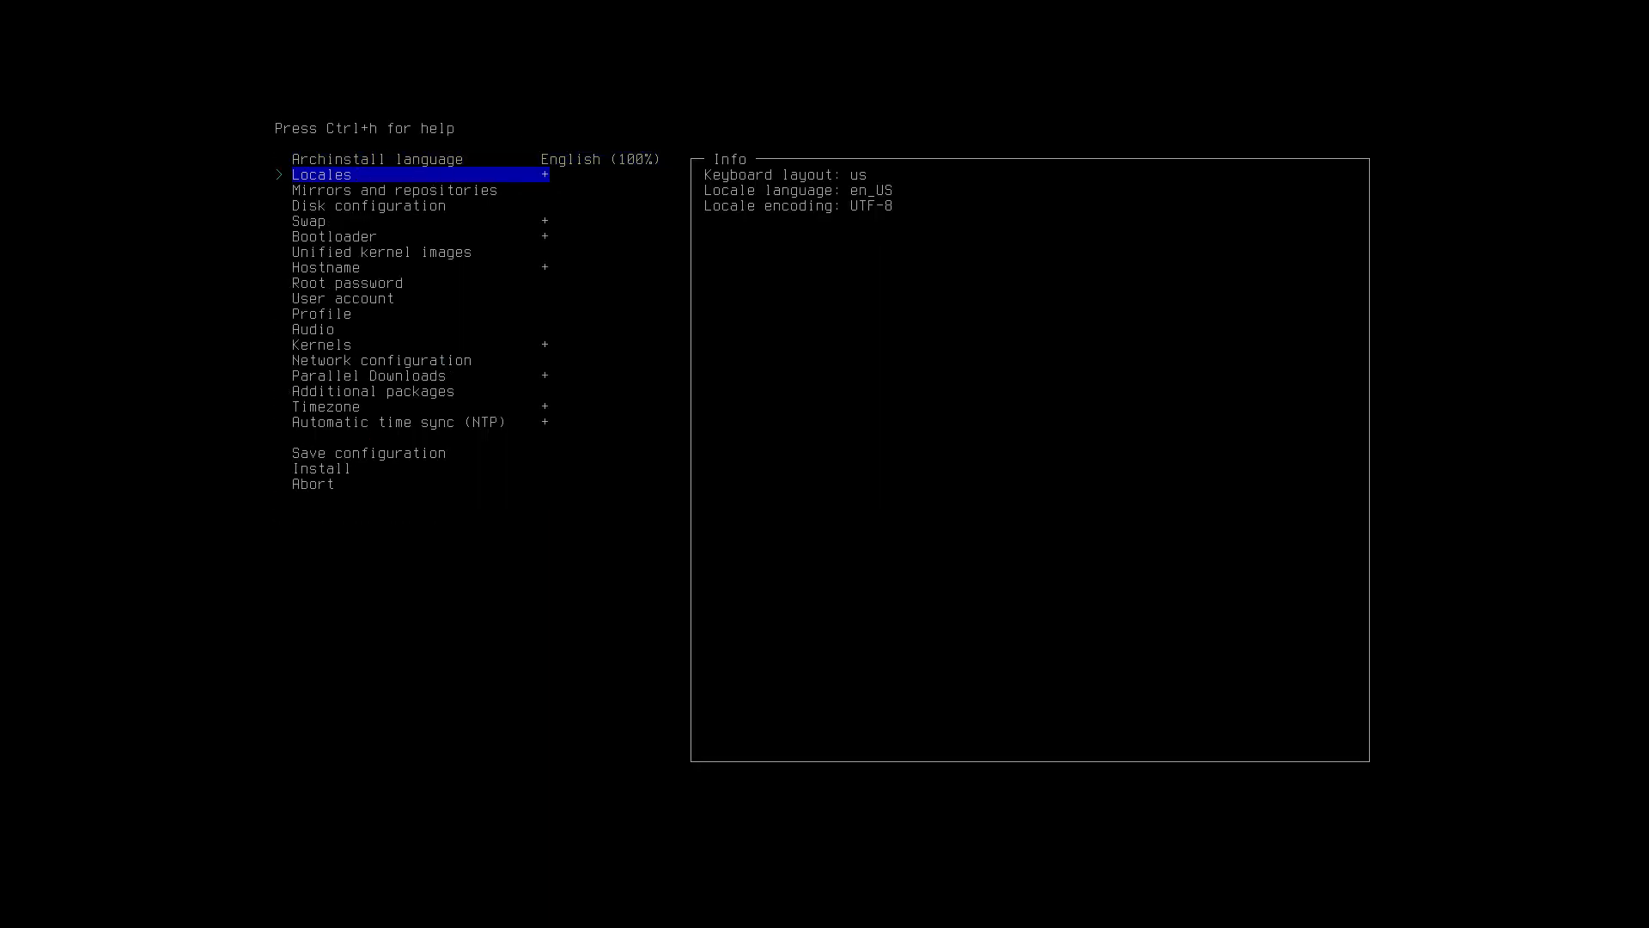
pyautogui.press('Return')
pyautogui.press('Return')
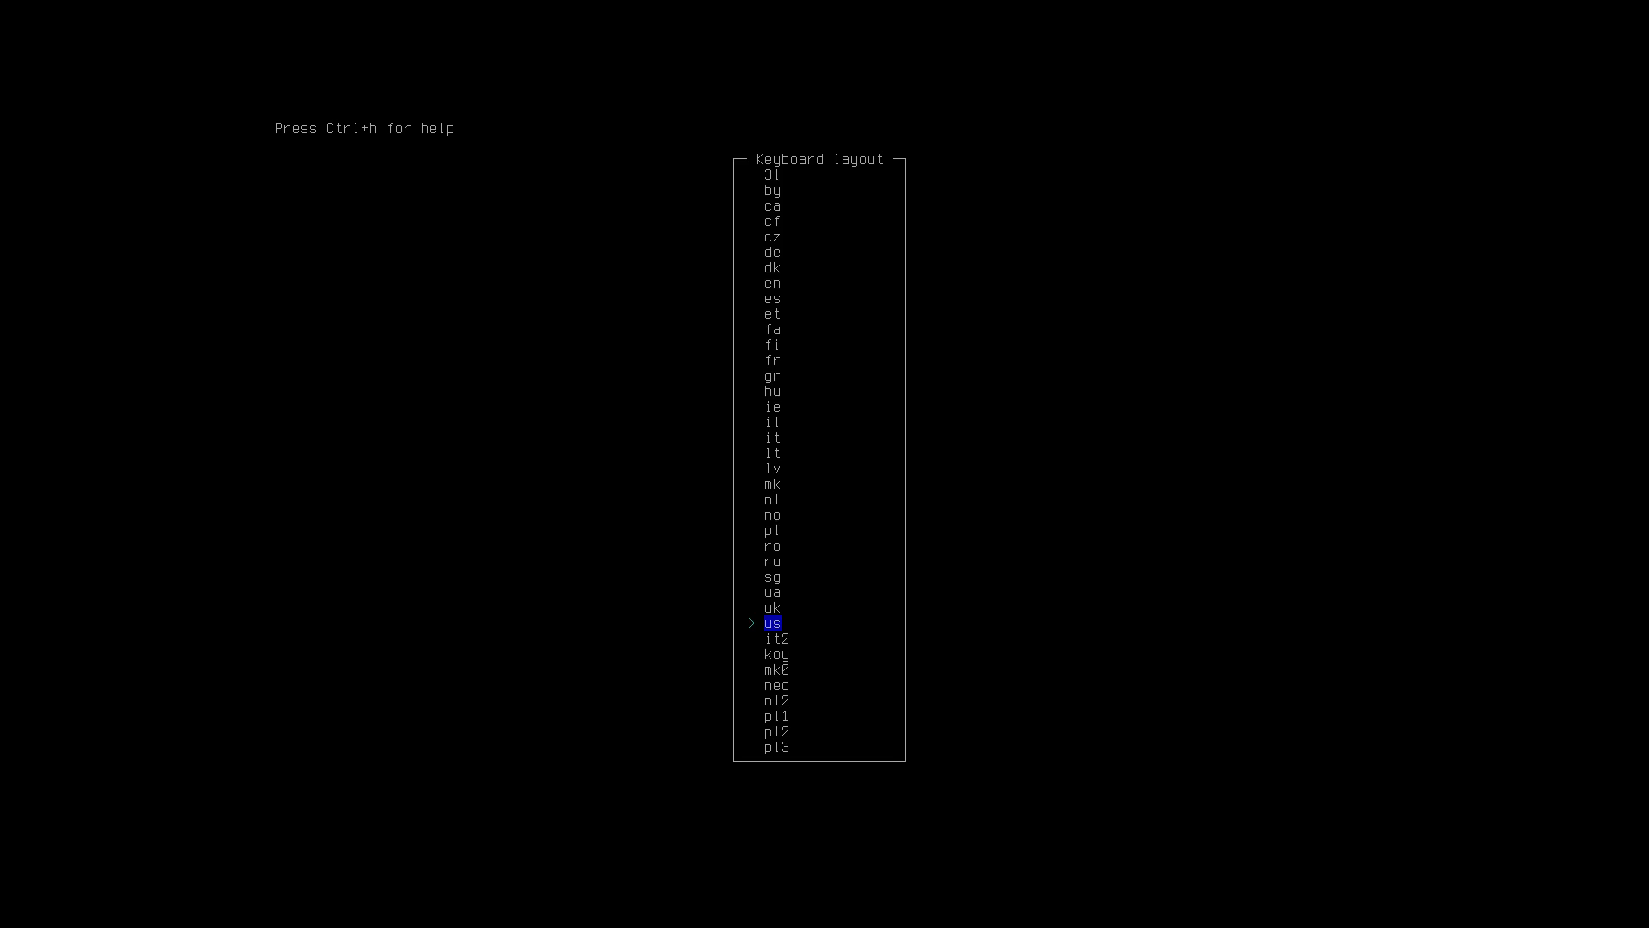
pyautogui.write('be')
pyautogui.press('Down')
pyautogui.press('Down')
pyautogui.press('Down')
pyautogui.press('Down')
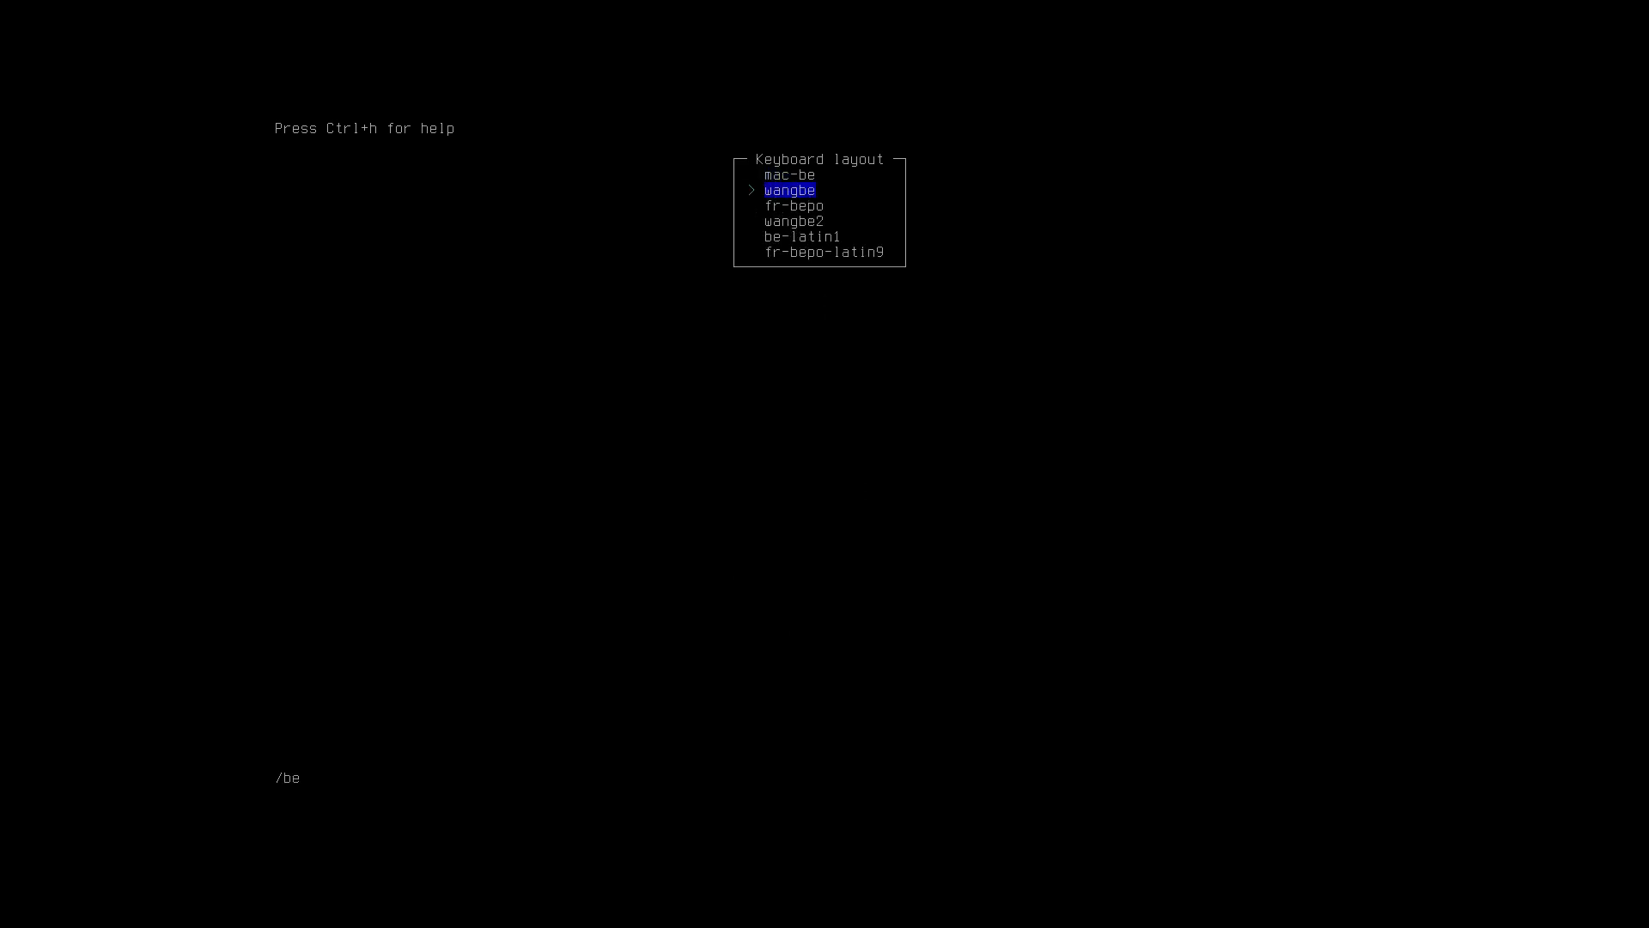
pyautogui.press('Return')
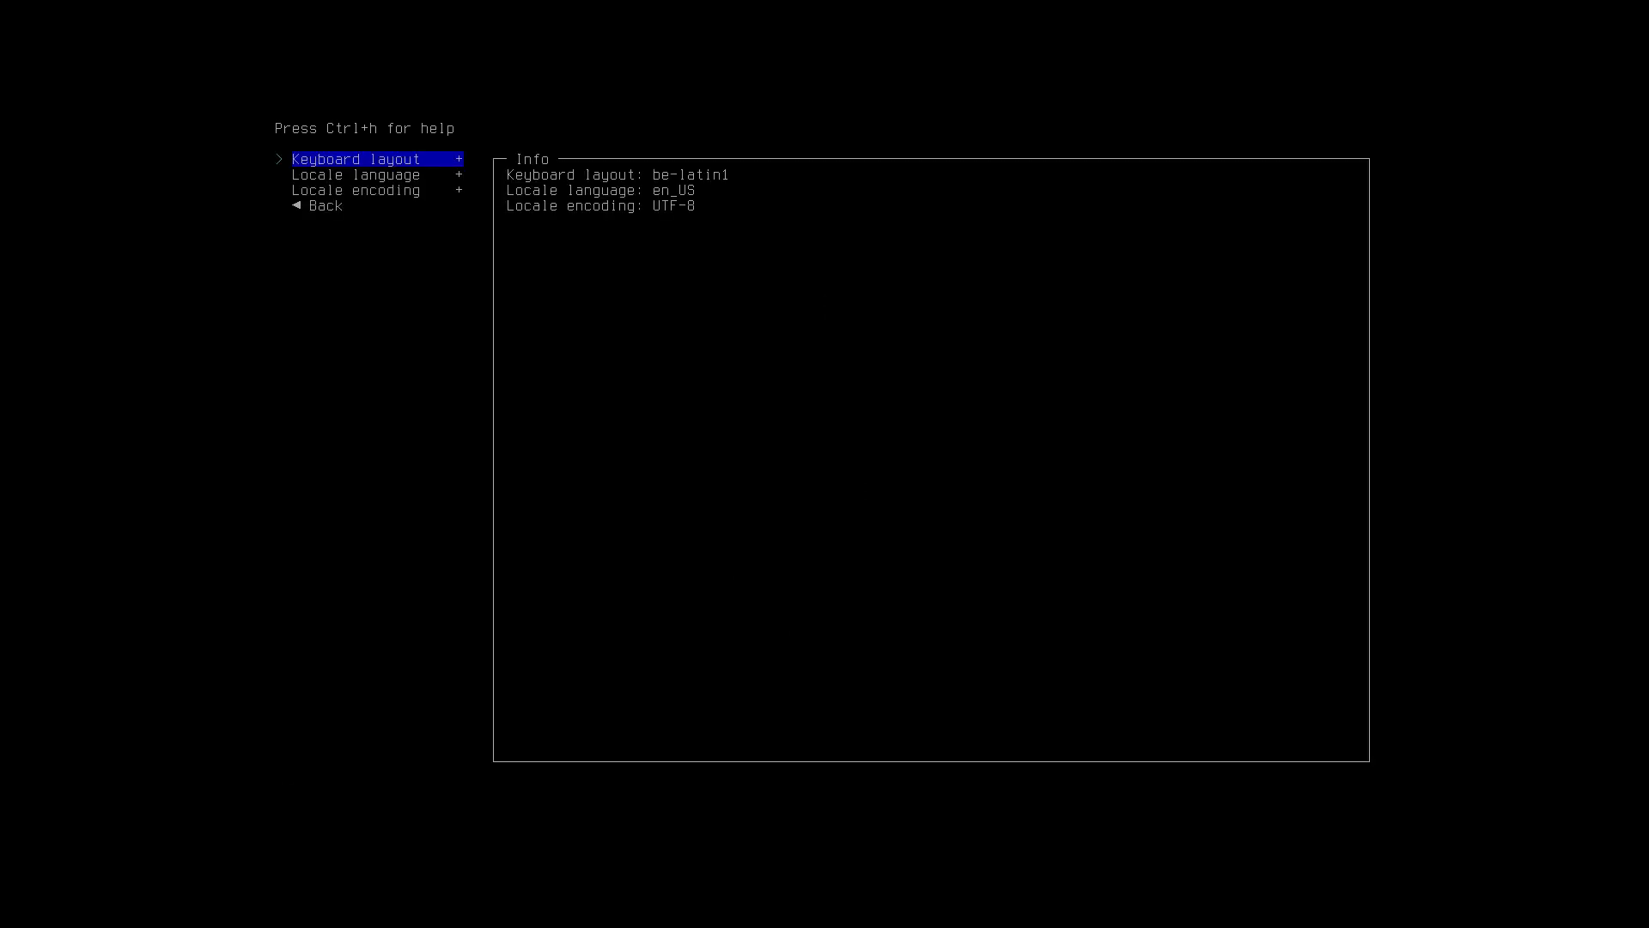
pyautogui.press('Down')
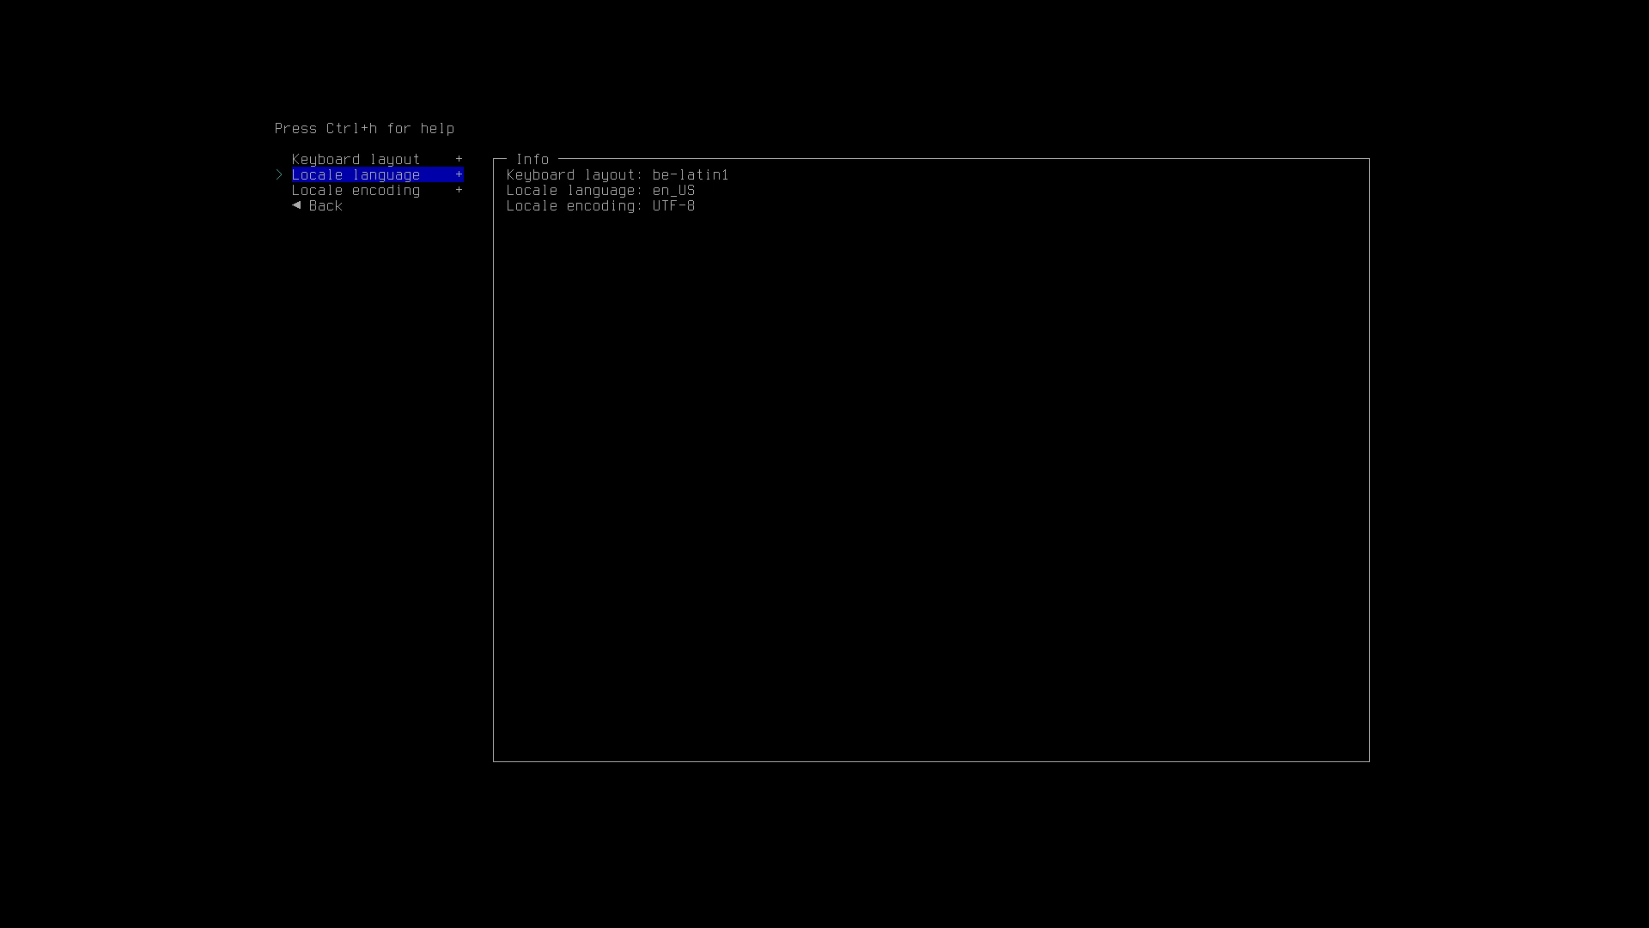
pyautogui.press('Down')
pyautogui.press('Down')
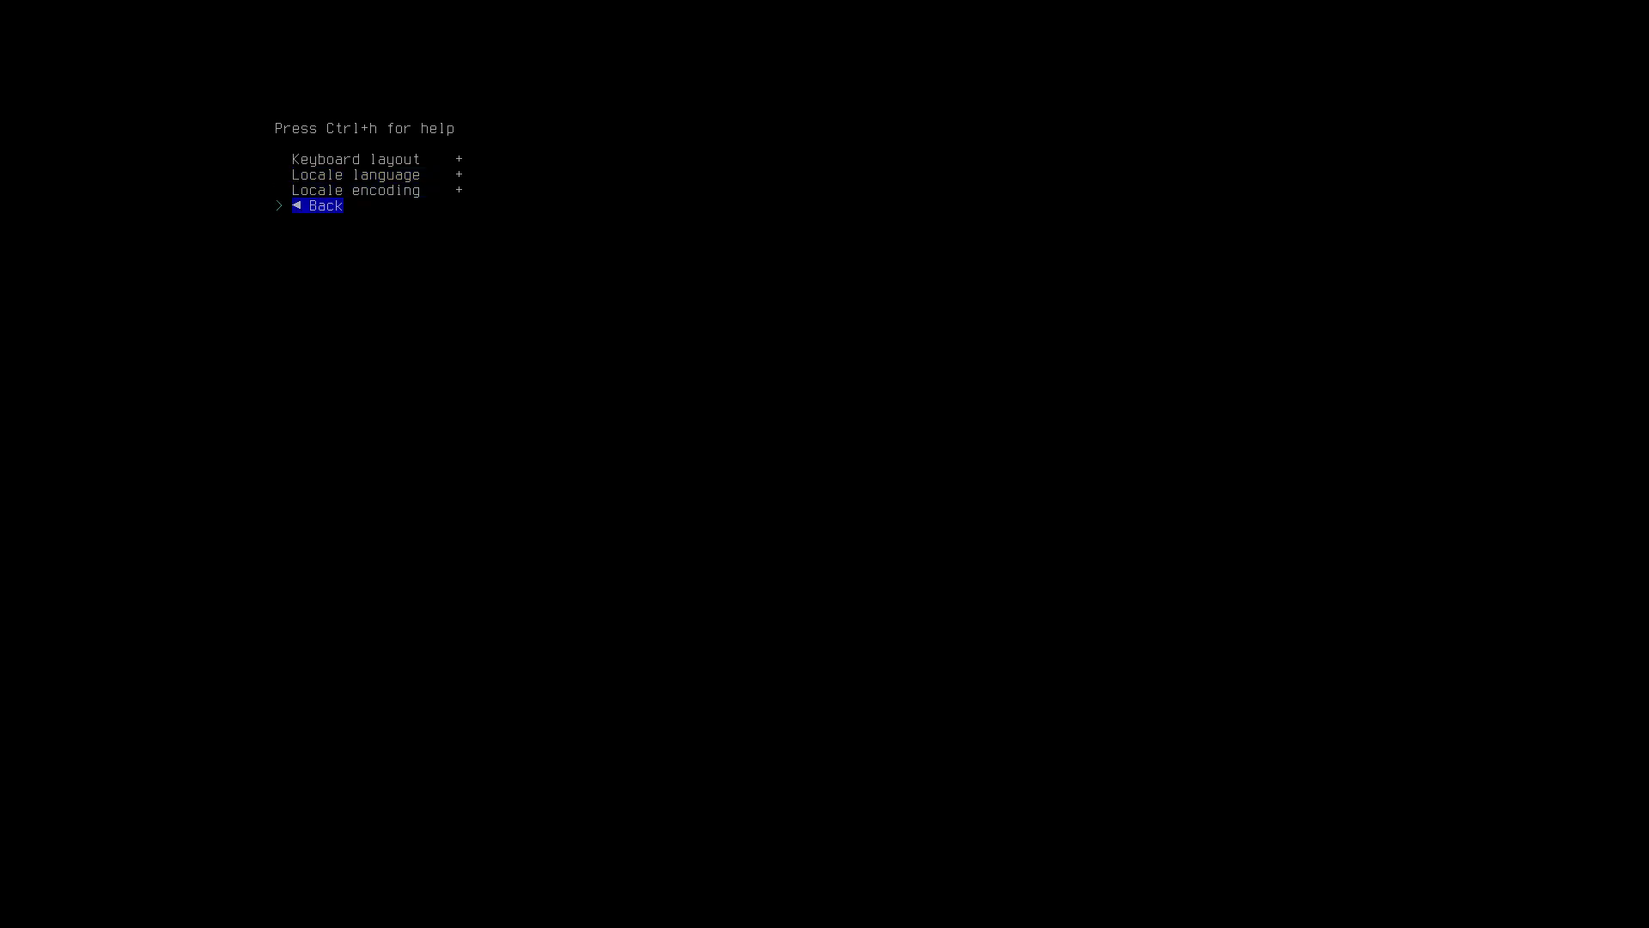
pyautogui.press('Return')
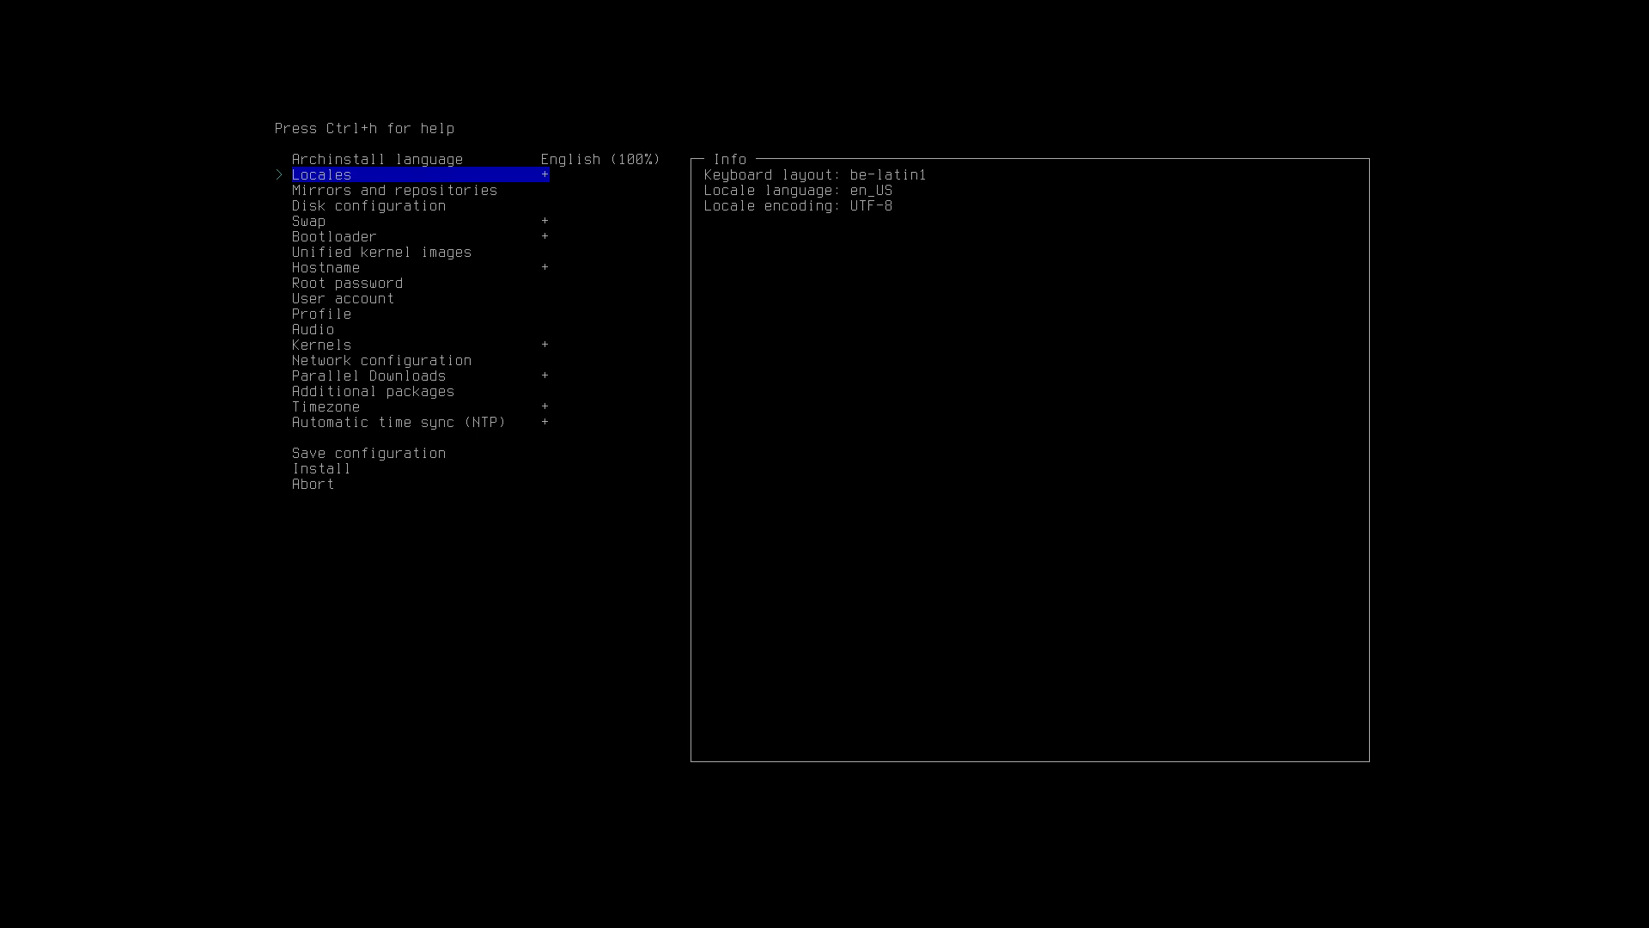
pyautogui.press('Down')
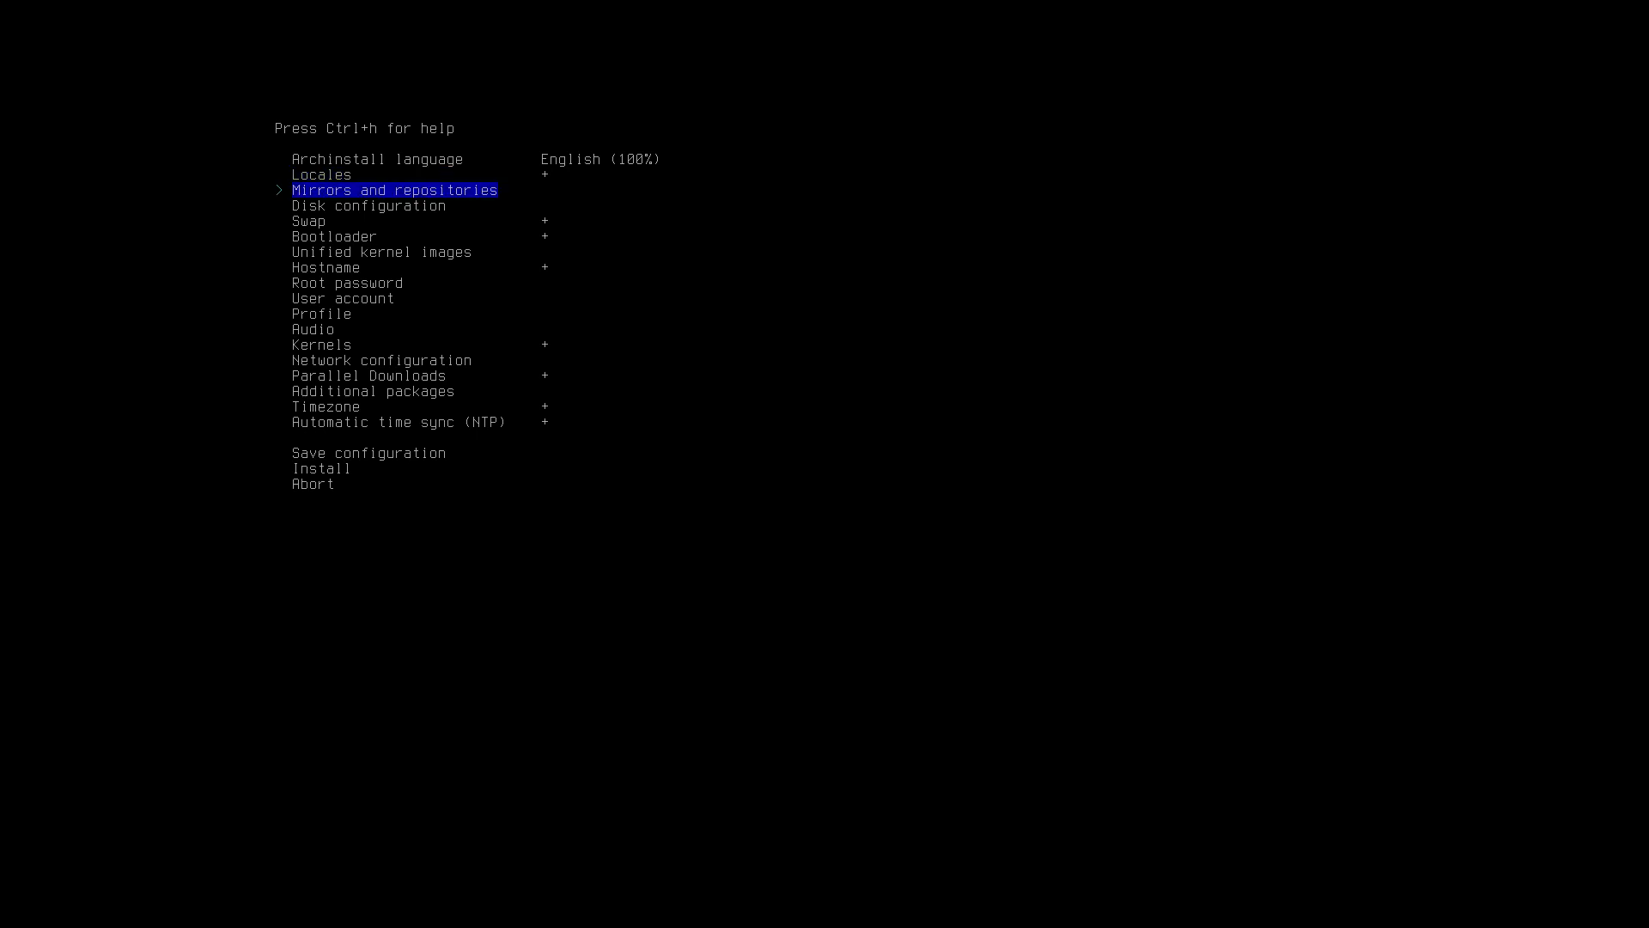
# Select Sweden as the mirror region.
pyautogui.press('Return')
pyautogui.press('Return')
pyautogui.press('/')
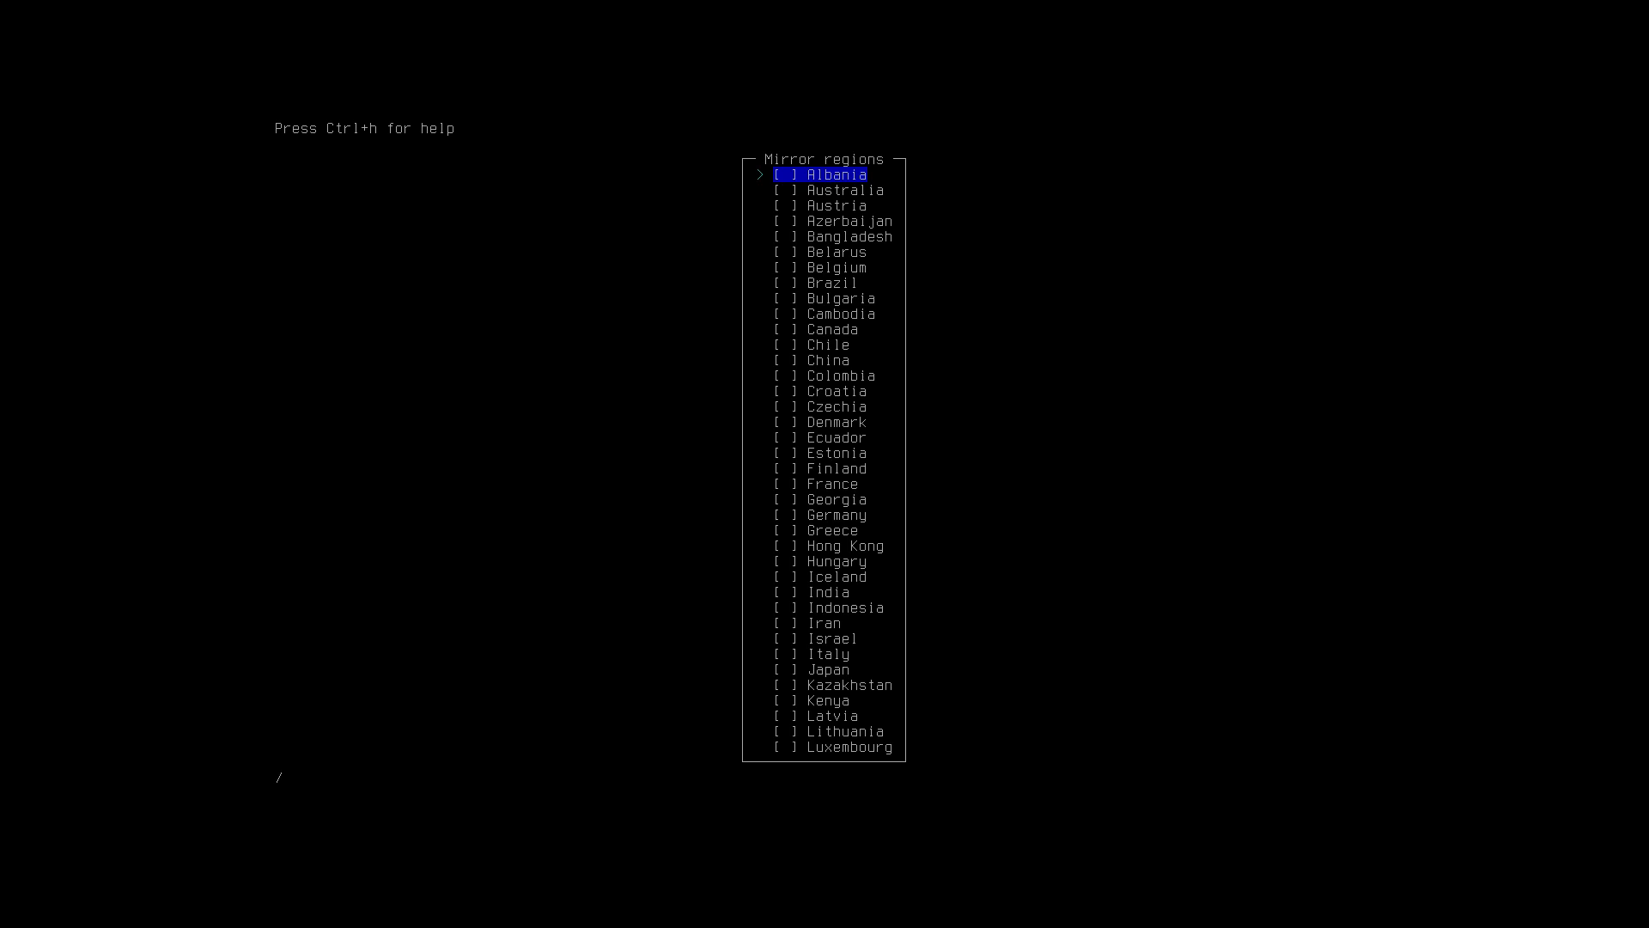
pyautogui.write('swe')
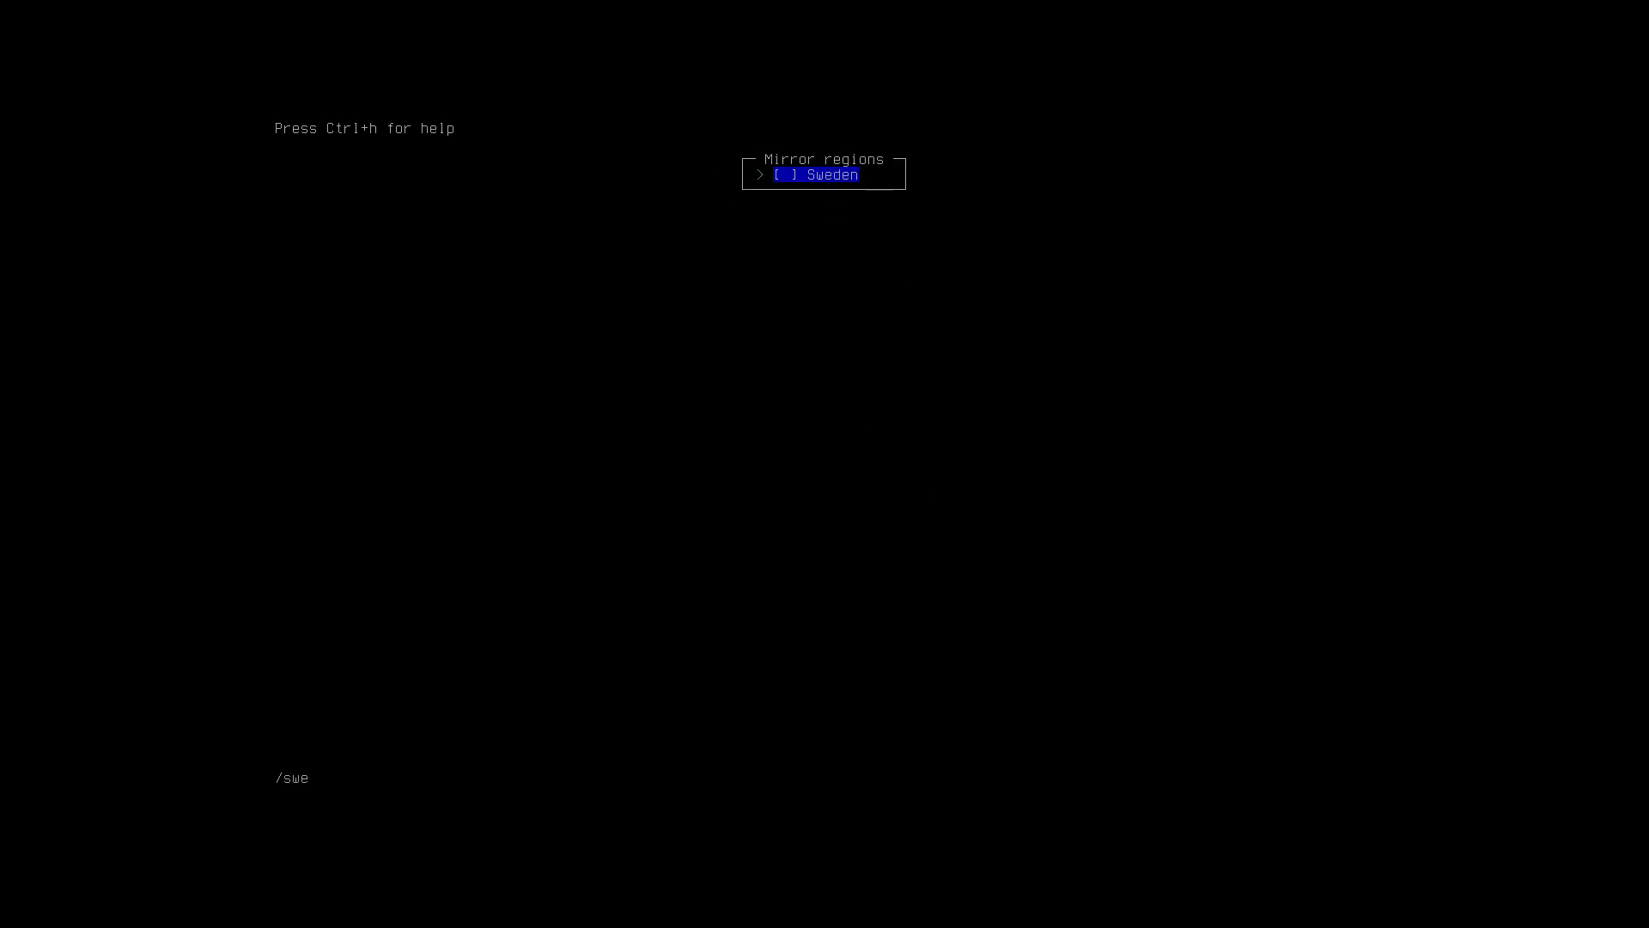
pyautogui.press('Return')
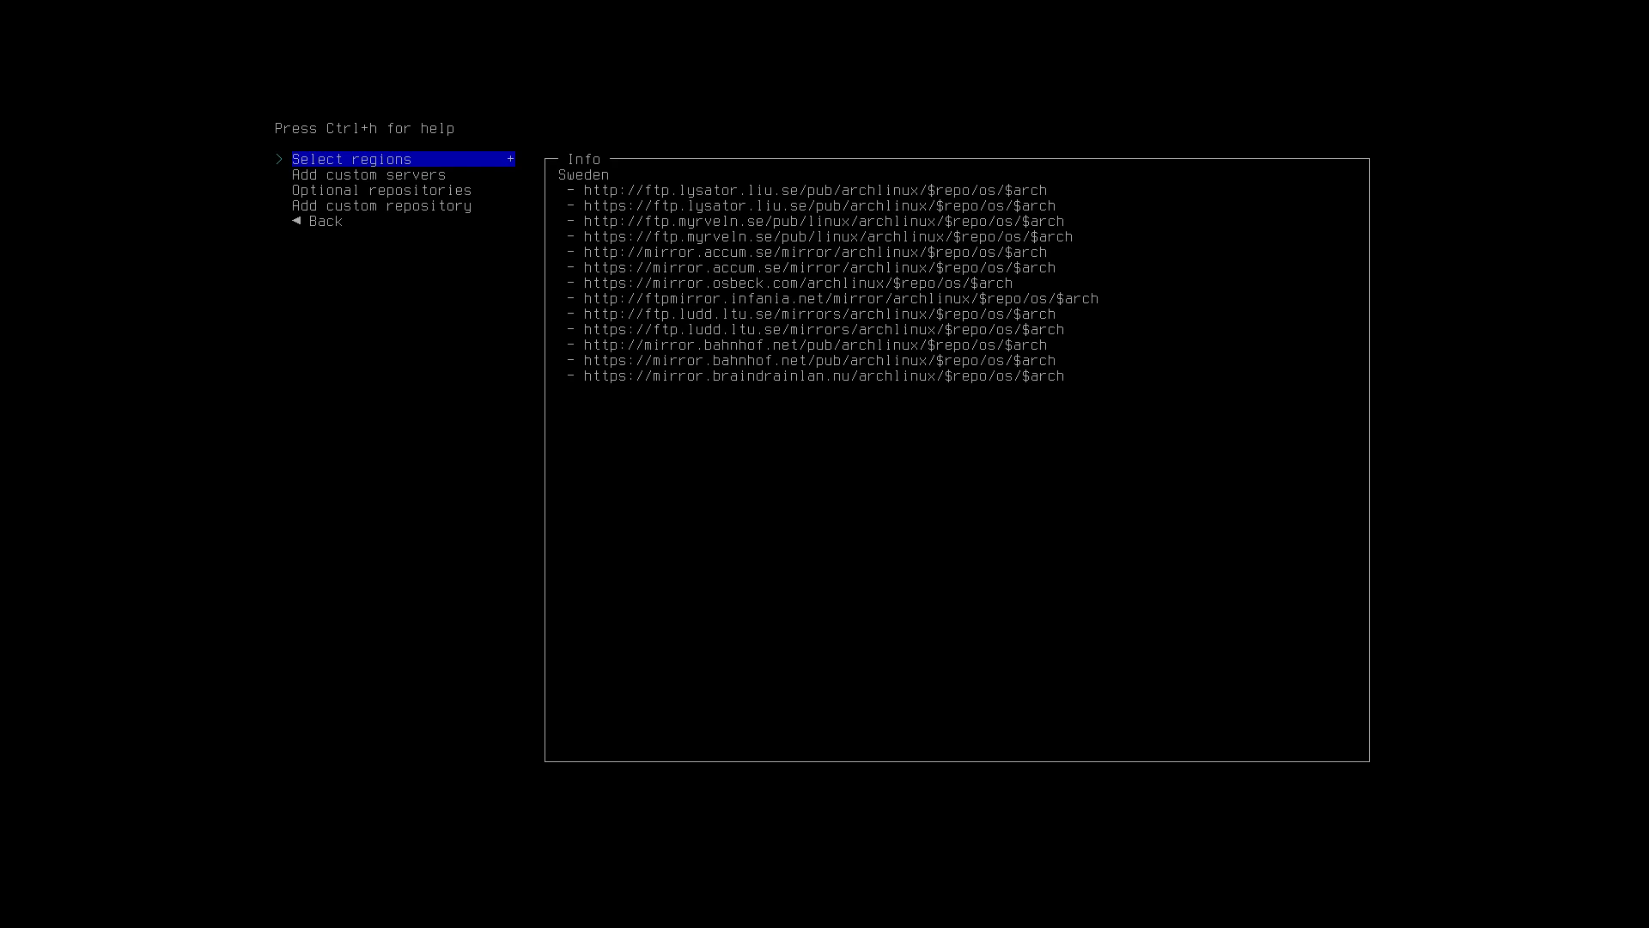
pyautogui.press('Down')
pyautogui.press('Down')
pyautogui.press('Down')
pyautogui.press('Down')
pyautogui.press('Return')
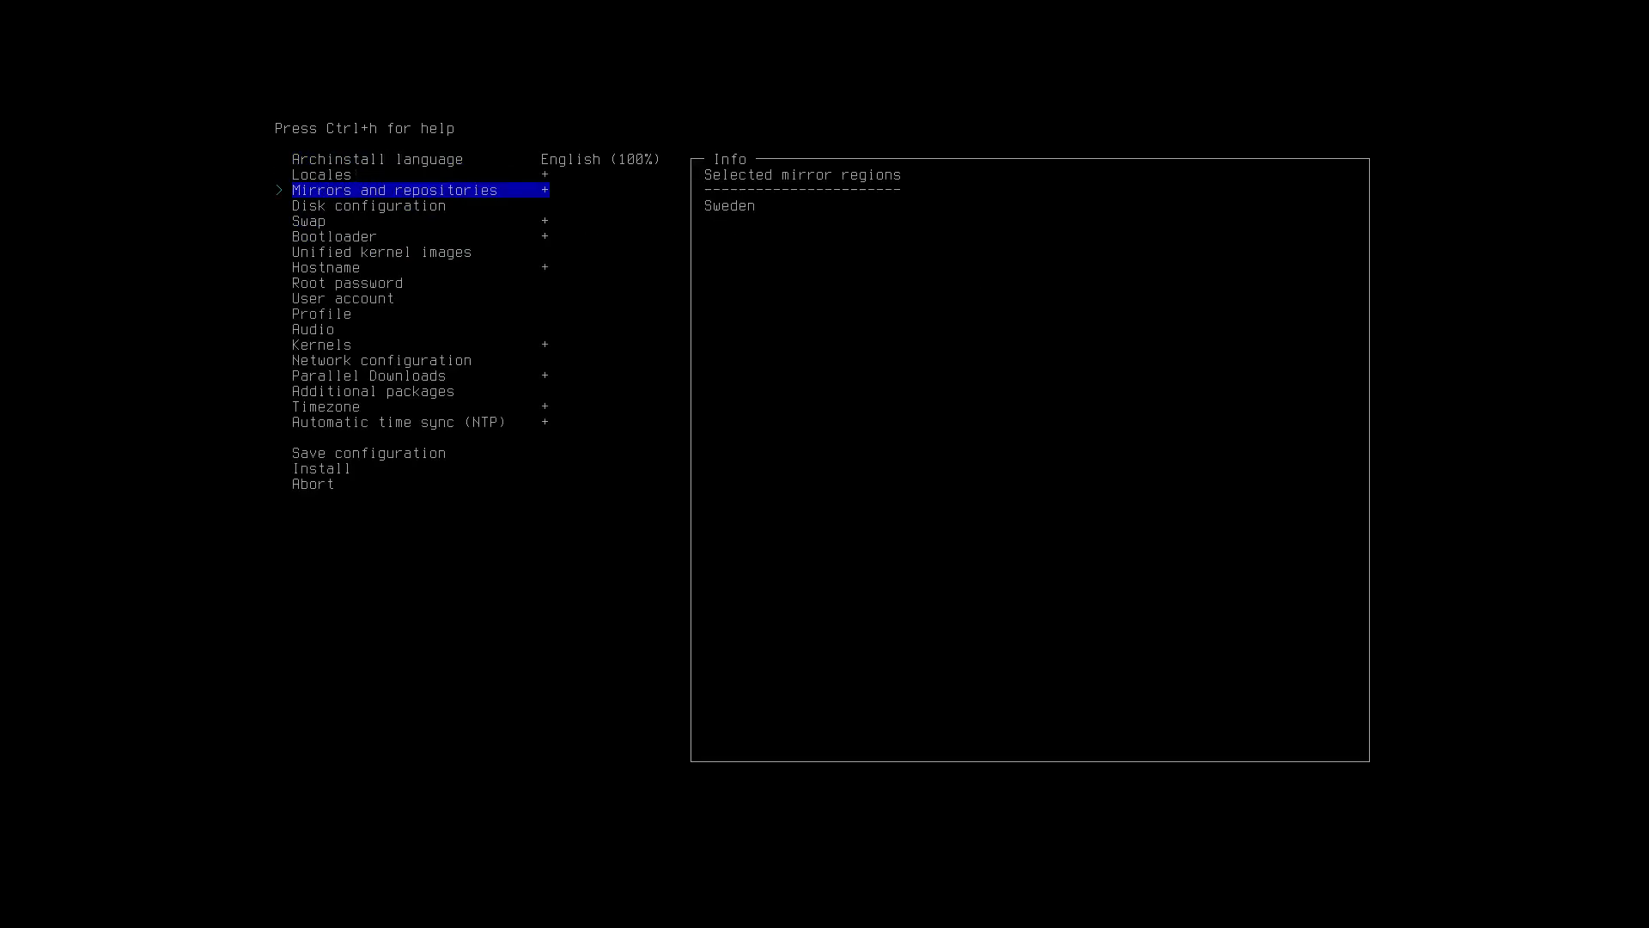
# Use the best-effort default partition layout on /dev/sda with ext4.
pyautogui.press('Down')
pyautogui.press('Return')
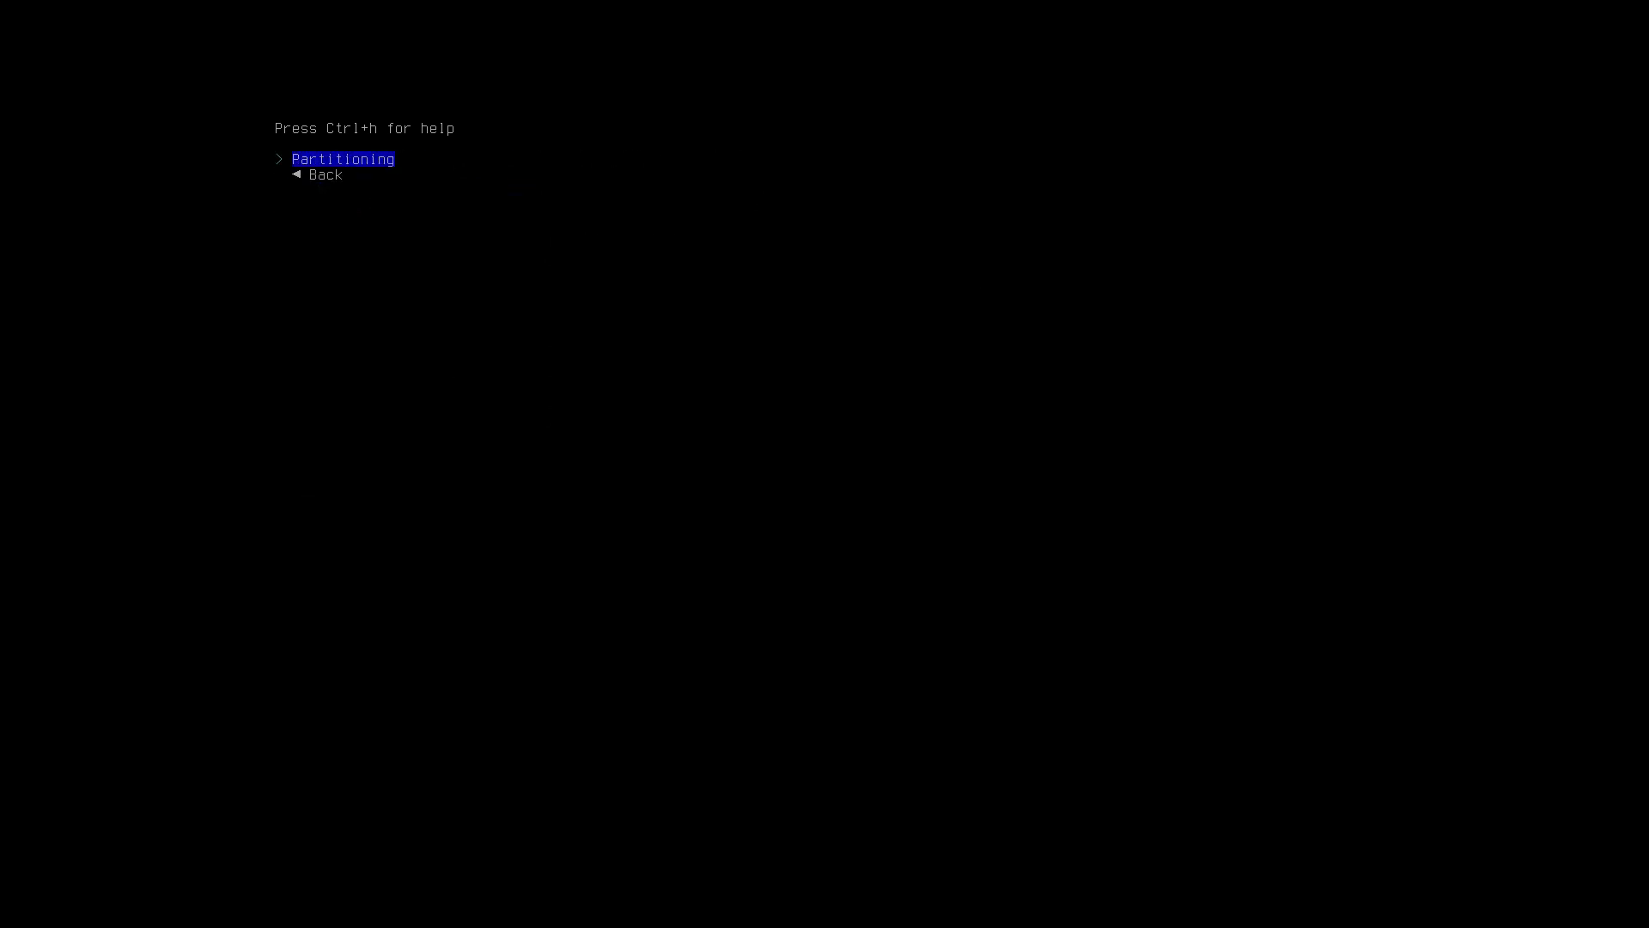
pyautogui.press('Return')
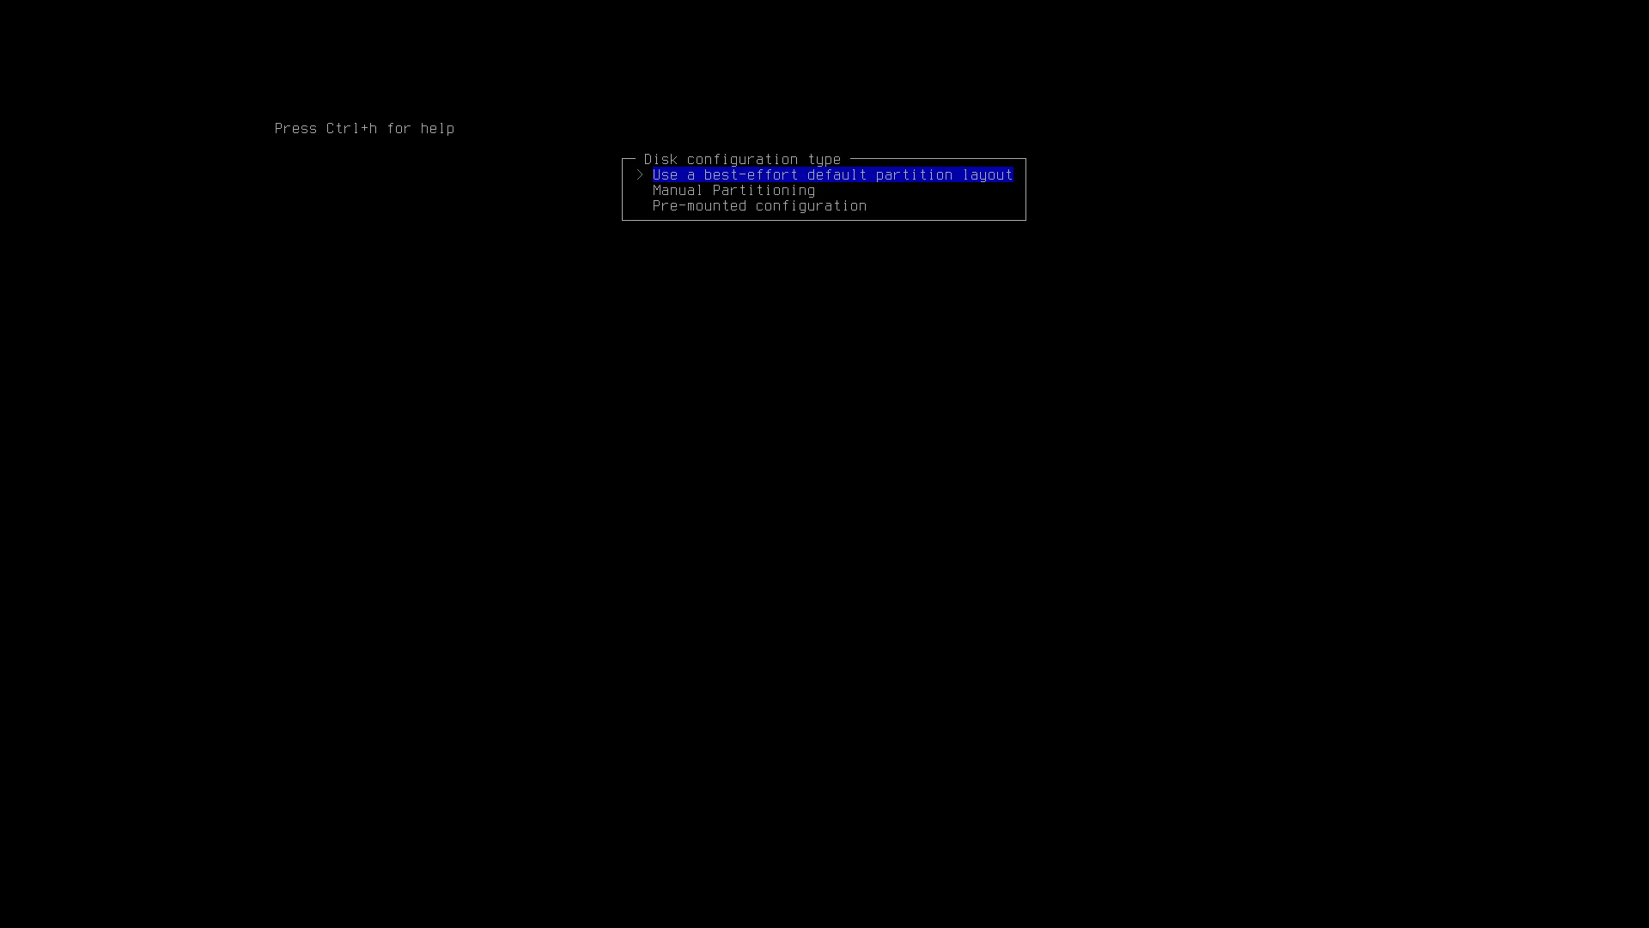
pyautogui.press('Return')
pyautogui.press('Return')
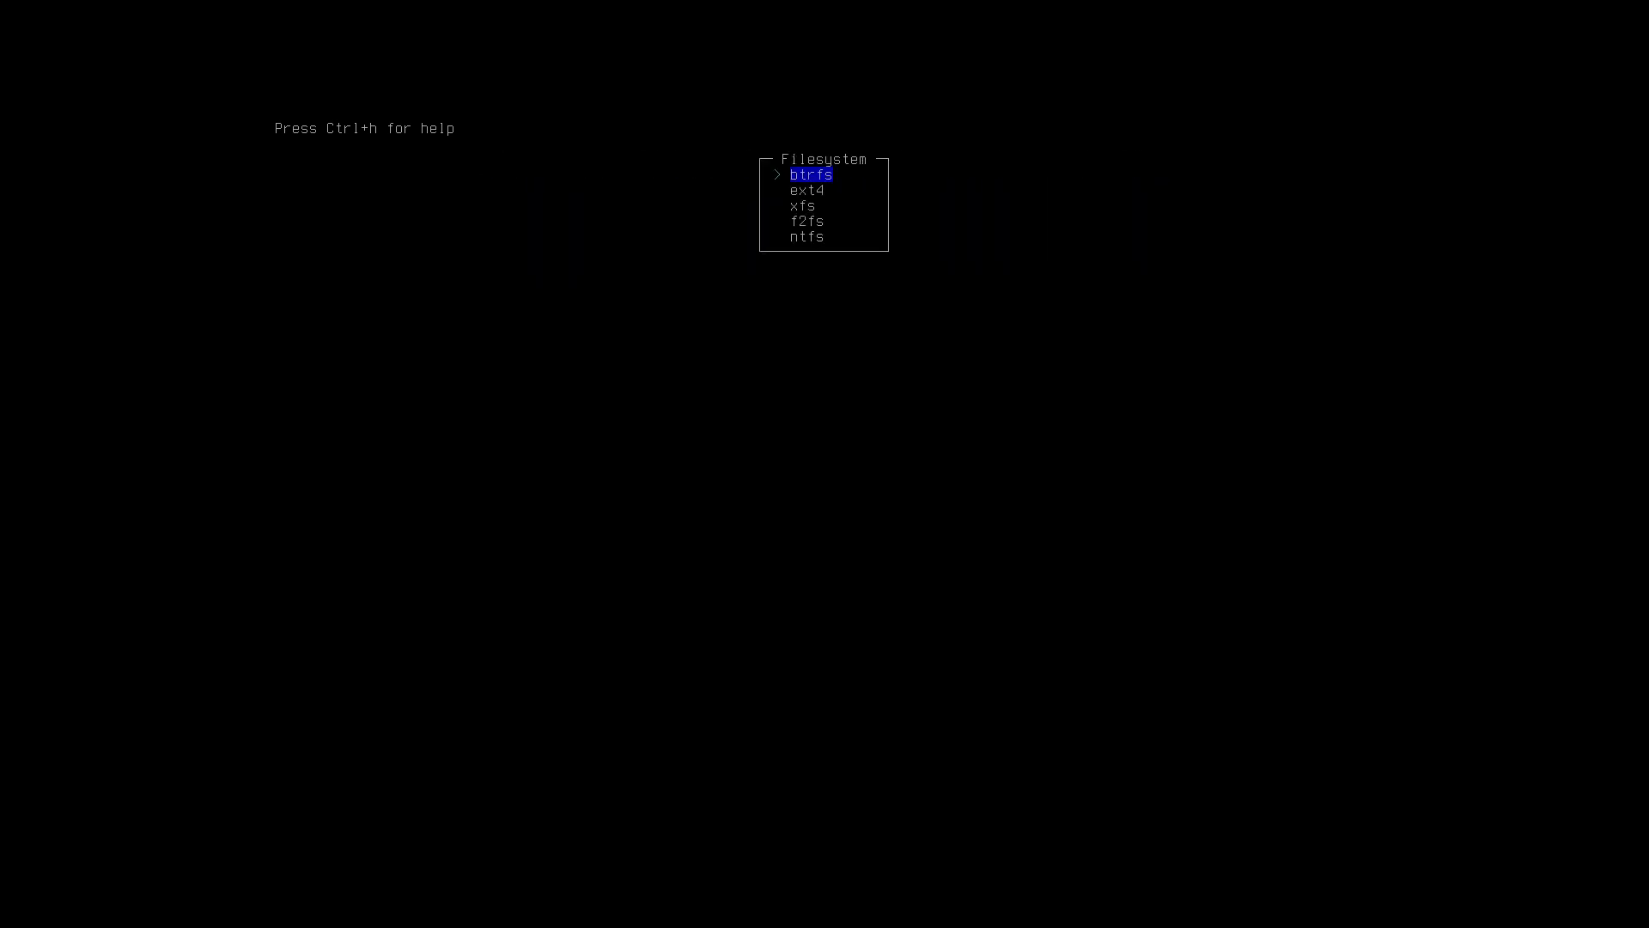
pyautogui.press('Down')
pyautogui.press('Return')
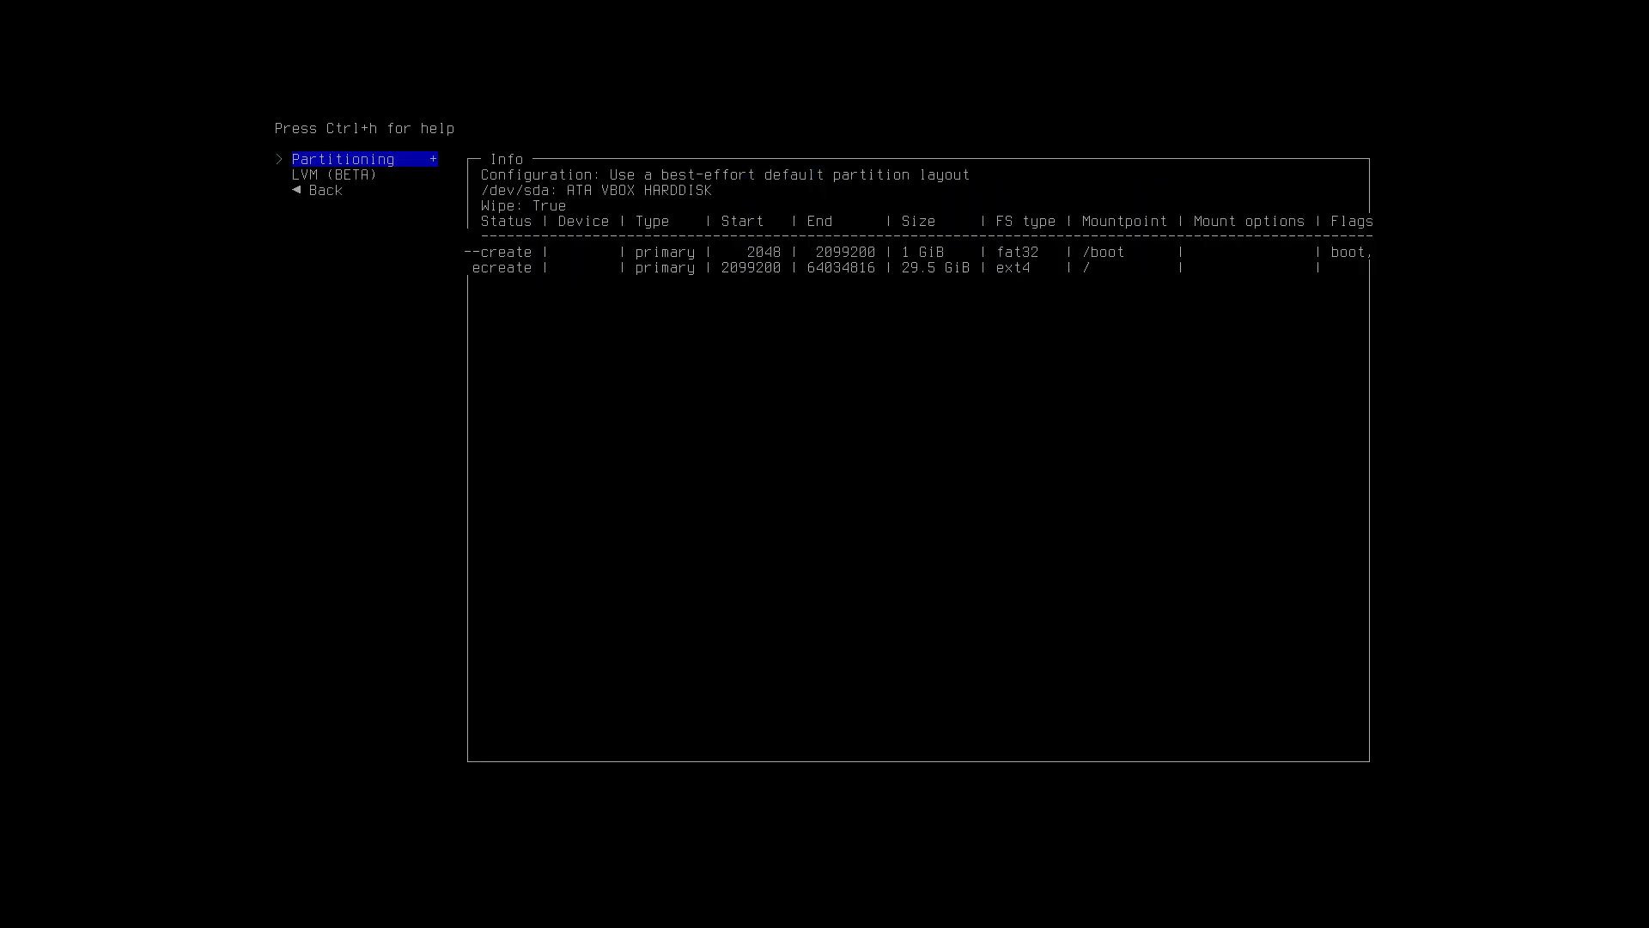
pyautogui.press('Down')
pyautogui.press('Down')
pyautogui.press('Return')
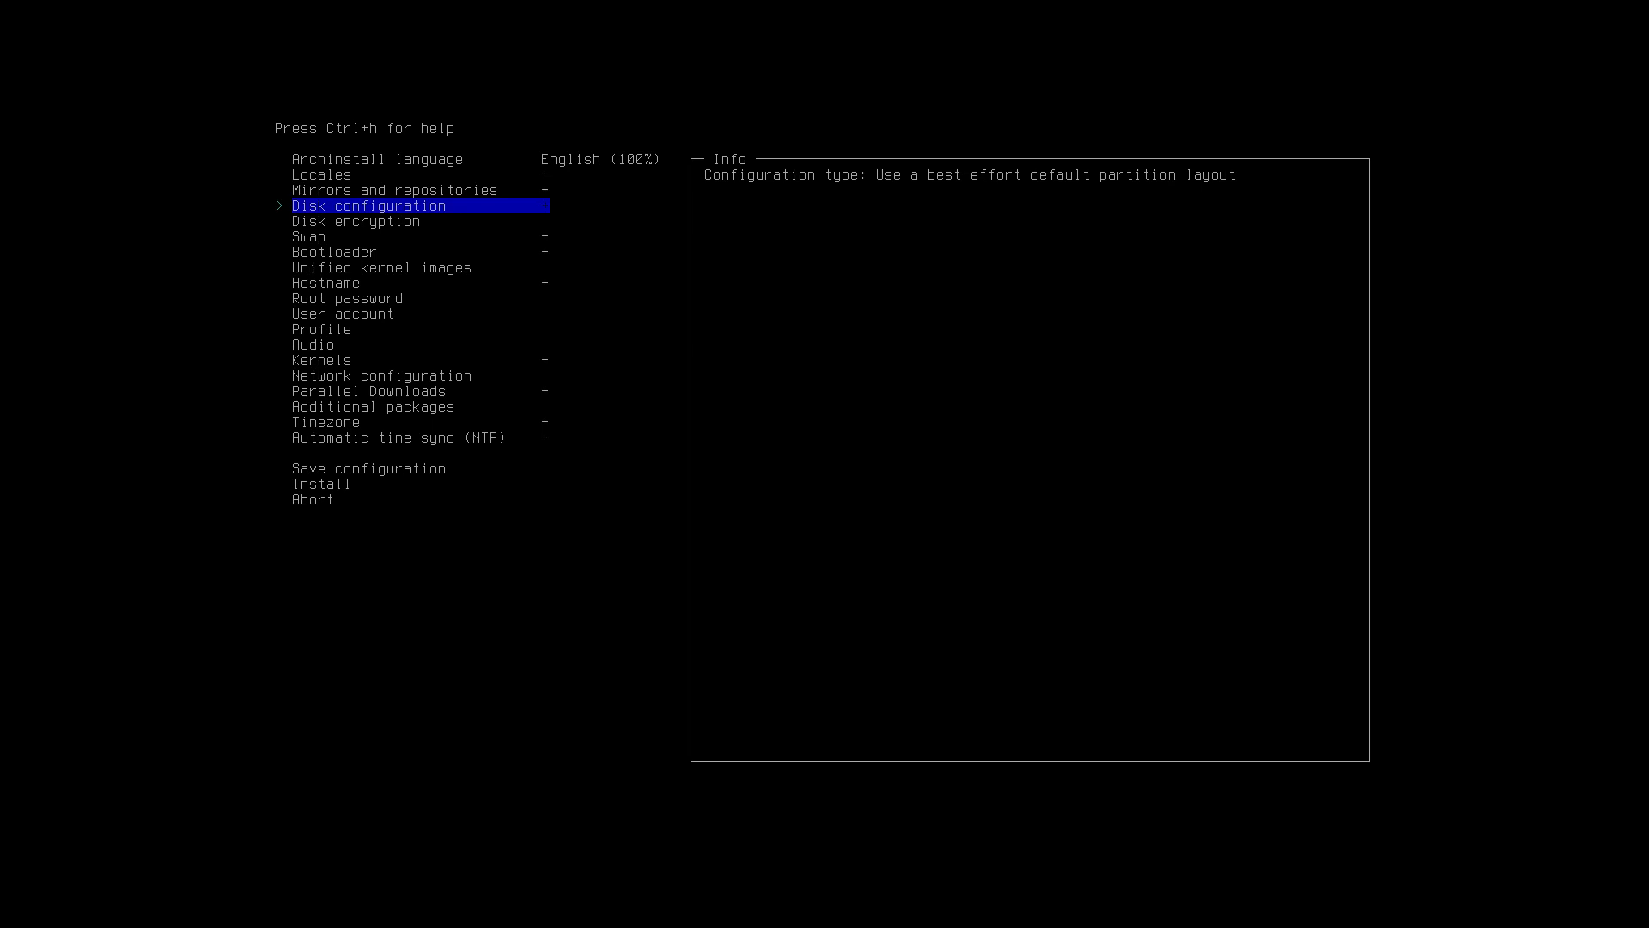
pyautogui.press('Down')
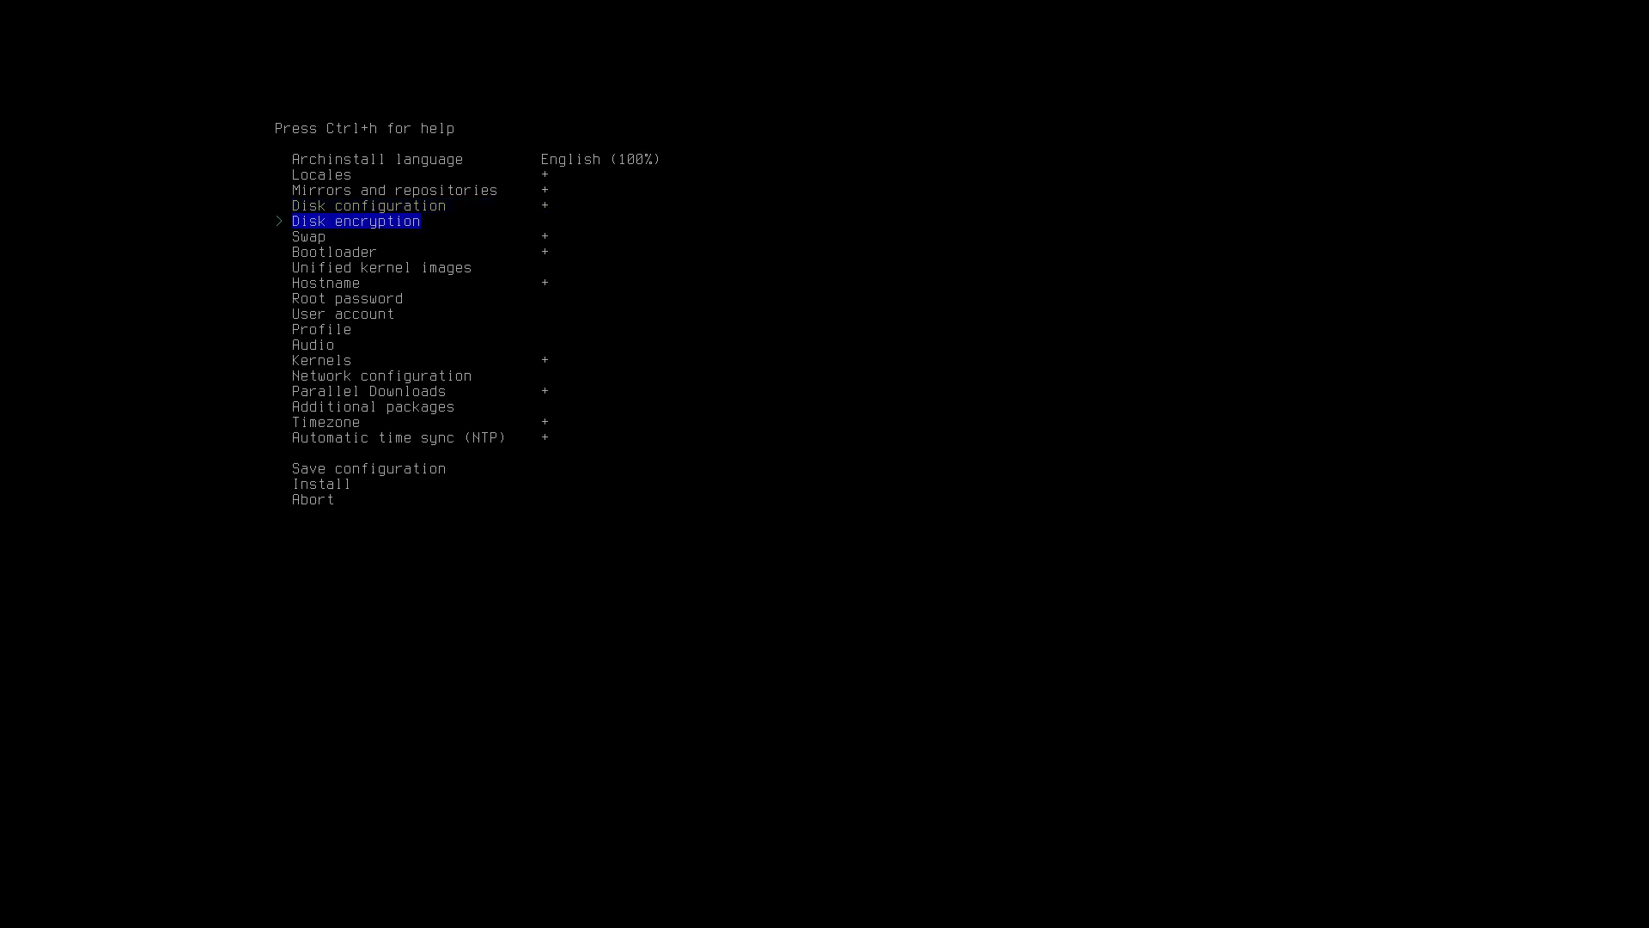
# Choose LUKS disk encryption and set and confirm its password.
pyautogui.press('Return')
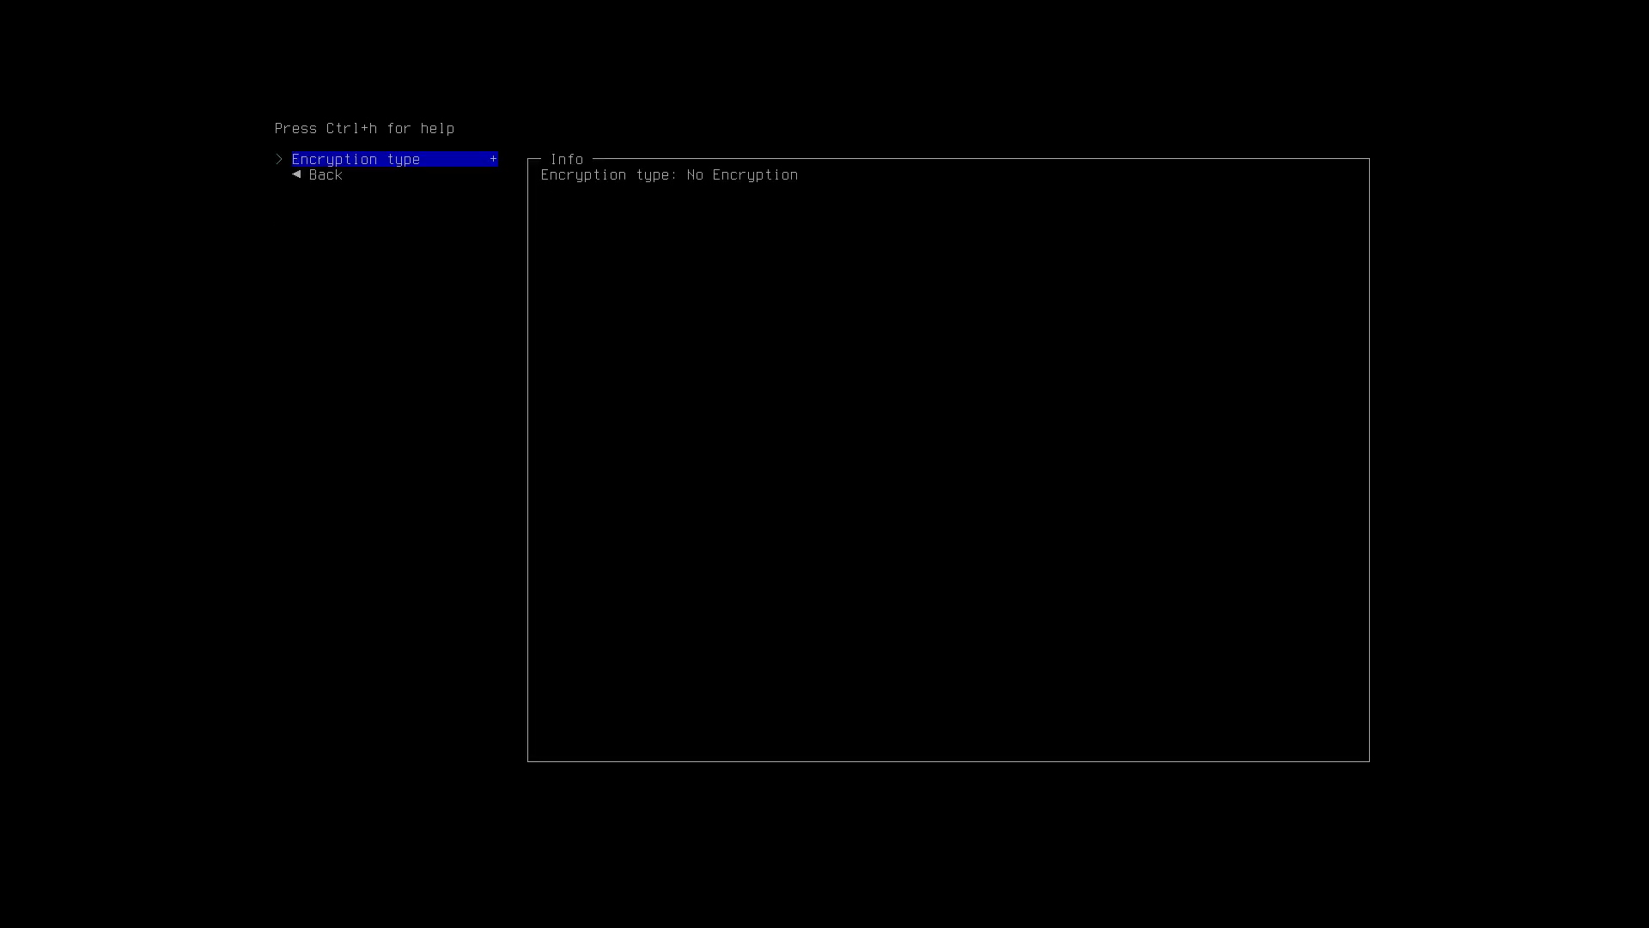
pyautogui.press('Return')
pyautogui.press('Return')
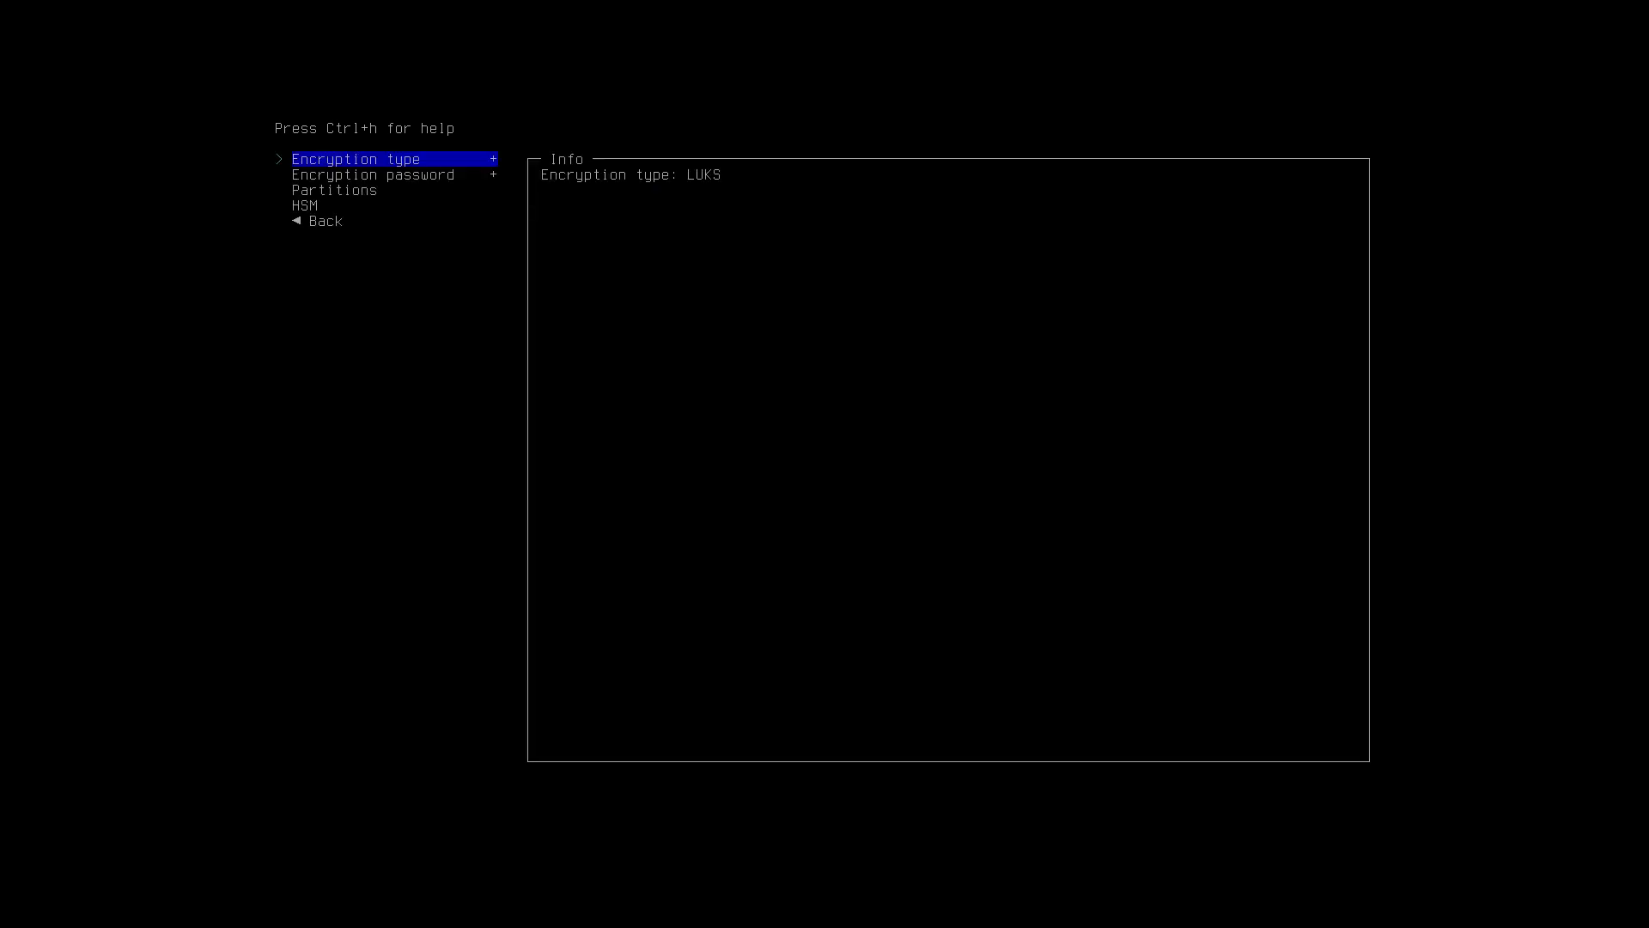
pyautogui.press('Down')
pyautogui.press('Return')
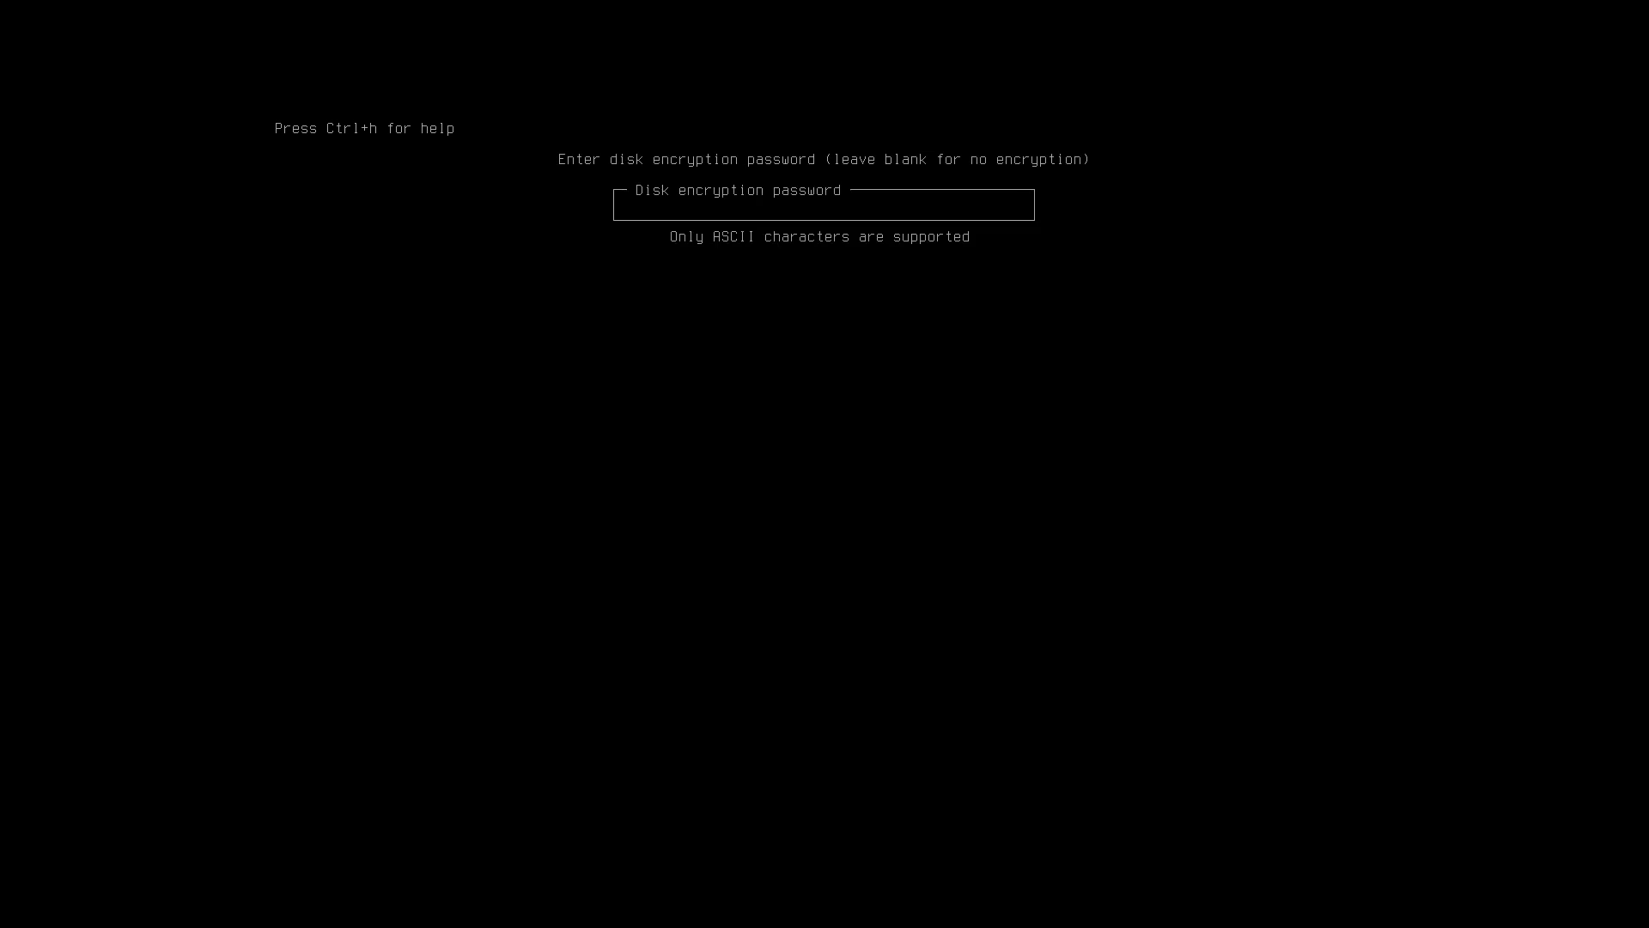
pyautogui.write('test')
pyautogui.press('Return')
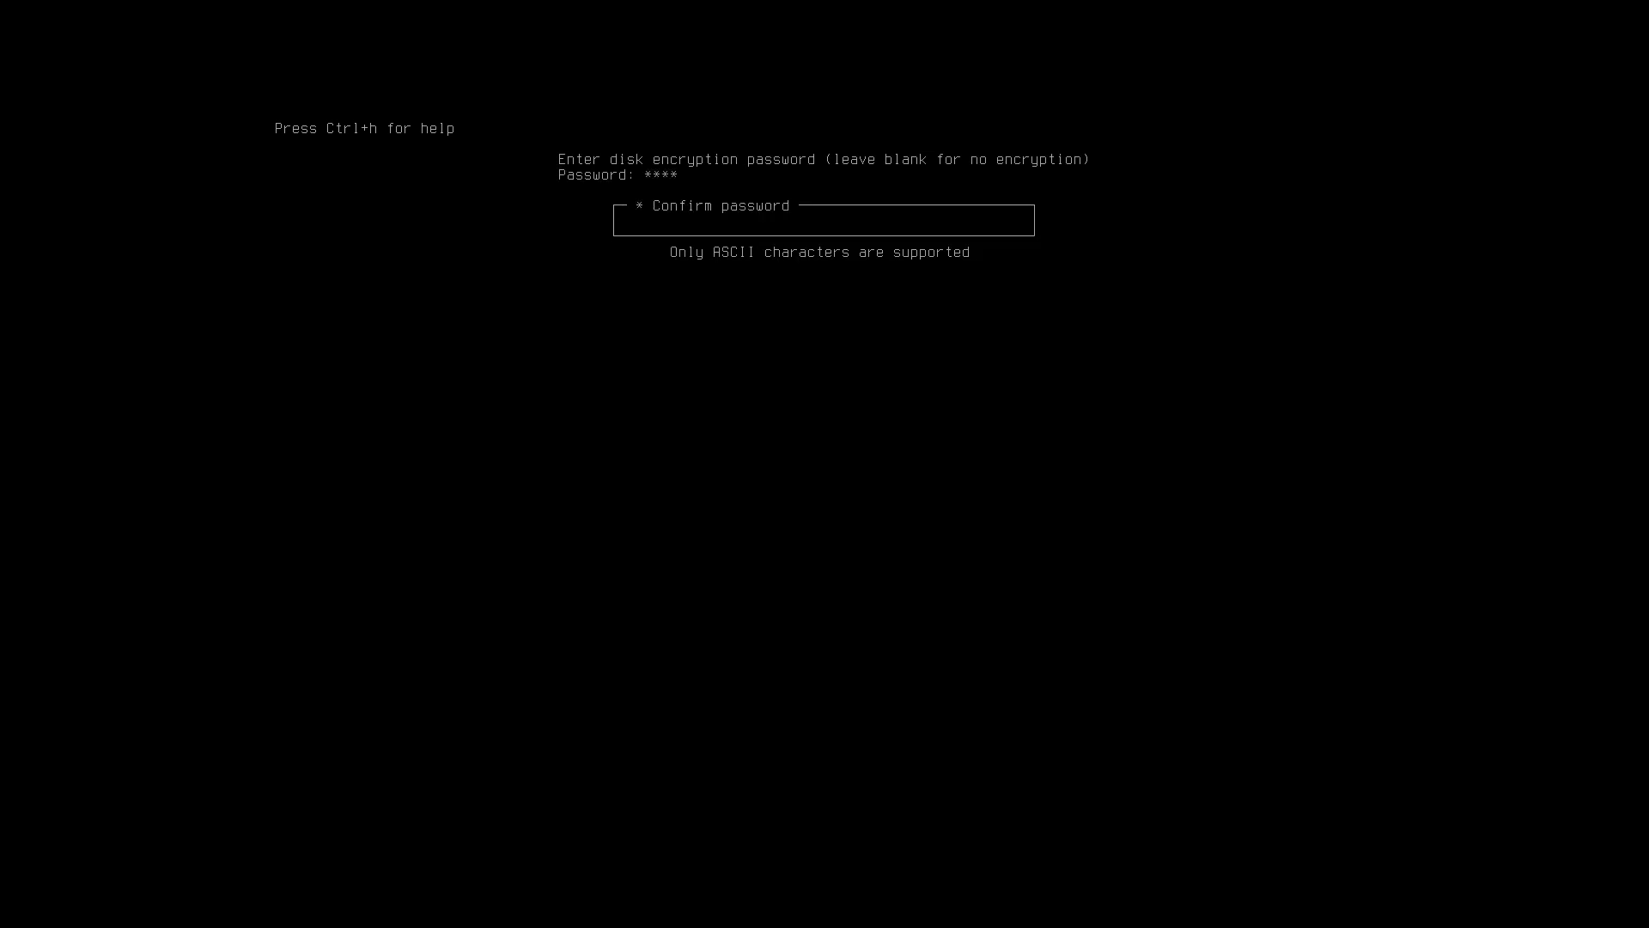
pyautogui.write('test')
pyautogui.press('Return')
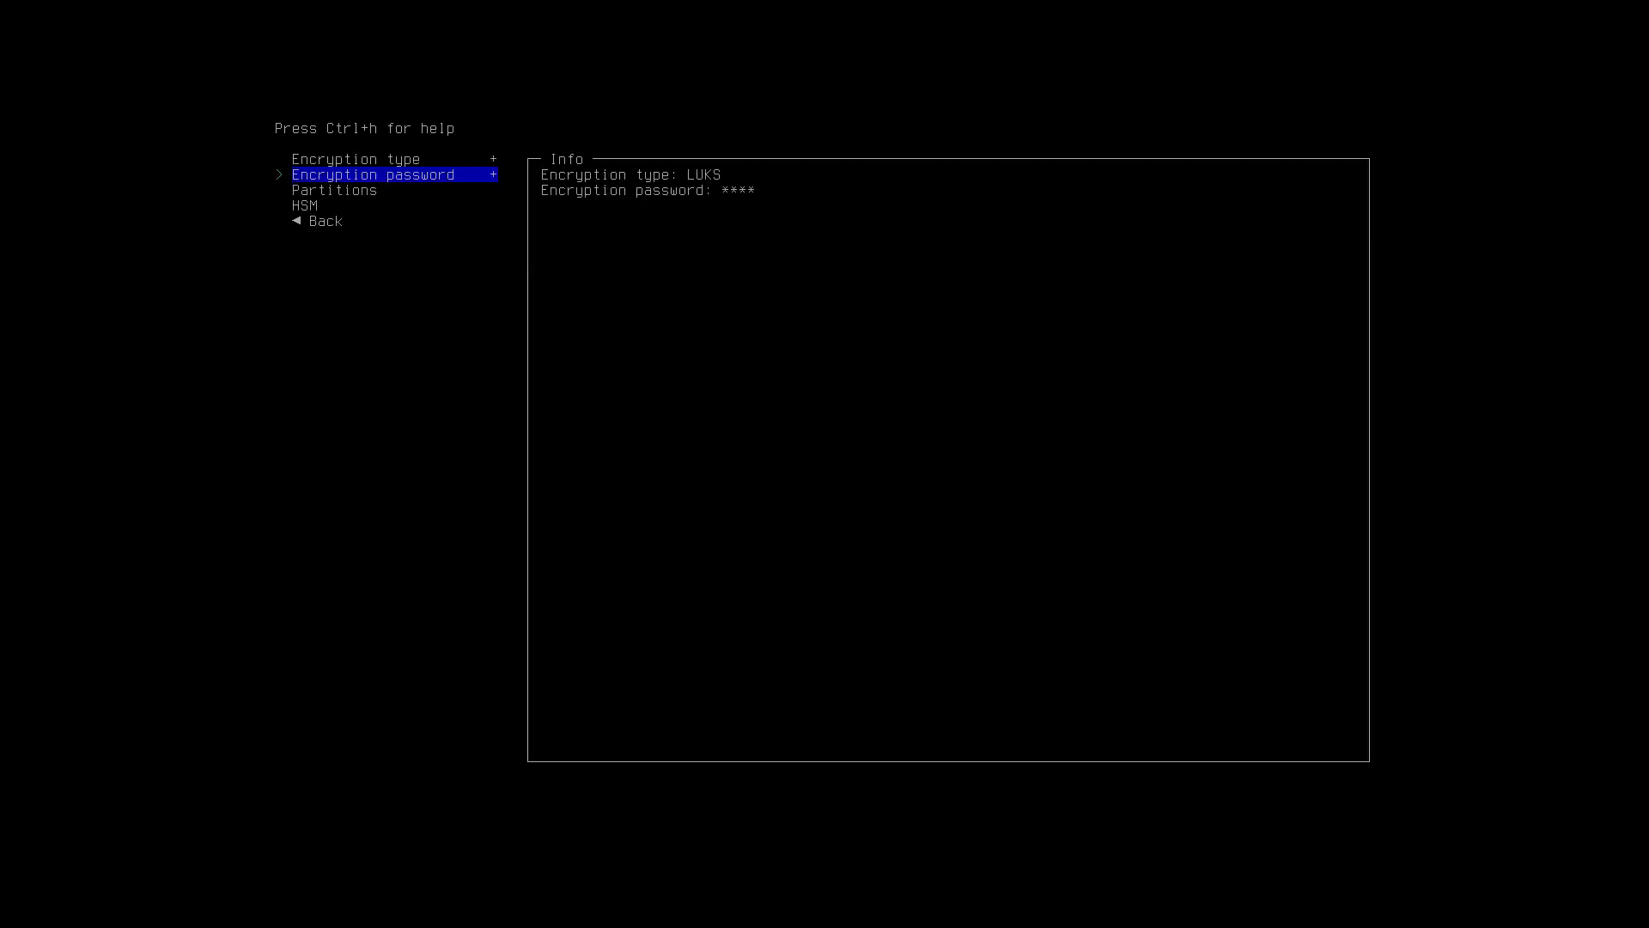
# Mark the root partition for encryption and return to the main installer menu.
pyautogui.press('Down')
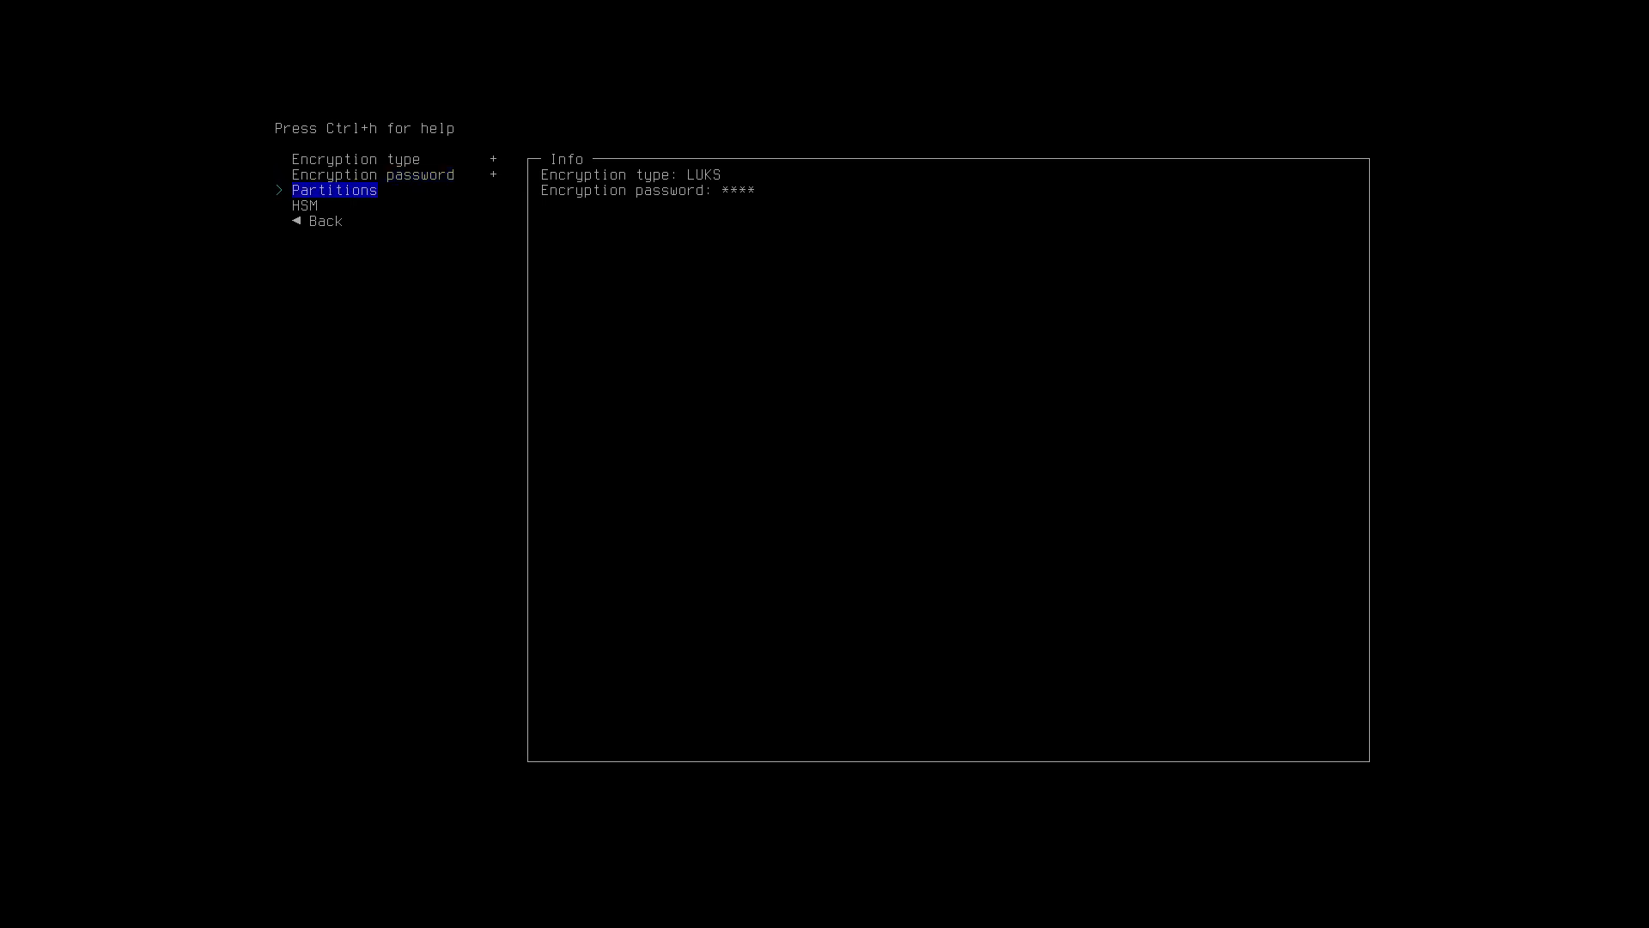
pyautogui.press('Return')
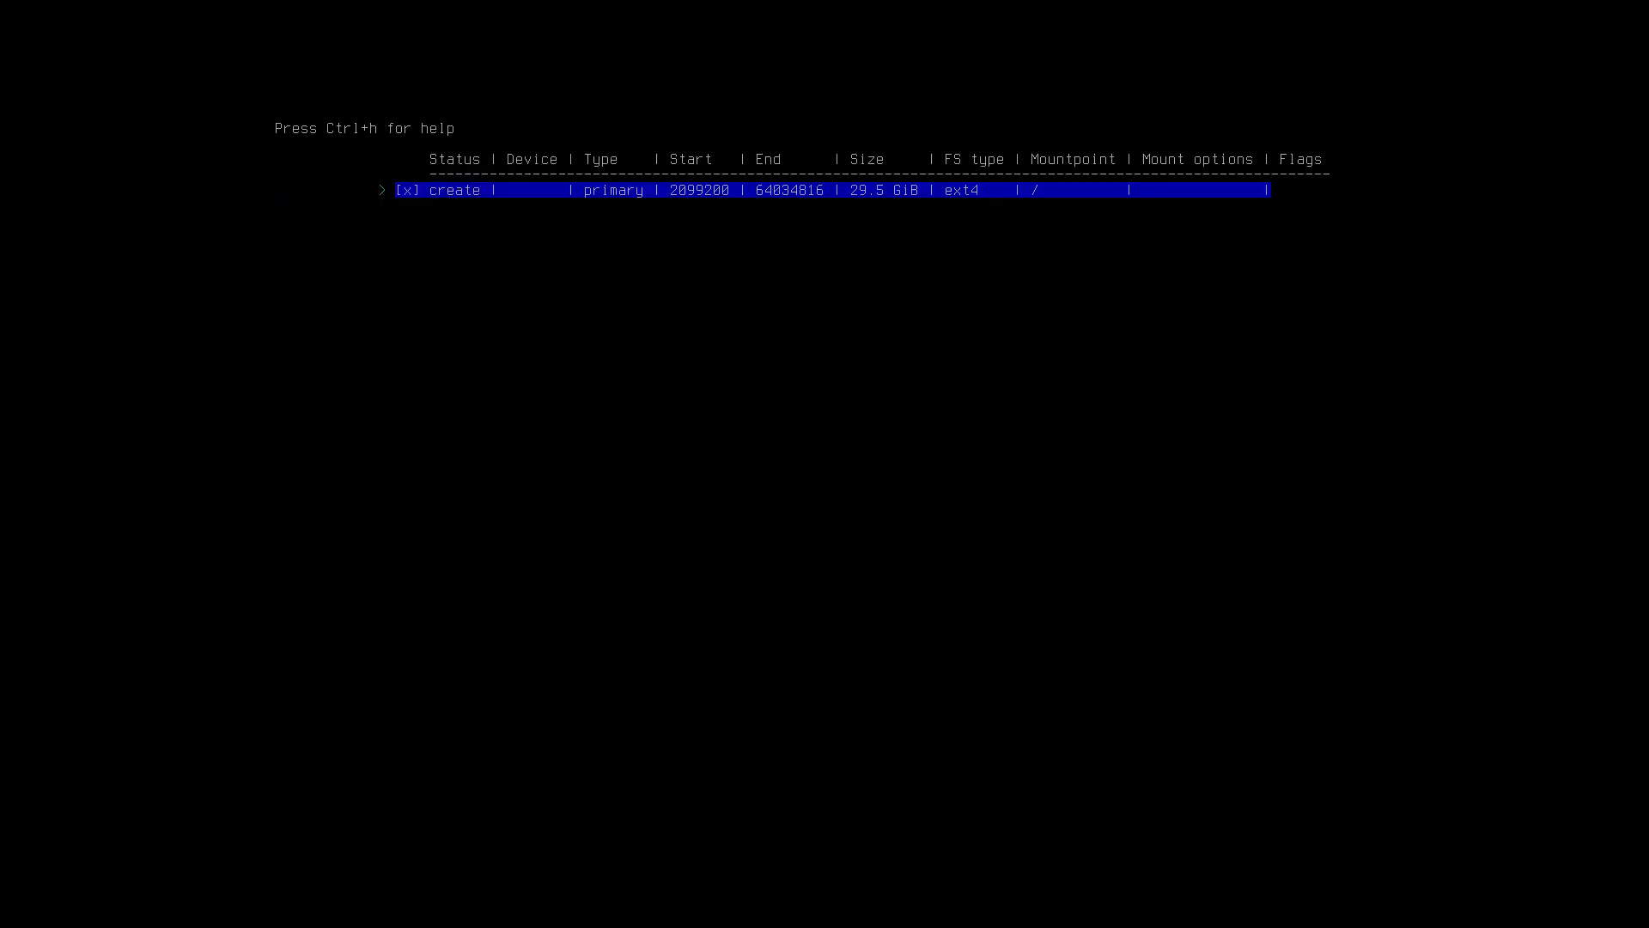
pyautogui.press('Return')
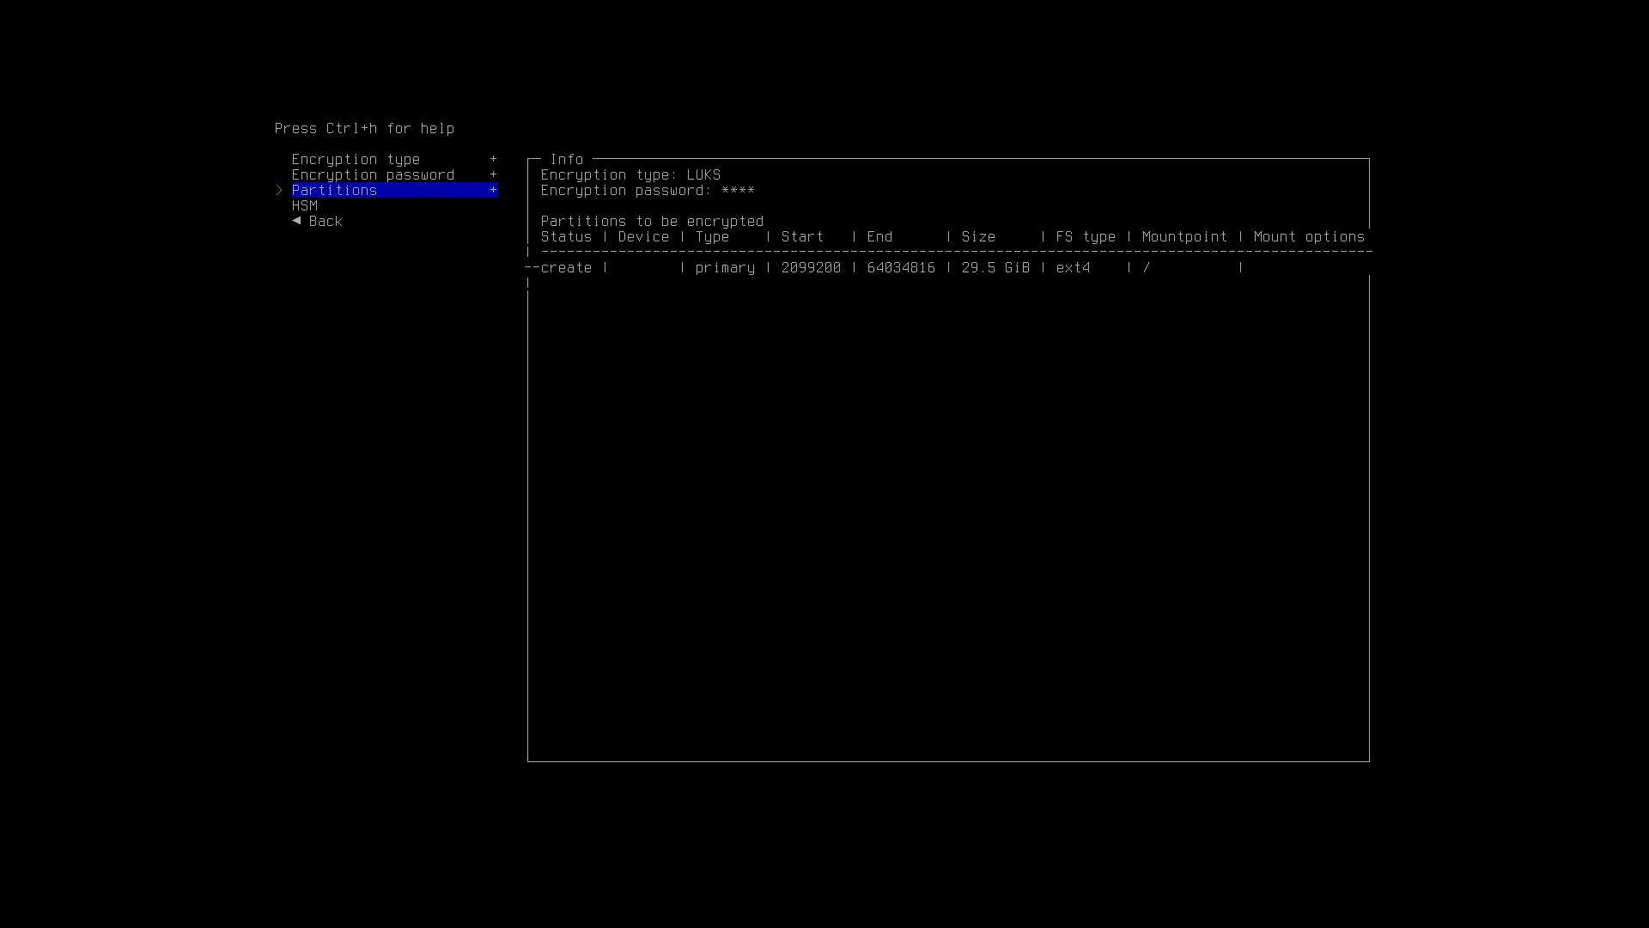
pyautogui.press('Down')
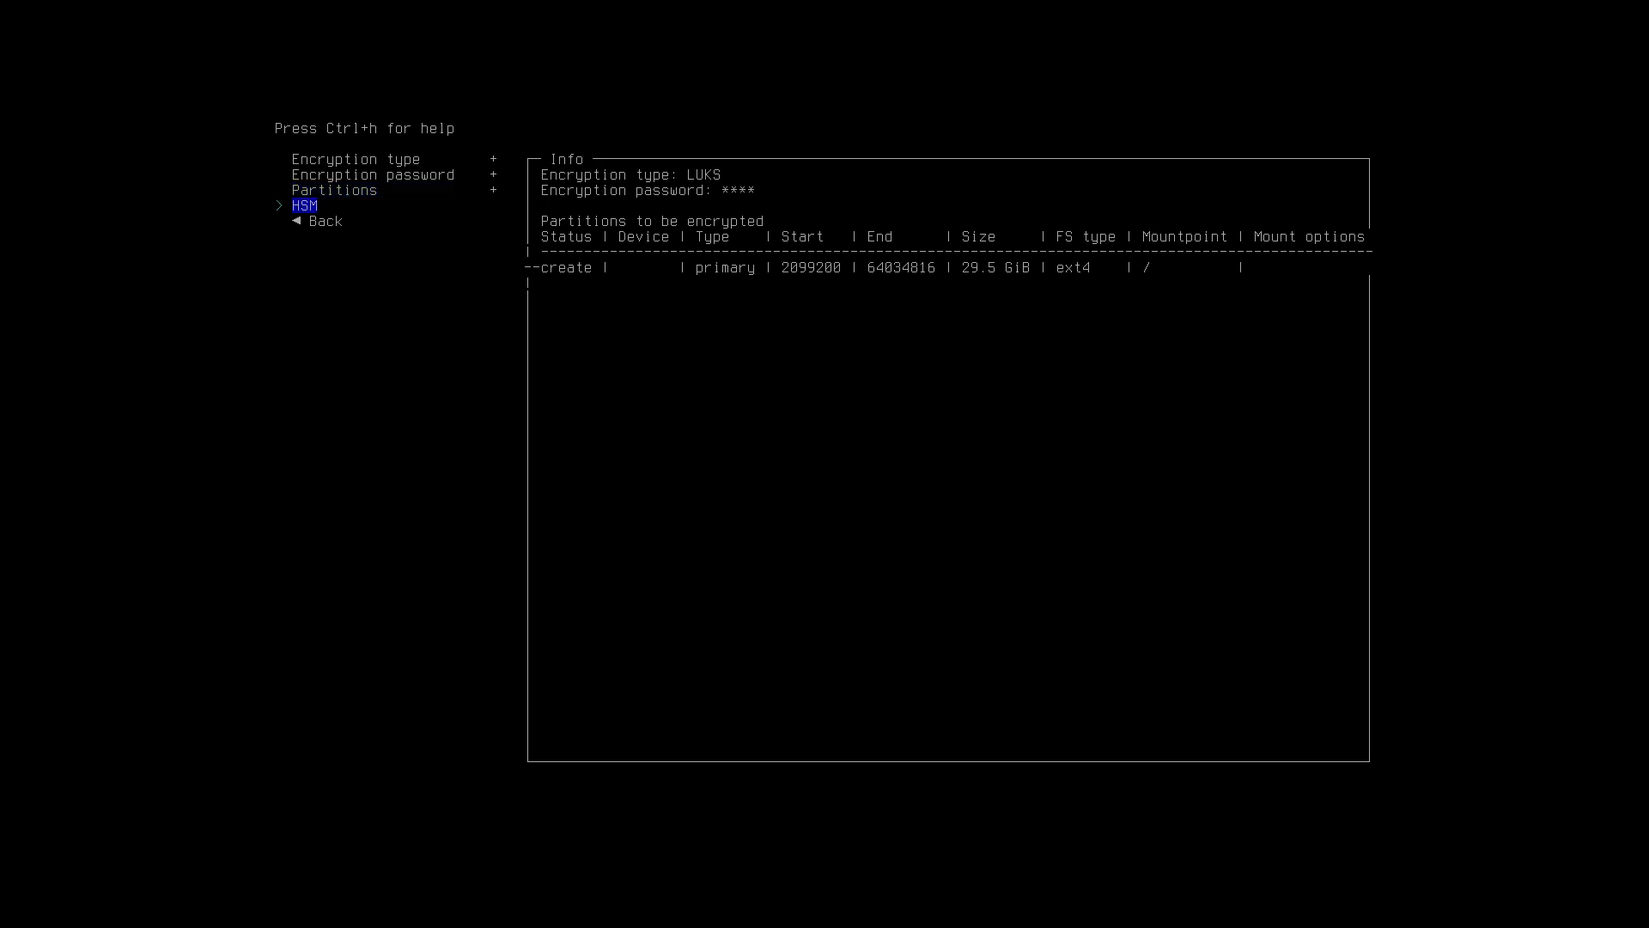
pyautogui.press('Down')
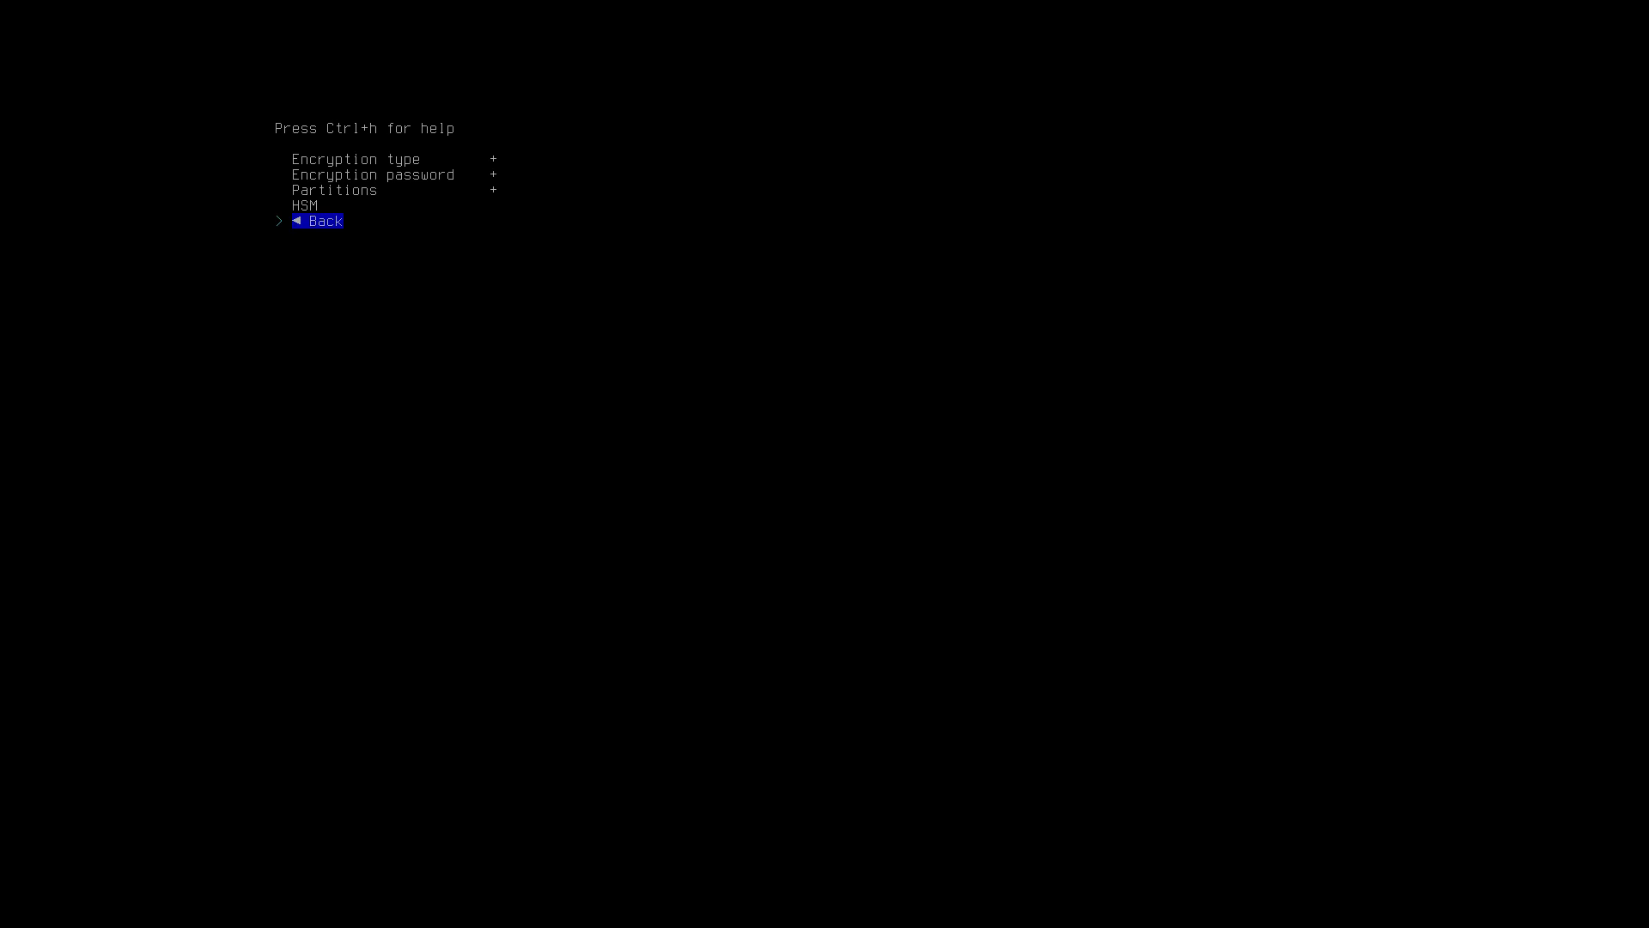
pyautogui.press('Return')
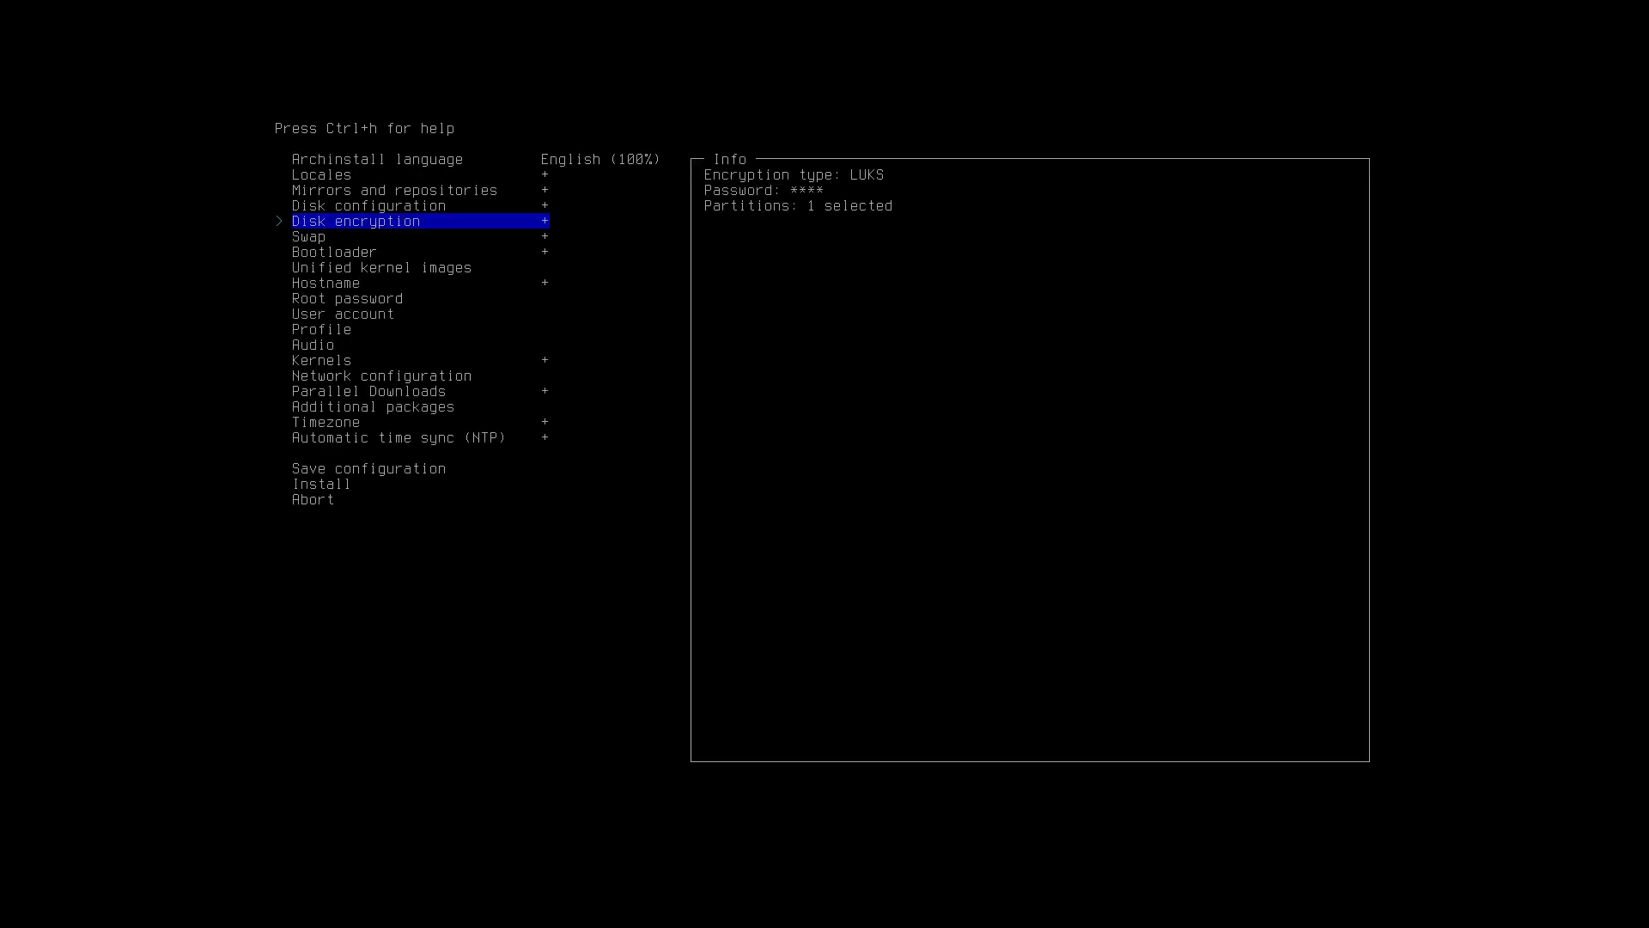
pyautogui.press('Down')
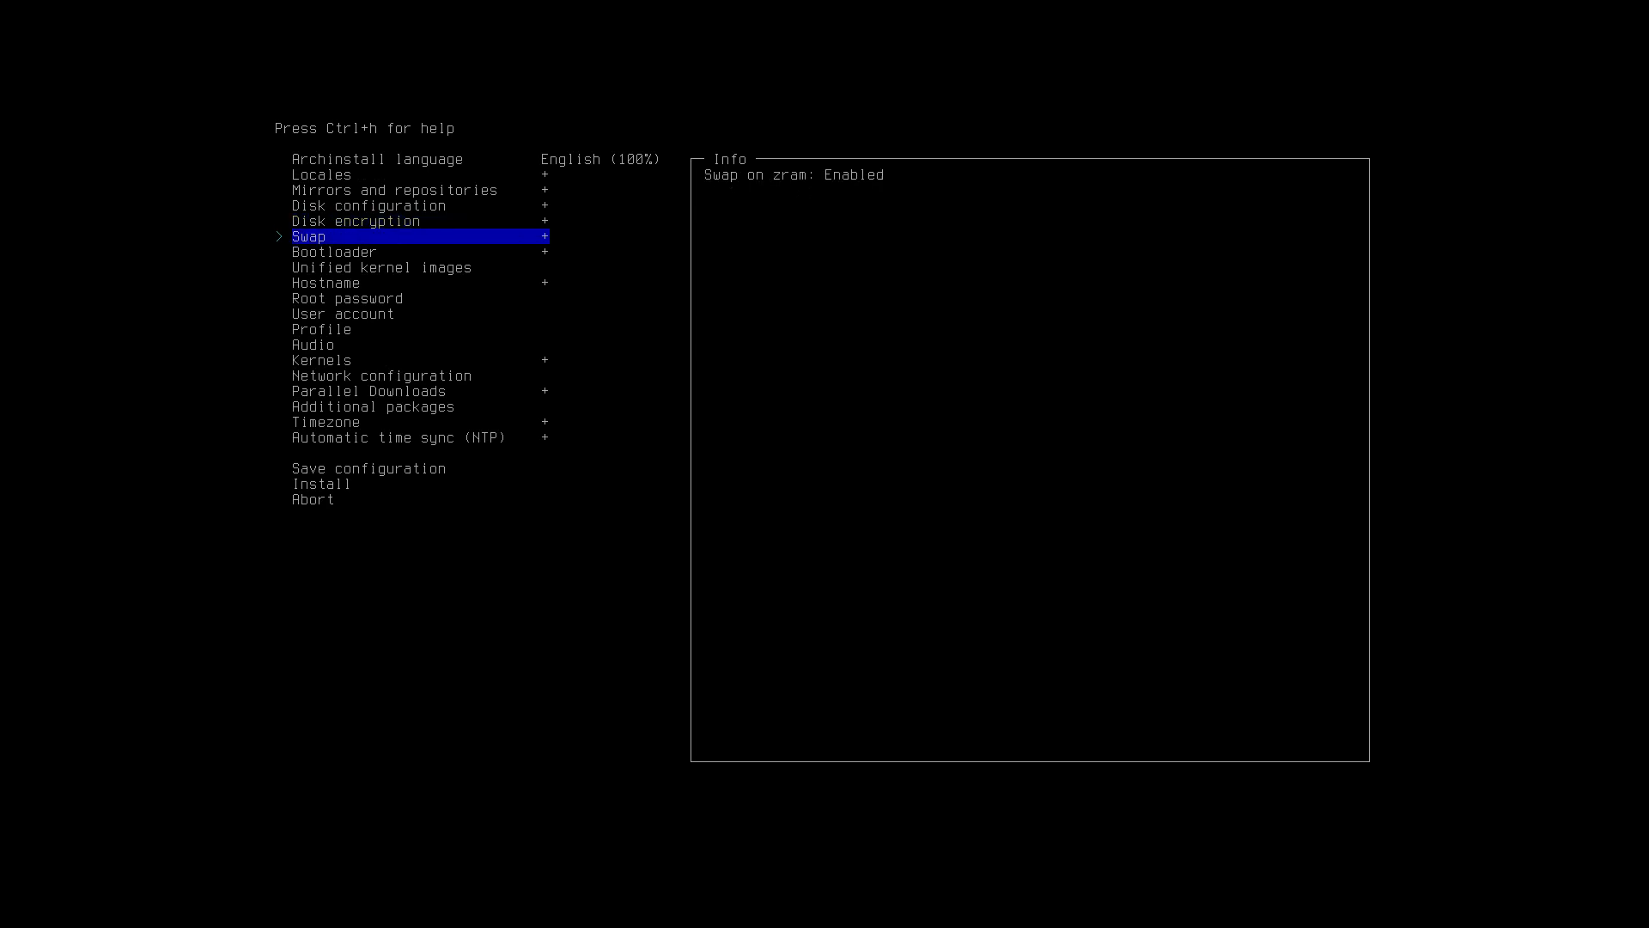
# Answer No to swap on zram.
pyautogui.press('Return')
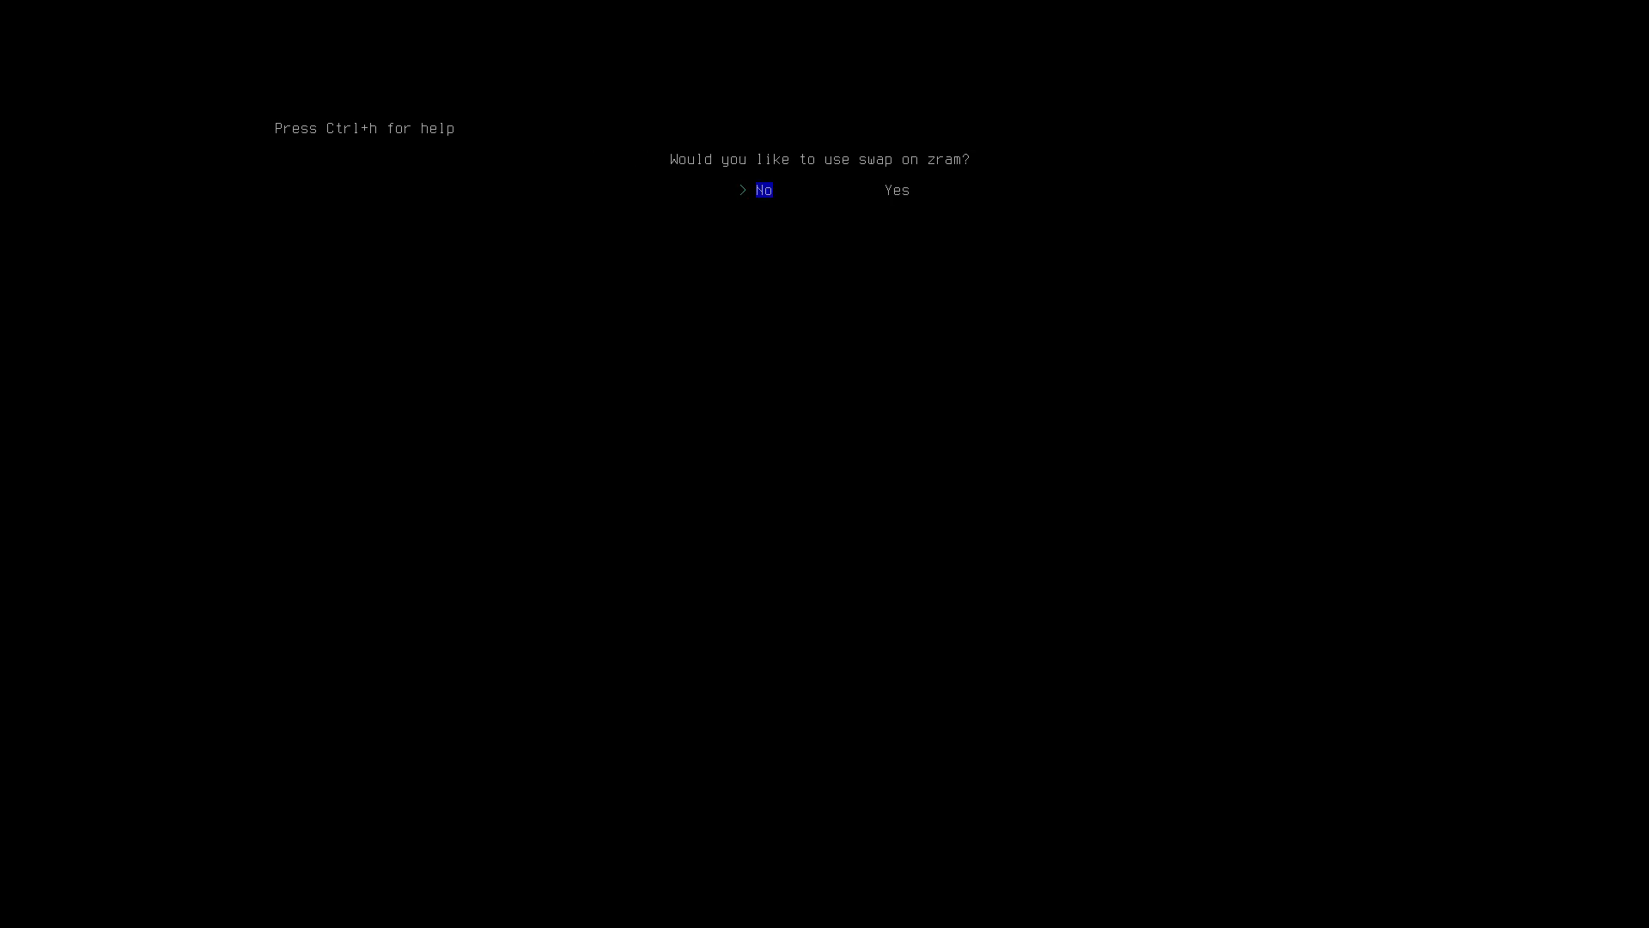
pyautogui.press('Right')
pyautogui.press('Left')
pyautogui.press('Return')
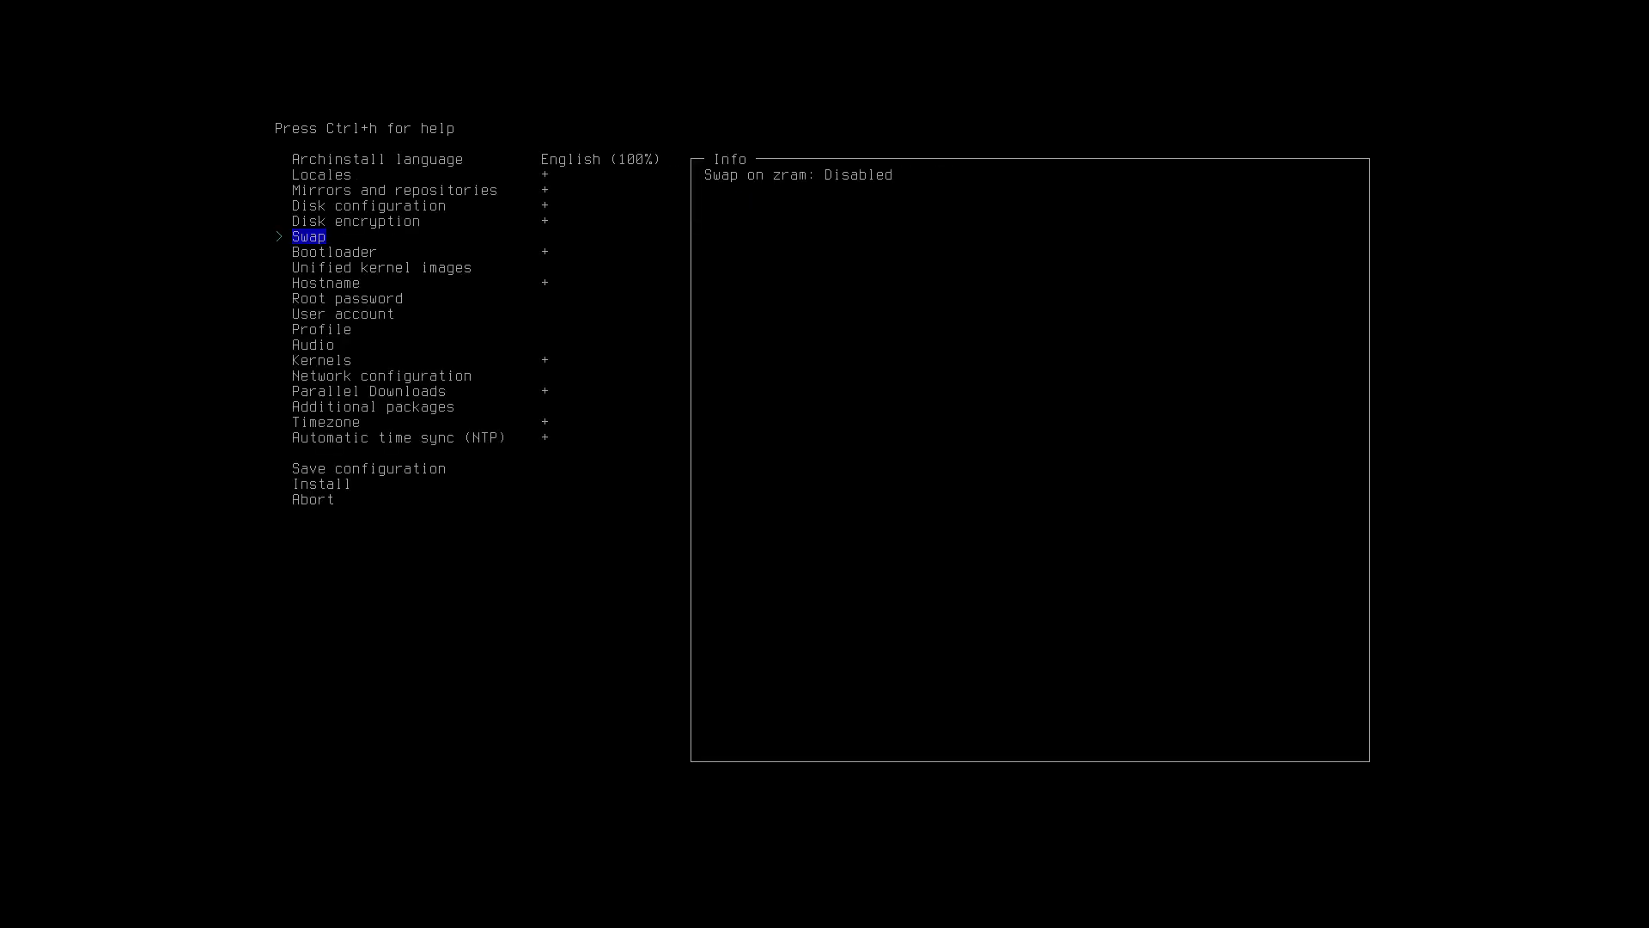
pyautogui.press('Down')
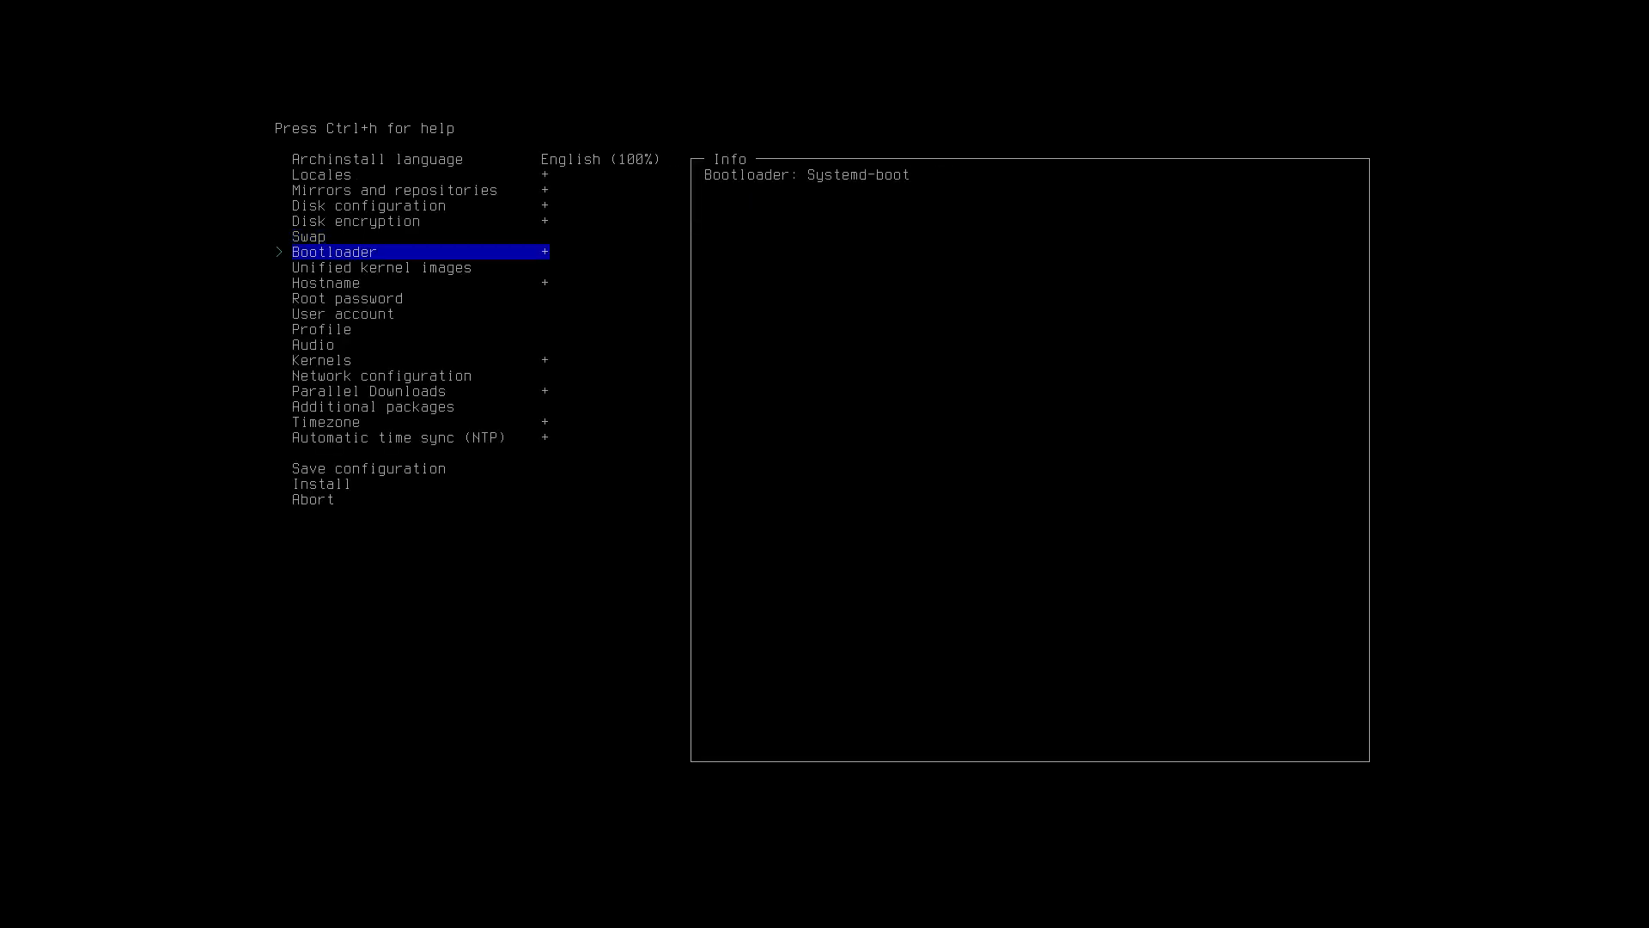
# Try Grub as the bootloader, then switch back to Systemd-boot.
pyautogui.press('Return')
pyautogui.press('Down')
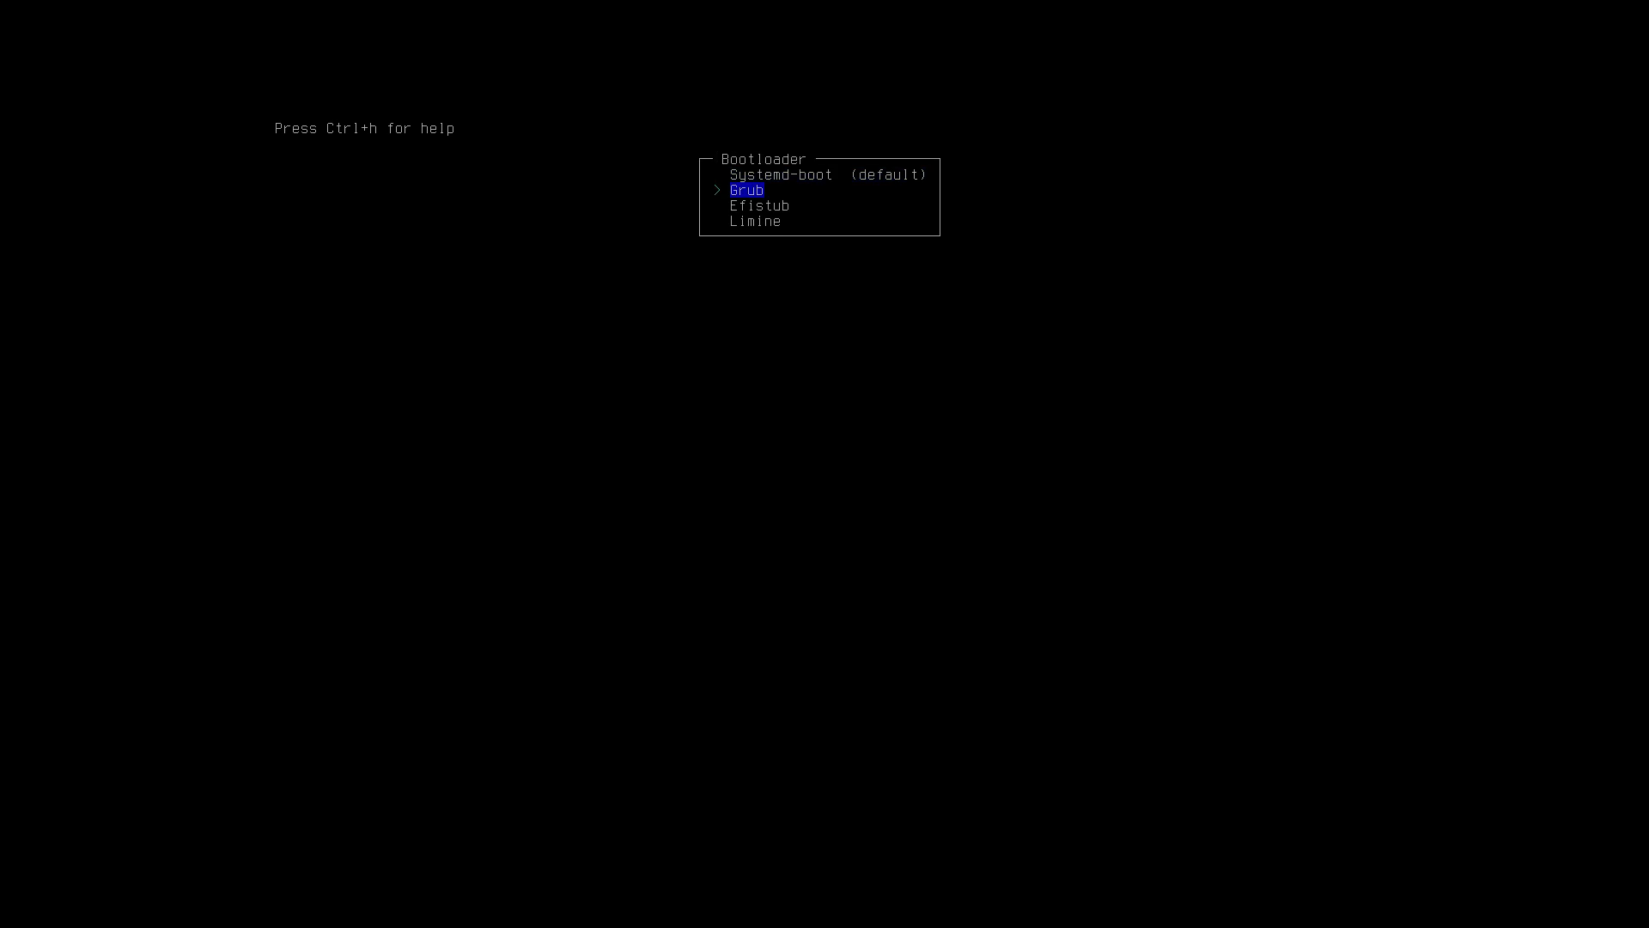
pyautogui.press('Return')
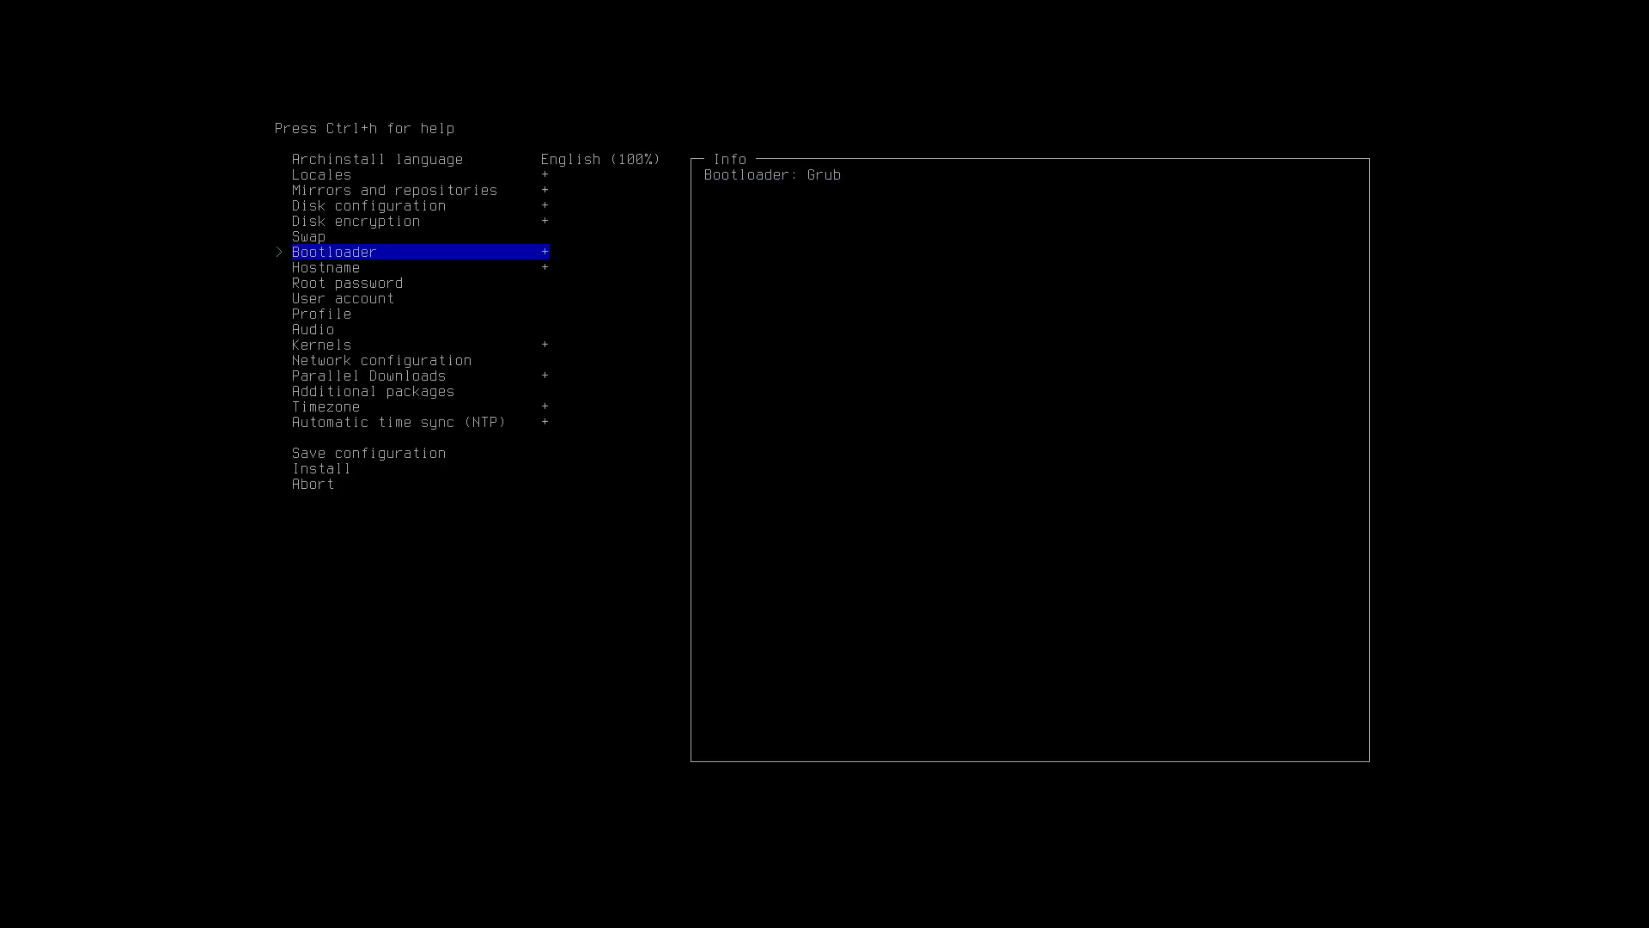
pyautogui.press('Up')
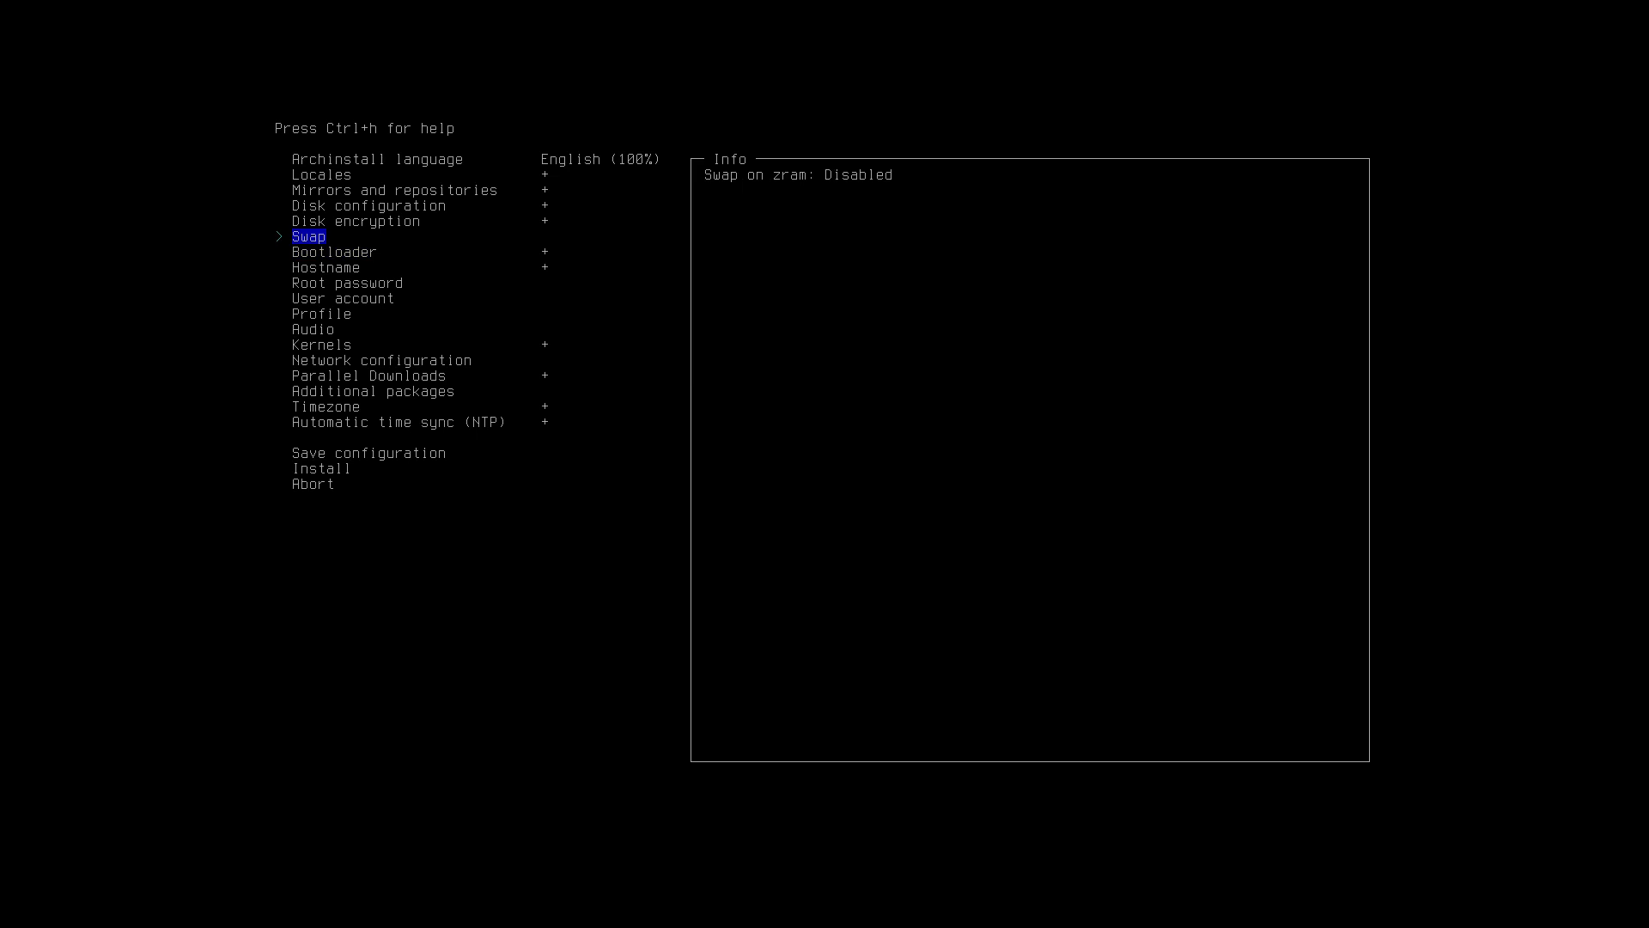
pyautogui.press('Down')
pyautogui.press('Return')
pyautogui.press('Down')
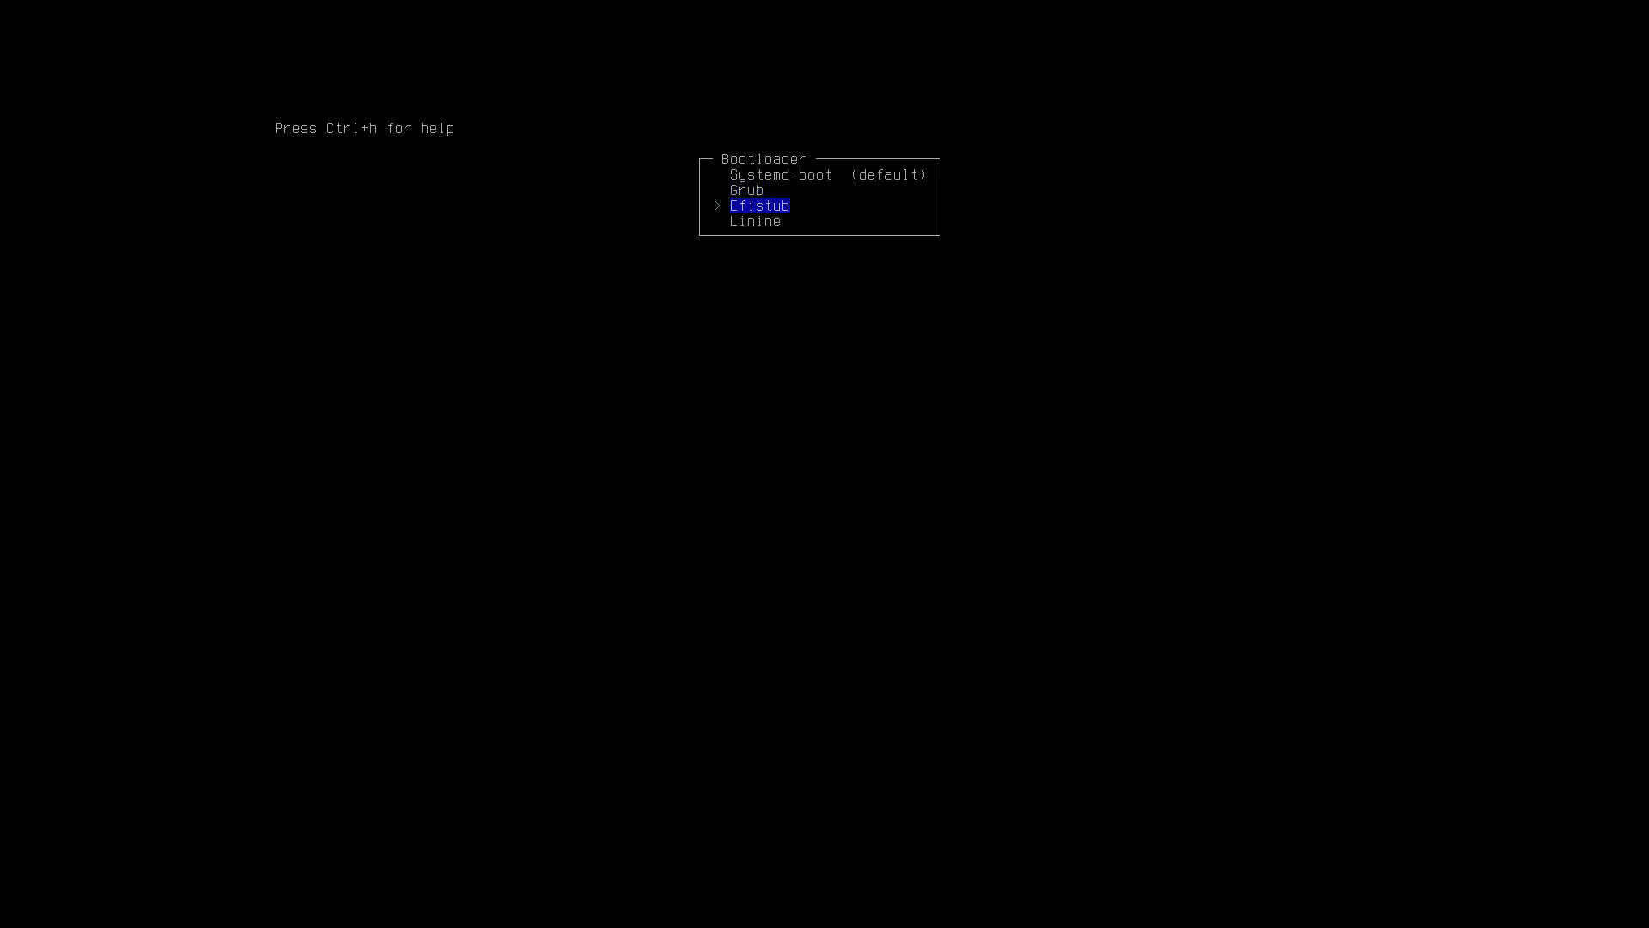
pyautogui.press('Up')
pyautogui.press('Up')
pyautogui.press('Return')
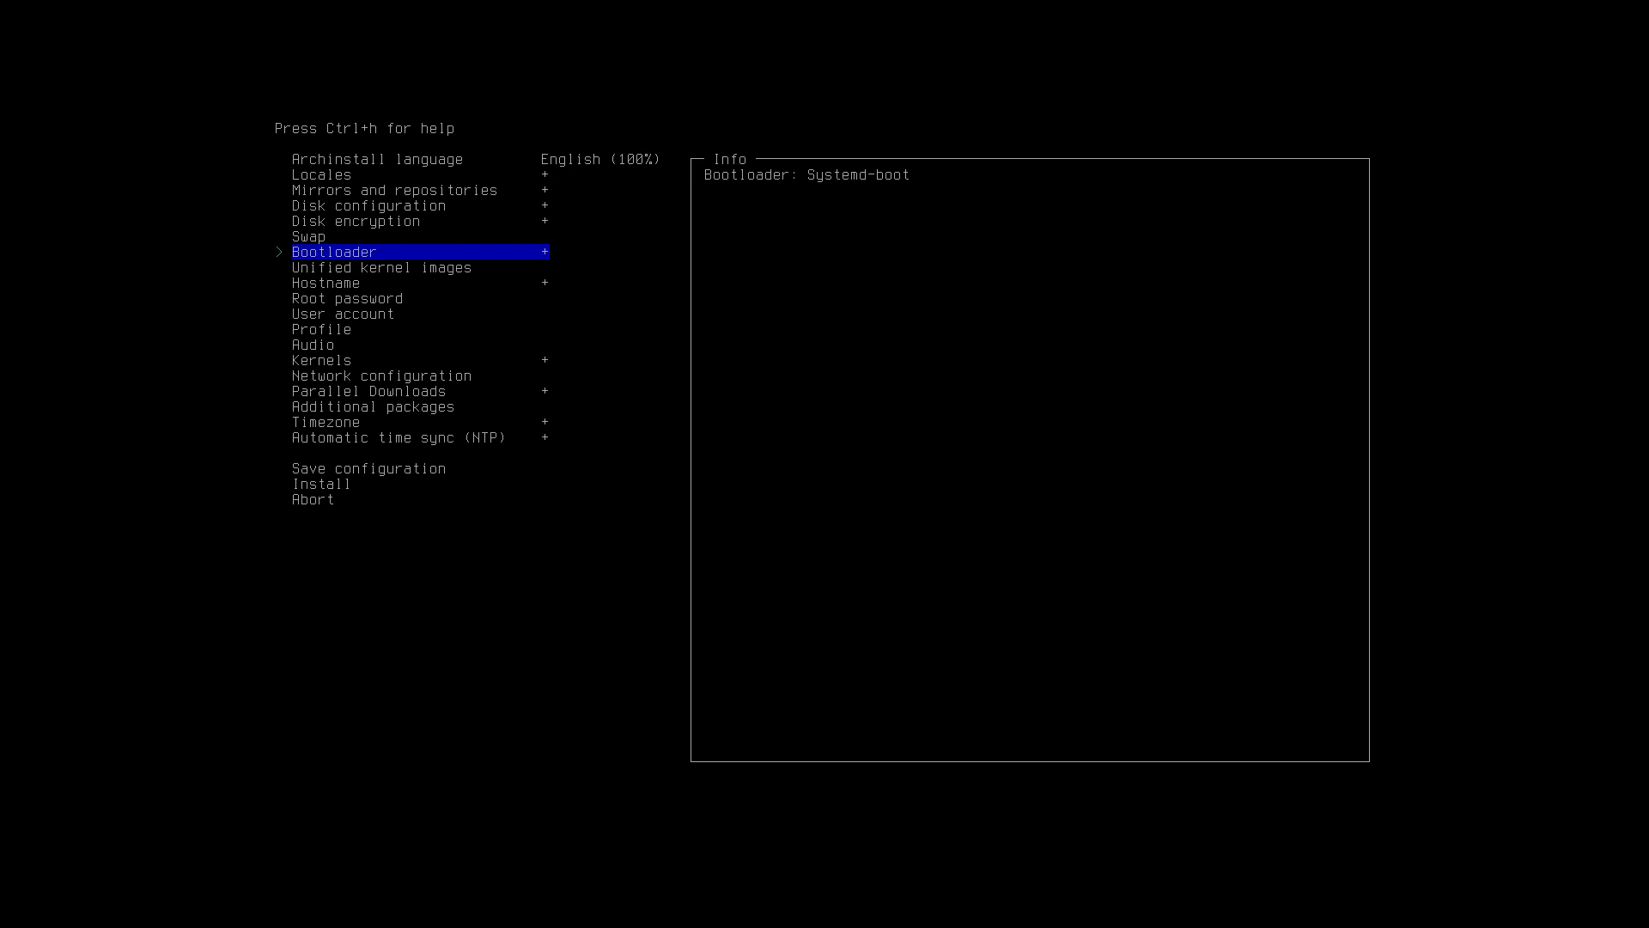
# Review the bootloader list again, including Efistub, and reconfirm Systemd-boot.
pyautogui.press('Down')
pyautogui.press('Up')
pyautogui.press('Return')
pyautogui.press('Down')
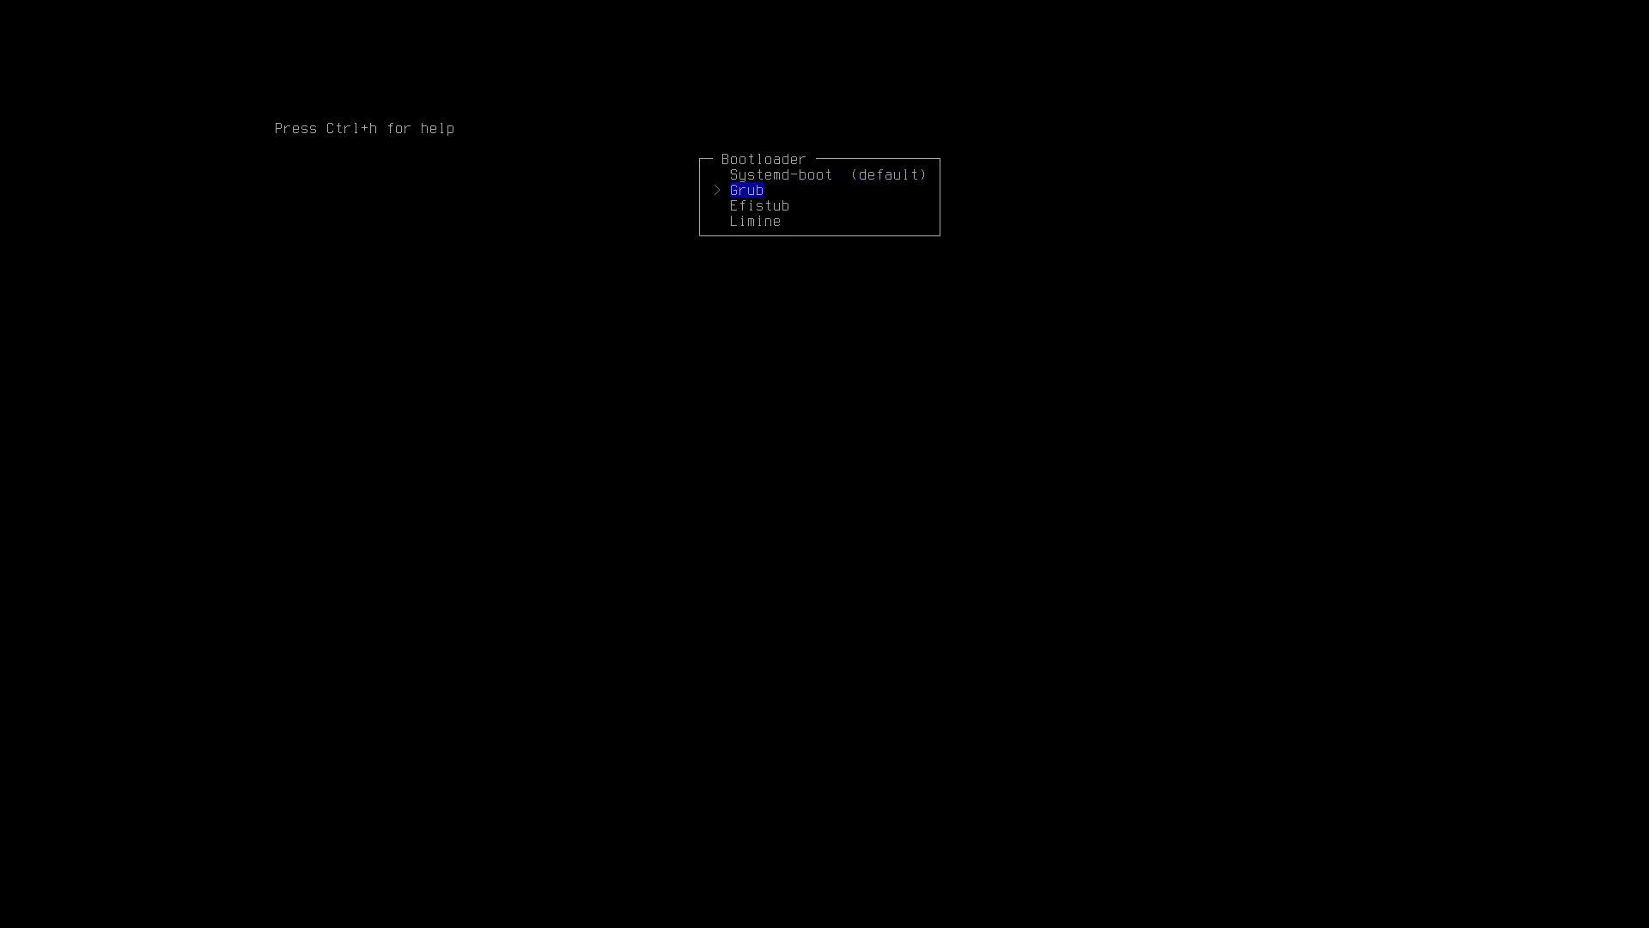
pyautogui.press('Down')
pyautogui.press('Down')
pyautogui.press('Up')
pyautogui.press('Up')
pyautogui.press('Up')
pyautogui.press('Return')
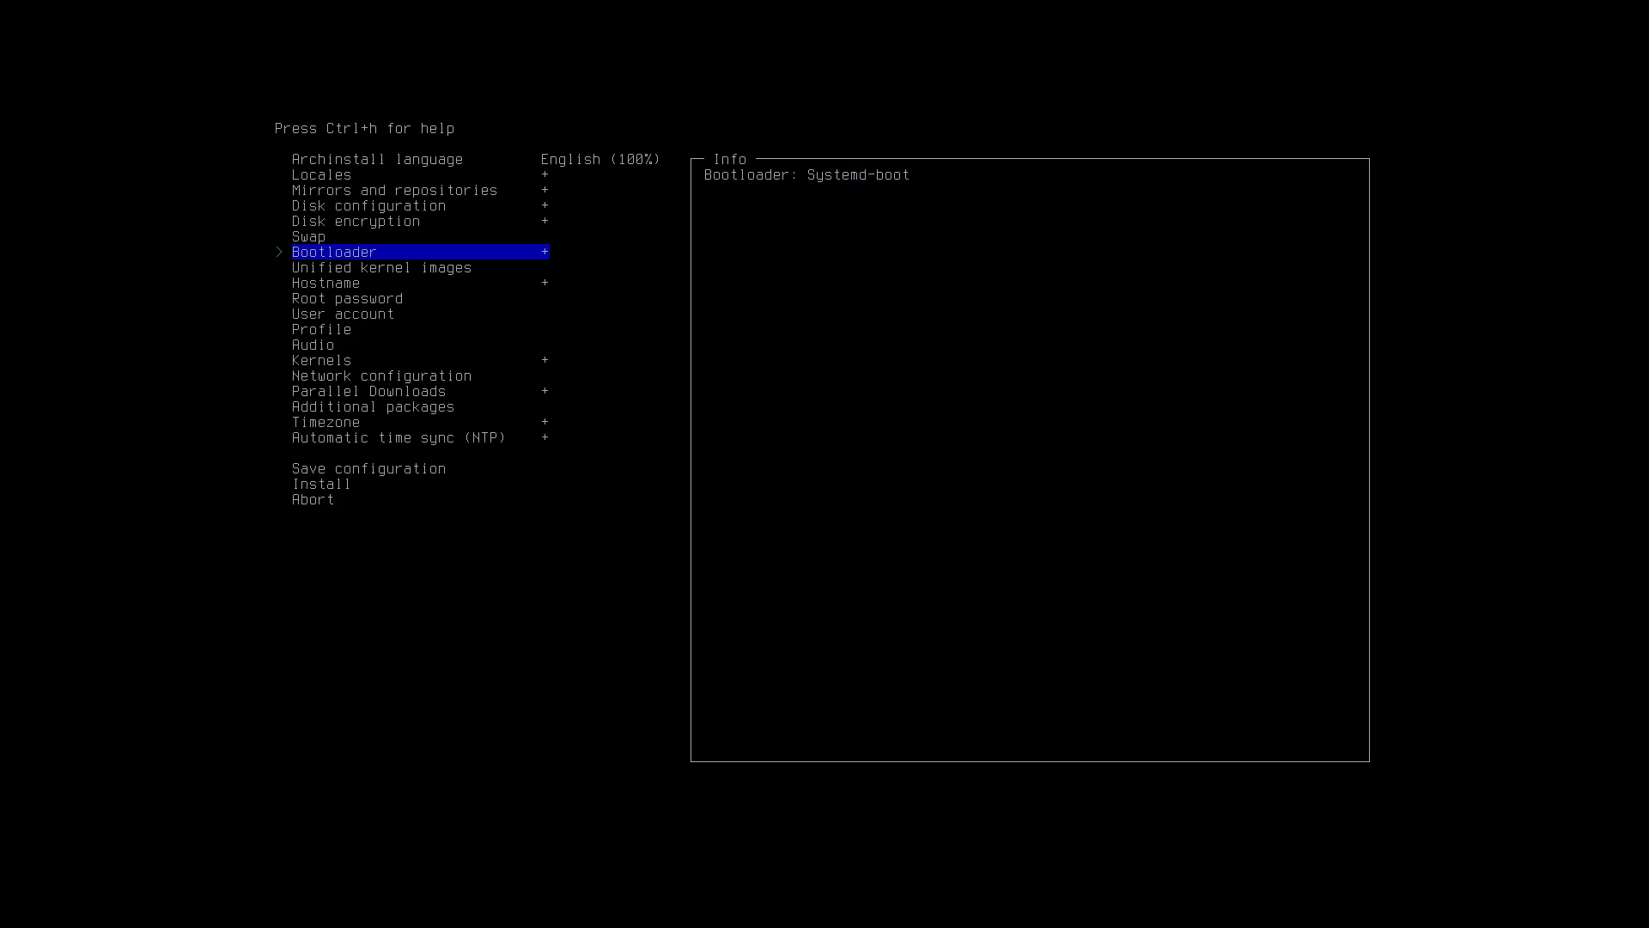
pyautogui.press('Down')
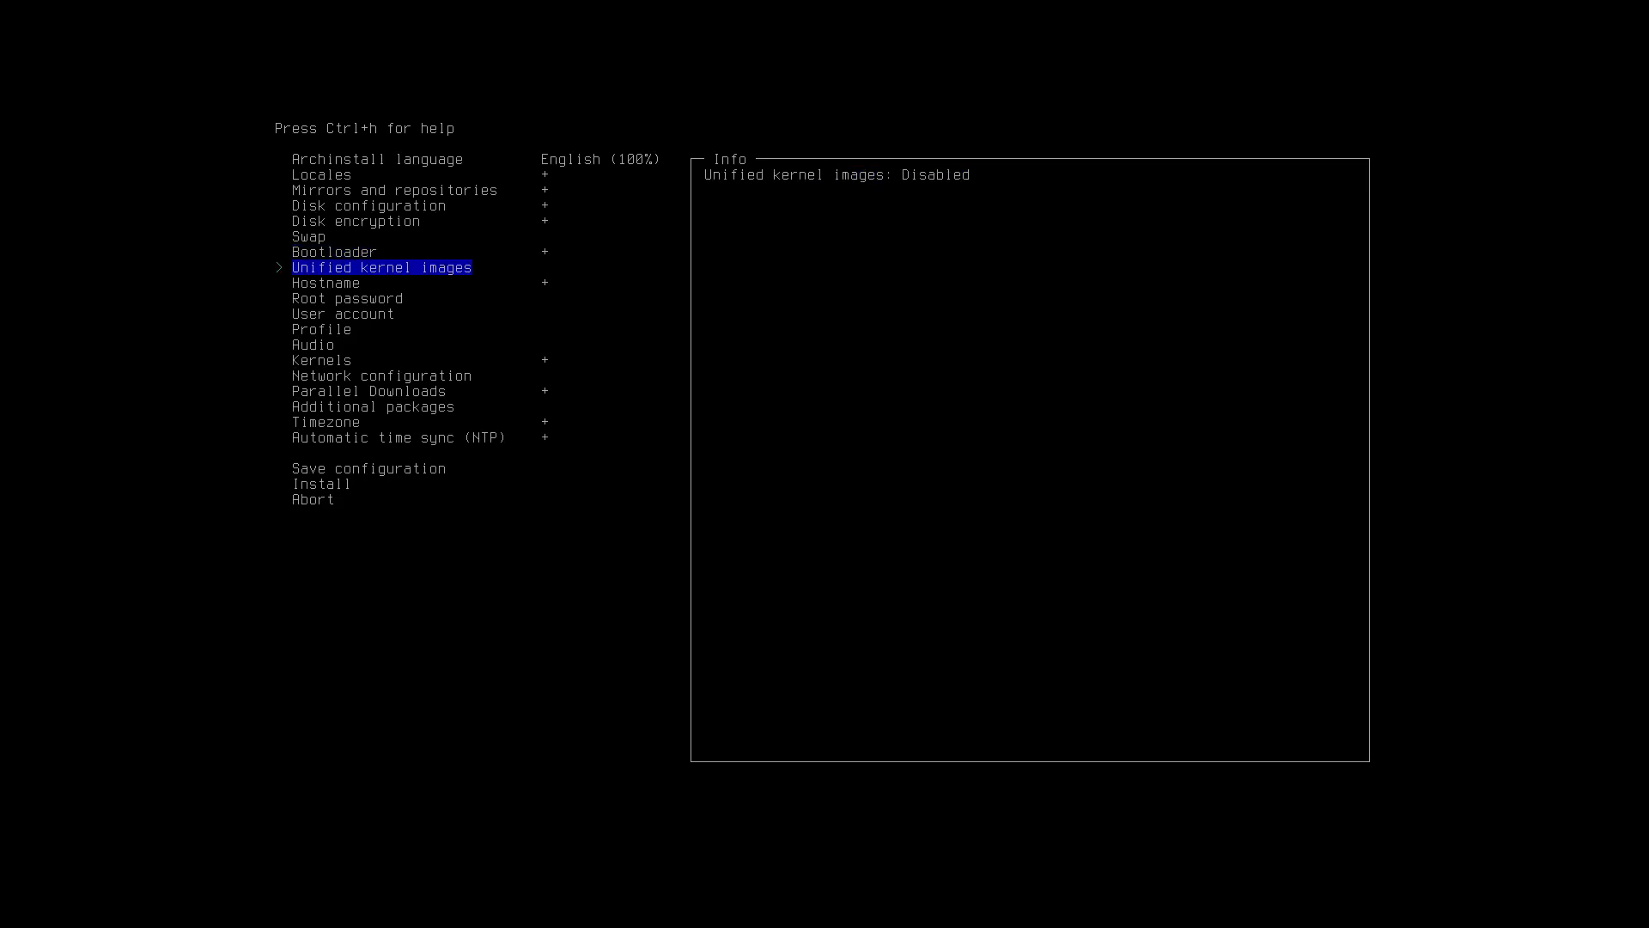
pyautogui.press('Down')
pyautogui.press('Down')
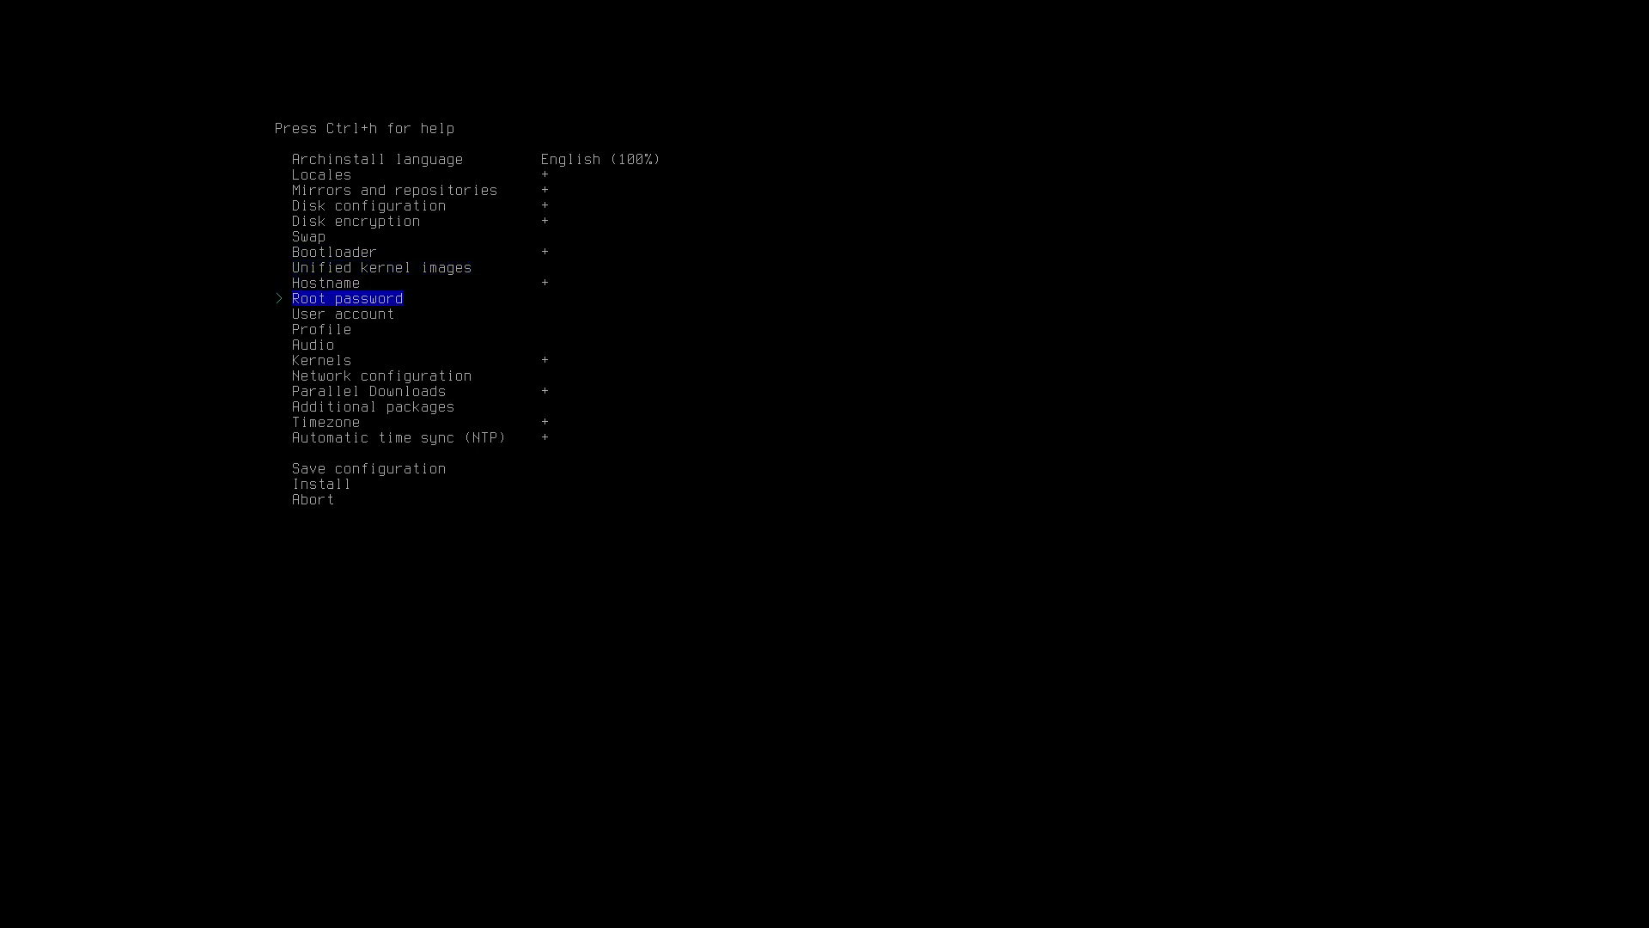
# Set and confirm the root password.
pyautogui.press('Return')
pyautogui.write('****')
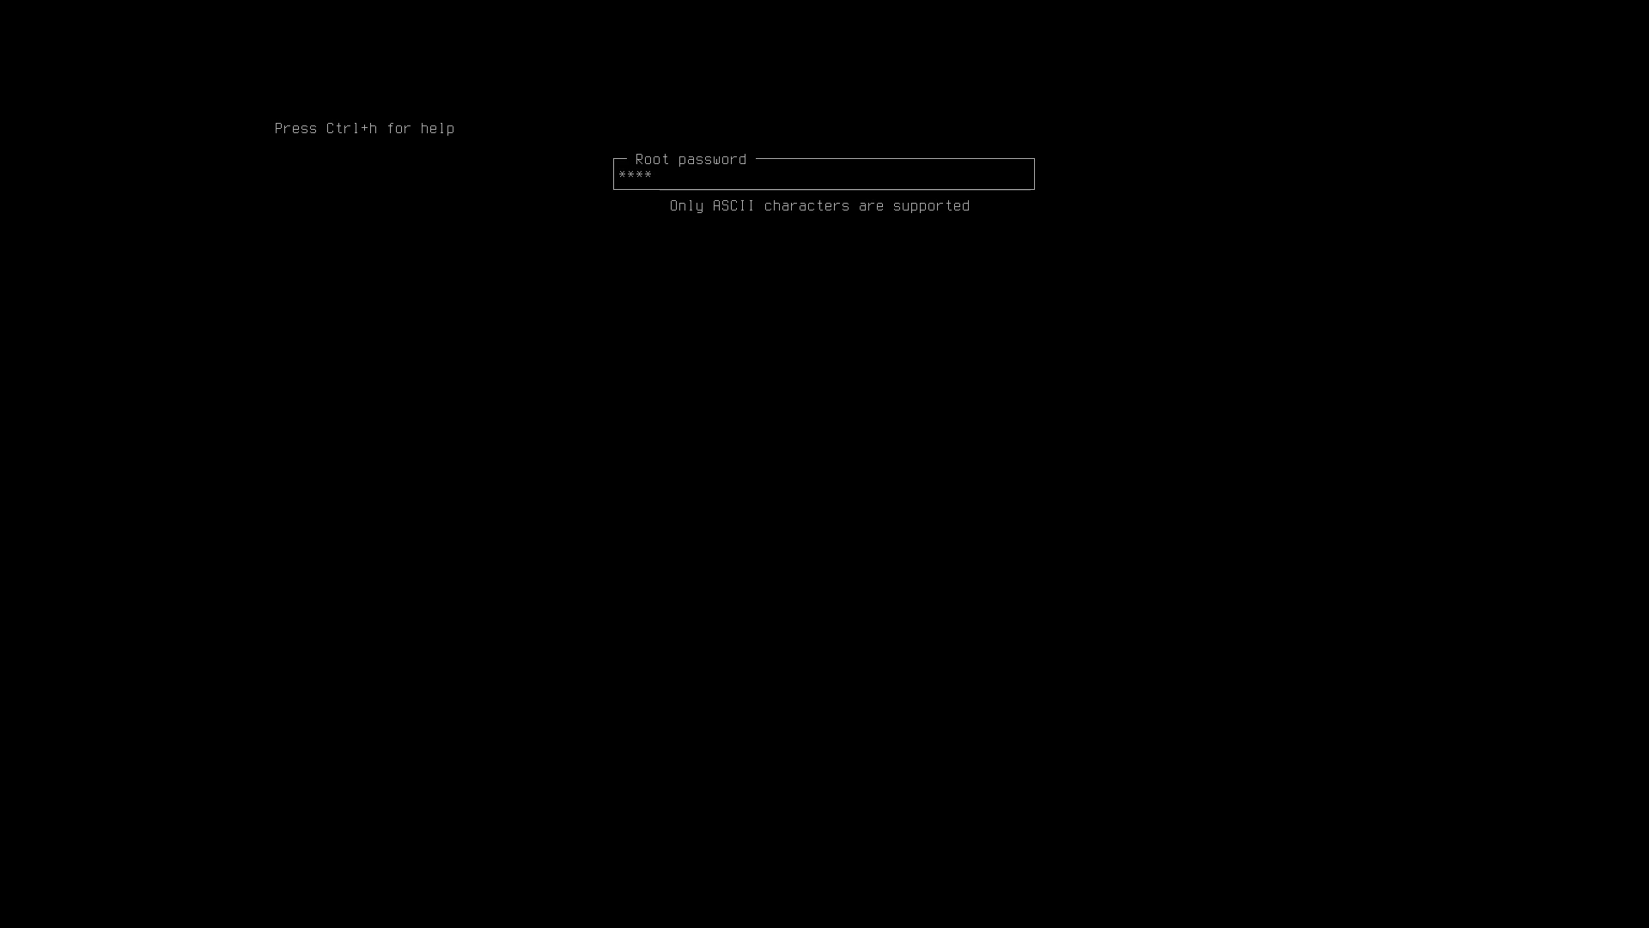
pyautogui.press('Return')
pyautogui.write('****')
pyautogui.press('Return')
# Add a user account with a password and sudo rights, then save it.
pyautogui.press('Down')
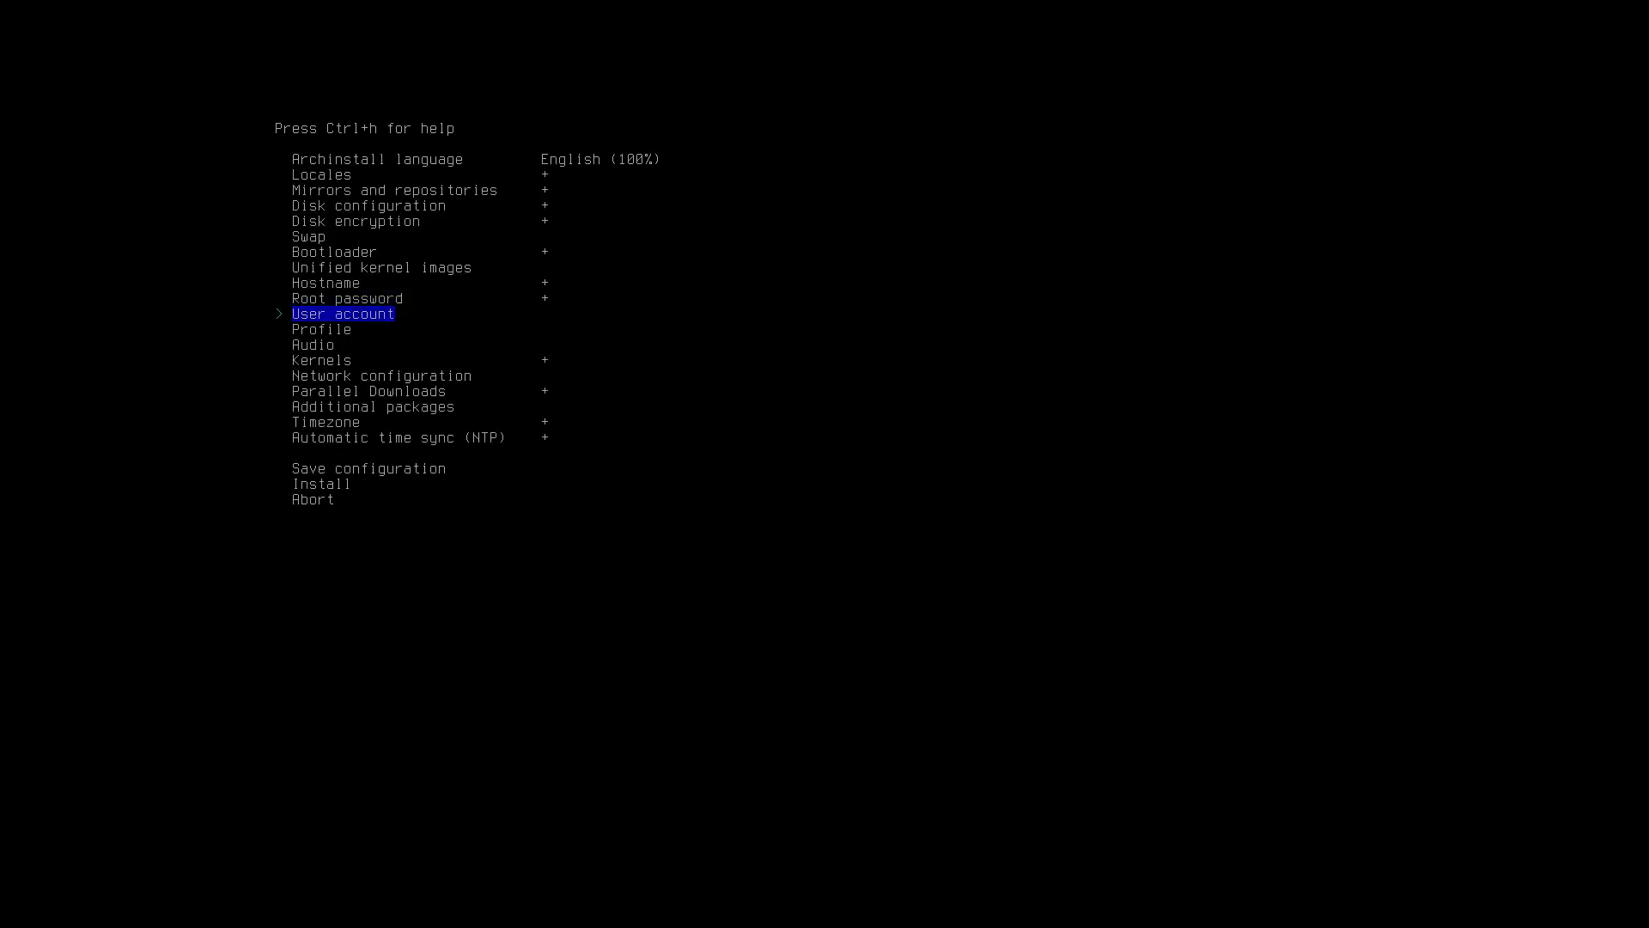
pyautogui.press('Return')
pyautogui.write('erik')
pyautogui.press('Return')
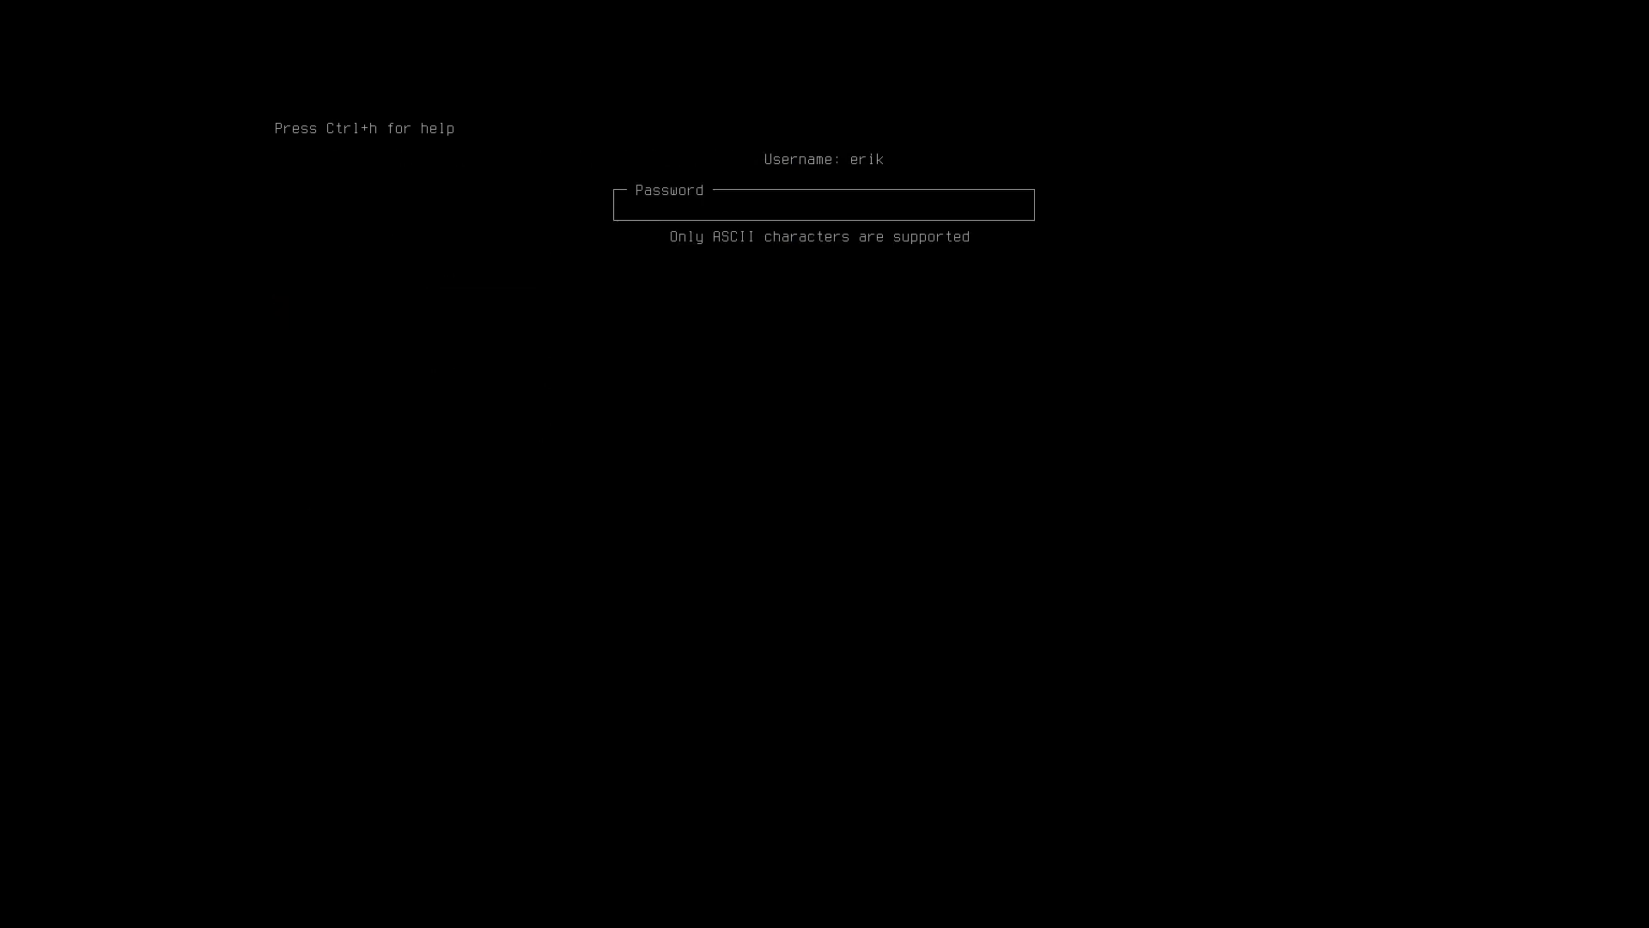
pyautogui.write('****')
pyautogui.press('Return')
pyautogui.write('**')
pyautogui.press('Return')
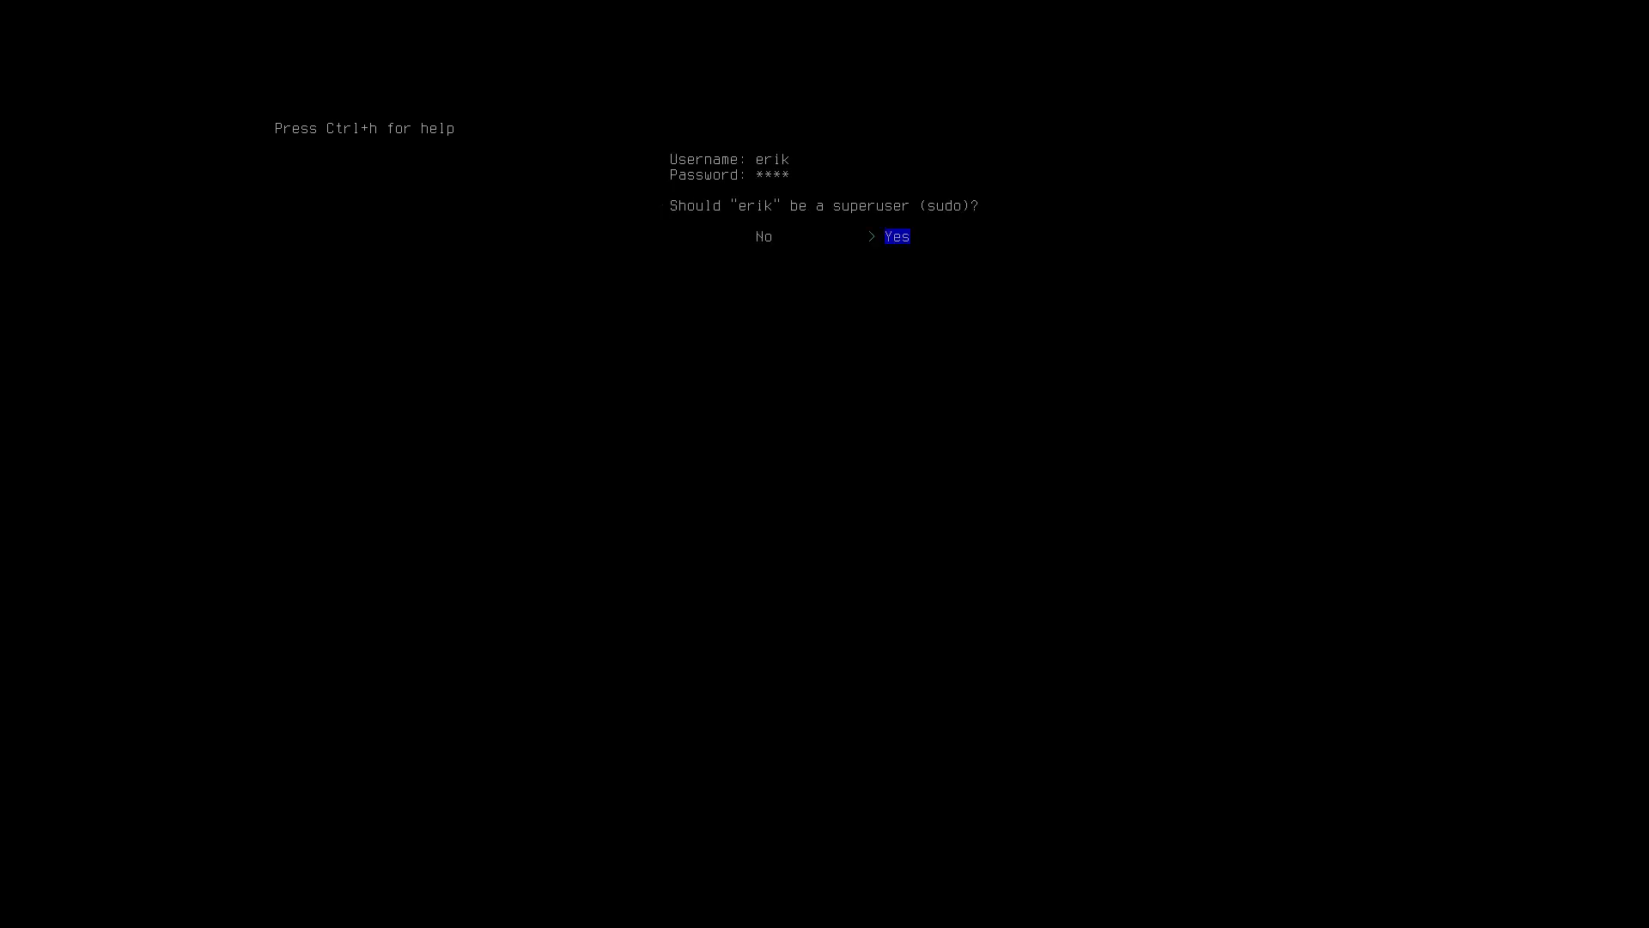
pyautogui.press('Return')
pyautogui.press('Down')
pyautogui.press('Down')
pyautogui.press('Return')
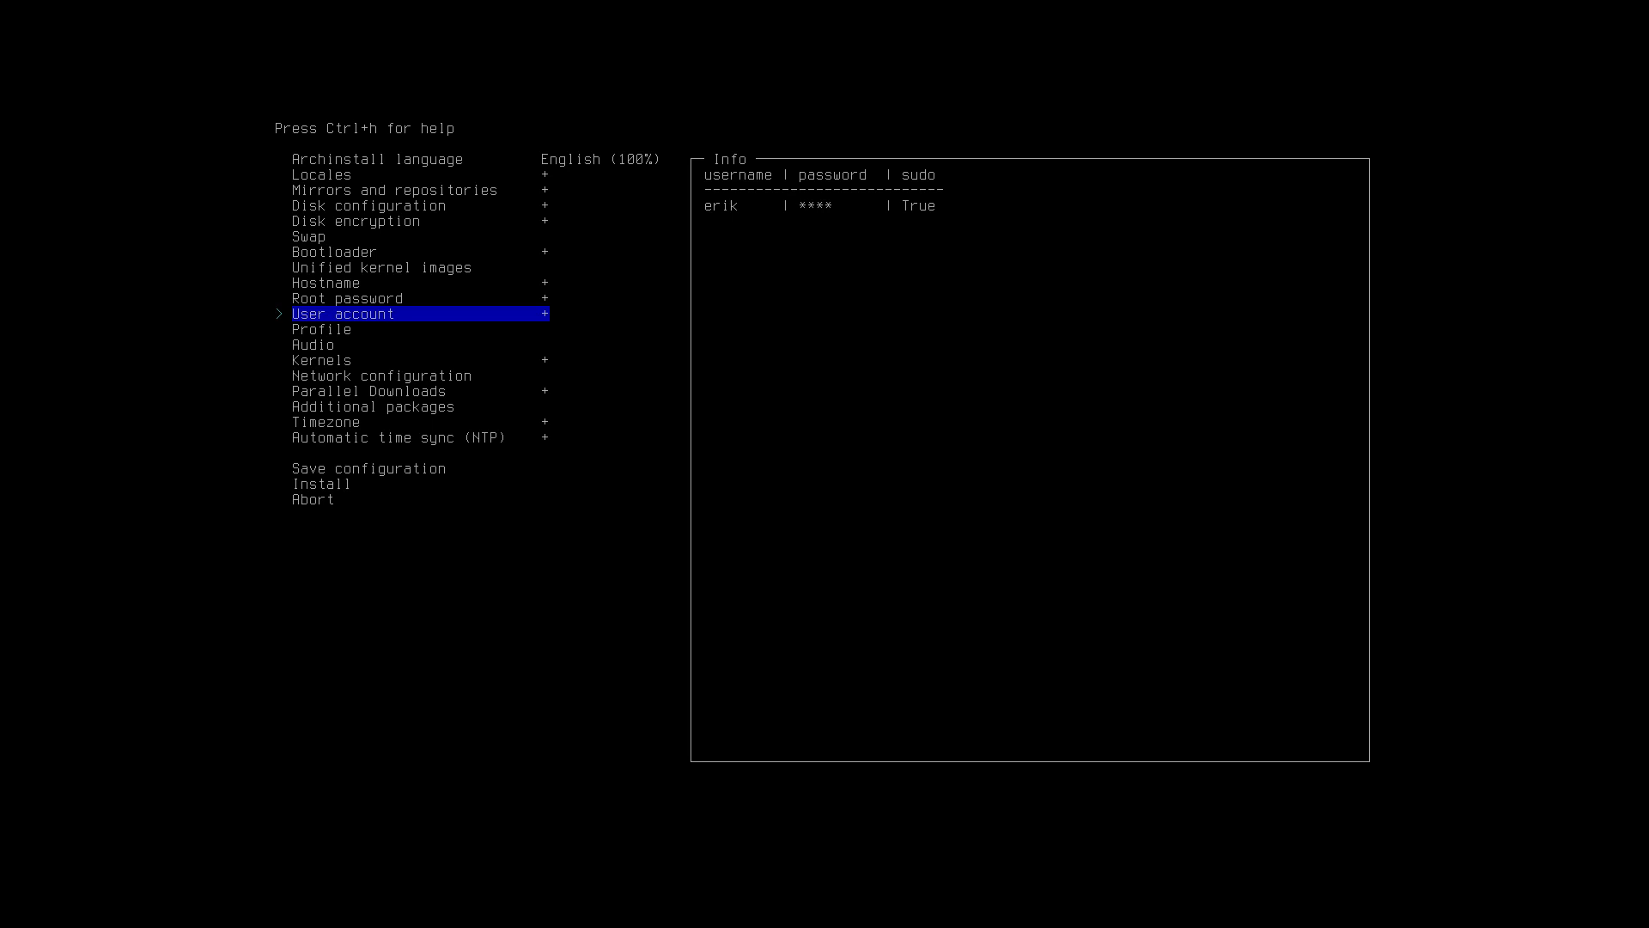
pyautogui.press('Down')
pyautogui.press('Return')
# Choose the Xfce4 desktop profile with the VMware / VirtualBox (open-source) graphics driver.
pyautogui.press('Return')
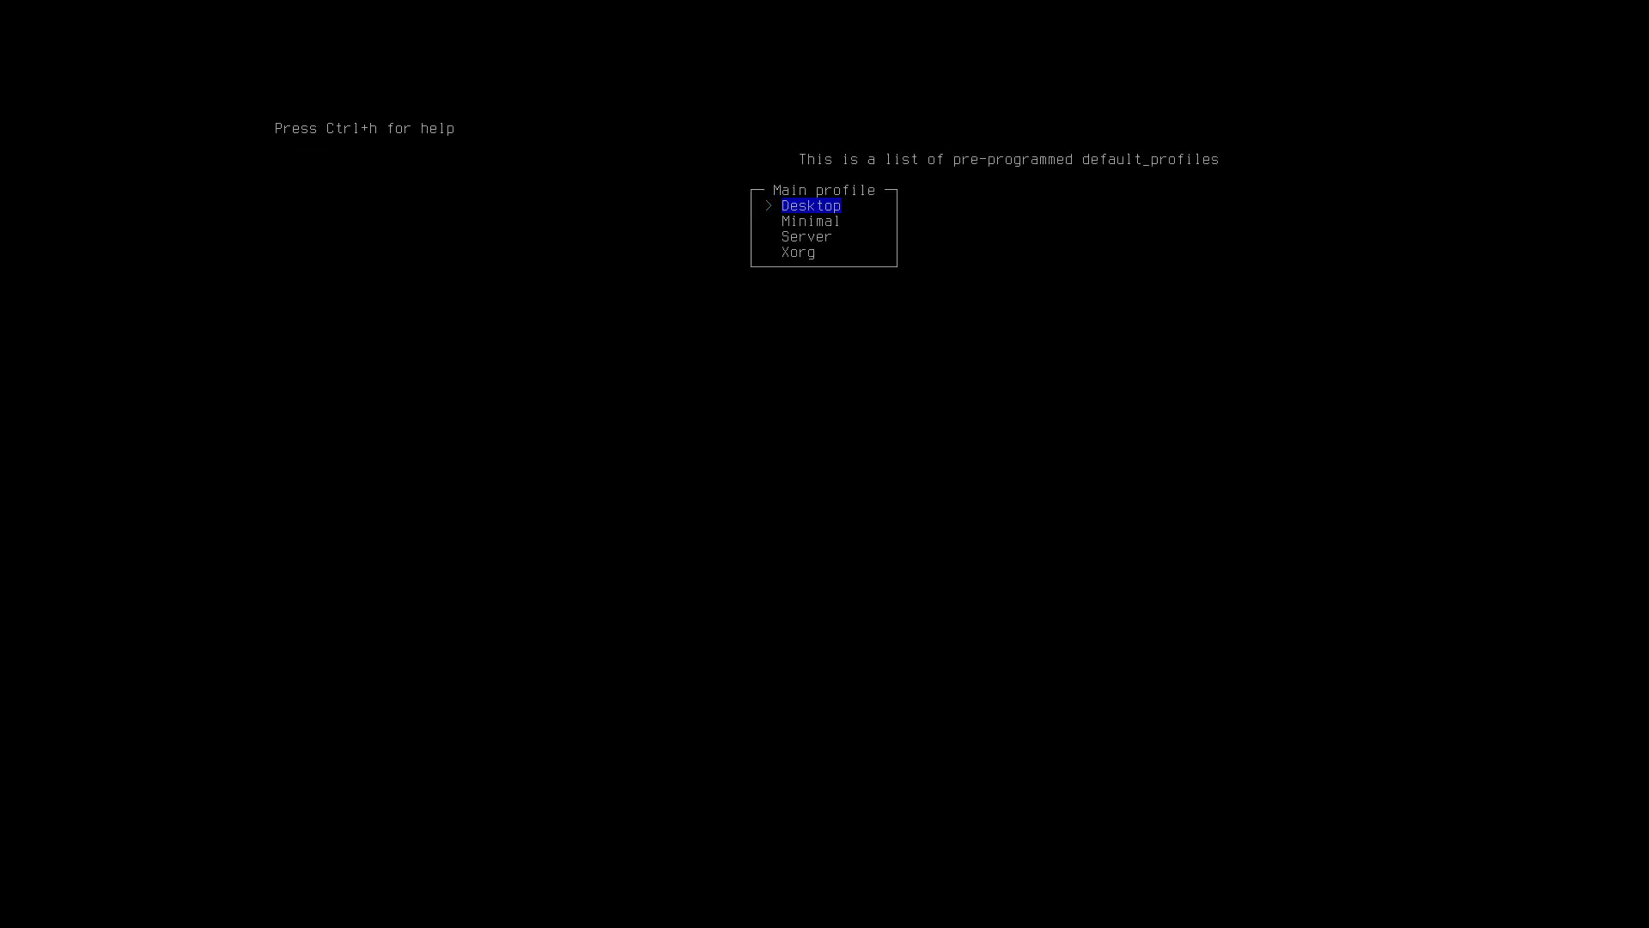
pyautogui.press('Return')
pyautogui.press('Up')
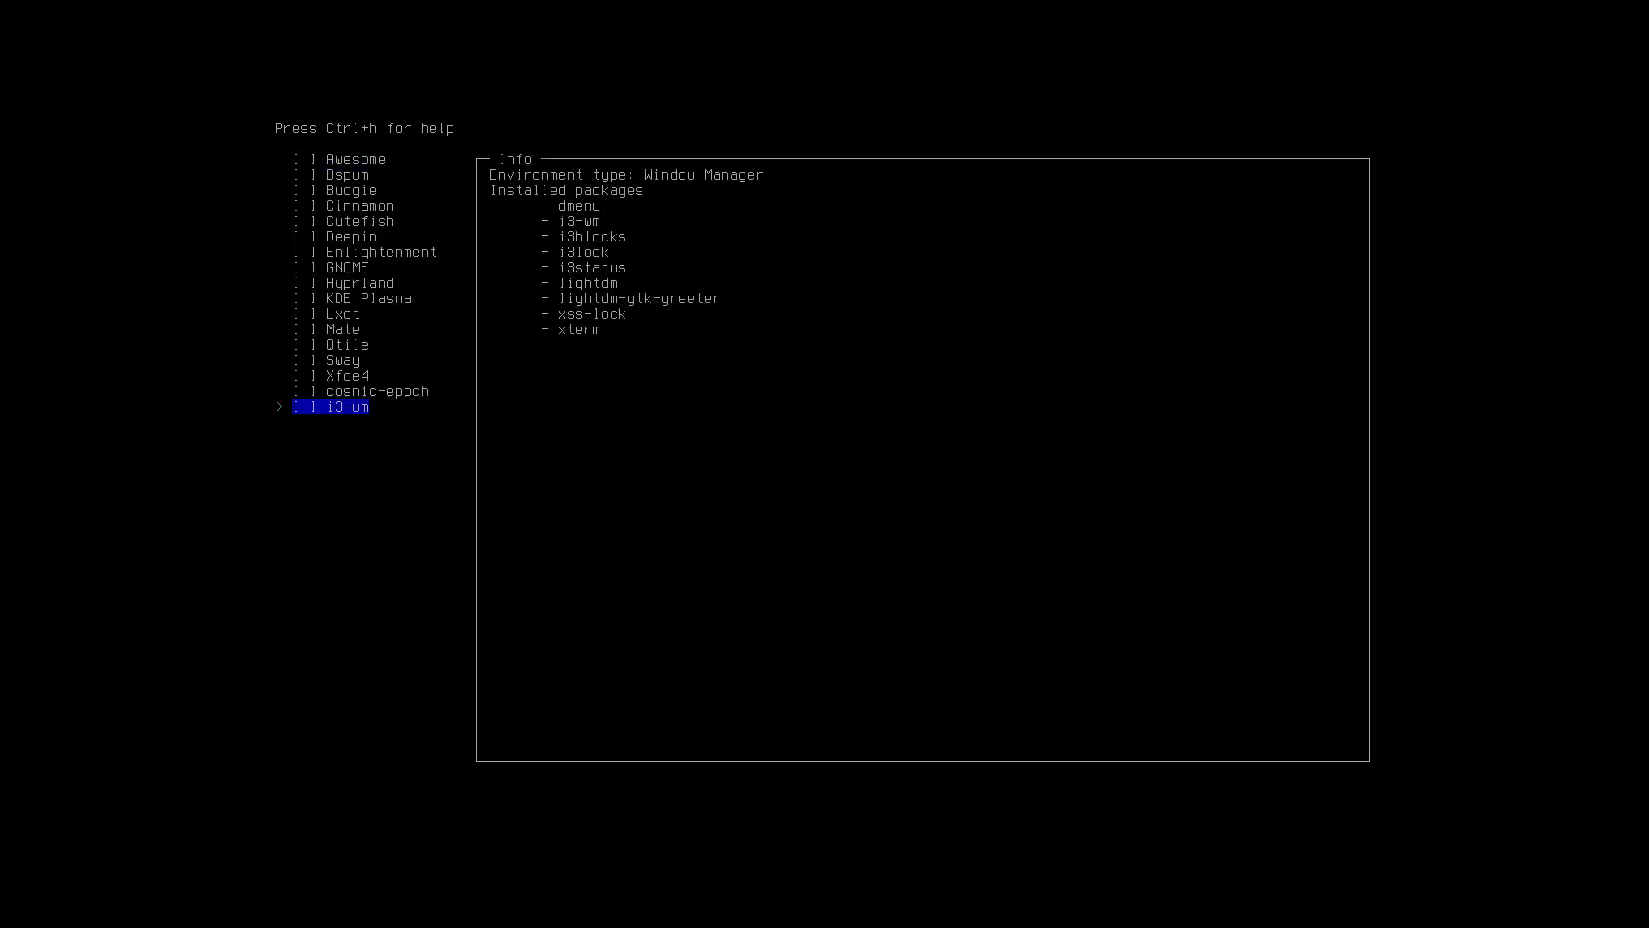
pyautogui.press('Up')
pyautogui.press('Up')
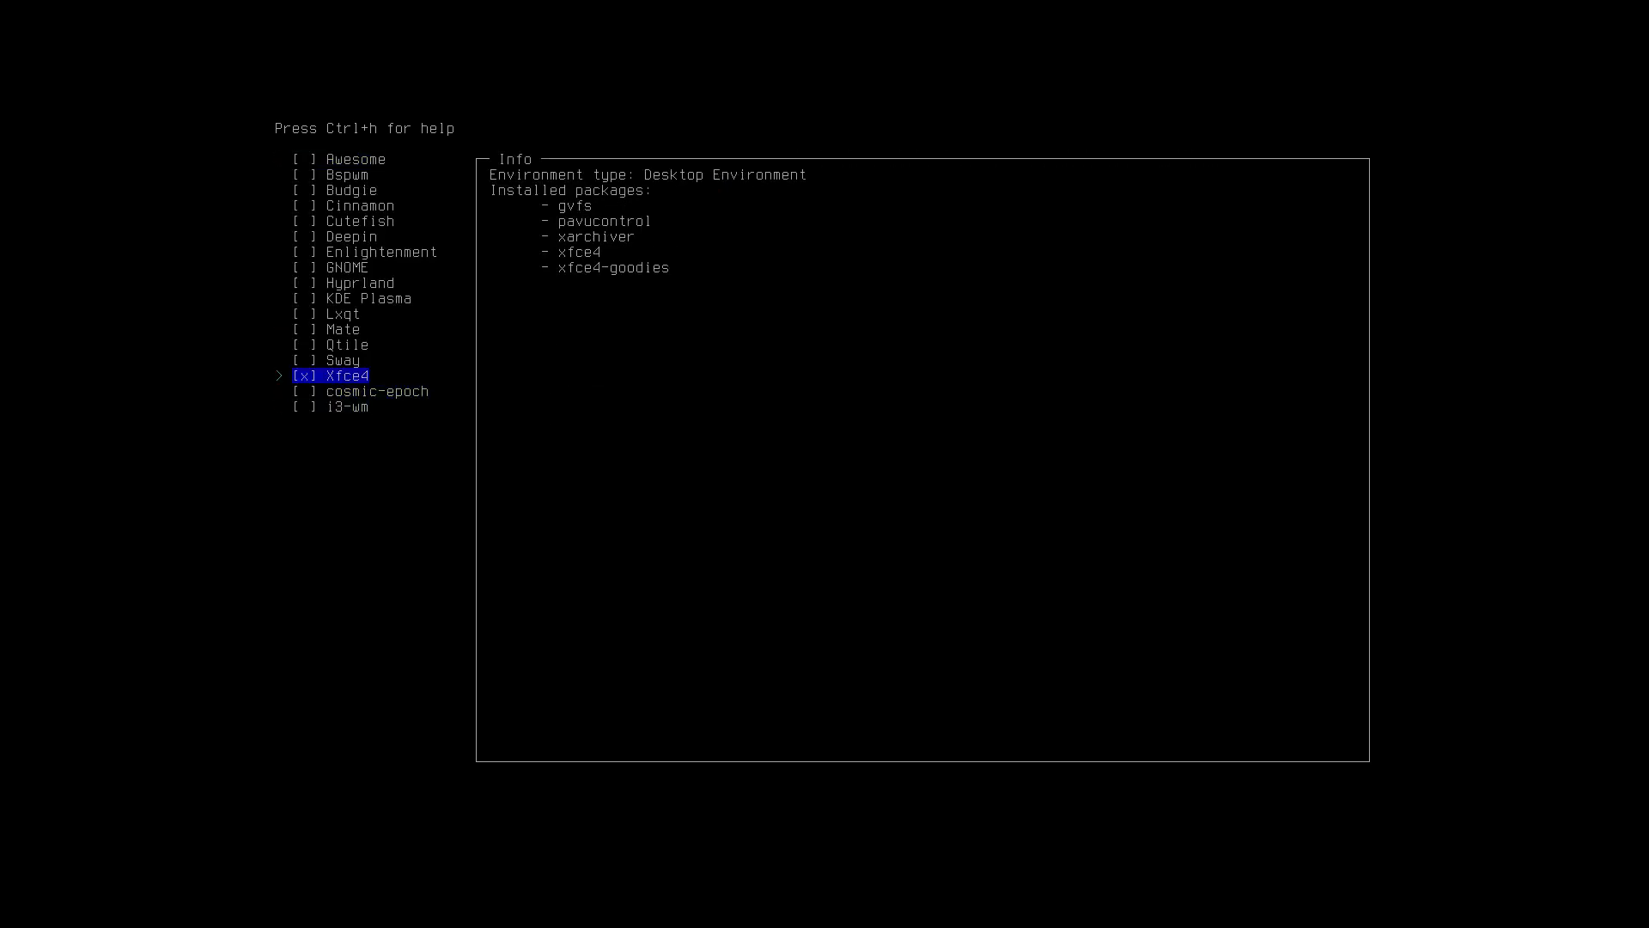
pyautogui.press('Return')
pyautogui.press('Down')
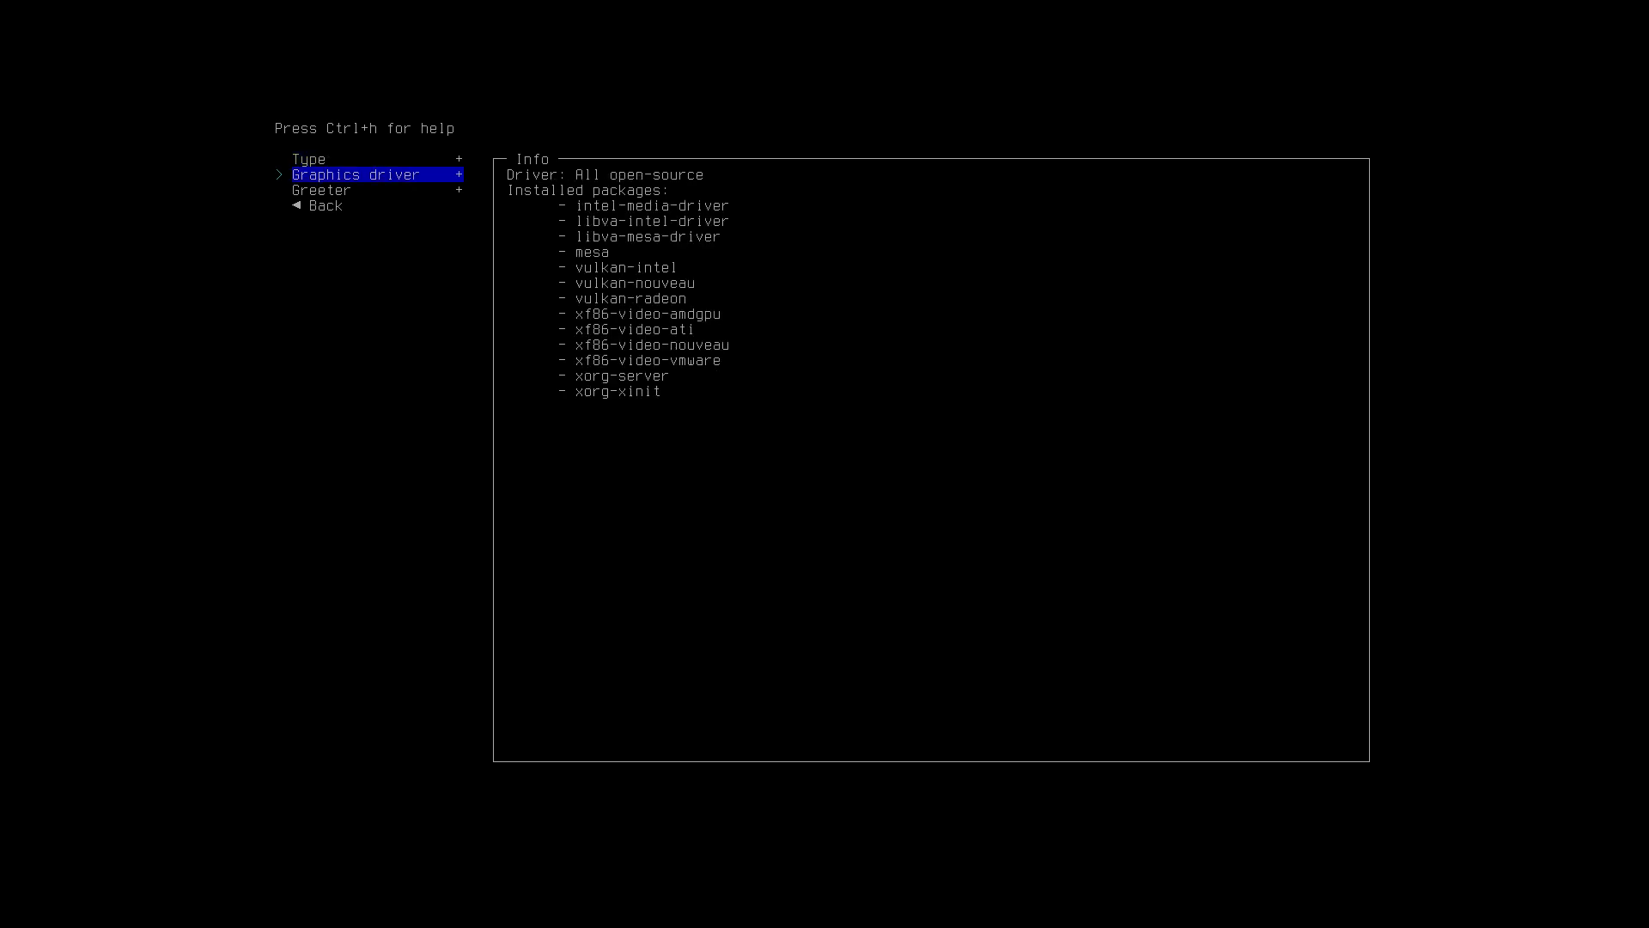
pyautogui.press('Return')
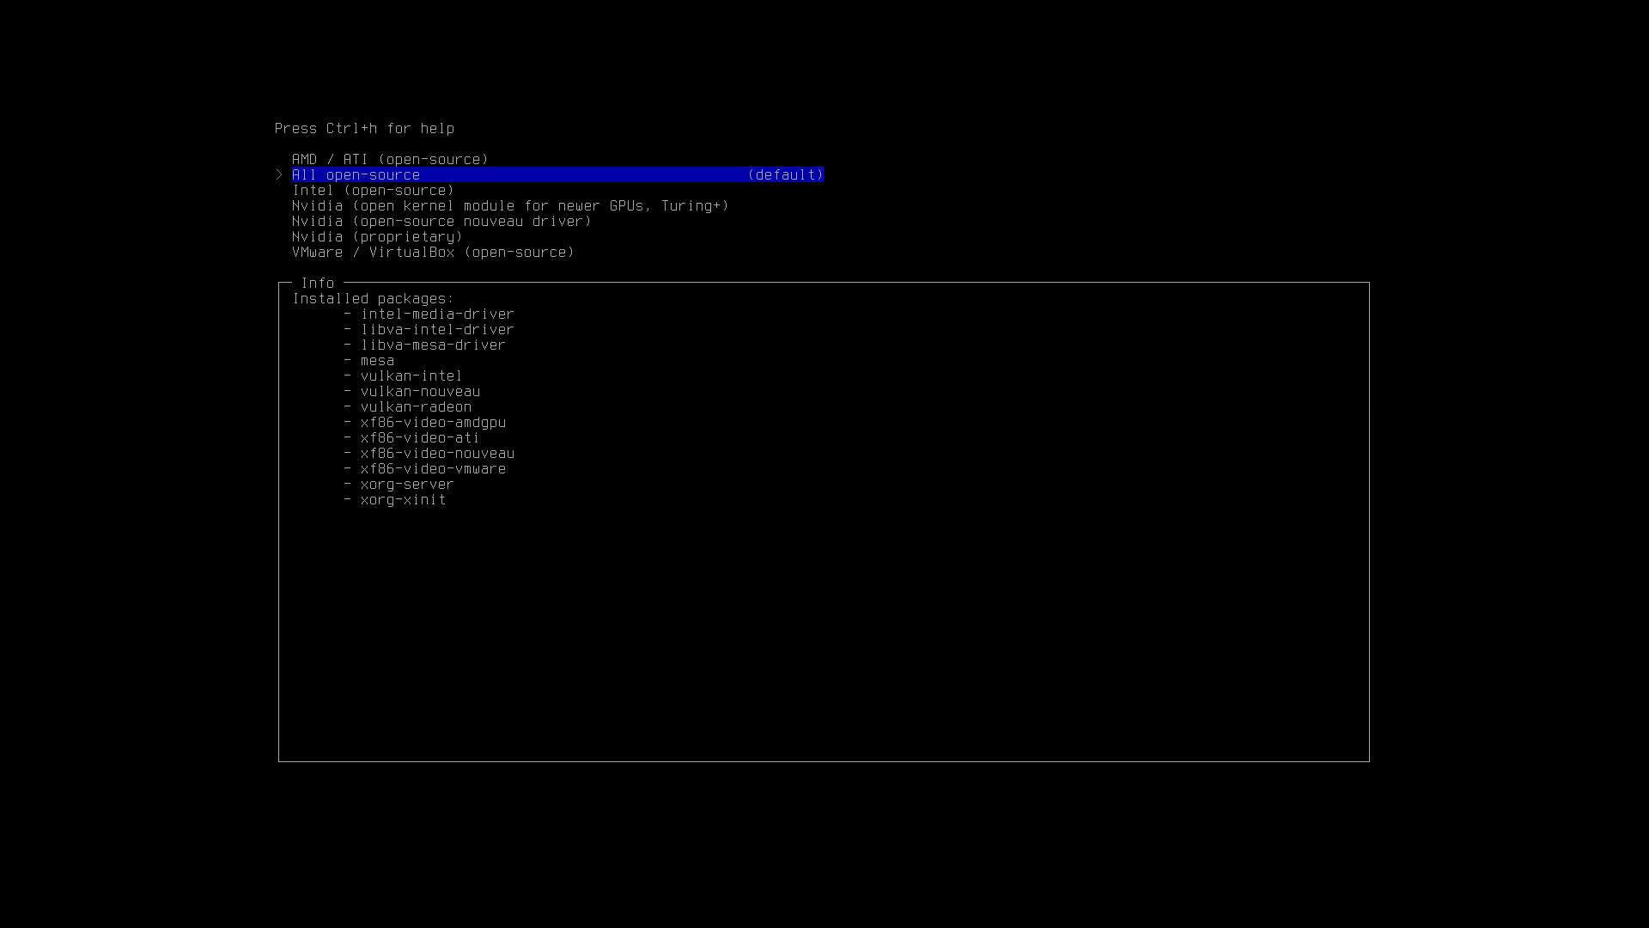
pyautogui.press('Down')
pyautogui.press('Down')
pyautogui.press('Down')
pyautogui.press('Down')
pyautogui.press('Down')
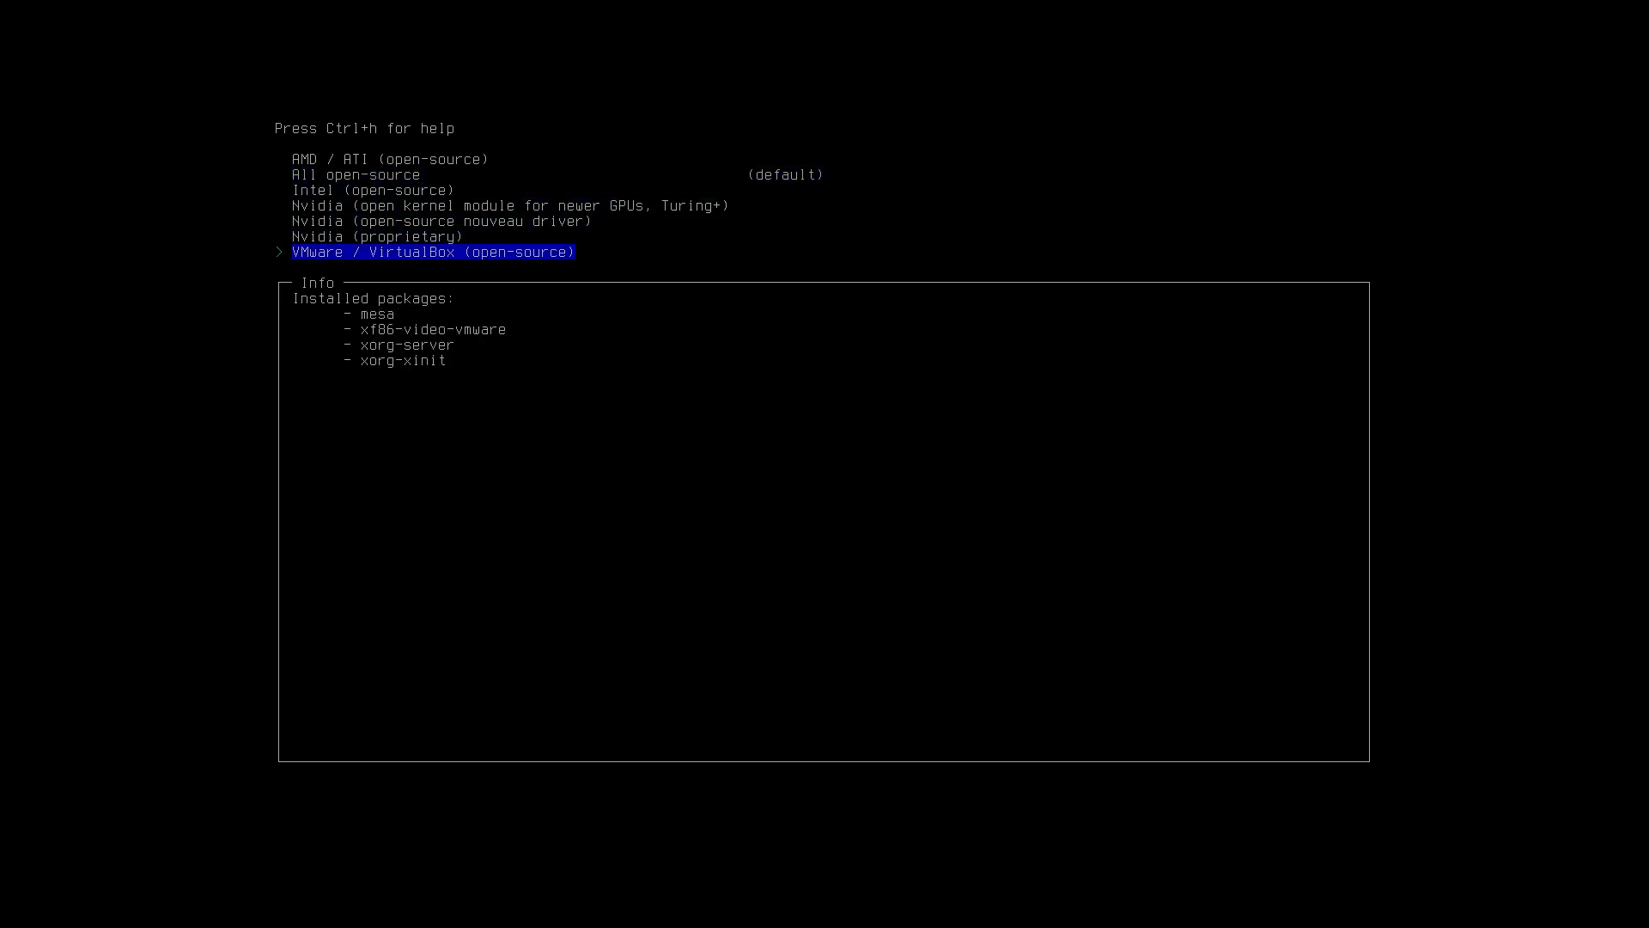
pyautogui.press('Return')
# Set sddm as the login greeter and return to archinstall's main menu.
pyautogui.press('Down')
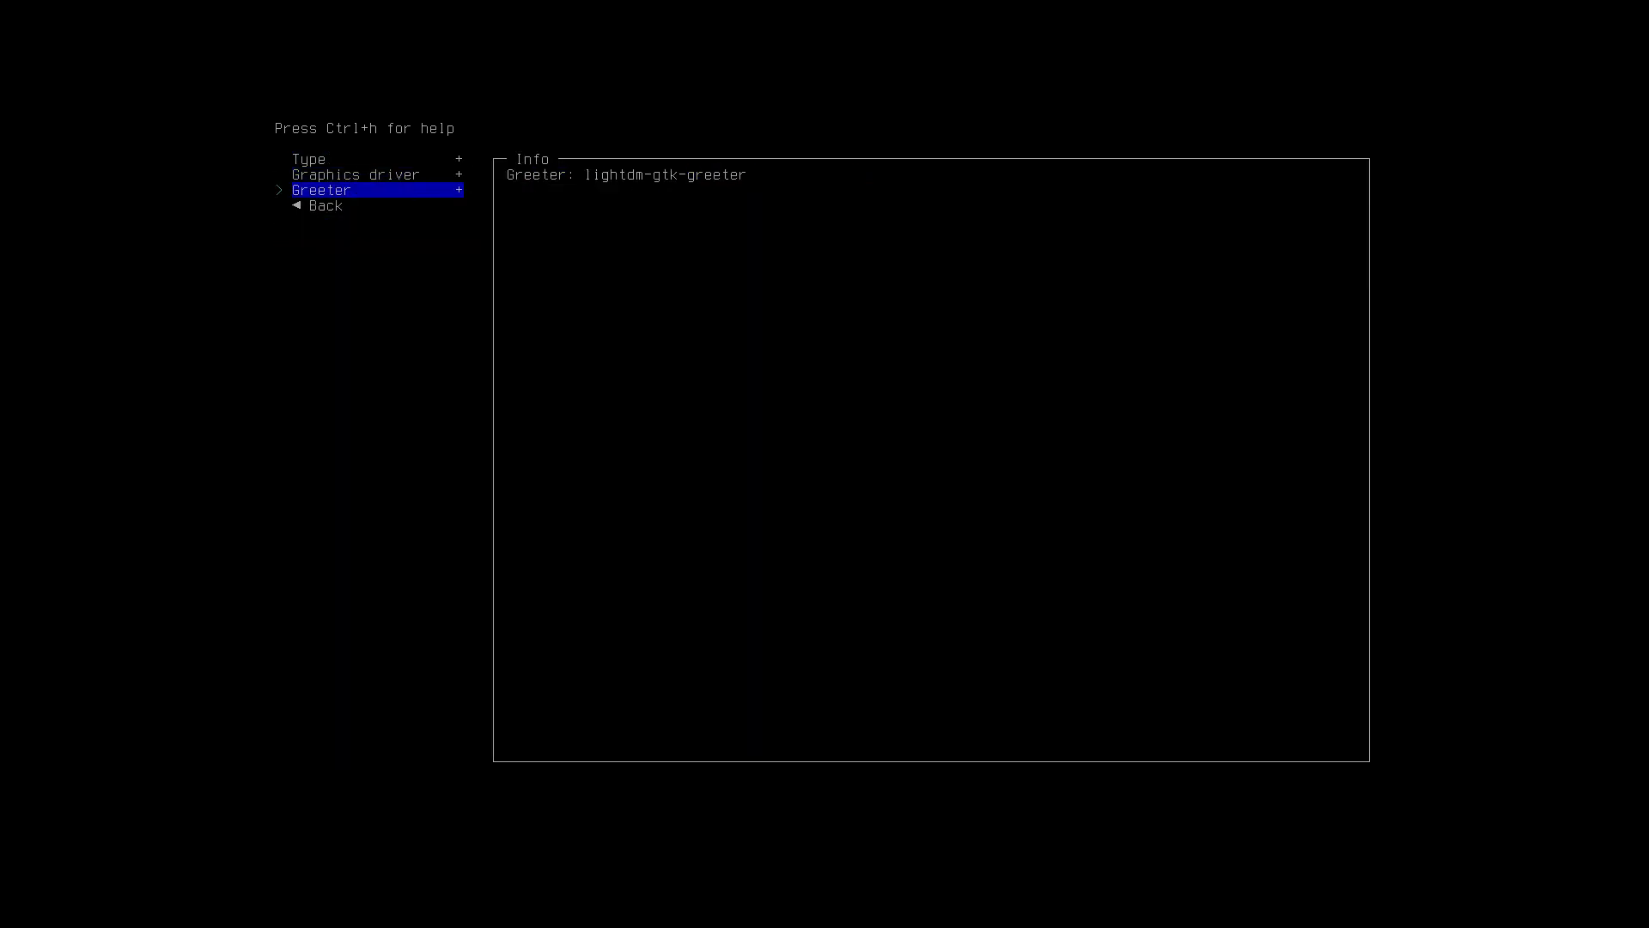
pyautogui.press('Return')
pyautogui.press('Down')
pyautogui.press('Down')
pyautogui.press('Down')
pyautogui.press('Down')
pyautogui.press('Down')
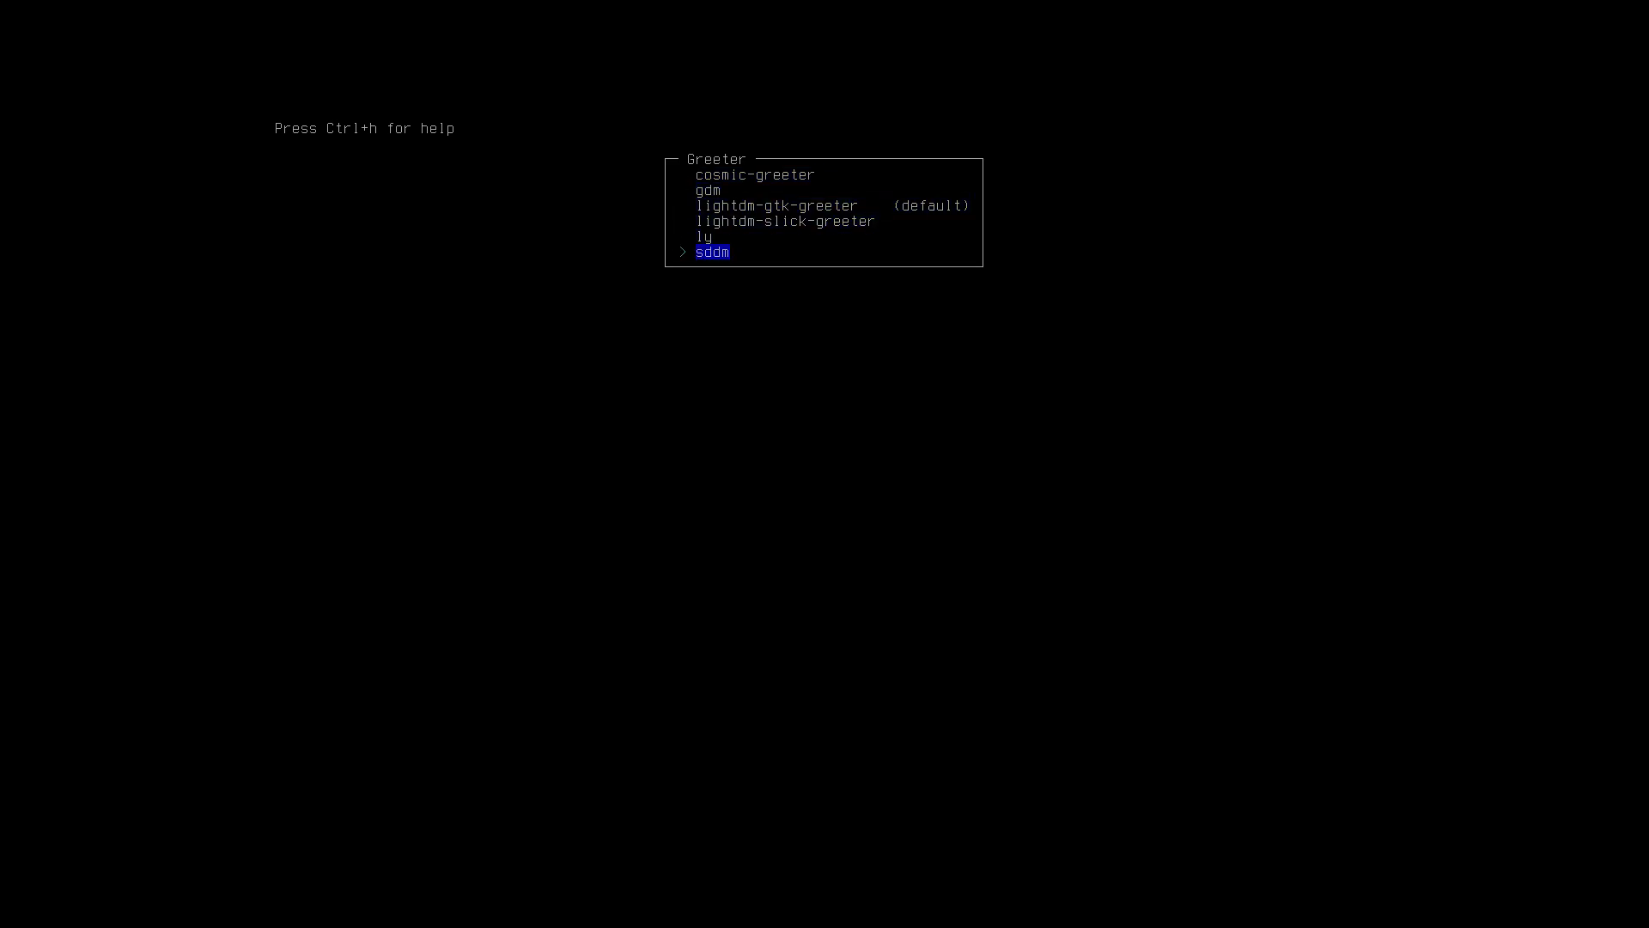
pyautogui.press('Return')
pyautogui.press('Down')
pyautogui.press('Return')
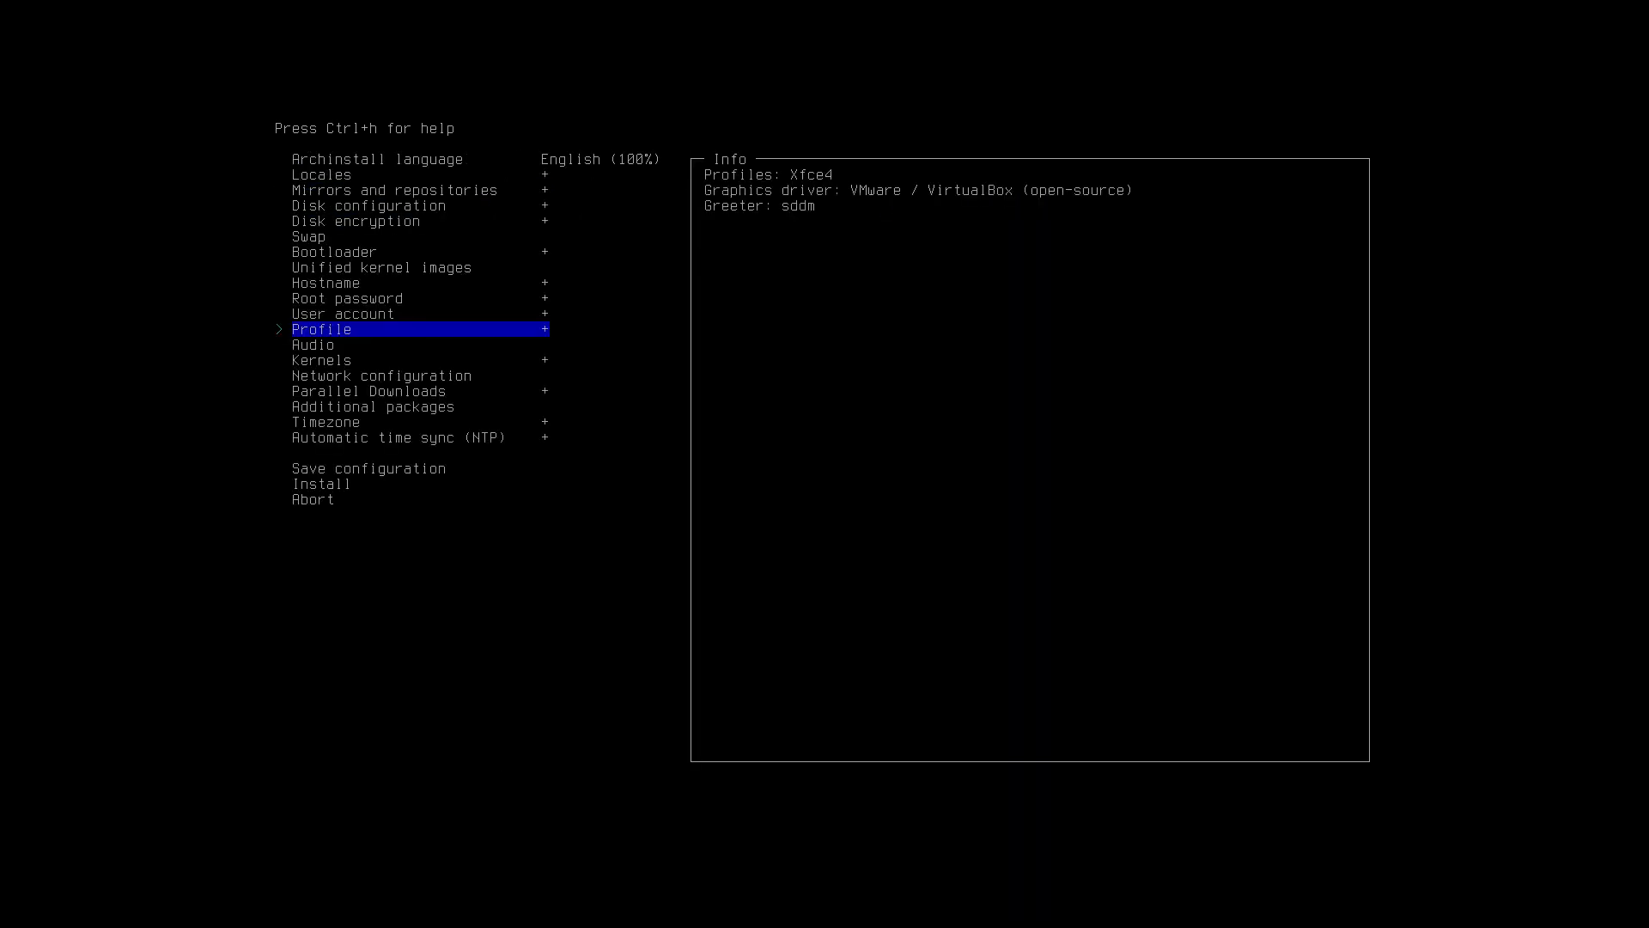
pyautogui.press('Down')
# Set audio to pipewire and network configuration to NetworkManager.
pyautogui.press('Return')
pyautogui.press('Down')
pyautogui.press('Return')
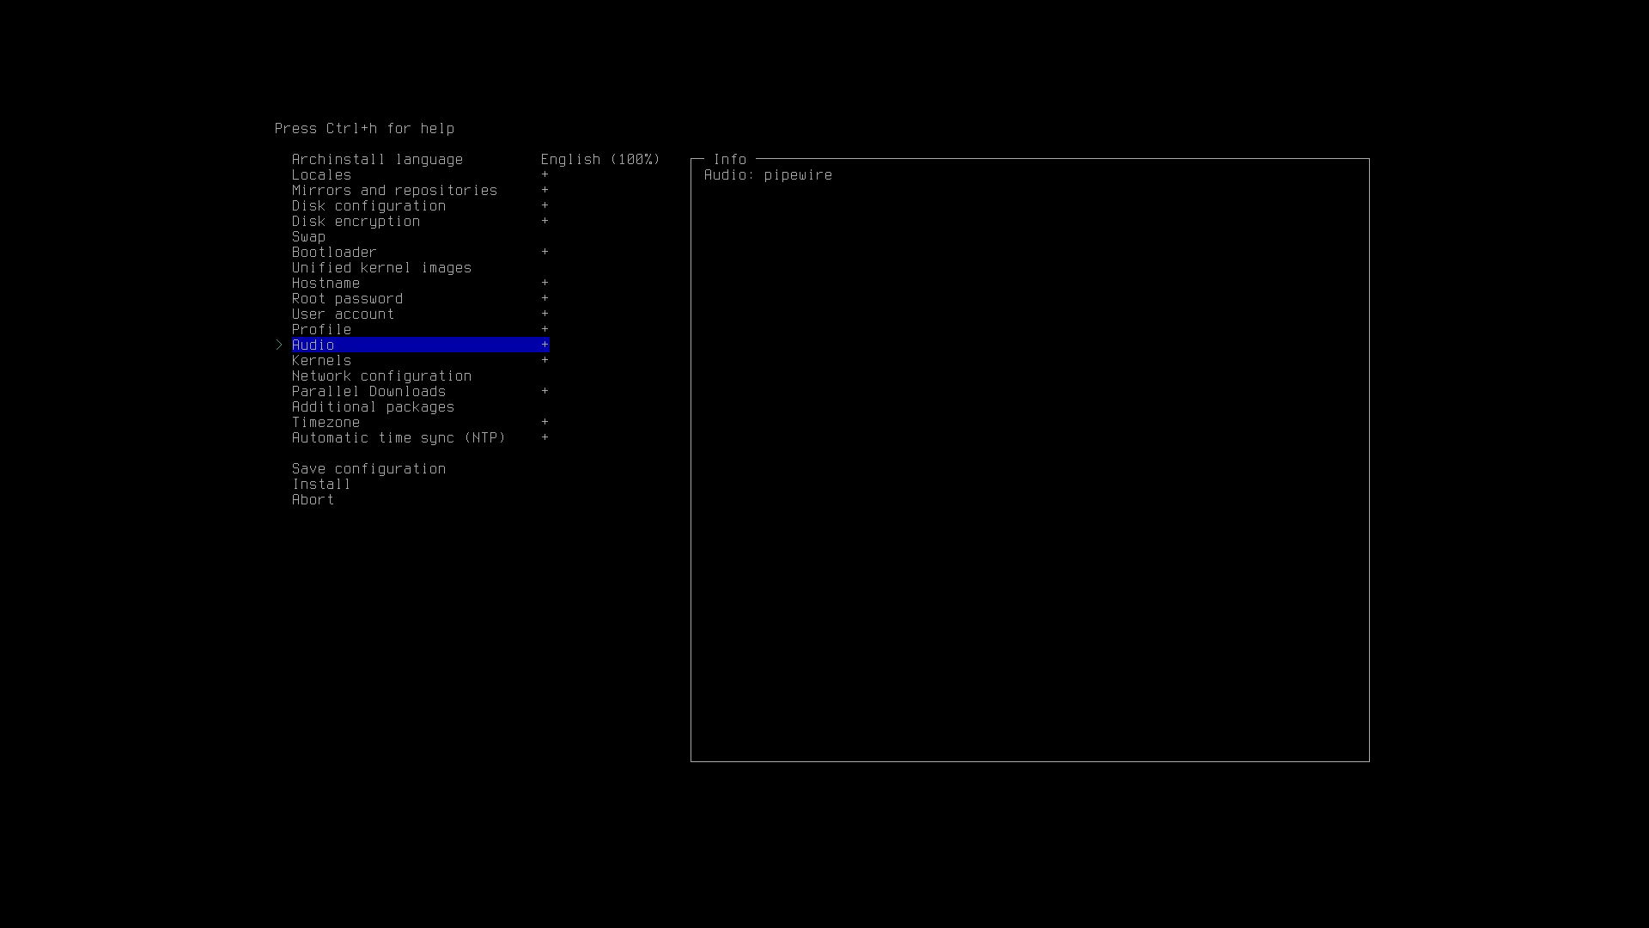
pyautogui.press('Down')
pyautogui.press('Down')
pyautogui.press('Return')
pyautogui.press('Down')
pyautogui.press('Down')
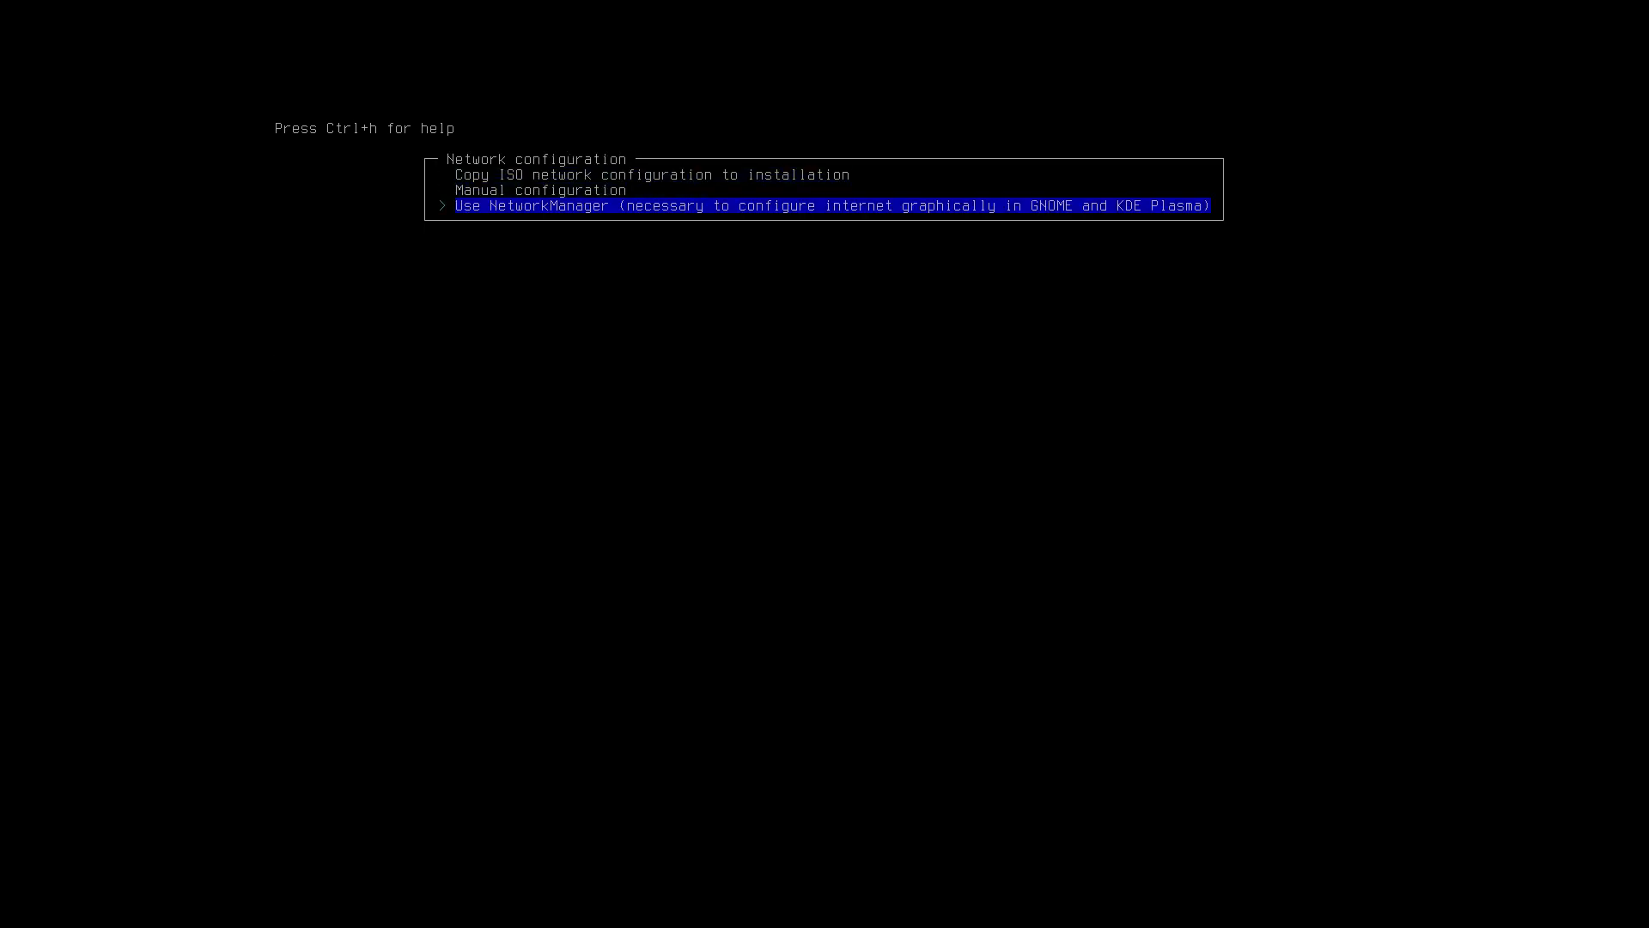
pyautogui.press('Return')
pyautogui.press('Down')
# Set parallel downloads to 30.
pyautogui.press('Return')
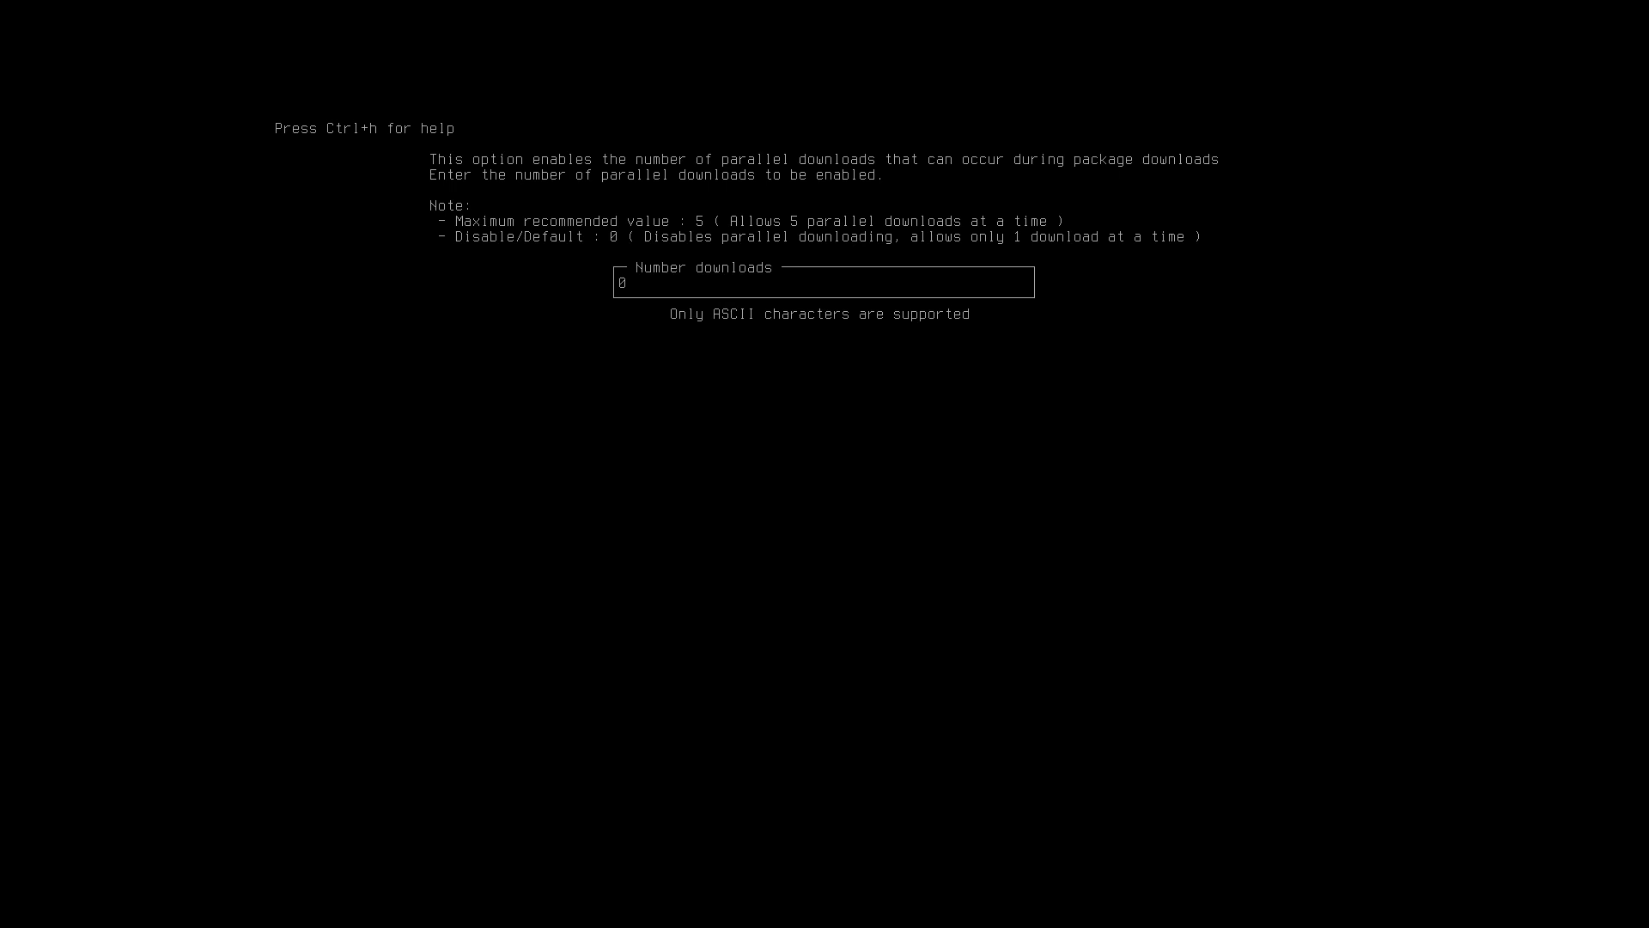
pyautogui.write('30')
pyautogui.press('Return')
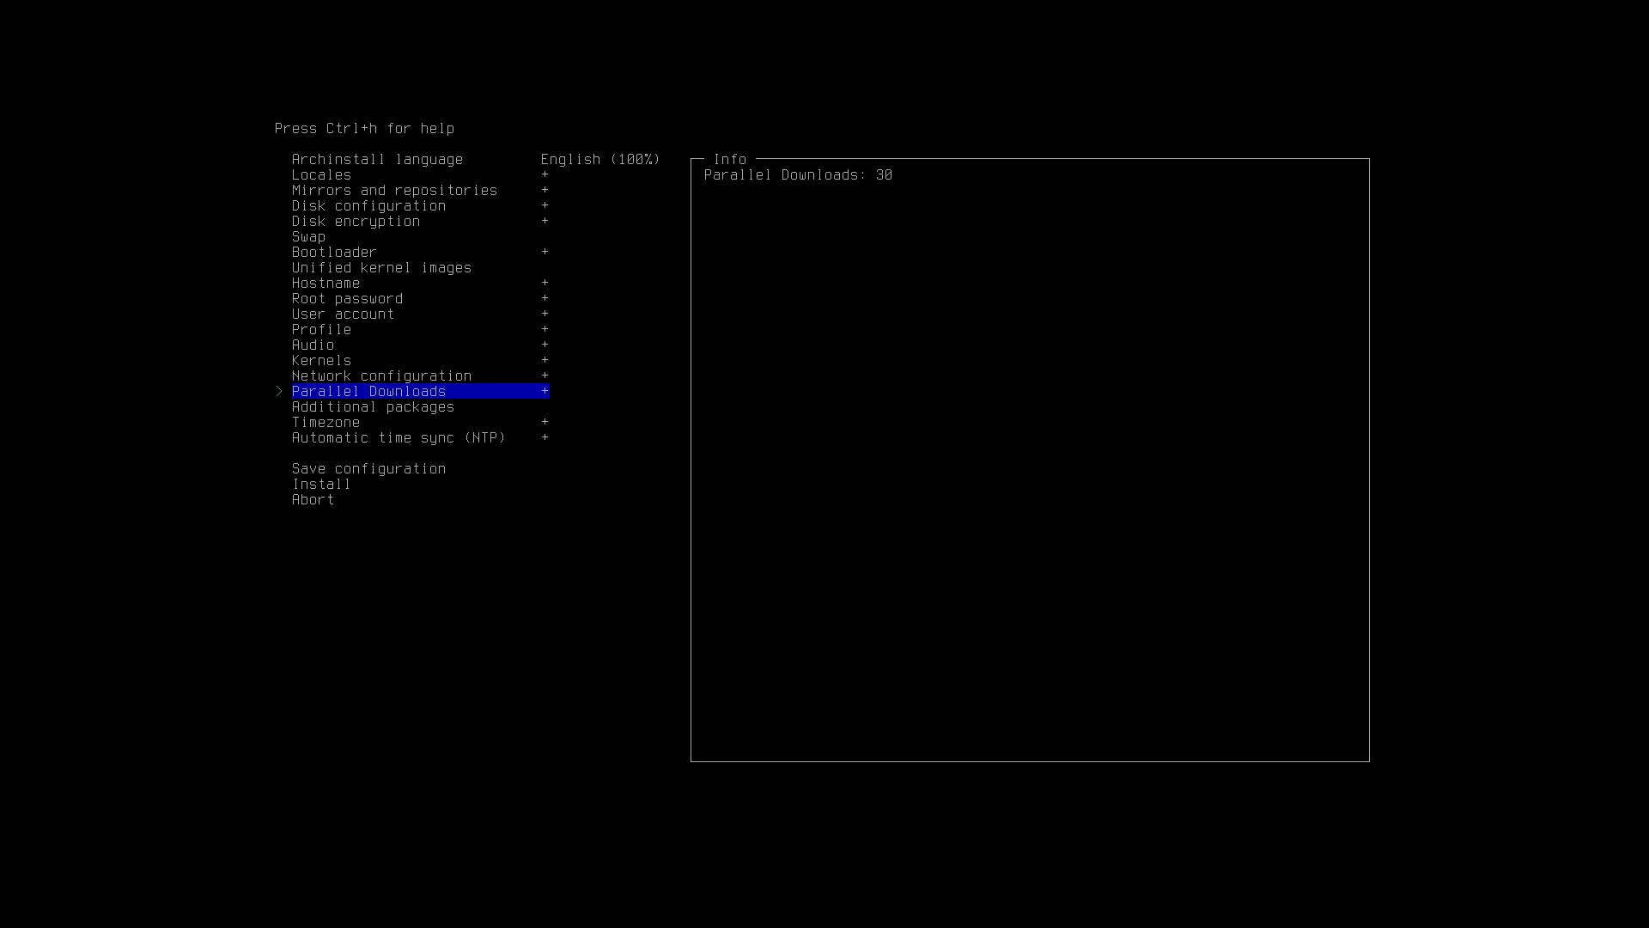
pyautogui.press('Down')
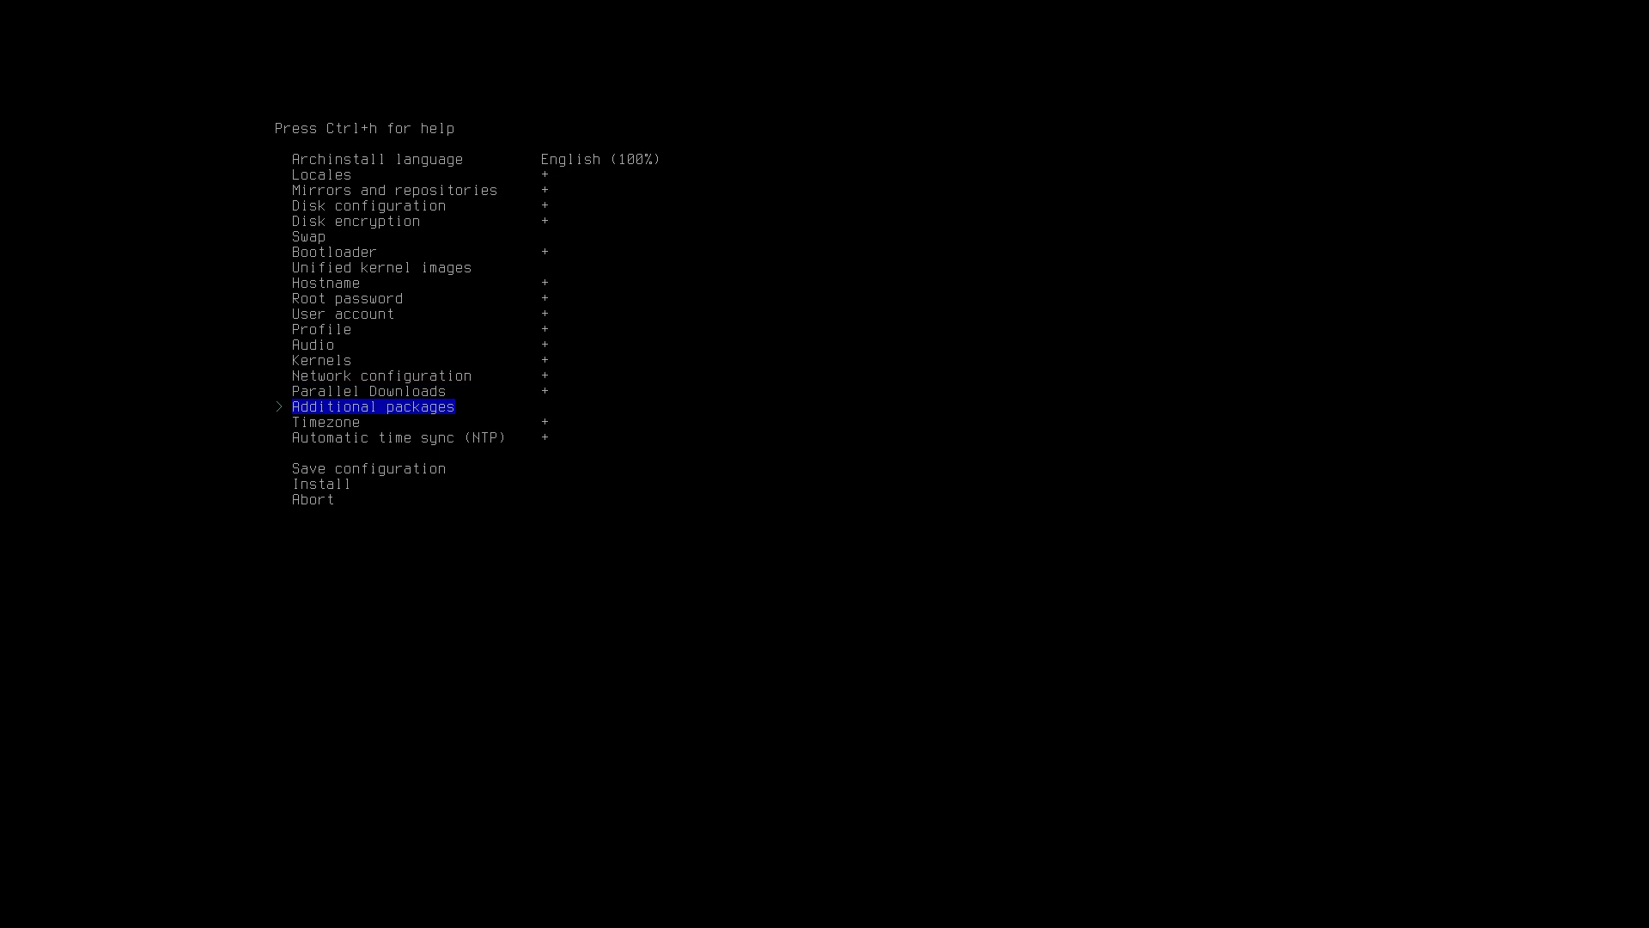
# Set the timezone to Europe/Brussels and start the installation.
pyautogui.press('Down')
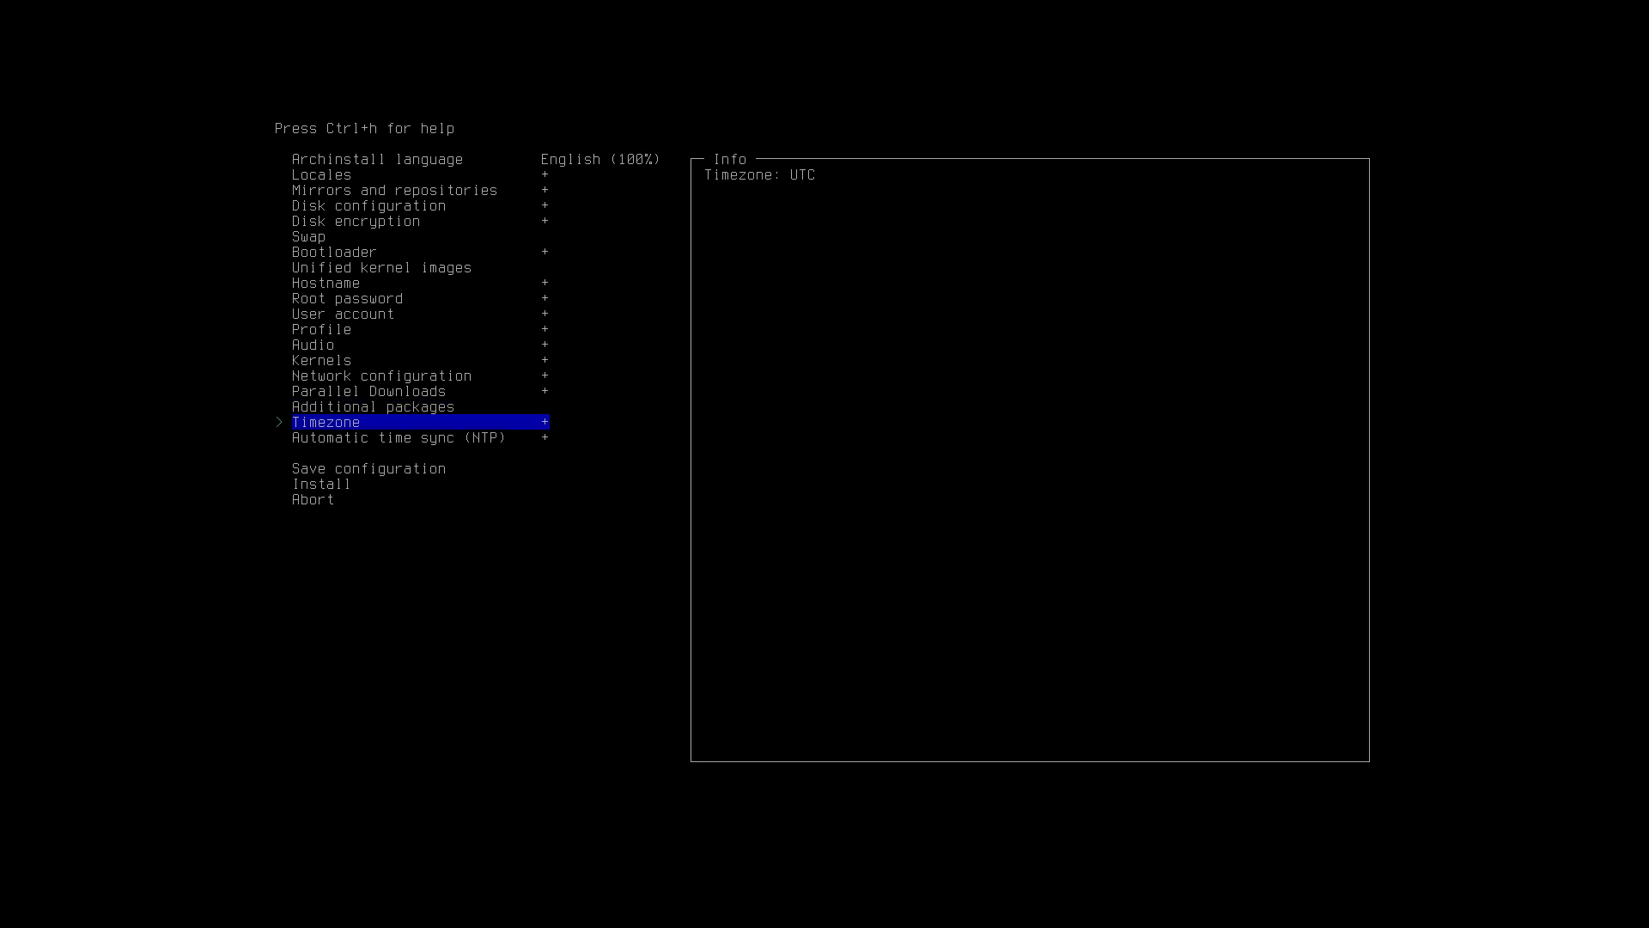
pyautogui.press('Return')
pyautogui.write('brus')
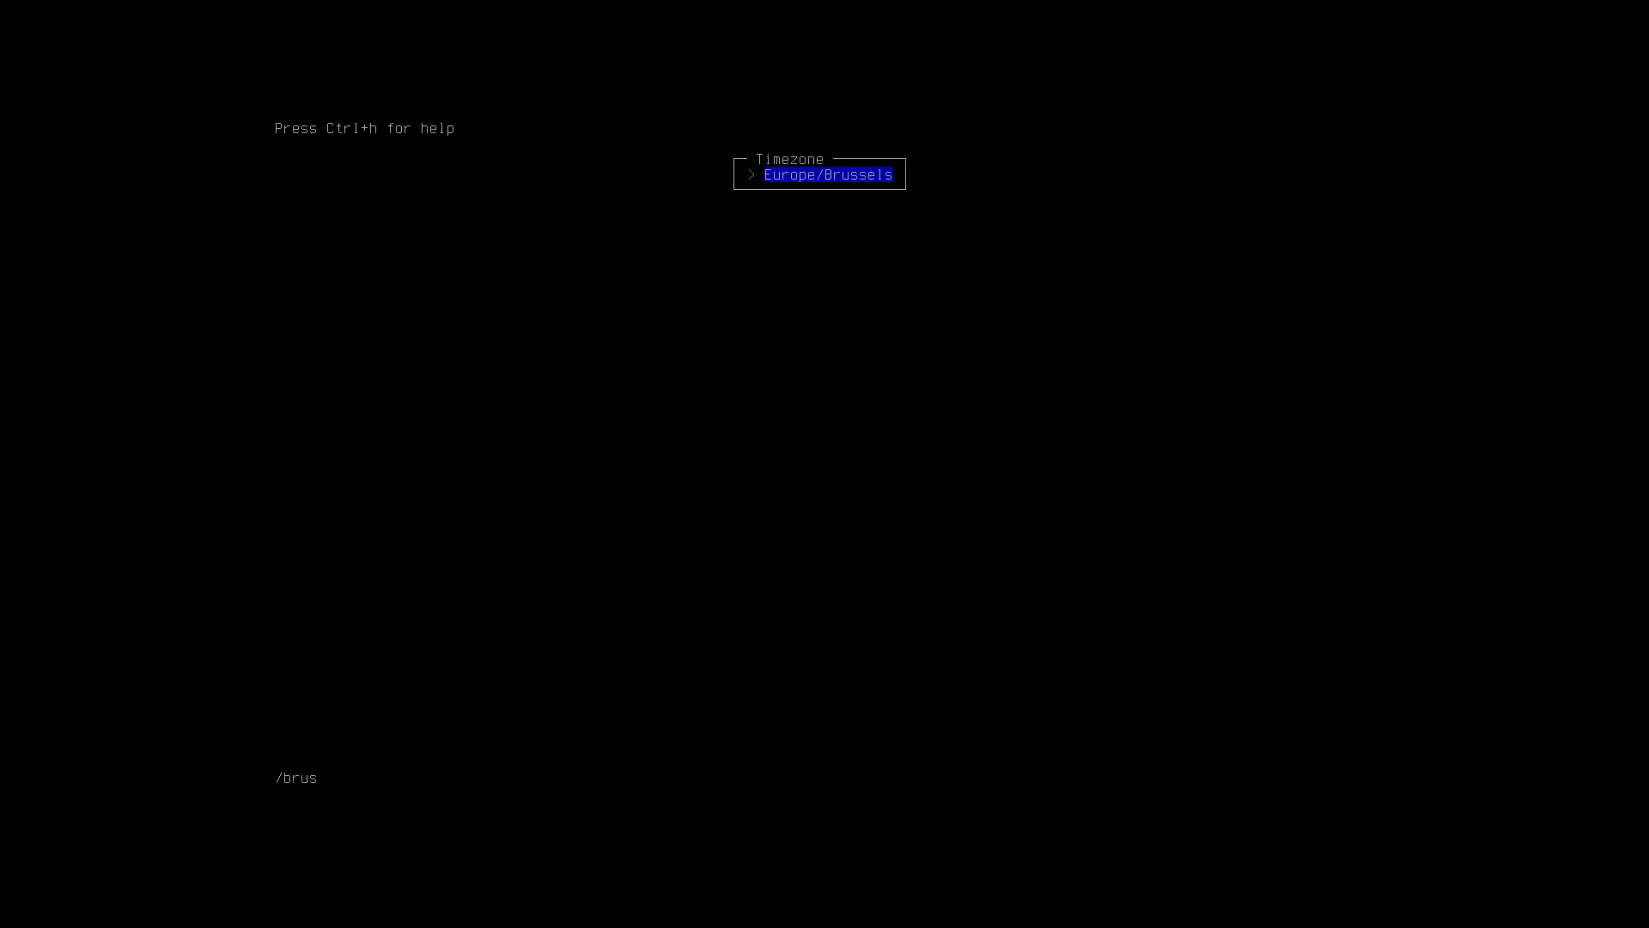
pyautogui.press('Return')
pyautogui.press('Down')
pyautogui.press('Down')
pyautogui.press('Down')
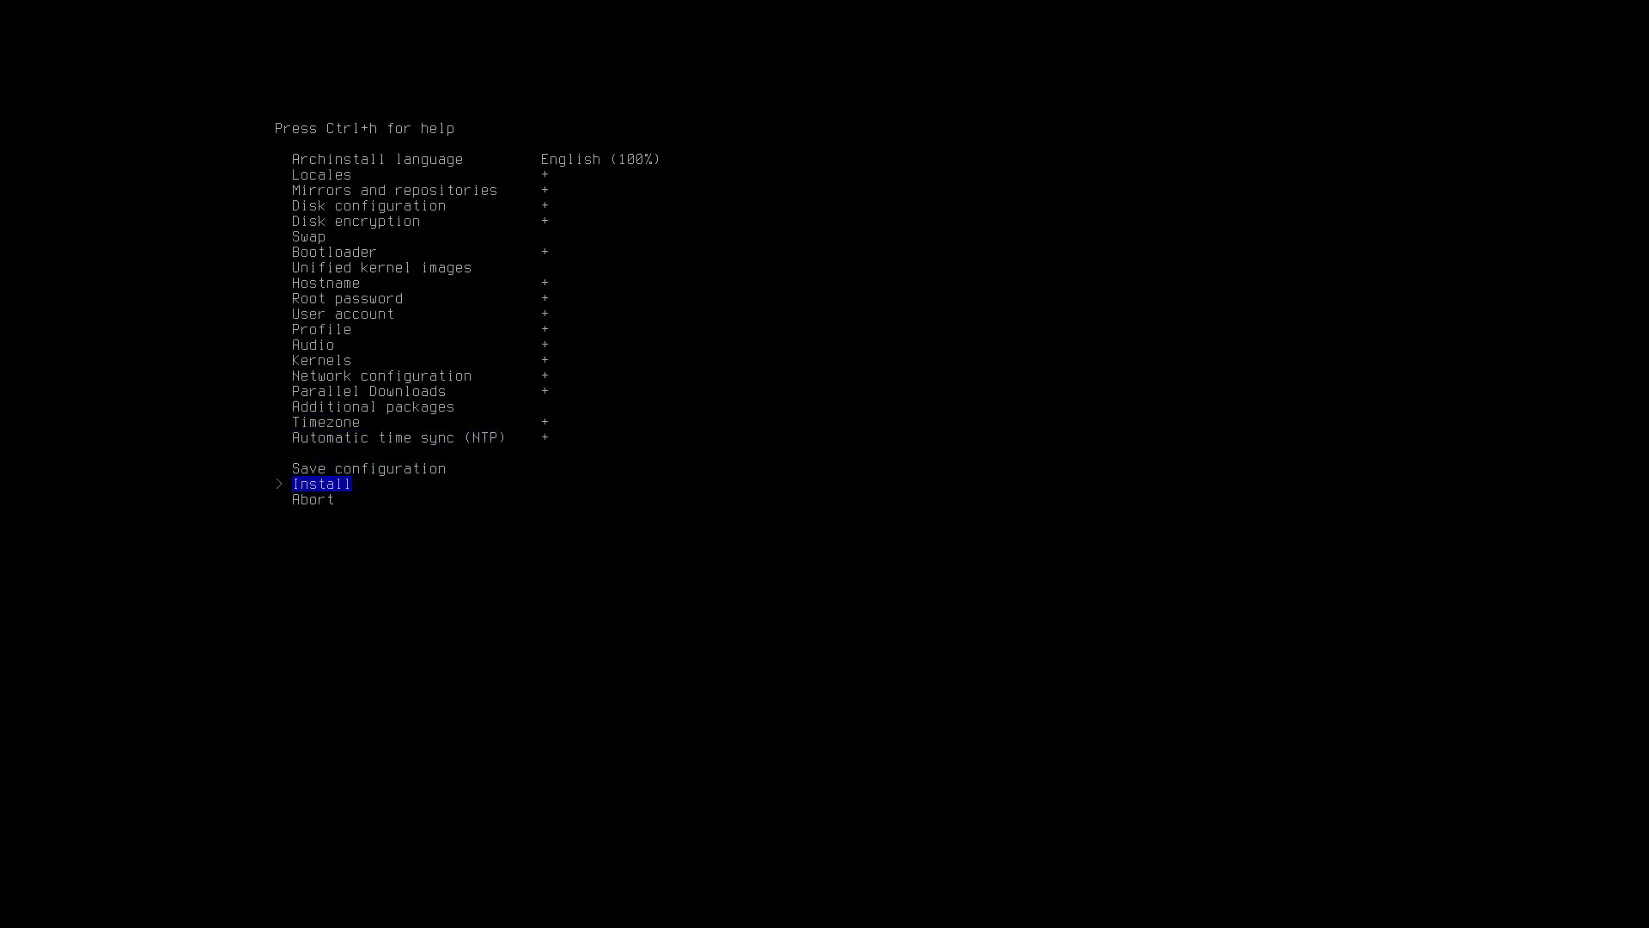
pyautogui.press('Return')
pyautogui.press('Return')
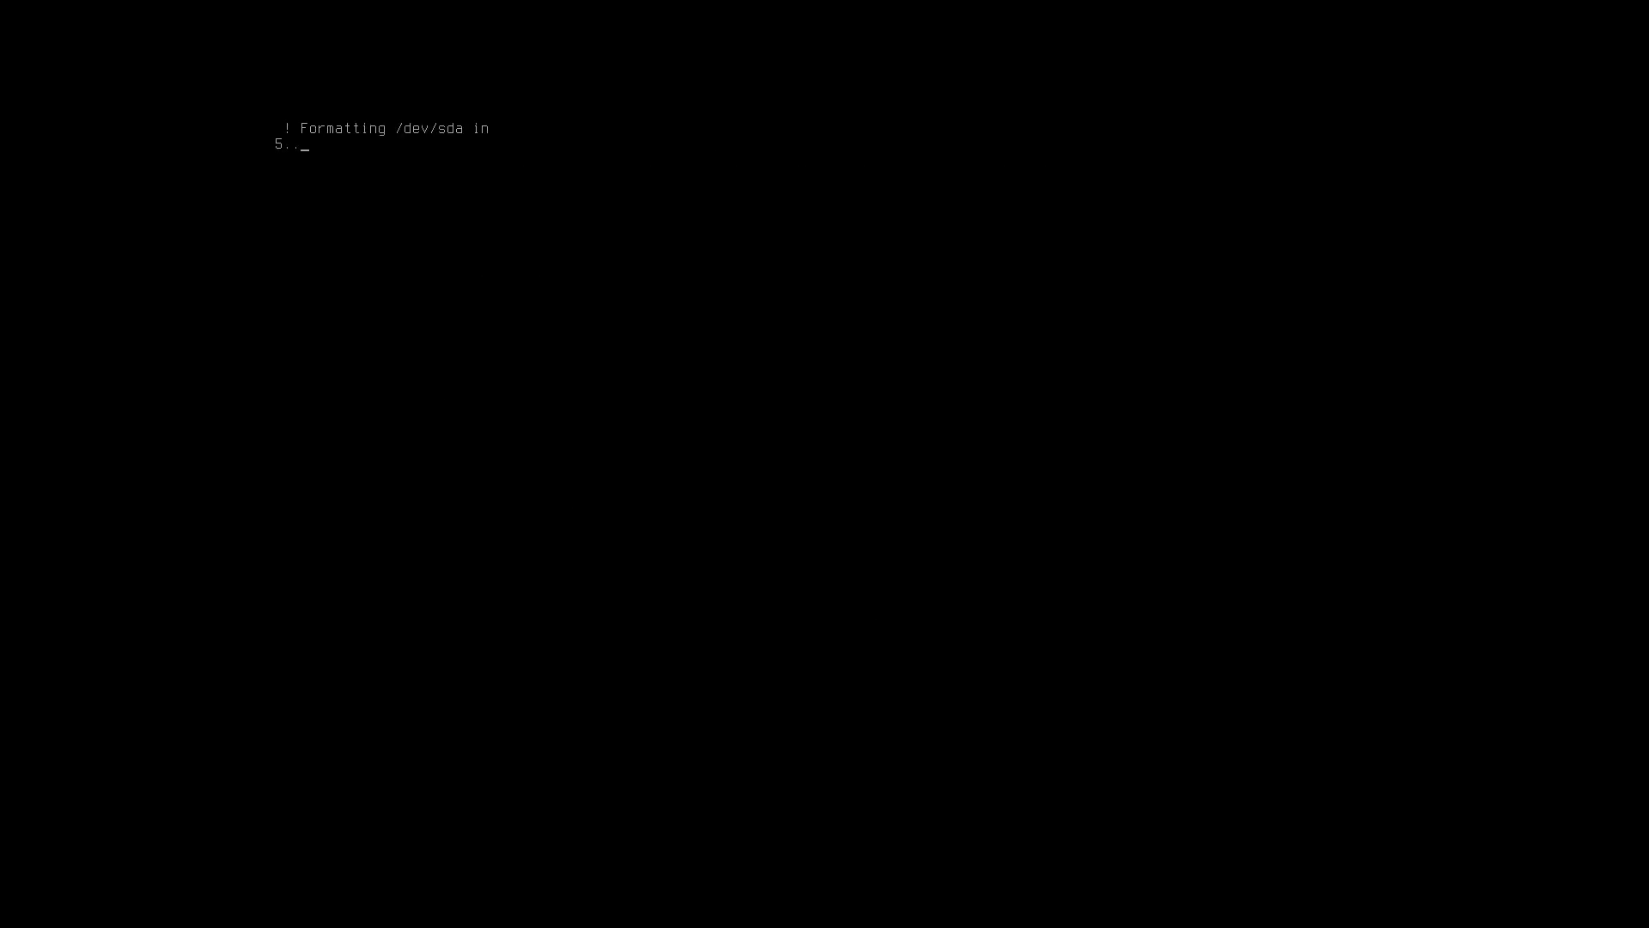
# Run the VM windowed while /dev/sda formats, then switch to the browser workspace.
pyautogui.press('Control_R+f')
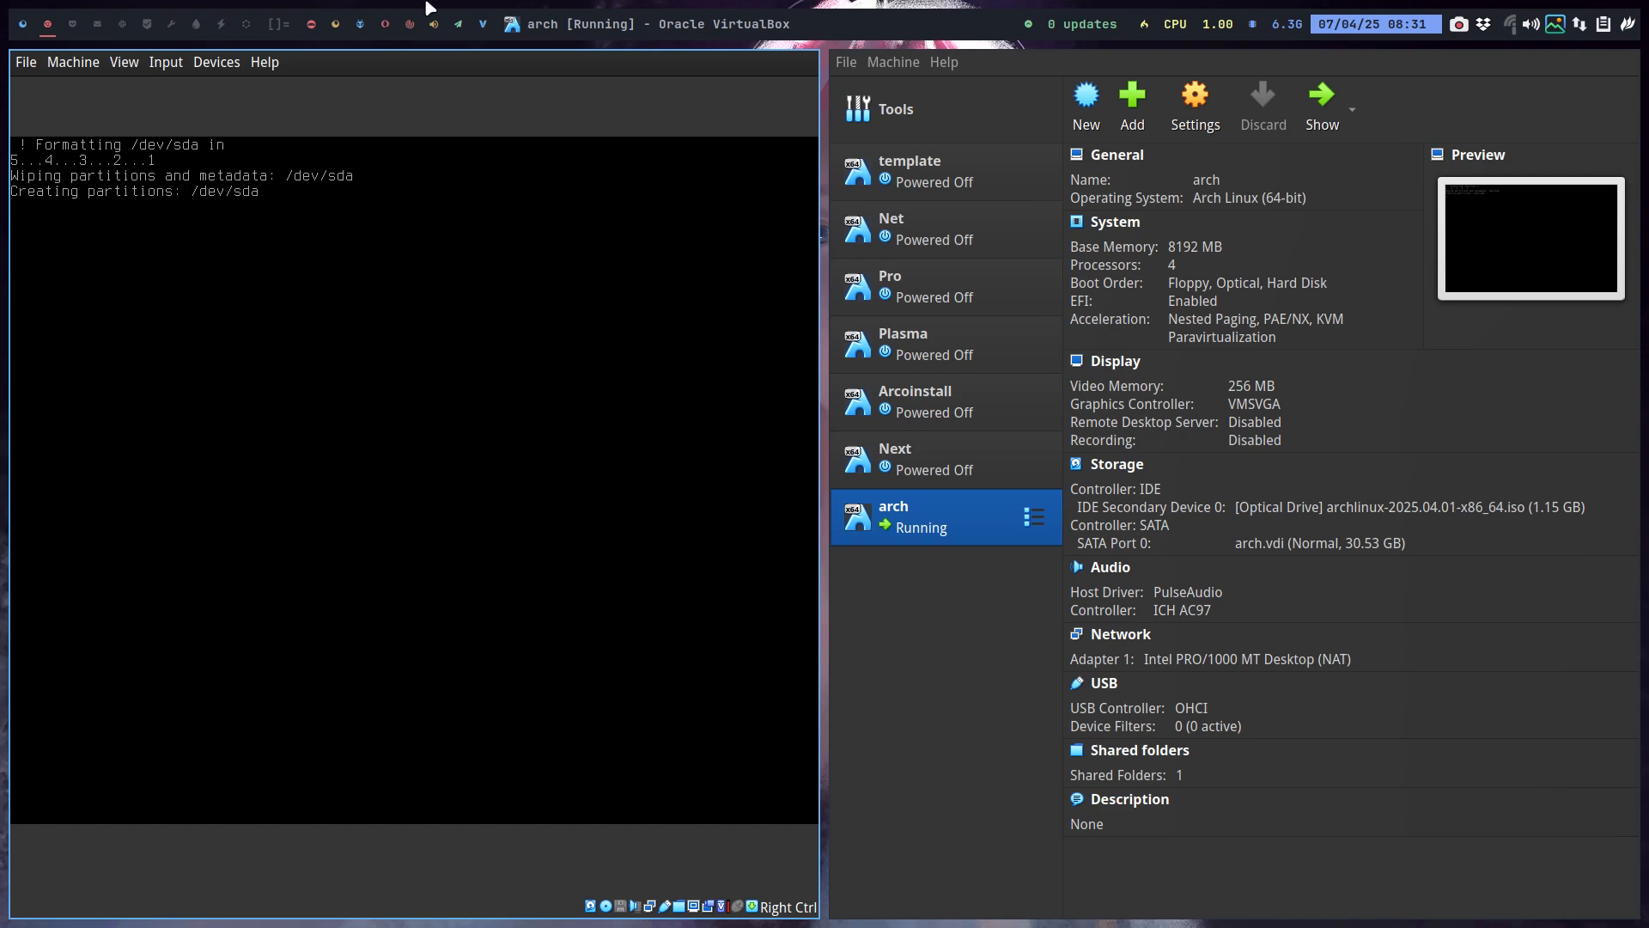
pyautogui.click(21, 26)
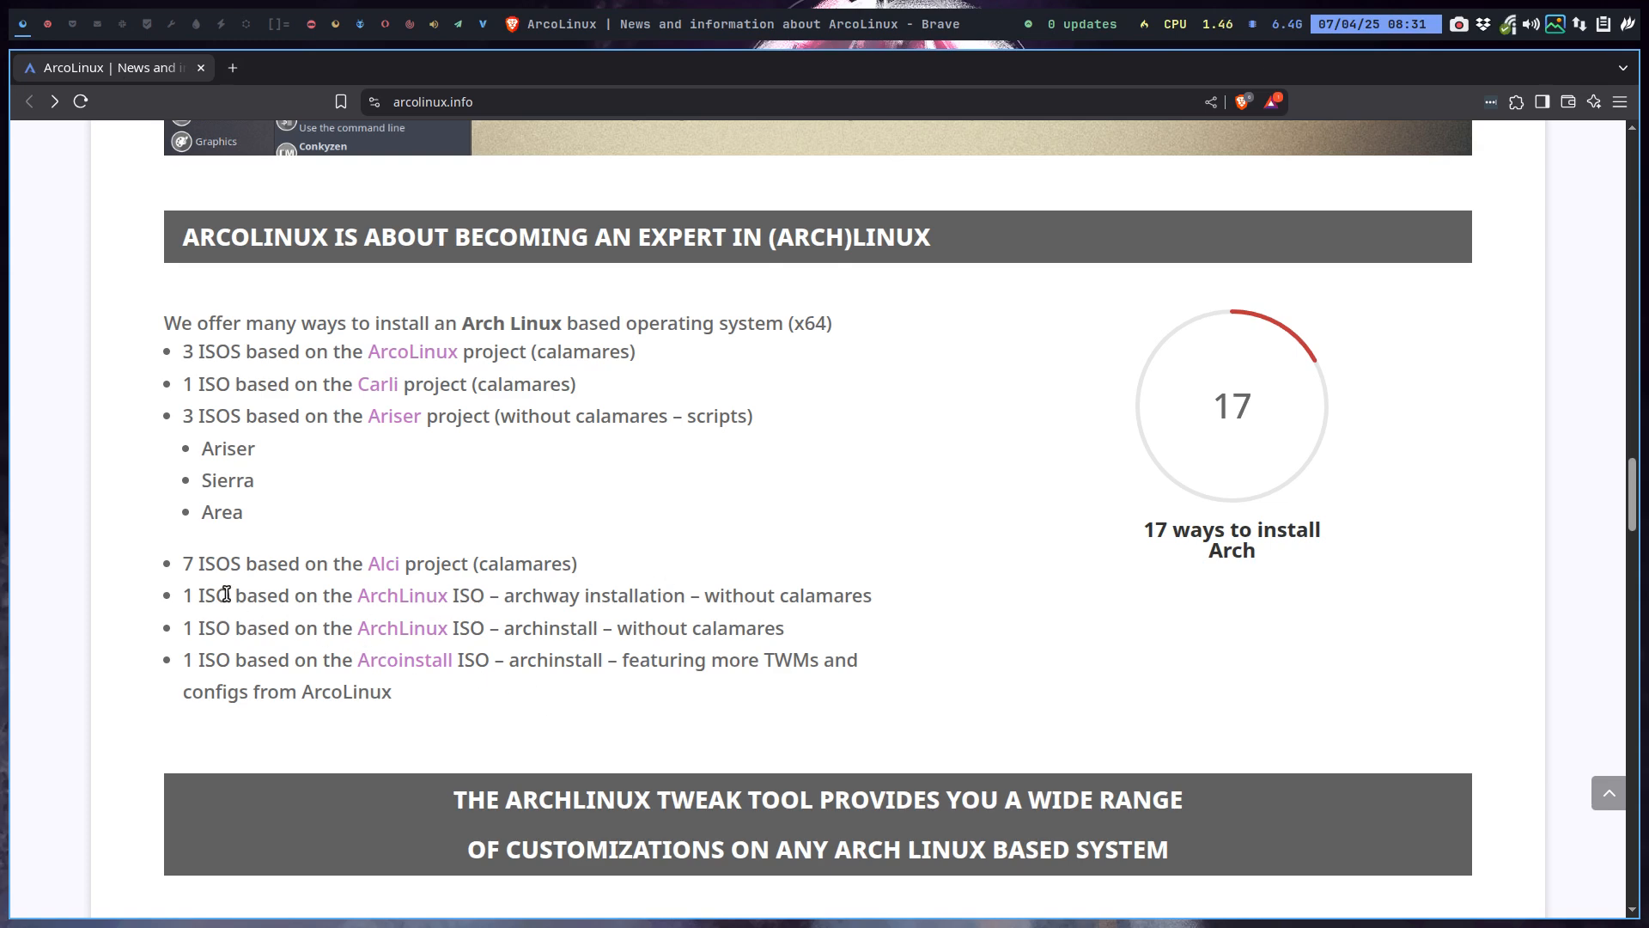
# Highlight 'archway installation' and 'archinstall' in arcolinux.info's list of Arch install methods.
pyautogui.moveTo(185, 594); pyautogui.dragTo(611, 595)
pyautogui.click(538, 602)
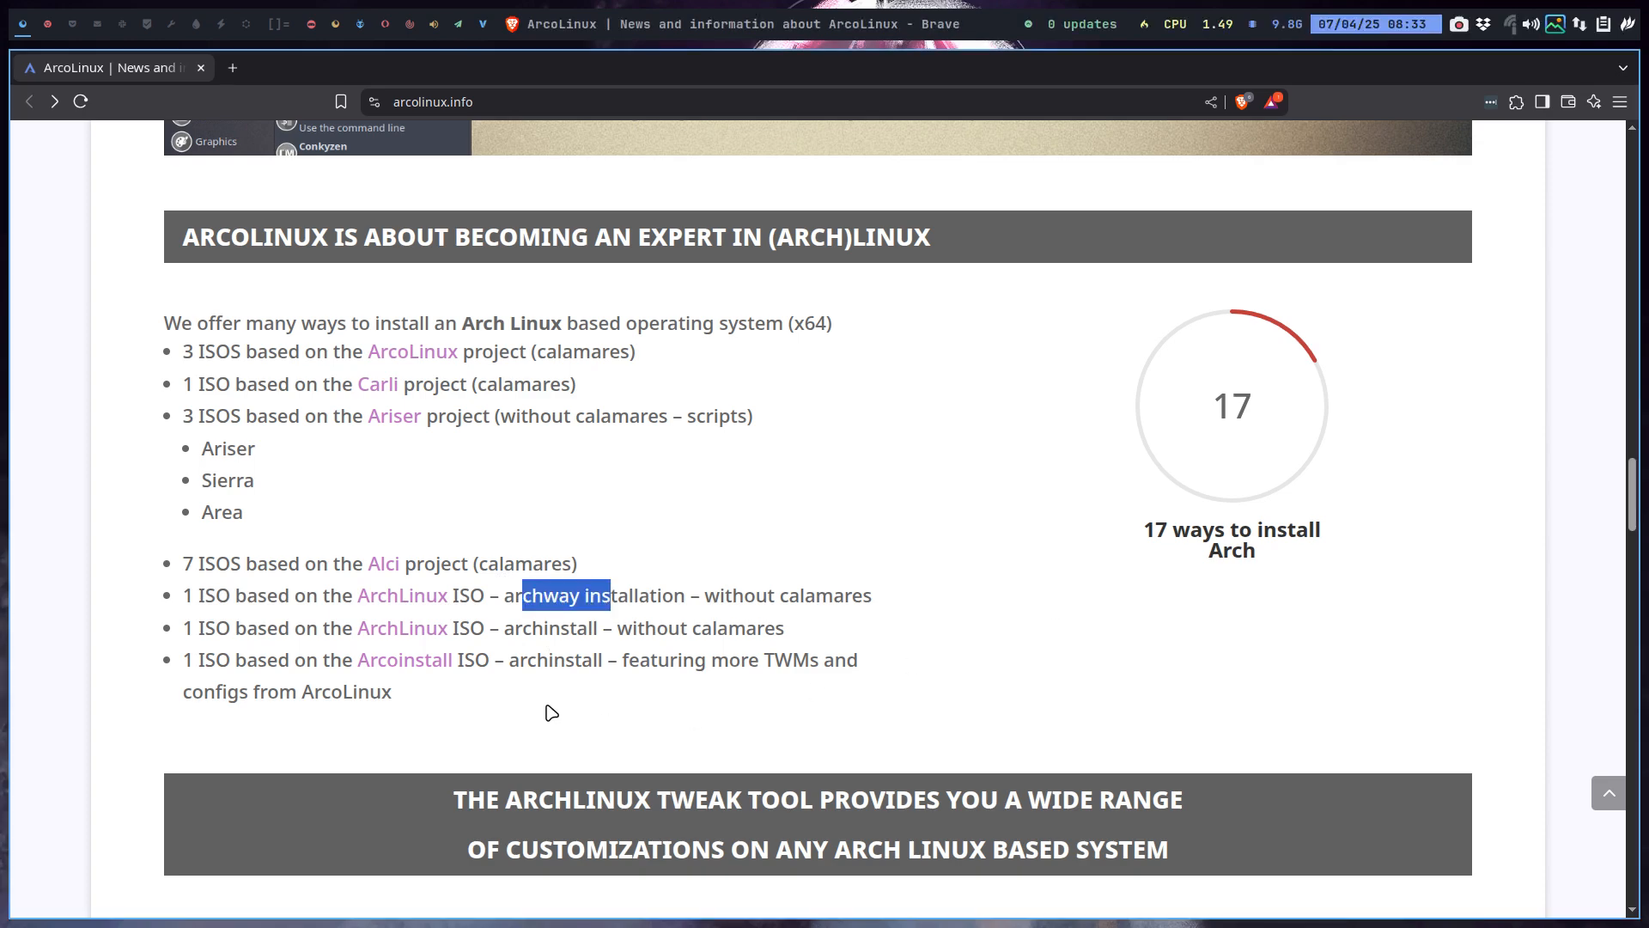
pyautogui.doubleClick(508, 594)
pyautogui.moveTo(507, 594); pyautogui.dragTo(645, 594)
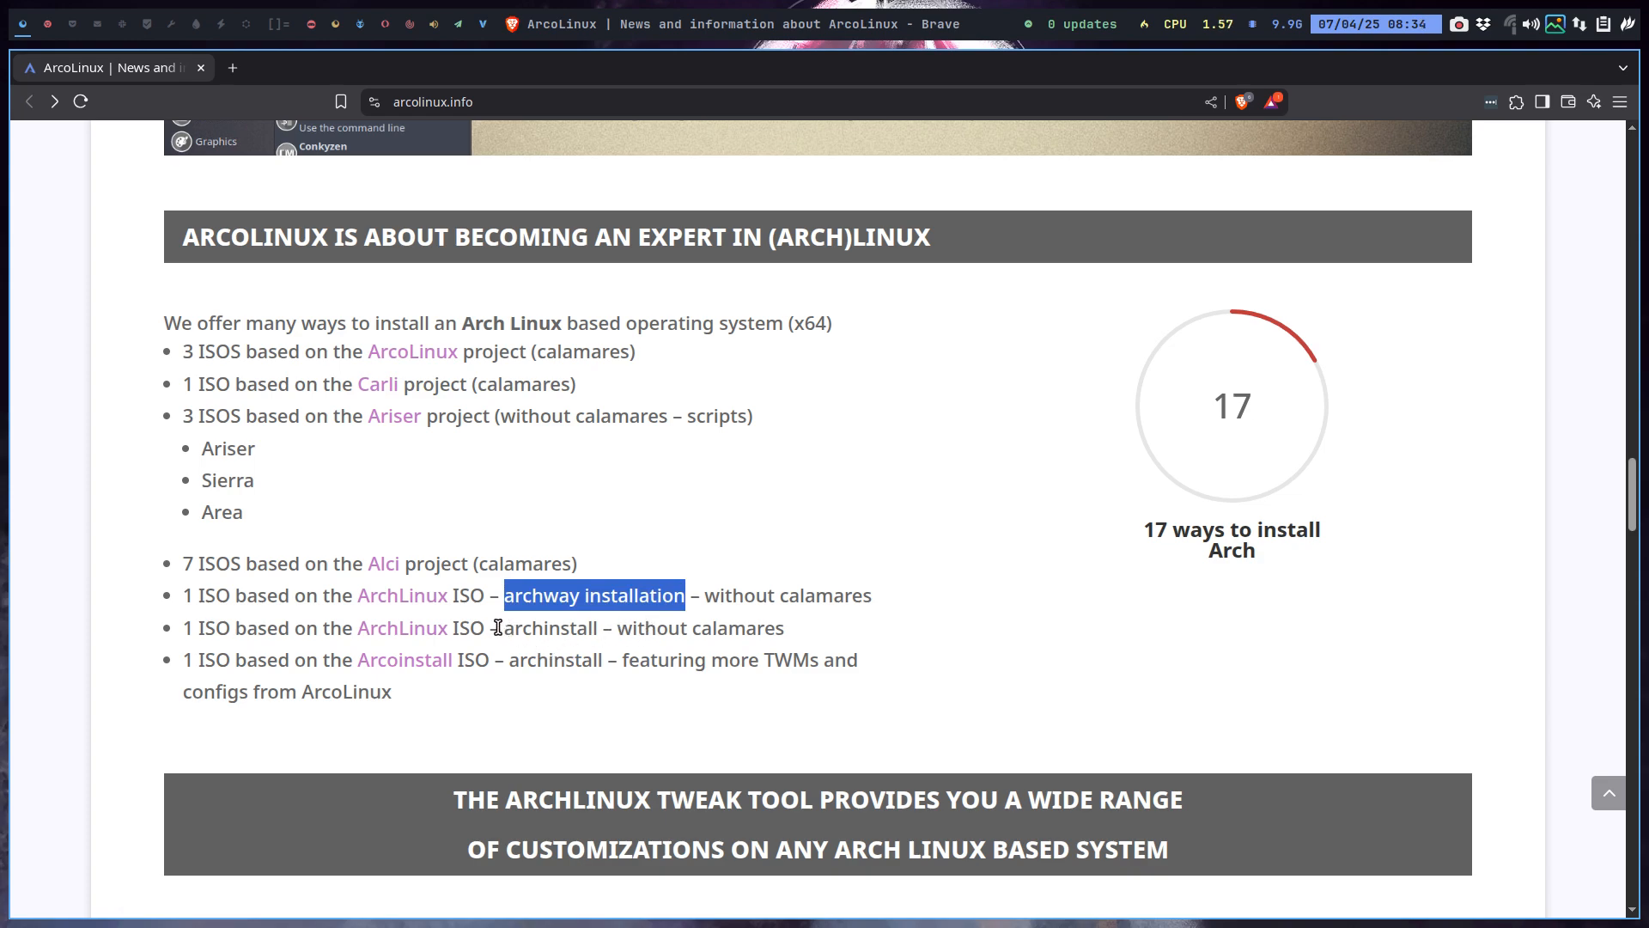
pyautogui.moveTo(499, 628); pyautogui.dragTo(592, 624)
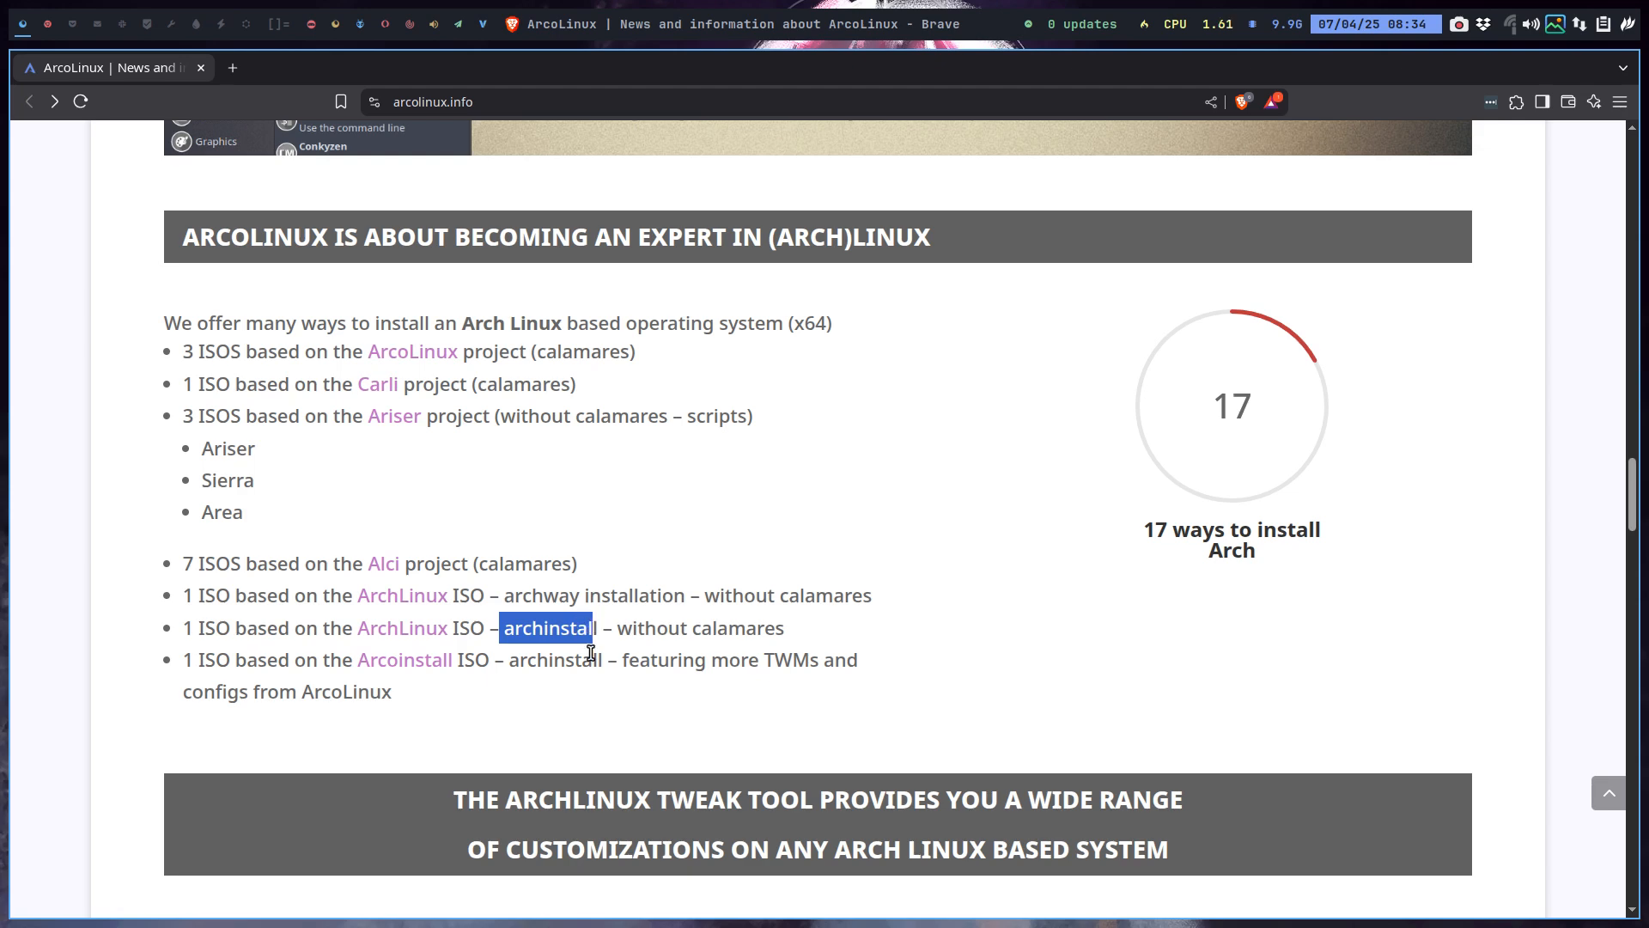
# Load github.com/archlinux/archinstall in a new tab, fixing the address typo, and check VirtualBox progress.
pyautogui.click(233, 62)
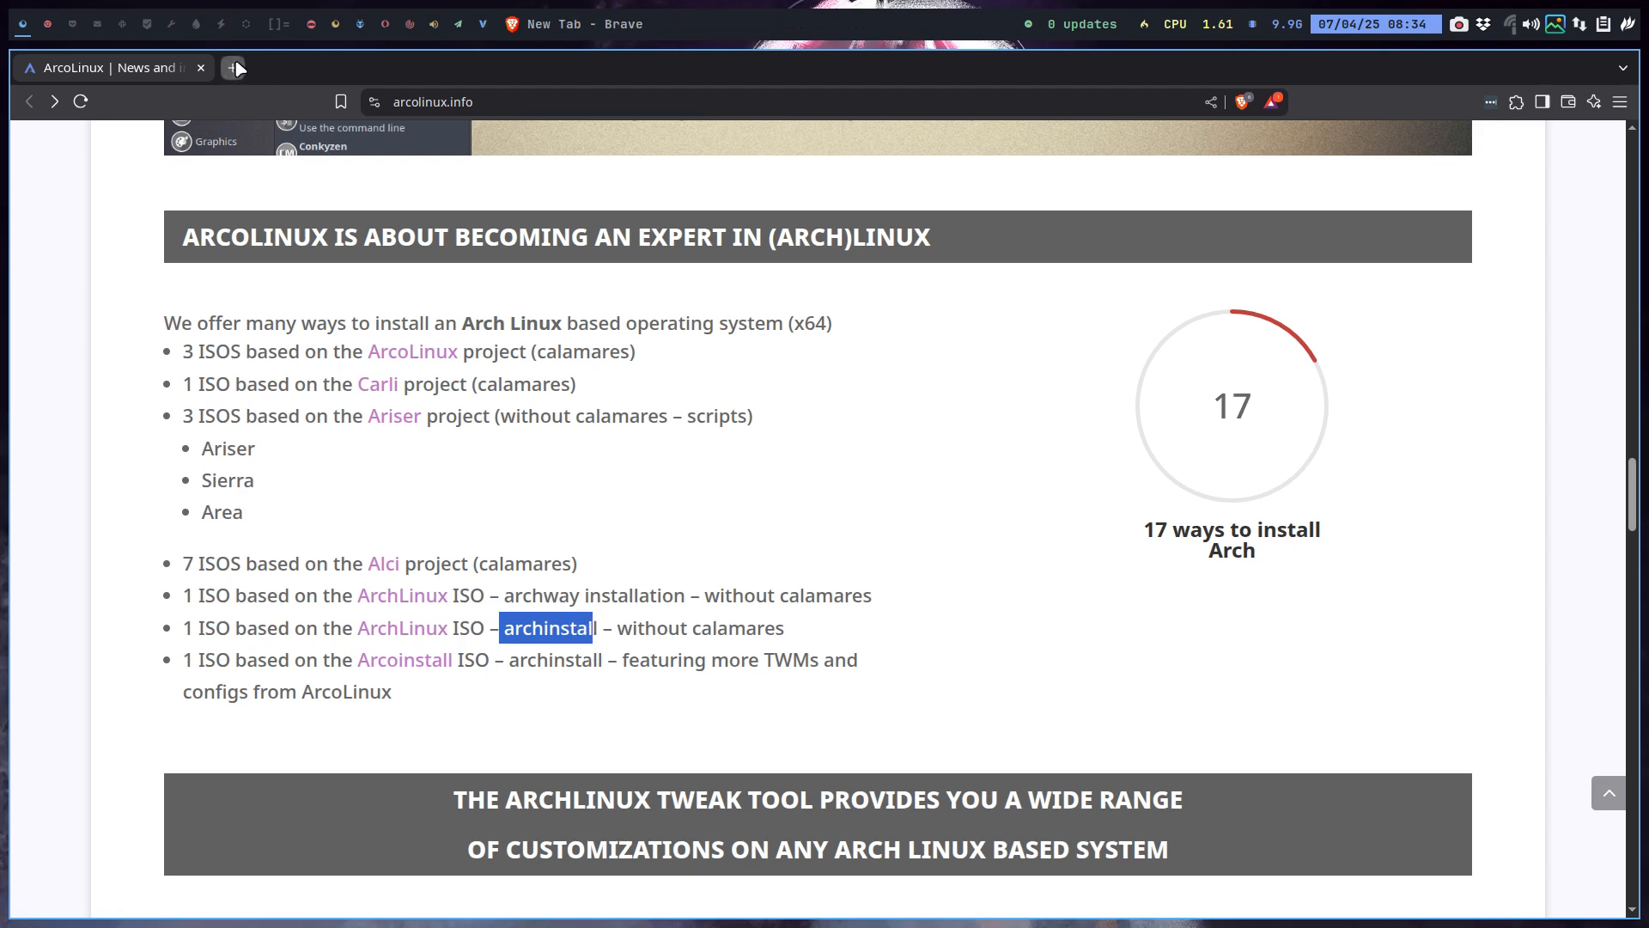
pyautogui.write('gi')
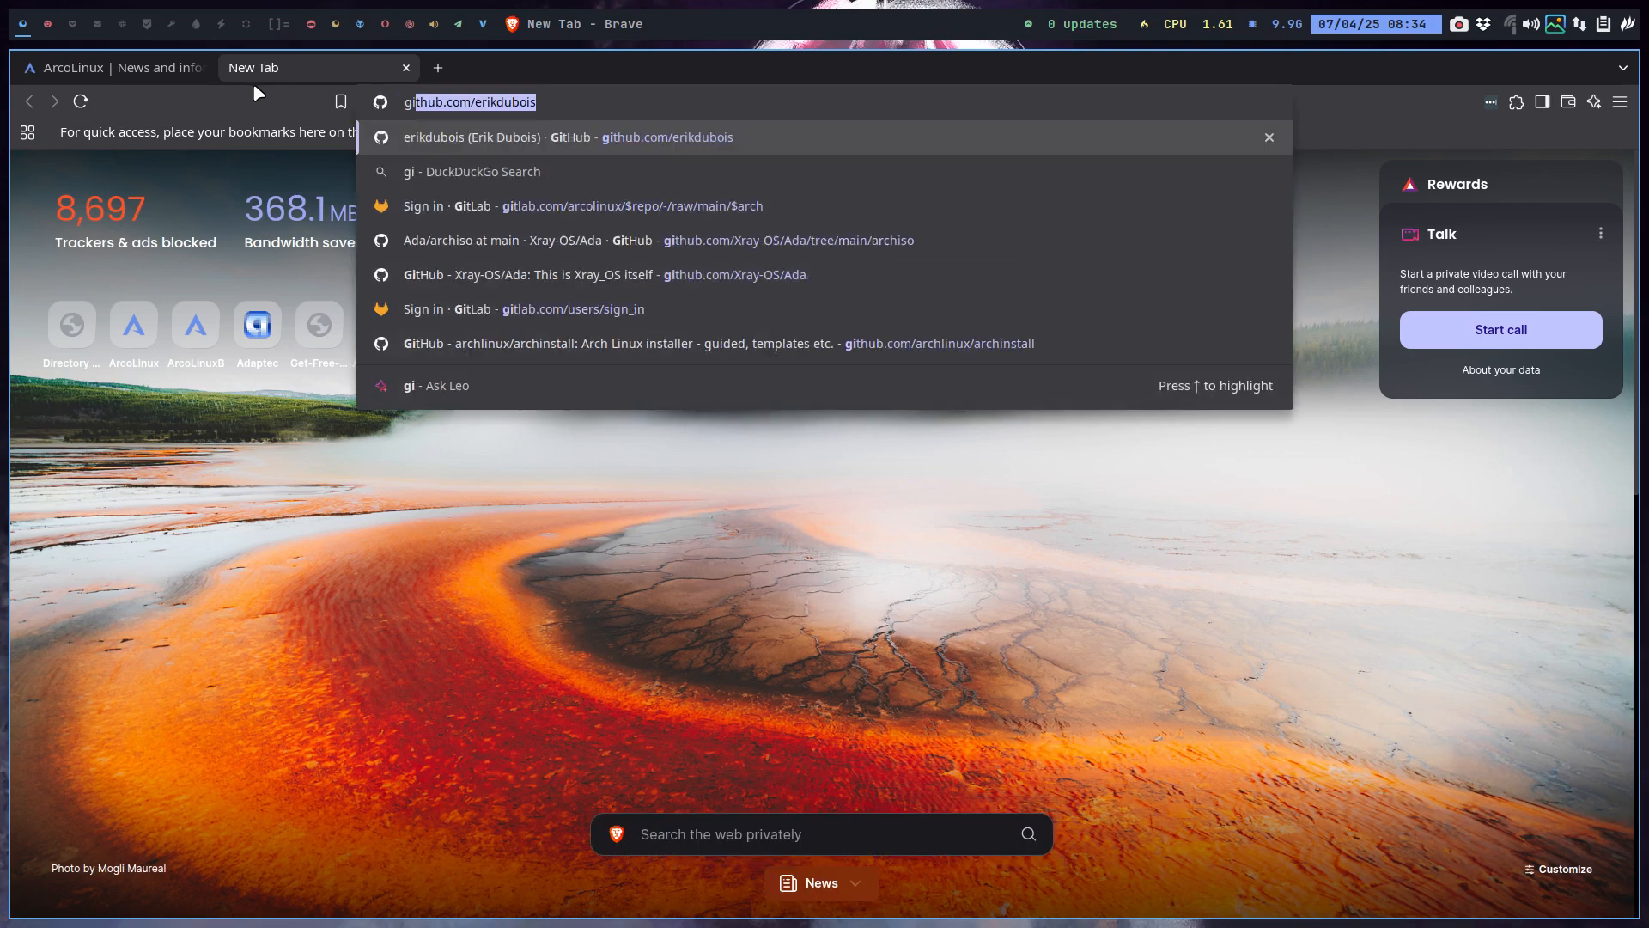
pyautogui.write('thub')
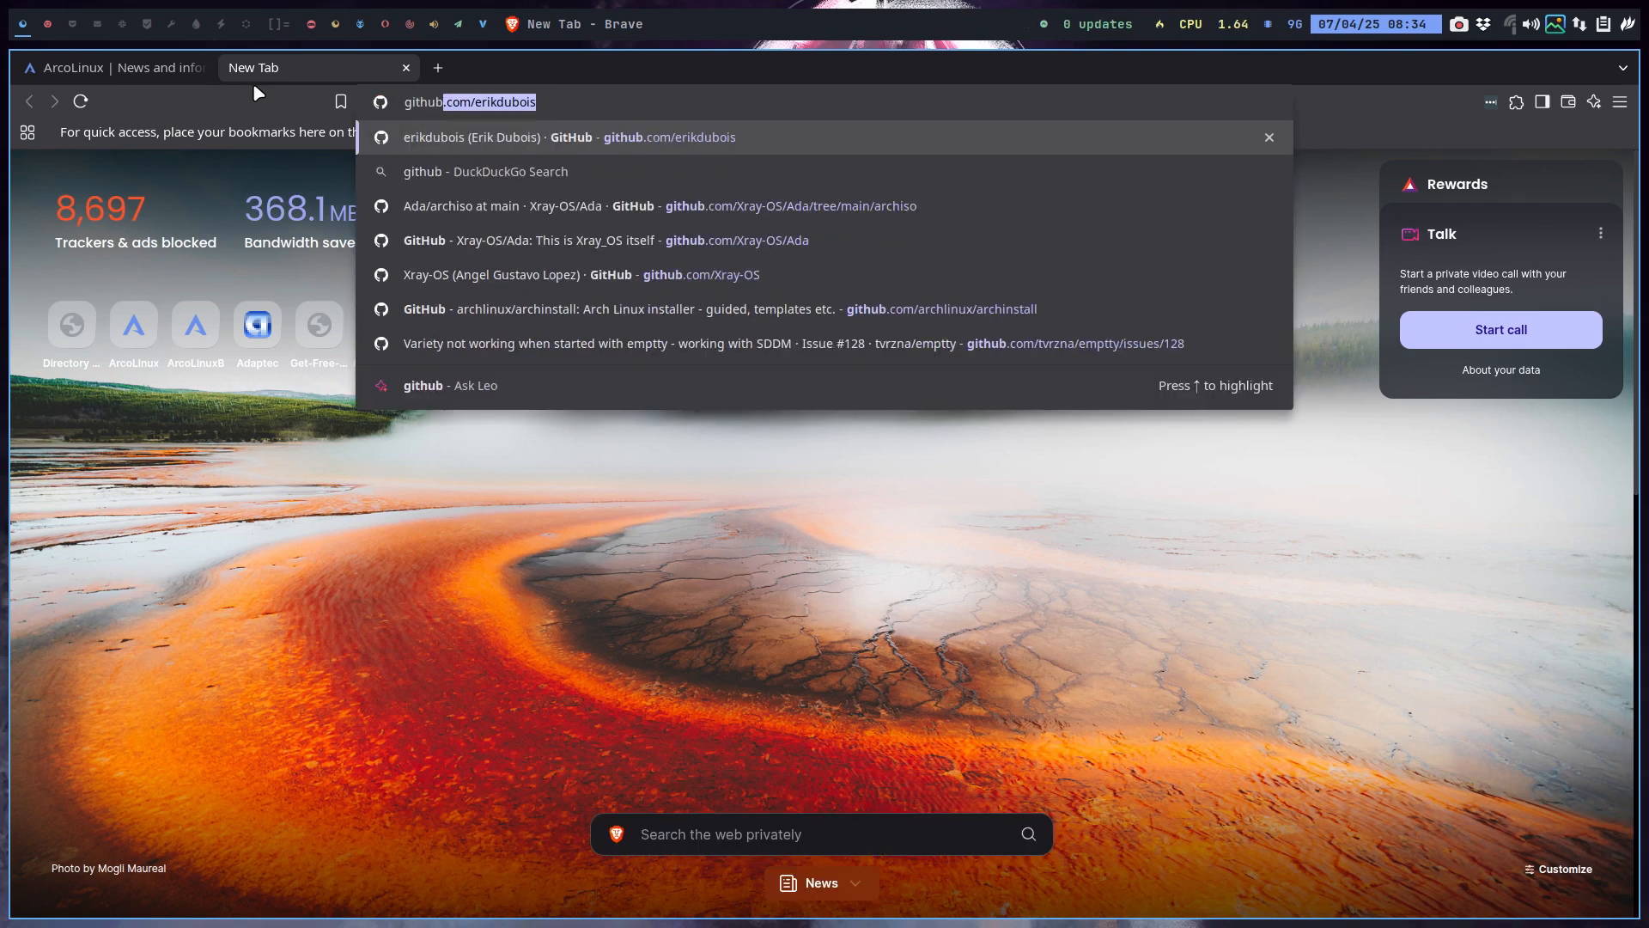
pyautogui.press('BackSpace')
pyautogui.write('.')
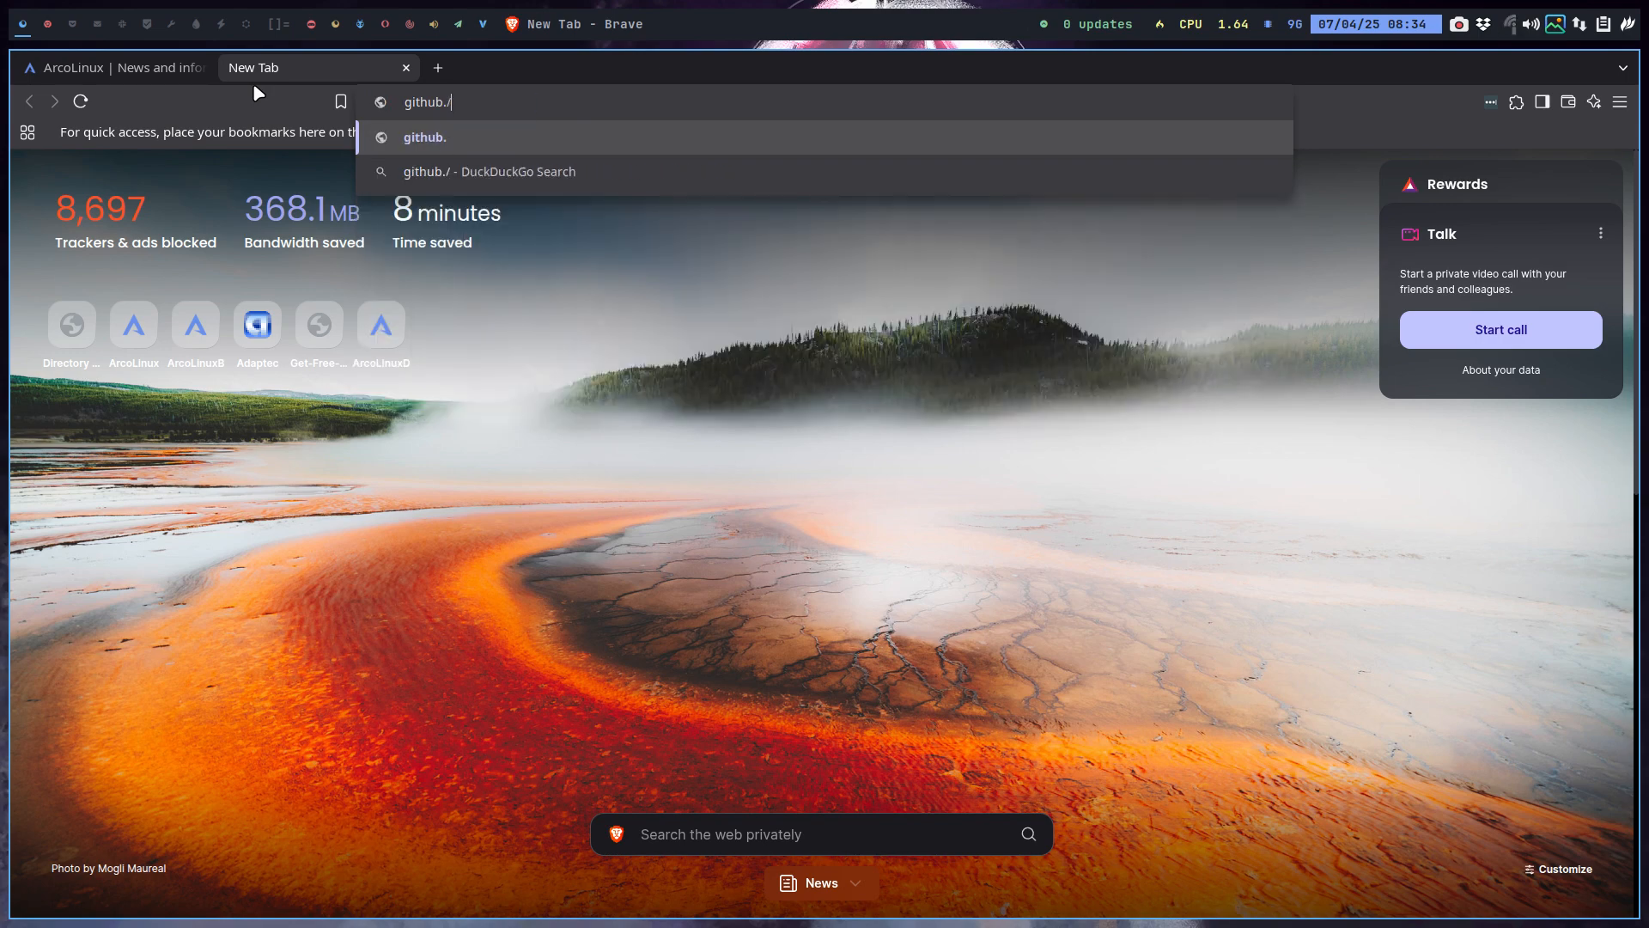
pyautogui.write('c')
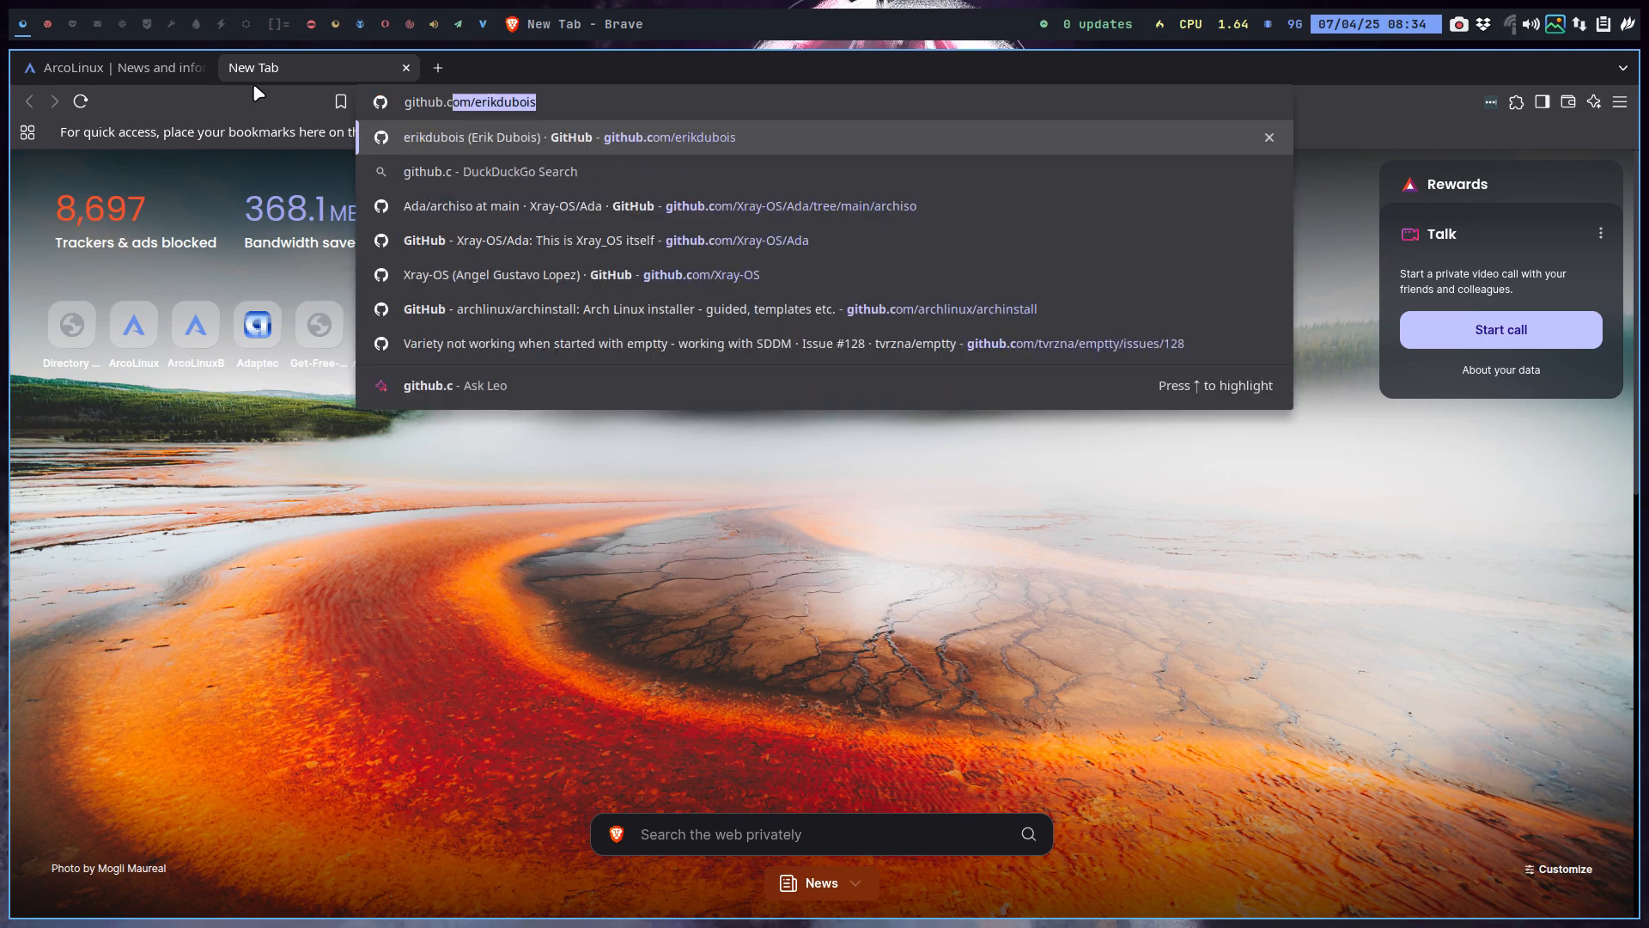
pyautogui.write('om/archlinux/archinstall0')
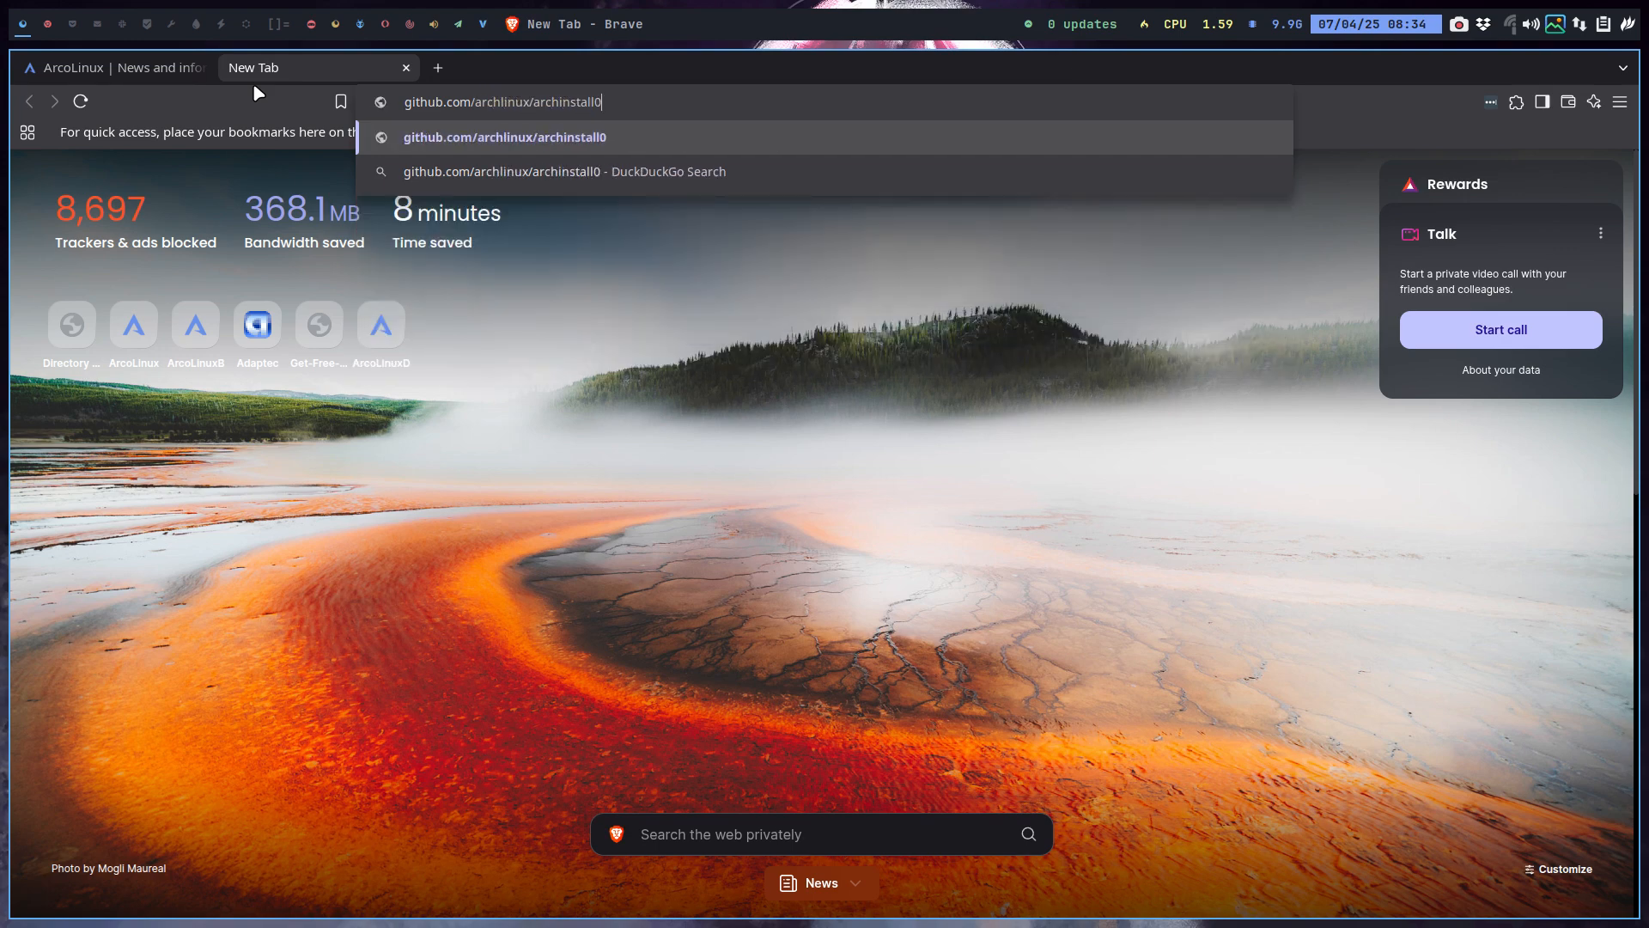
pyautogui.press('Return')
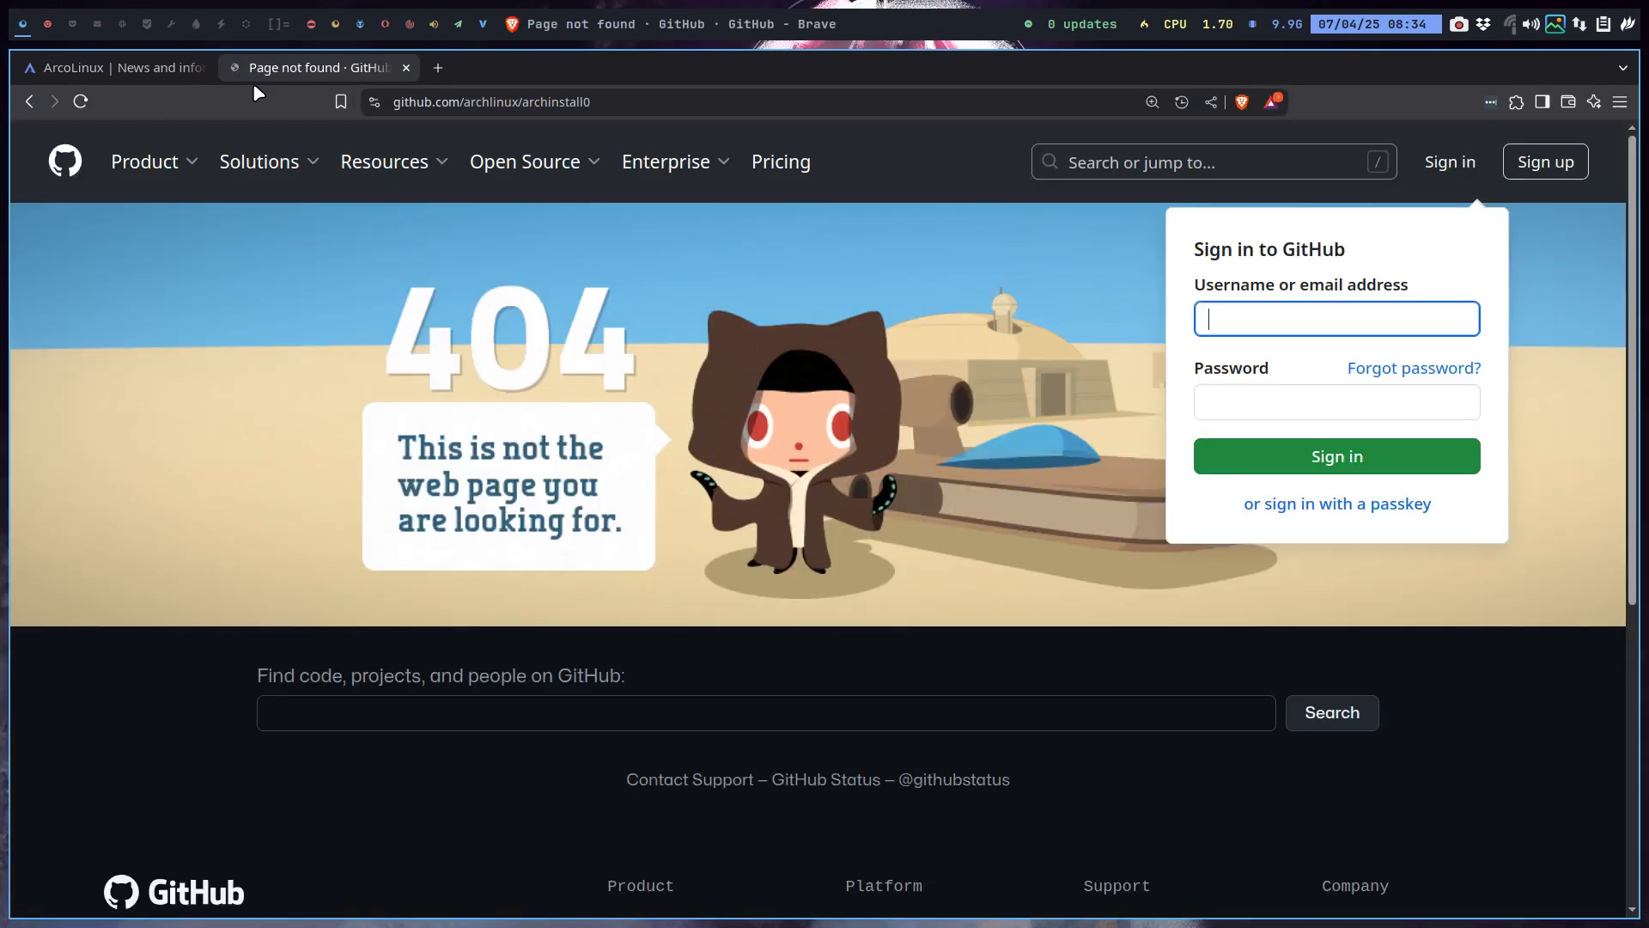
pyautogui.click(670, 101)
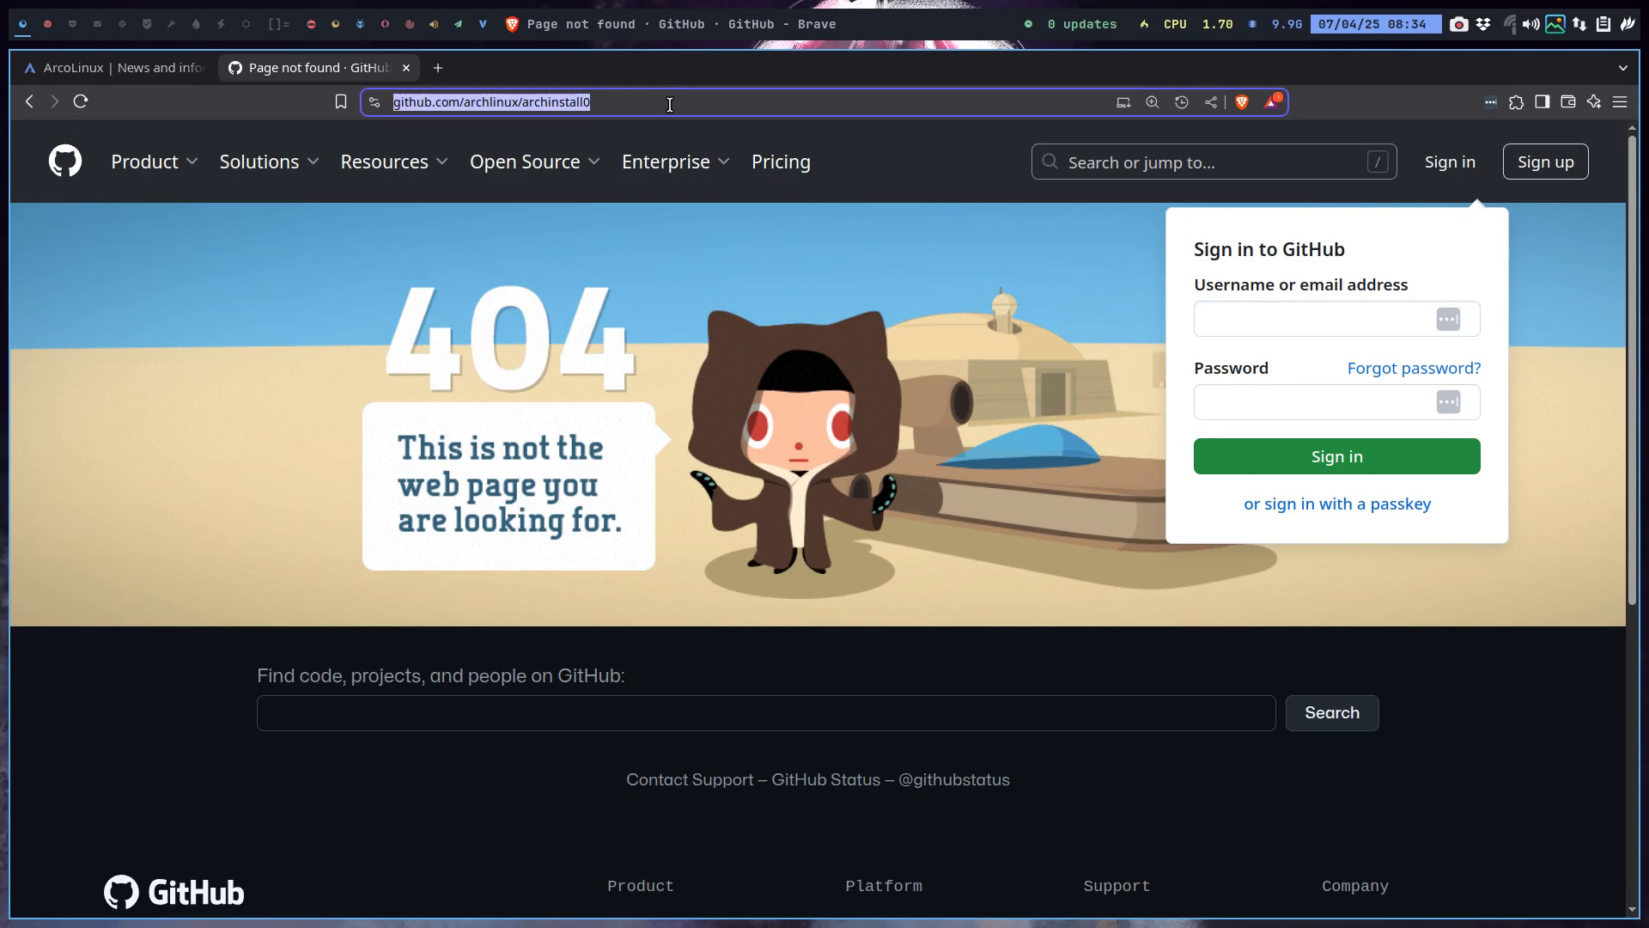
pyautogui.press('BackSpace')
pyautogui.press('Return')
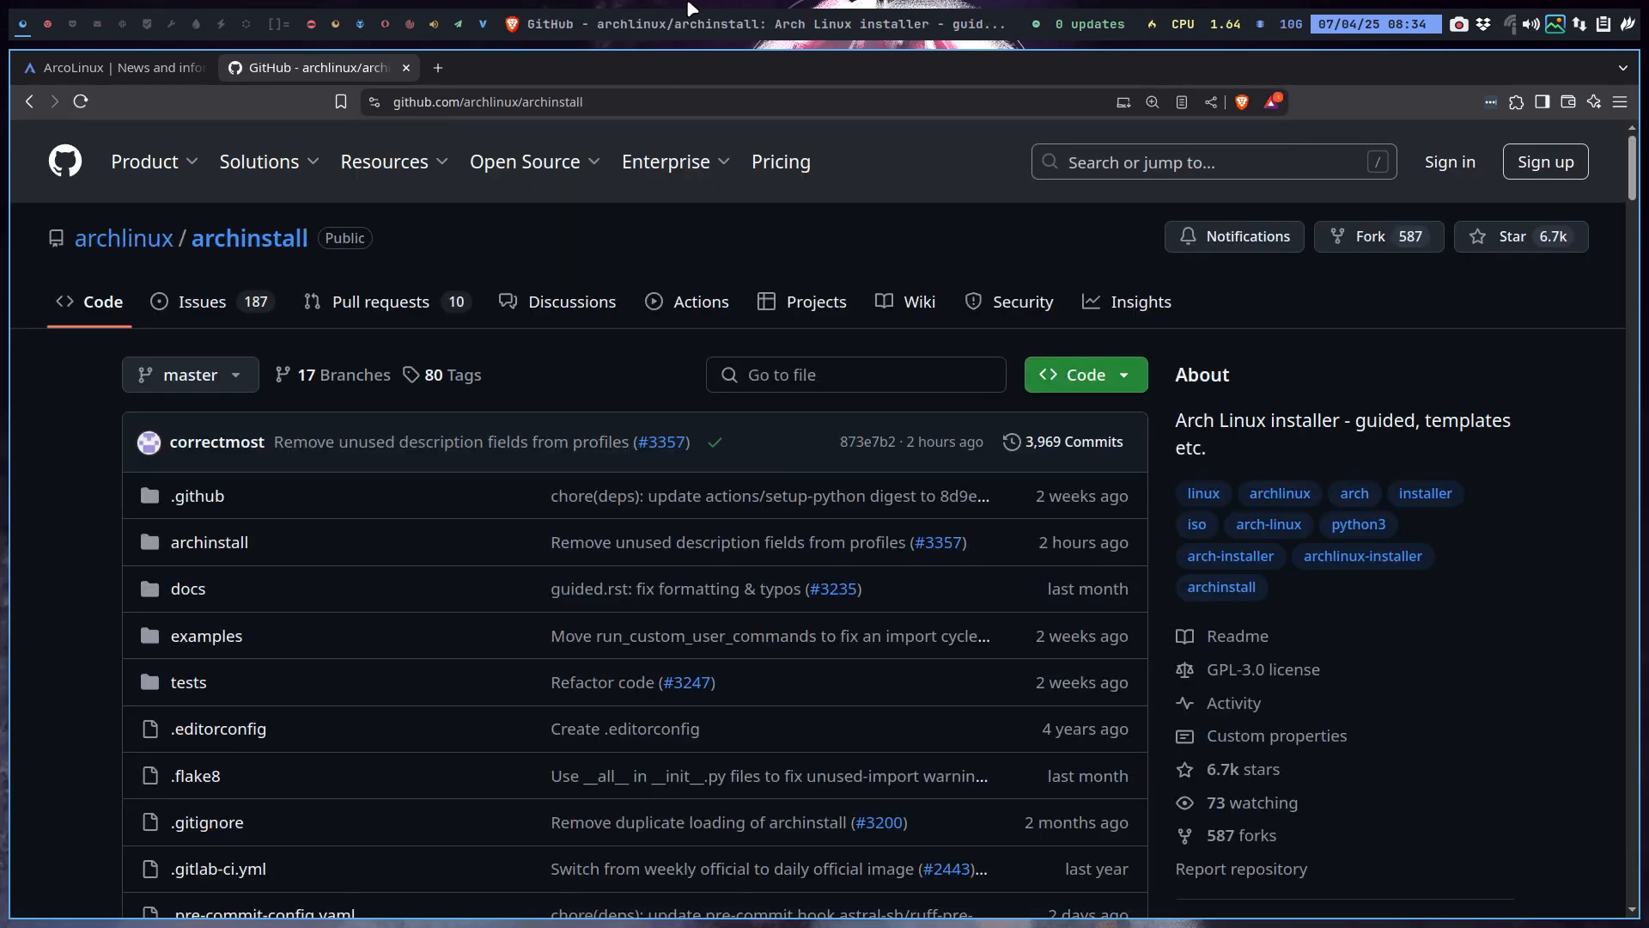
pyautogui.click(45, 35)
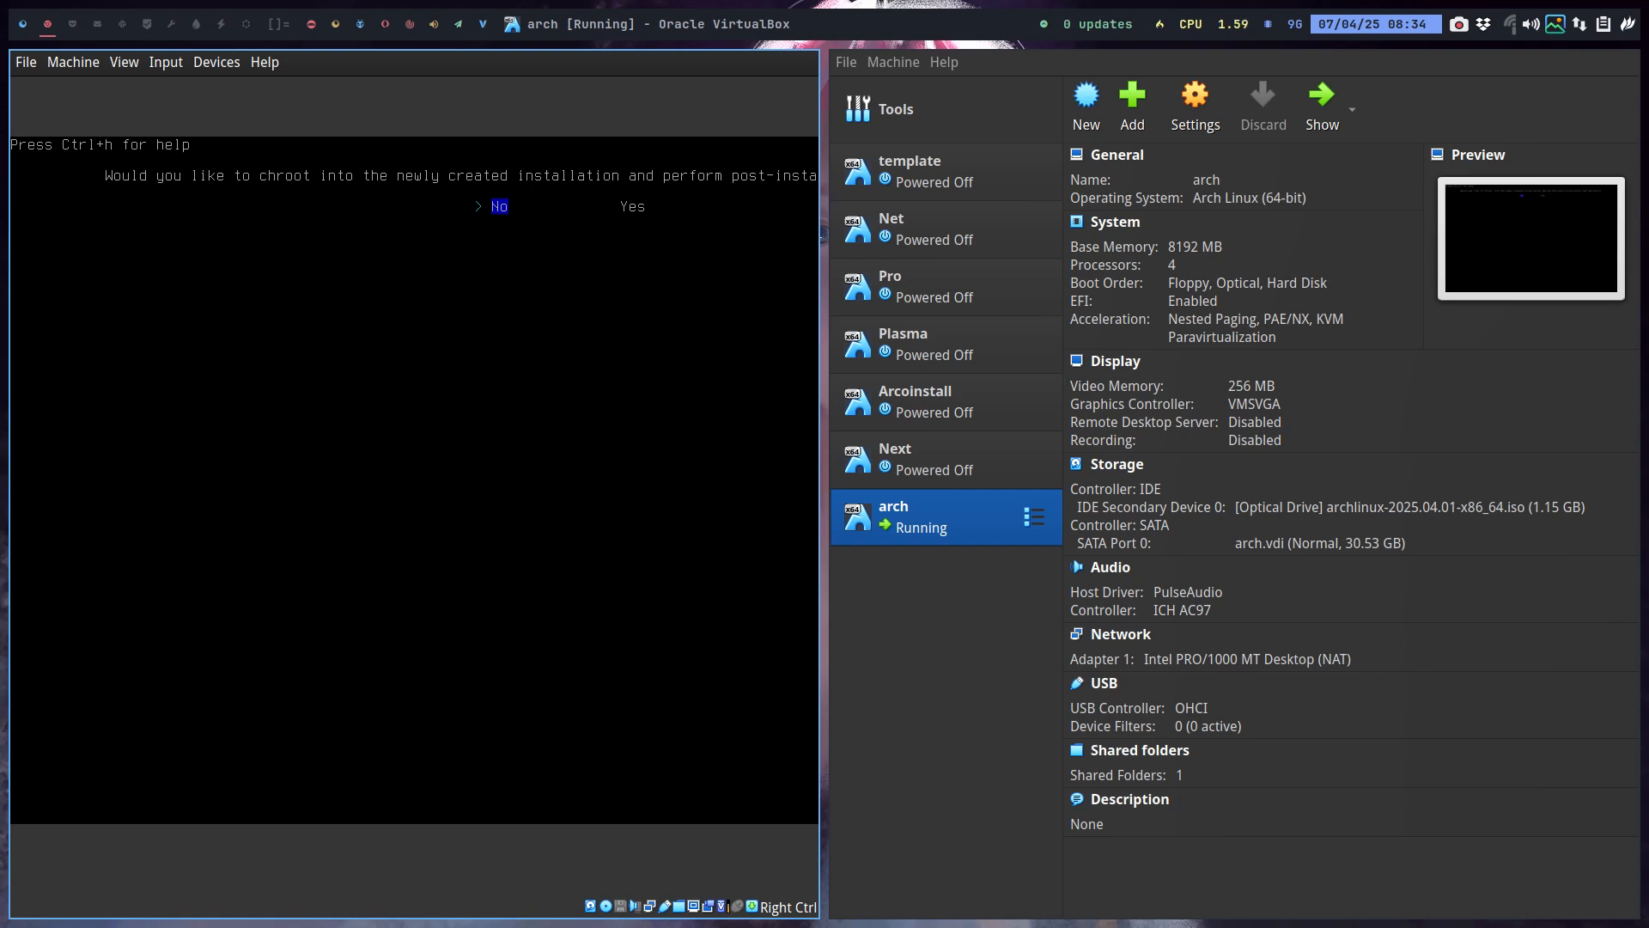
pyautogui.click(28, 29)
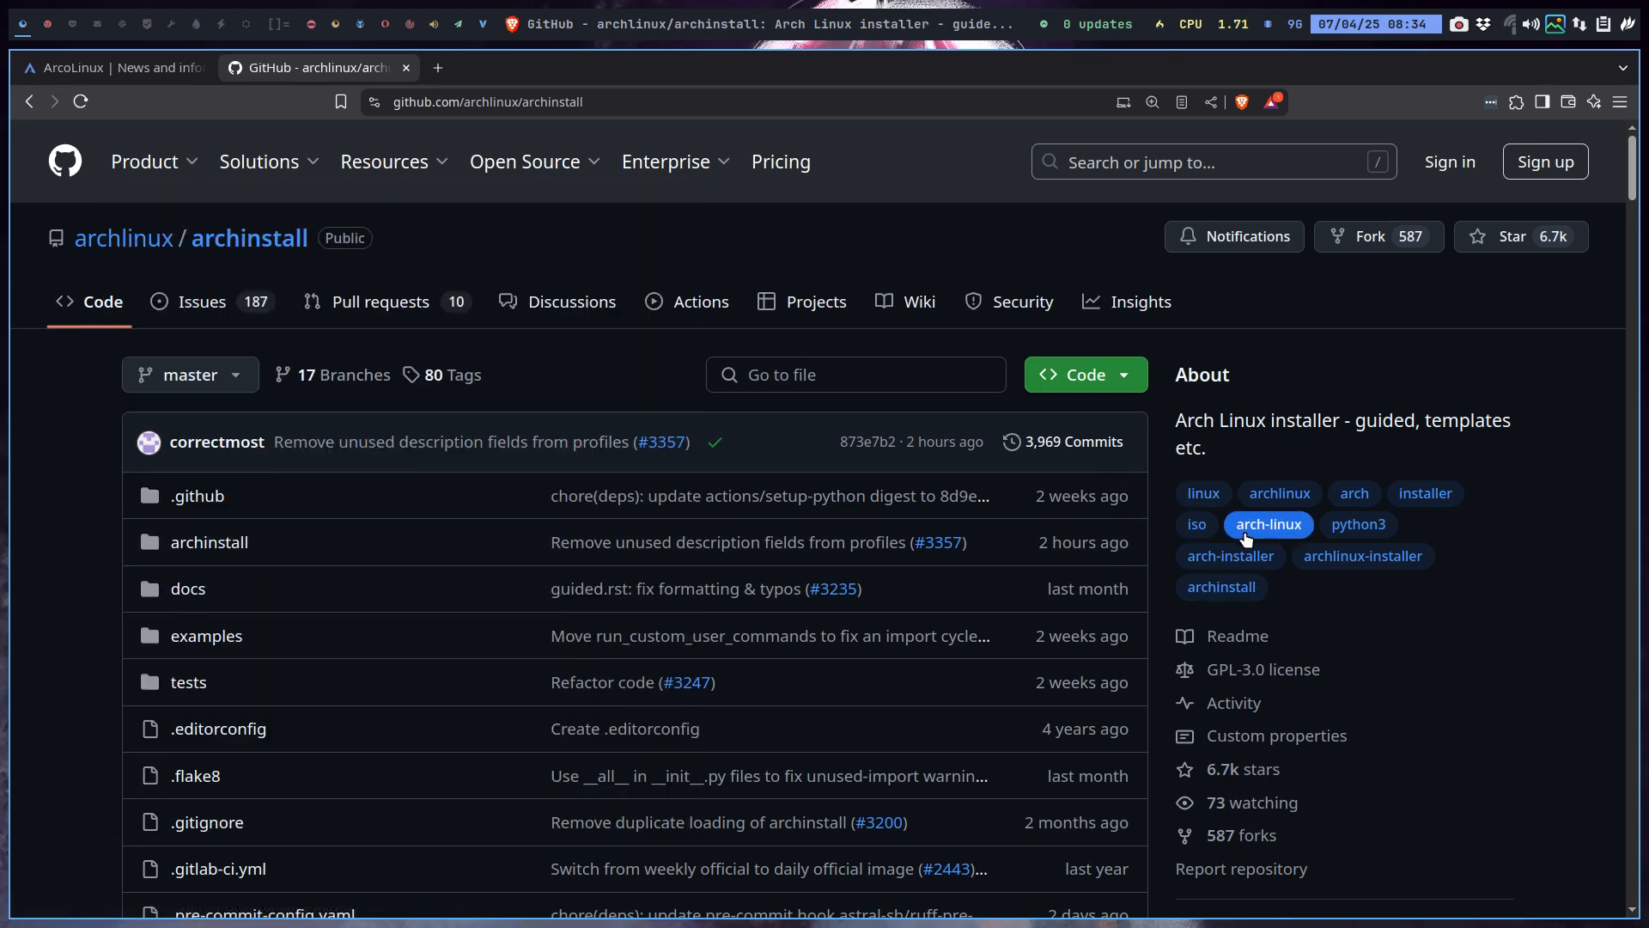
# View the archinstall repository's Pulse page and scroll through its merged pull requests.
pyautogui.click(1141, 302)
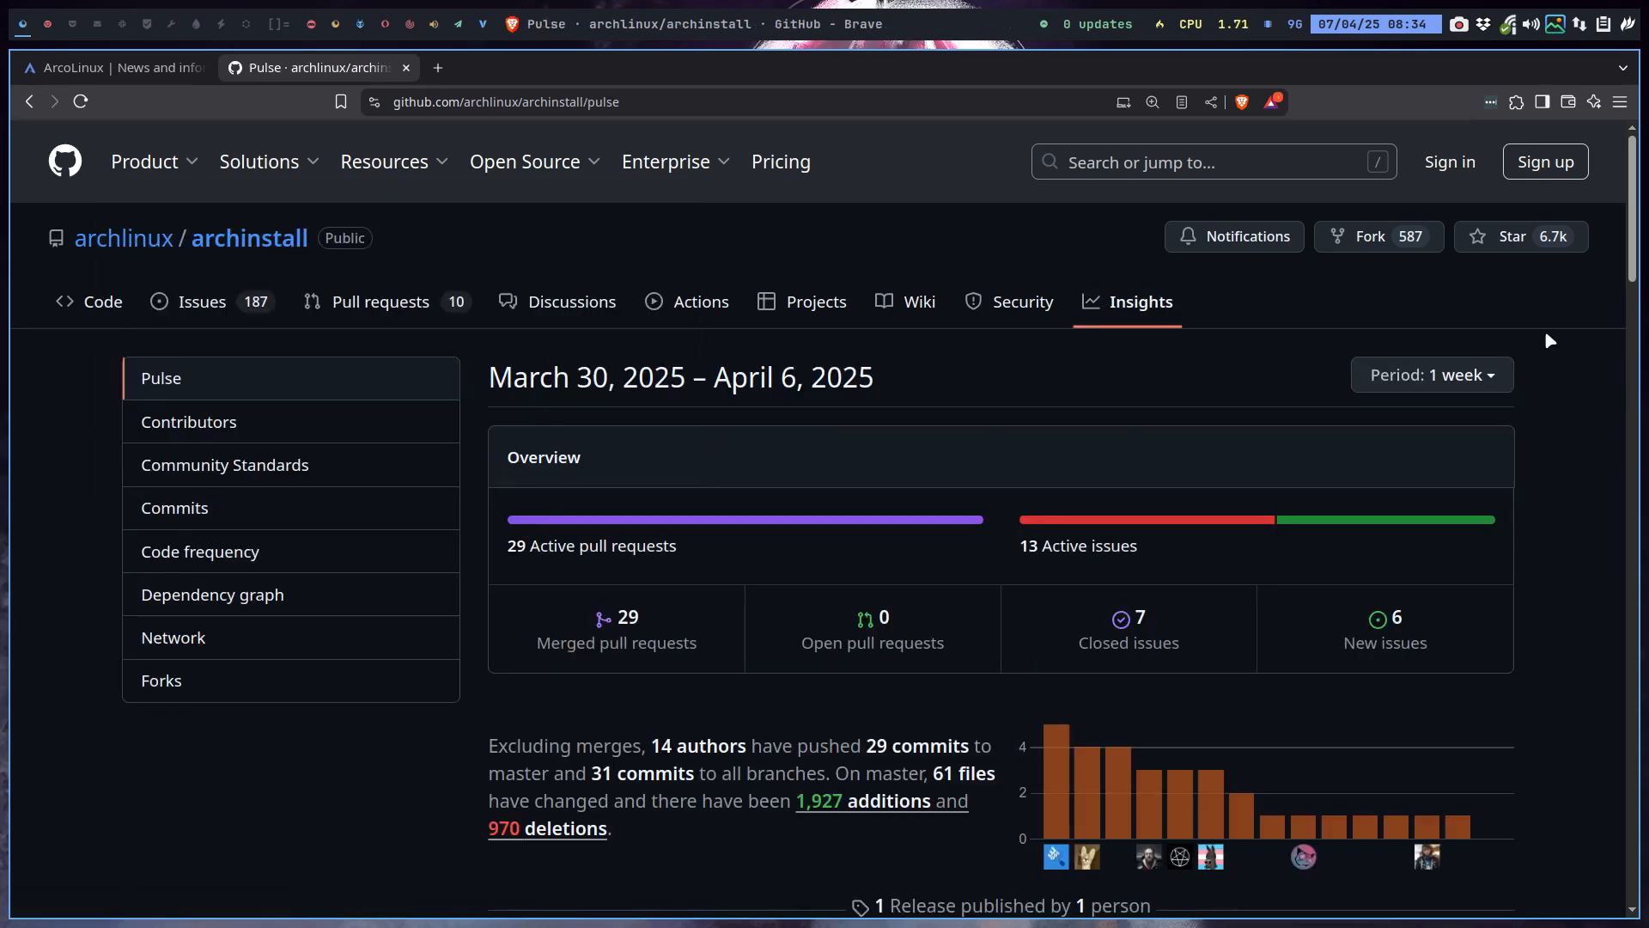
pyautogui.scroll(-4, 1367, 688)
pyautogui.scroll(-4, 1355, 683)
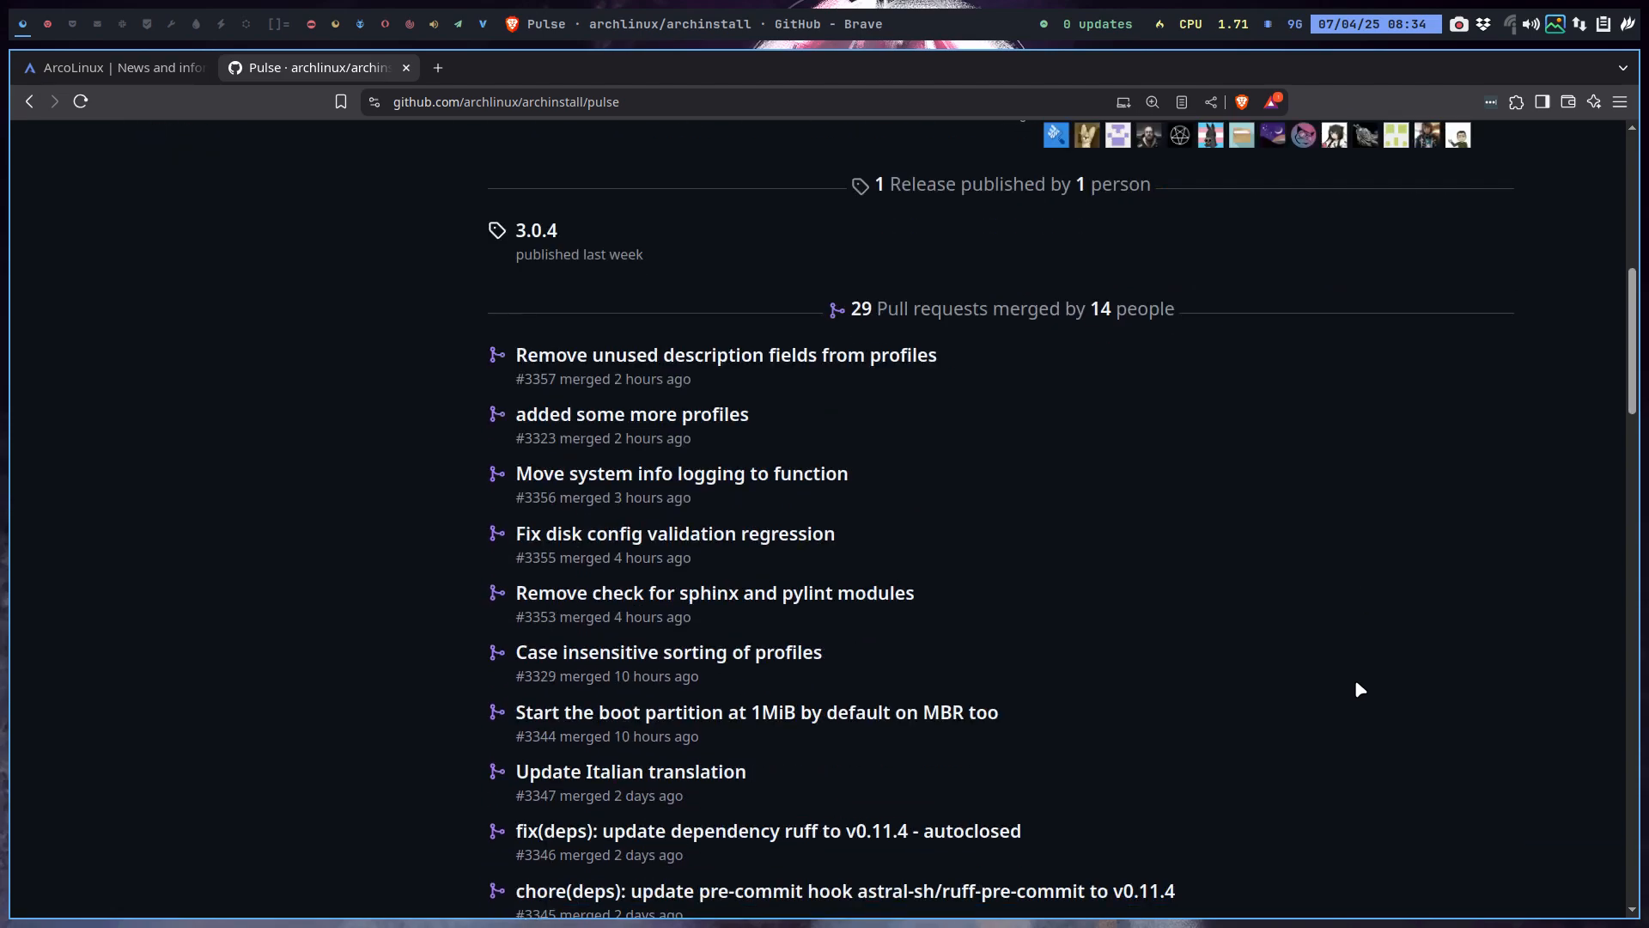
pyautogui.scroll(7, 1353, 682)
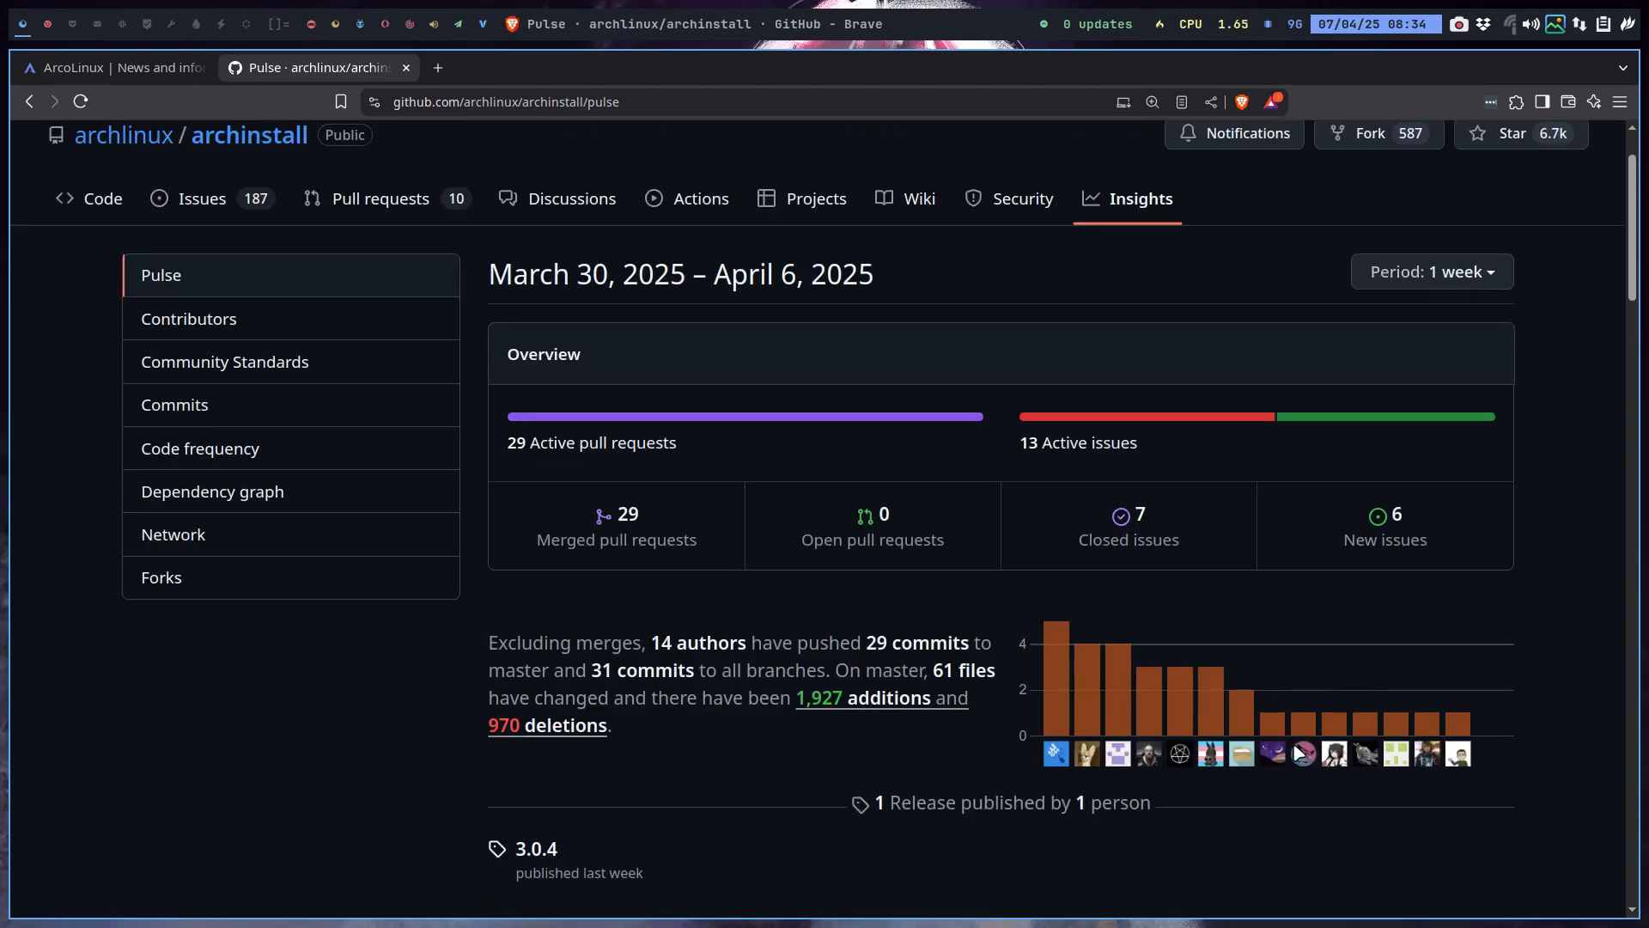
pyautogui.moveTo(1459, 755)
# Open a new tab, then go back to the arcolinux.info tab.
pyautogui.click(437, 67)
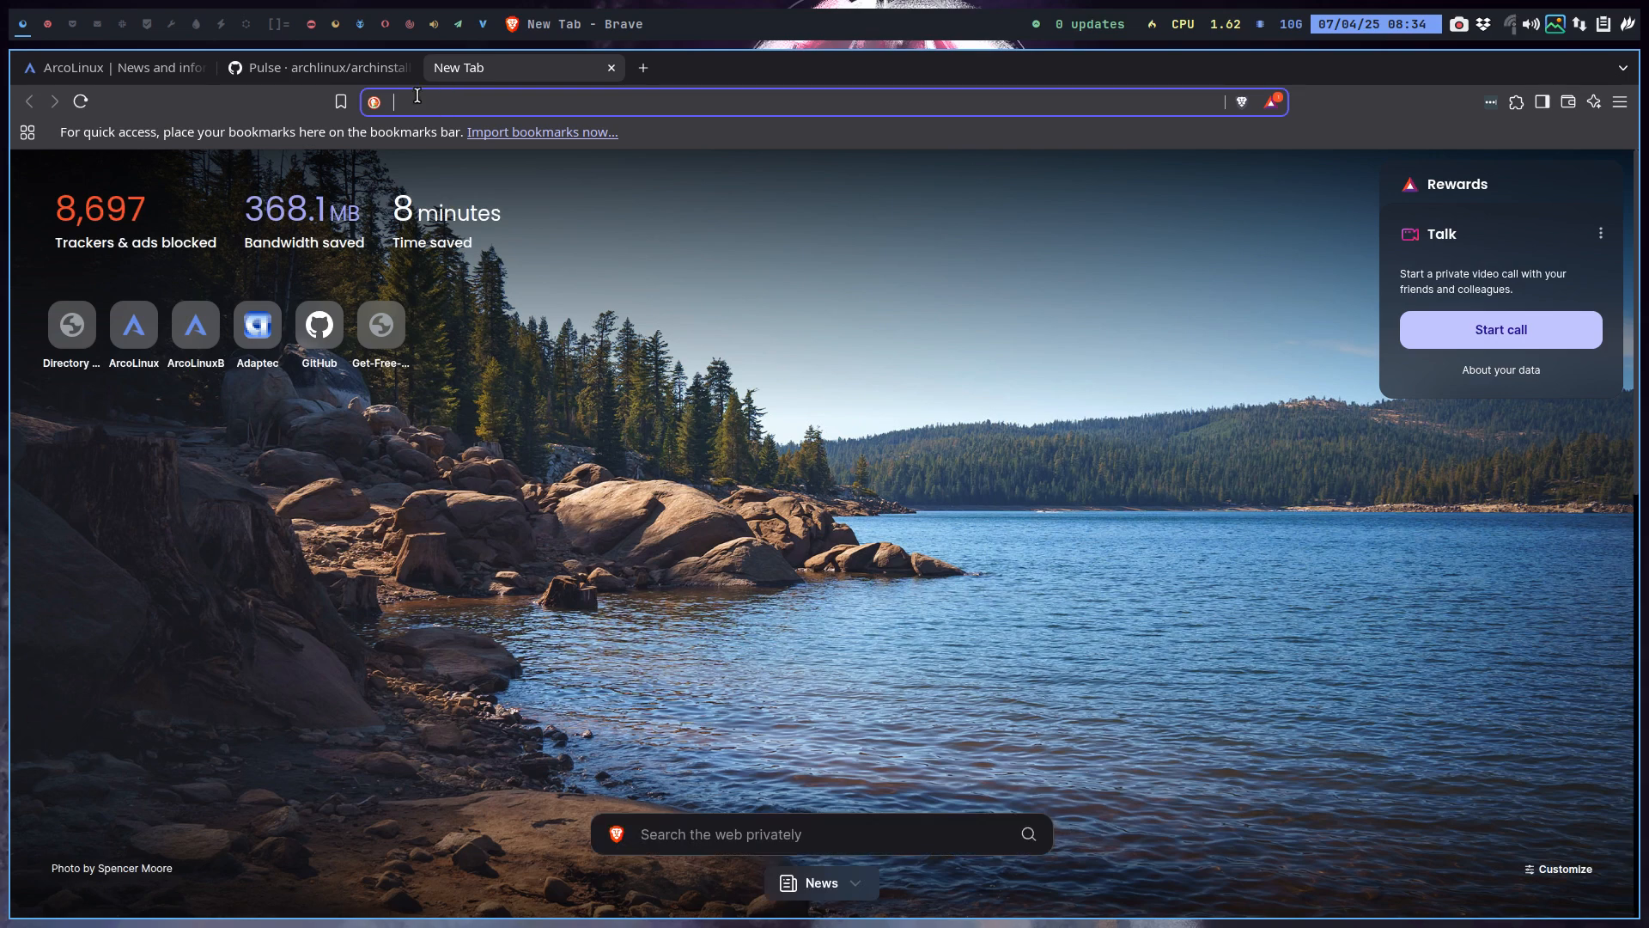
pyautogui.click(378, 68)
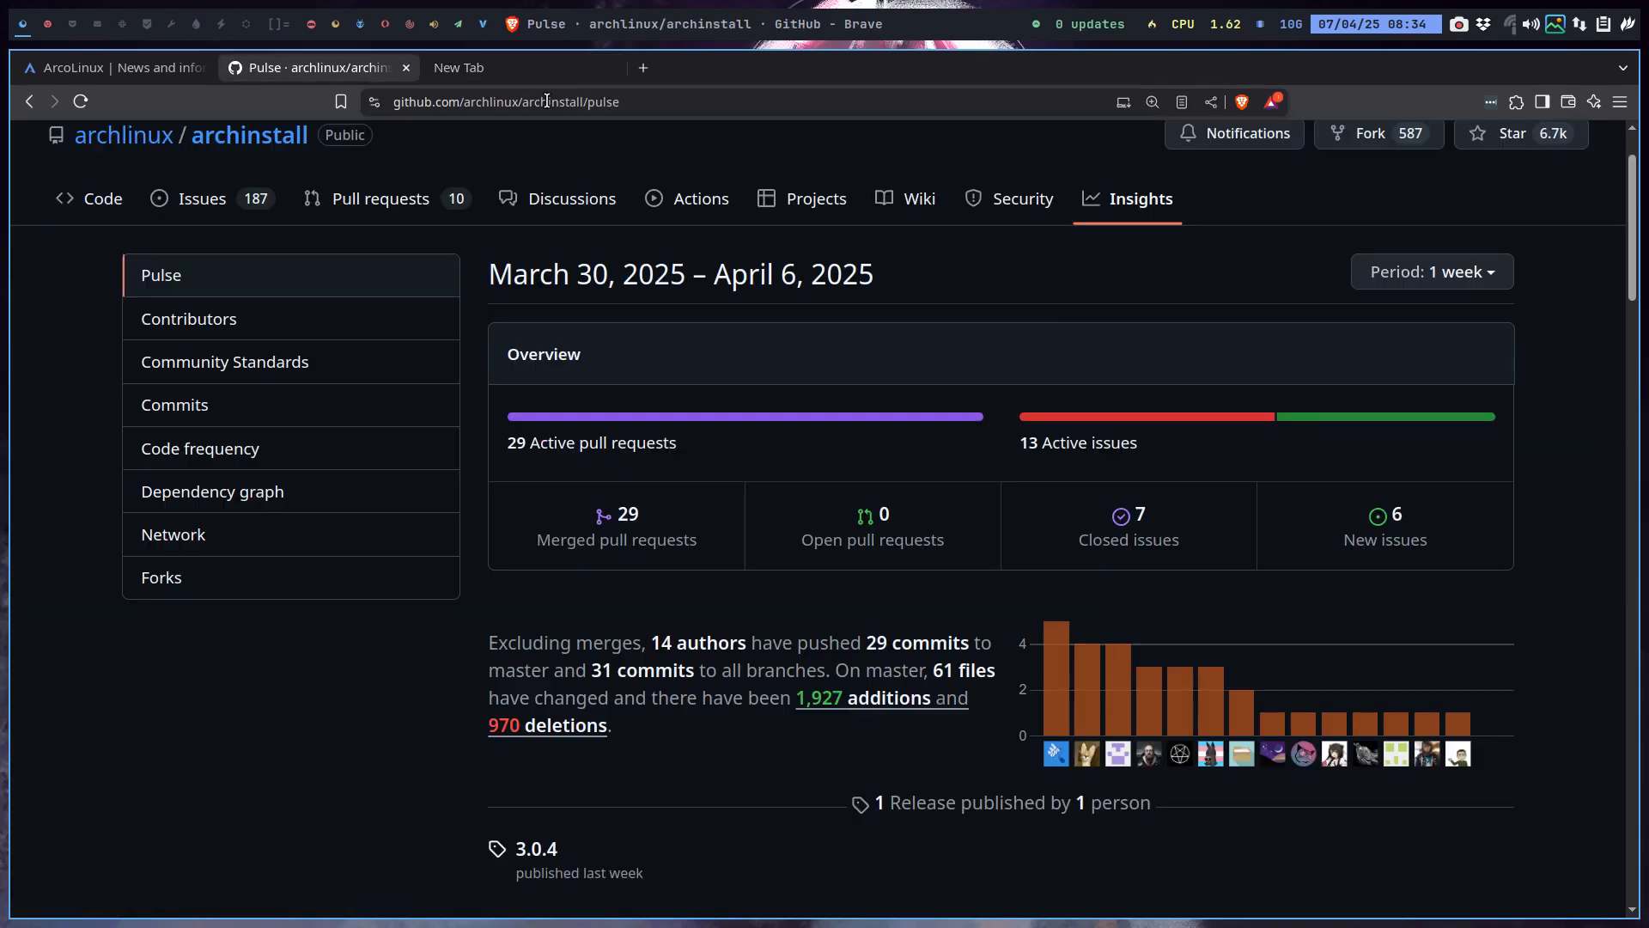
pyautogui.click(166, 70)
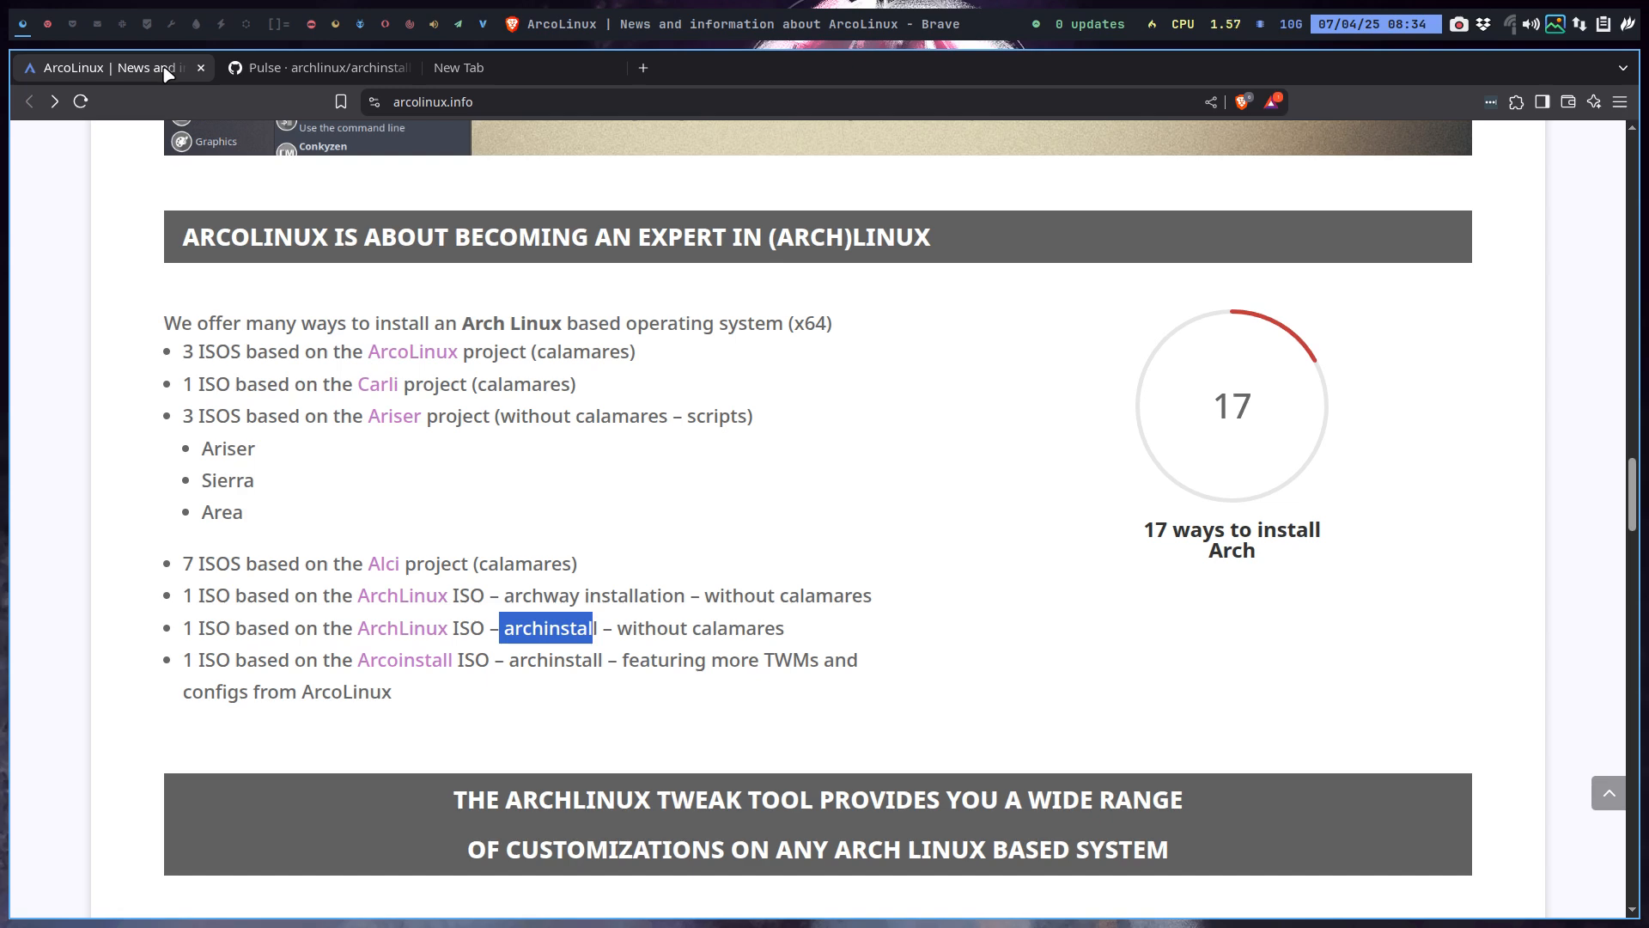
# Browse the Arcoinstall GitHub repo to archinstall/default_profiles/desktops, then return to VirtualBox.
pyautogui.click(408, 669)
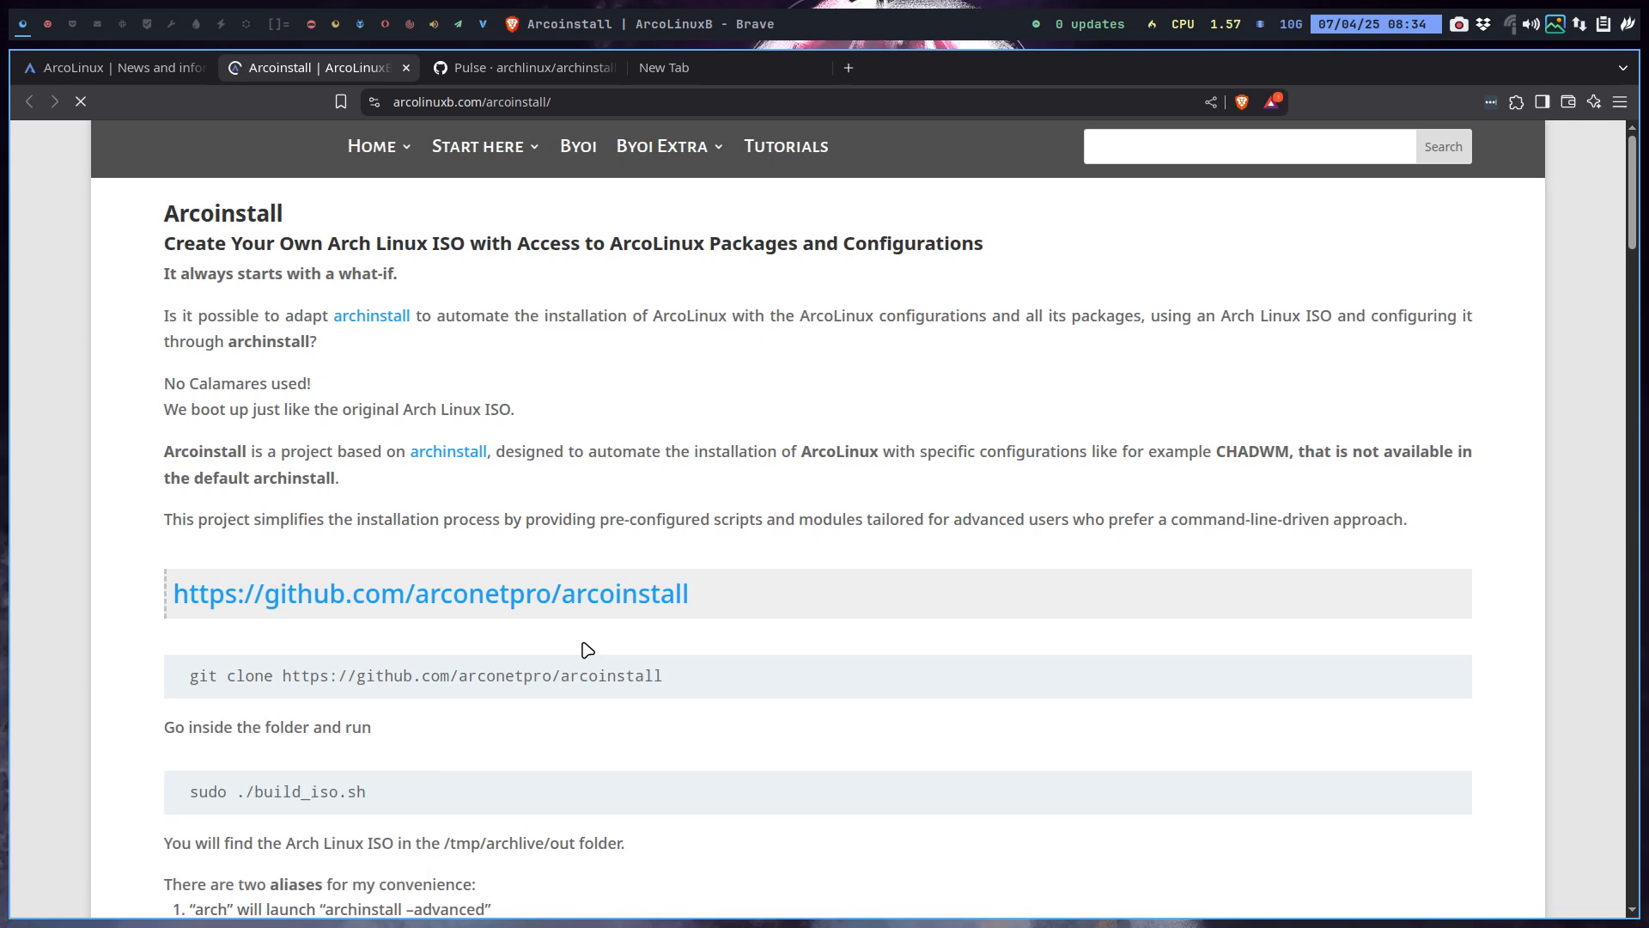
pyautogui.click(417, 595)
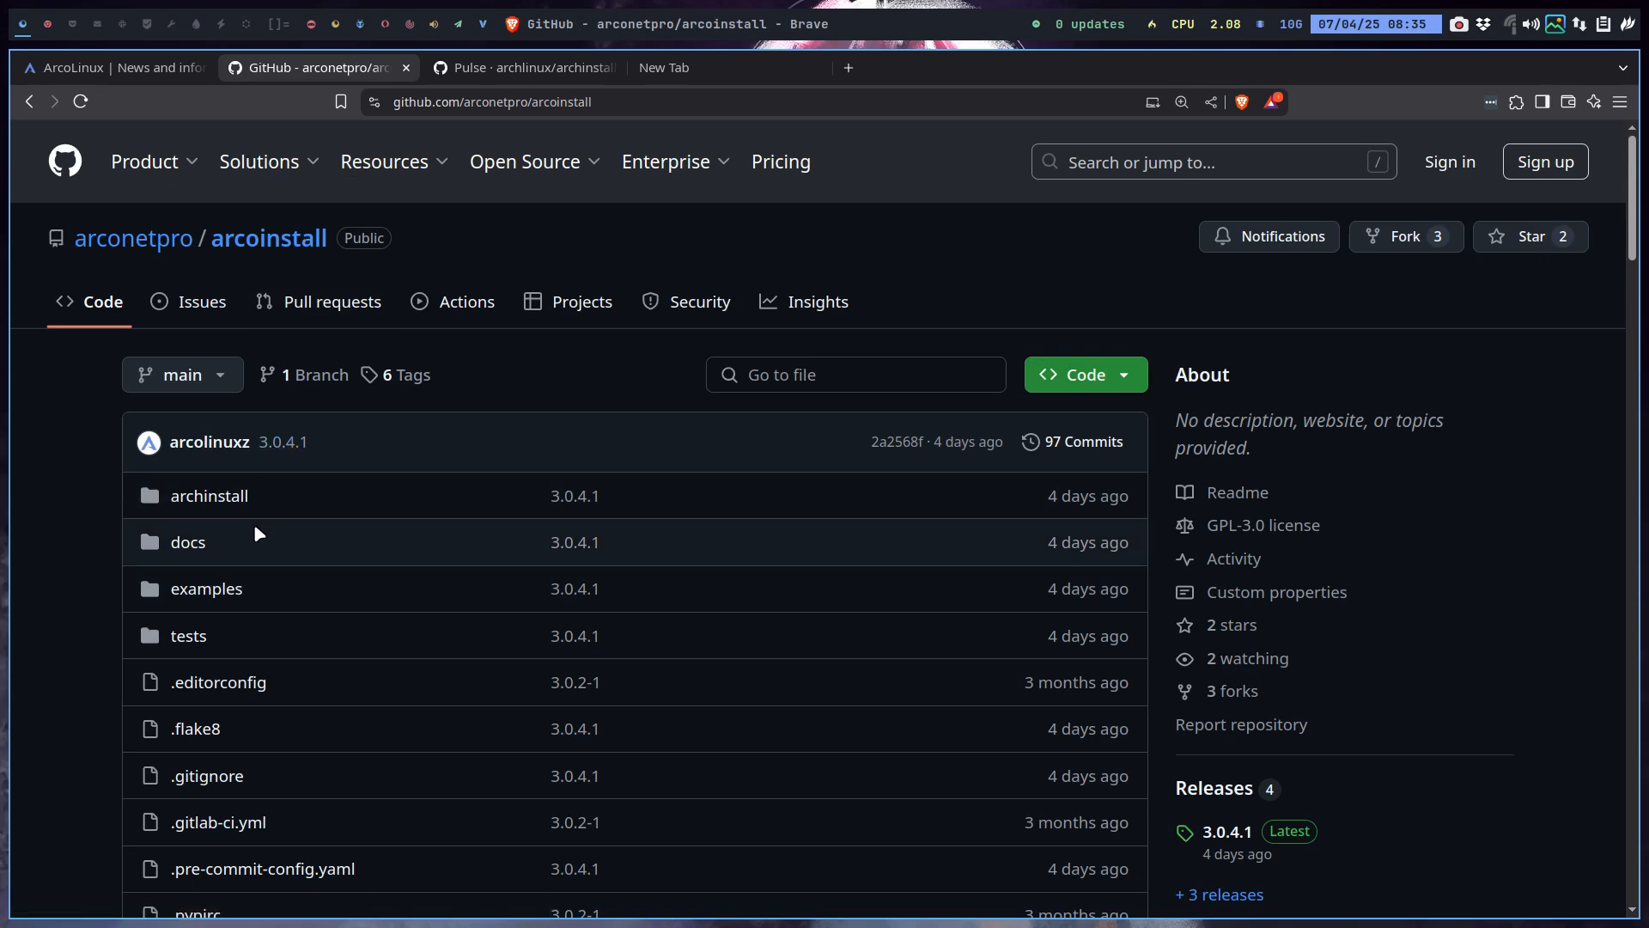
pyautogui.click(208, 497)
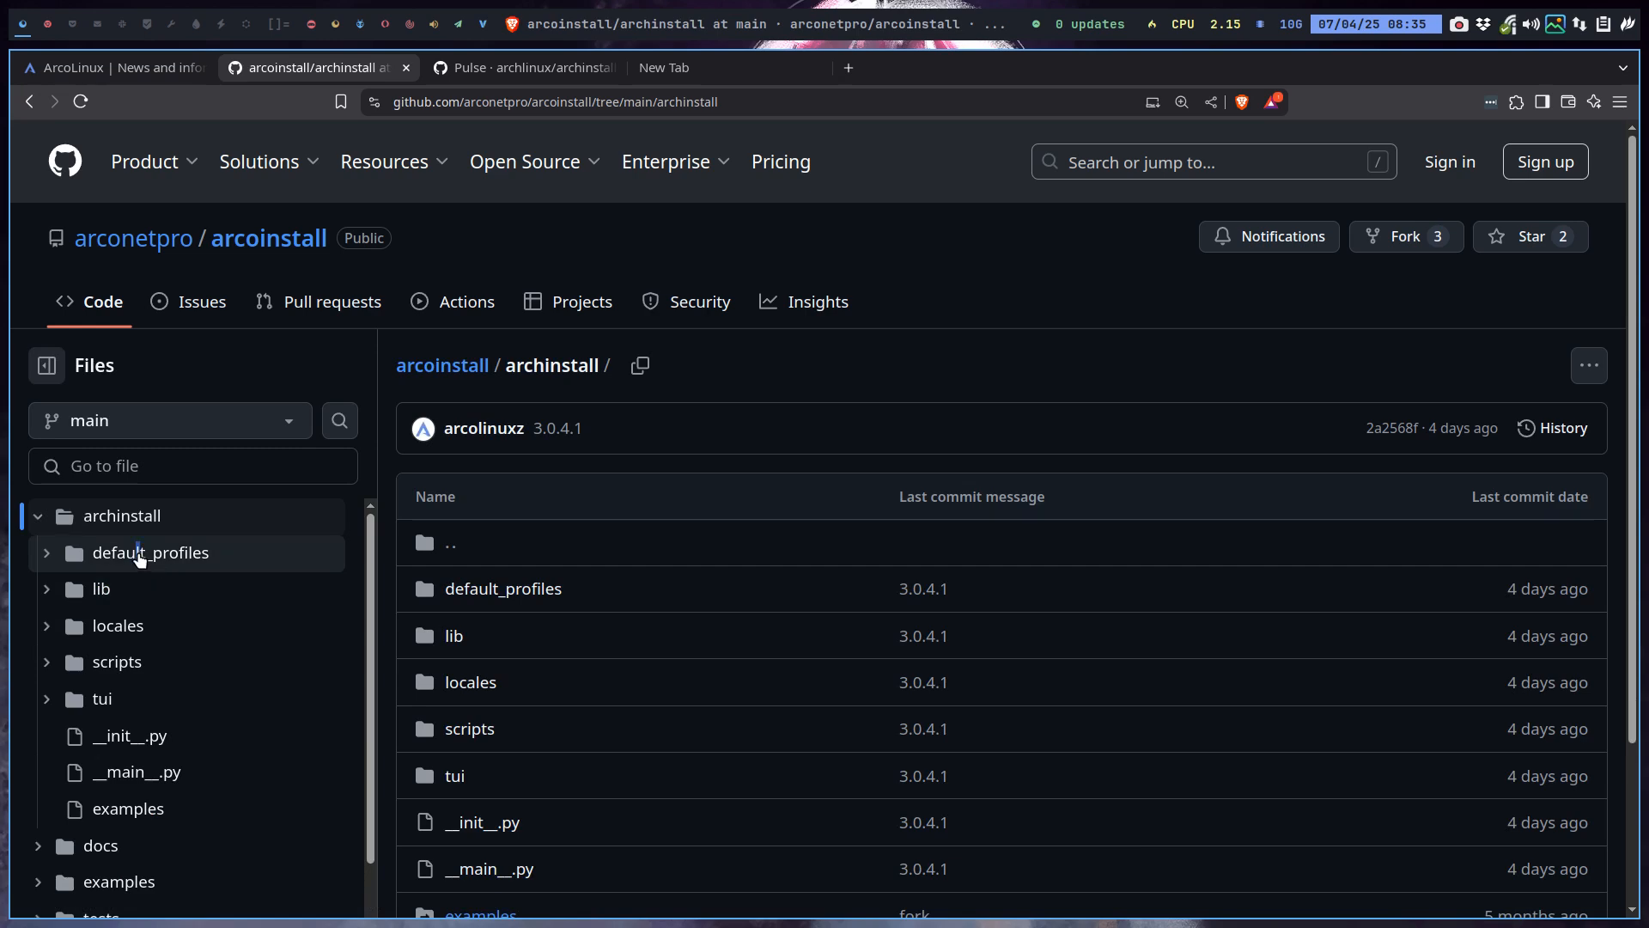
pyautogui.click(140, 554)
pyautogui.click(292, 637)
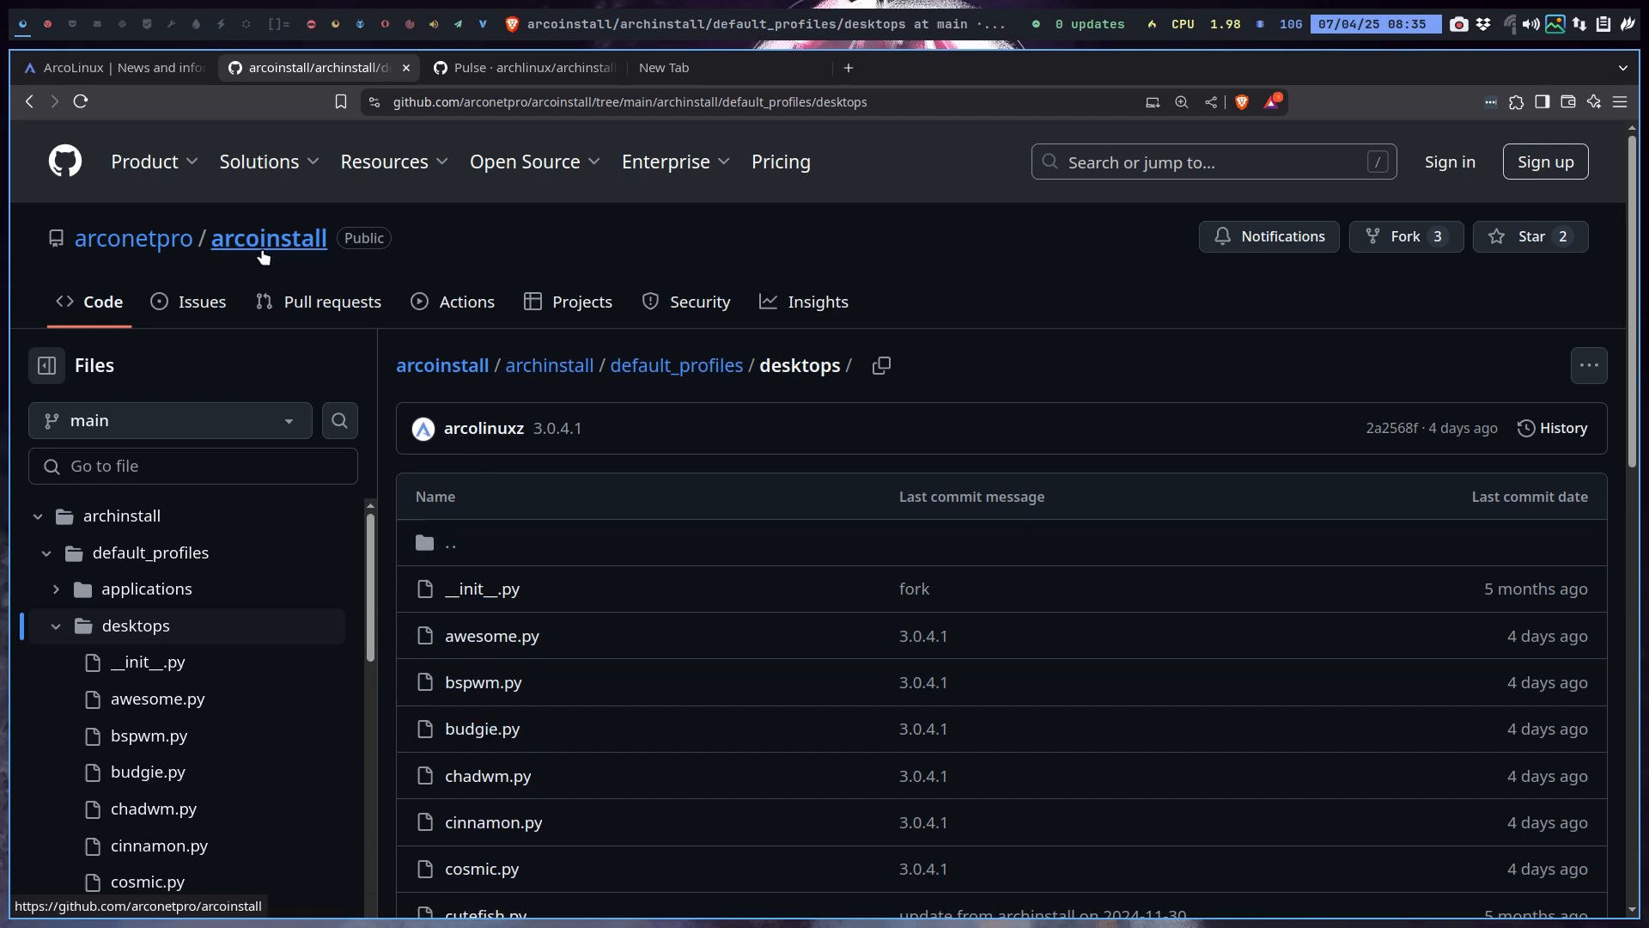
pyautogui.click(54, 16)
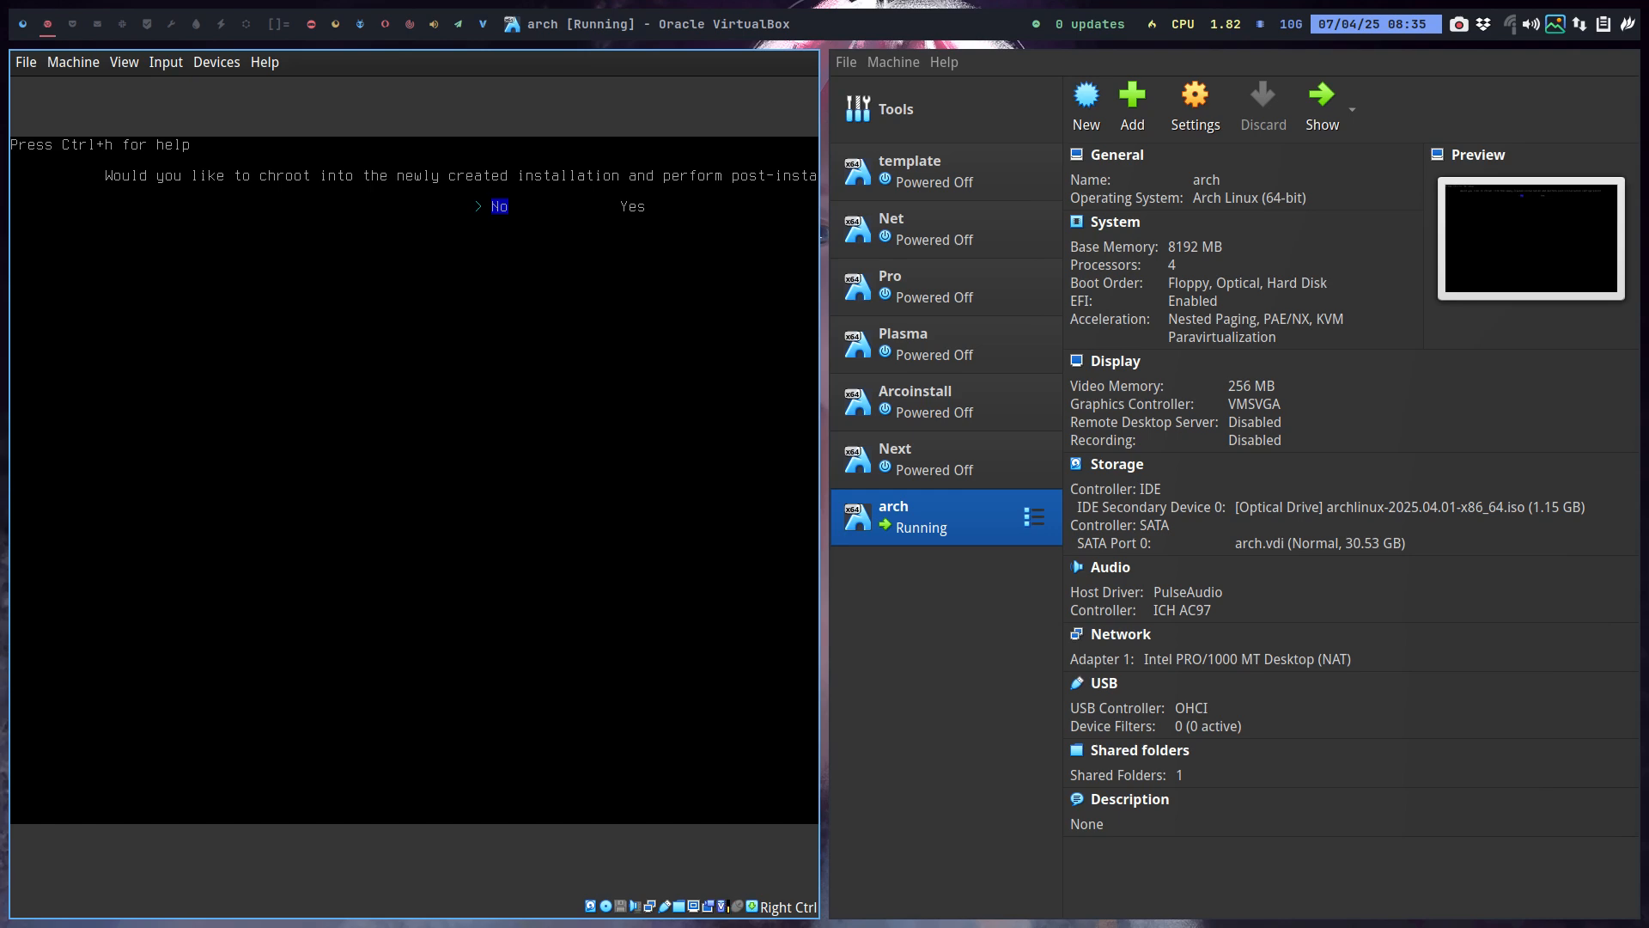
# Decline chrooting into the new install and reboot the VM to its boot menu.
pyautogui.press('Control_R+f')
pyautogui.press('Return')
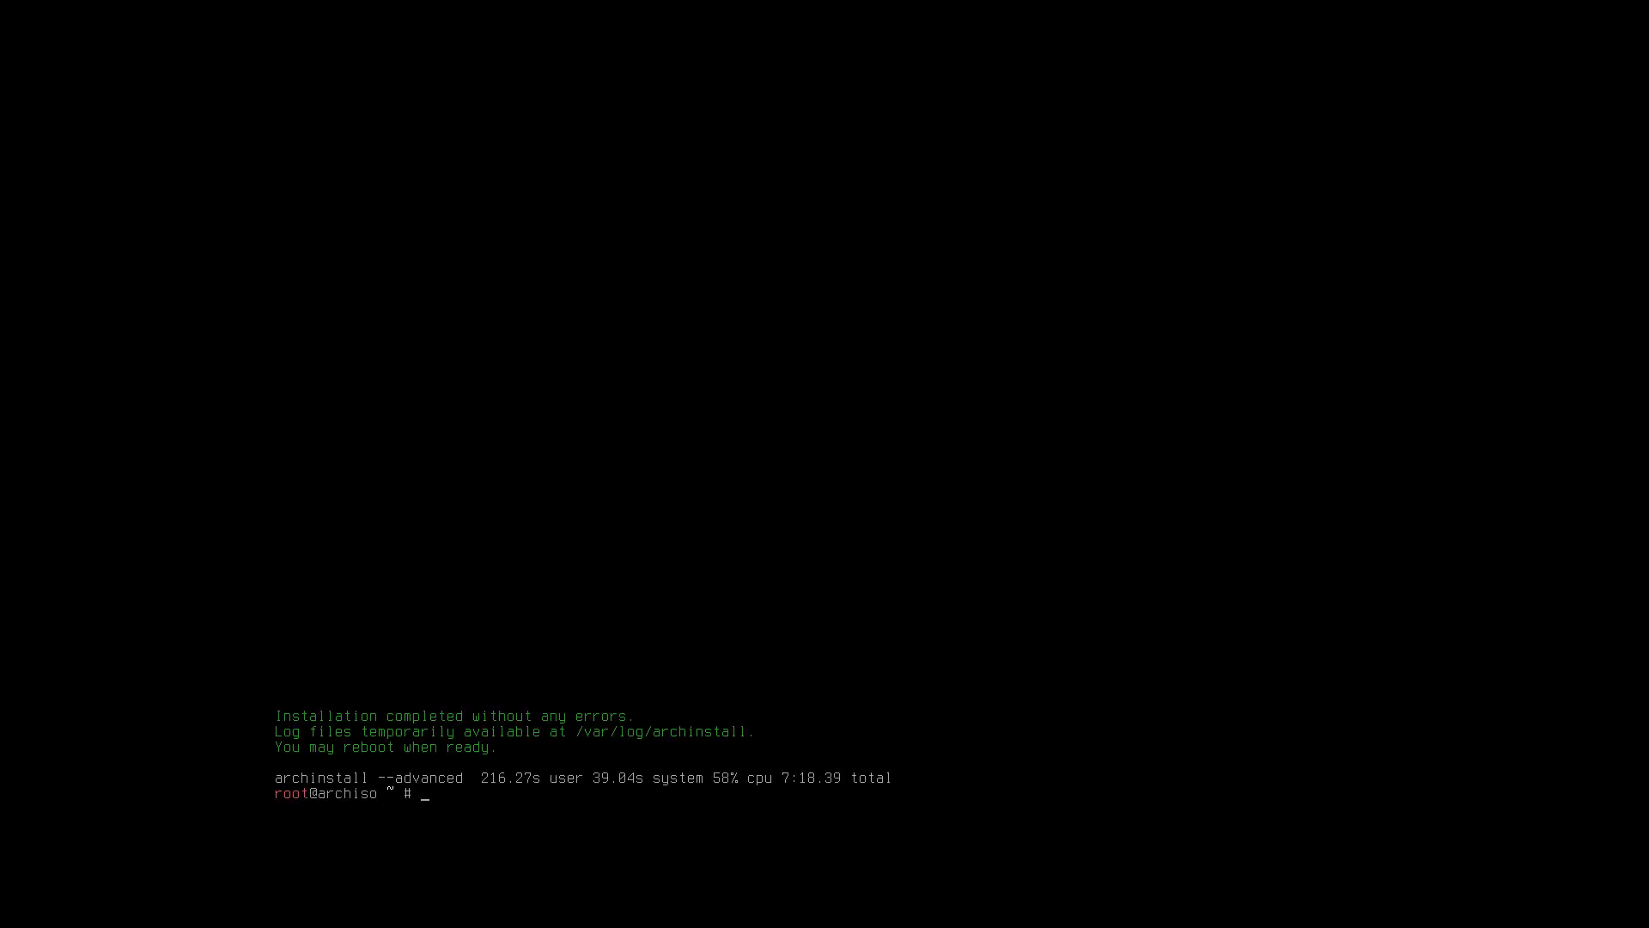
pyautogui.write('reboot')
pyautogui.press('Return')
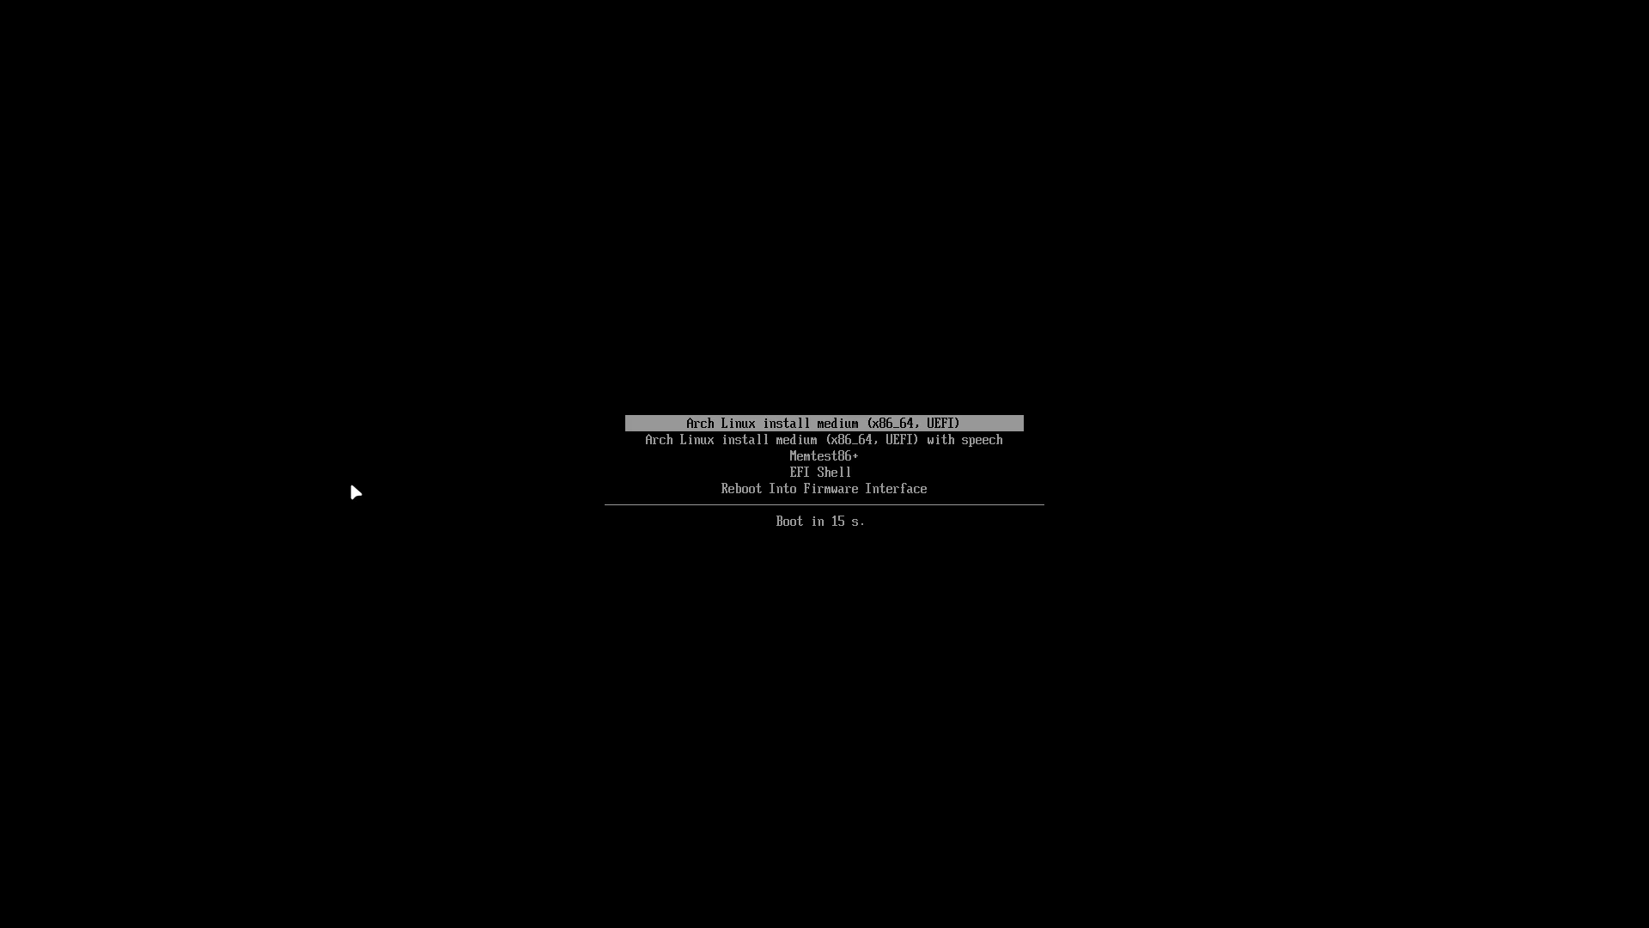
pyautogui.press('Down')
pyautogui.press('Down')
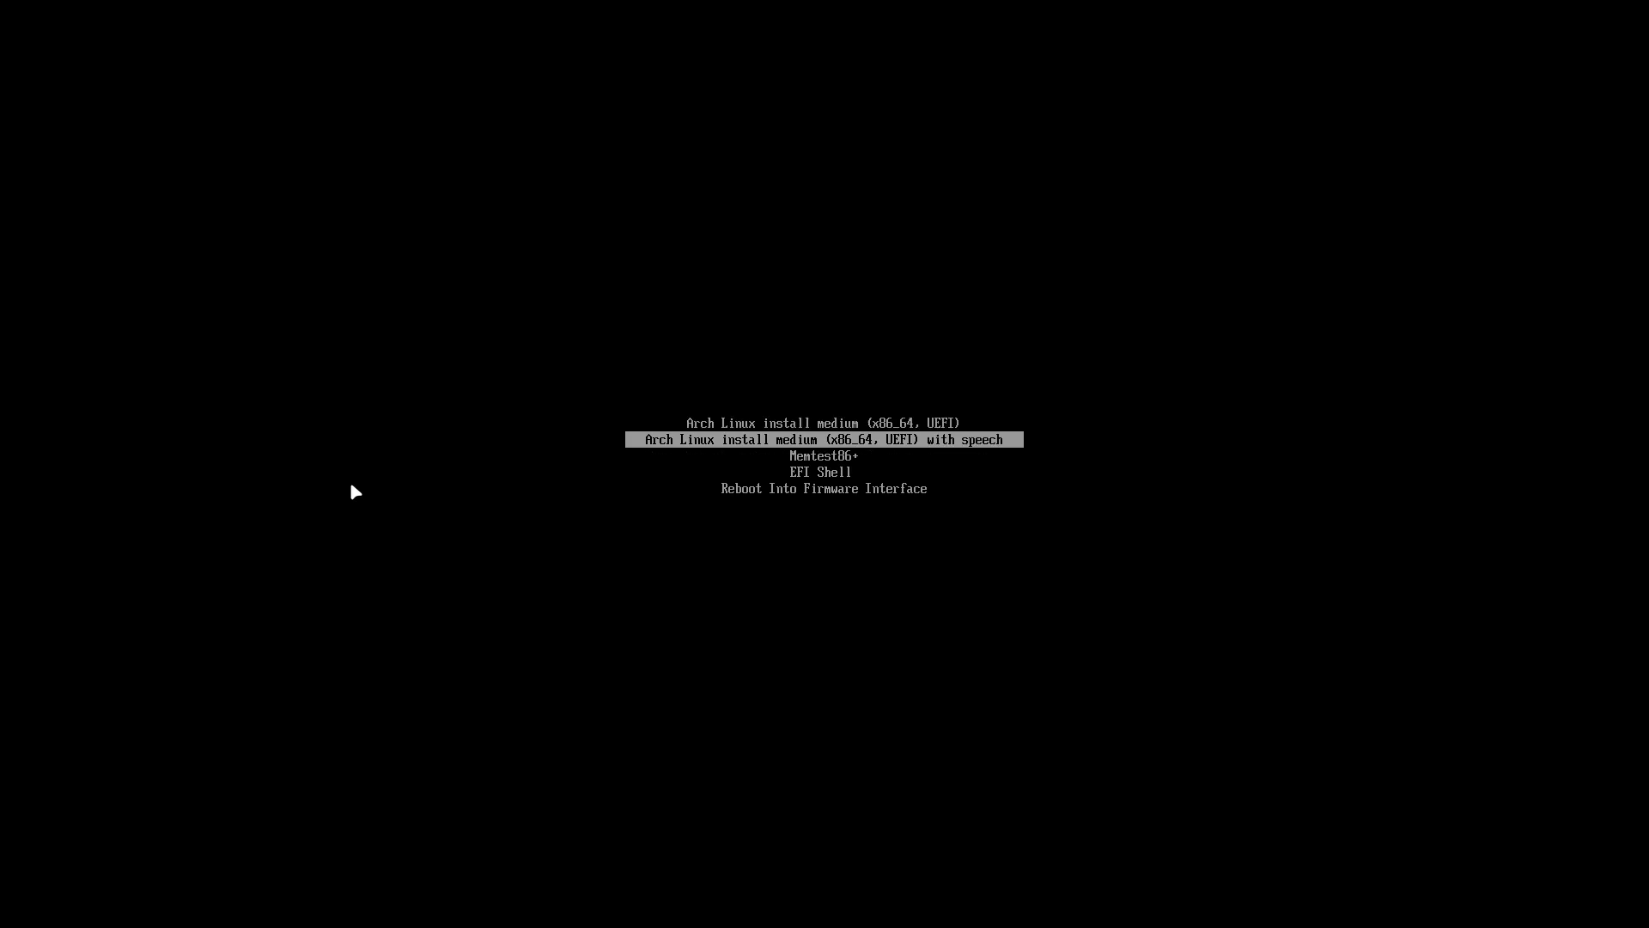
pyautogui.press('Down')
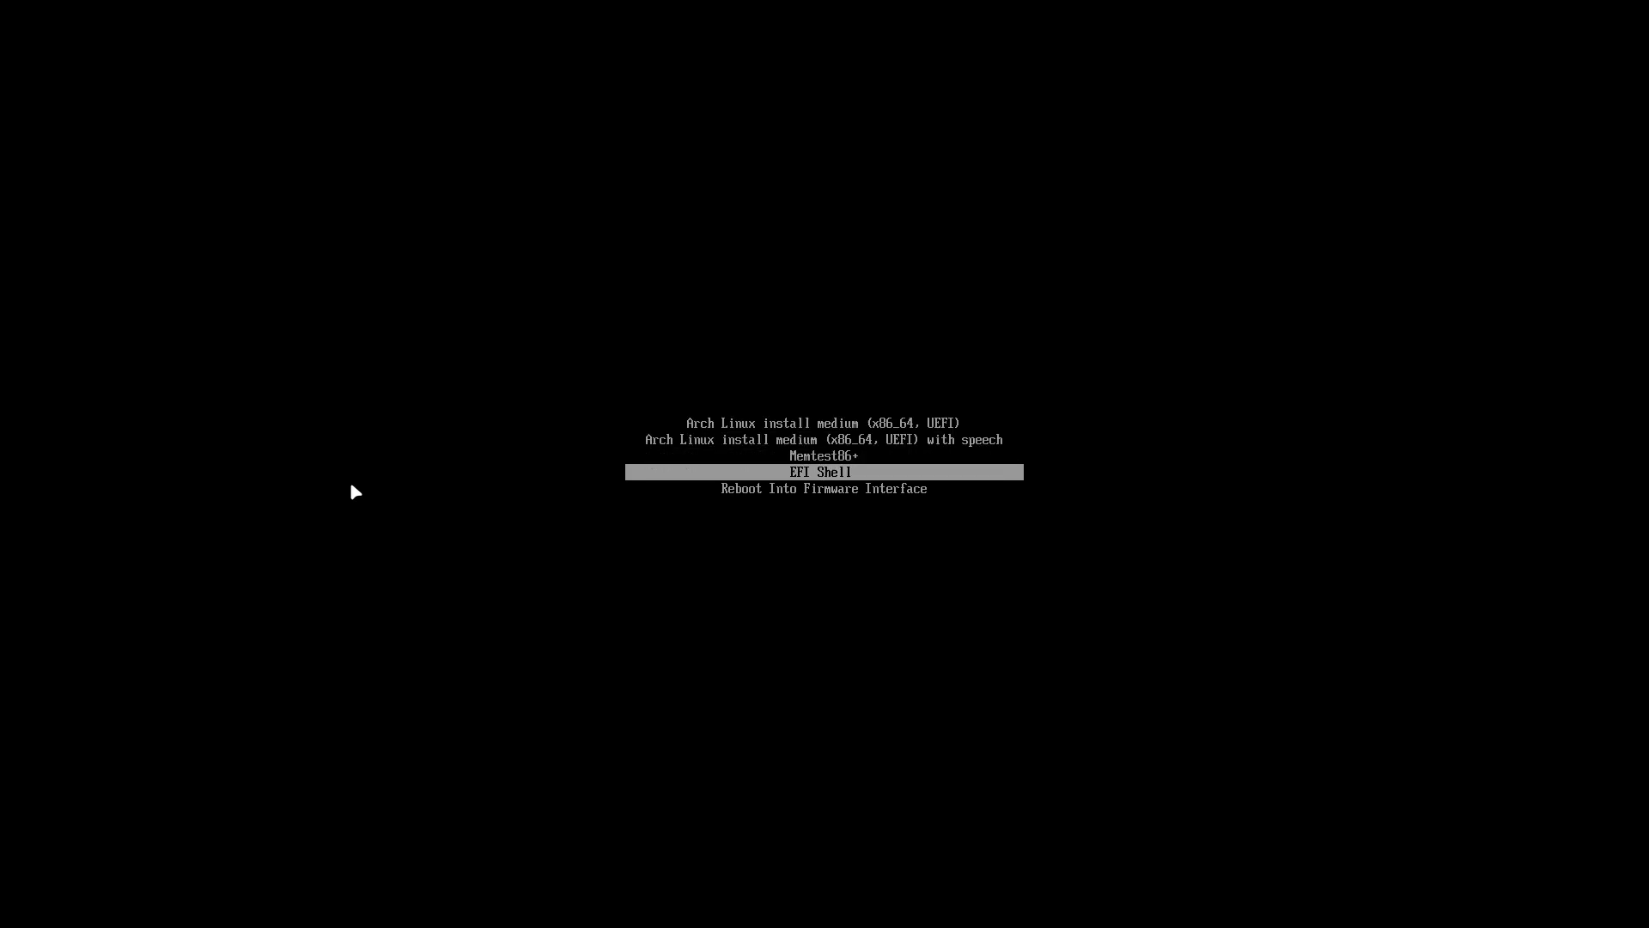
pyautogui.press('Control_R+f')
pyautogui.press('Down')
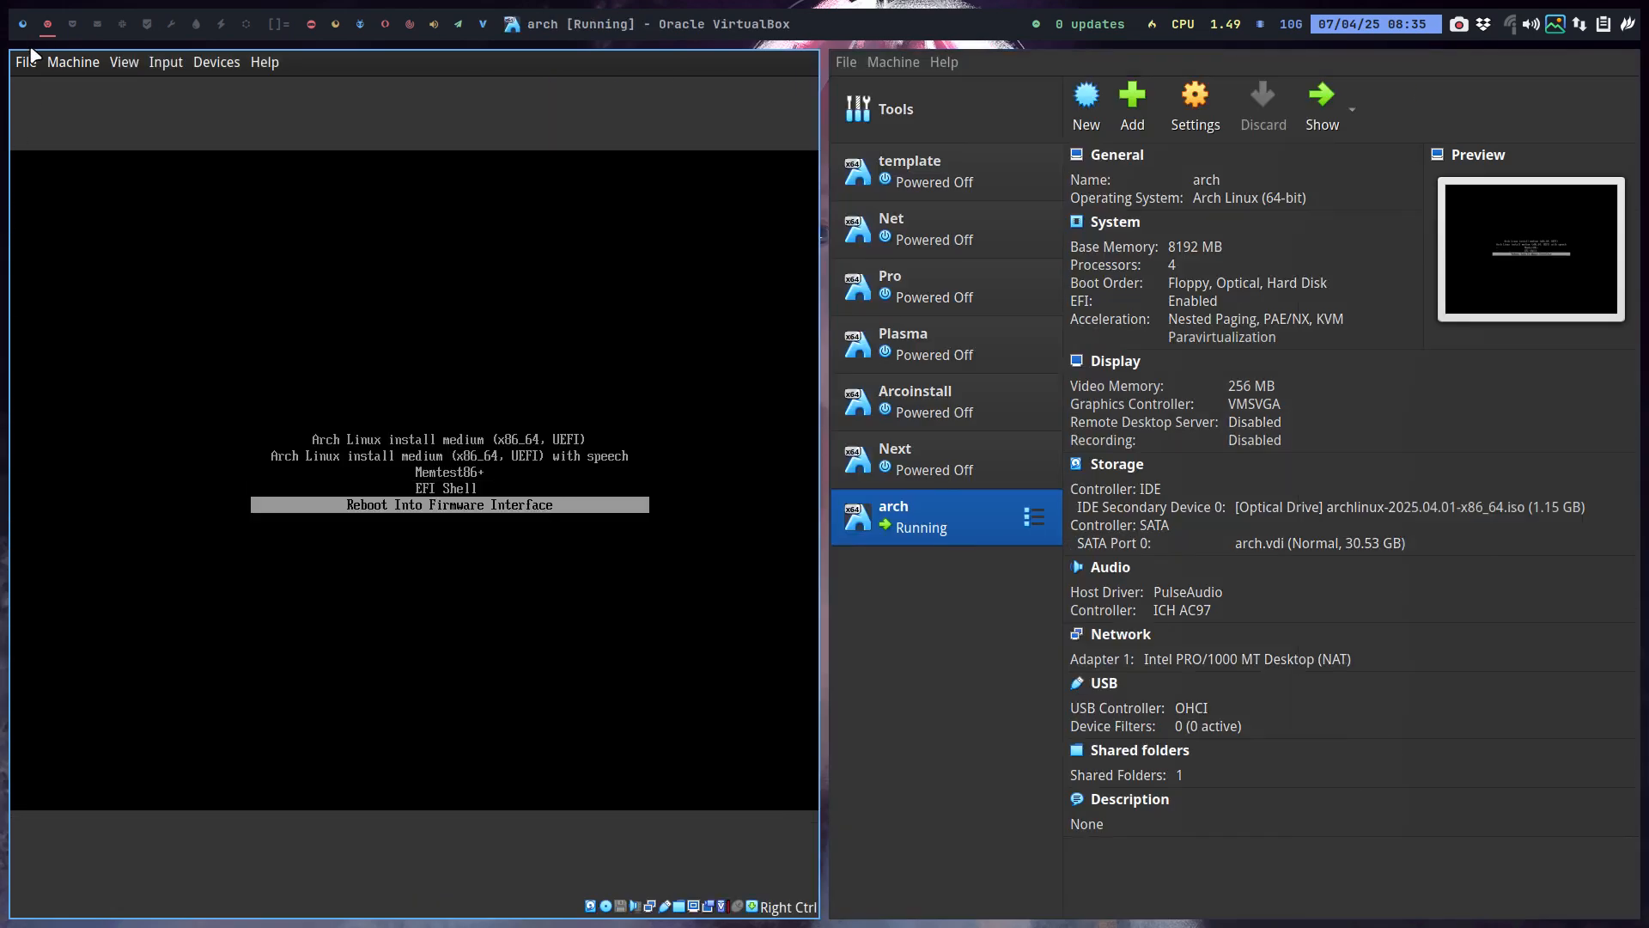
# Power off the arch VM, eject the Arch ISO from its optical drive, and start it.
pyautogui.click(26, 62)
pyautogui.click(79, 160)
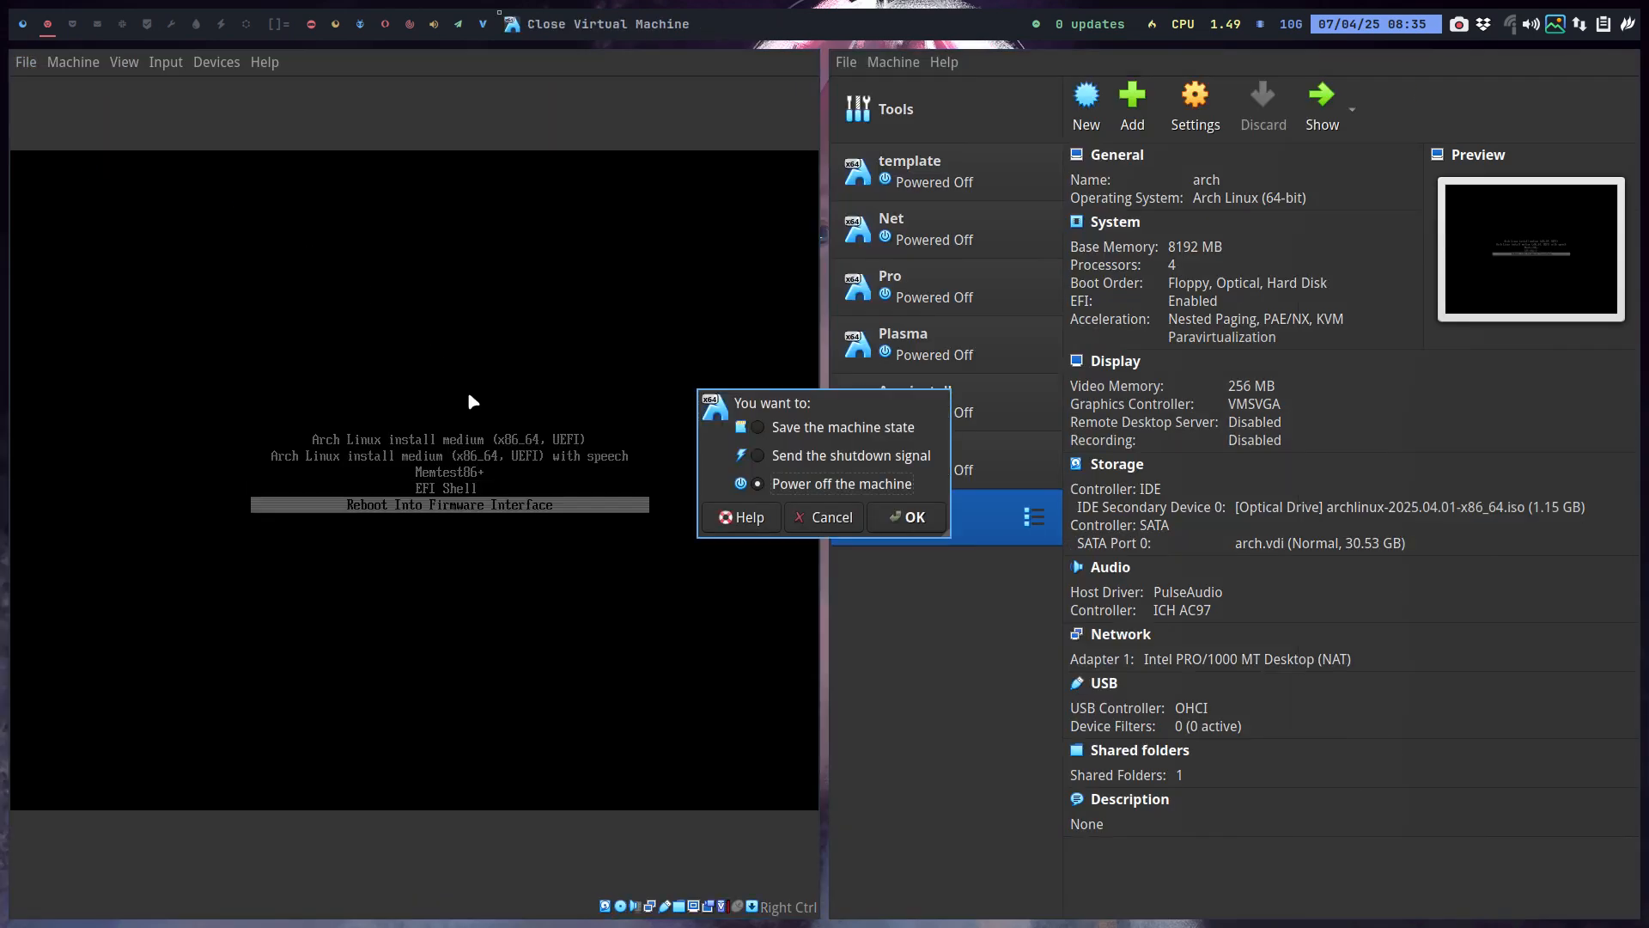
pyautogui.click(903, 522)
pyautogui.click(927, 499)
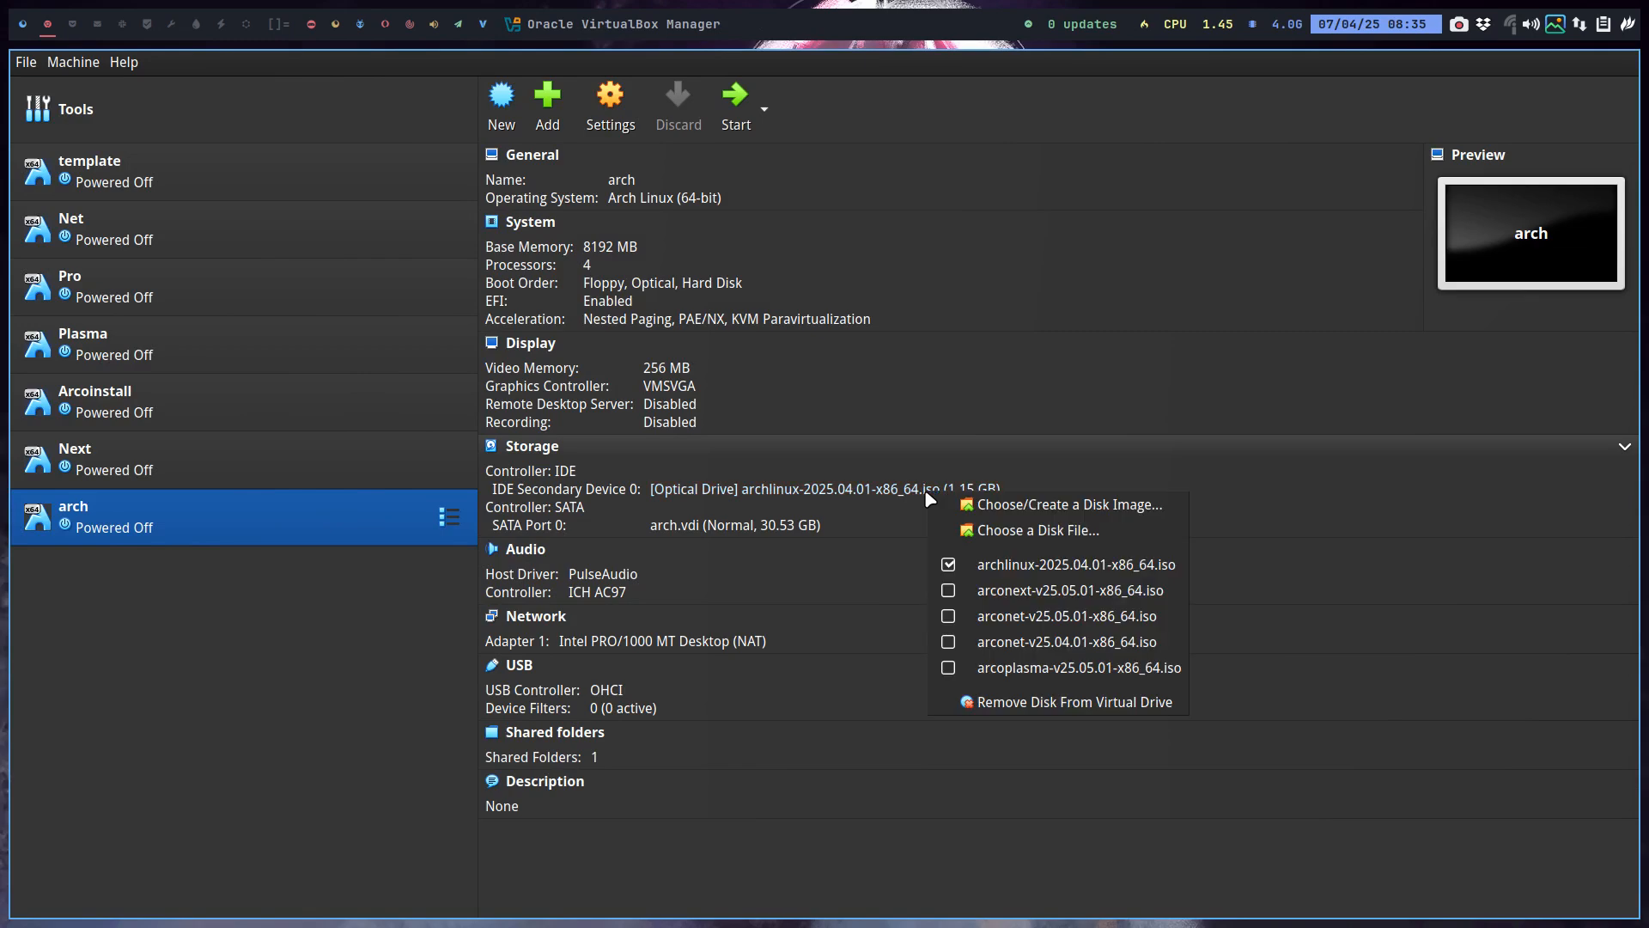
pyautogui.click(949, 565)
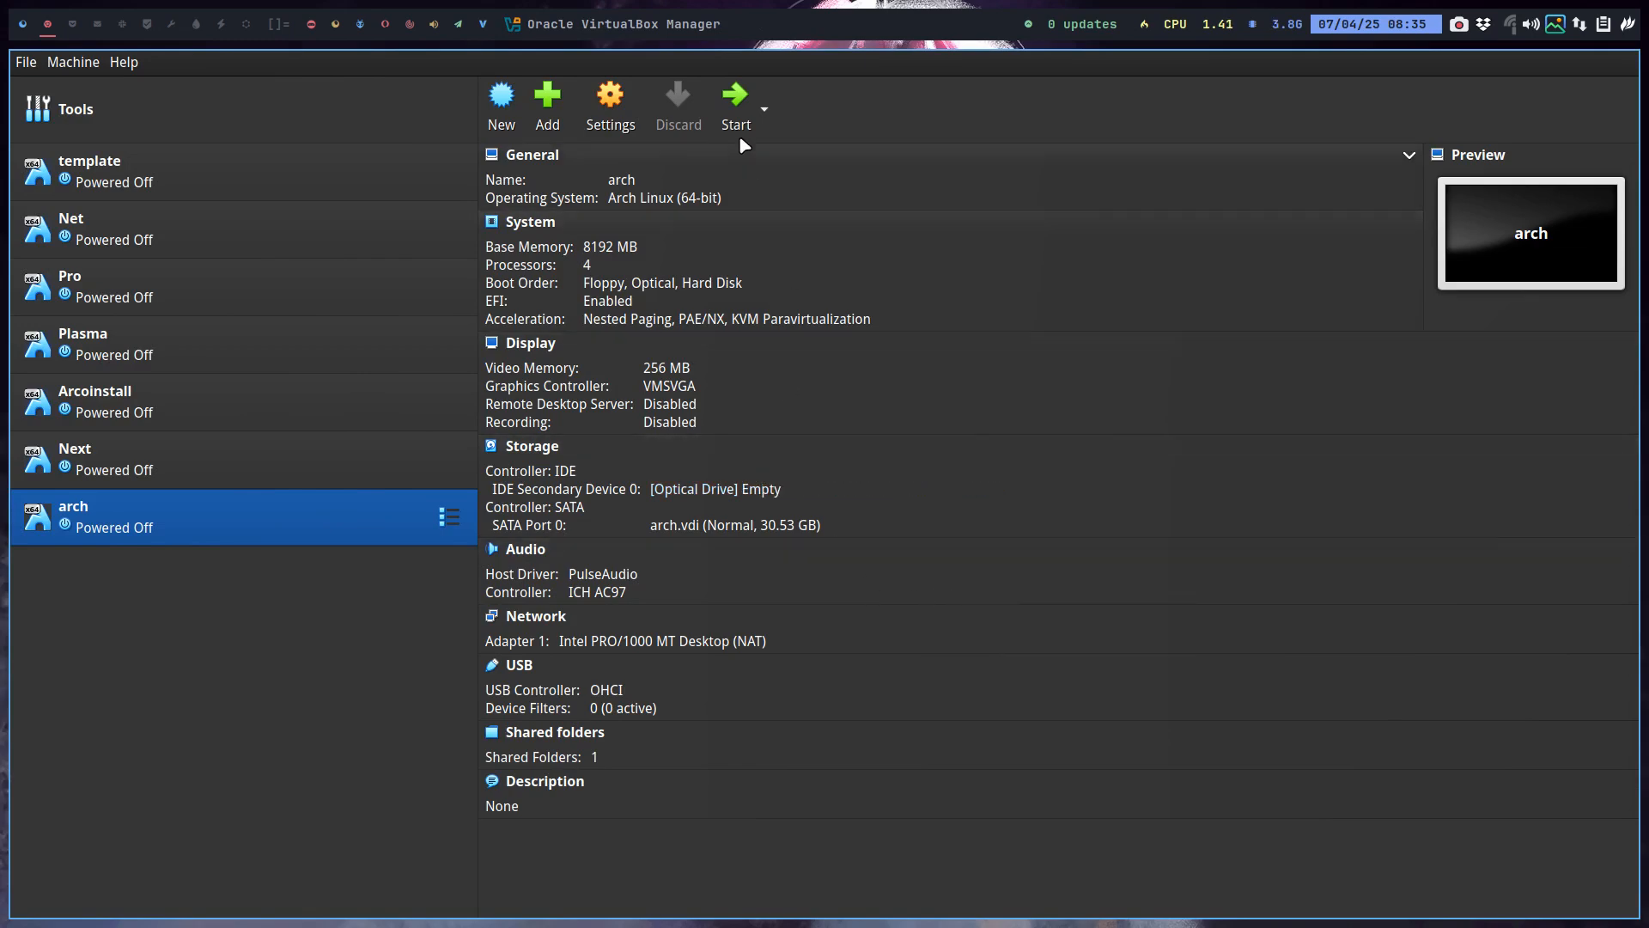
pyautogui.click(735, 101)
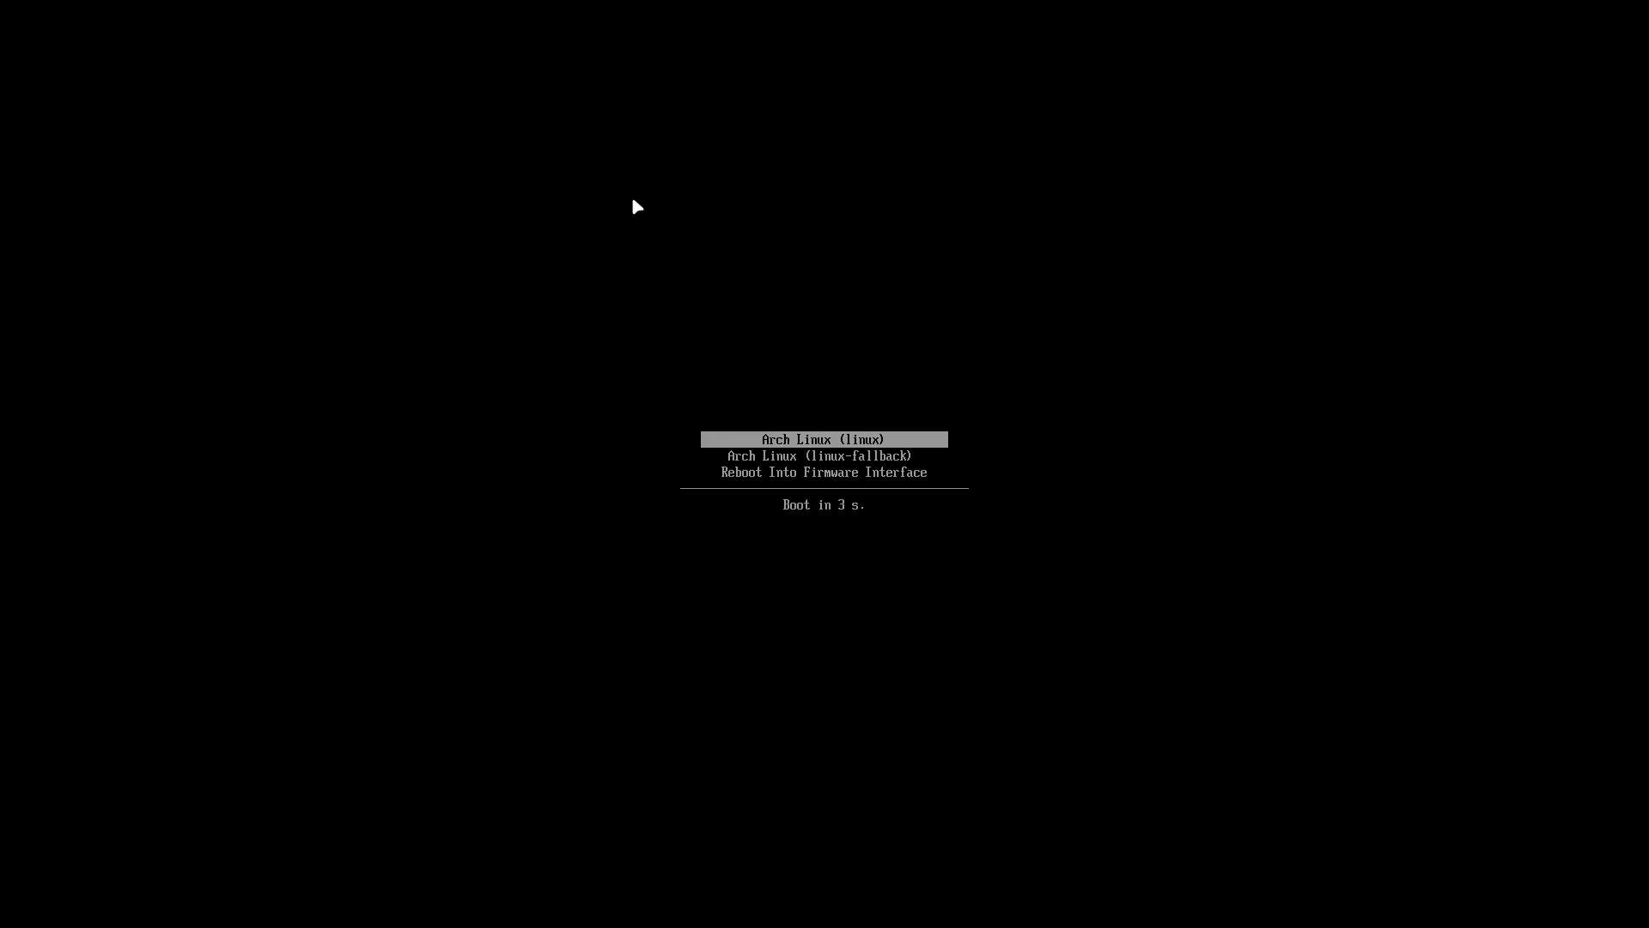
# Boot Arch Linux (linux), log in to an Xfce Session with the user password, and open a terminal.
pyautogui.press('Return')
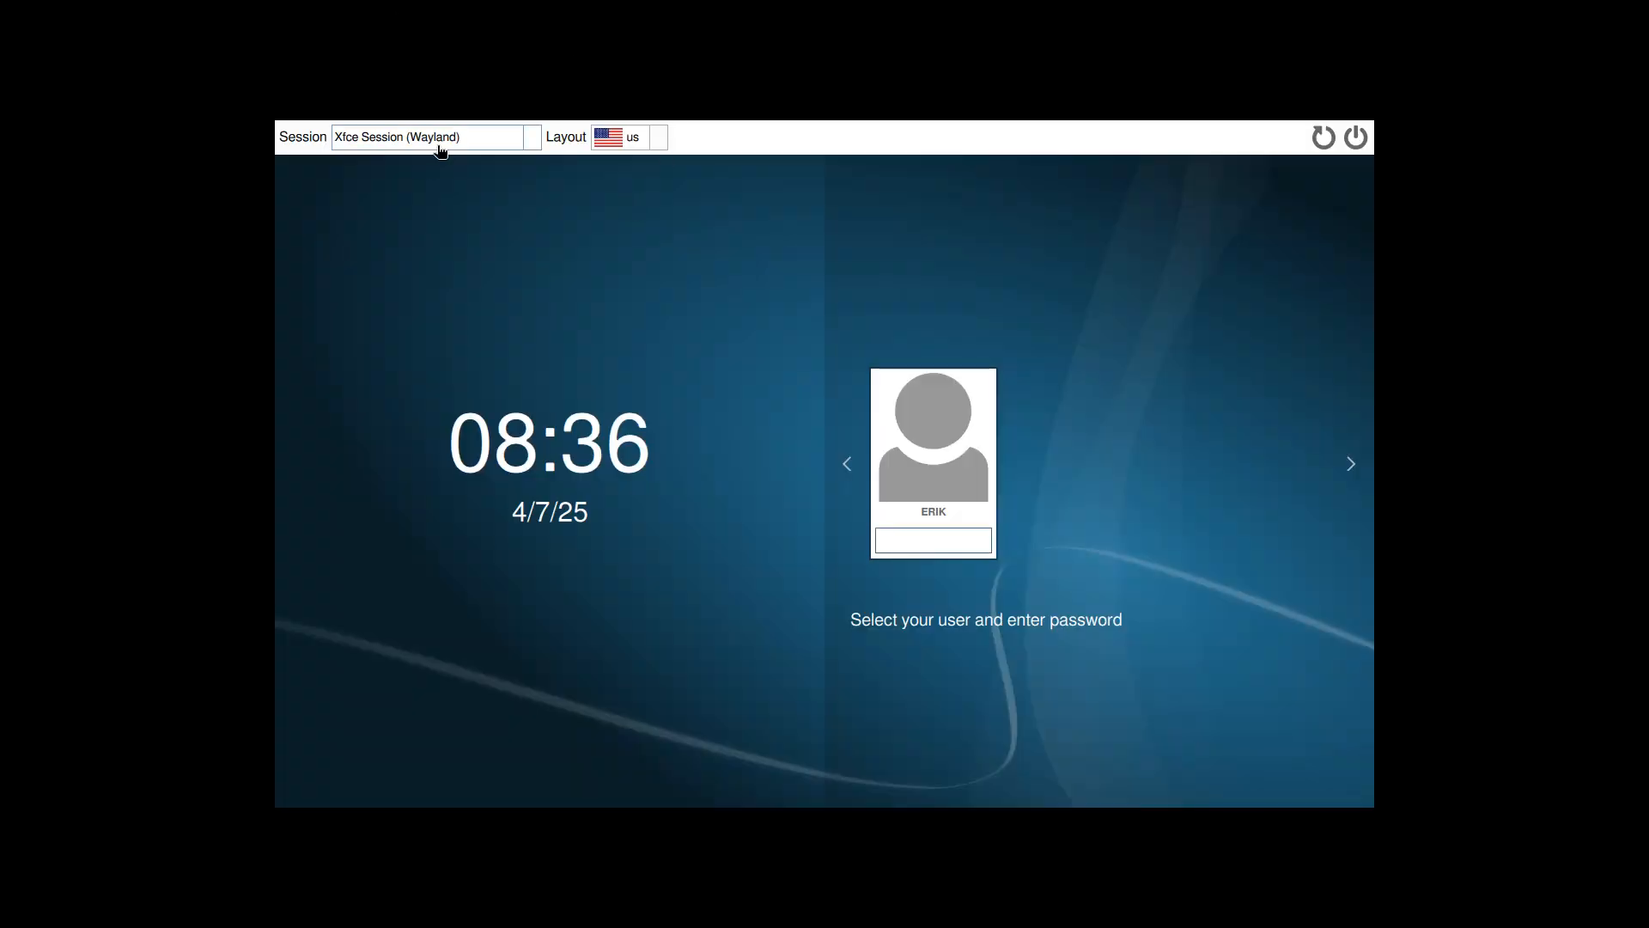
pyautogui.click(442, 142)
pyautogui.click(439, 188)
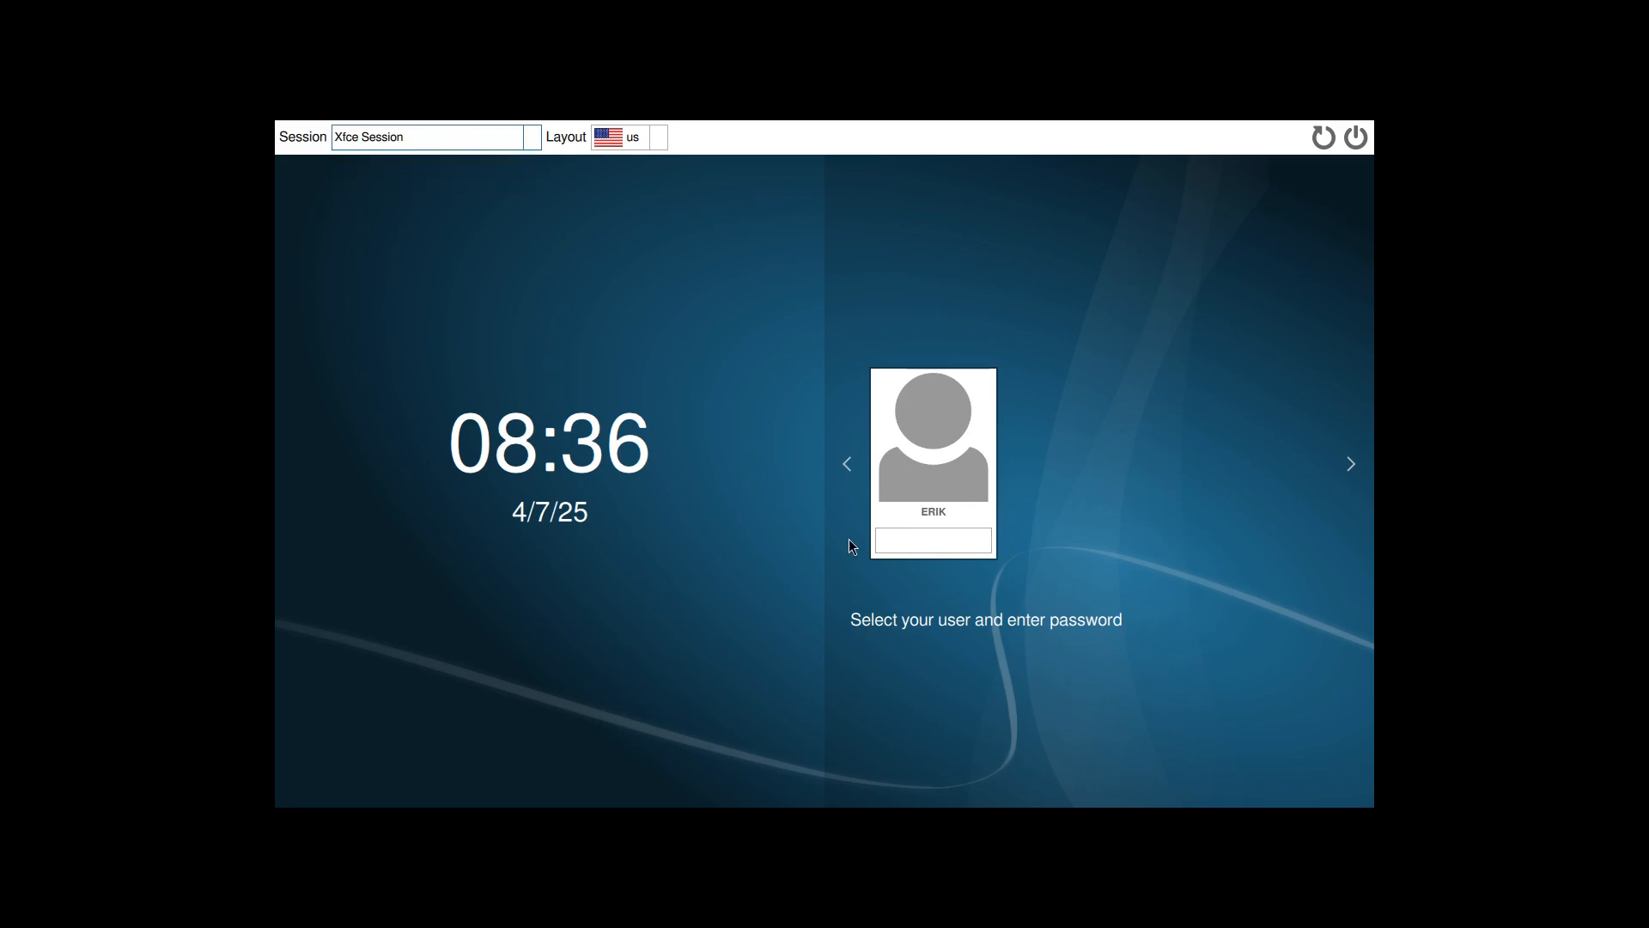
pyautogui.click(888, 543)
pyautogui.write('●')
pyautogui.press('Return')
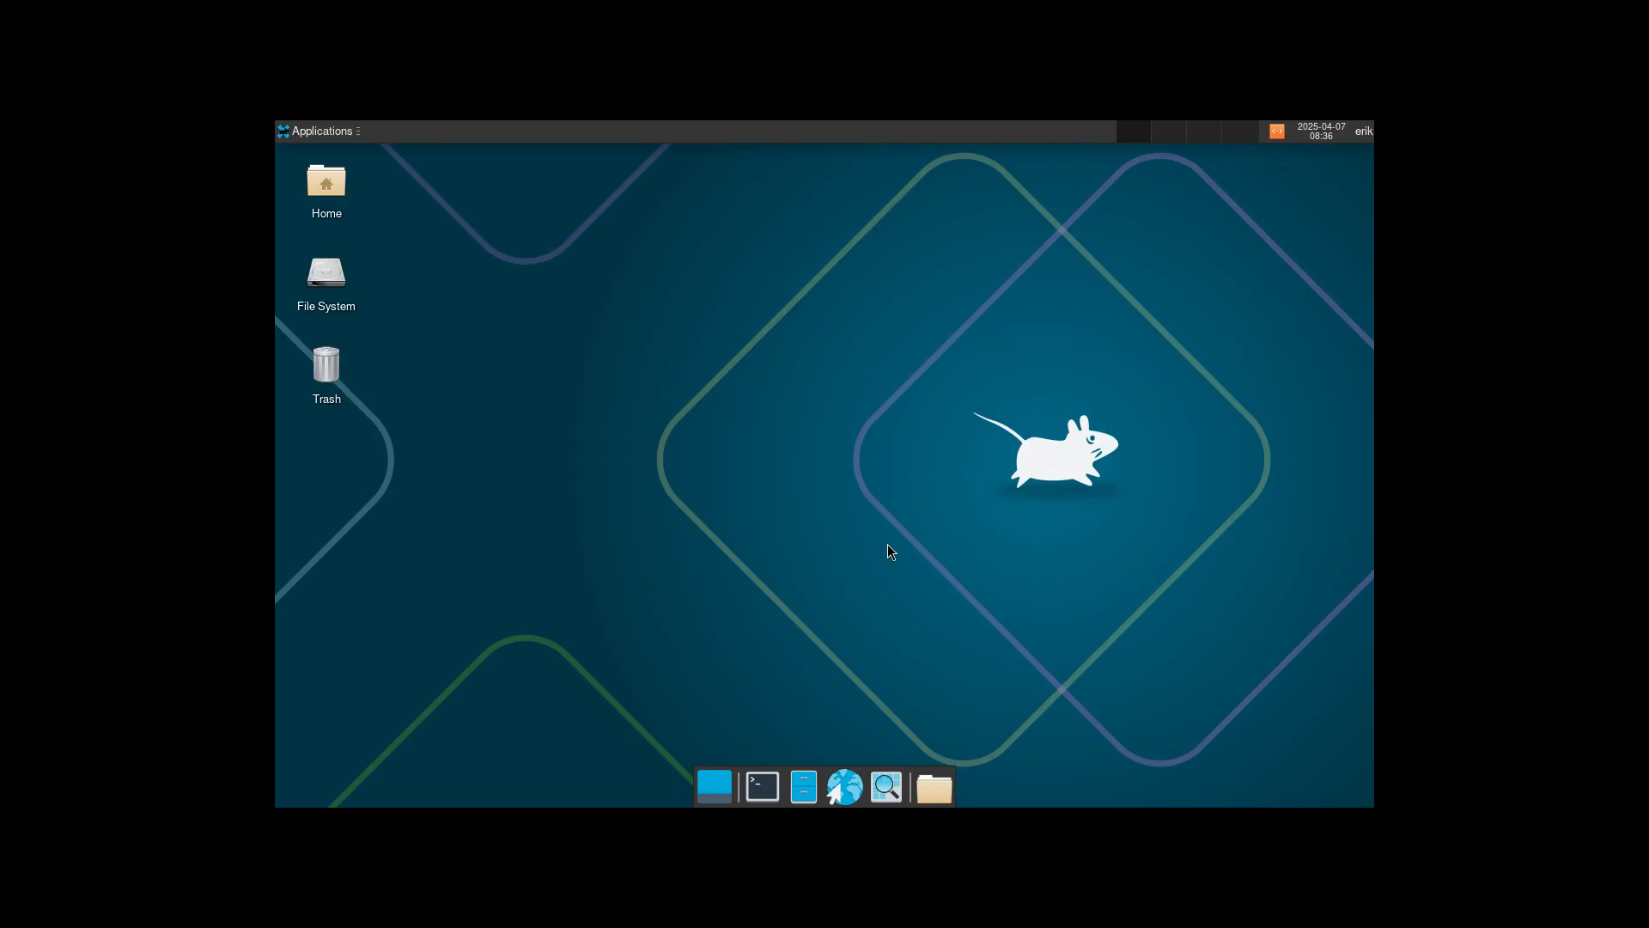
pyautogui.hotkey('ctrl', 'alt', 't')
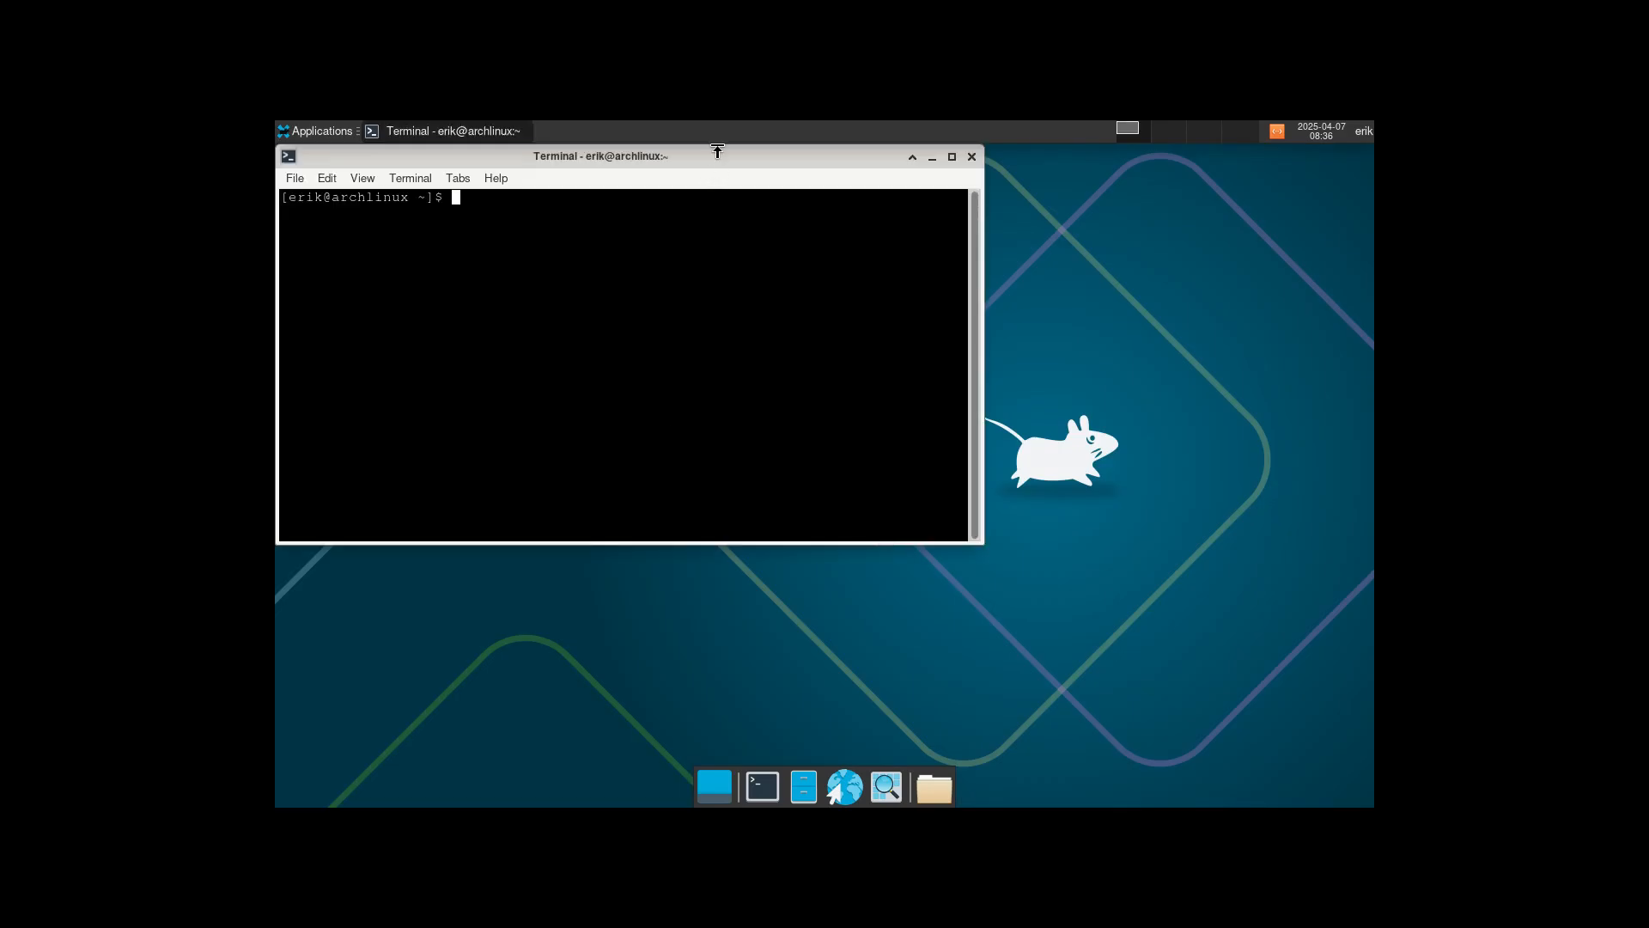
# Resize the terminal and run lsblk to list the new system's block devices.
pyautogui.moveTo(717, 147); pyautogui.dragTo(857, 156)
pyautogui.moveTo(864, 164); pyautogui.dragTo(1037, 251)
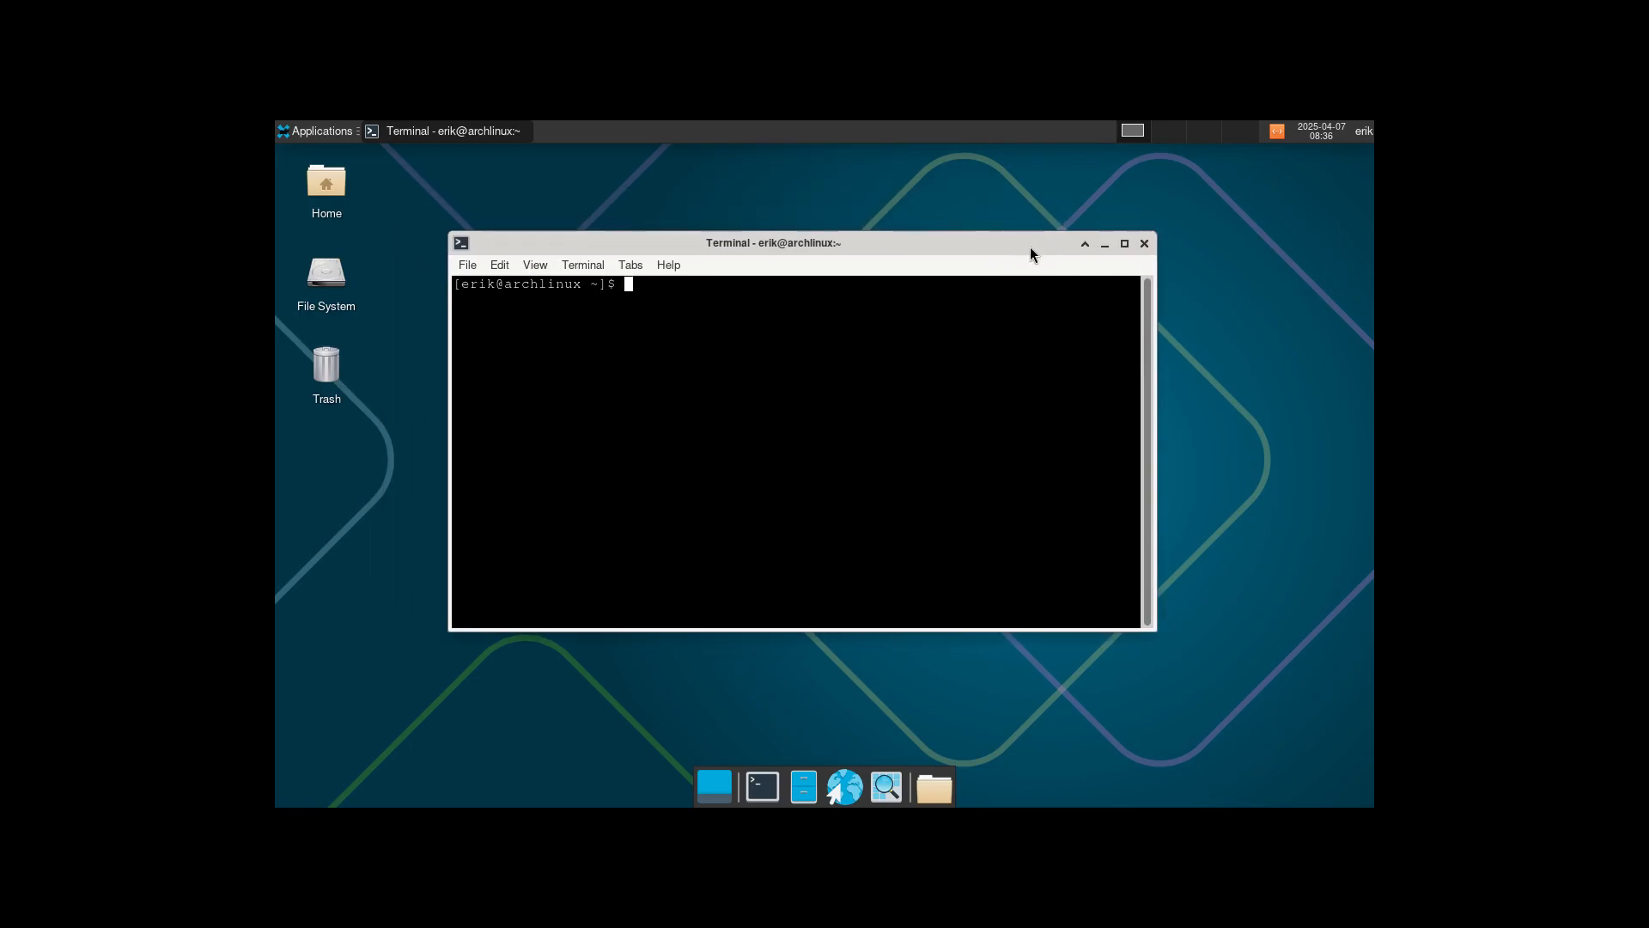
pyautogui.write('lsblk')
pyautogui.press('Return')
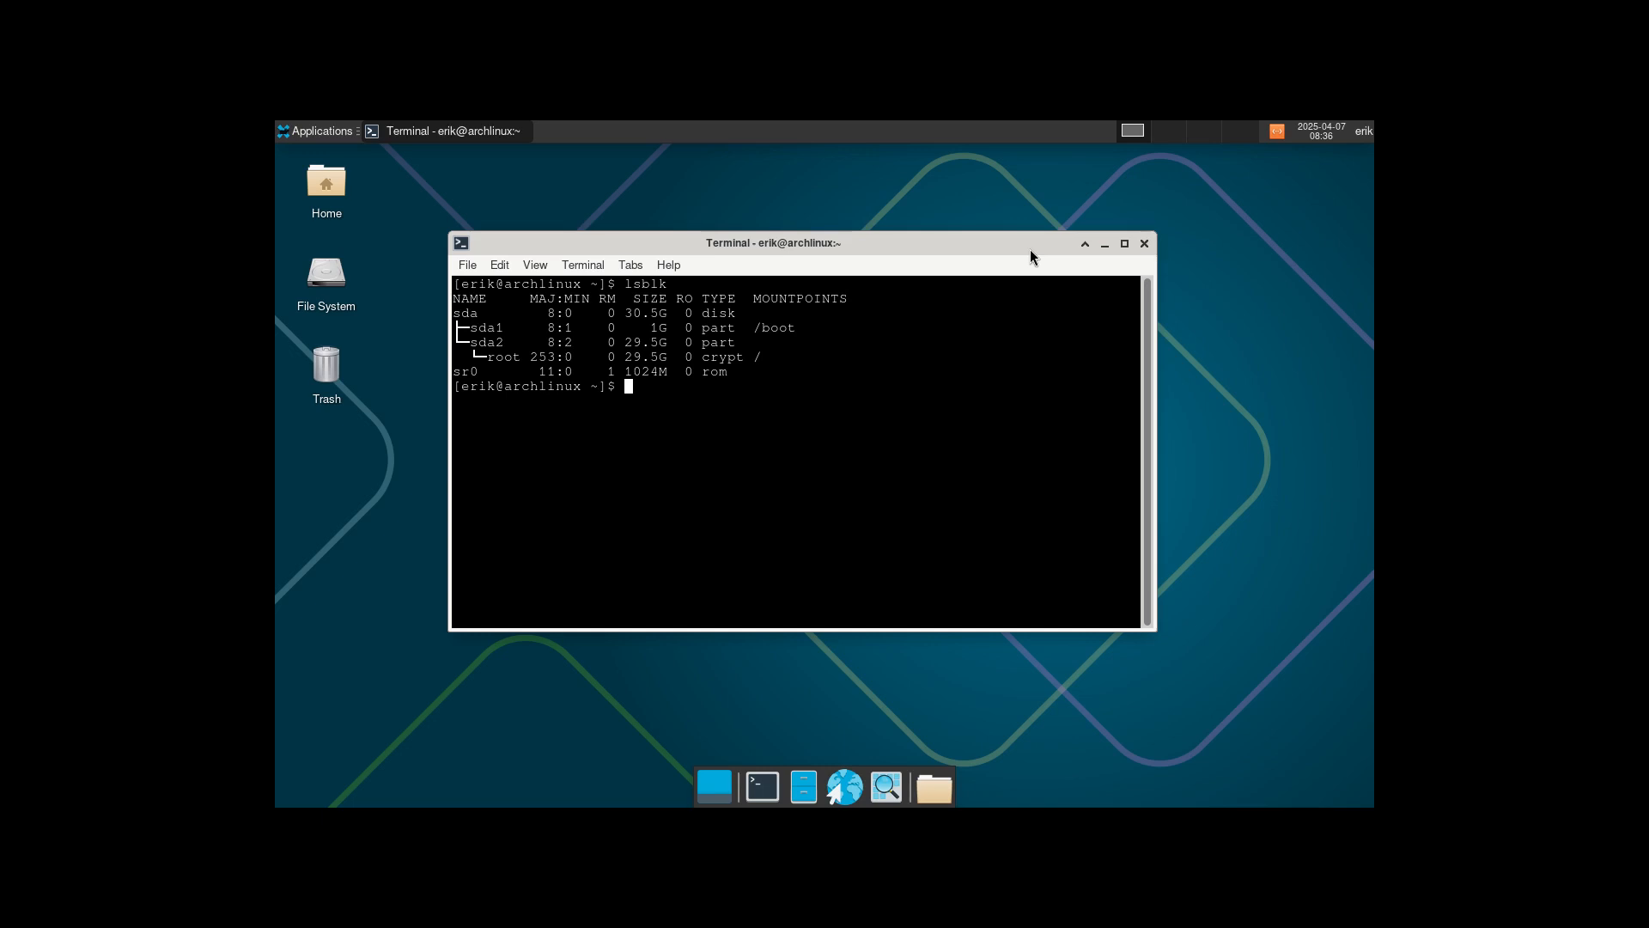
pyautogui.doubleClick(724, 356)
pyautogui.click(702, 578)
# Check whether duf, yay, paru and trizen are available.
pyautogui.write('duf')
pyautogui.press('Return')
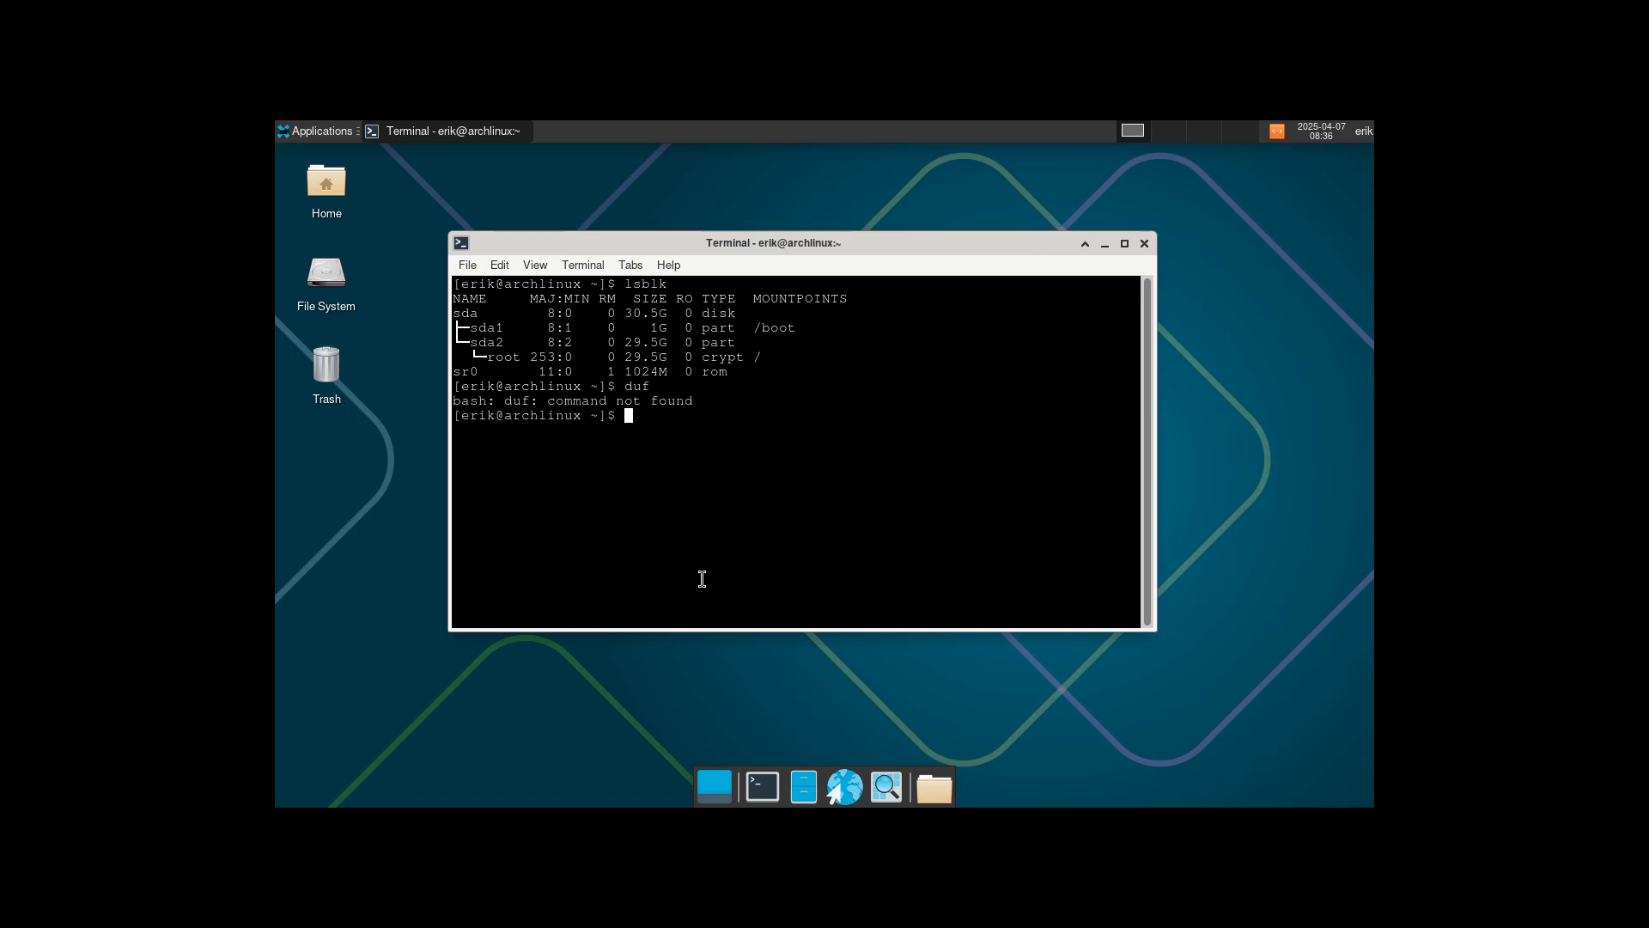
pyautogui.write('yay')
pyautogui.press('Return')
pyautogui.write('paru')
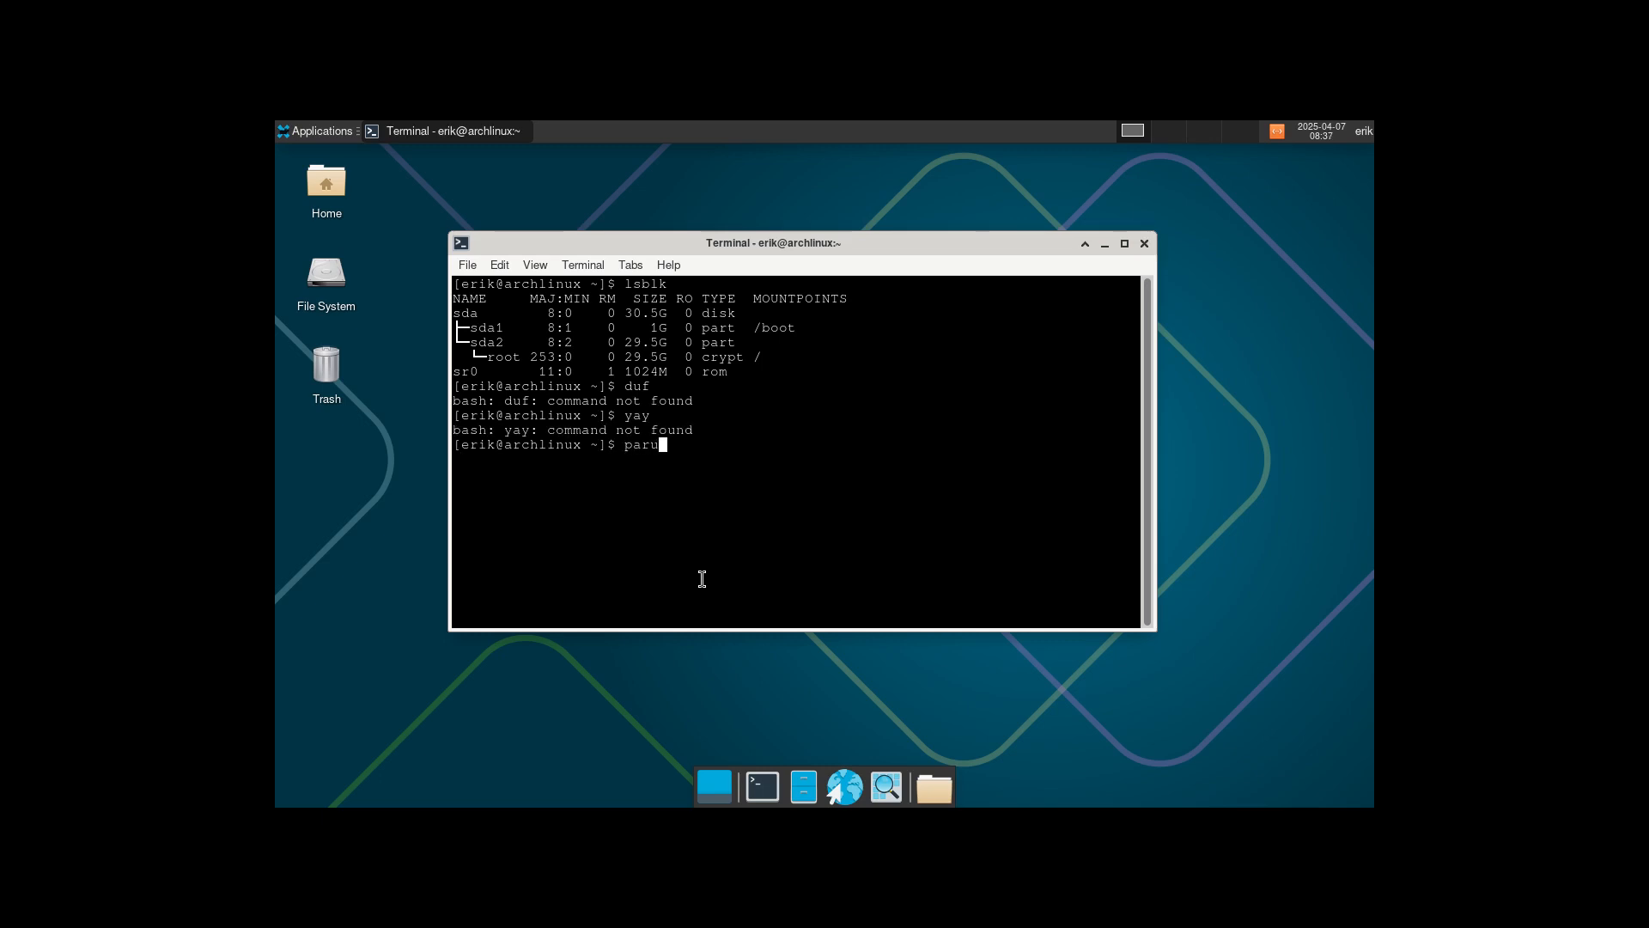
pyautogui.press('Return')
pyautogui.write('trizen')
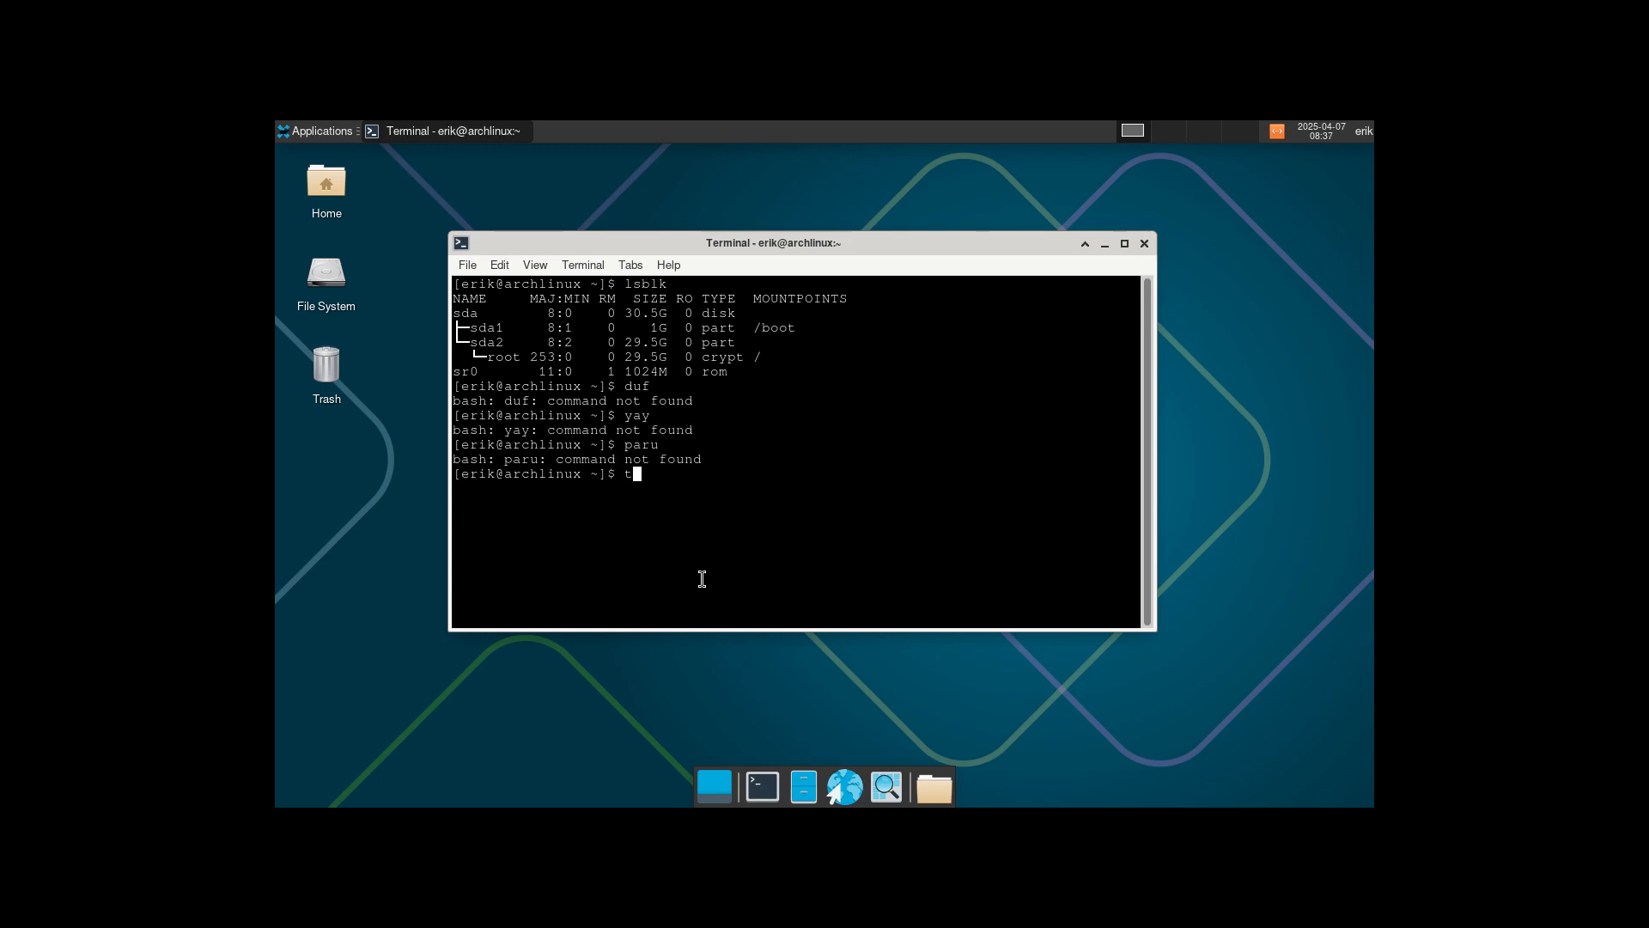
pyautogui.press('Return')
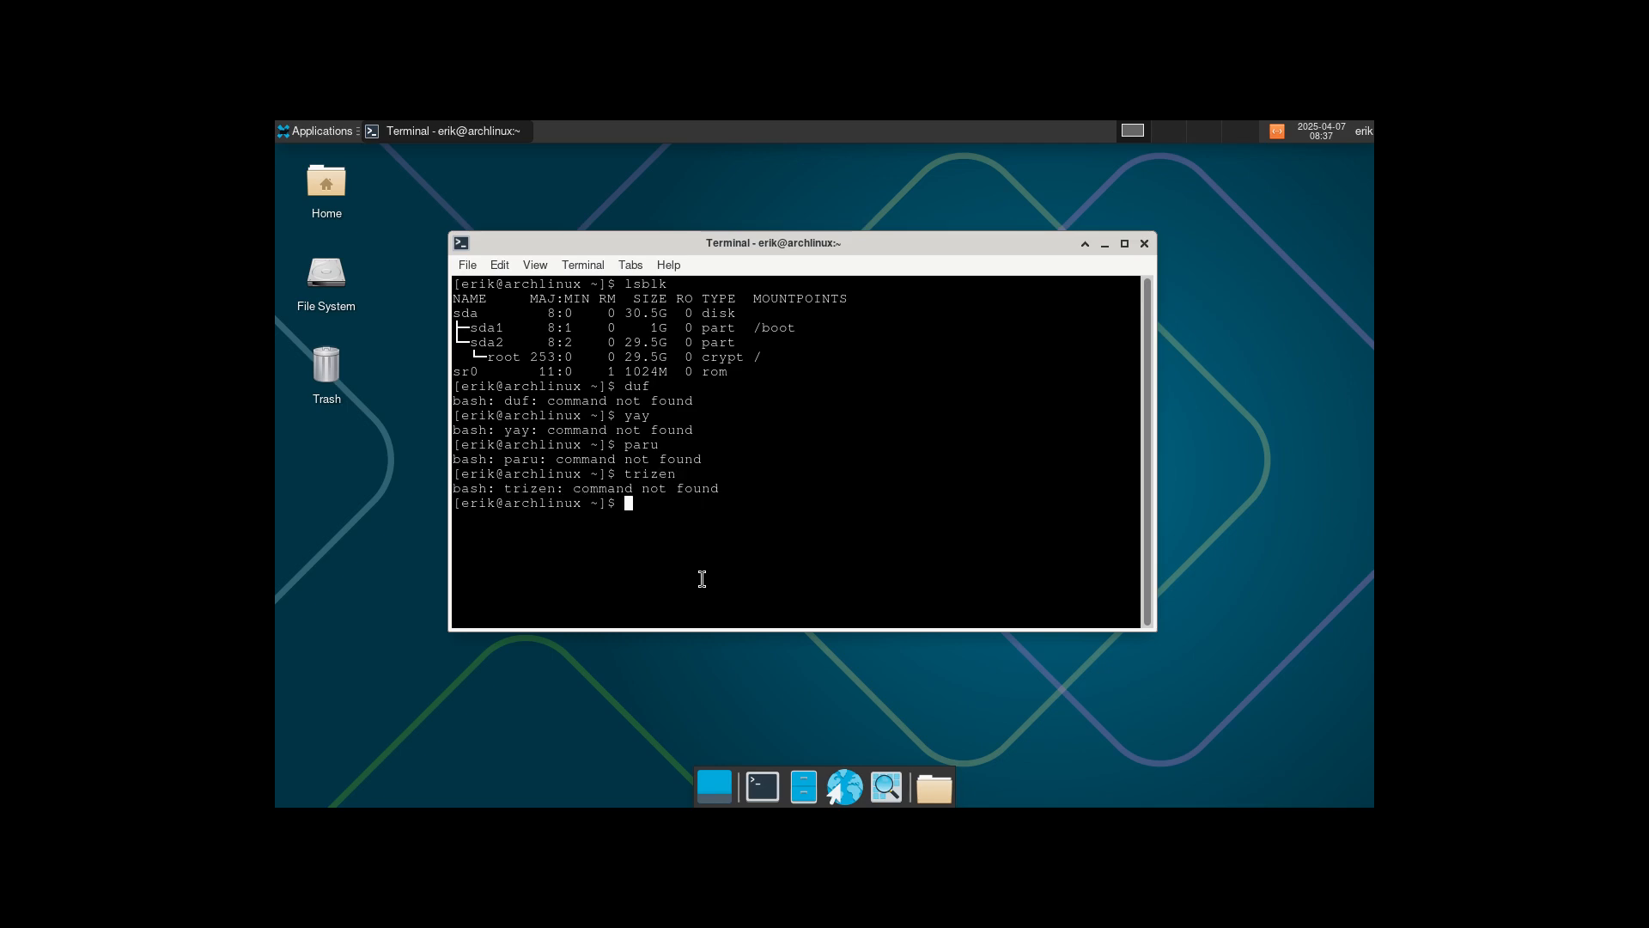
# Update the system with sudo pacman -Syyu and install the duf package.
pyautogui.write('sudo pacman -Syyu')
pyautogui.press('Return')
pyautogui.press('Return')
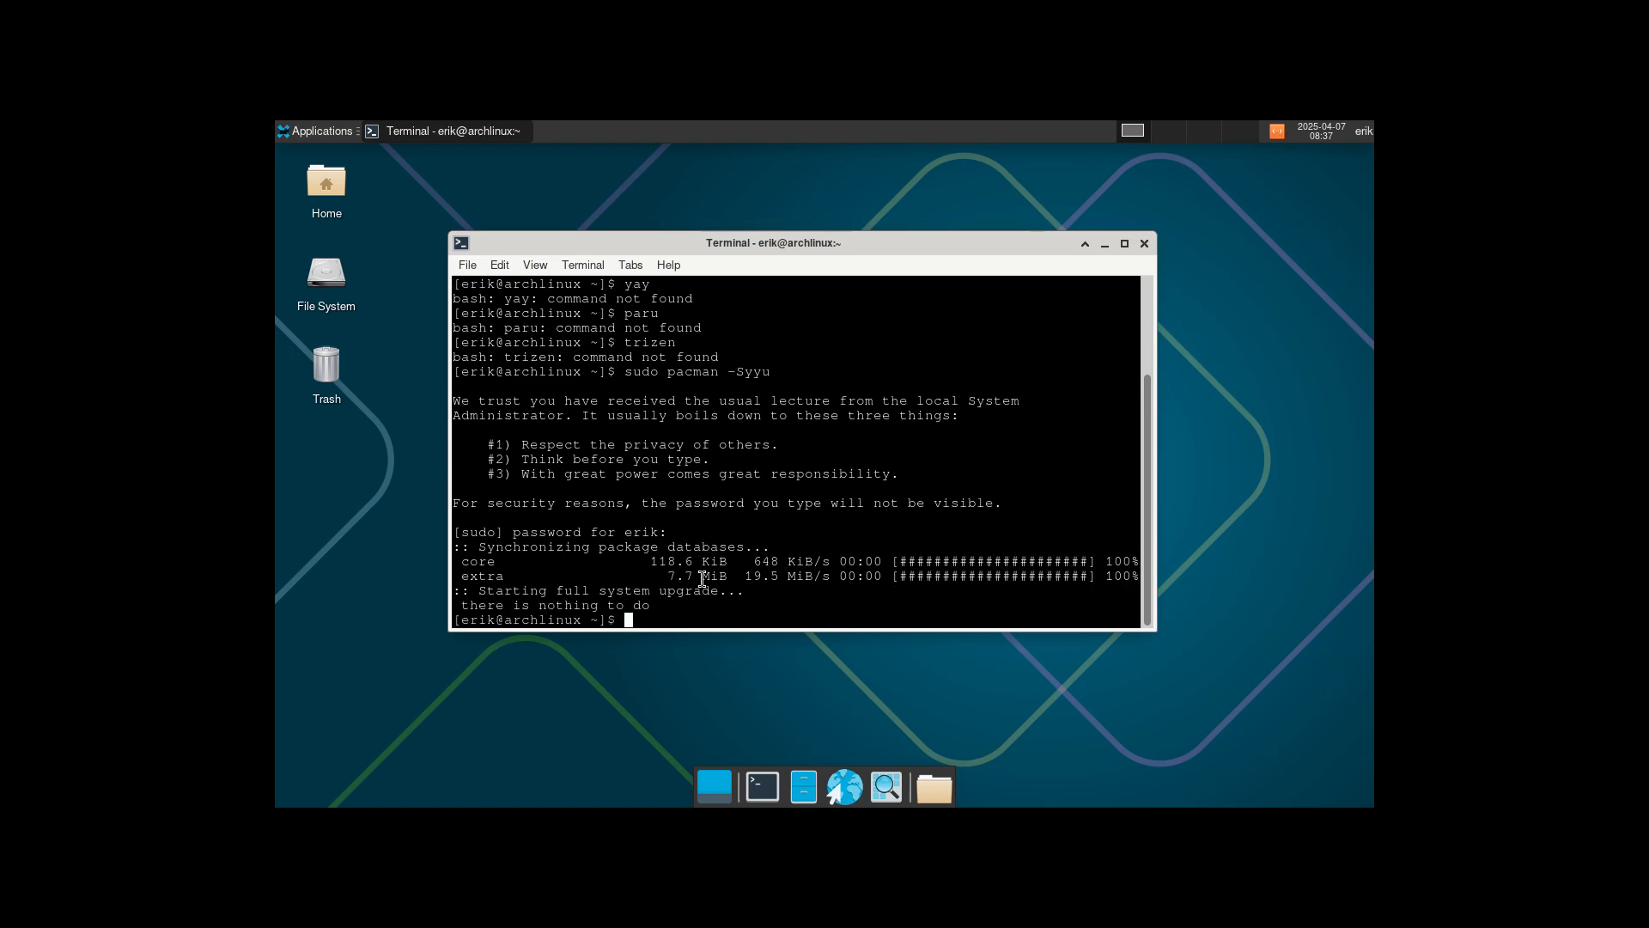
pyautogui.write('sudo pacman -S duf')
pyautogui.press('Return')
pyautogui.press('Return')
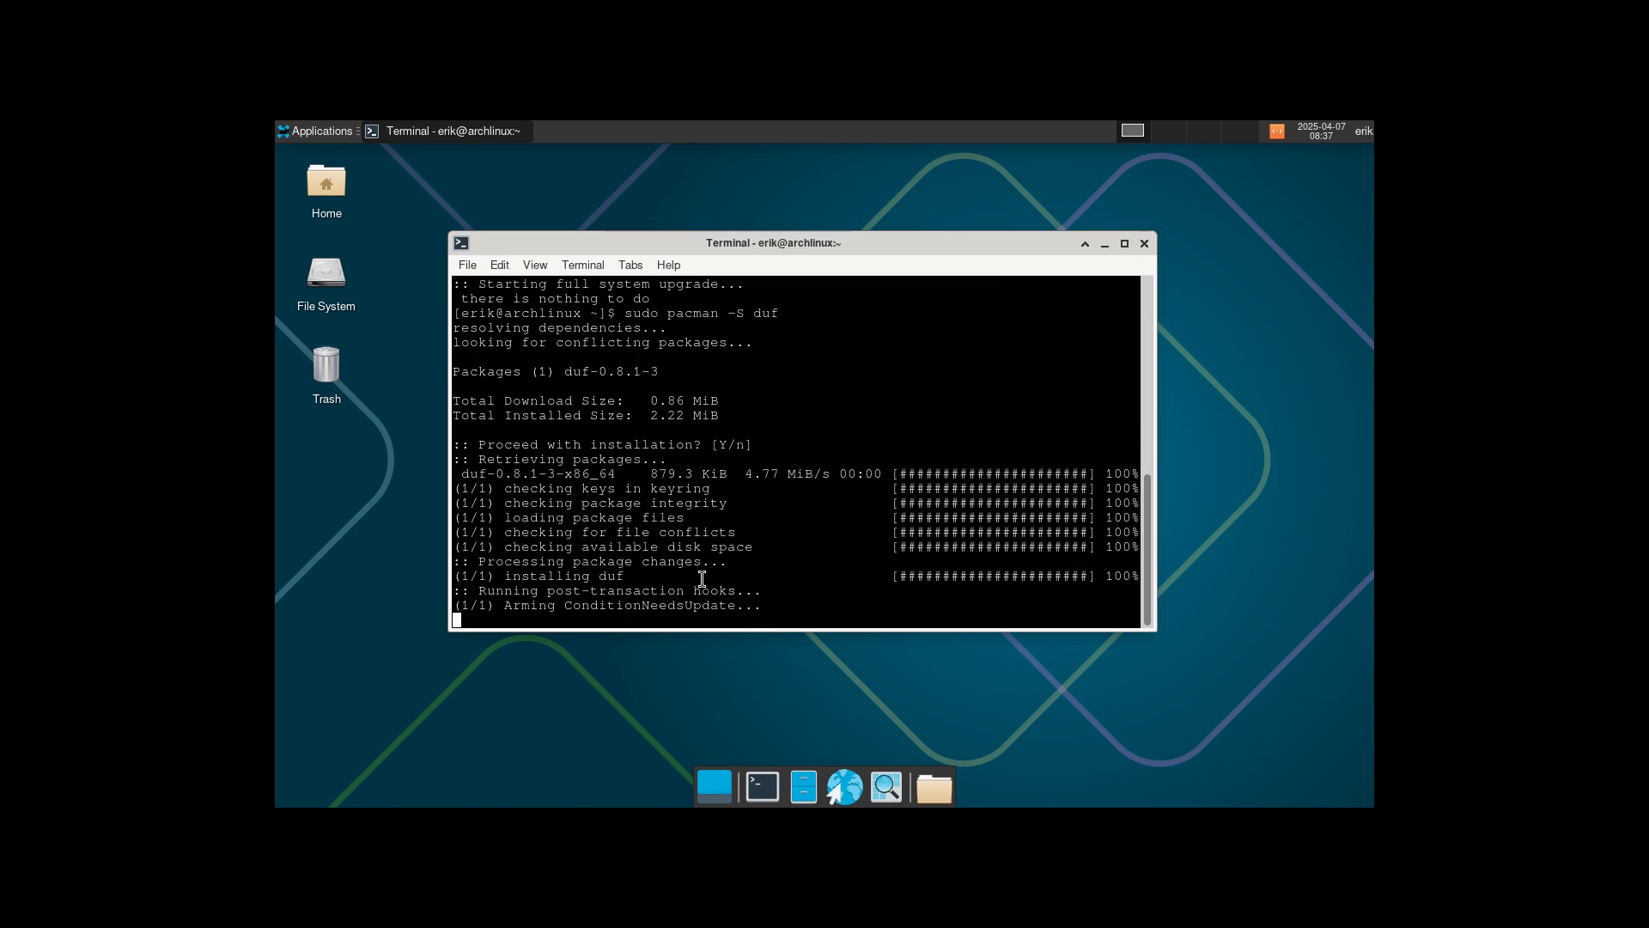
pyautogui.write('duf')
pyautogui.press('Return')
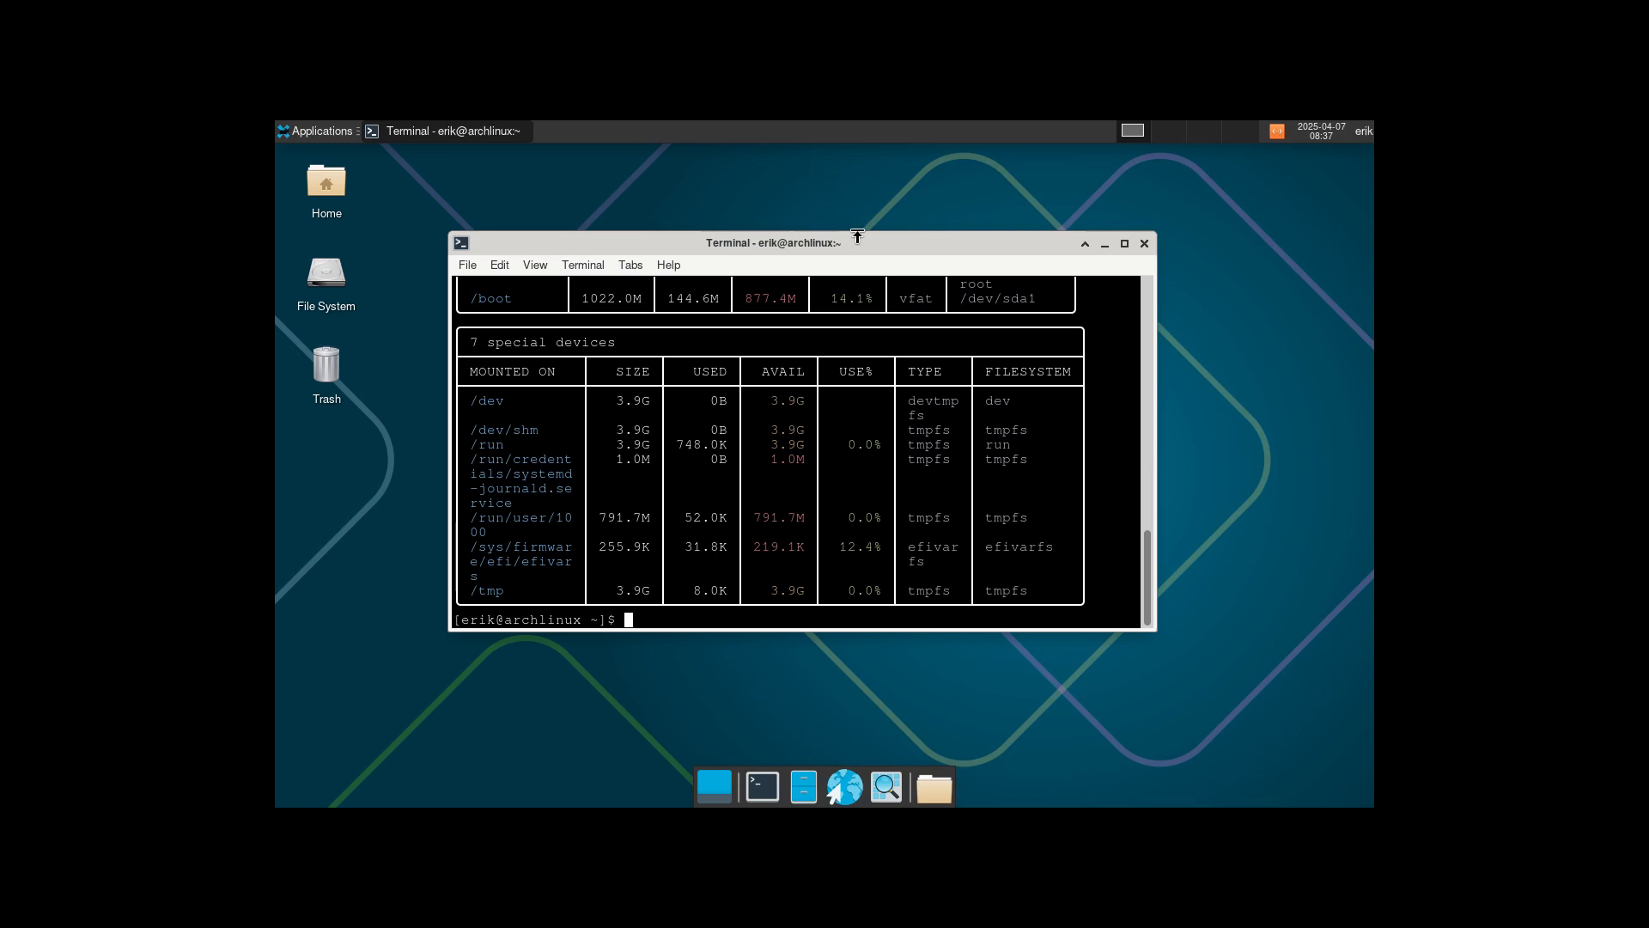
# Enlarge the terminal and highlight root's 13.1% usage and 3.8G used in duf's table.
pyautogui.moveTo(851, 236); pyautogui.dragTo(929, 241)
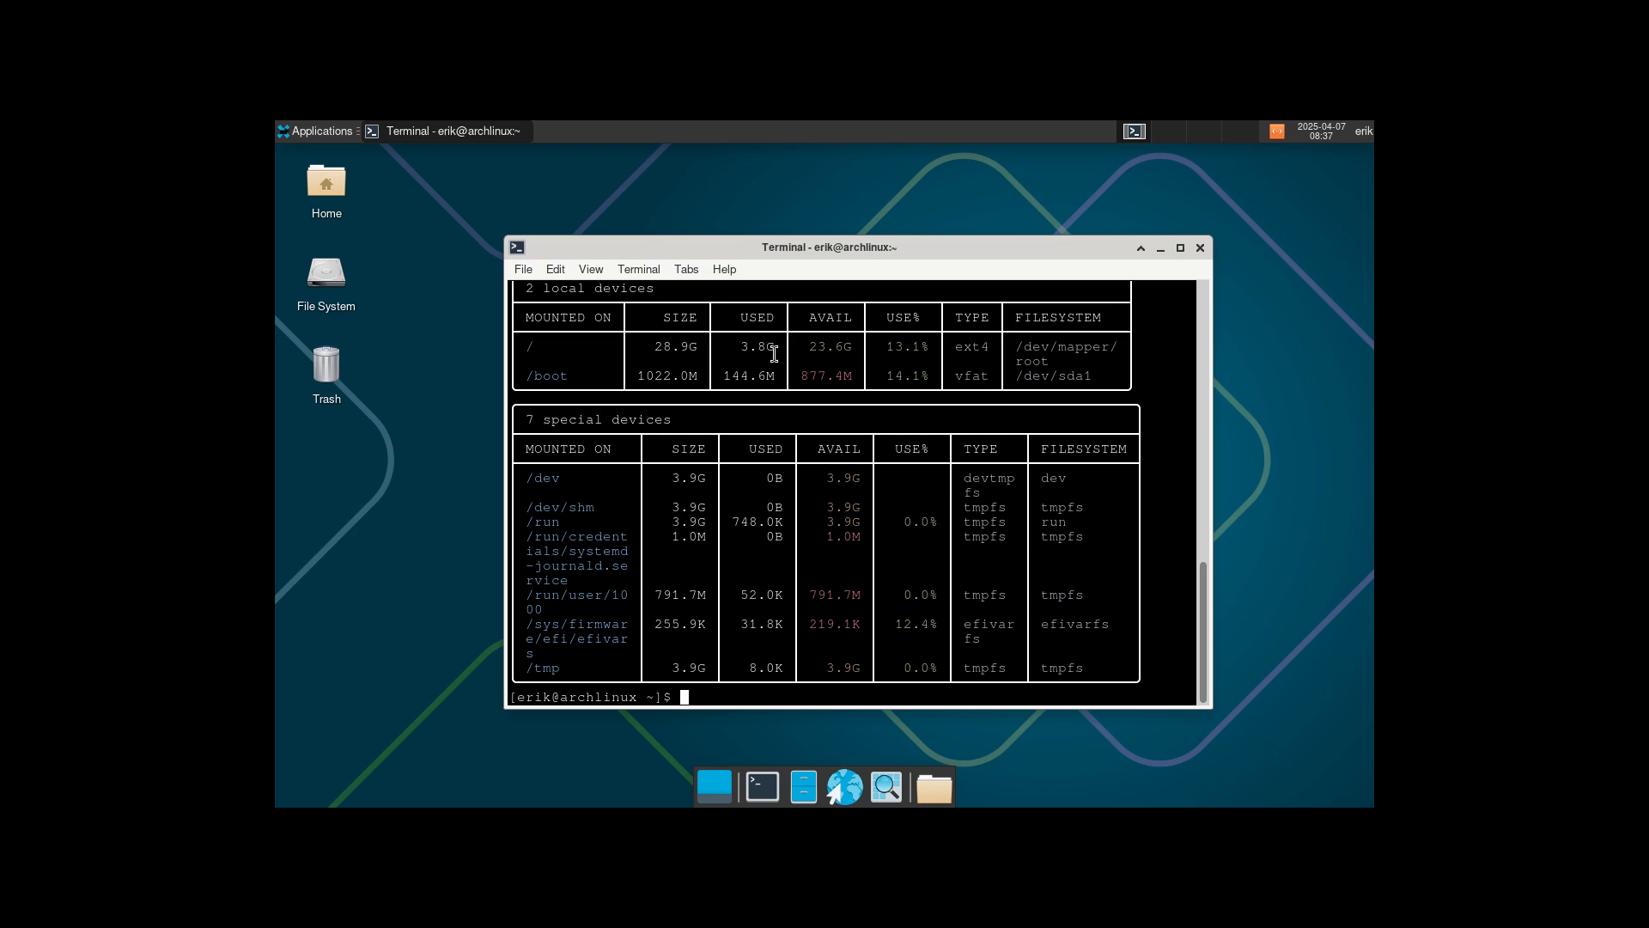
pyautogui.moveTo(891, 344); pyautogui.dragTo(936, 346)
pyautogui.moveTo(746, 345); pyautogui.dragTo(776, 346)
# Close the terminal and shut down the running live system.
pyautogui.click(1200, 247)
pyautogui.click(1361, 131)
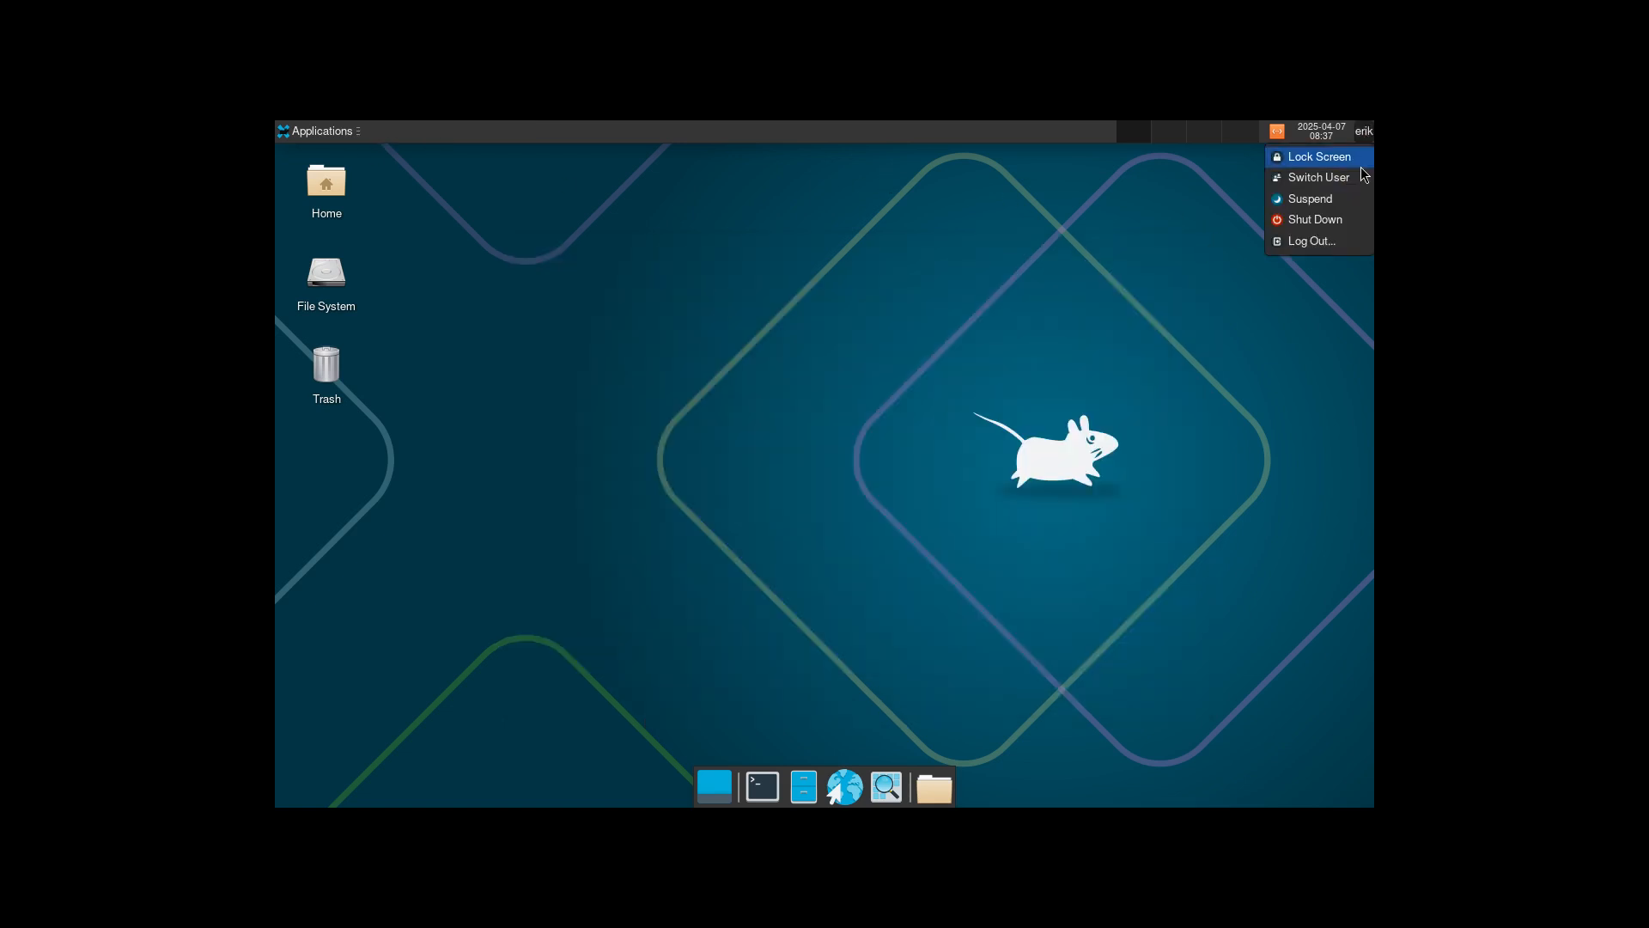
pyautogui.click(1328, 220)
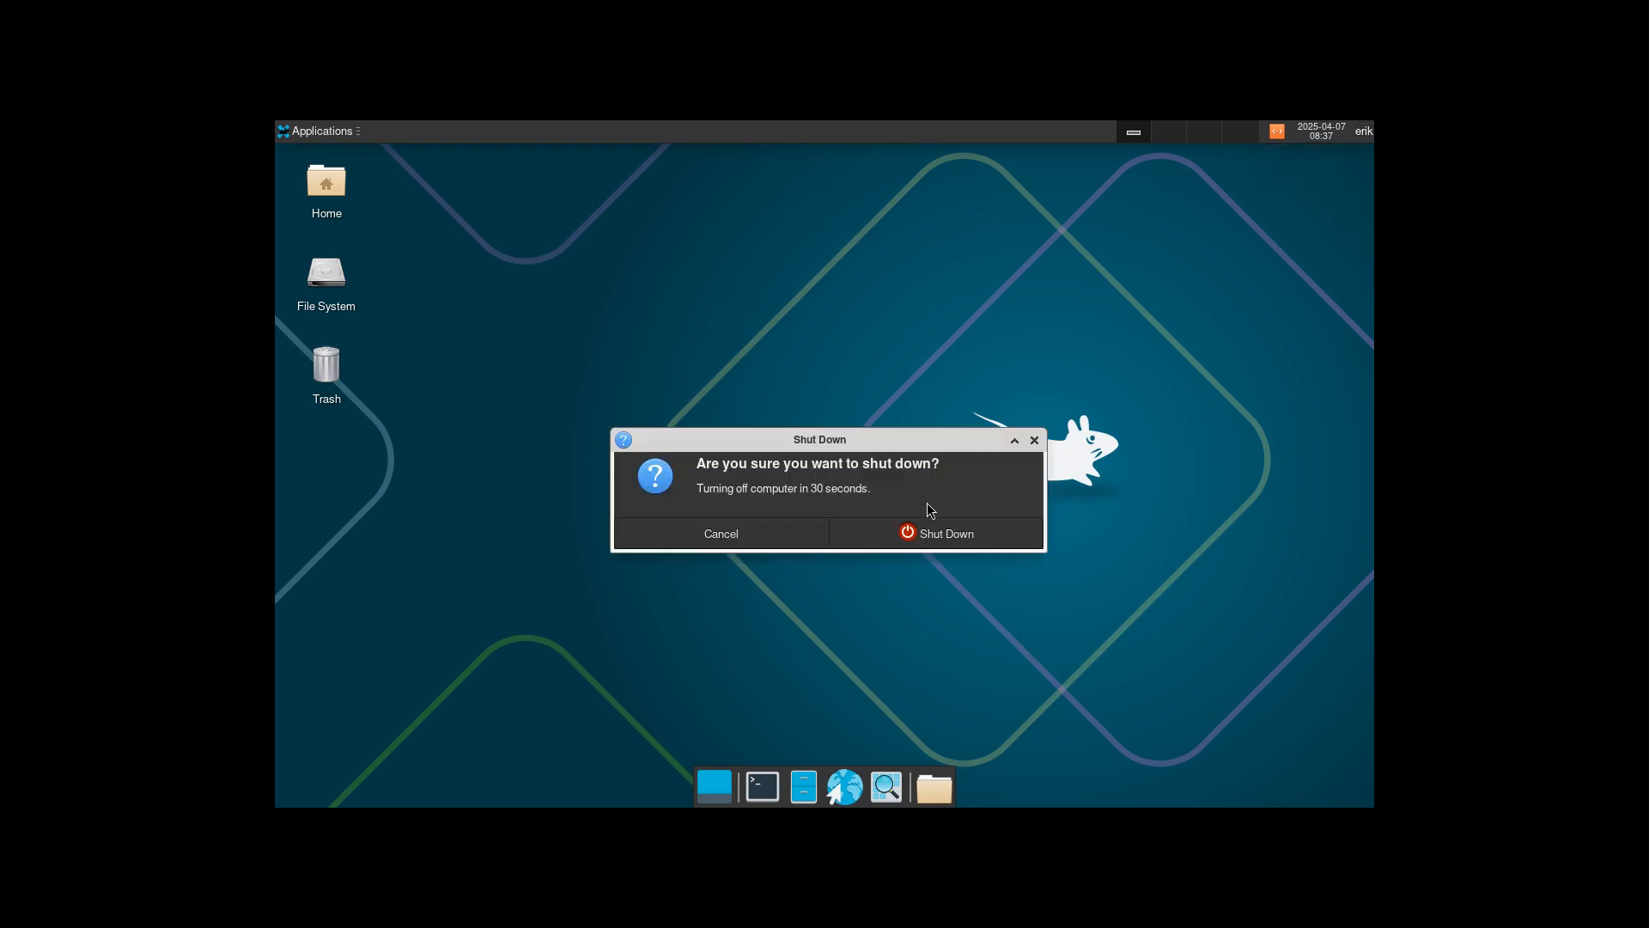
pyautogui.click(934, 534)
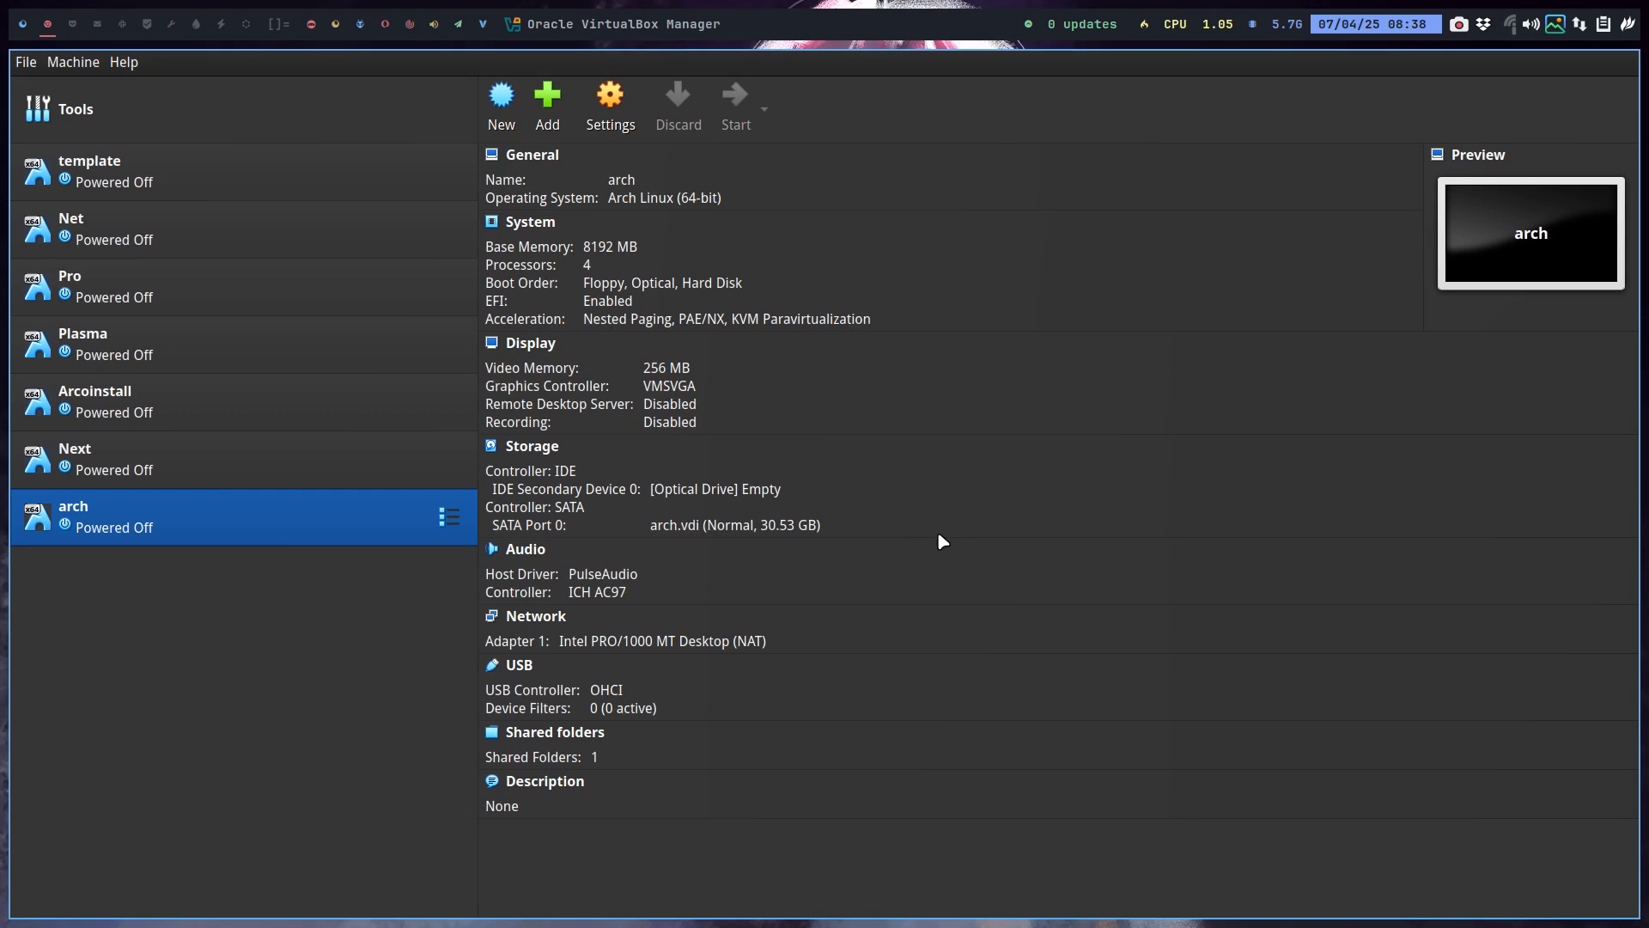
# Insert archlinux-2025.04.01-x86_64.iso, start the arch VM and boot it from the EFI CD-ROM.
pyautogui.click(738, 494)
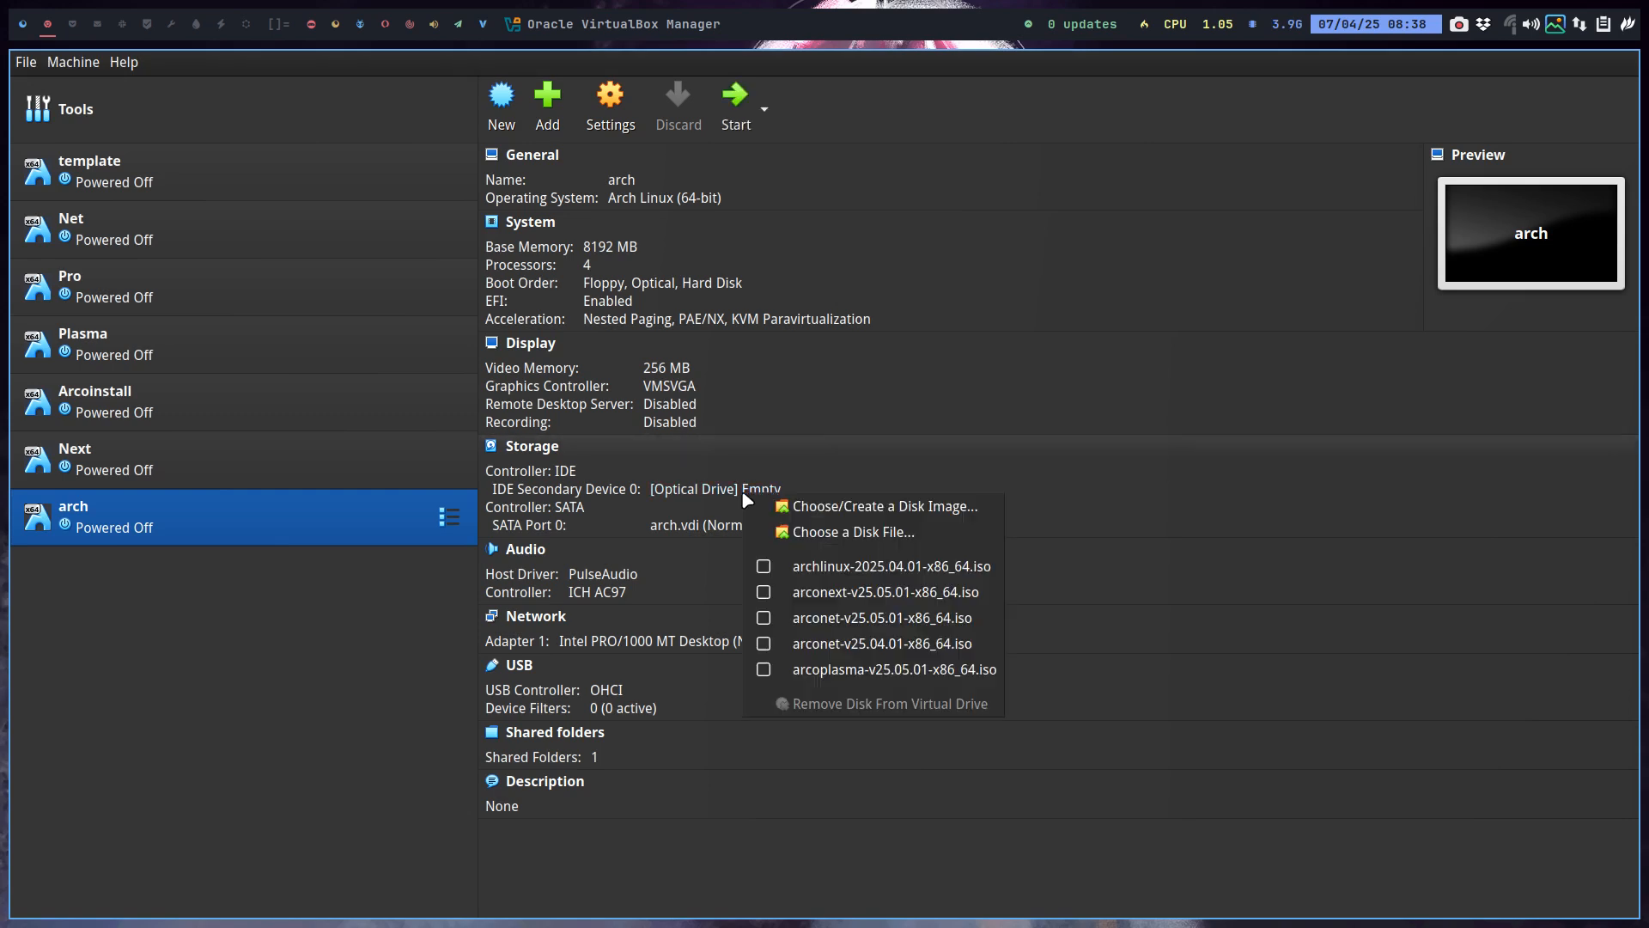
pyautogui.click(783, 567)
pyautogui.click(735, 101)
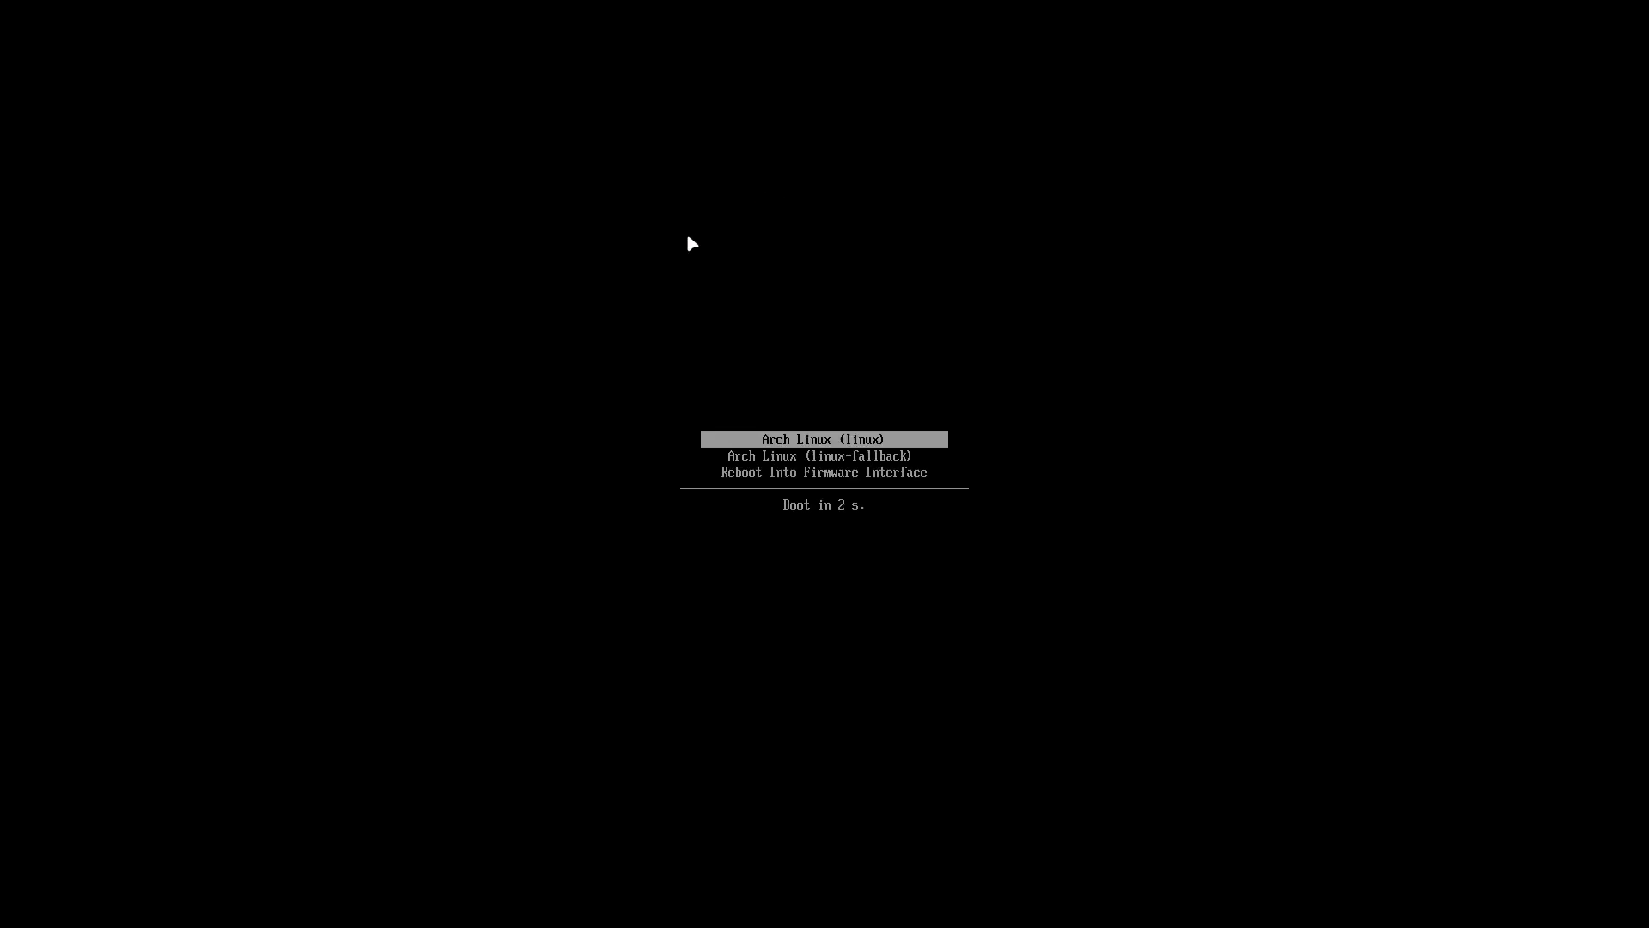
pyautogui.press('Down')
pyautogui.press('Down')
pyautogui.press('Return')
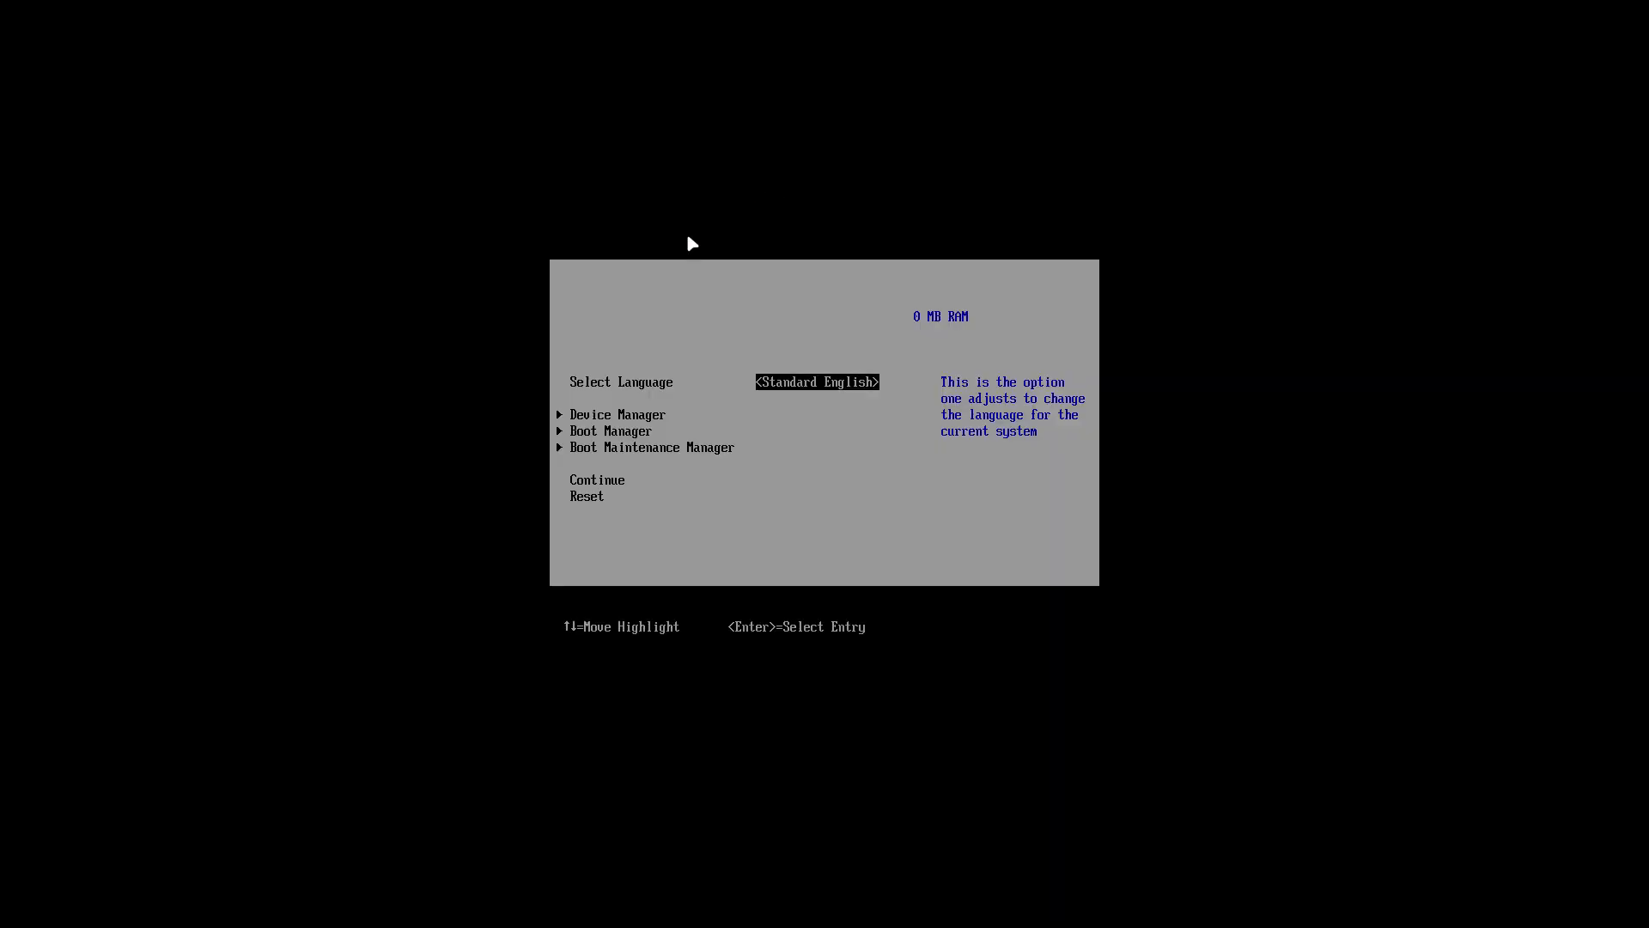
pyautogui.press('Down')
pyautogui.press('Down')
pyautogui.press('Return')
pyautogui.press('Down')
pyautogui.press('Return')
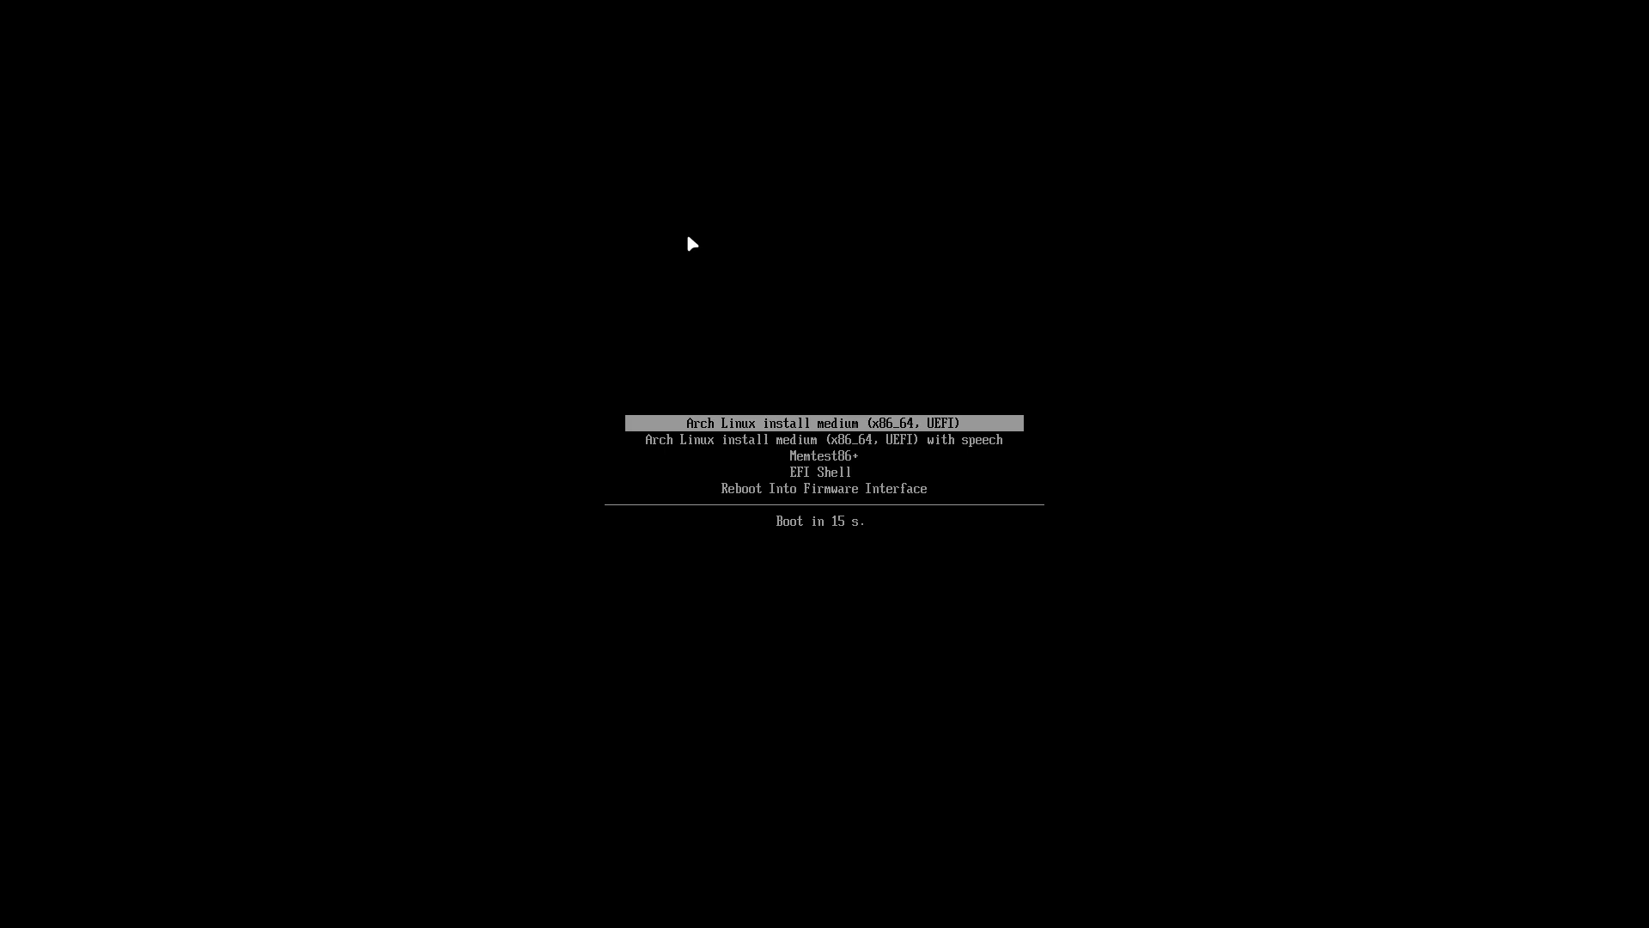
pyautogui.press('Return')
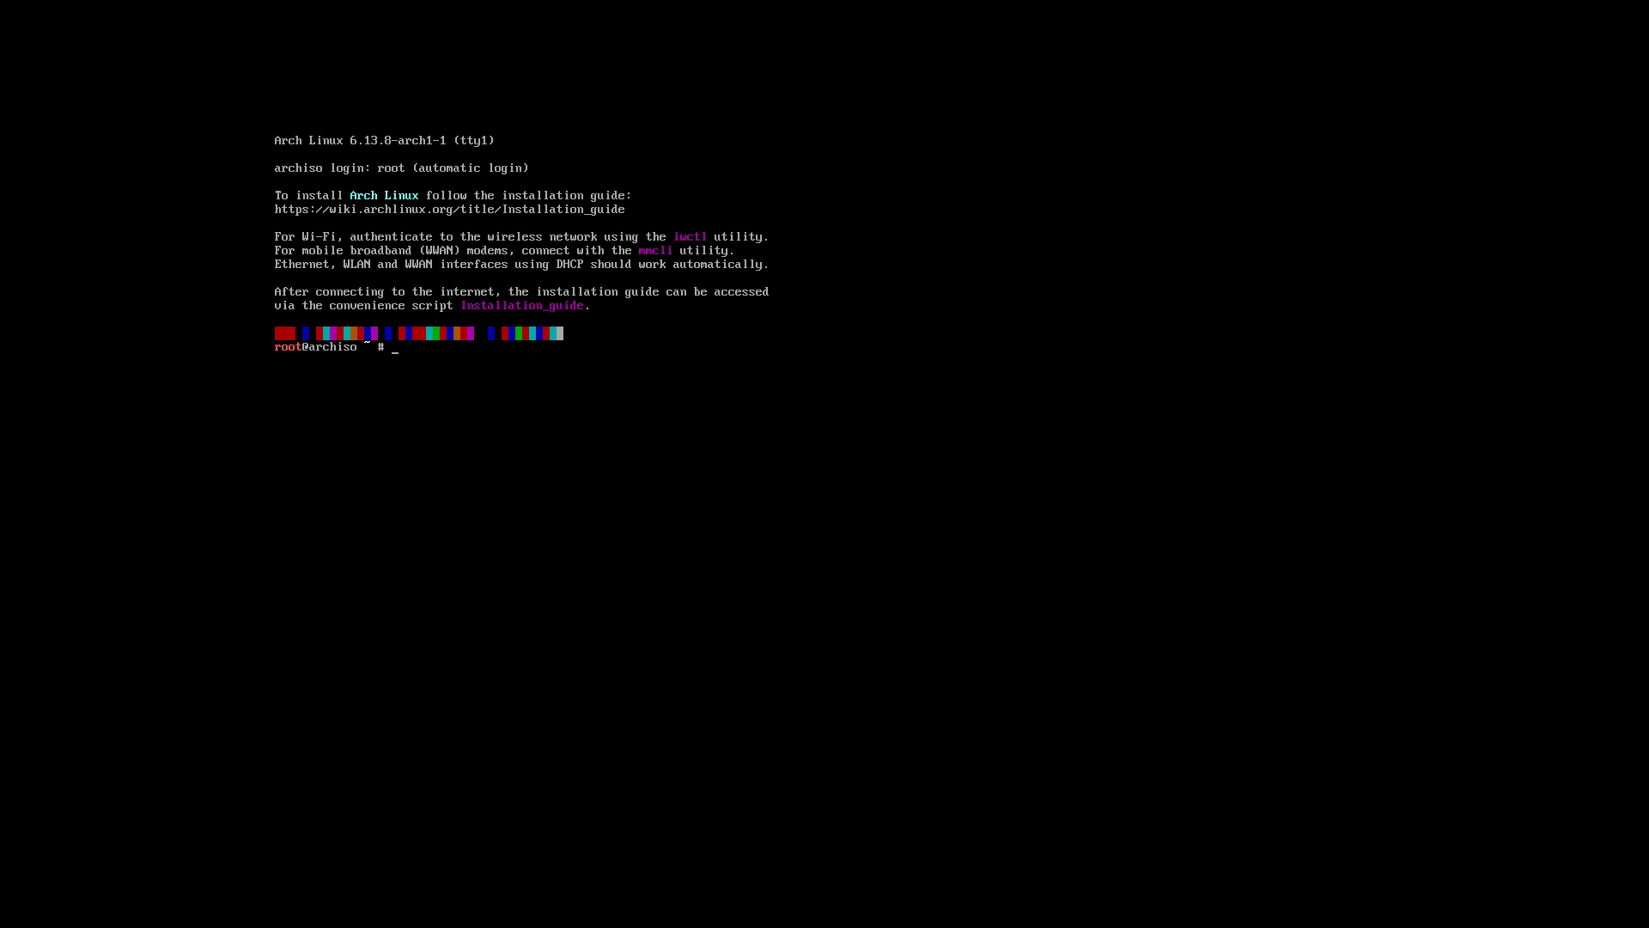
# Load the be-latin1 keymap and launch archinstall --advanced.
pyautogui.write('loadkeys be-latin1')
pyautogui.press('Return')
pyautogui.write('chinstal')
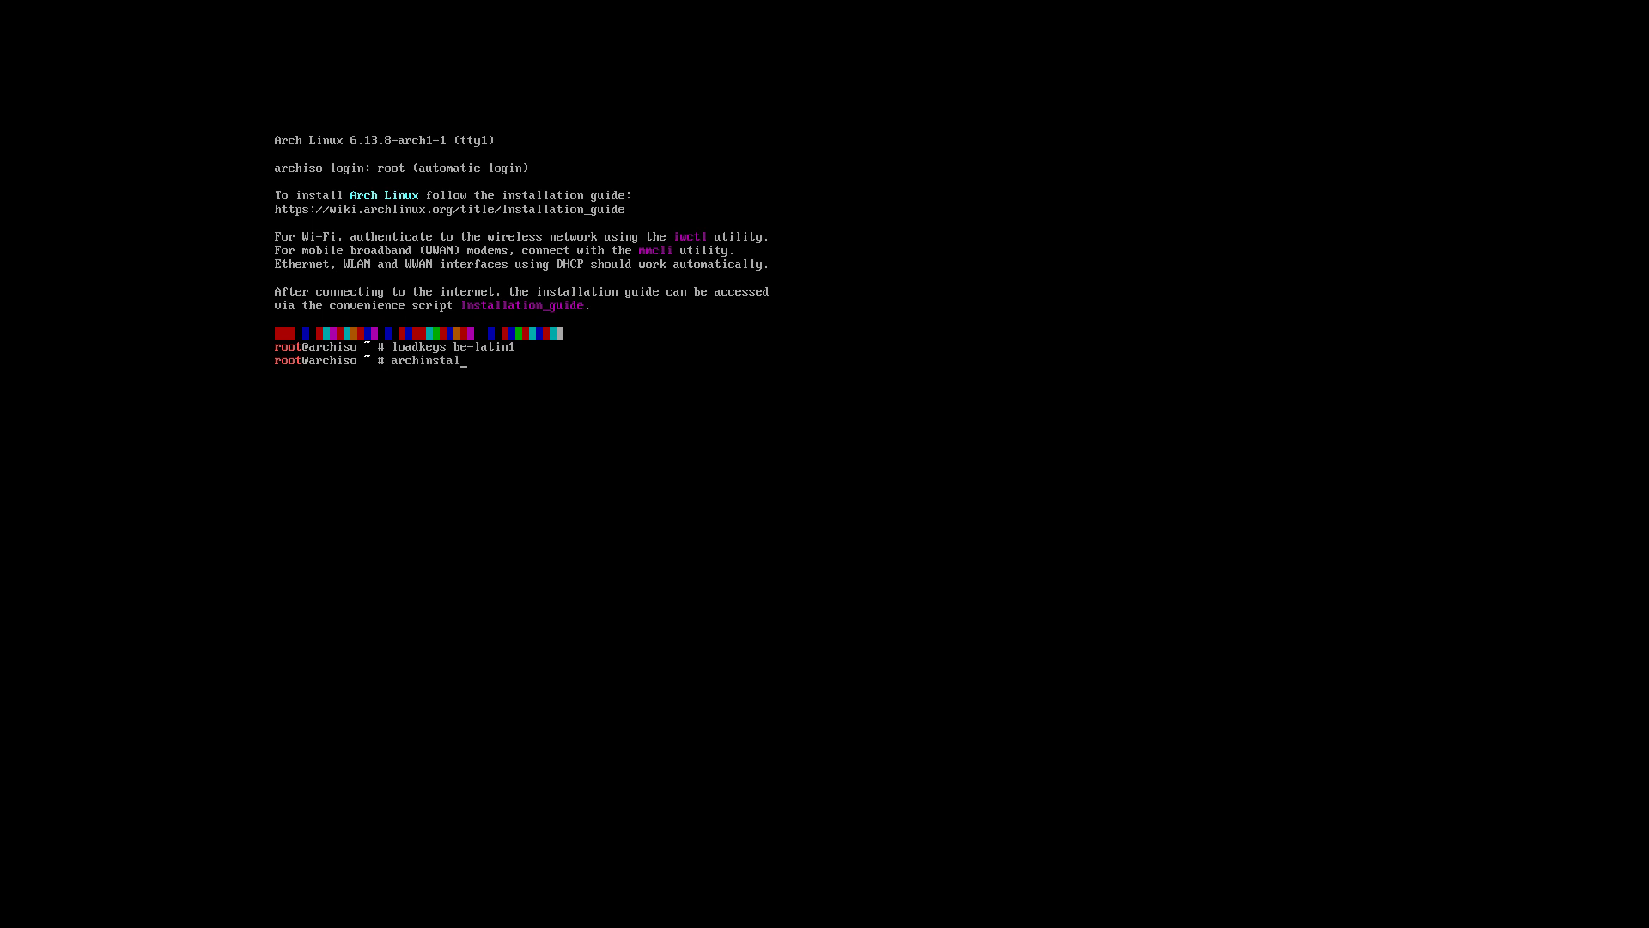
pyautogui.write('l --s')
pyautogui.press('BackSpace')
pyautogui.write('advac')
pyautogui.press('BackSpace')
pyautogui.write('nc')
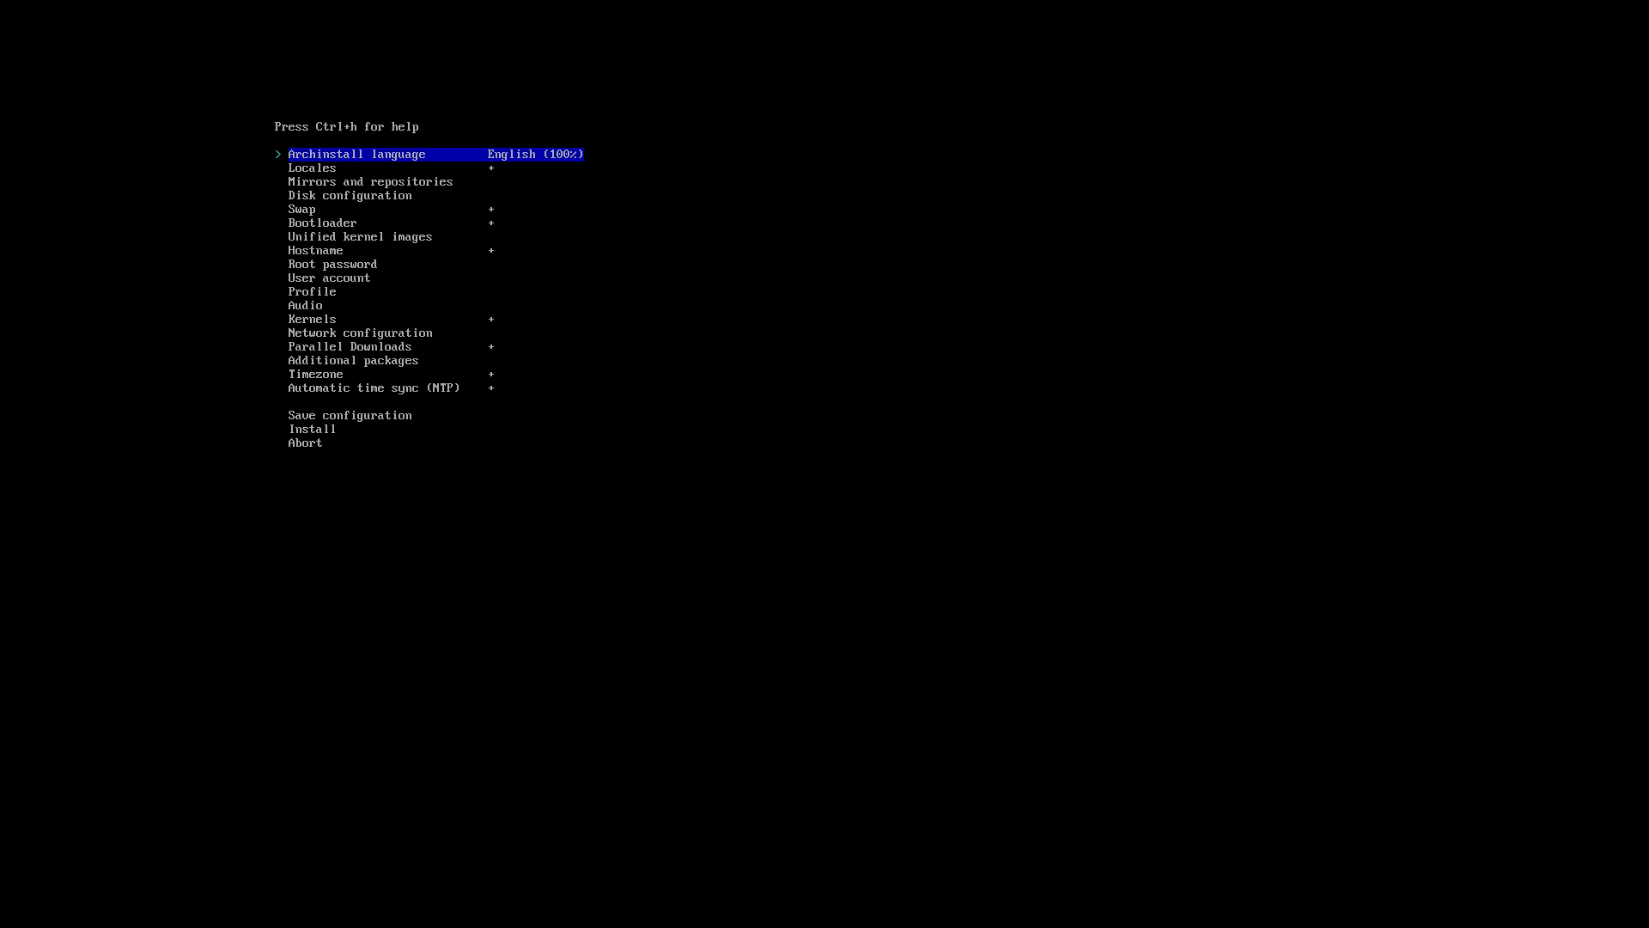
# Set the installer keyboard layout to be-latin1 under Locales.
pyautogui.press('Down')
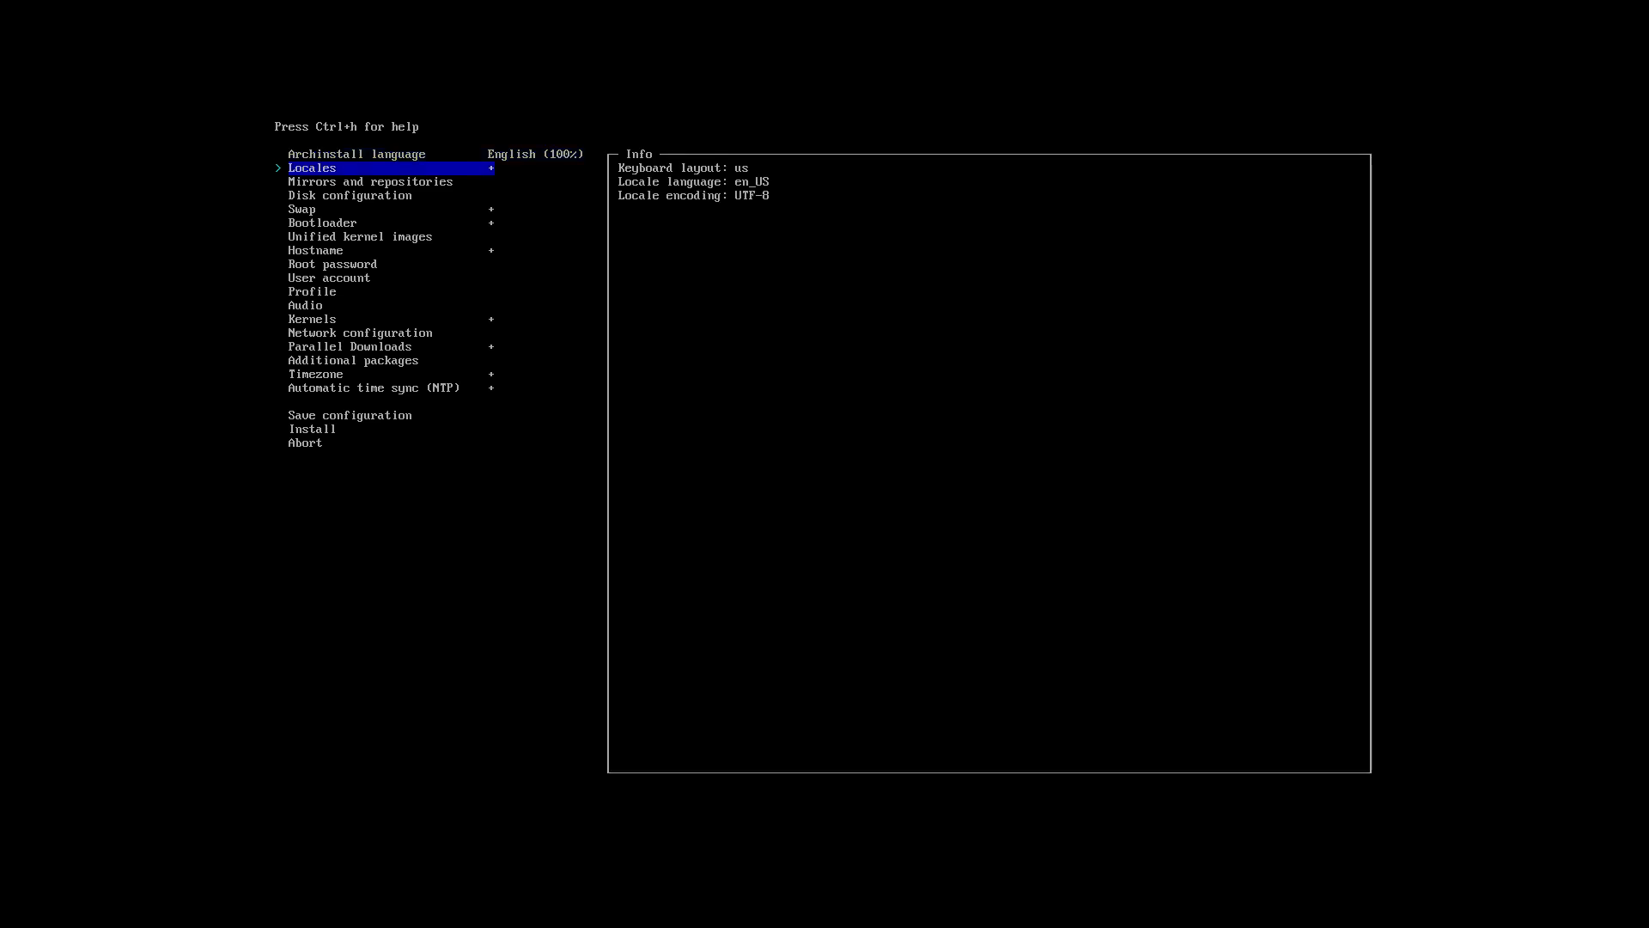
pyautogui.press('Return')
pyautogui.press('Return')
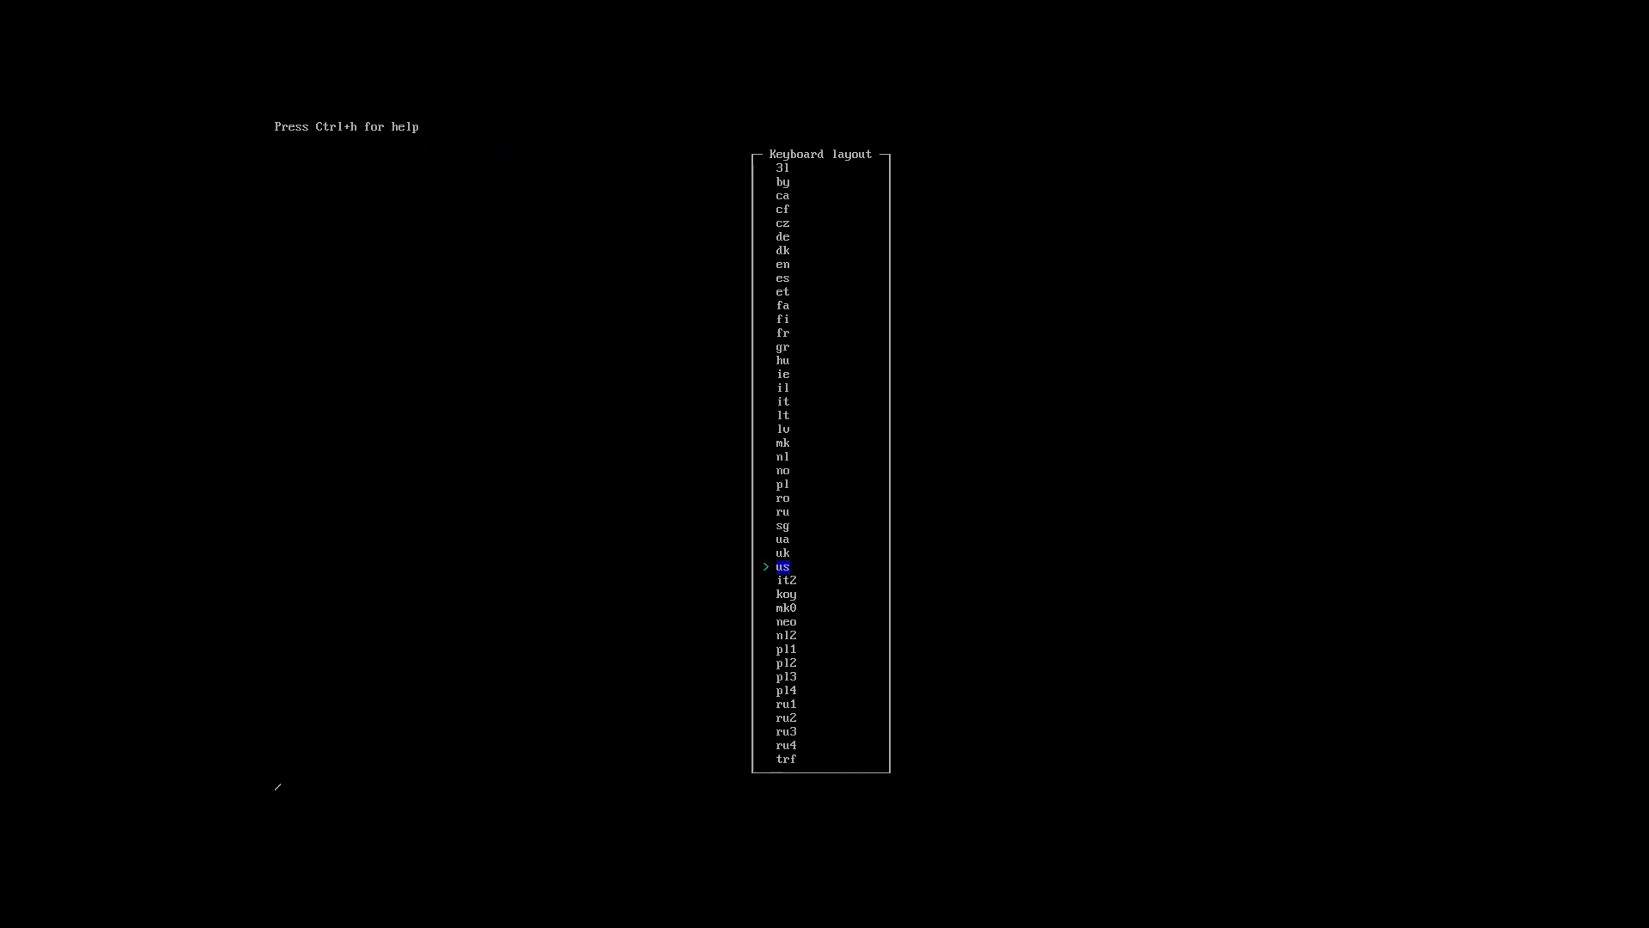
pyautogui.write('be')
pyautogui.press('Down')
pyautogui.press('Down')
pyautogui.press('Down')
pyautogui.press('Down')
pyautogui.press('Return')
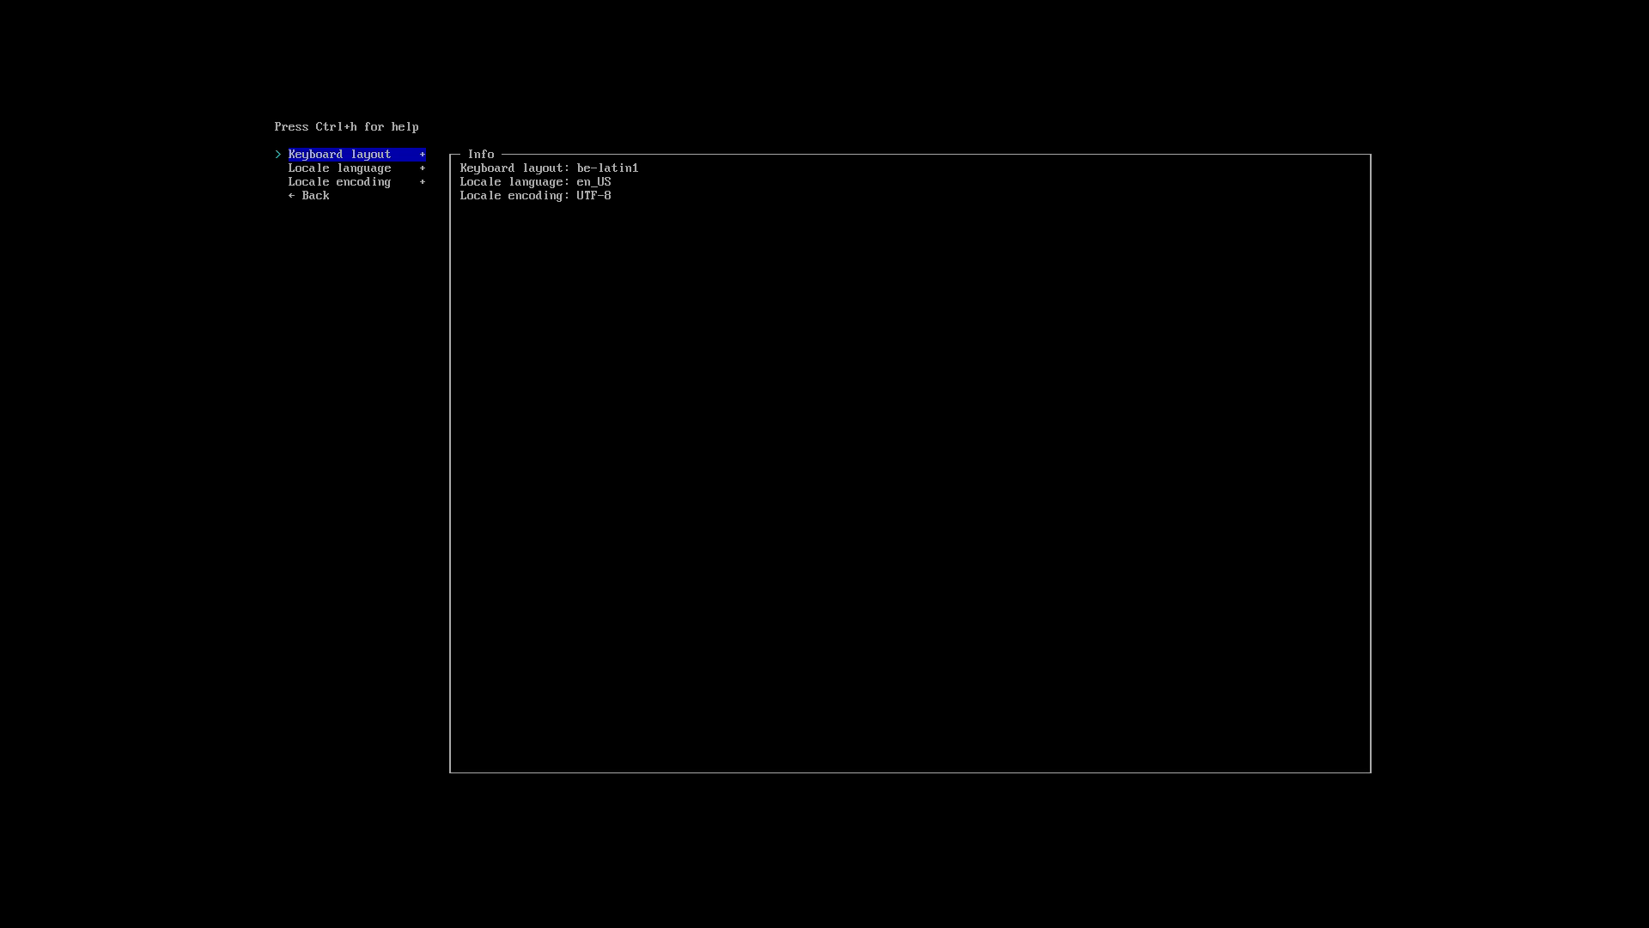
pyautogui.press('Down')
pyautogui.press('Down')
pyautogui.press('Down')
# Select Sweden as the mirror region, then enter disk configuration.
pyautogui.press('Return')
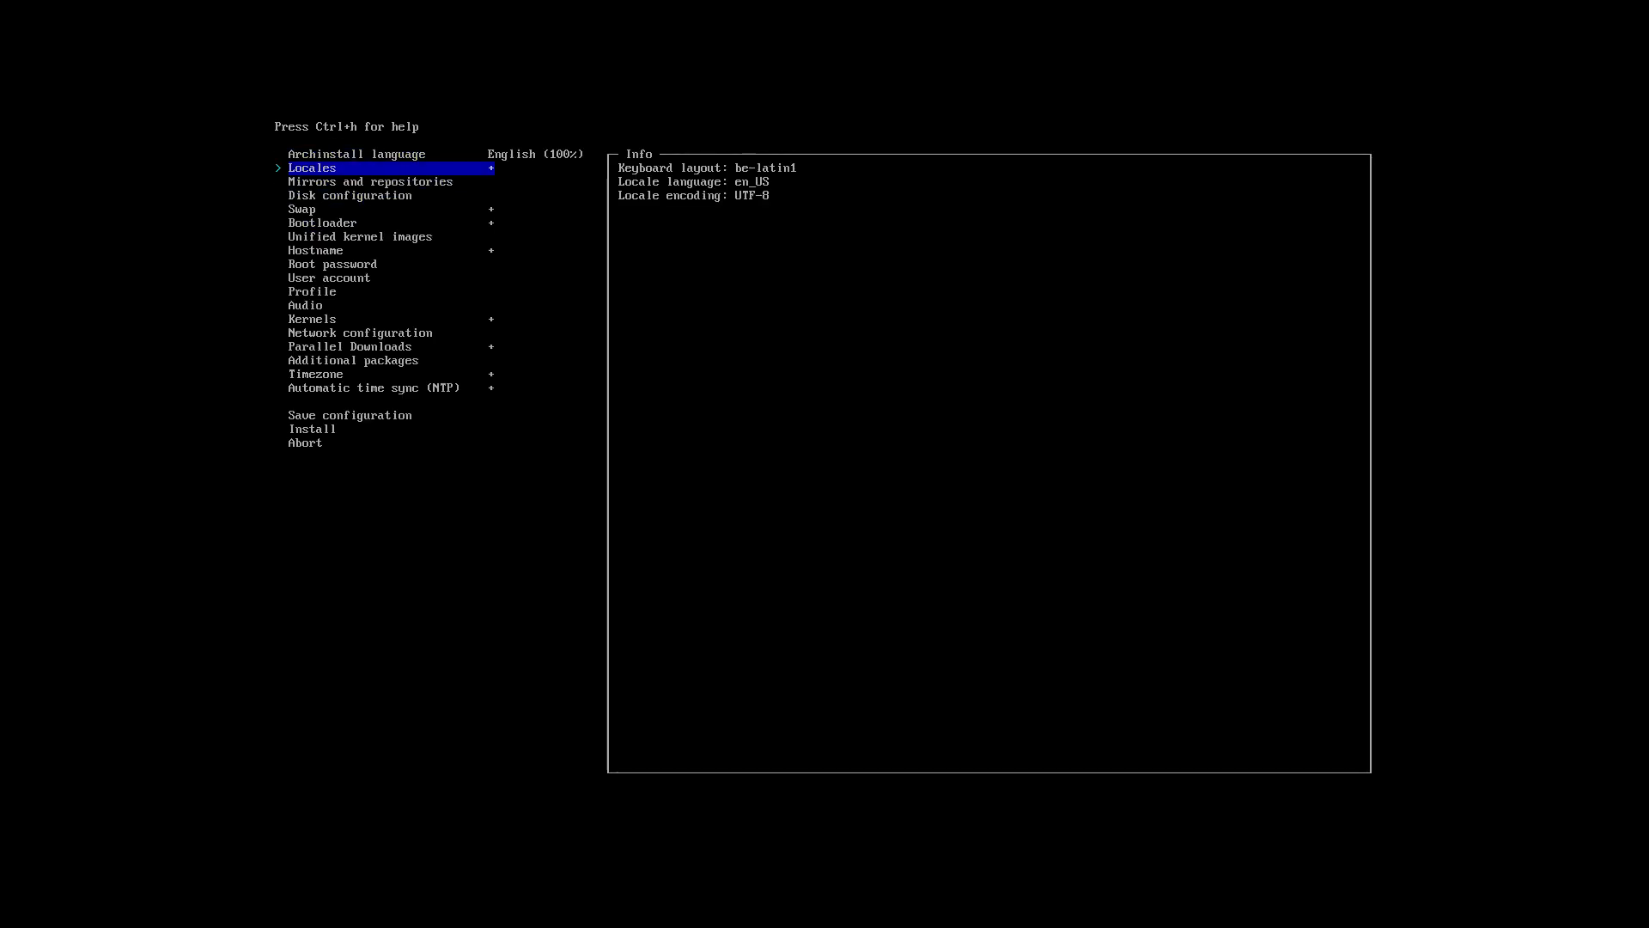
pyautogui.press('Down')
pyautogui.press('Return')
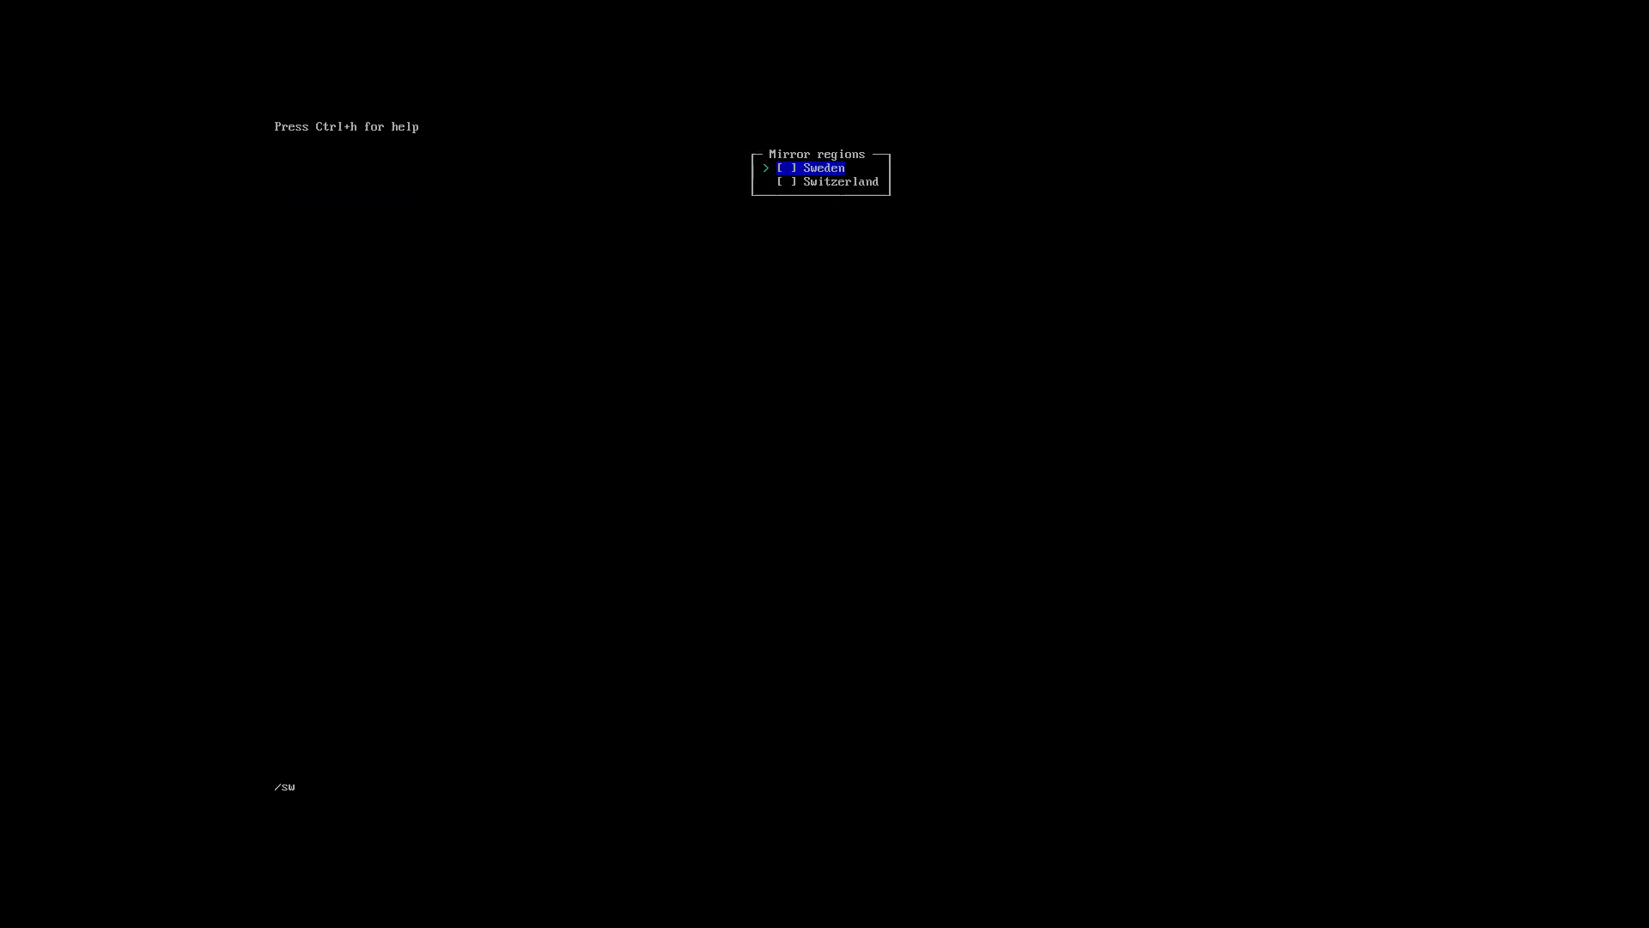
pyautogui.press('Down')
pyautogui.press('Down')
pyautogui.press('Down')
pyautogui.press('Down')
pyautogui.press('Return')
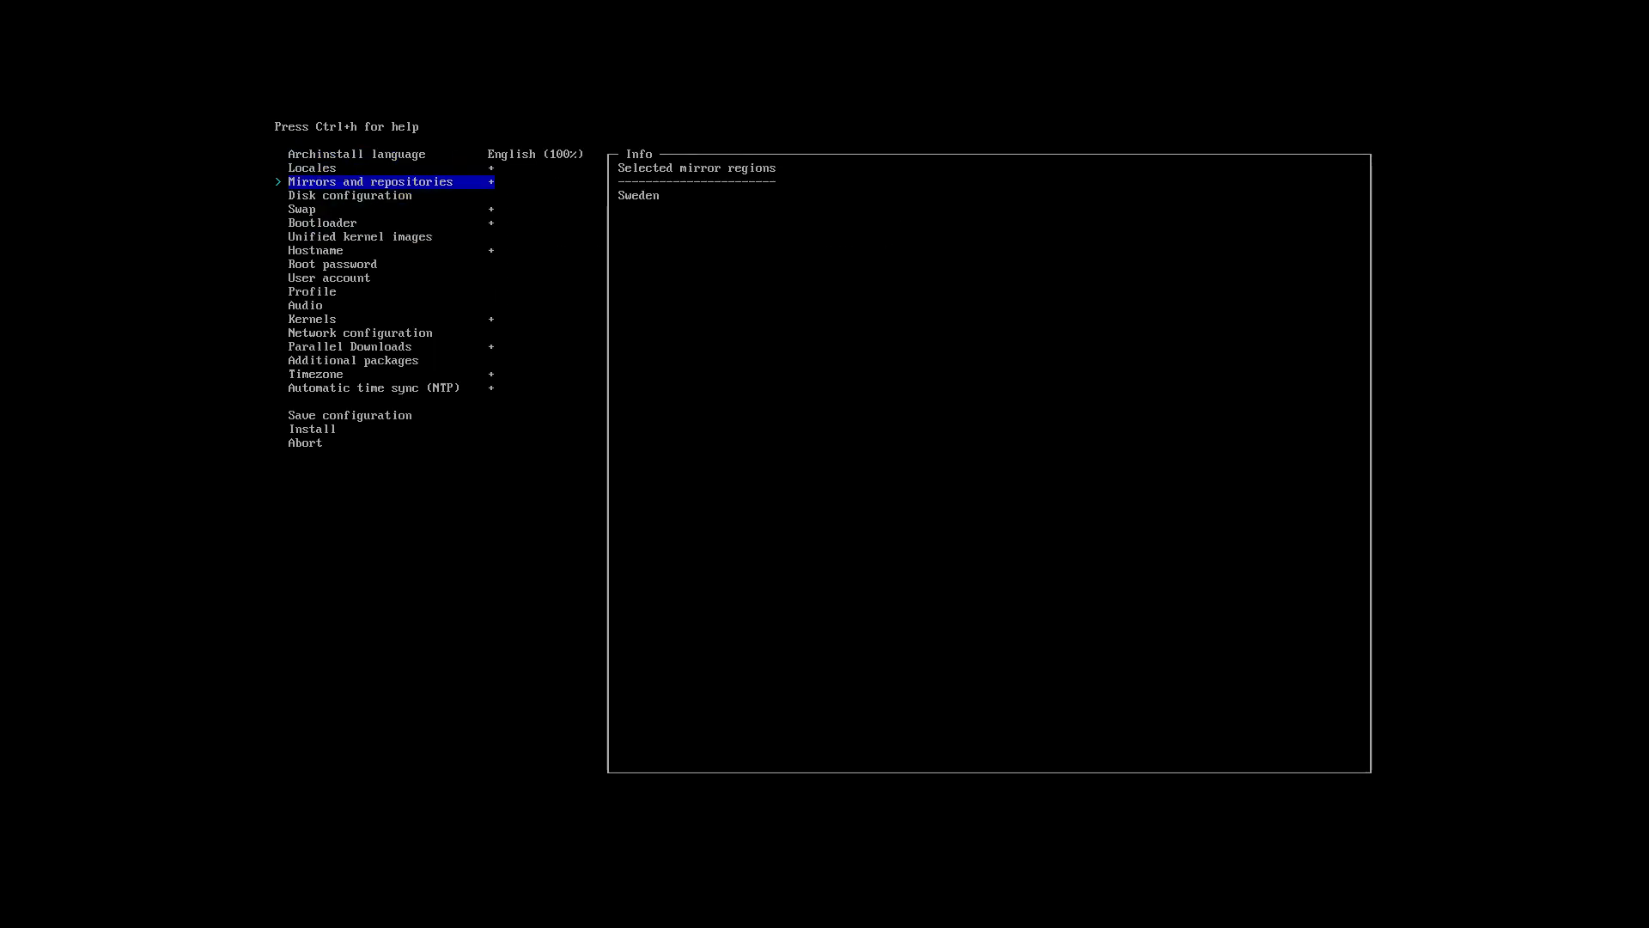
pyautogui.press('Down')
pyautogui.press('Return')
pyautogui.press('Return')
pyautogui.press('Return')
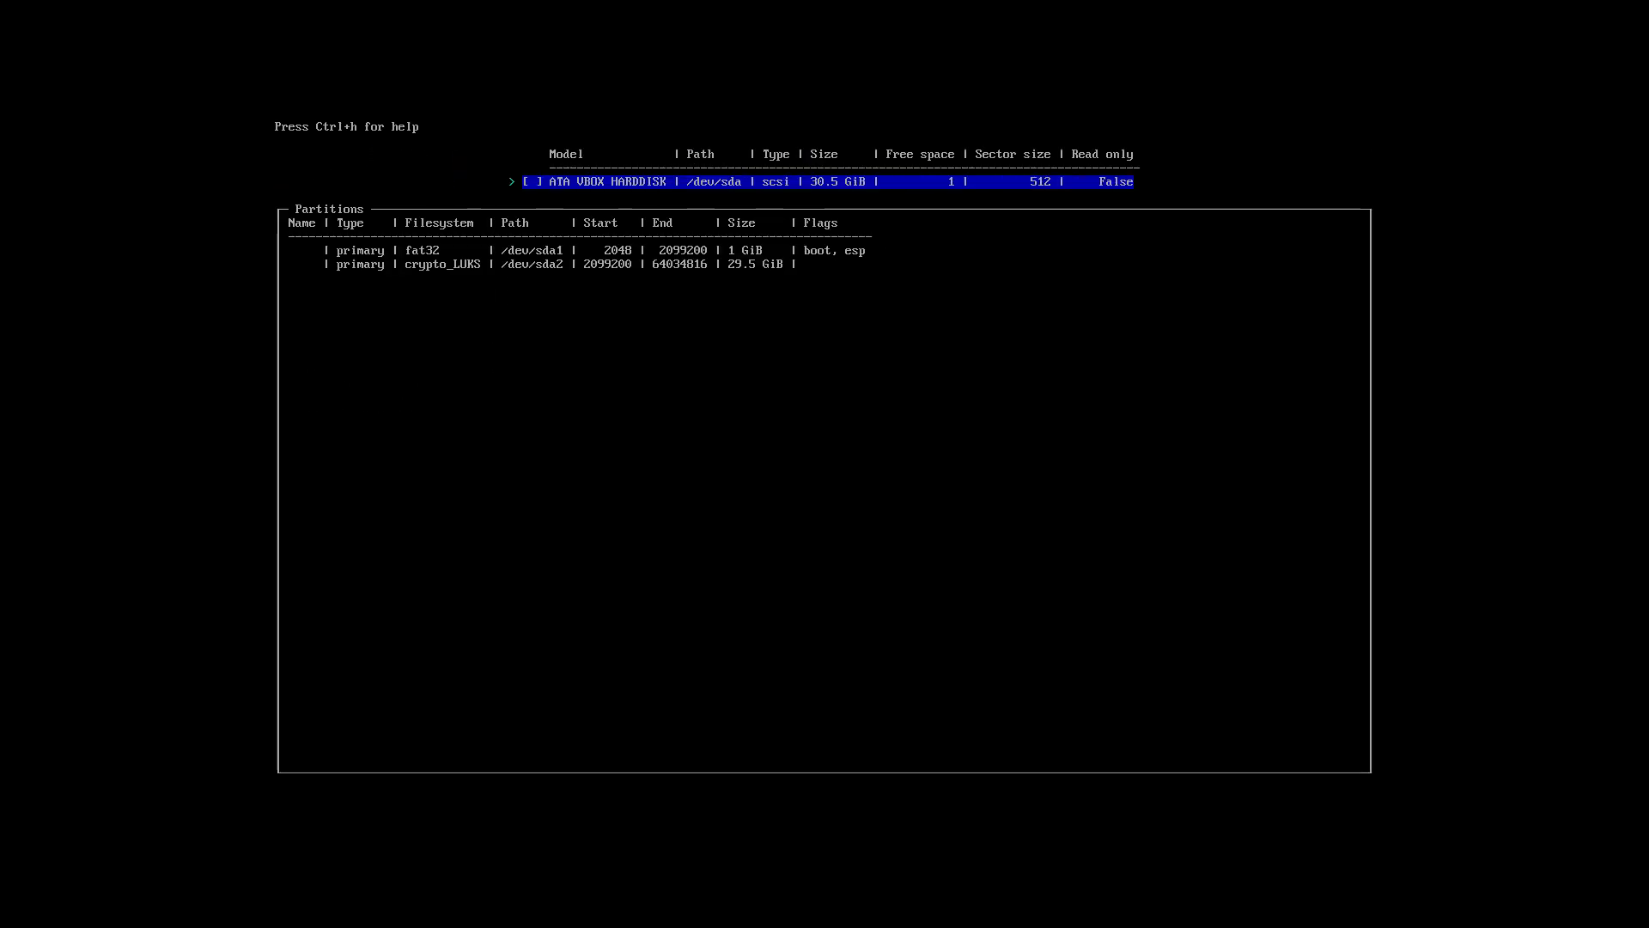
# Use the default partition layout on the VBOX hard disk.
pyautogui.press('Return')
pyautogui.press('Return')
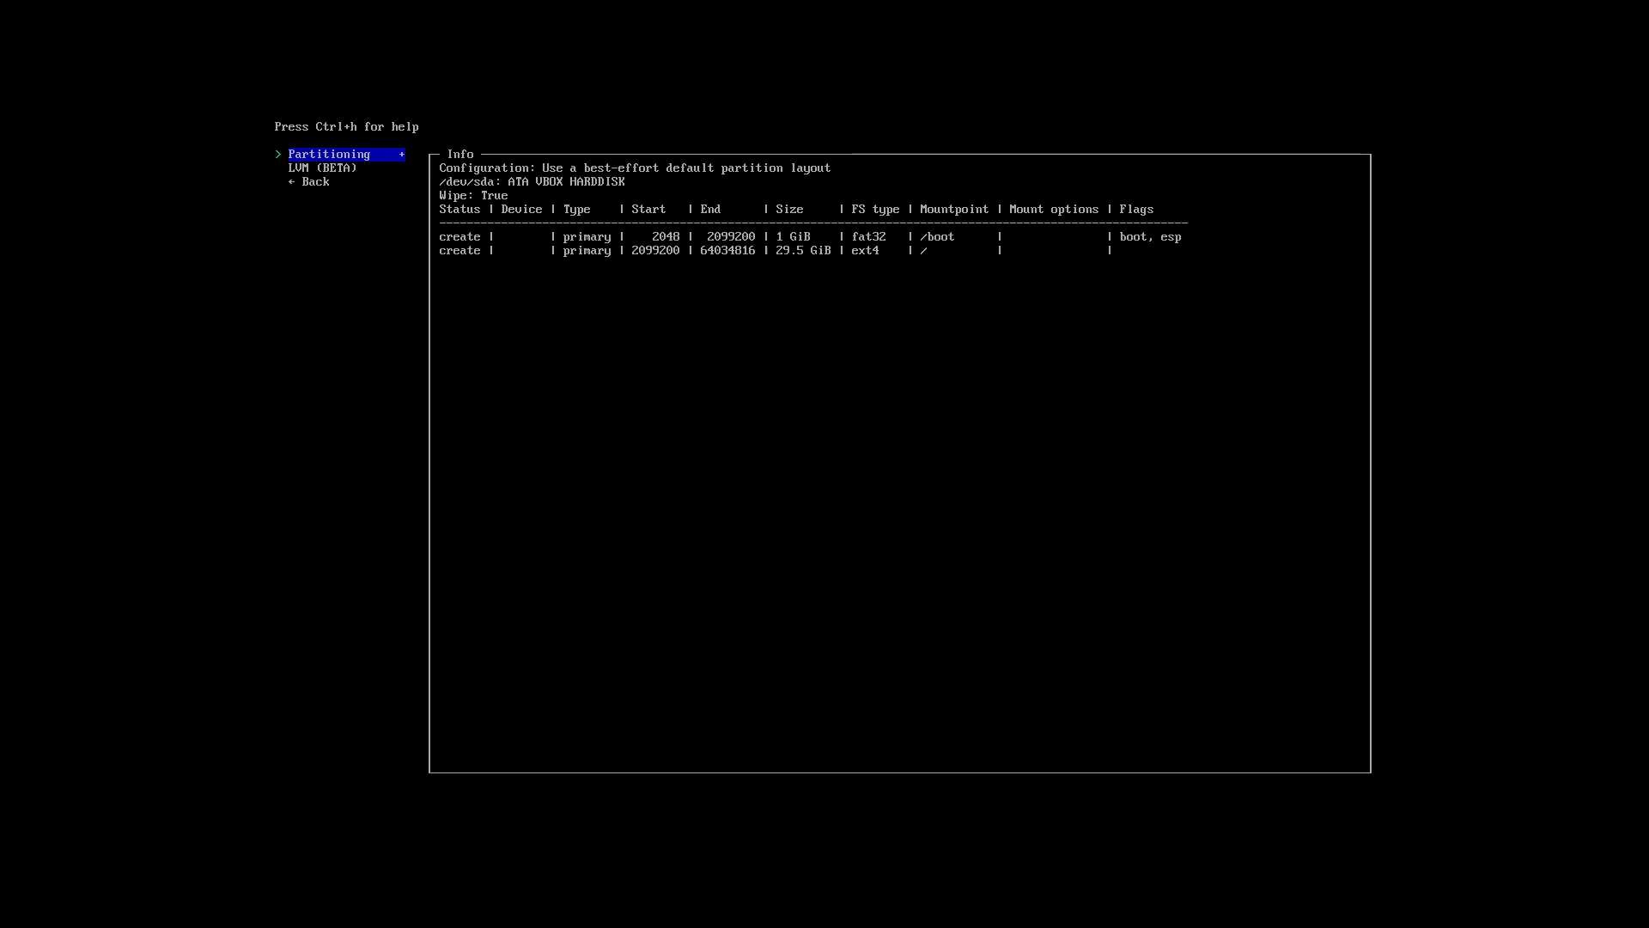
pyautogui.press('Down')
pyautogui.press('Down')
pyautogui.press('Return')
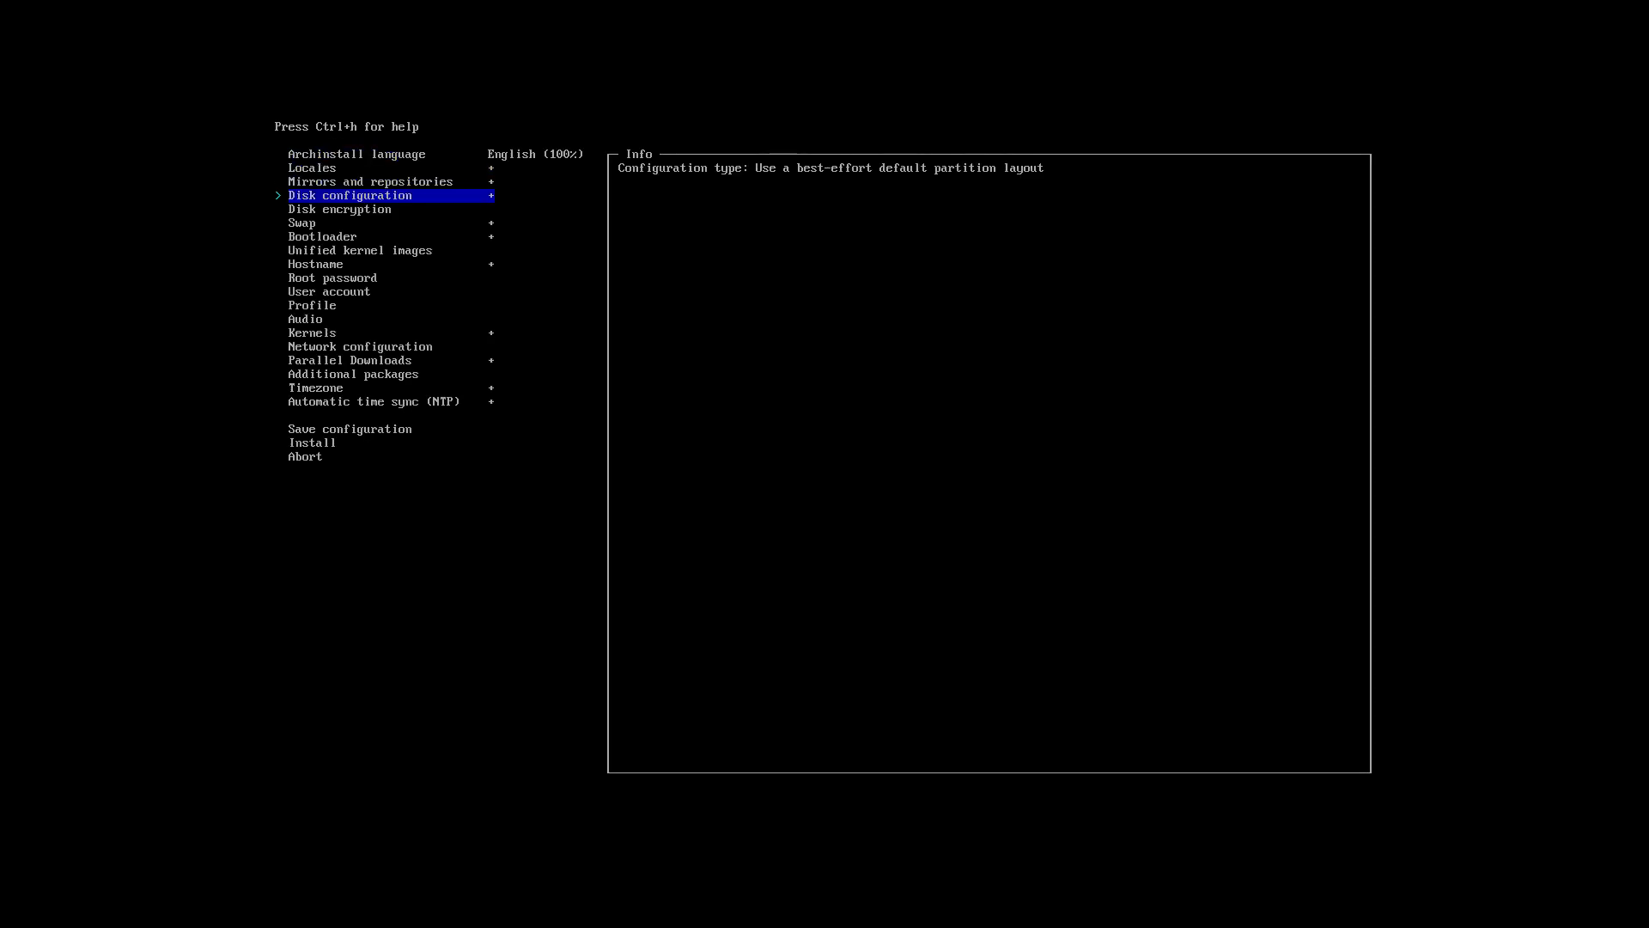
pyautogui.press('Down')
# Set disk encryption to LUKS and enter and confirm the encryption password.
pyautogui.press('Return')
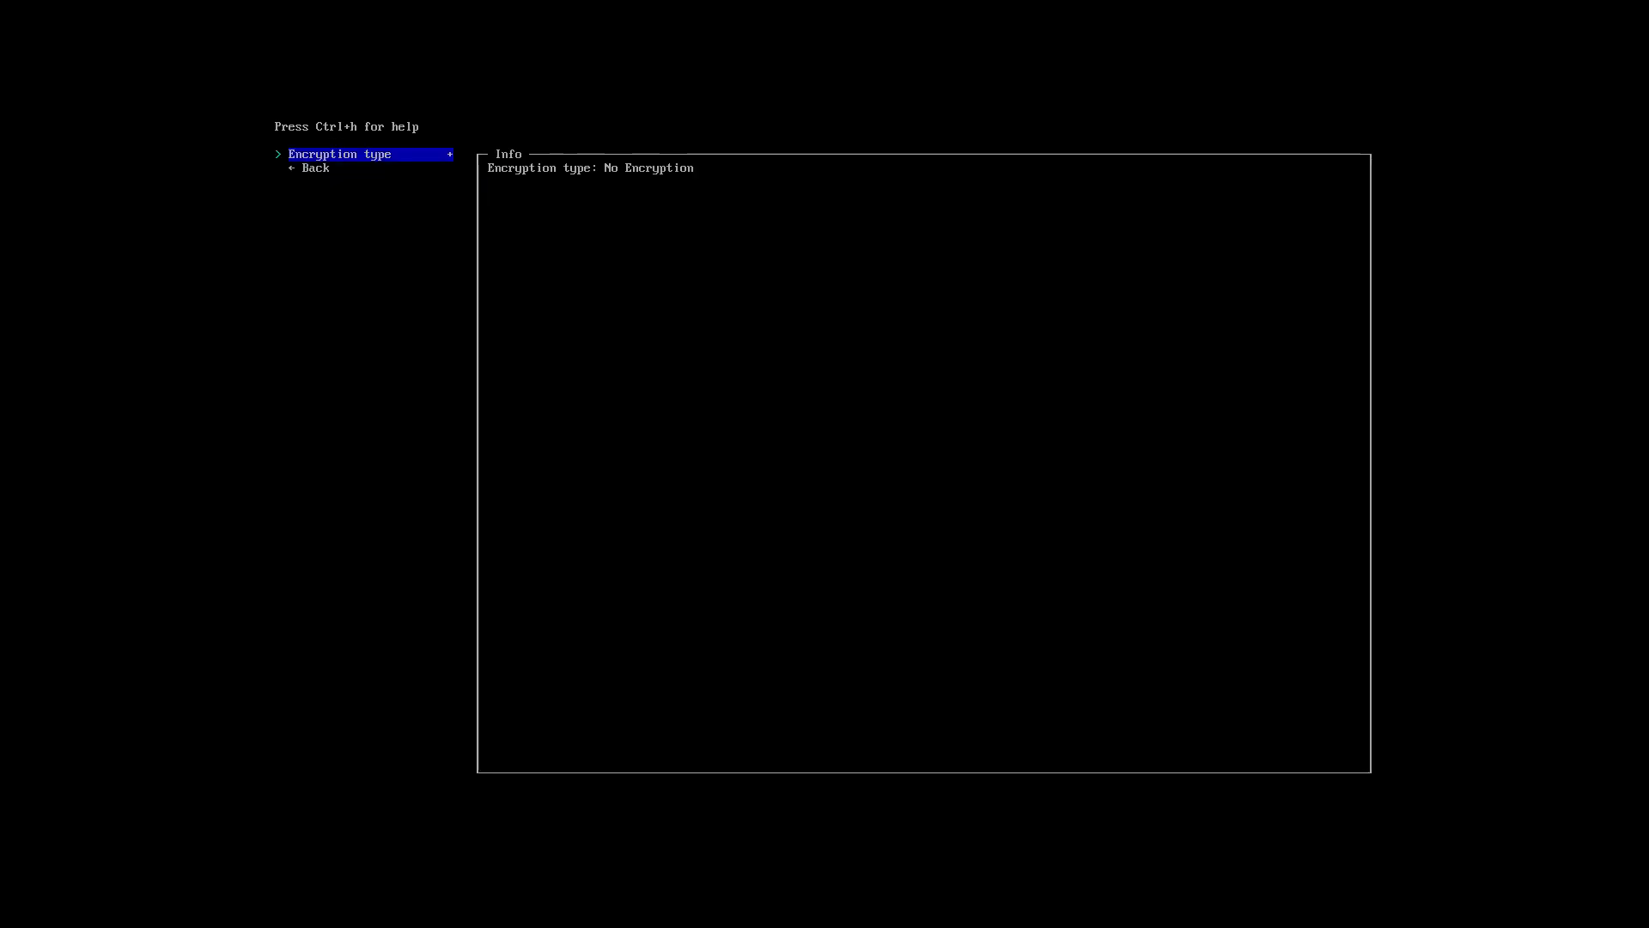
pyautogui.press('Return')
pyautogui.press('Return')
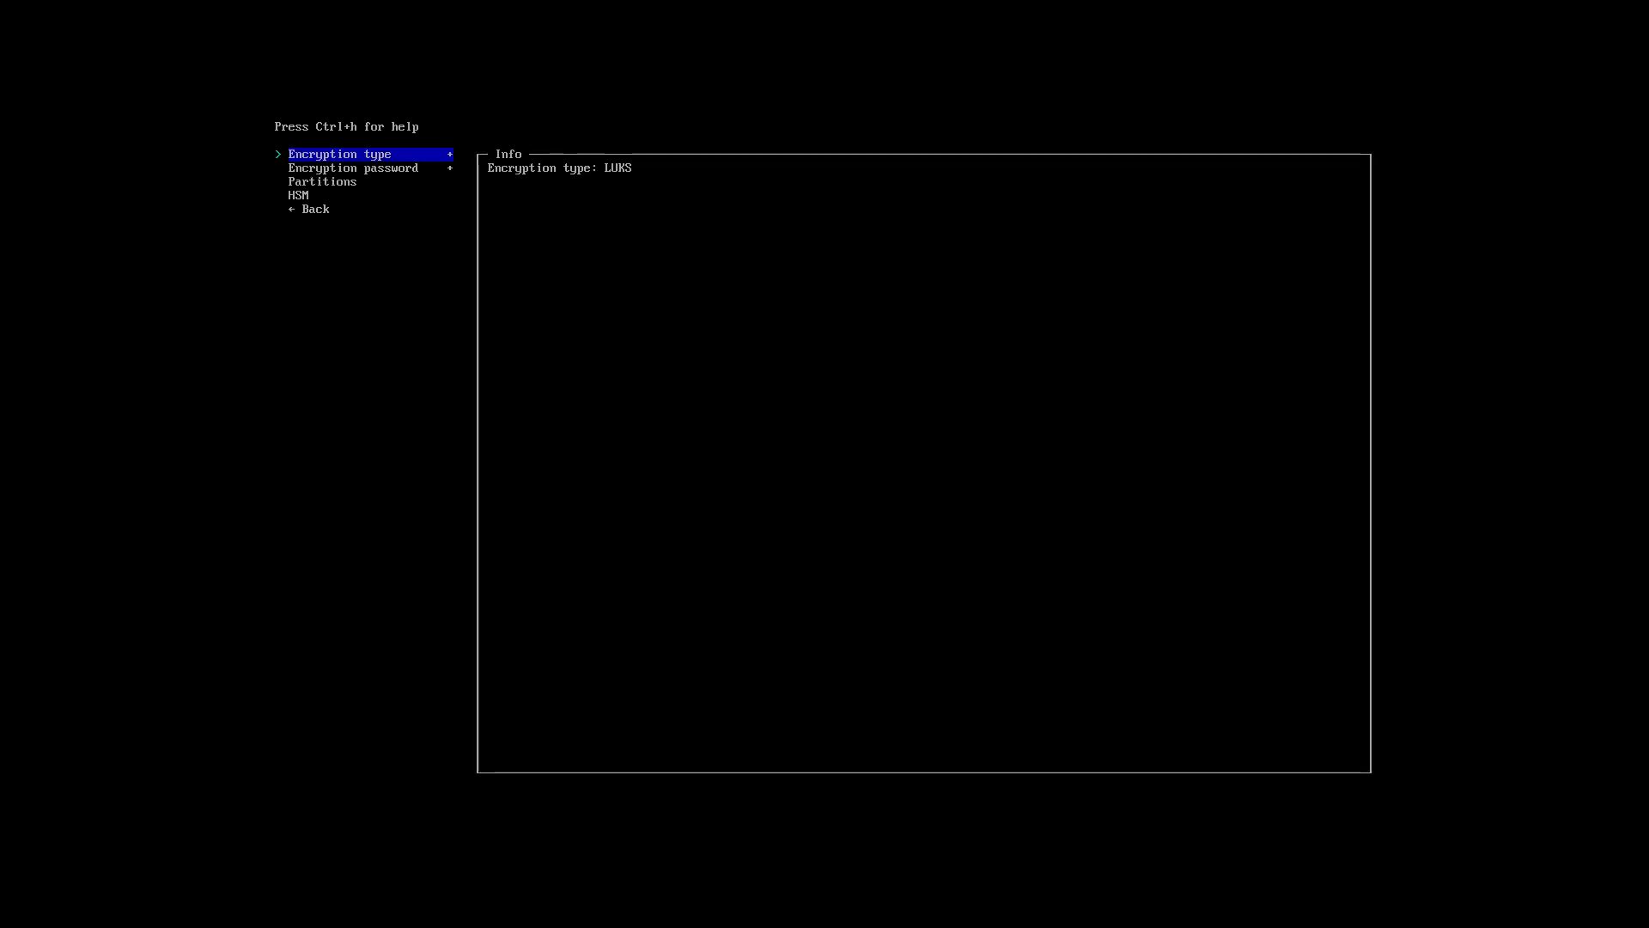
pyautogui.press('Down')
pyautogui.press('Return')
pyautogui.write('****')
pyautogui.press('Return')
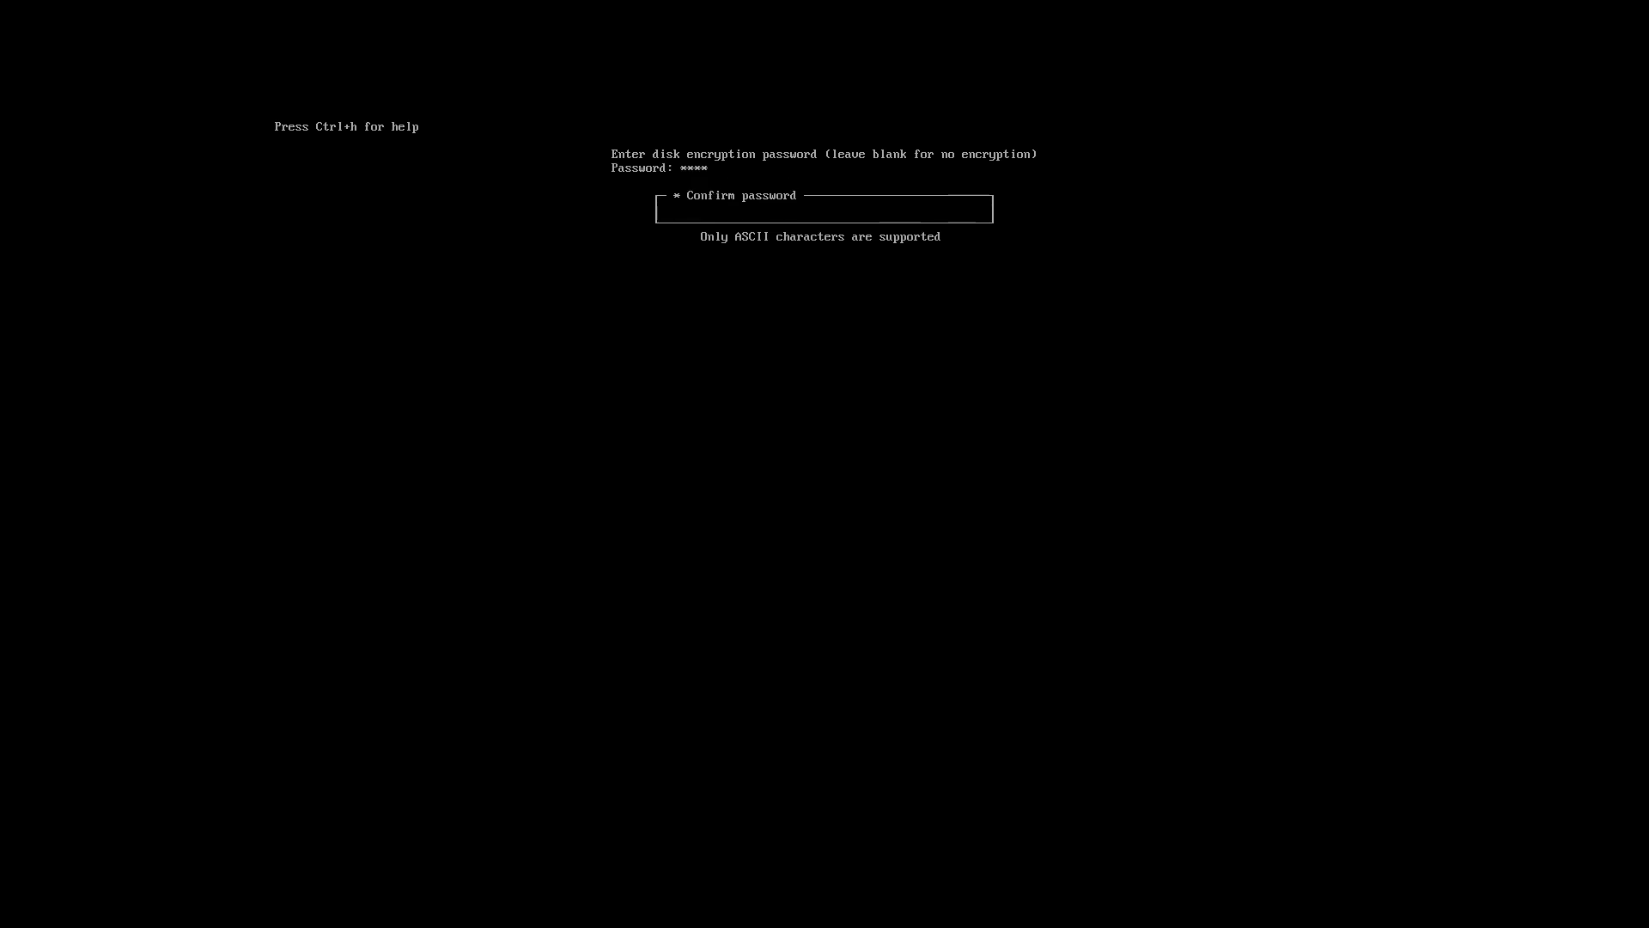
pyautogui.write('****')
pyautogui.press('Return')
pyautogui.press('Down')
# Mark the 29.5 GiB root partition for encryption and return to the main menu.
pyautogui.press('Return')
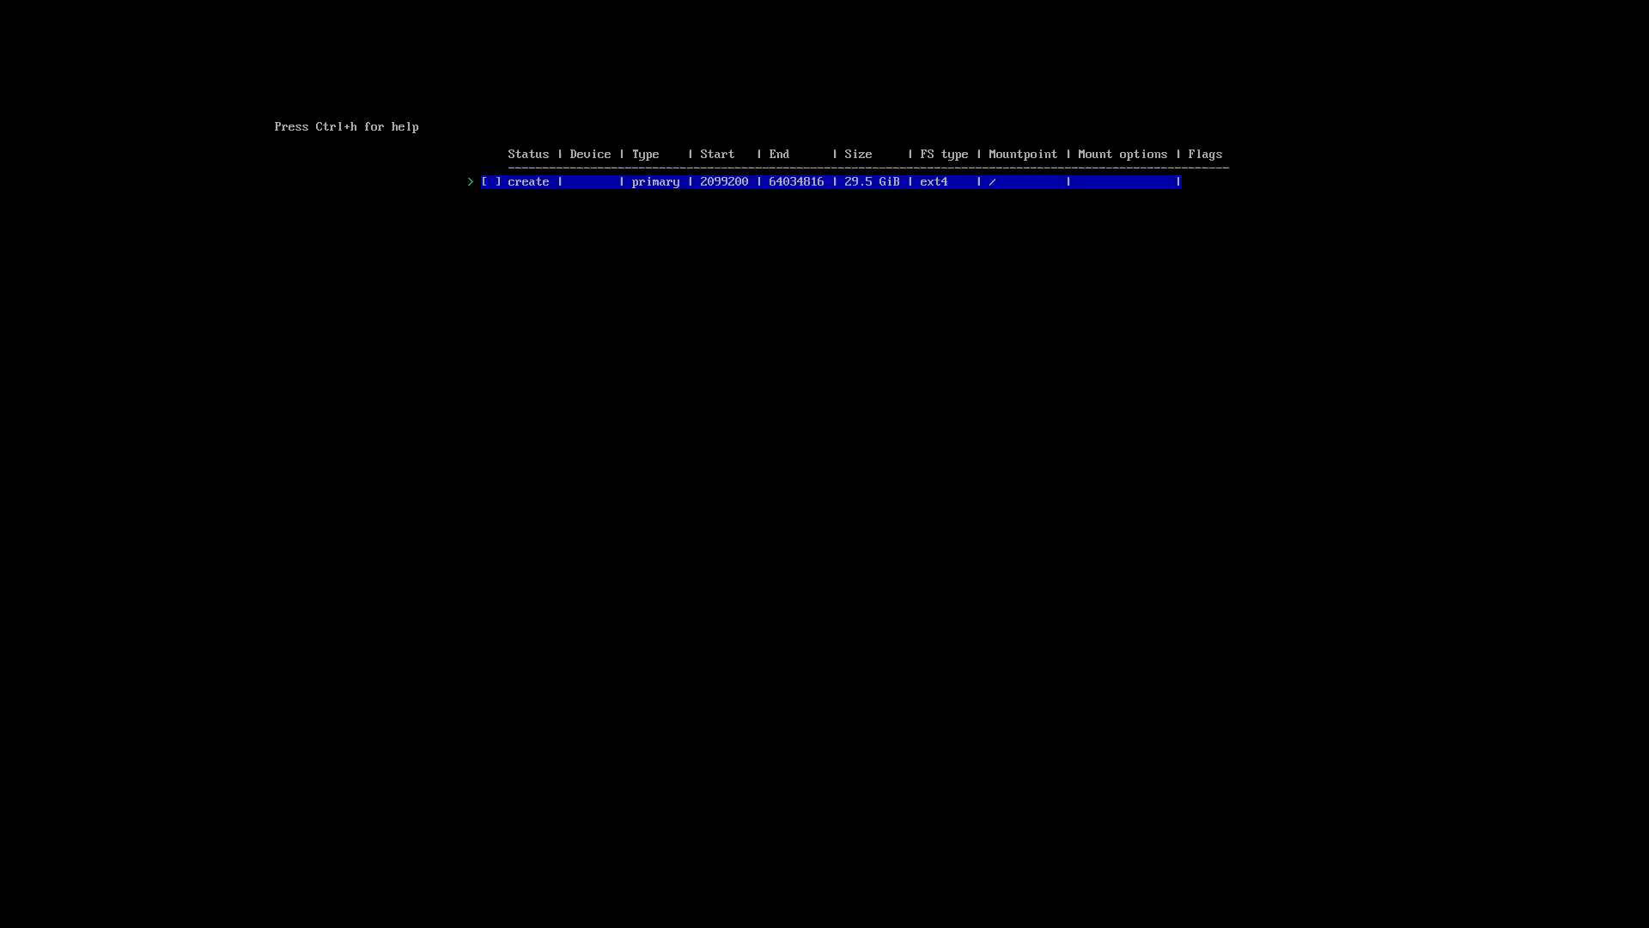
pyautogui.press('space')
pyautogui.press('Return')
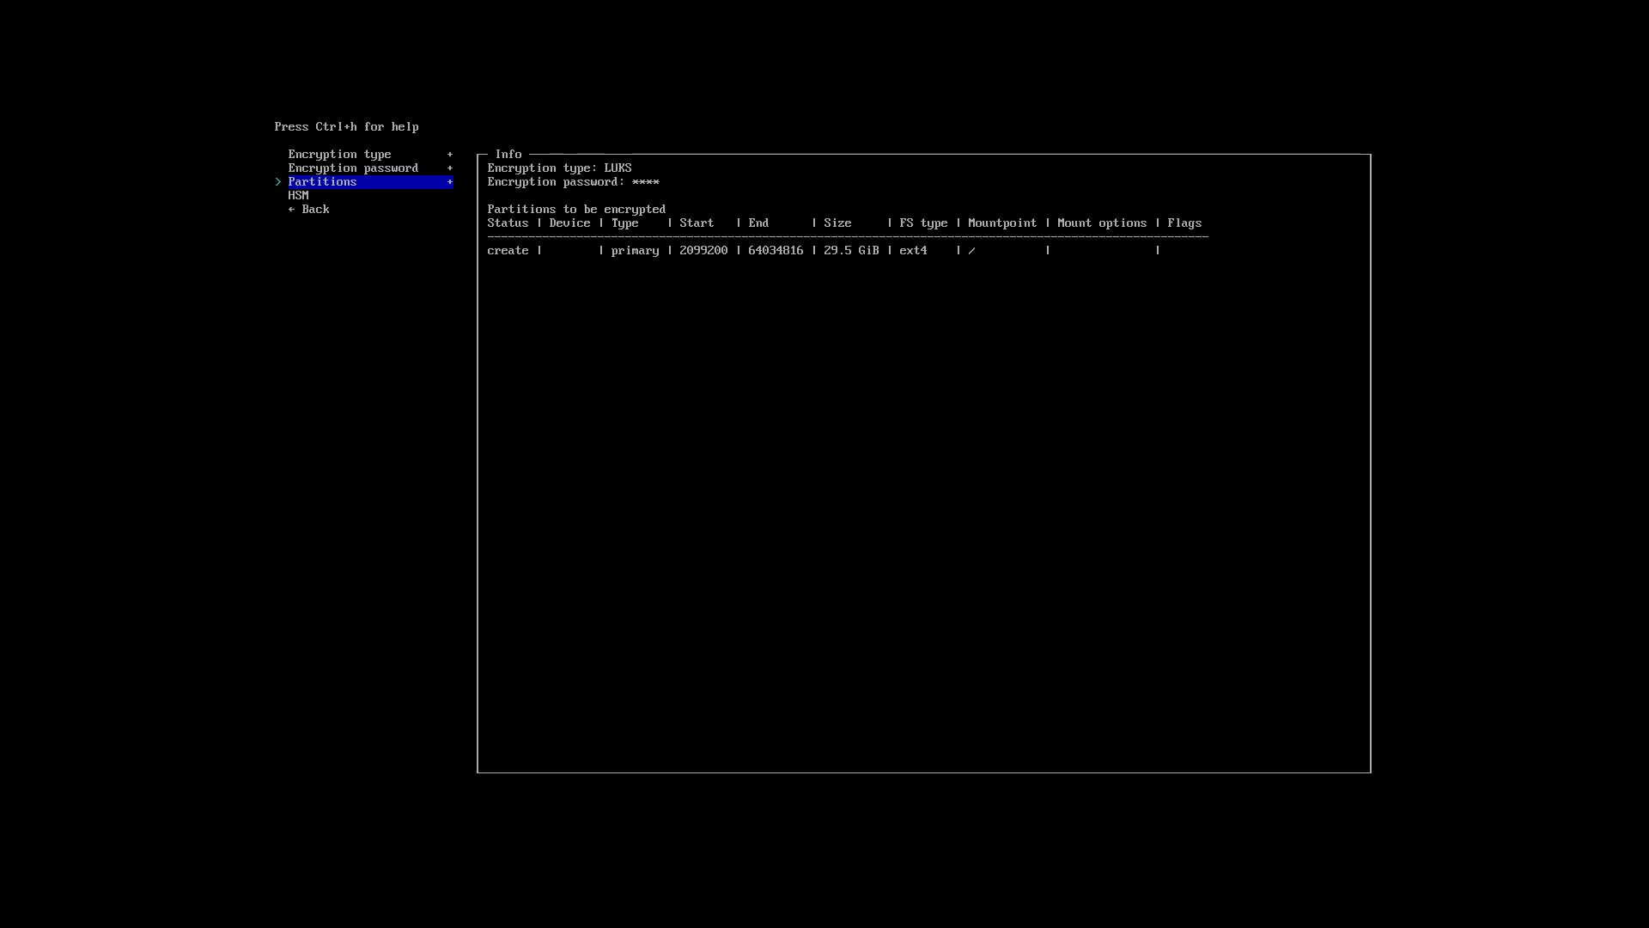
pyautogui.press('Down')
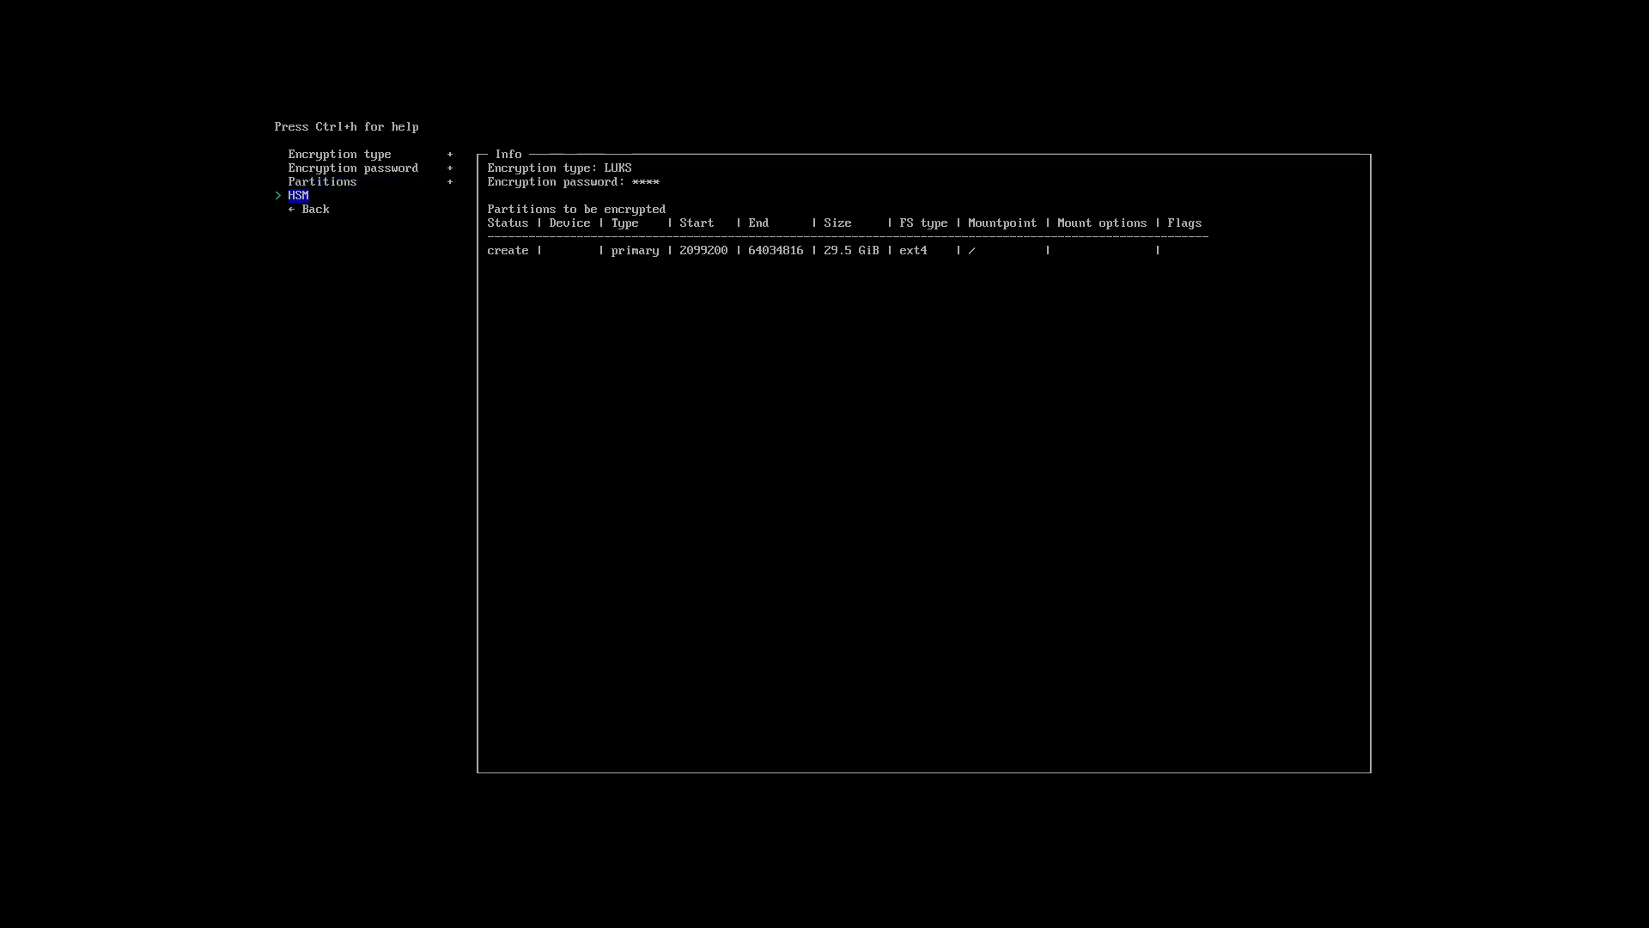
pyautogui.press('Down')
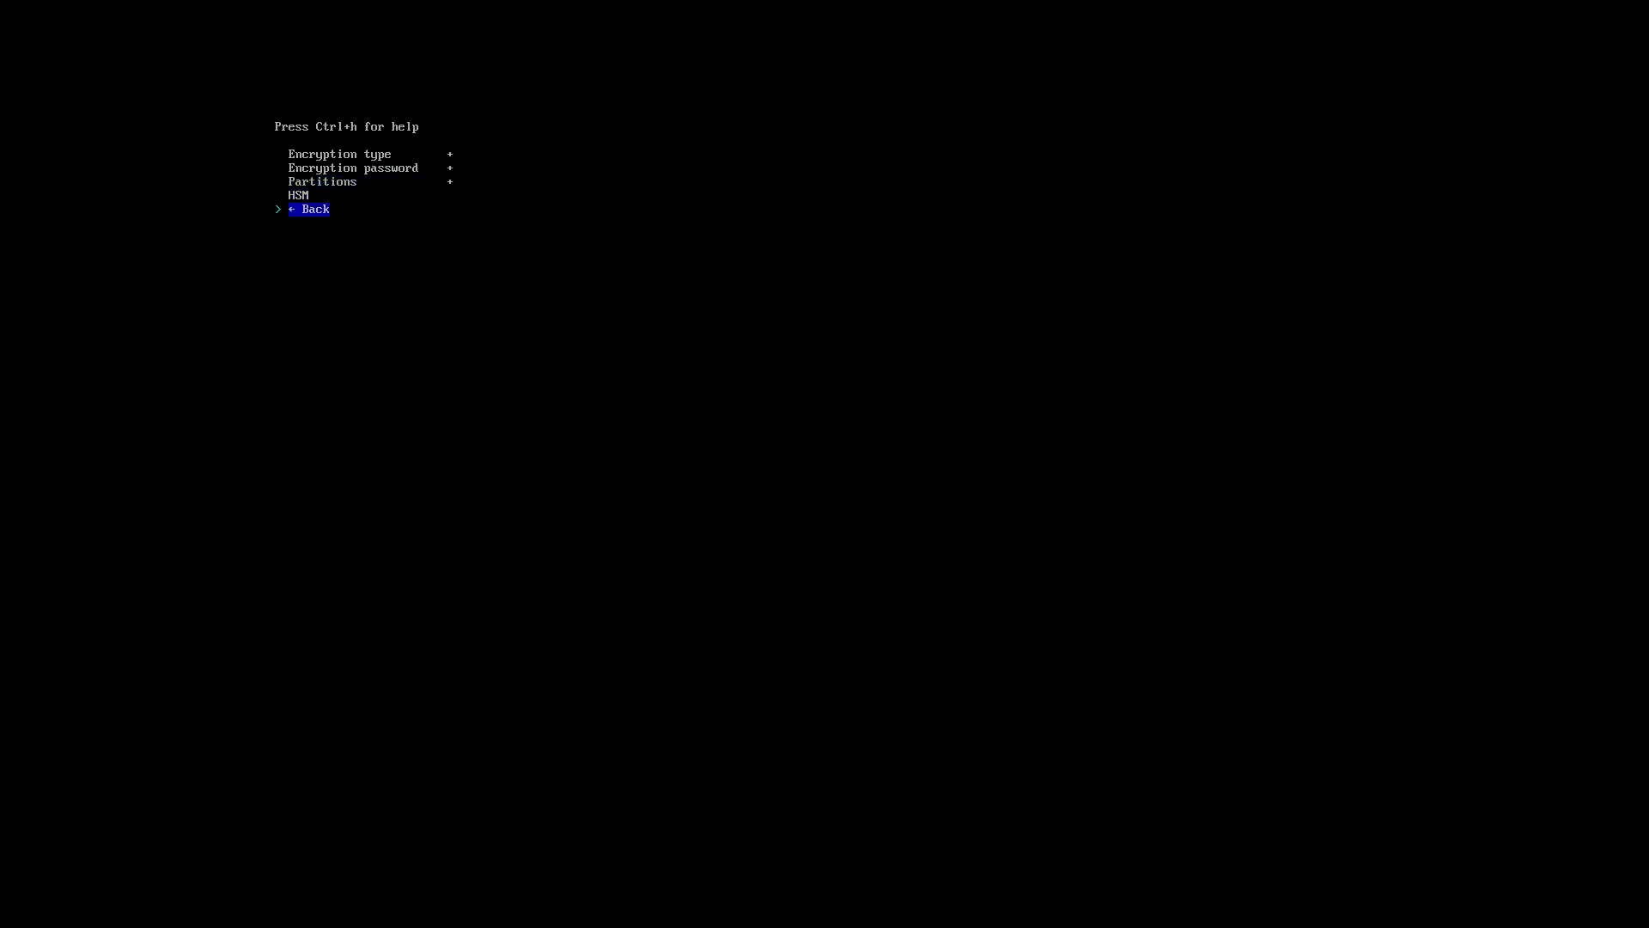
pyautogui.press('Return')
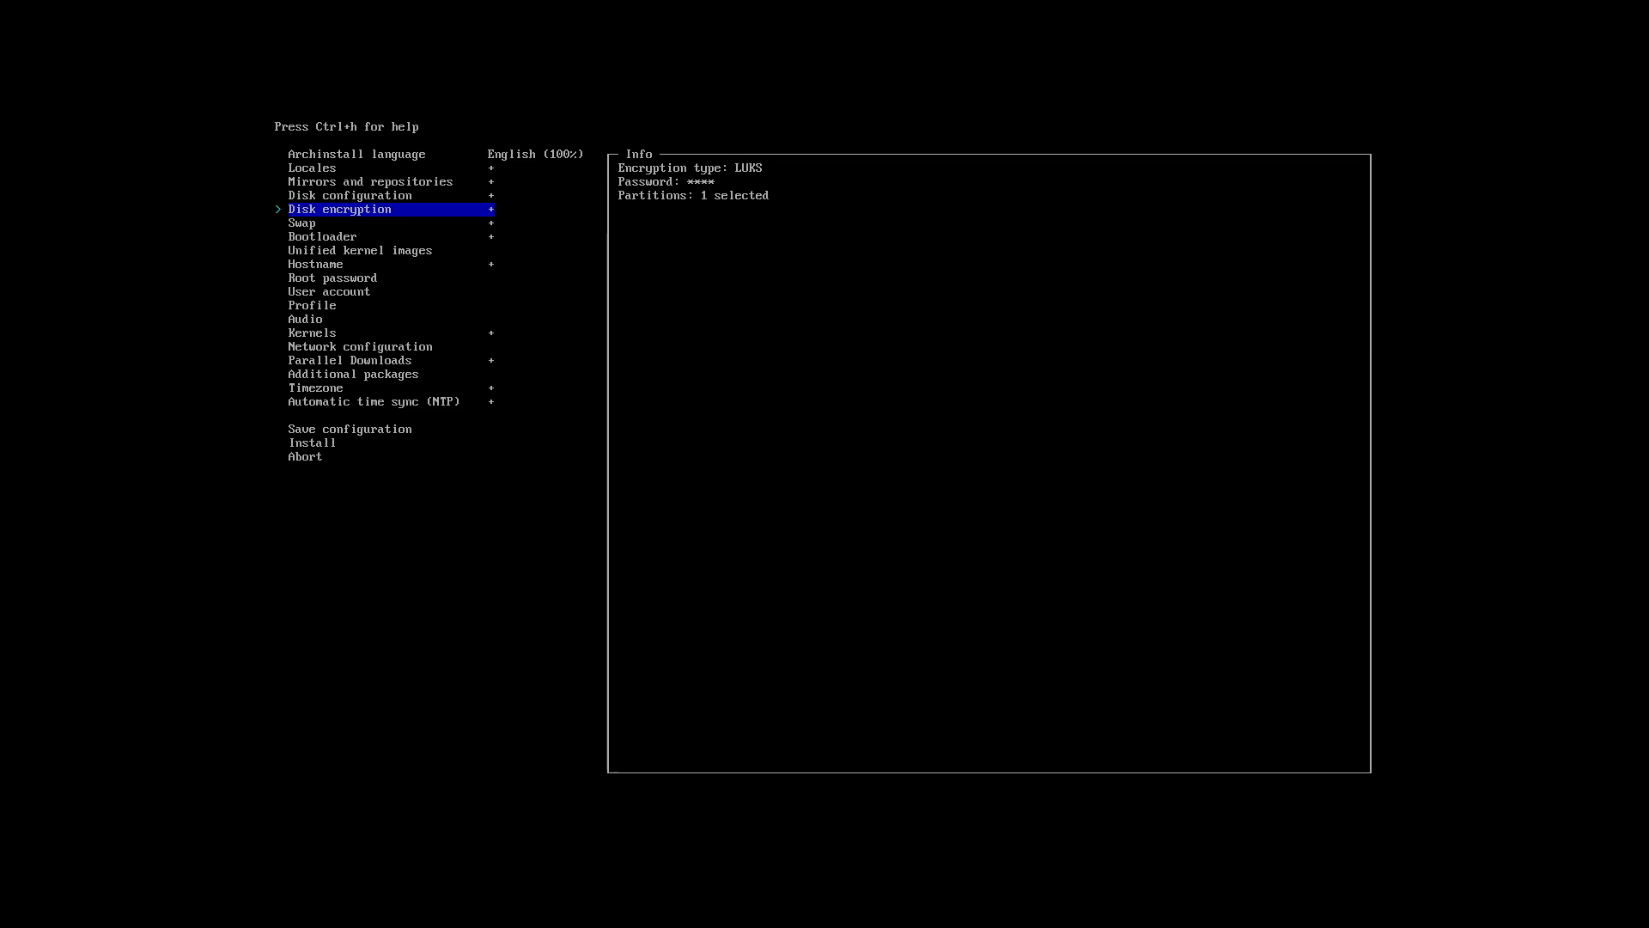
# Enable swap on zram.
pyautogui.press('Down')
pyautogui.press('Return')
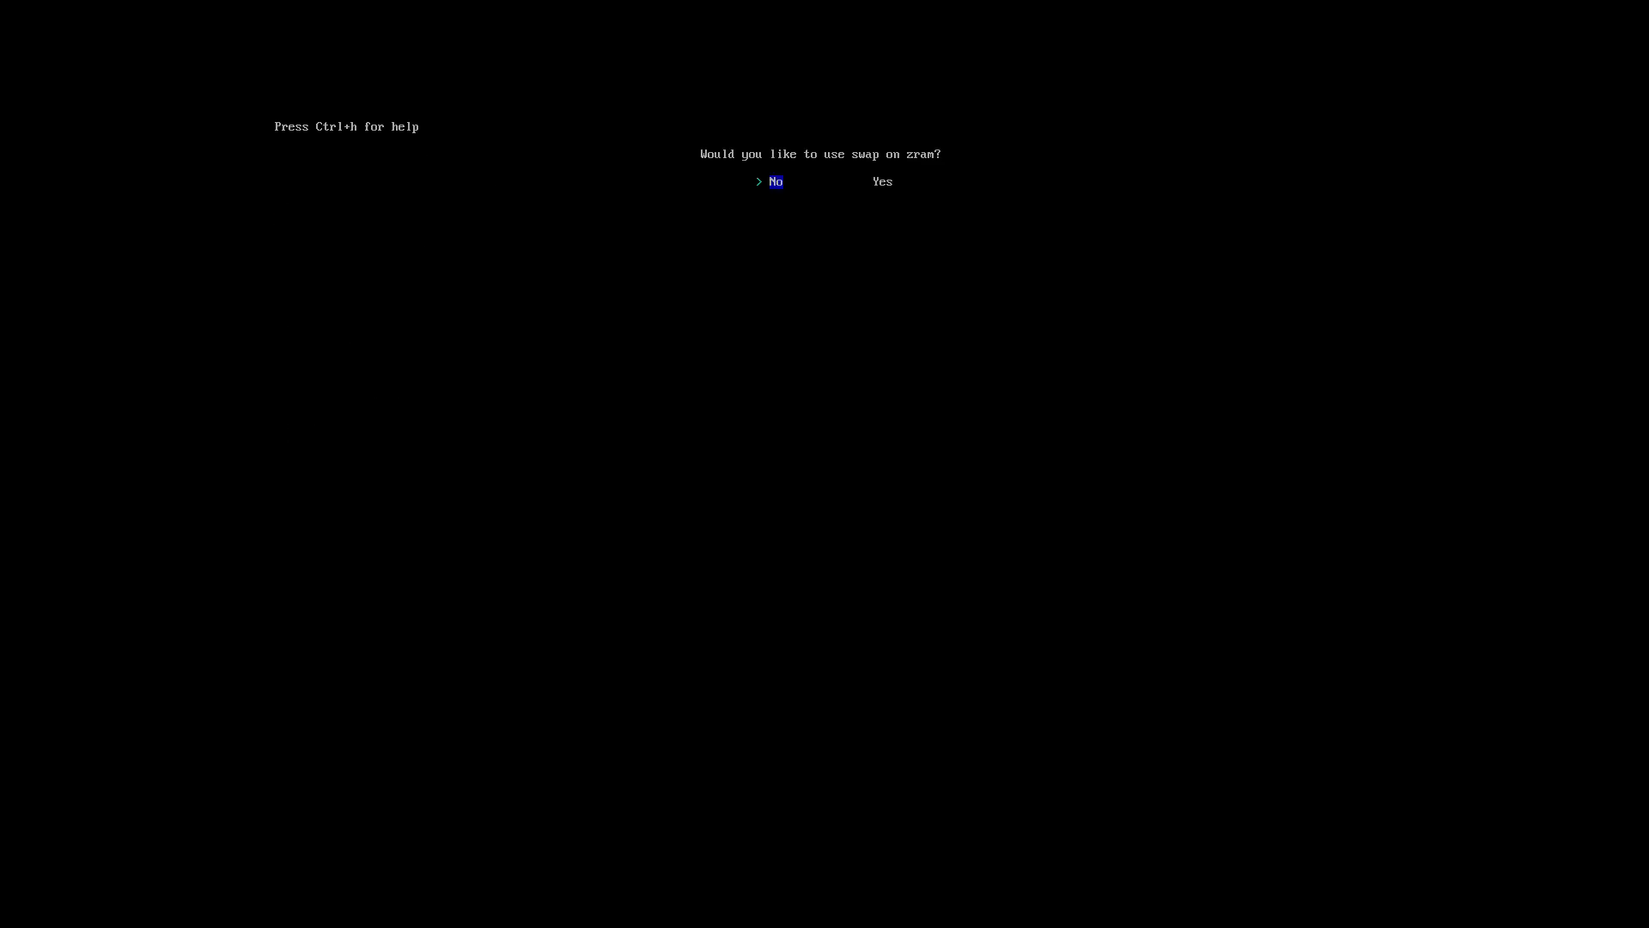
pyautogui.press('Right')
pyautogui.press('Return')
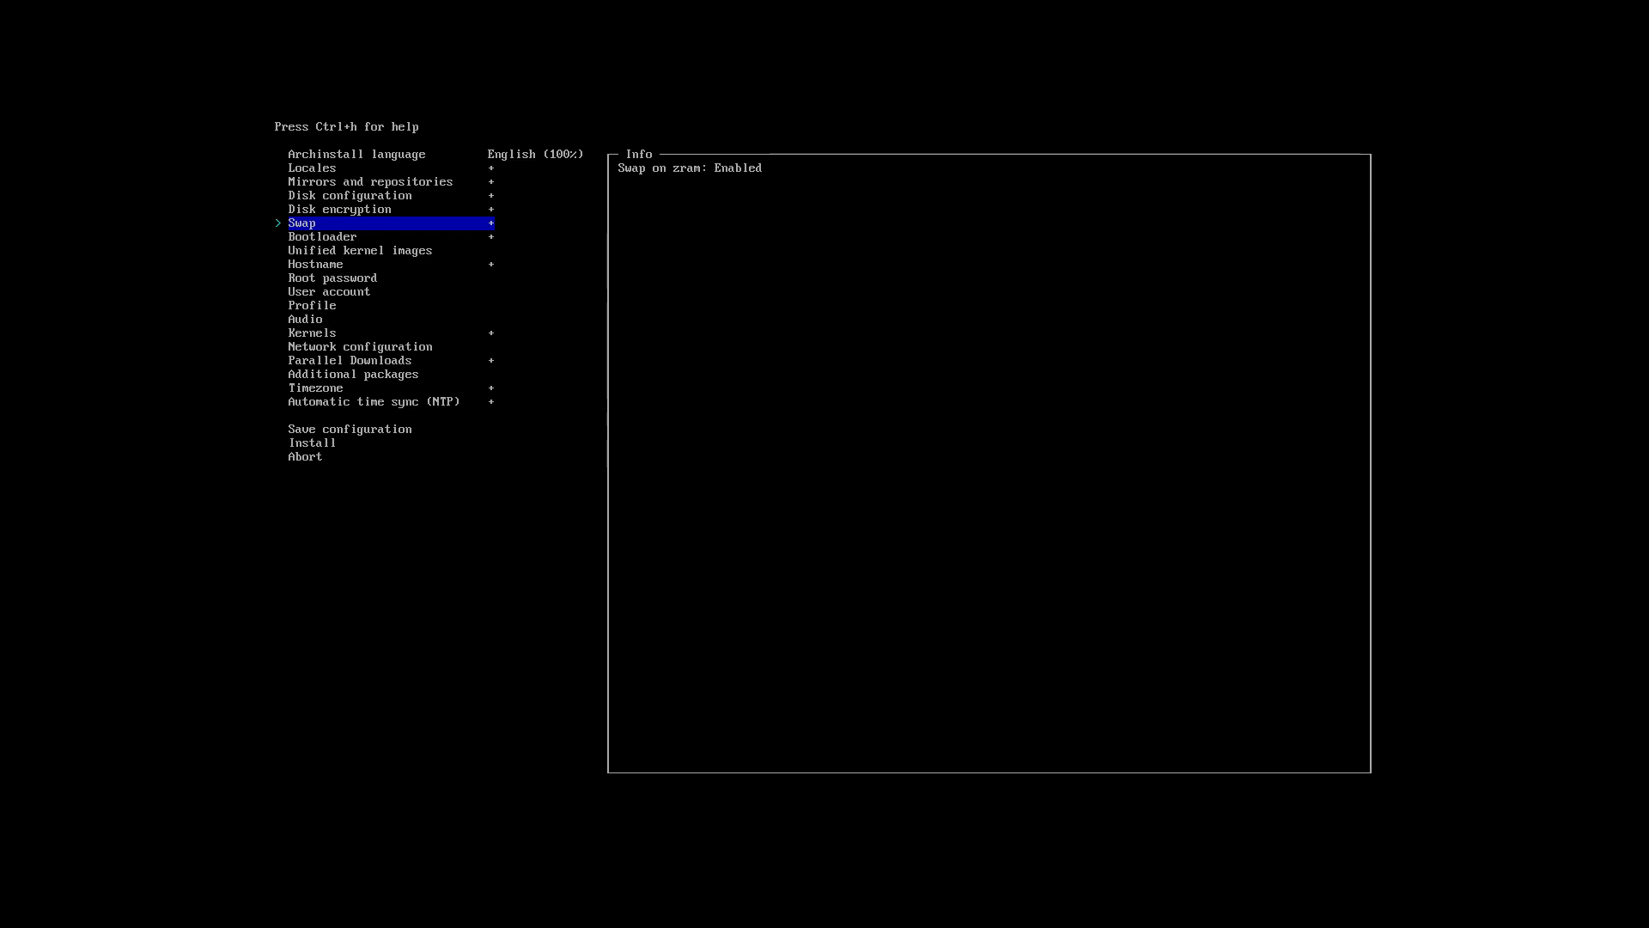
# Choose Grub as the bootloader.
pyautogui.press('Down')
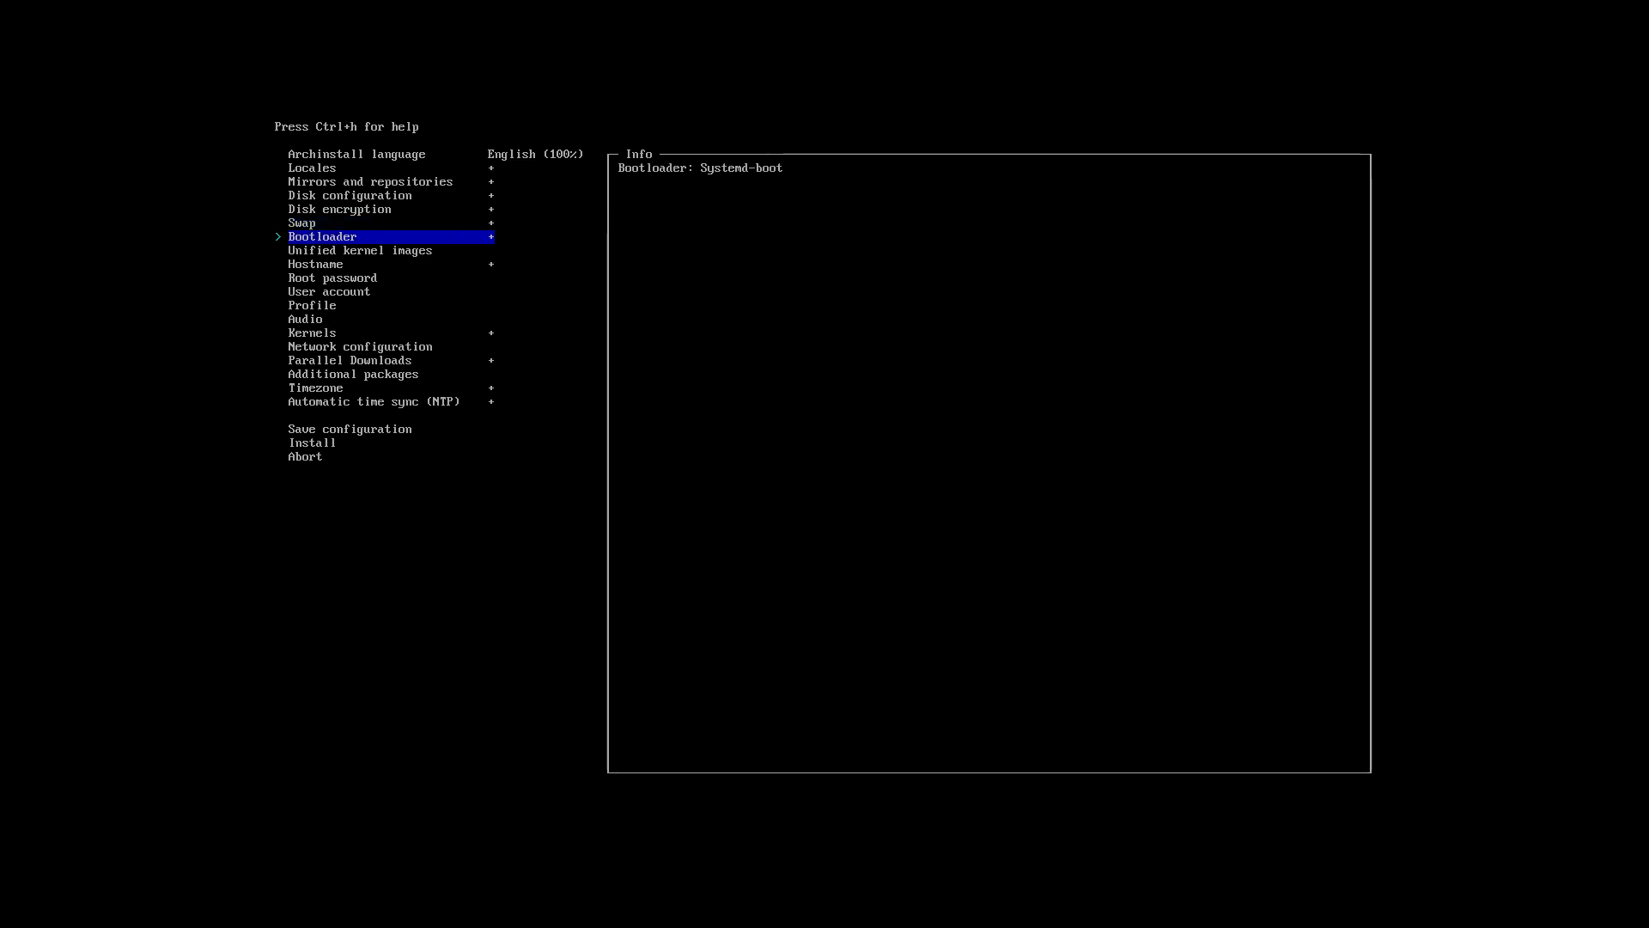
pyautogui.press('Return')
pyautogui.press('Down')
pyautogui.press('Return')
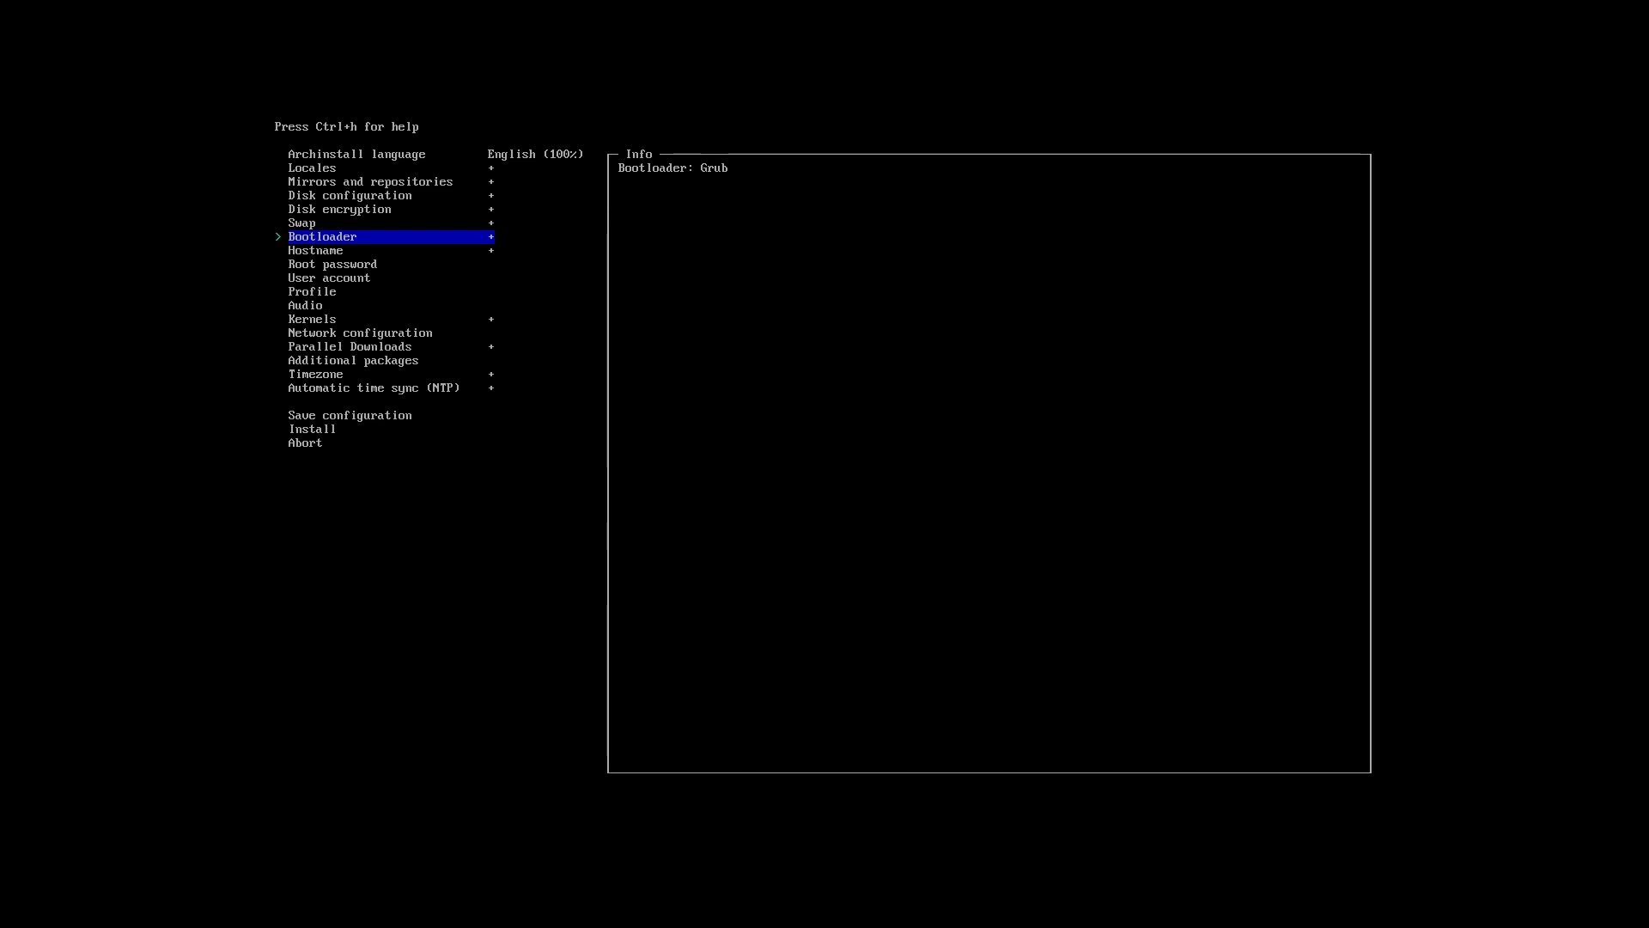
# Set and confirm the root password.
pyautogui.press('Down')
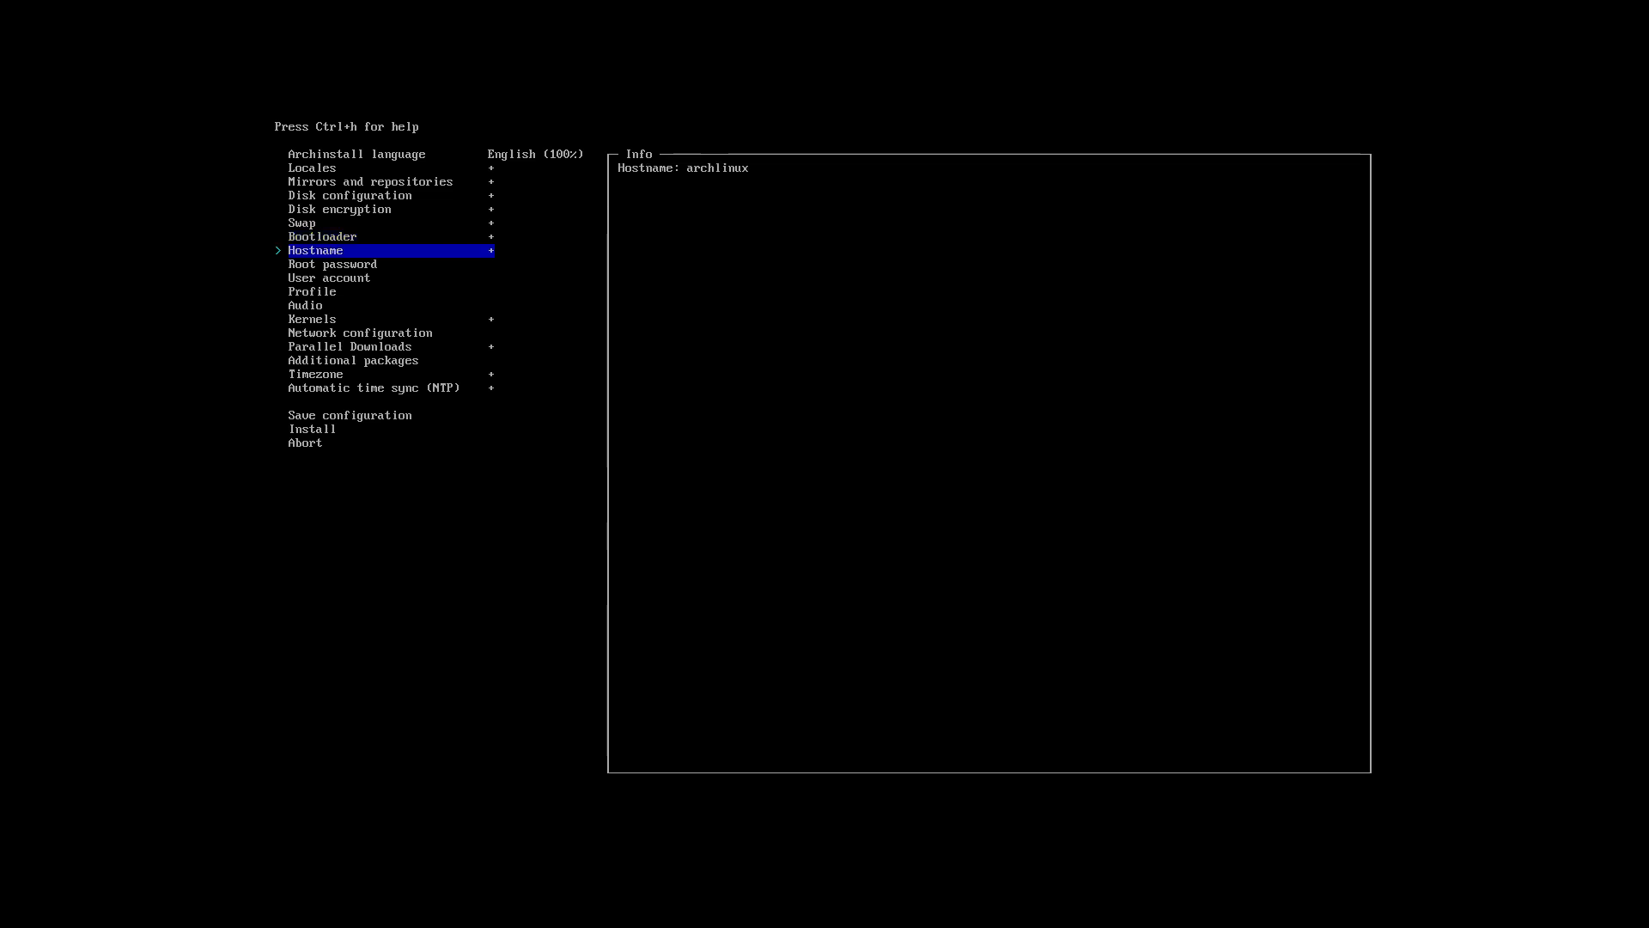
pyautogui.press('Down')
pyautogui.press('Return')
pyautogui.write('***')
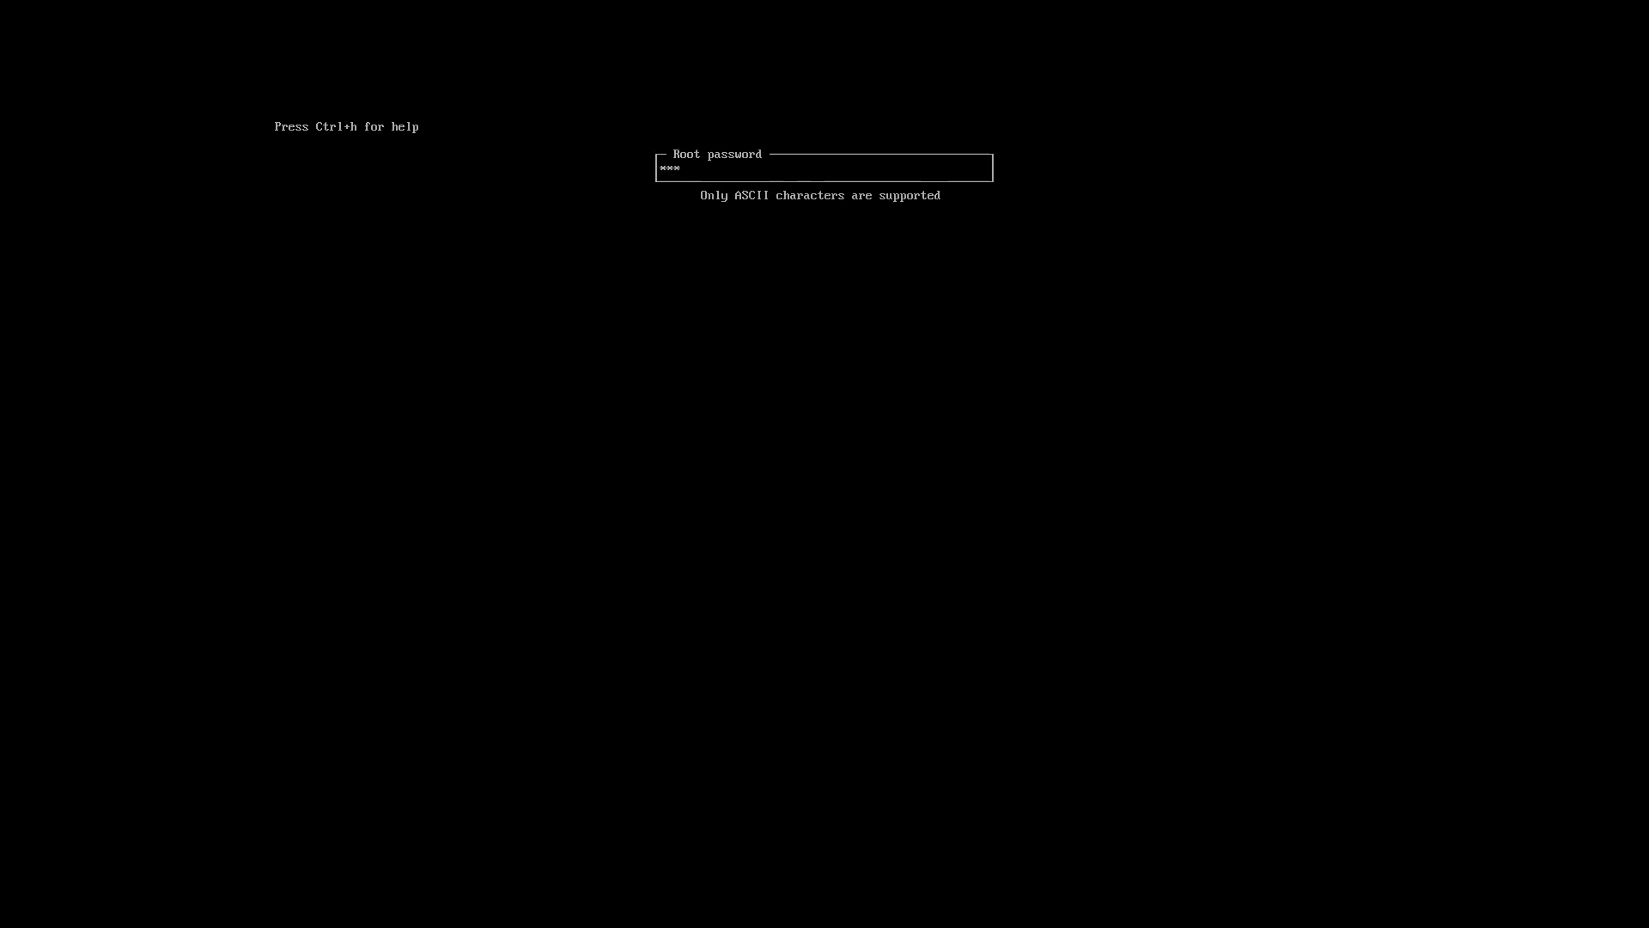
pyautogui.write('*')
pyautogui.press('Return')
pyautogui.press('Return')
pyautogui.press('Down')
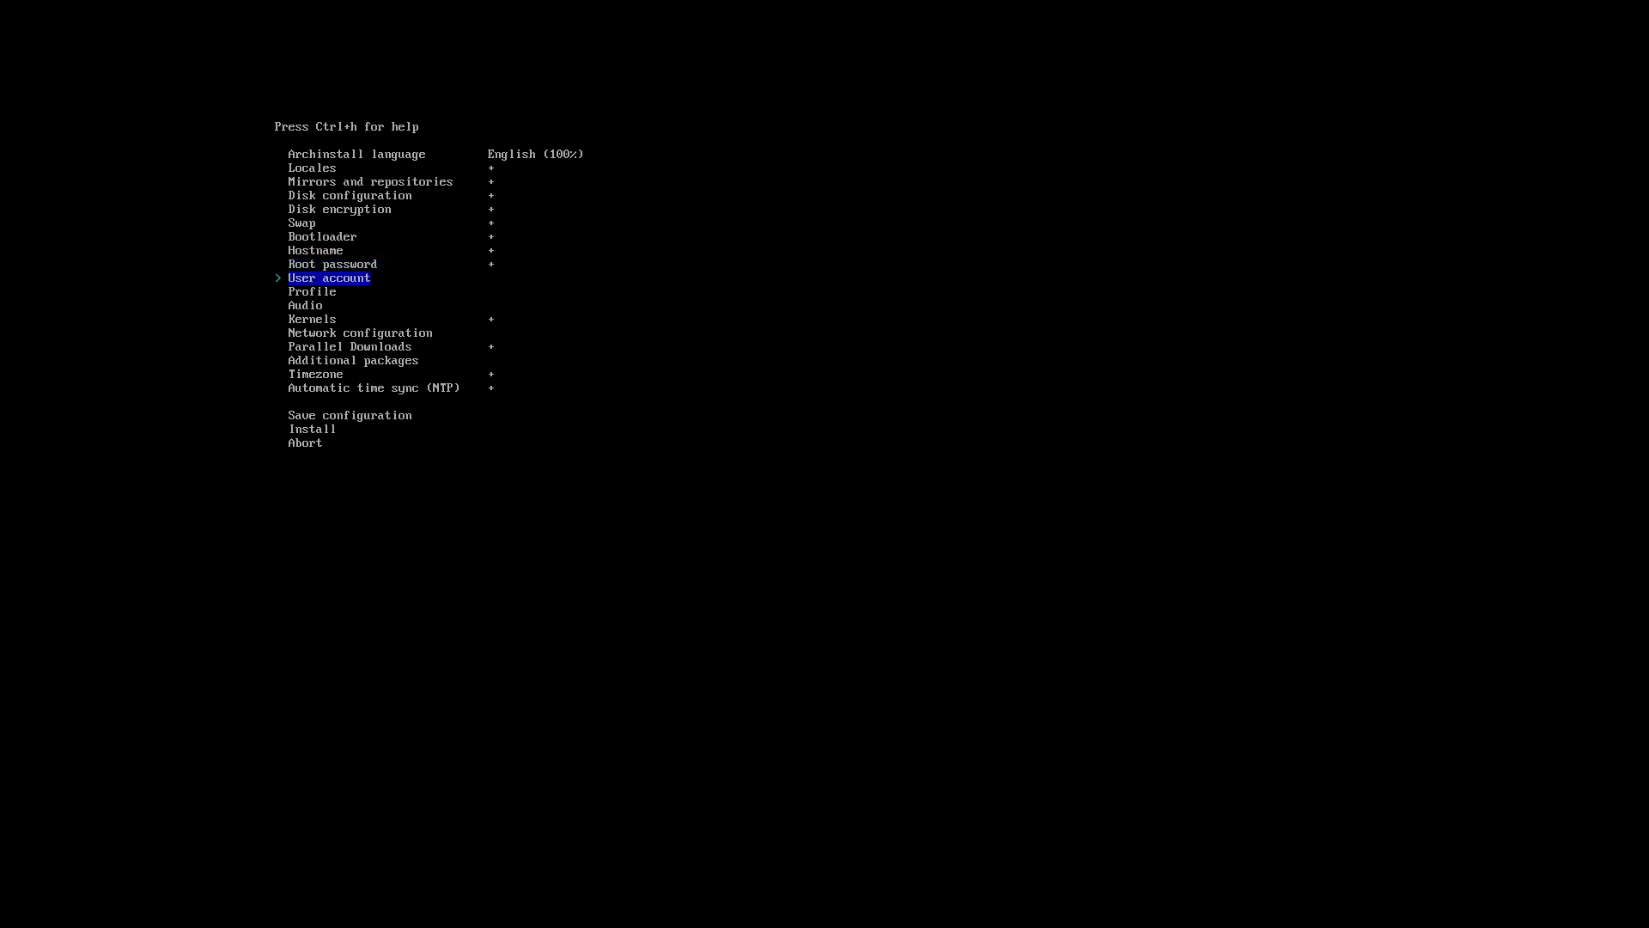
pyautogui.press('Return')
pyautogui.press('Return')
pyautogui.press('Return')
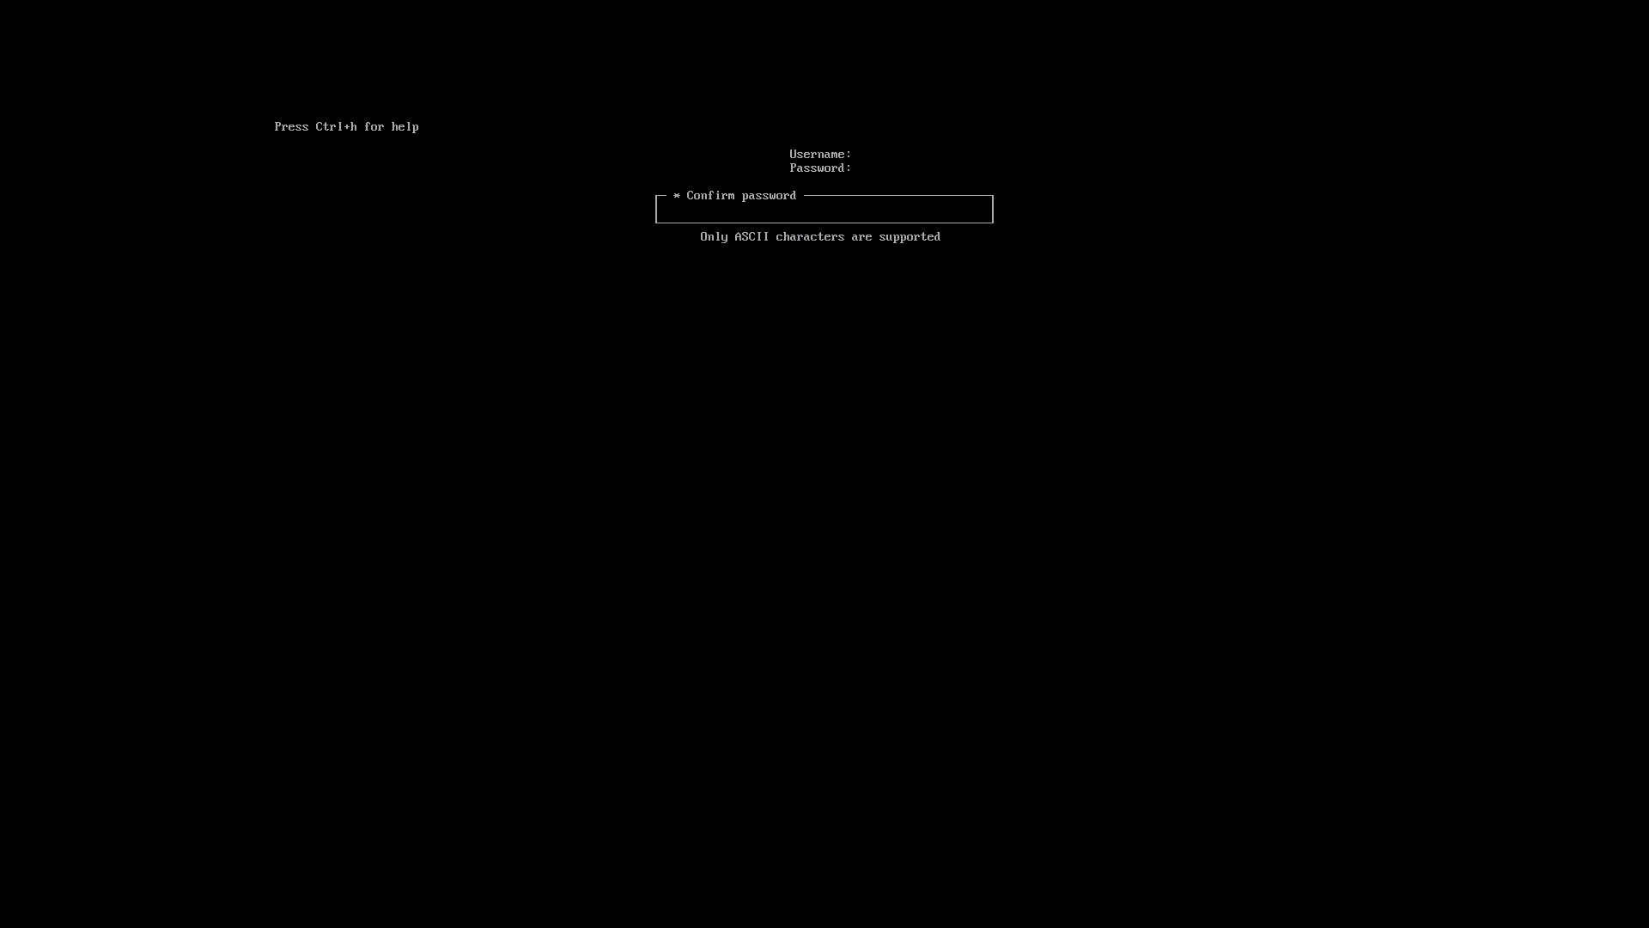
pyautogui.press('Return')
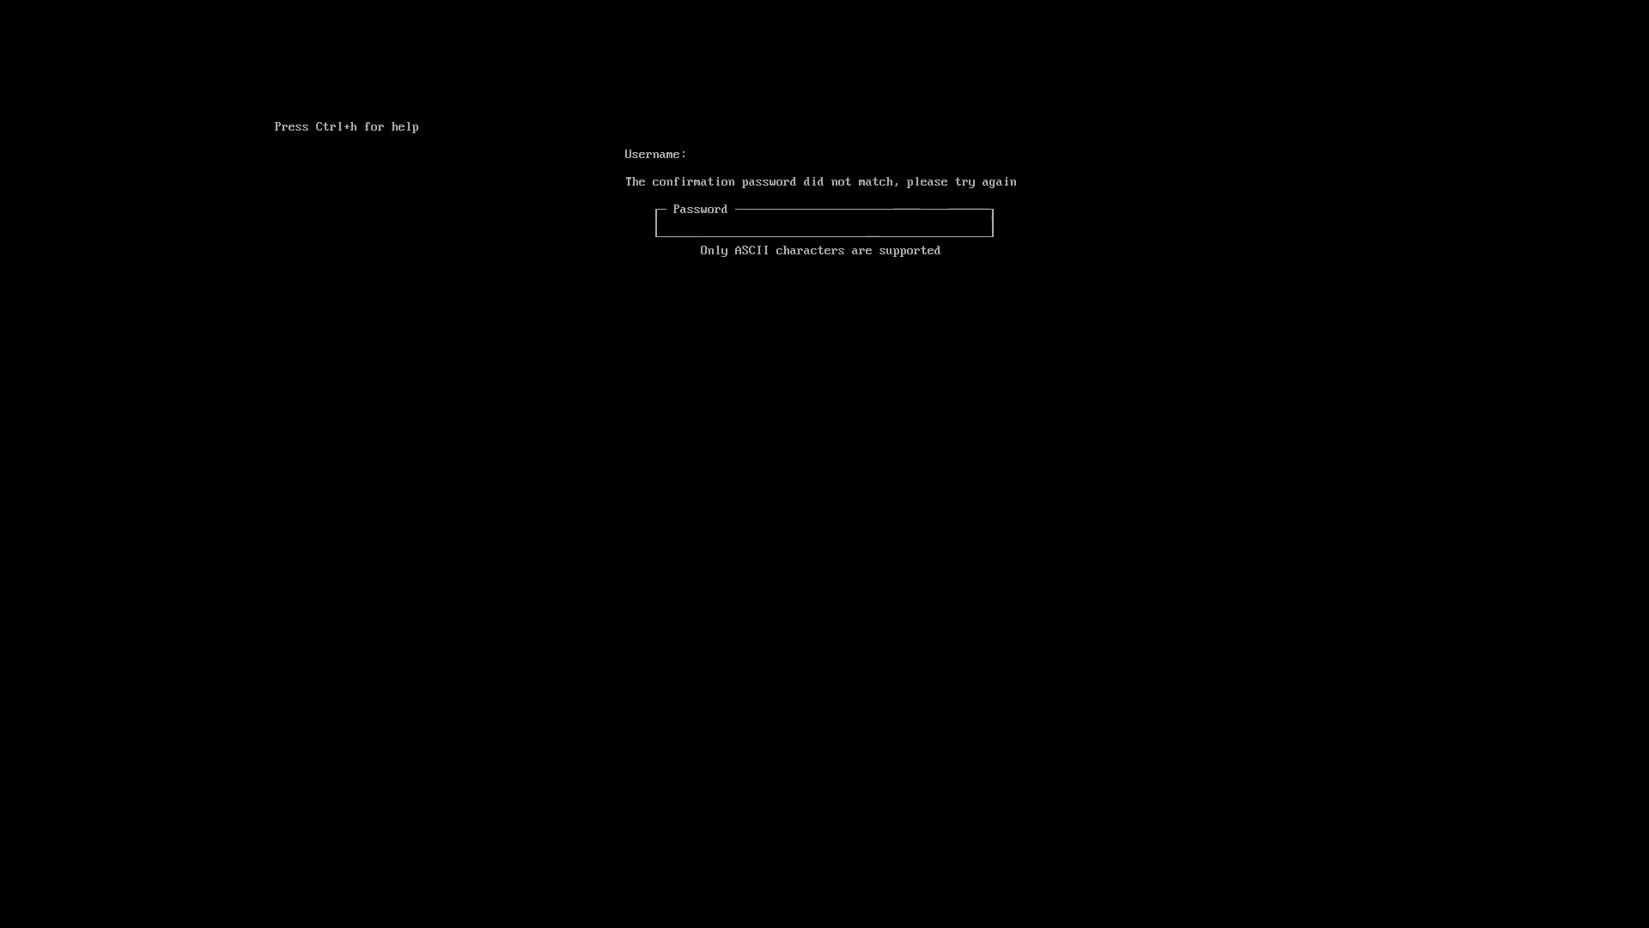
# Re-enter the user password, grant sudo rights, then delete the existing user account.
pyautogui.write('****')
pyautogui.press('Return')
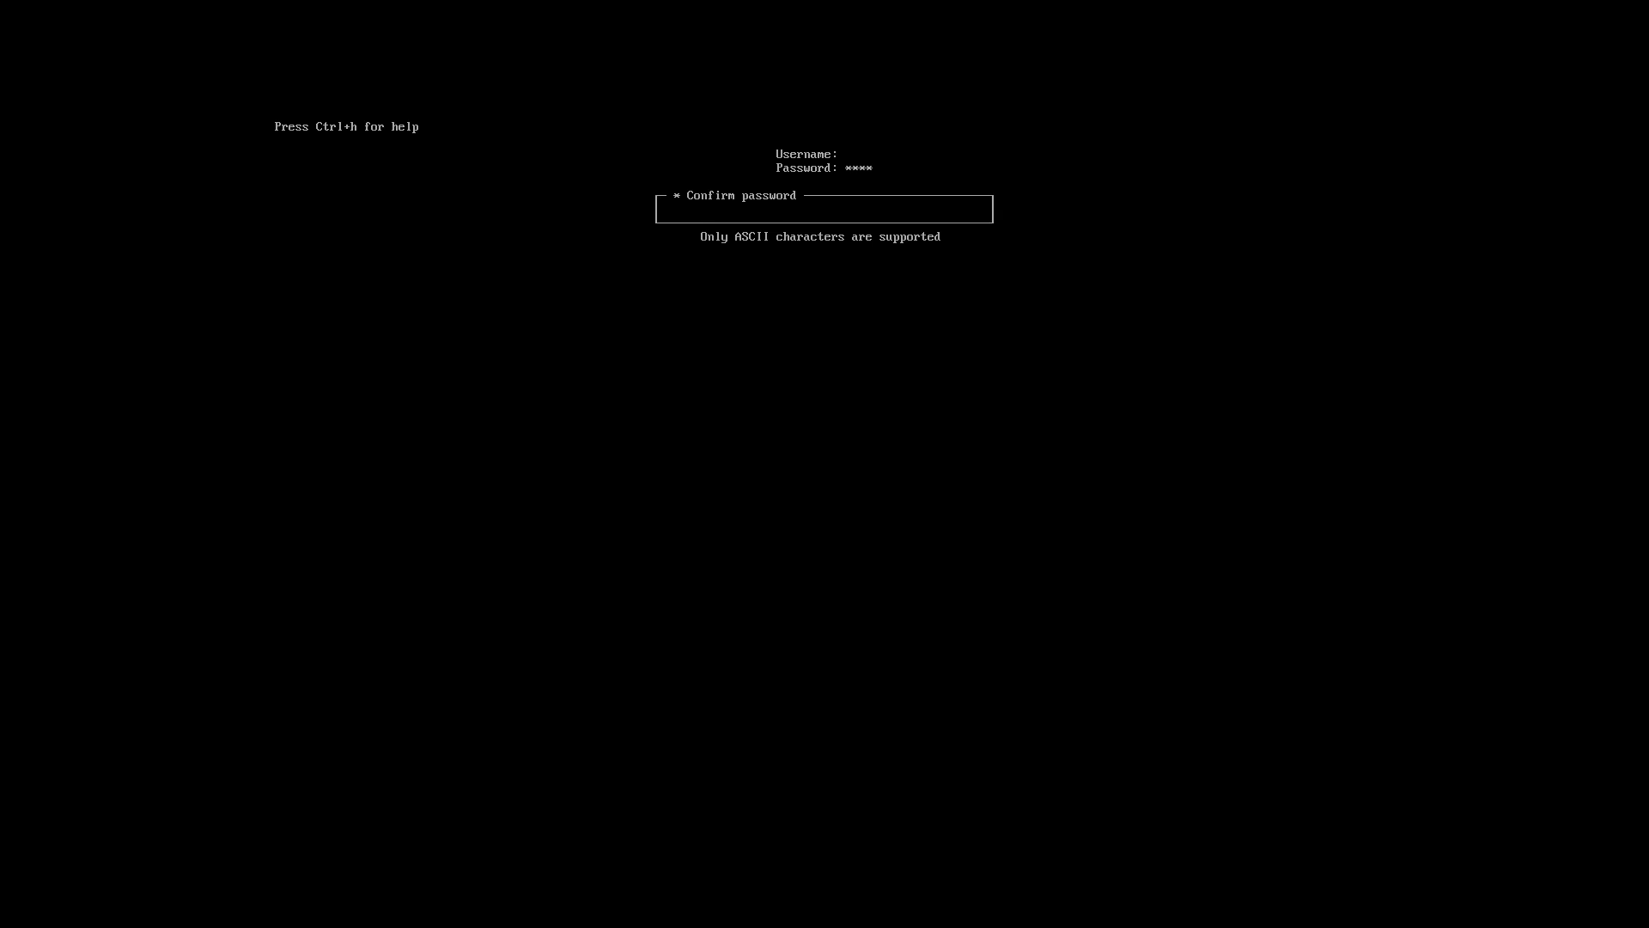
pyautogui.write('****')
pyautogui.press('Return')
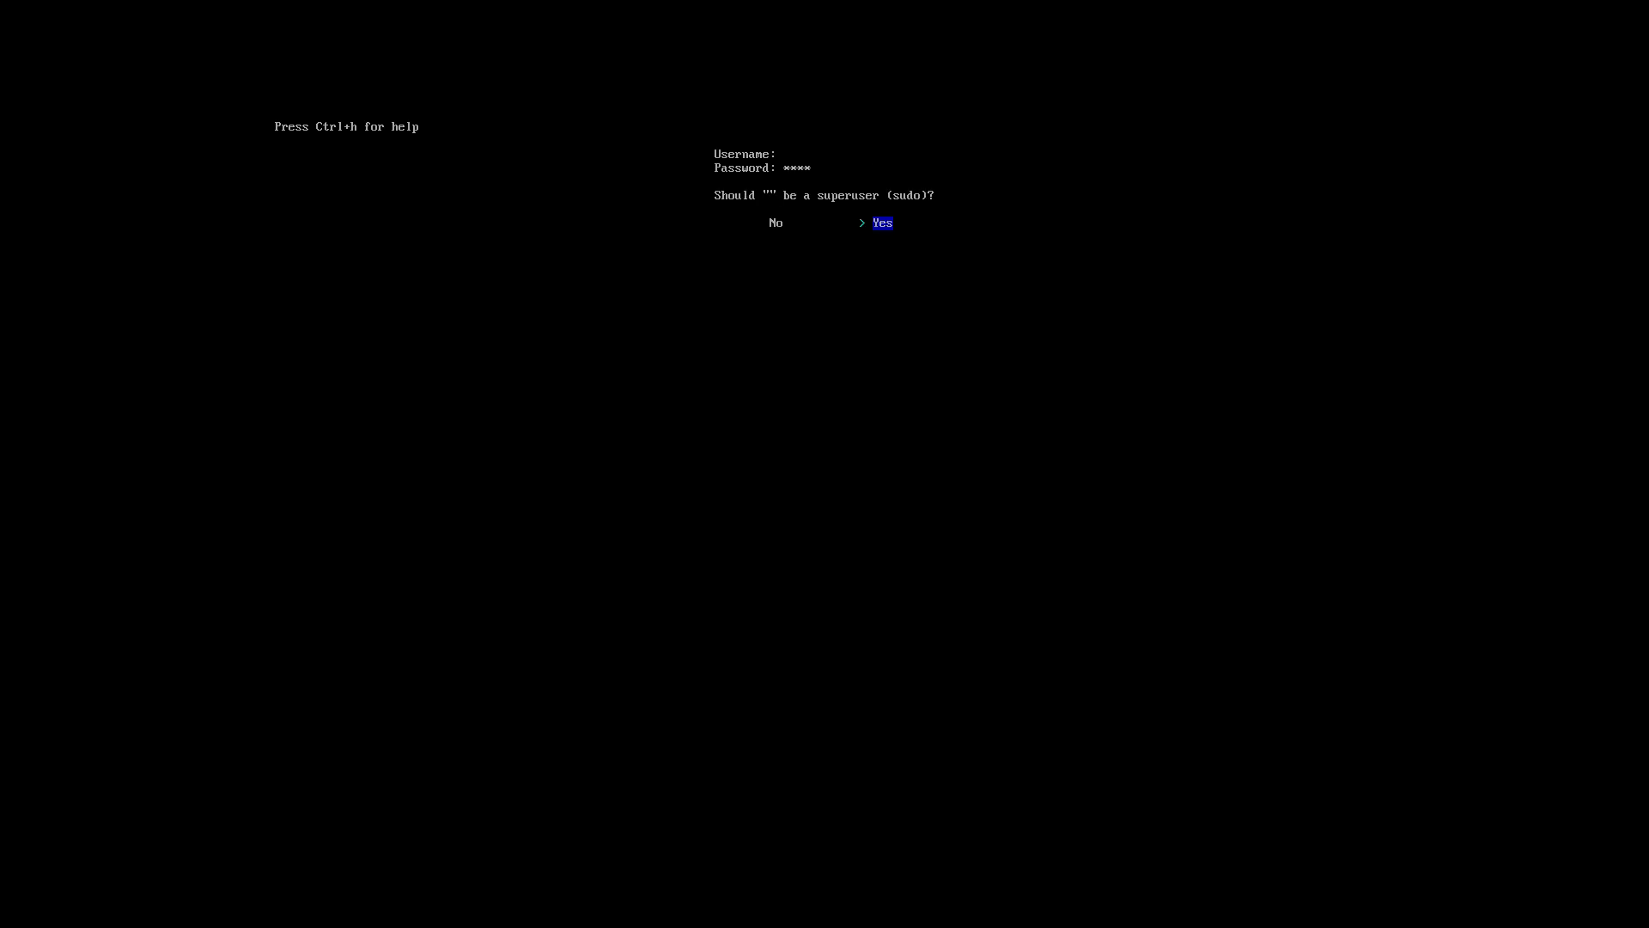
pyautogui.press('Return')
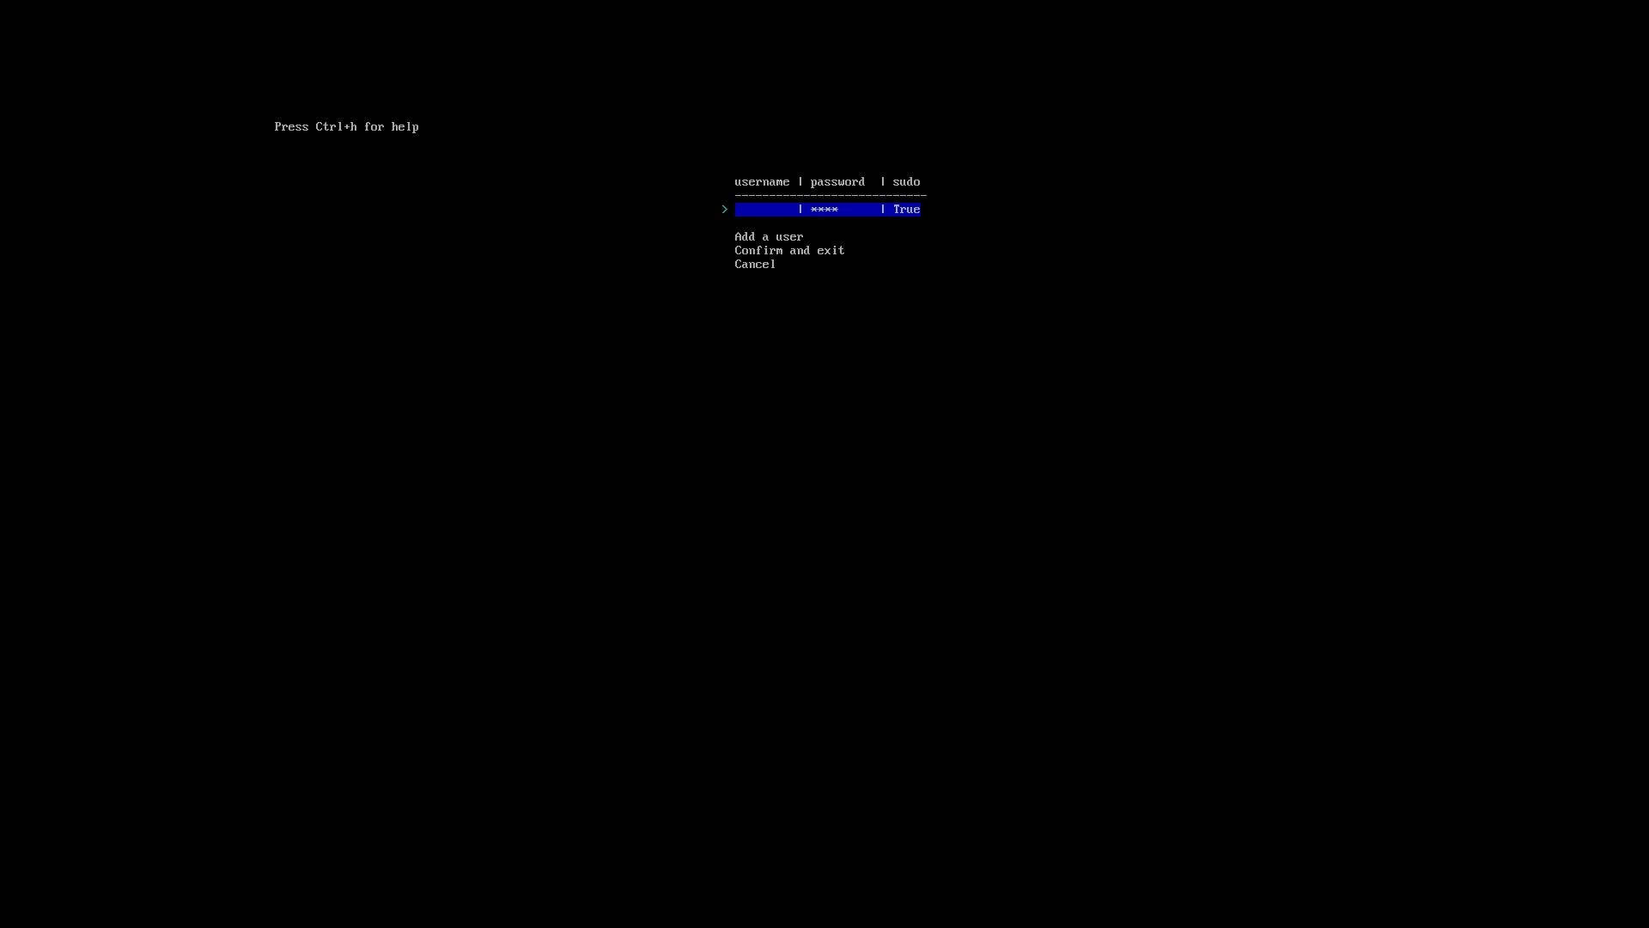
pyautogui.press('Return')
pyautogui.press('Down')
pyautogui.press('Down')
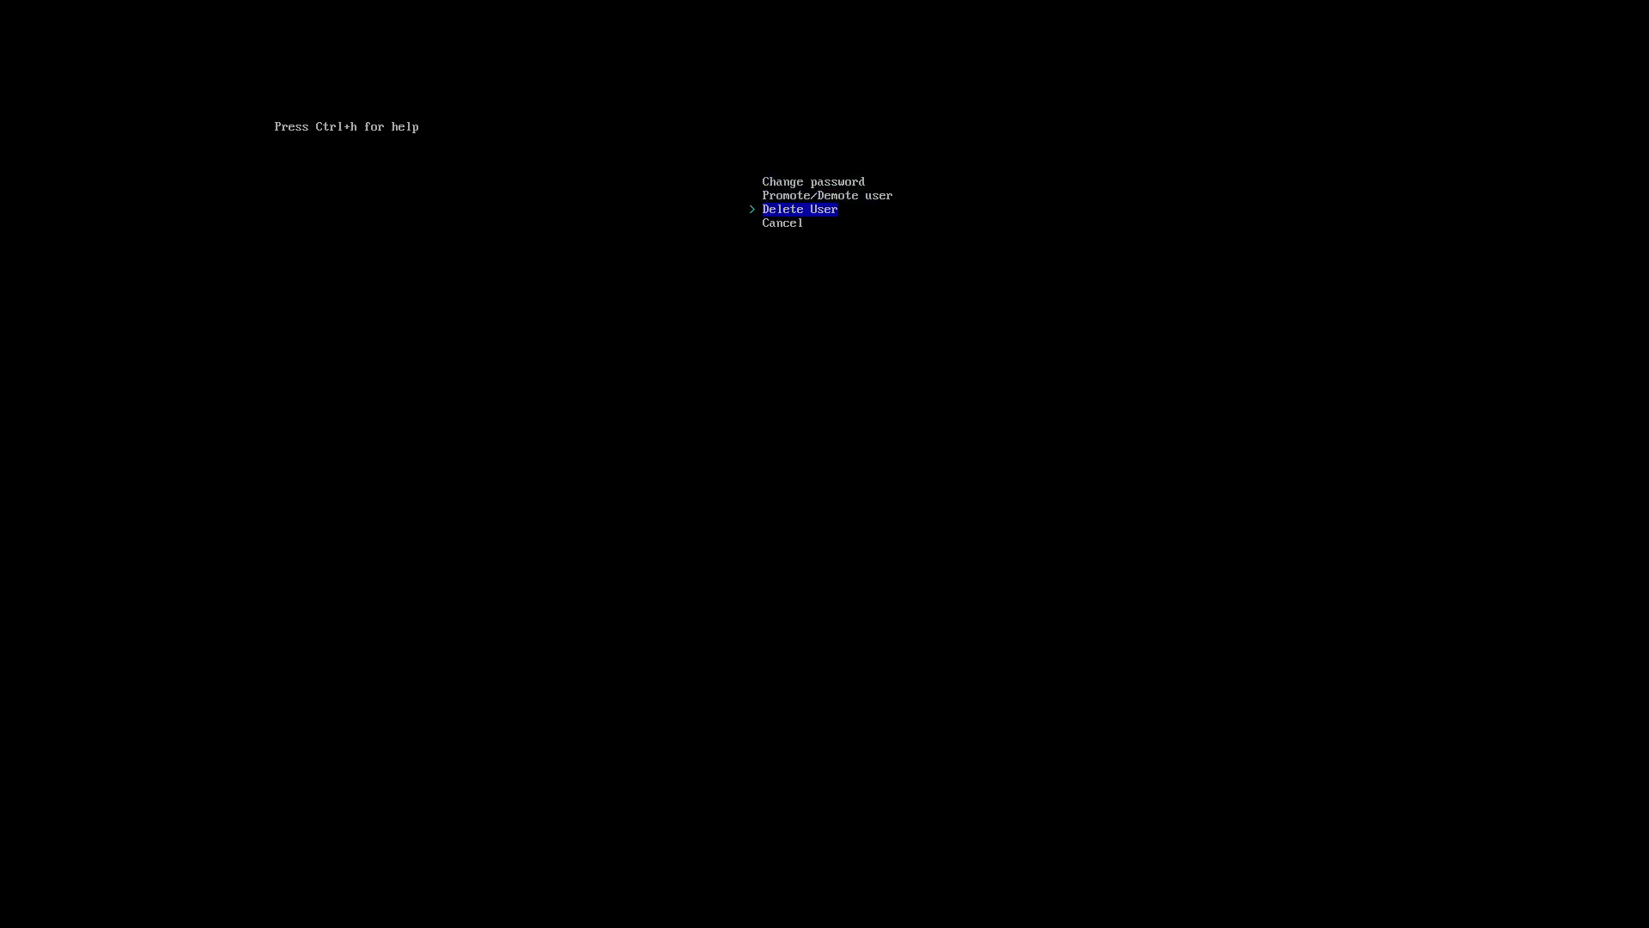
pyautogui.press('Return')
# Add a new user with its username and password and give it superuser rights.
pyautogui.press('Return')
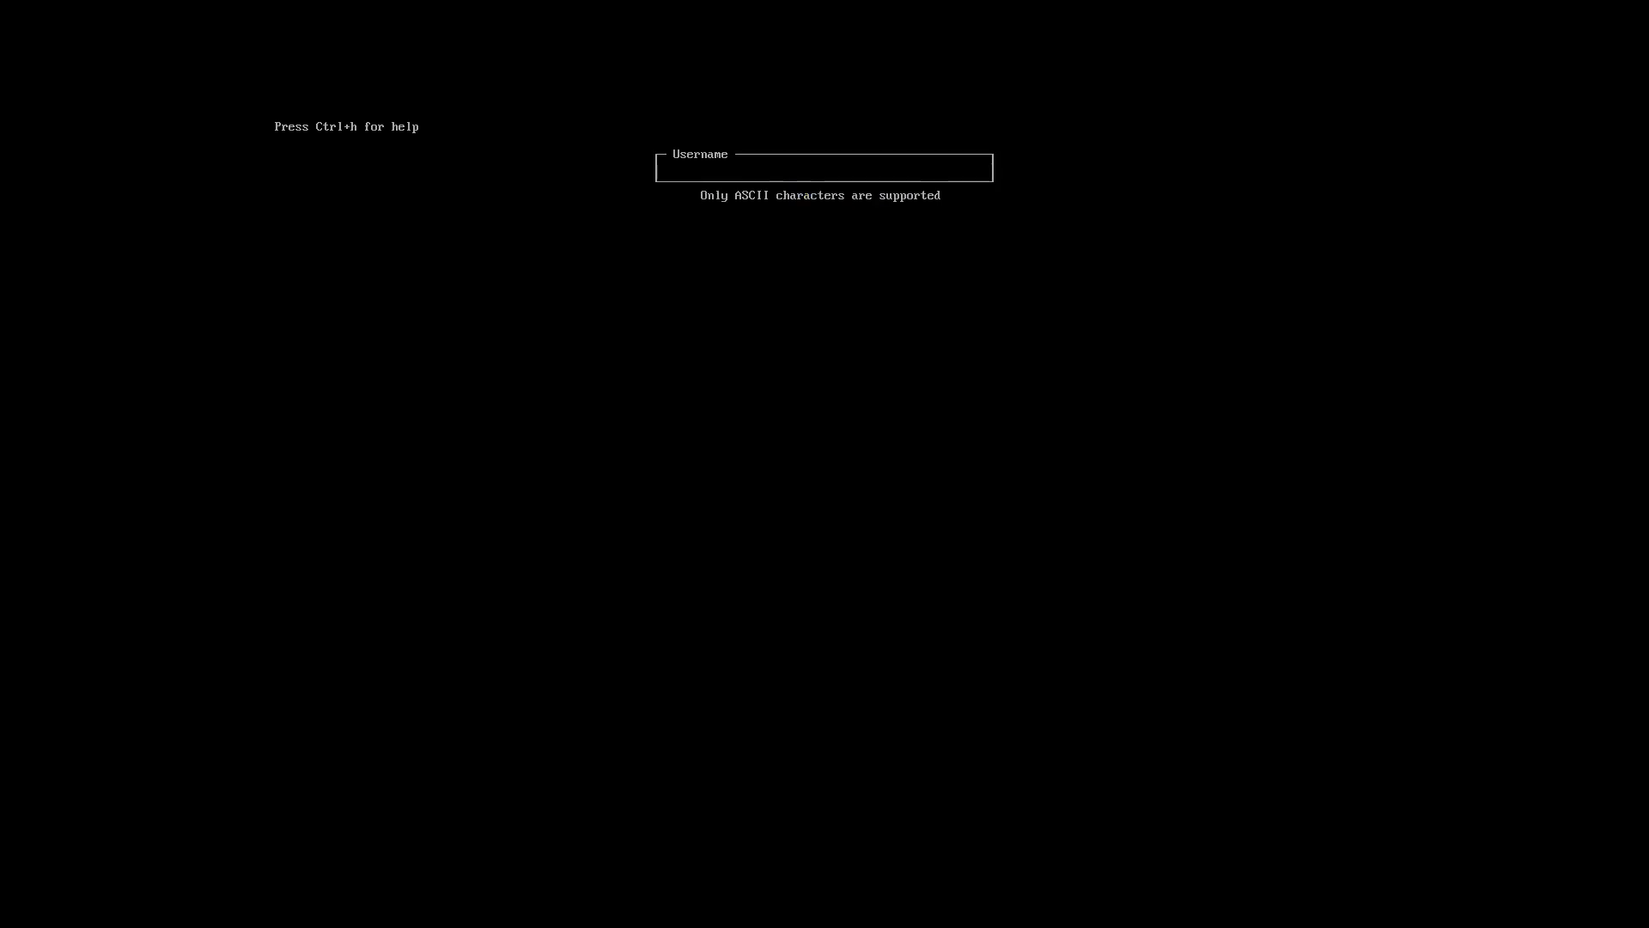
pyautogui.write('erik')
pyautogui.press('Return')
pyautogui.write('***')
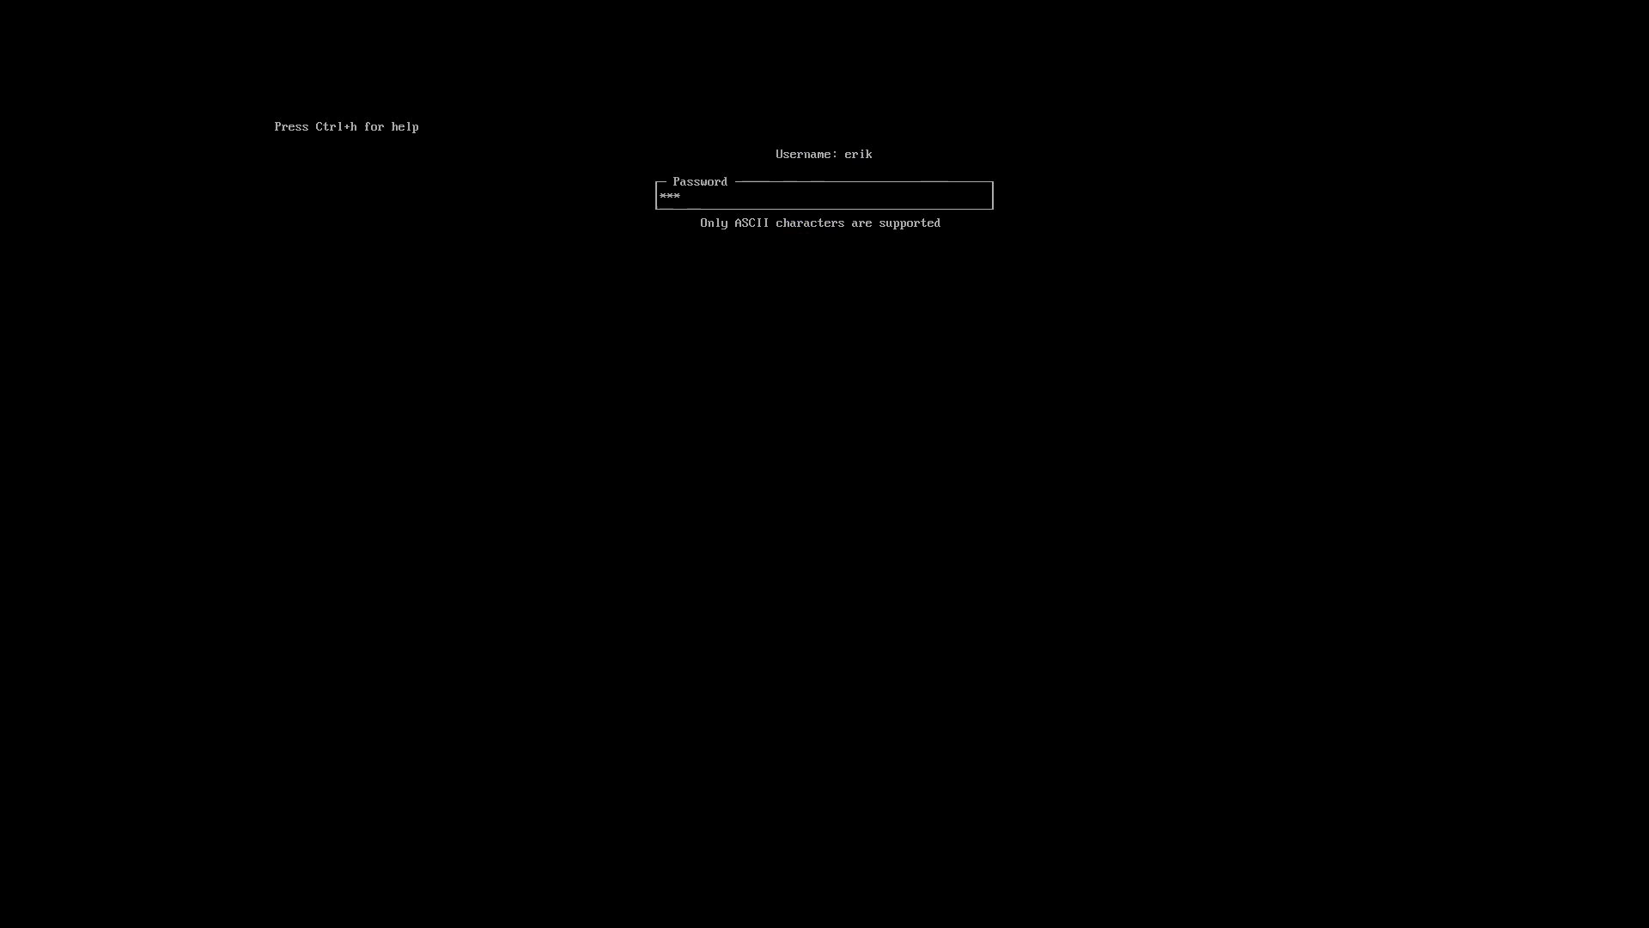
pyautogui.write('*')
pyautogui.press('Return')
pyautogui.write('****')
pyautogui.press('Return')
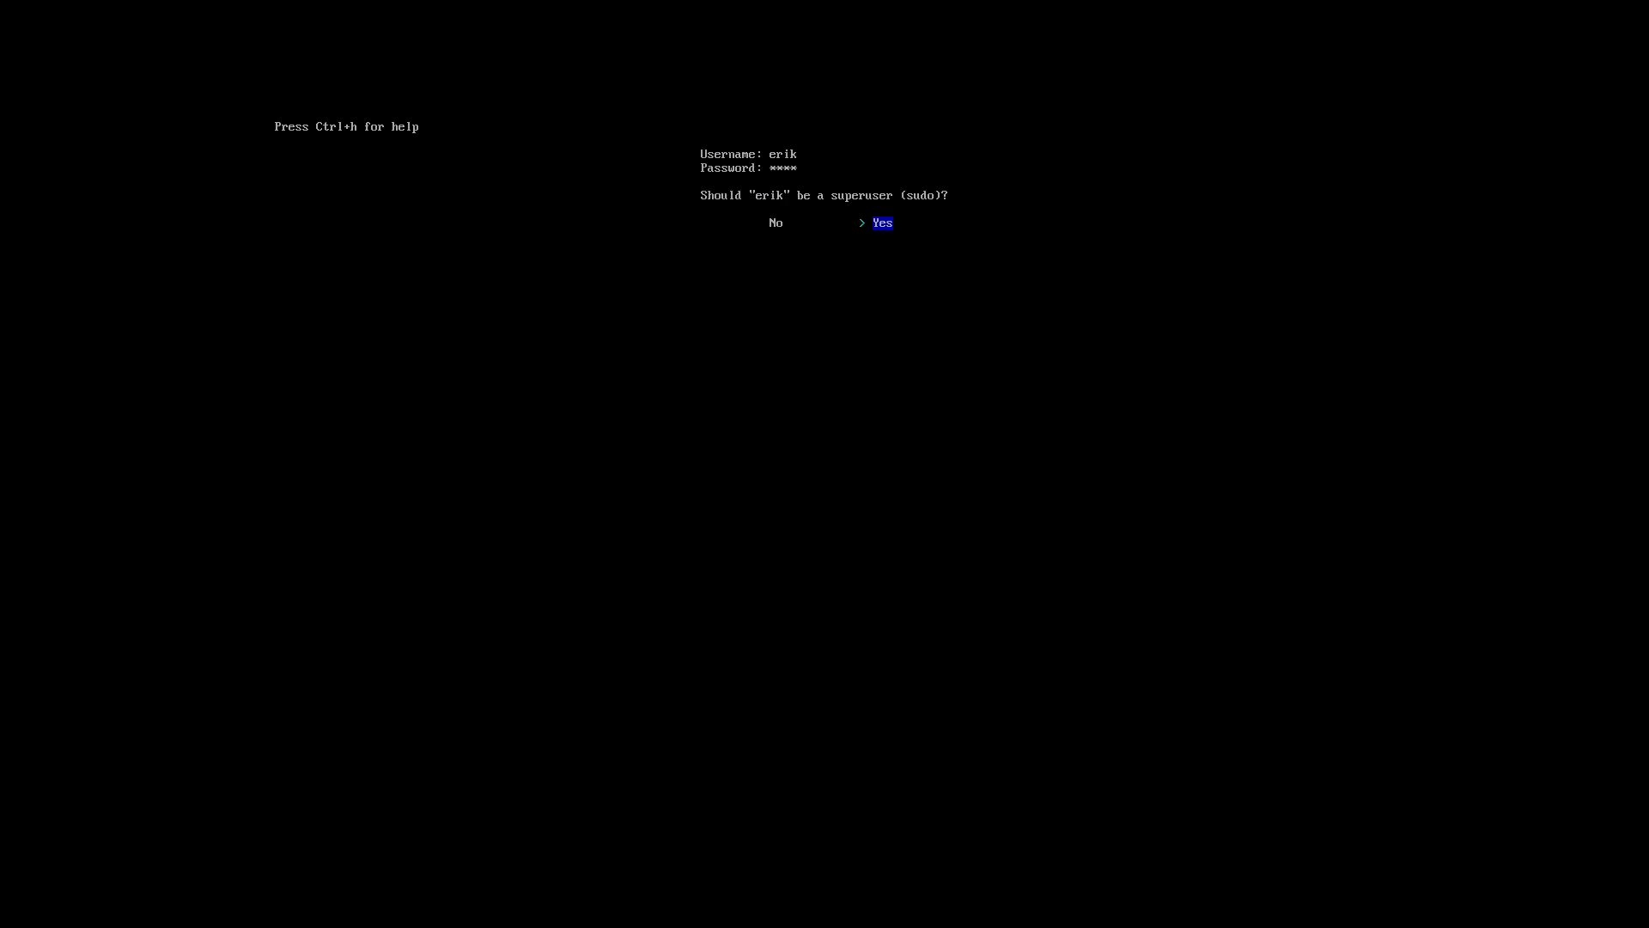
pyautogui.press('Return')
pyautogui.press('Down')
pyautogui.press('Down')
pyautogui.press('Return')
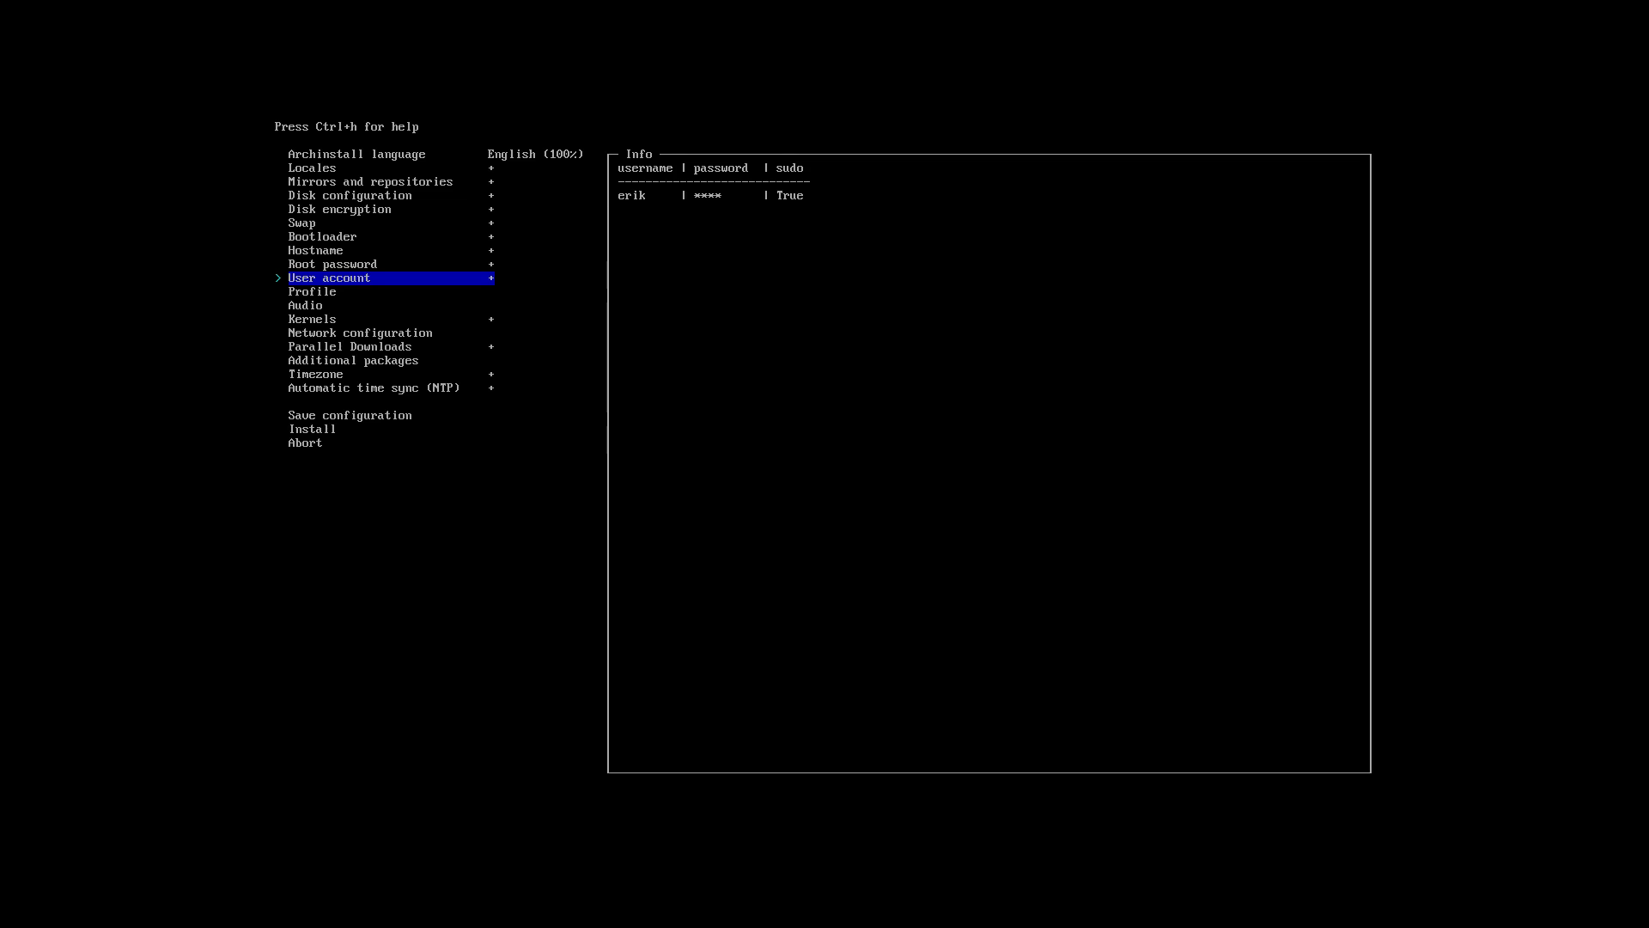
pyautogui.press('Down')
# Choose the Xfce4 desktop profile.
pyautogui.press('Return')
pyautogui.press('Return')
pyautogui.press('Return')
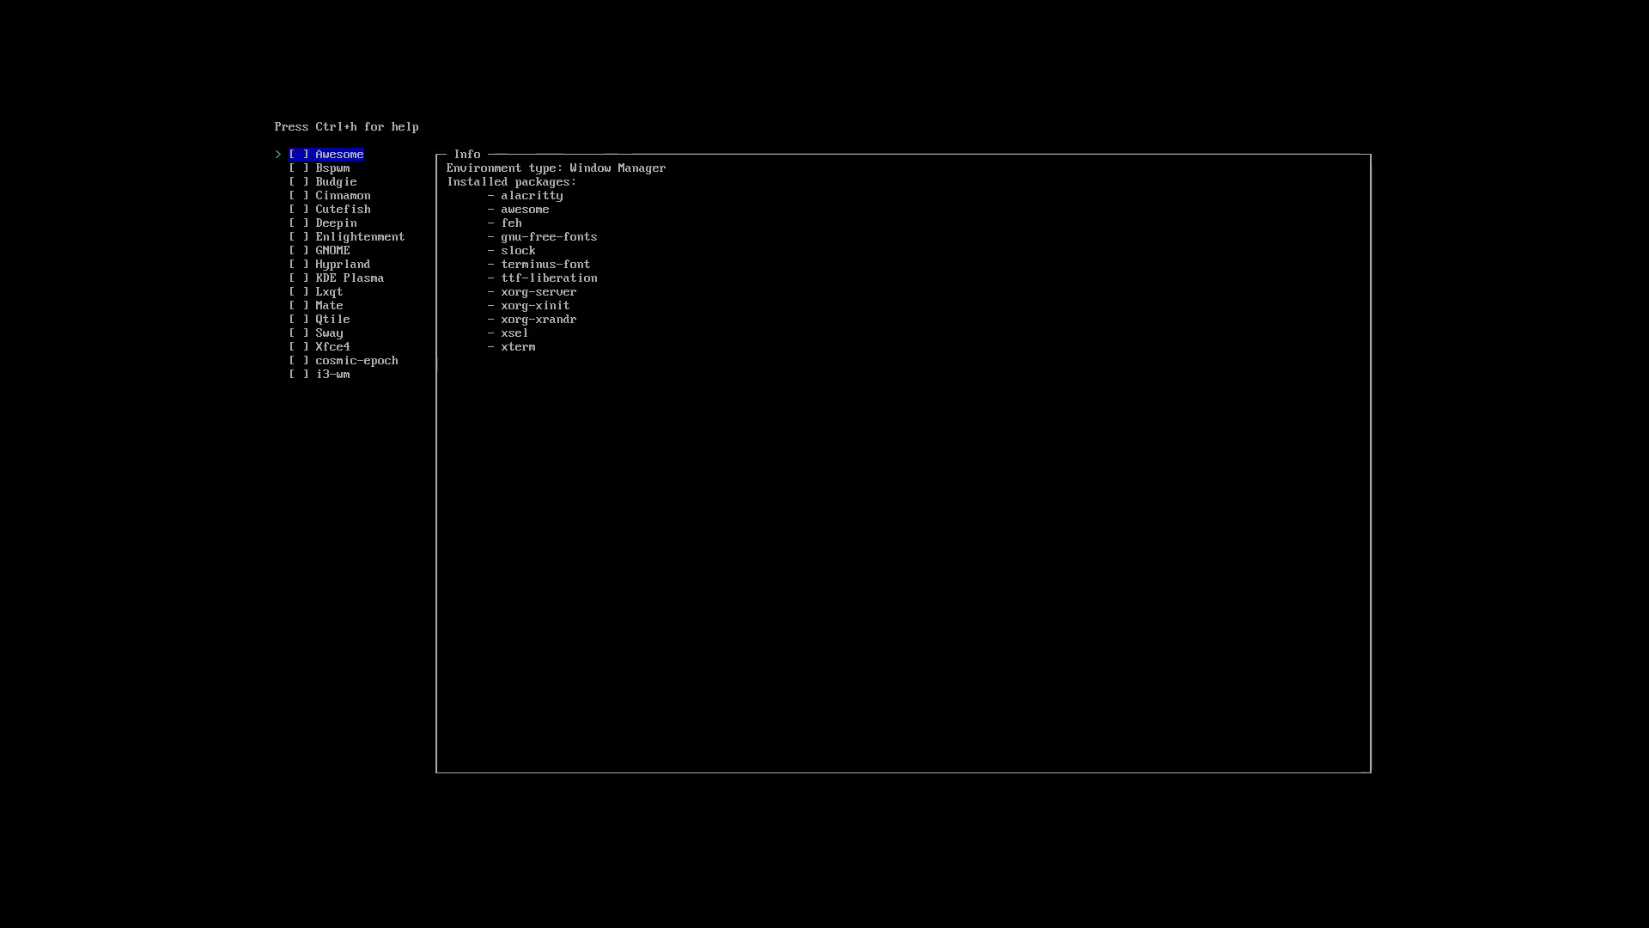
pyautogui.press('Up')
pyautogui.press('Up')
pyautogui.press('Up')
pyautogui.press('Return')
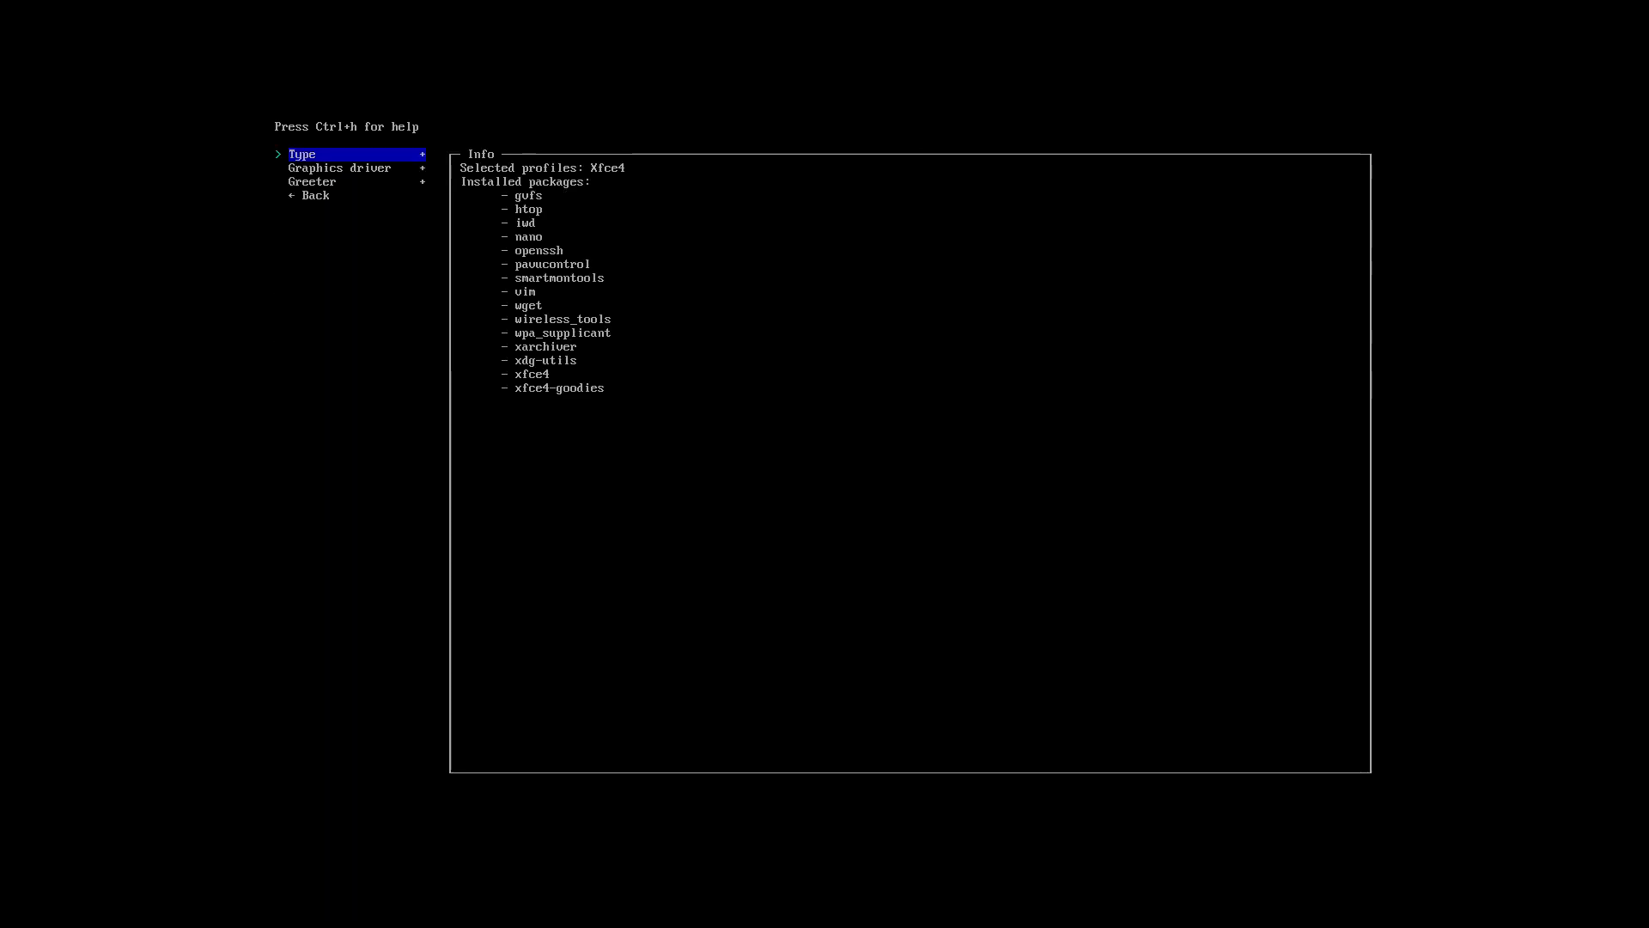
pyautogui.press('Down')
# Set the VMware / VirtualBox graphics driver and the lightdm-slick-greeter login greeter.
pyautogui.press('Return')
pyautogui.press('Down')
pyautogui.press('Down')
pyautogui.press('Down')
pyautogui.press('Down')
pyautogui.press('Down')
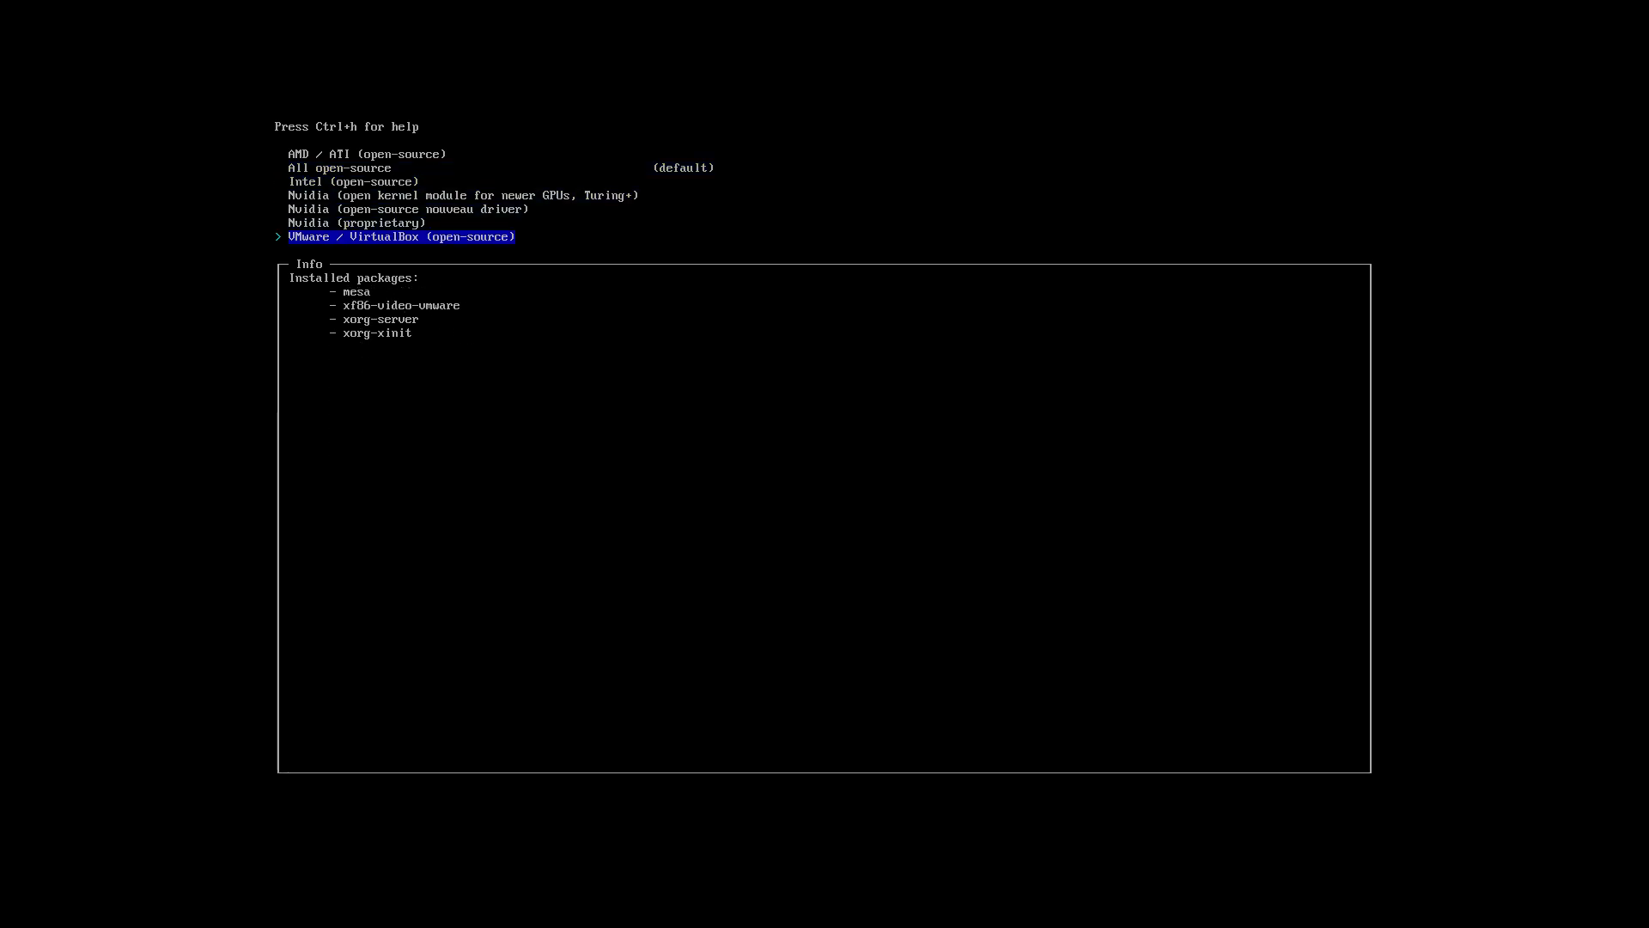
pyautogui.press('Return')
pyautogui.press('Down')
pyautogui.press('Return')
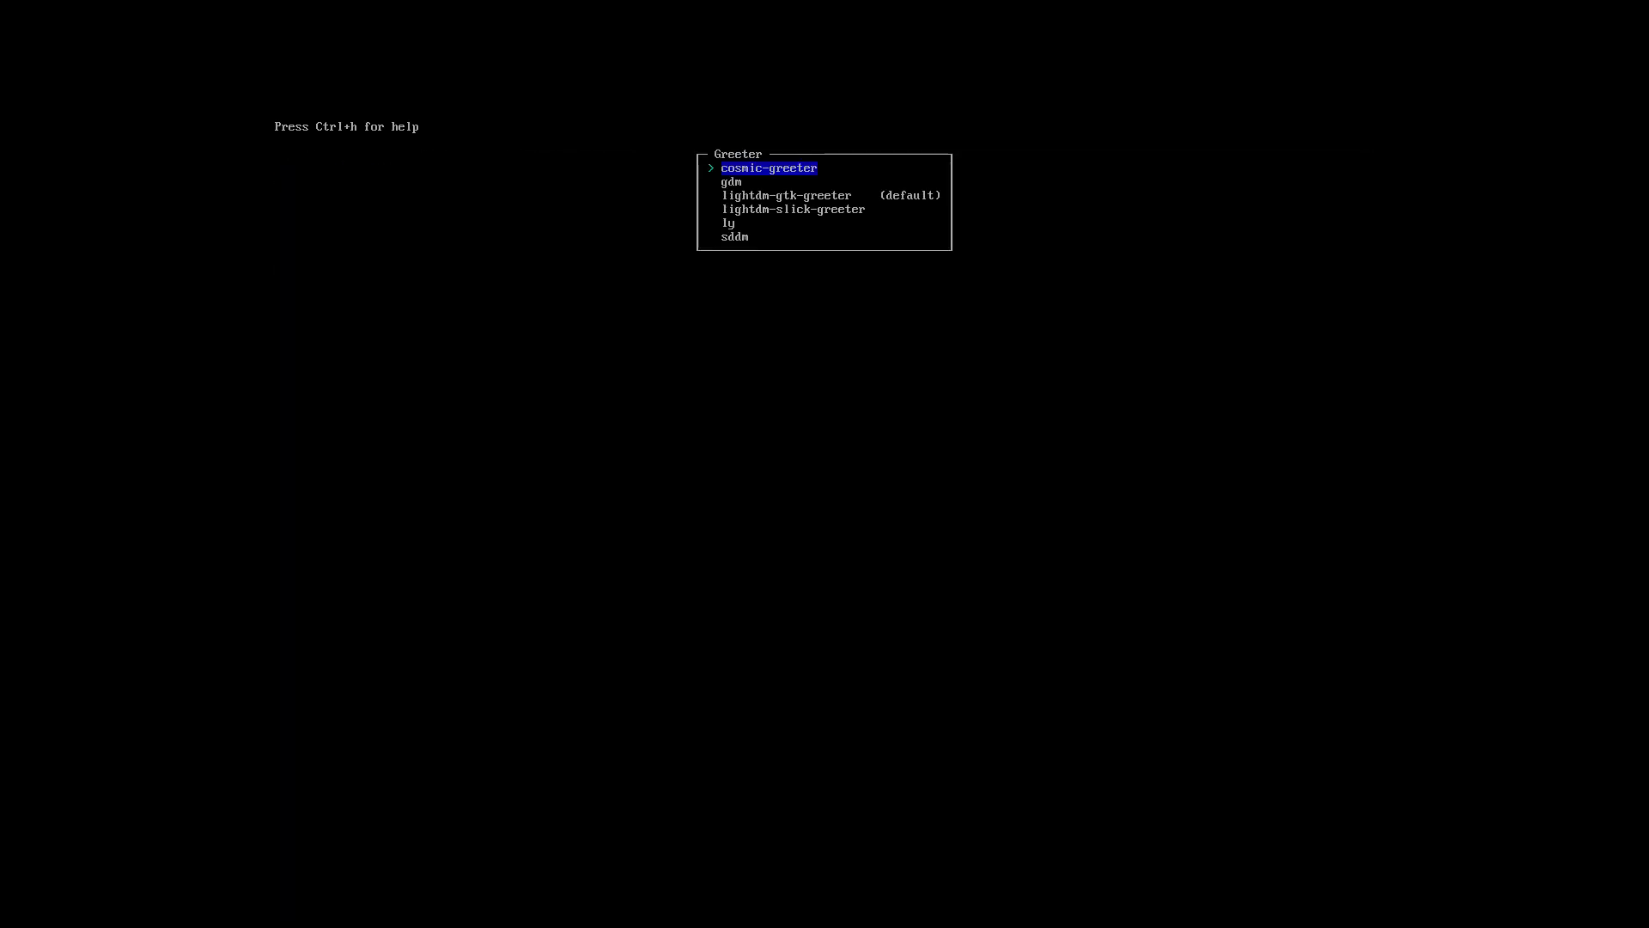
pyautogui.press('Down')
pyautogui.press('Up')
pyautogui.press('Down')
pyautogui.press('Down')
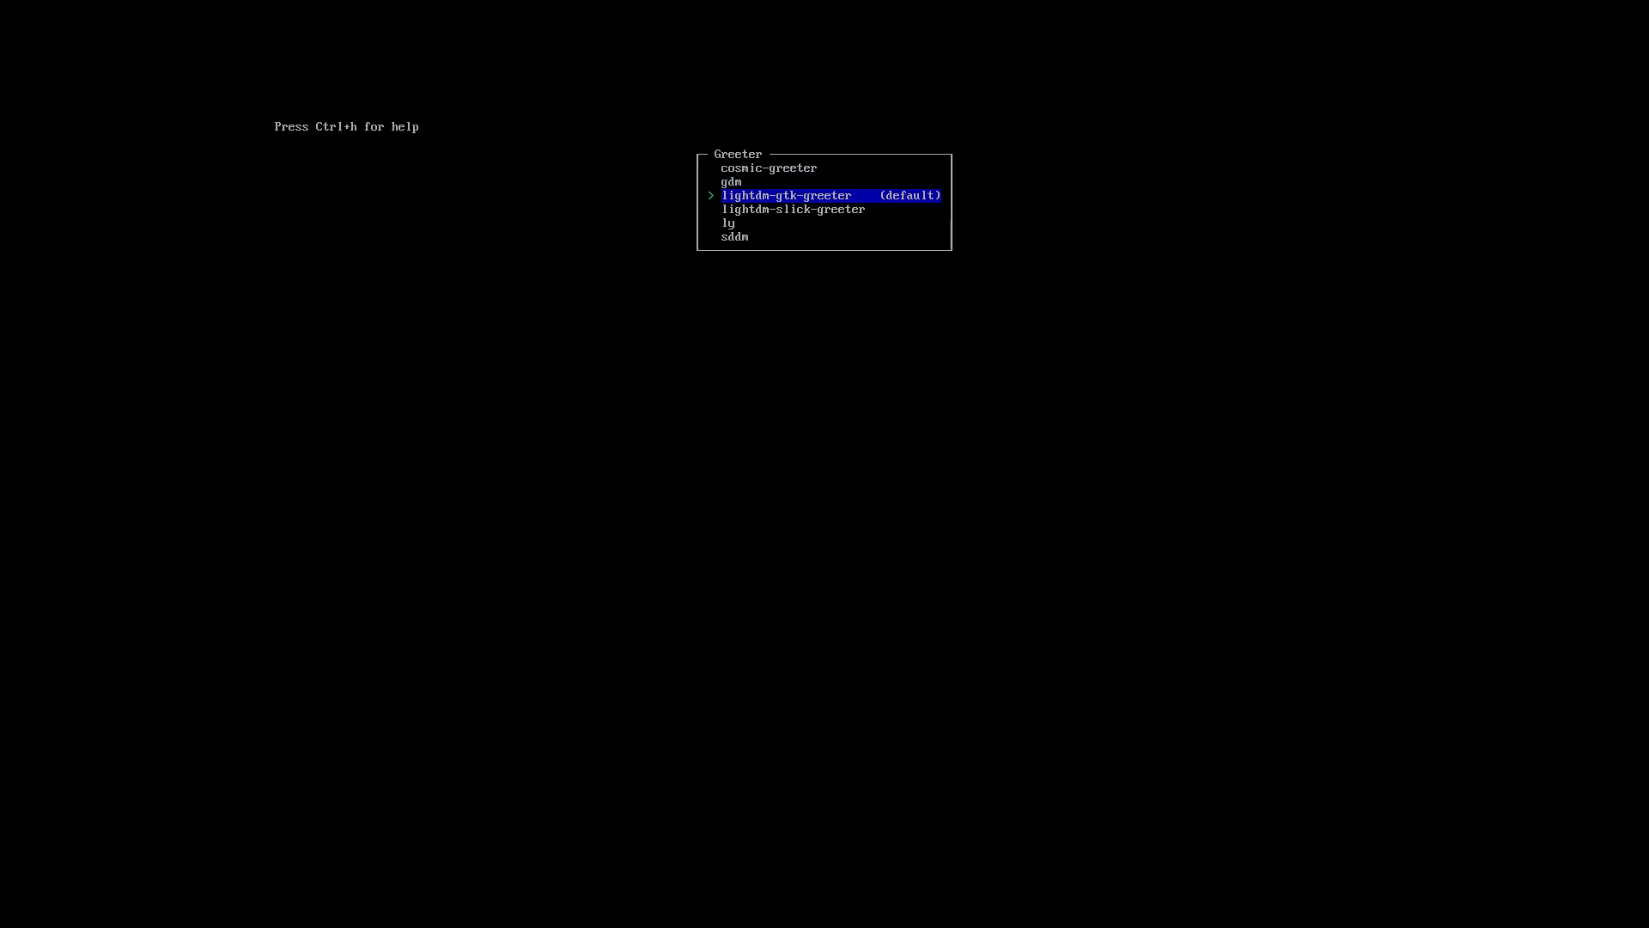
pyautogui.press('Down')
pyautogui.press('Return')
pyautogui.press('Down')
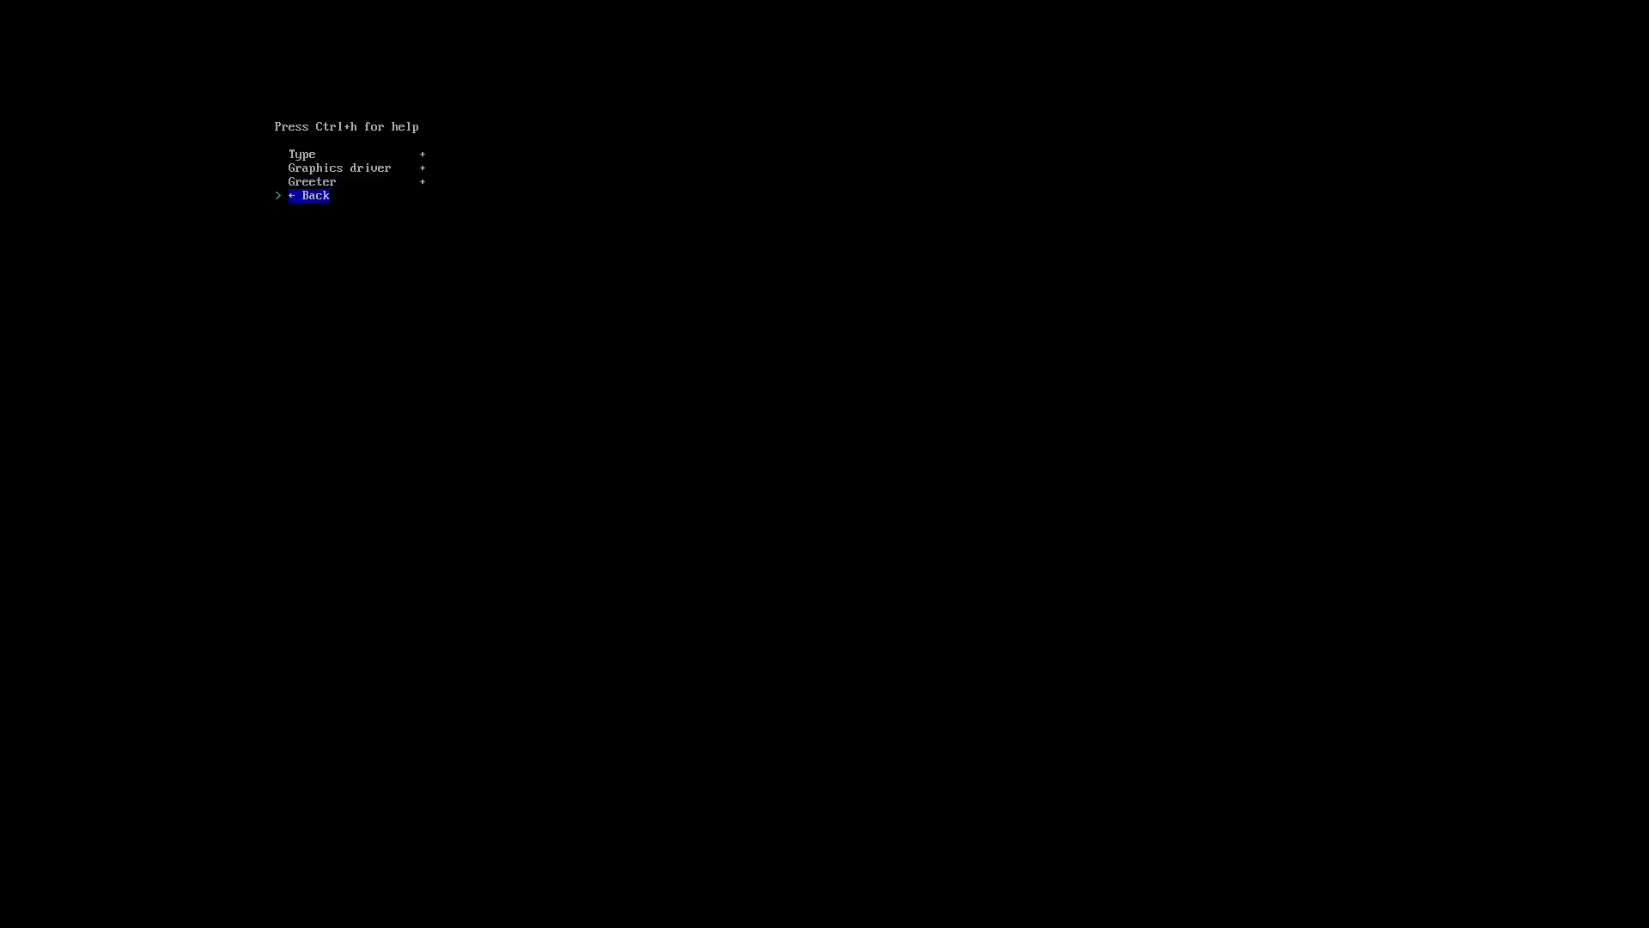
pyautogui.press('Return')
# Choose pulseaudio for audio and NetworkManager for networking.
pyautogui.press('Down')
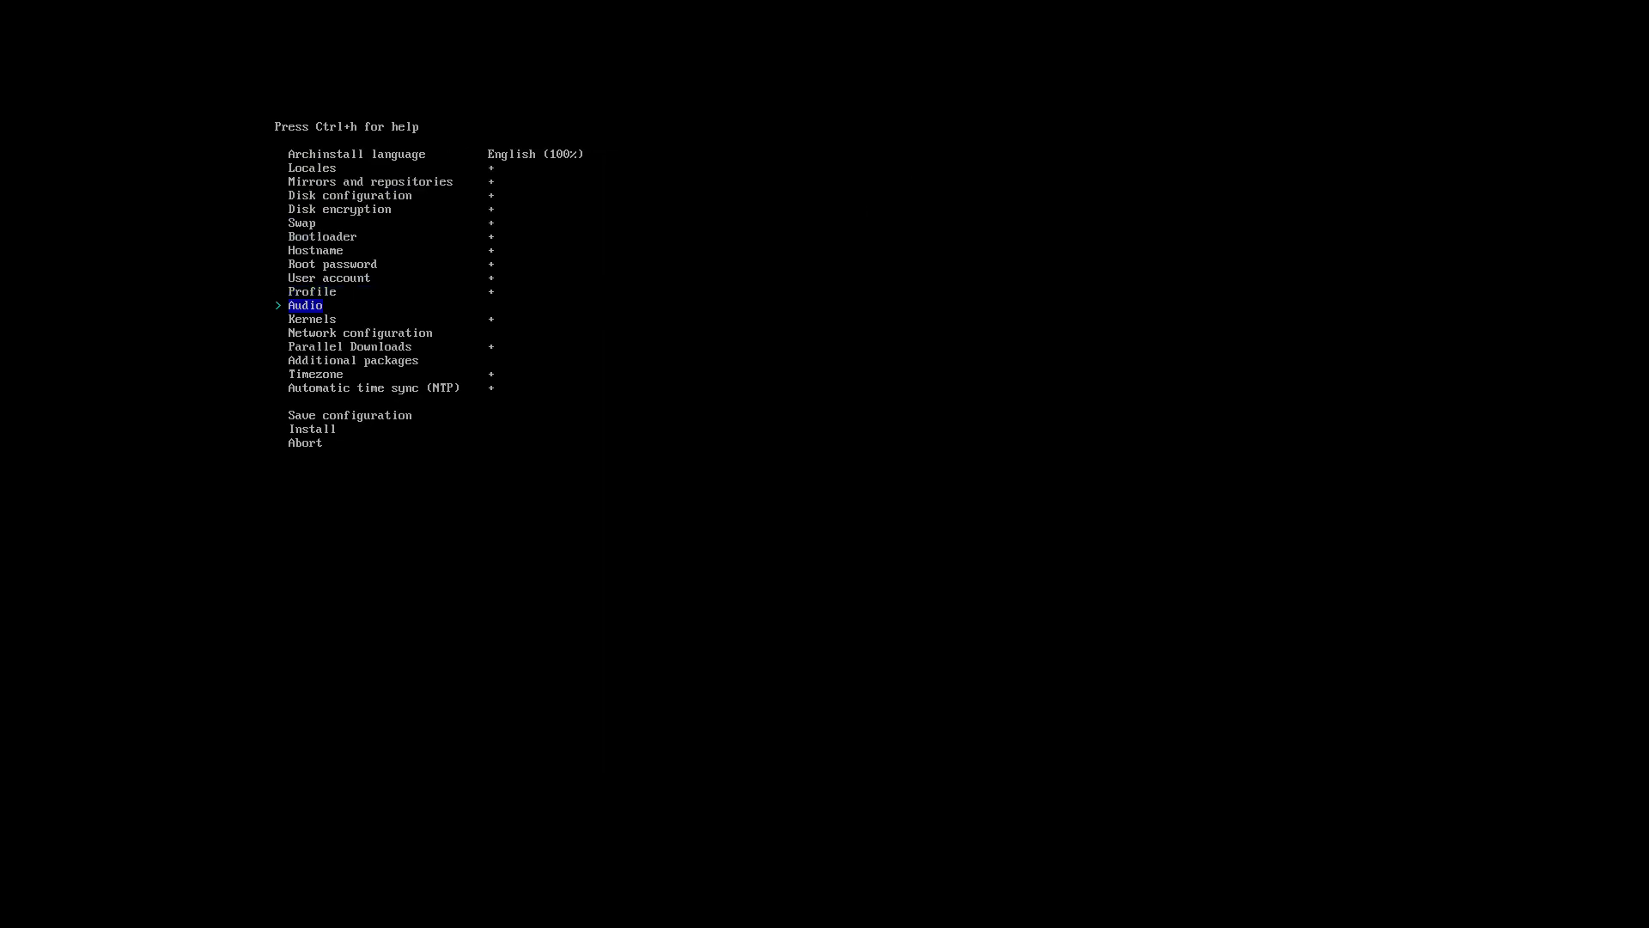
pyautogui.press('Return')
pyautogui.press('Down')
pyautogui.press('Down')
pyautogui.press('Return')
pyautogui.press('Down')
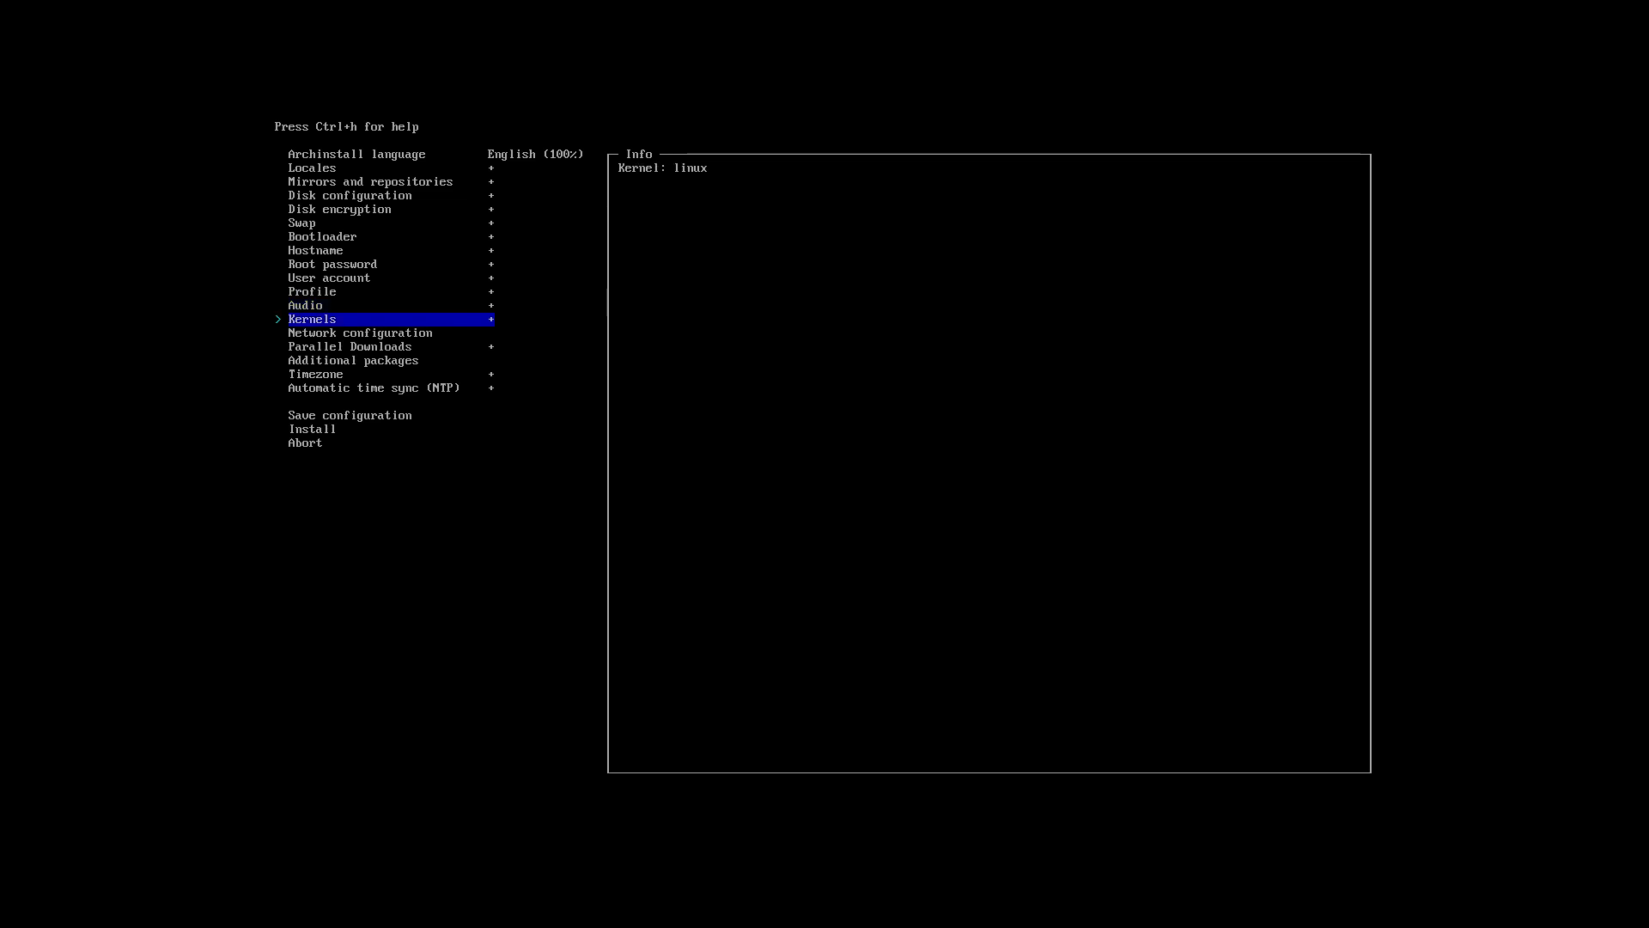
pyautogui.press('Down')
pyautogui.press('Return')
pyautogui.press('Down')
pyautogui.press('Down')
pyautogui.press('Return')
# Set parallel downloads to 10.
pyautogui.press('Down')
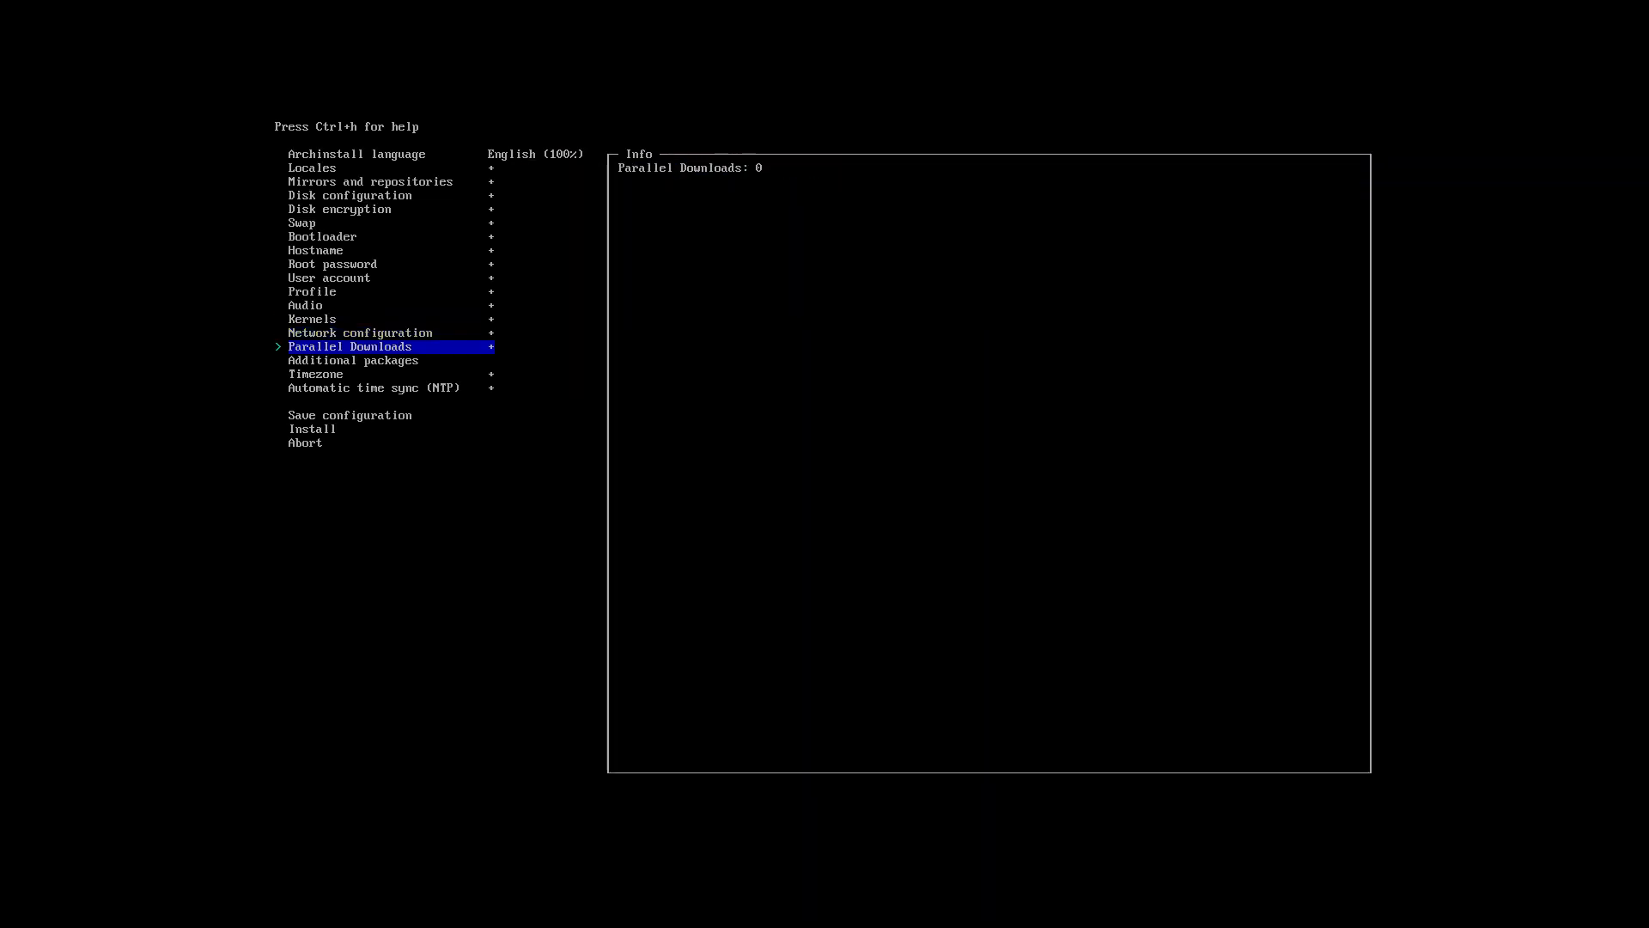
pyautogui.press('Return')
pyautogui.write('10')
pyautogui.press('Return')
# Pick Europe/Brussels as the timezone by searching 'brus', then launch the installation.
pyautogui.press('Down')
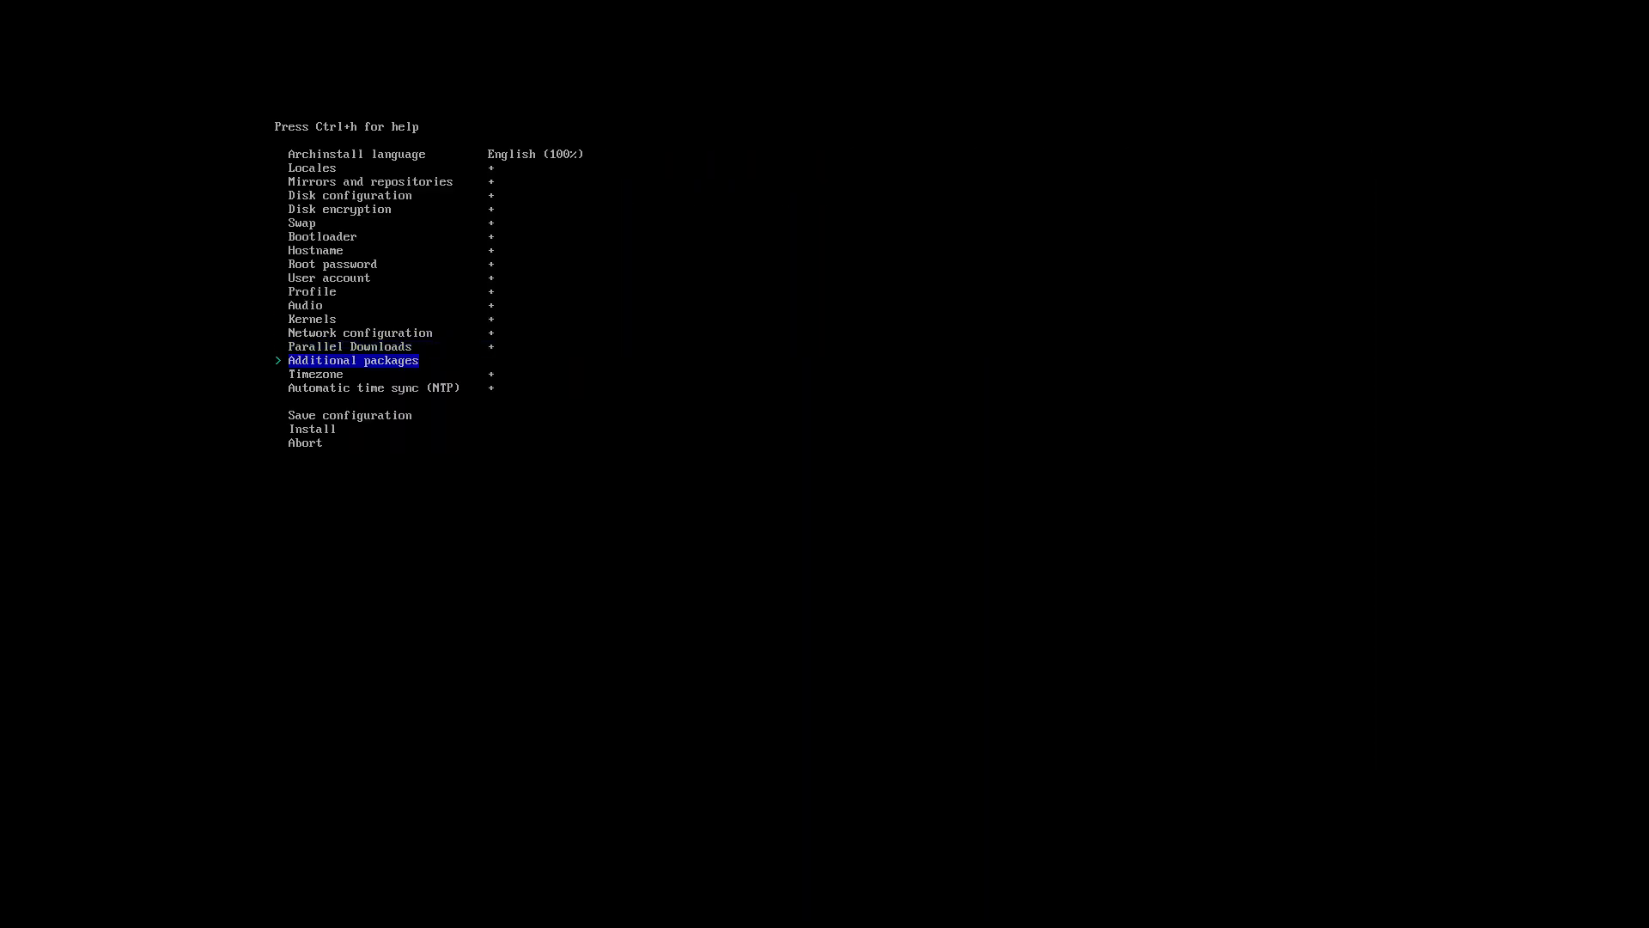
pyautogui.press('Down')
pyautogui.press('Return')
pyautogui.write('/swe')
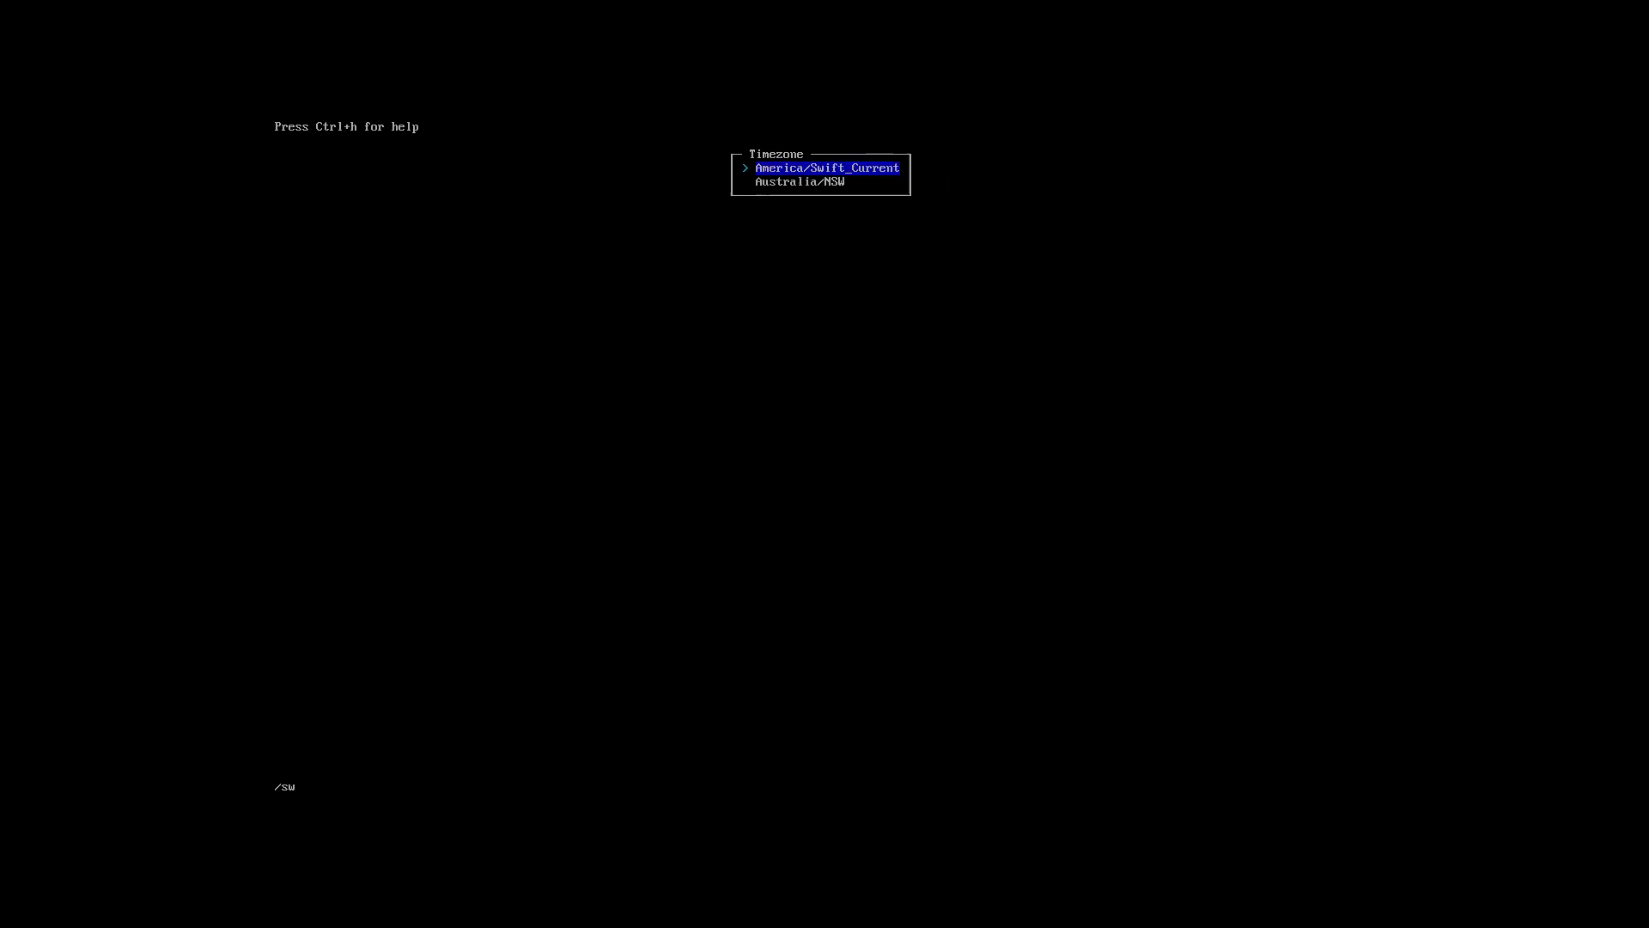
pyautogui.press('BackSpace')
pyautogui.press('BackSpace')
pyautogui.press('BackSpace')
pyautogui.write('brus')
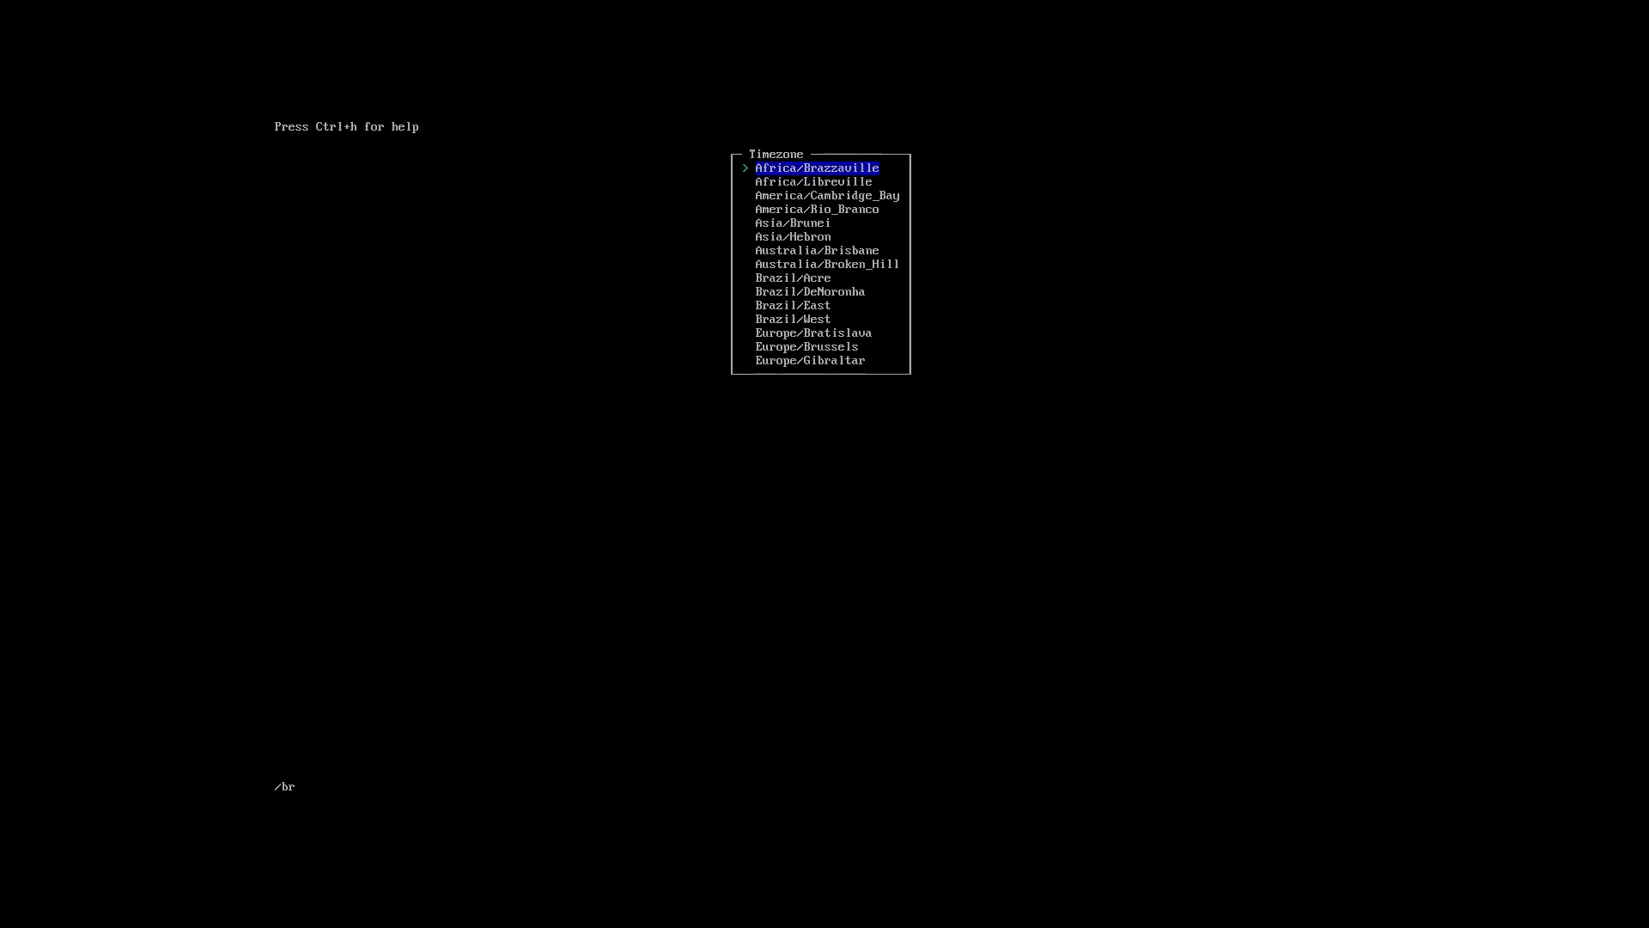
pyautogui.press('Return')
pyautogui.press('Down')
pyautogui.press('Down')
pyautogui.press('Down')
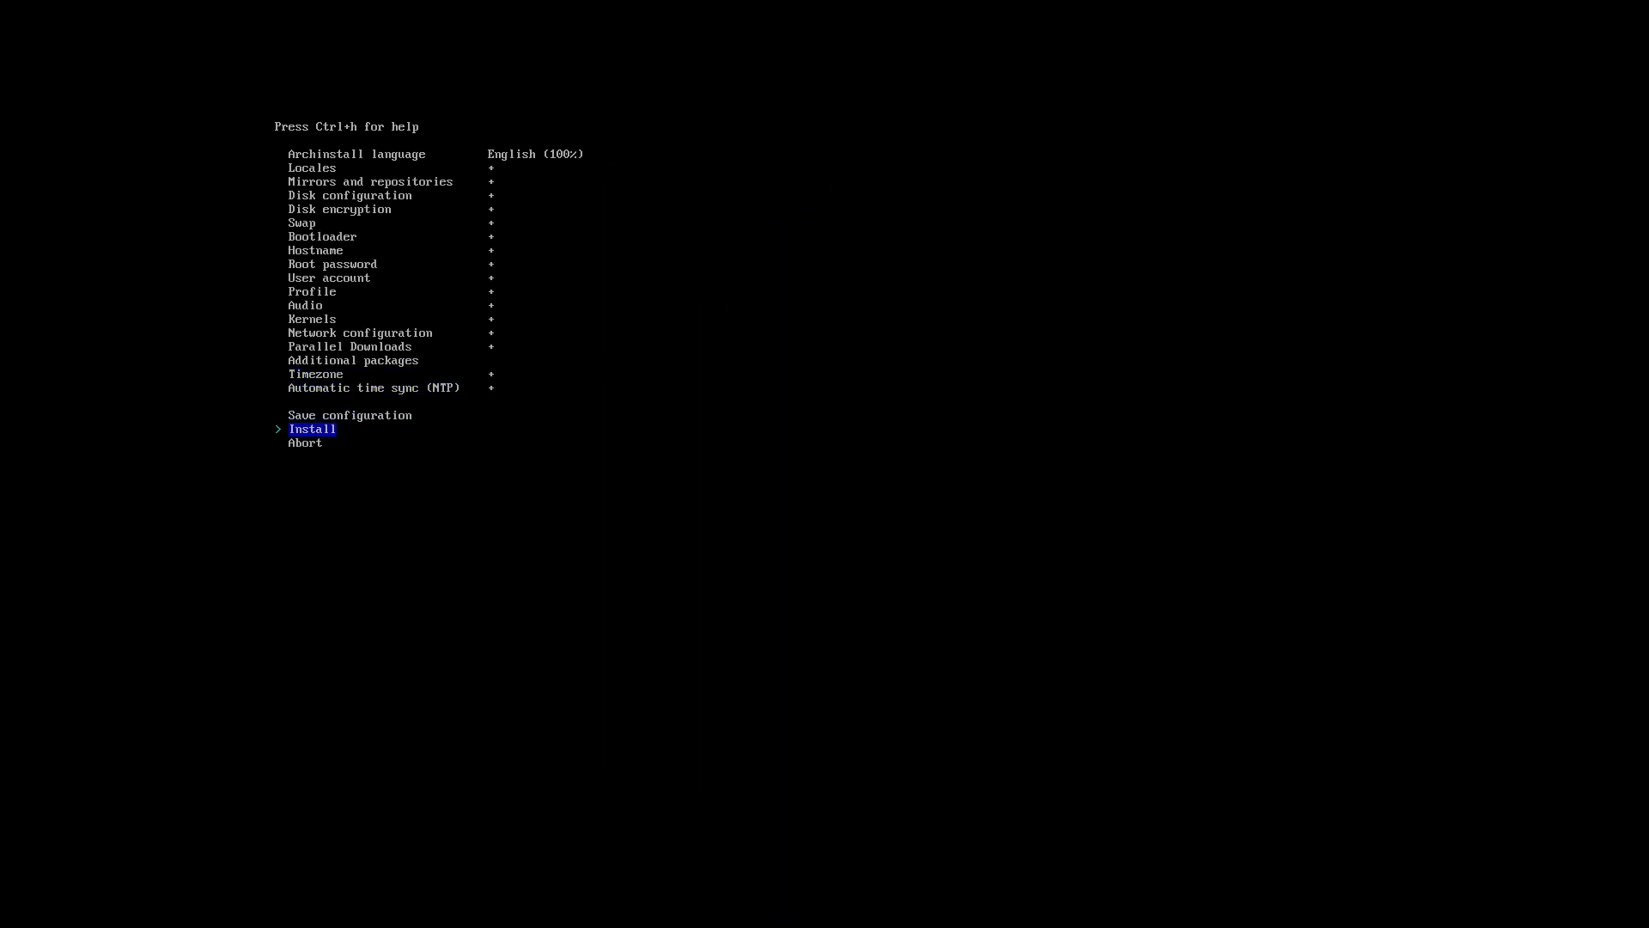
pyautogui.press('Return')
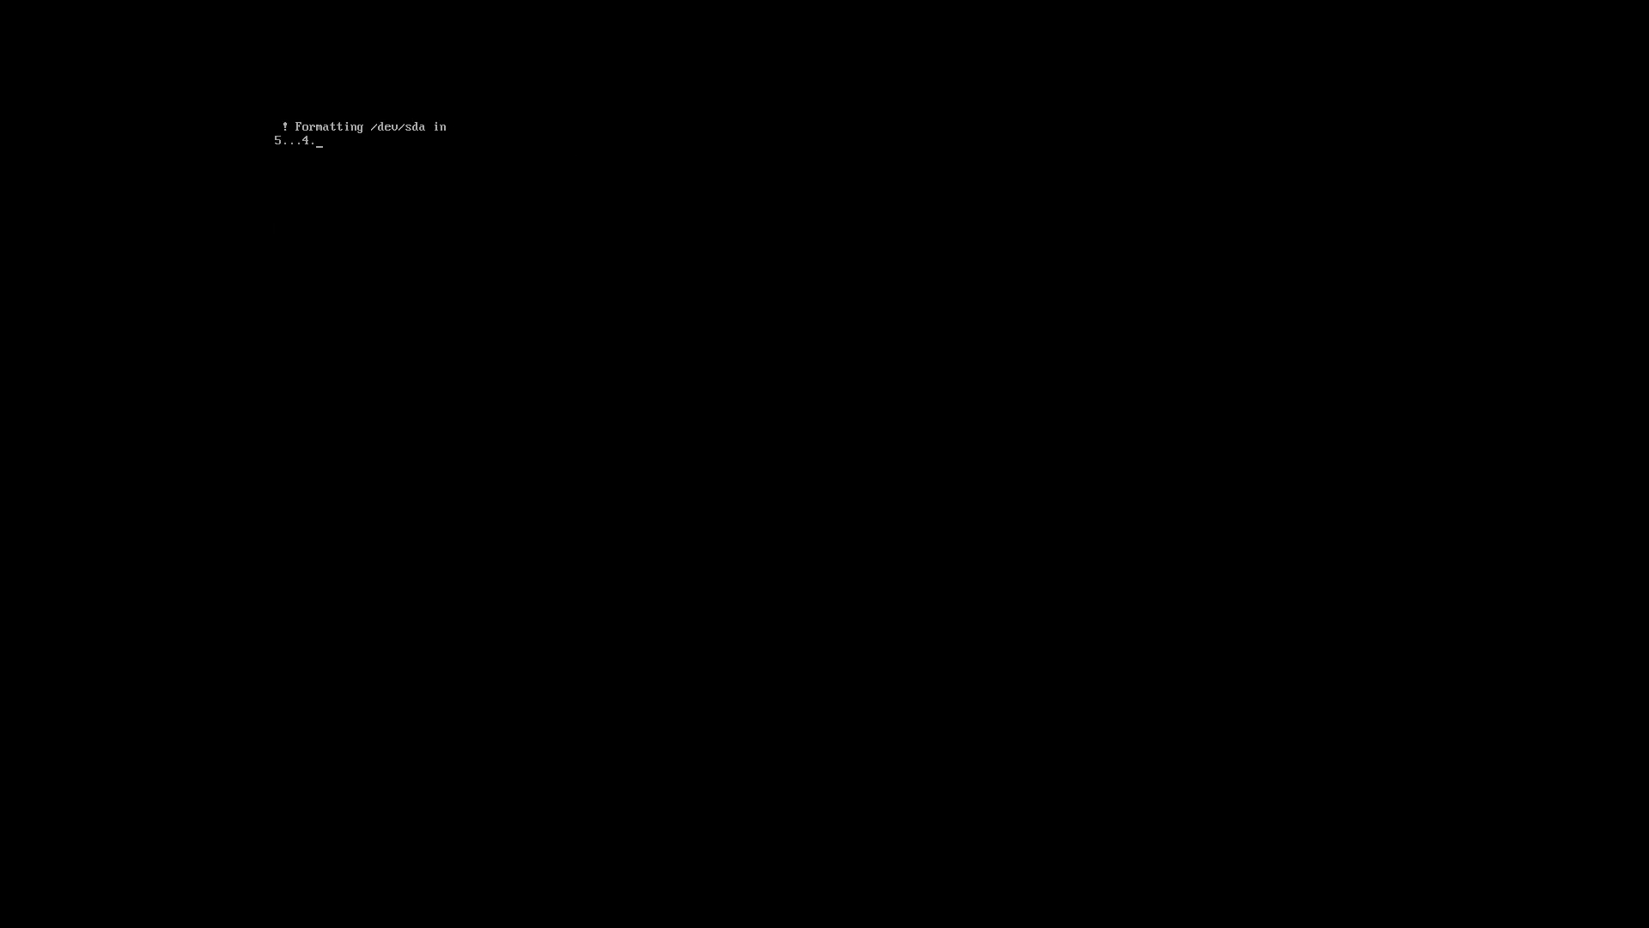
# Exit full-screen mode of the arch VM window with Right Ctrl+F.
pyautogui.press('Control_R+f')
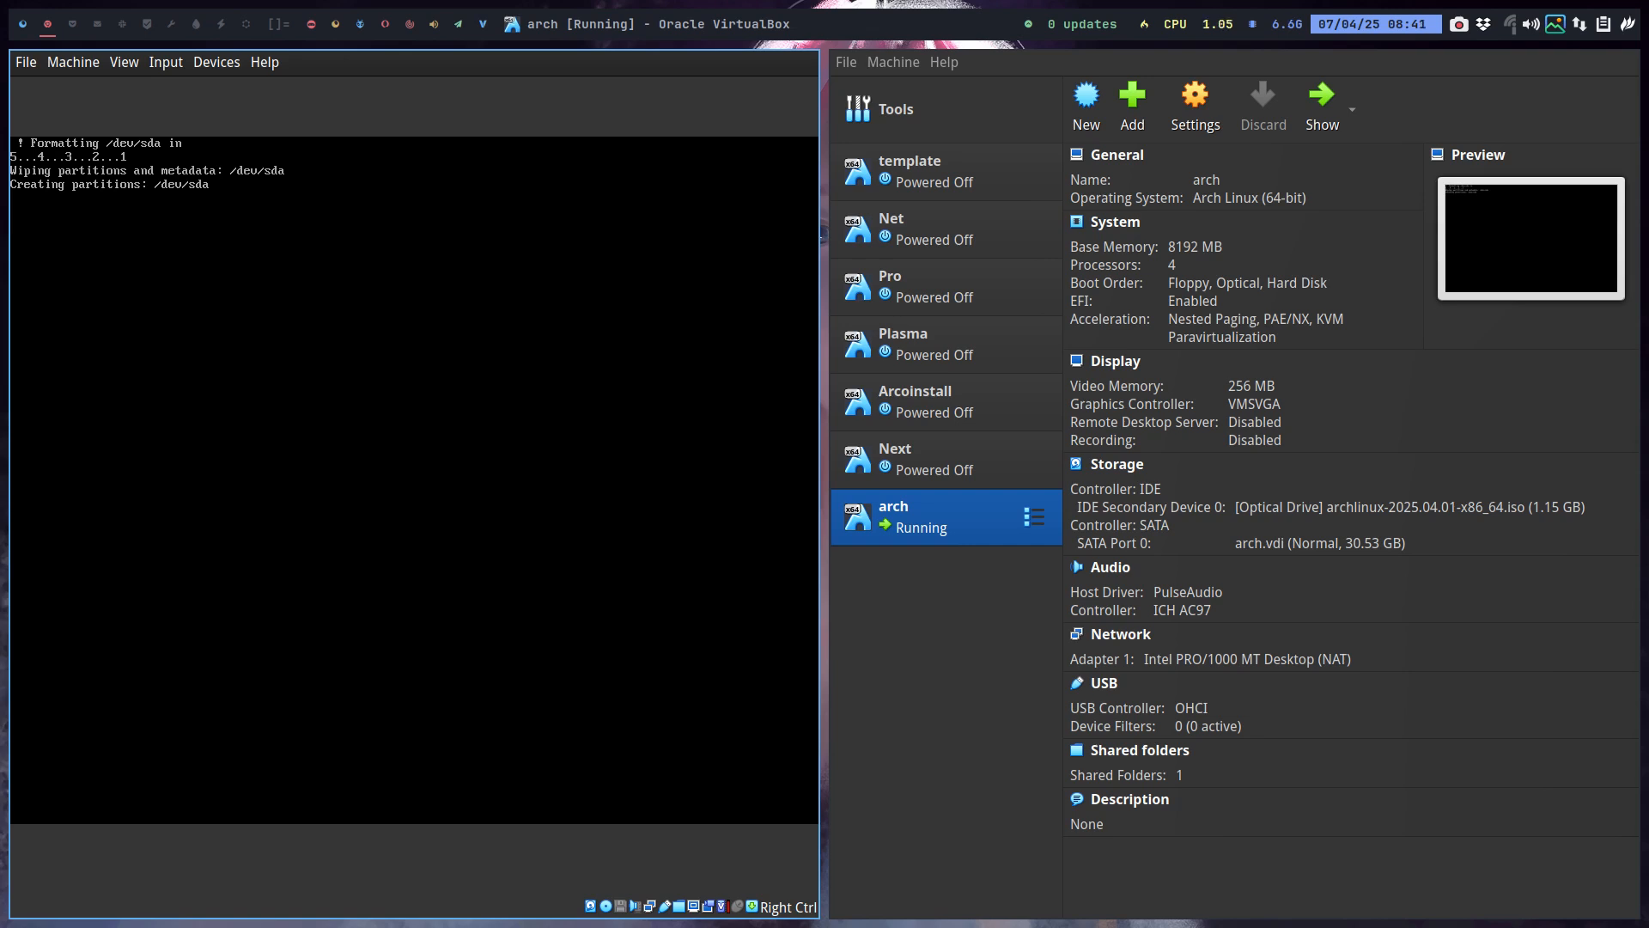
# Launch Brave on an empty workspace and search DuckDuckGo for the developer's YouTube channel.
pyautogui.click(31, 26)
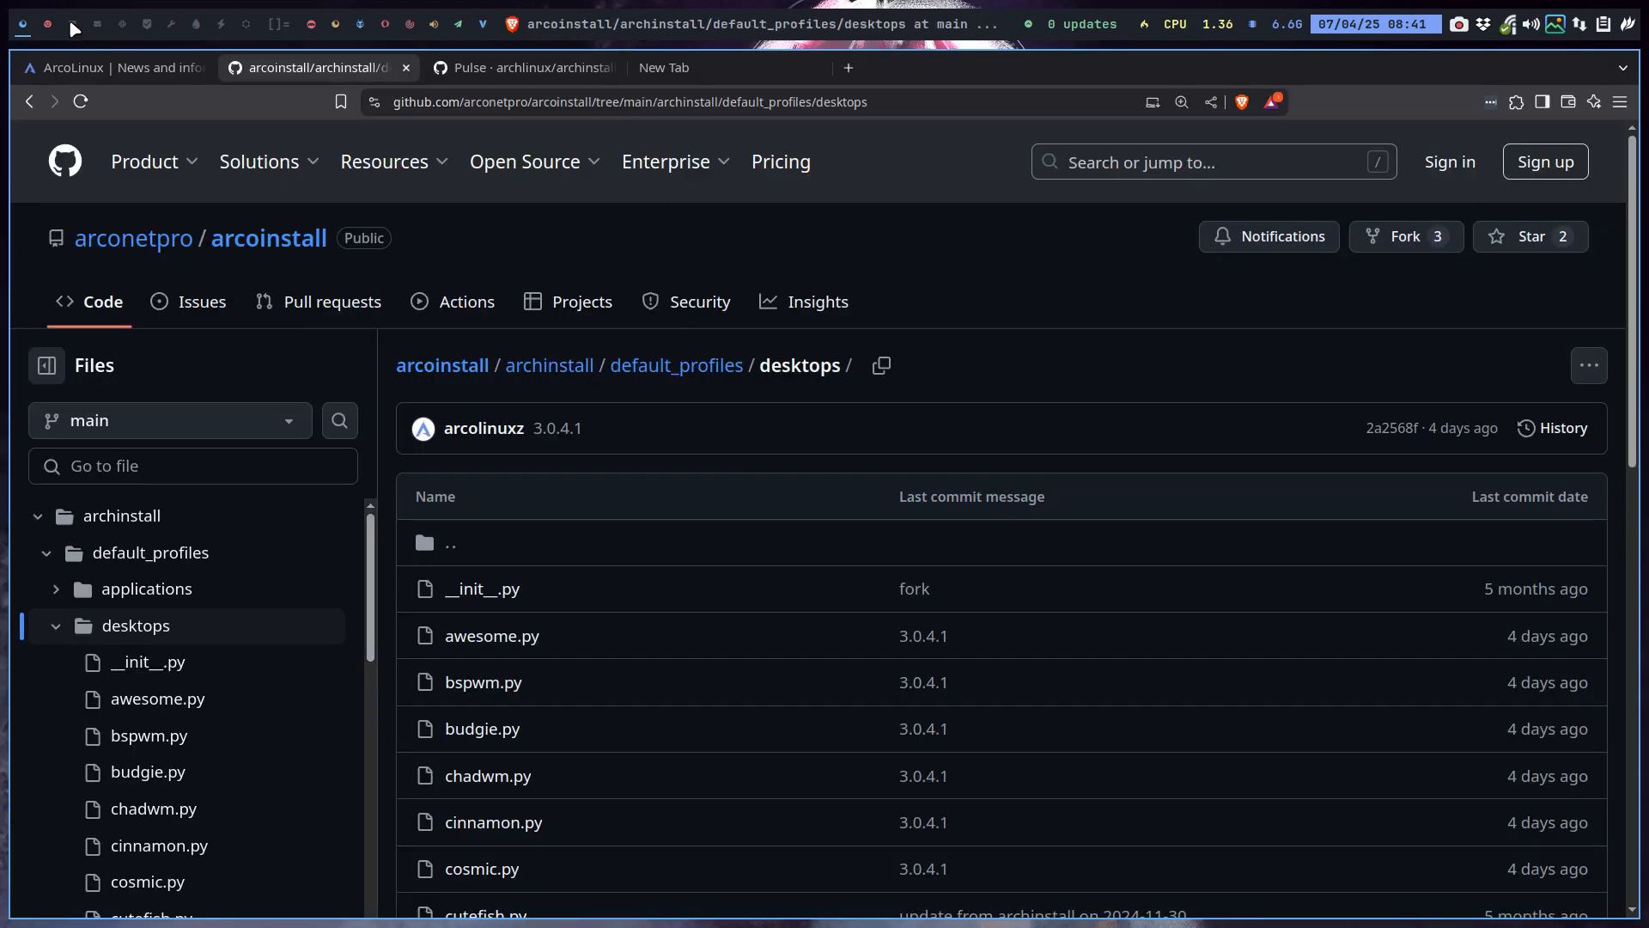
pyautogui.click(72, 25)
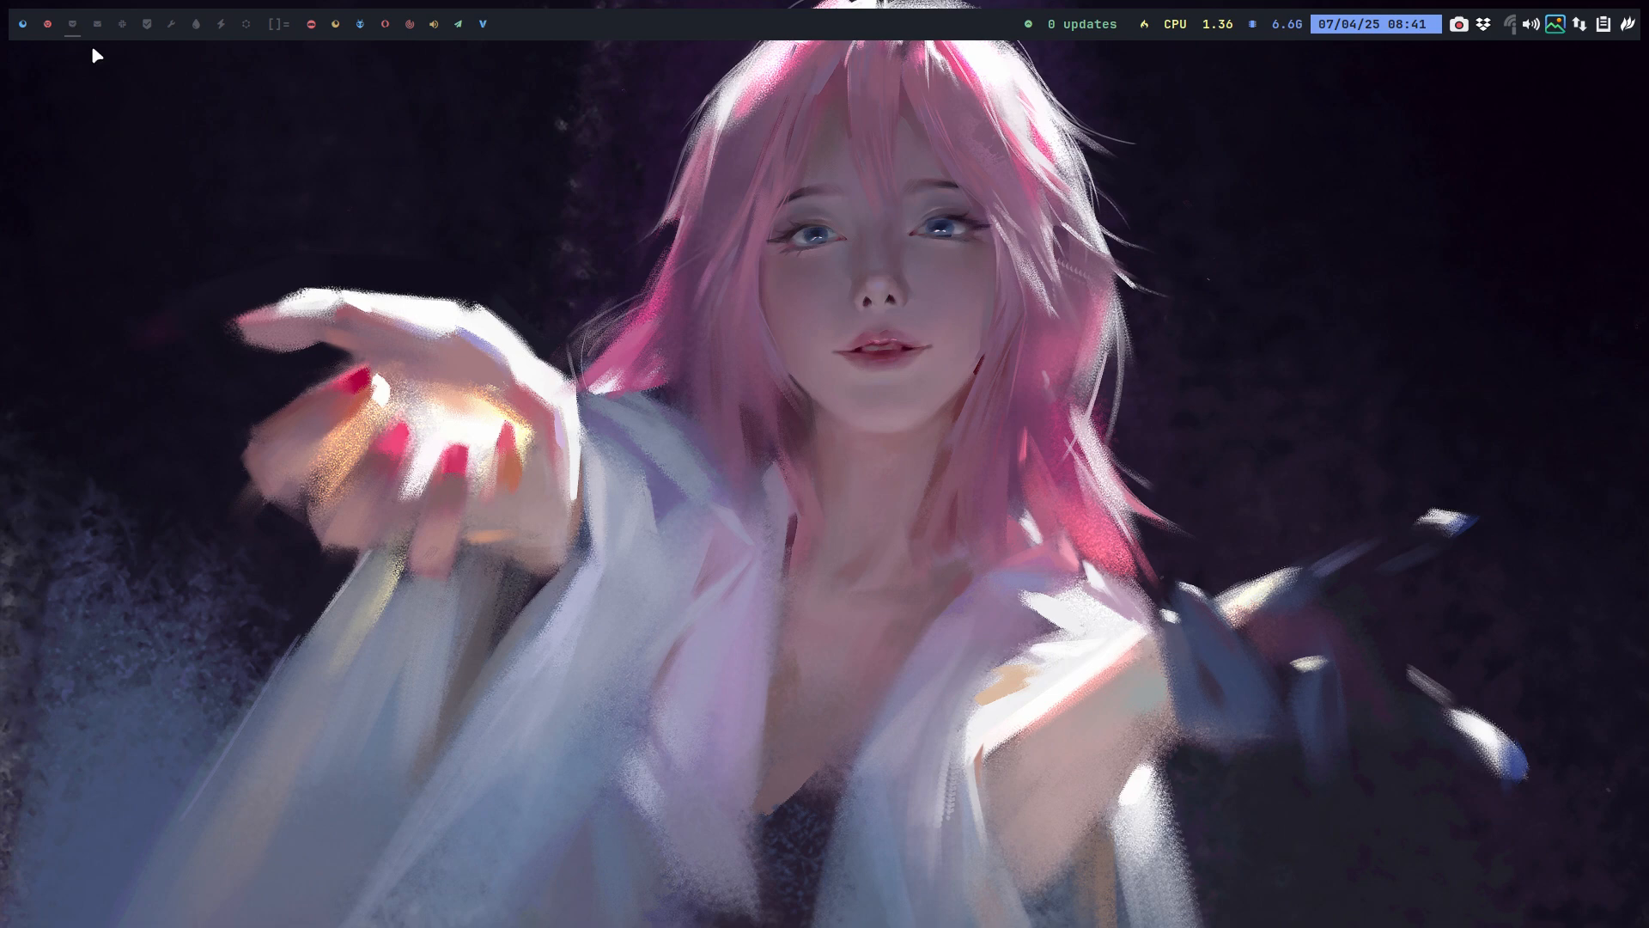
pyautogui.press('super+shift+Return')
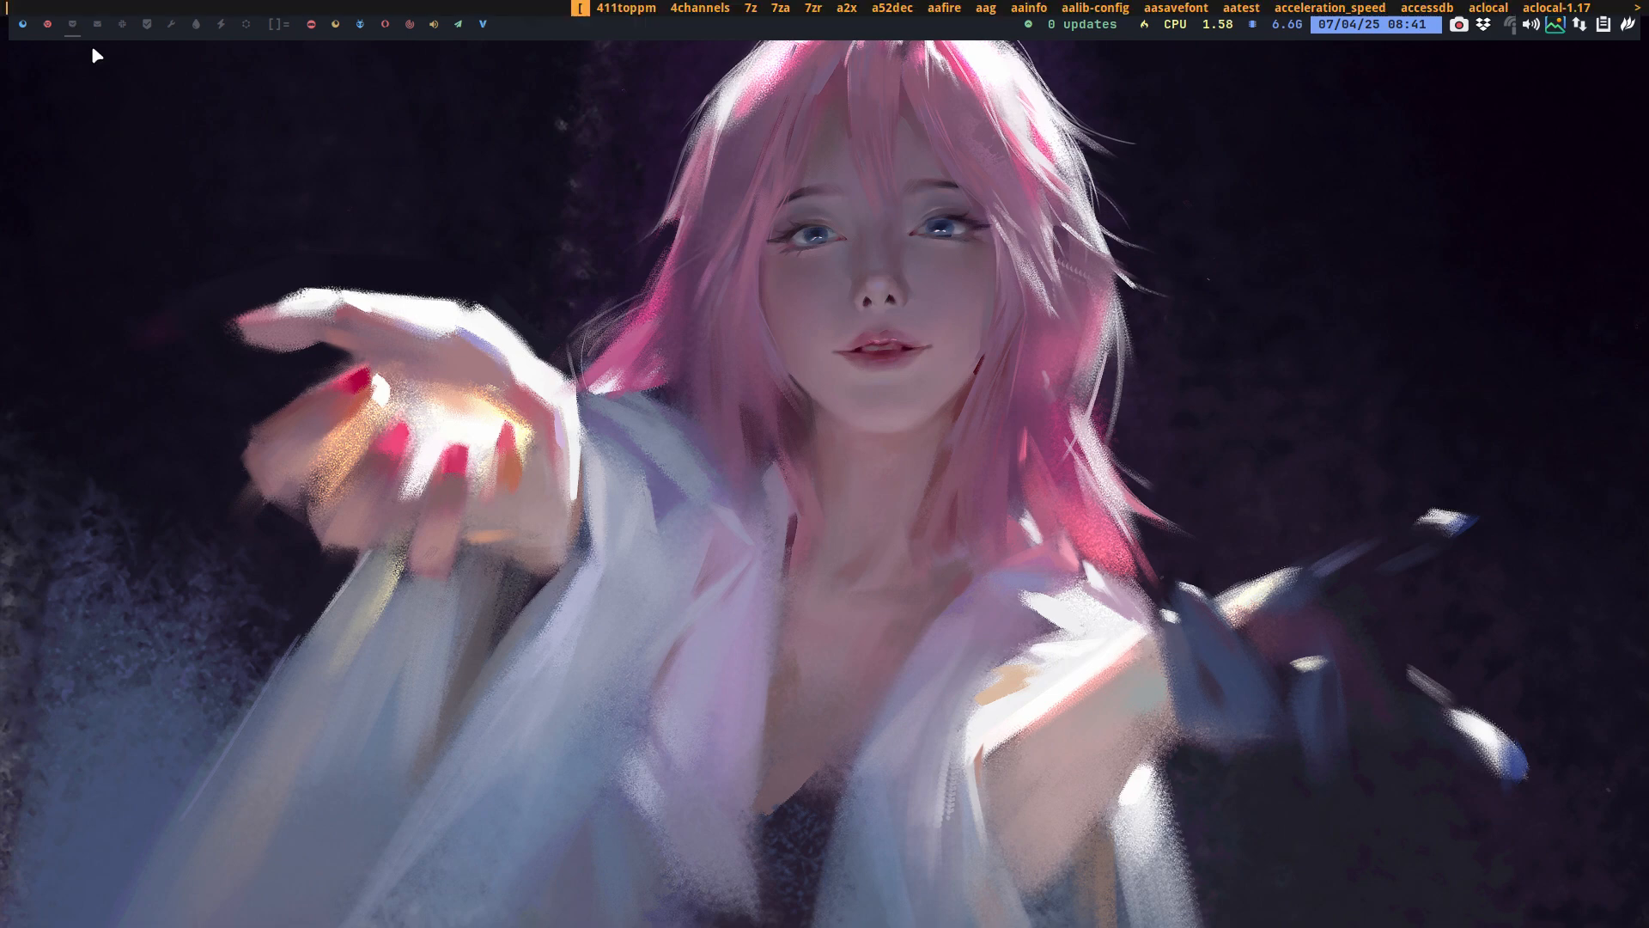
pyautogui.write('bra')
pyautogui.press('Return')
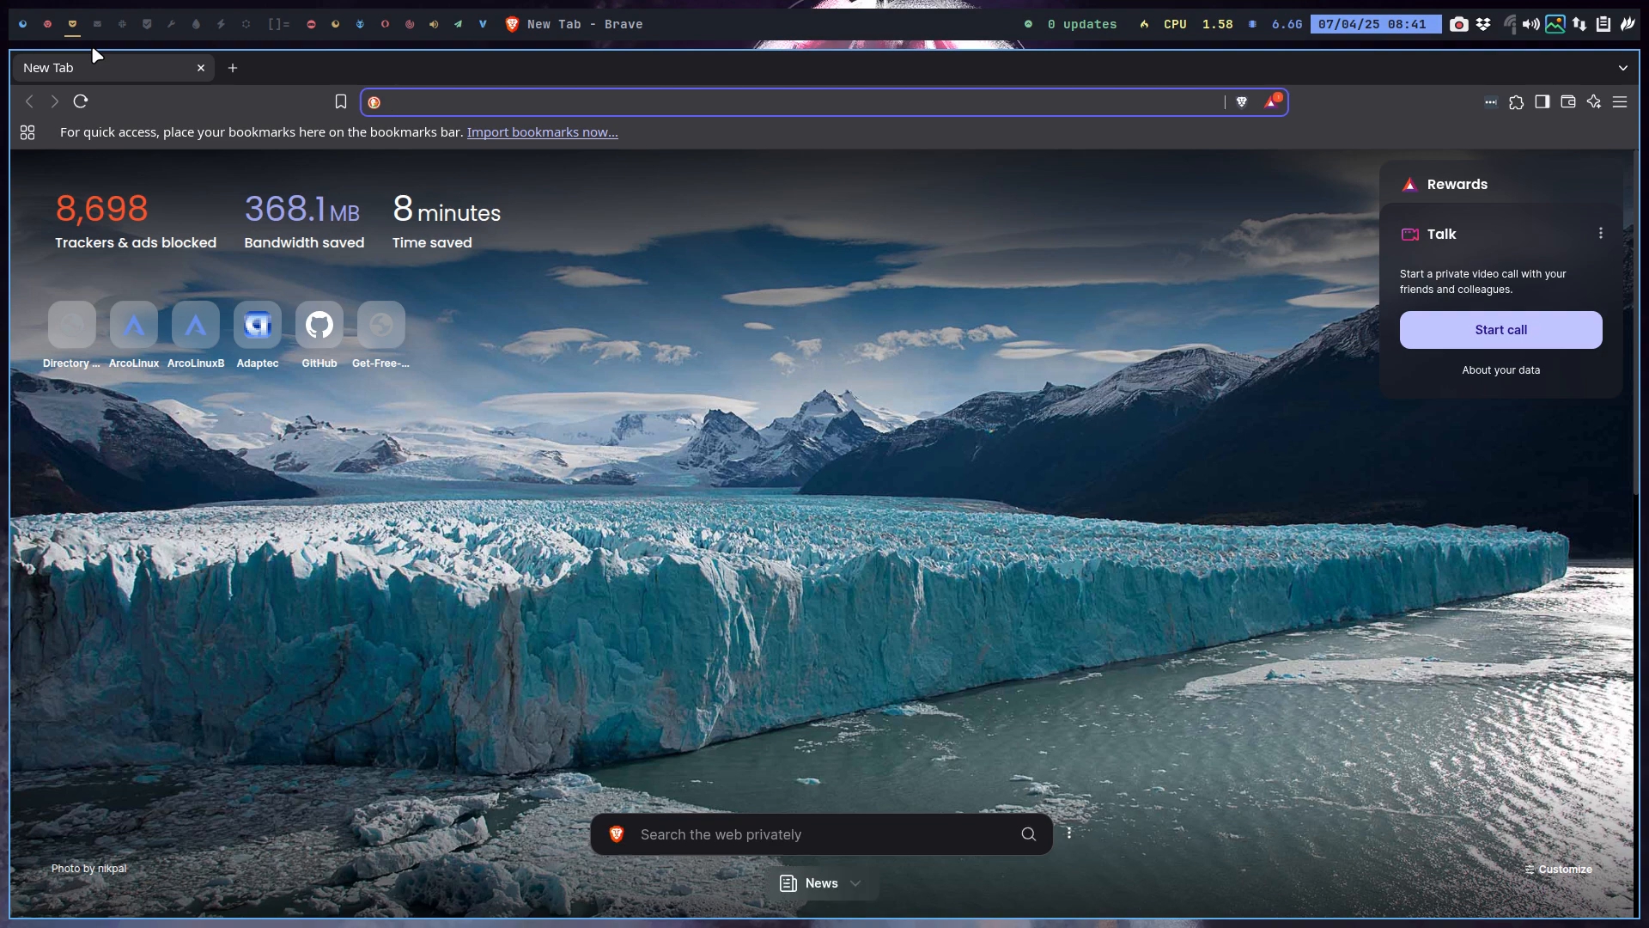
pyautogui.write('youtub')
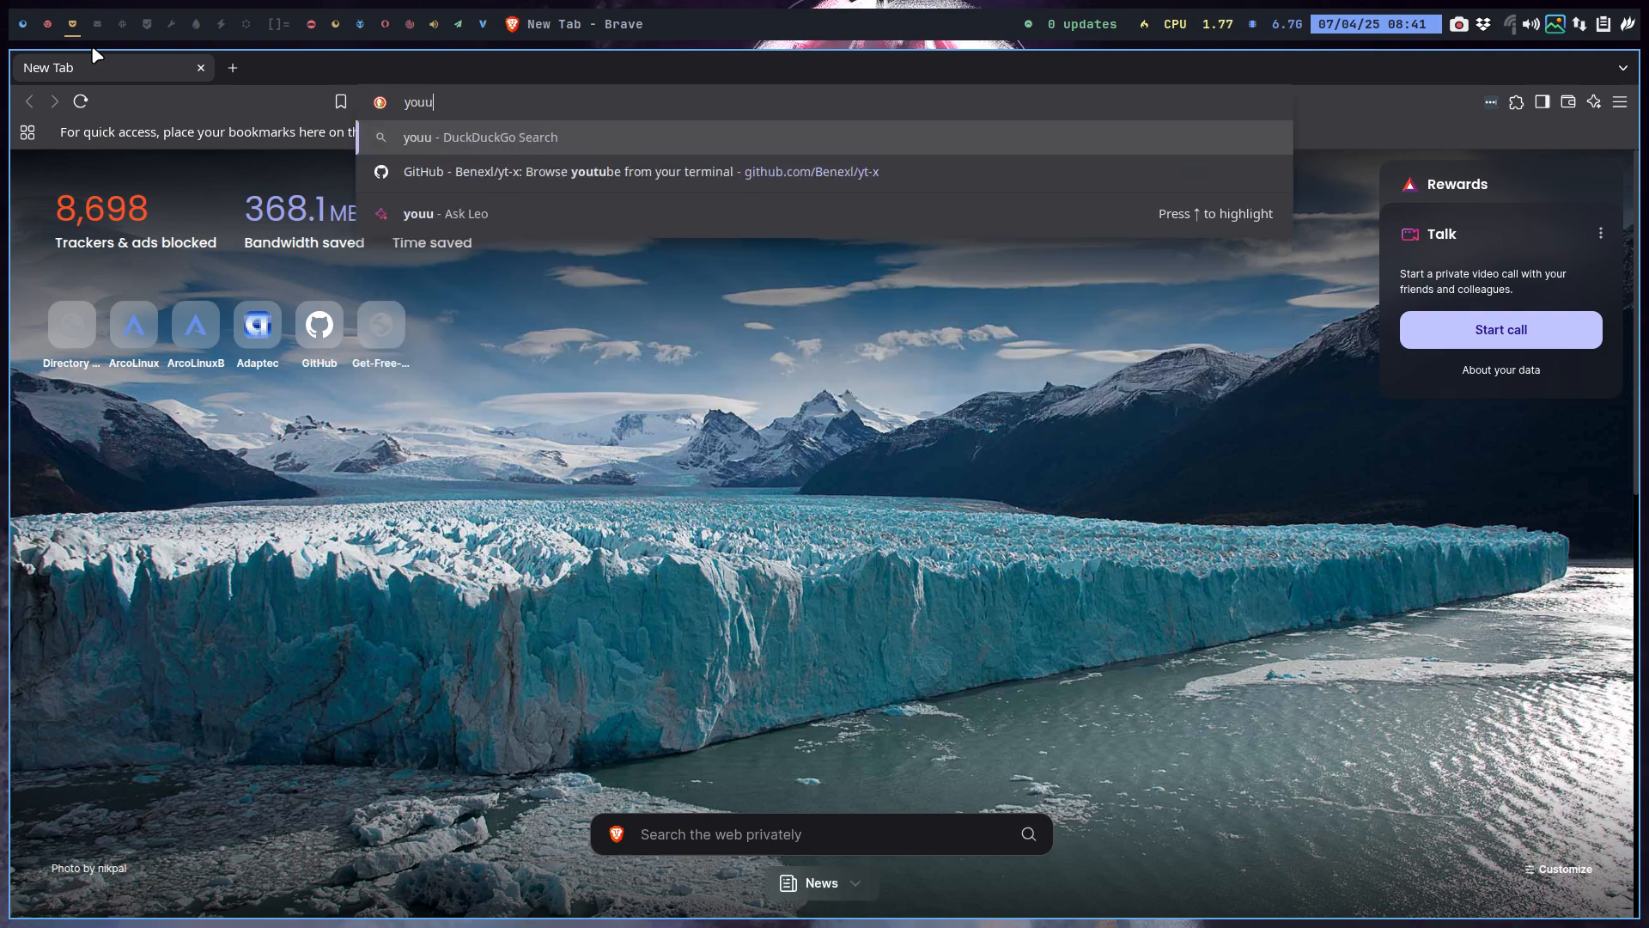
pyautogui.write('e erik')
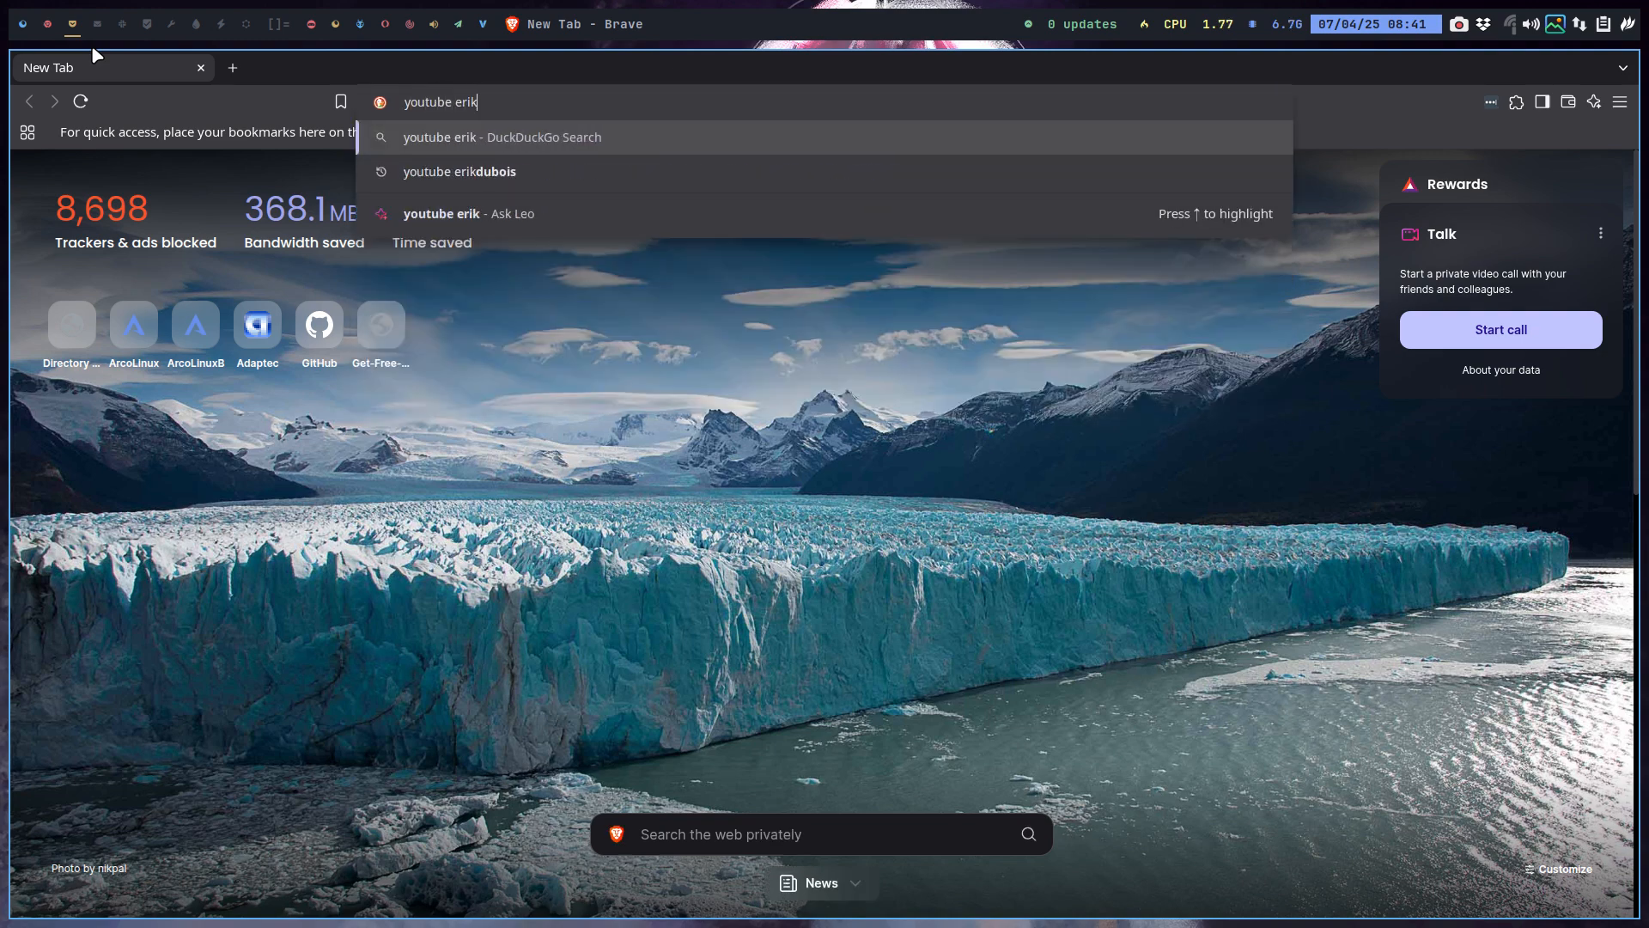
pyautogui.write('dubois')
pyautogui.press('Return')
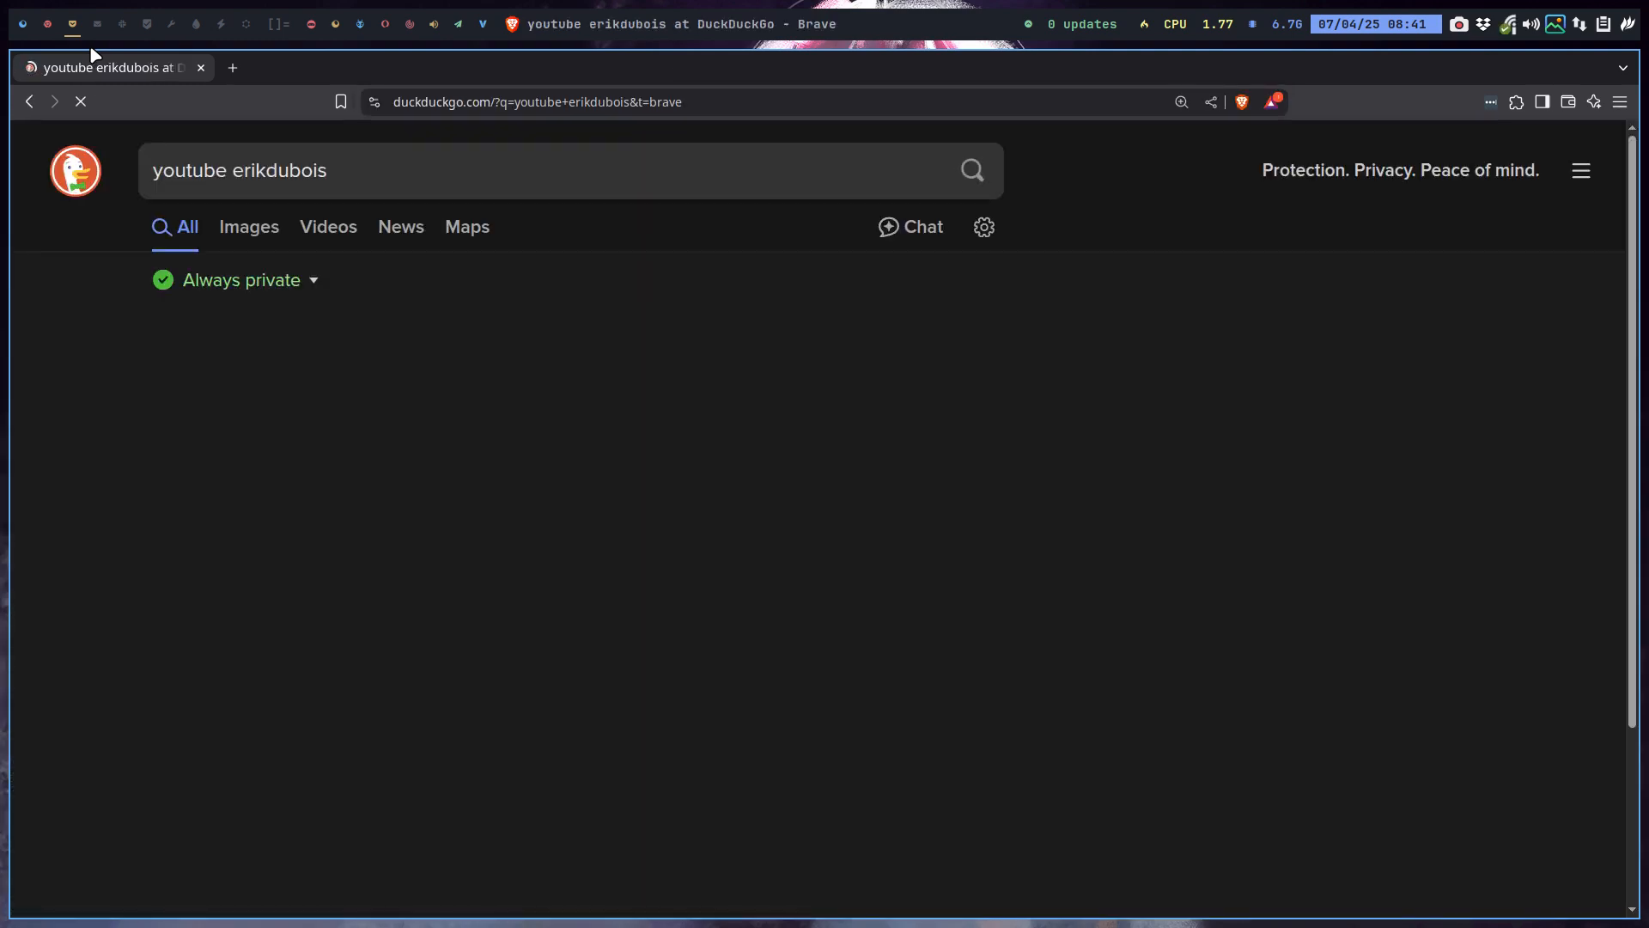
# Open the developer's YouTube channel, view its playlists, and search it for 'arch linux'.
pyautogui.click(357, 397)
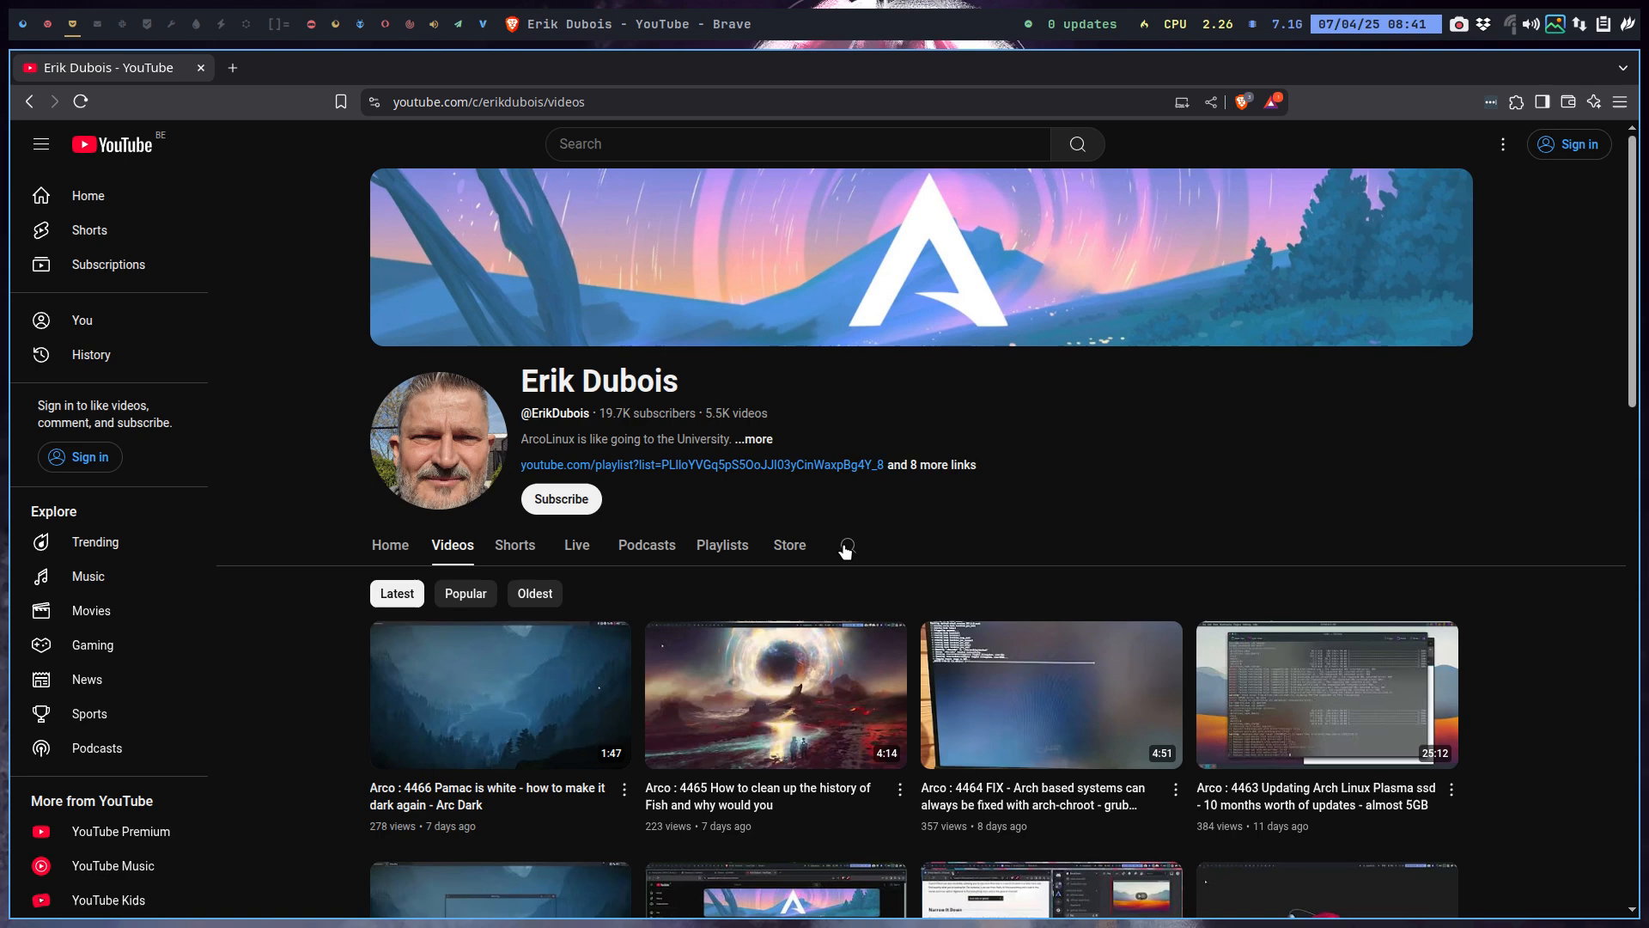
pyautogui.click(733, 557)
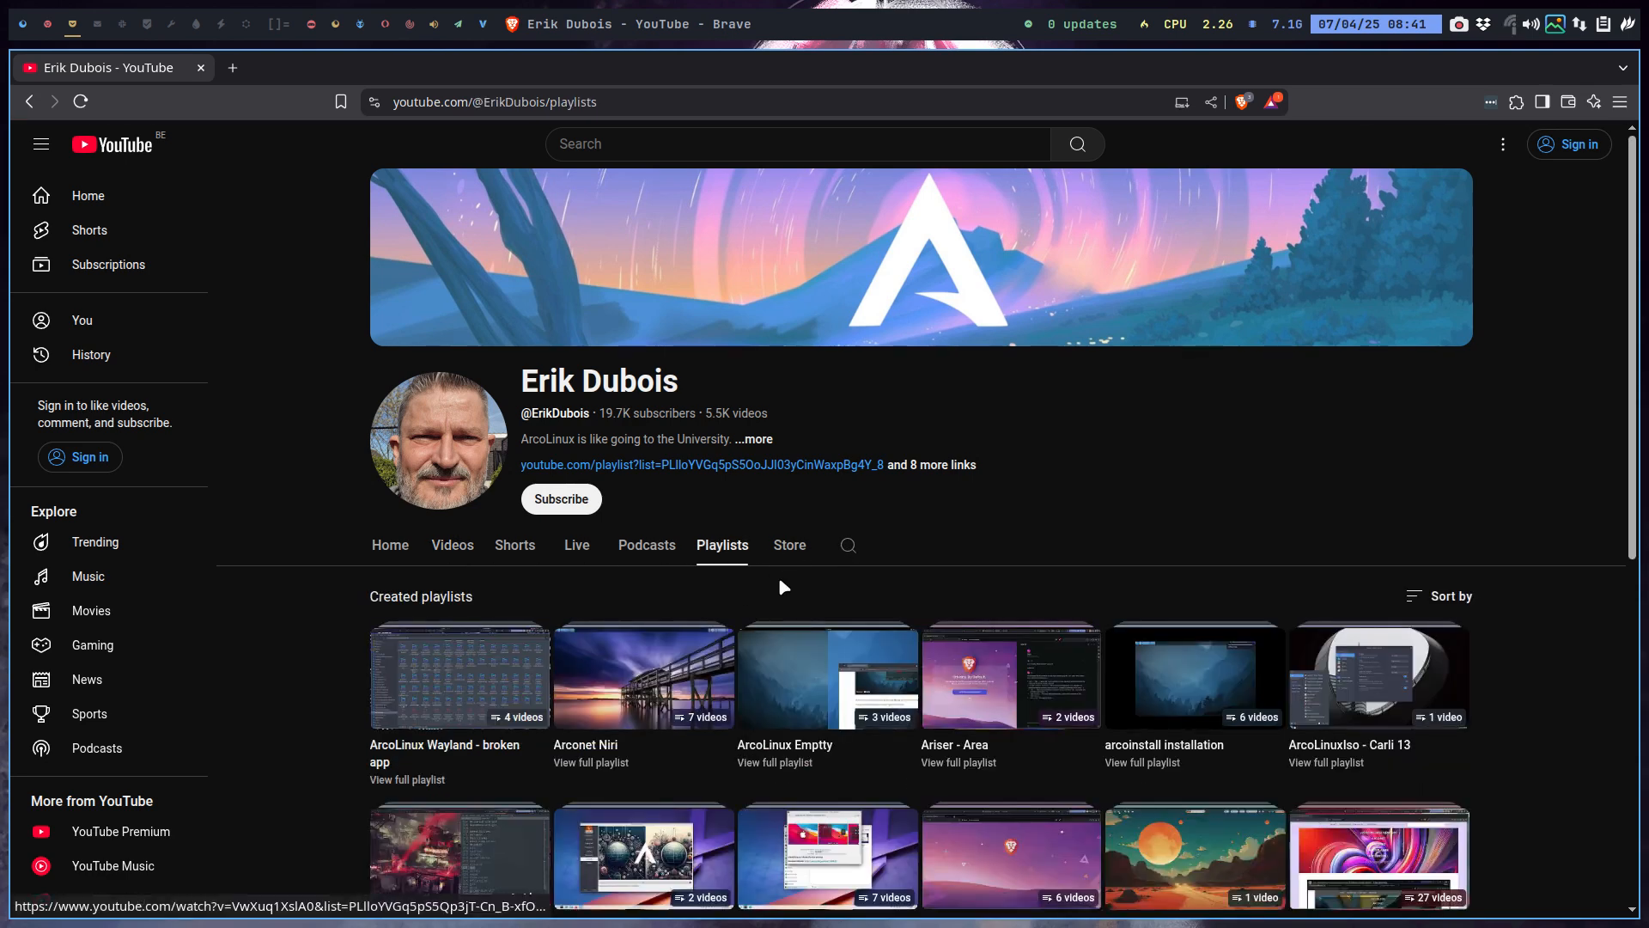
pyautogui.click(848, 548)
pyautogui.write('arch linux')
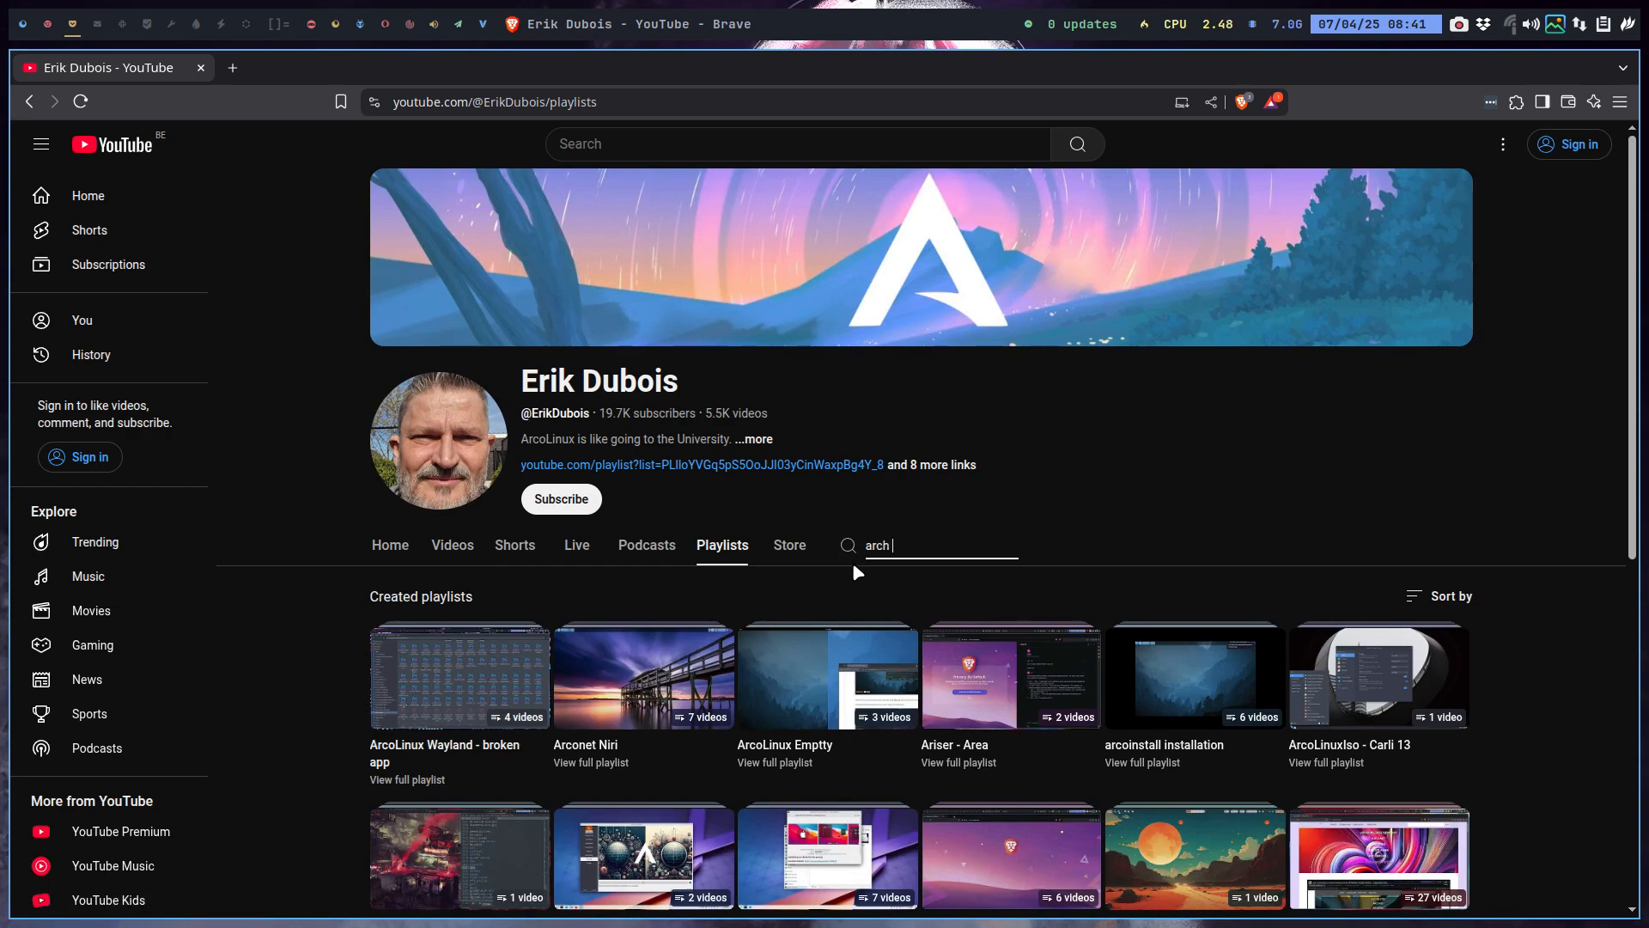
pyautogui.press('Return')
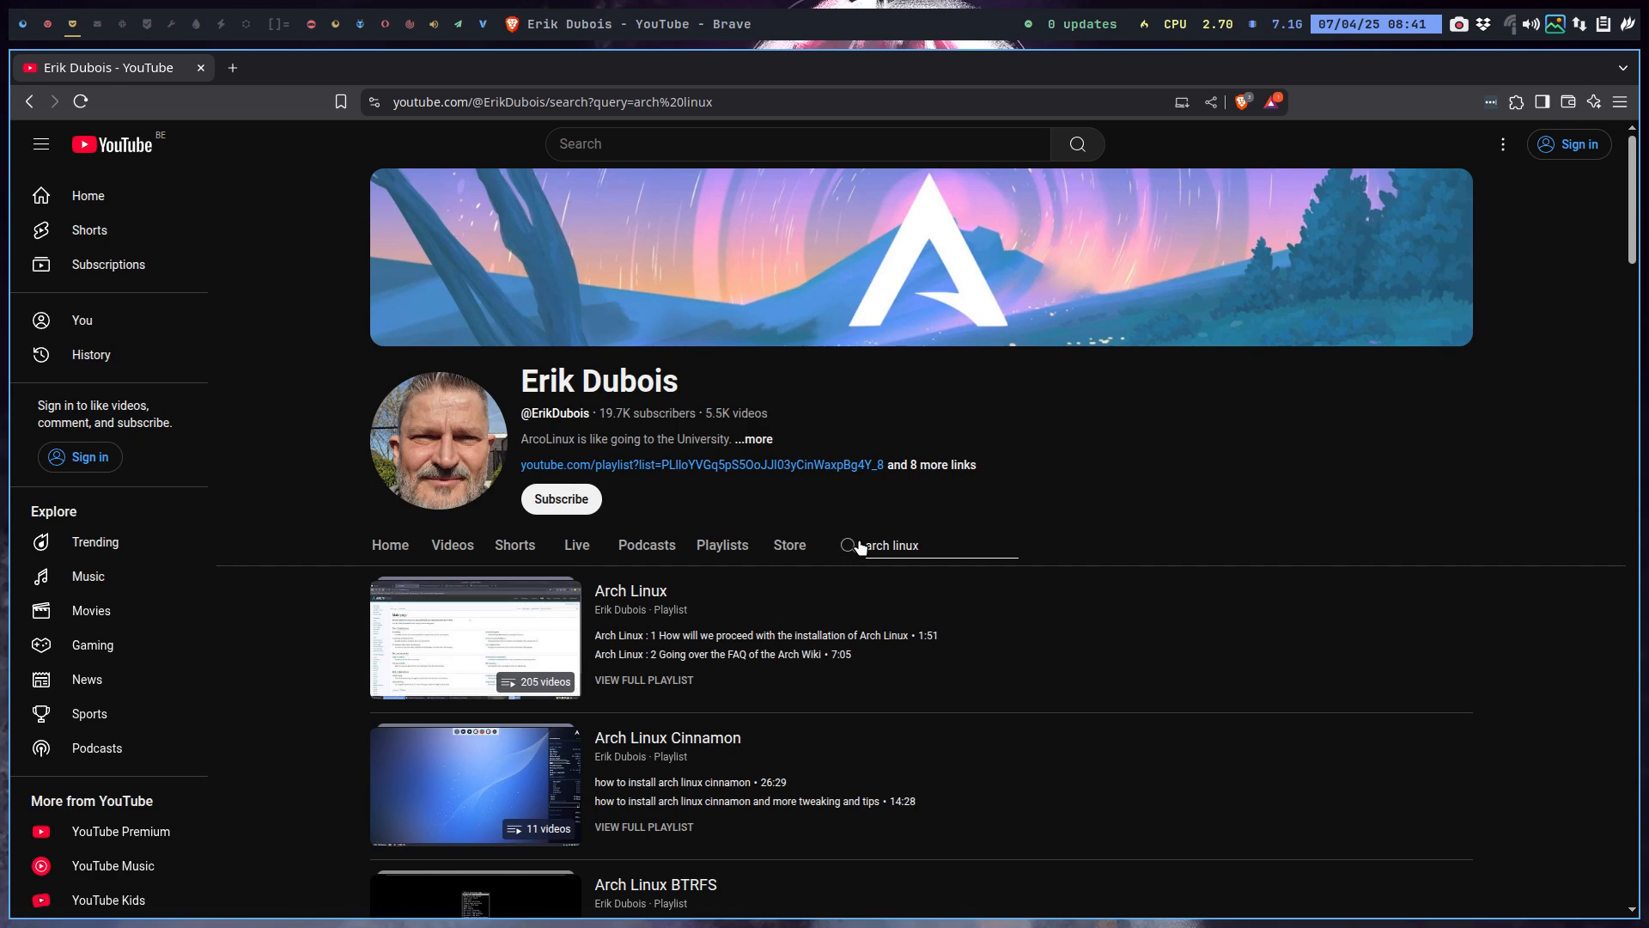
pyautogui.click(614, 138)
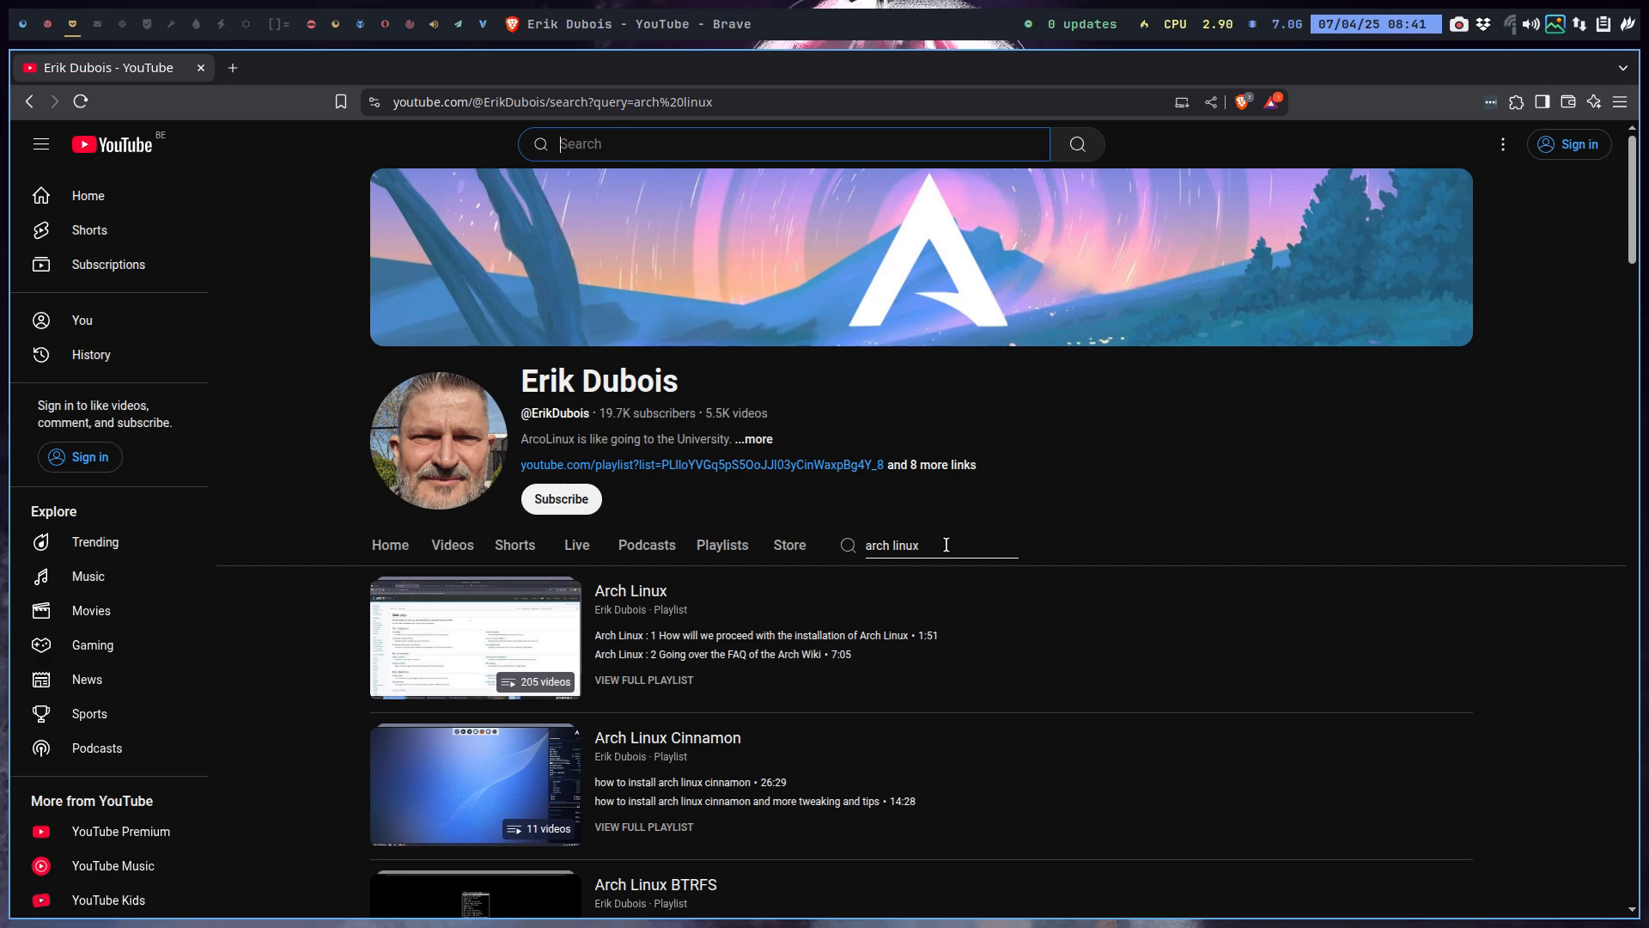
# Open the channel's Playlists tab and browse playlists such as Nixos, Mabox and Sardi icons.
pyautogui.scroll(-5, 981, 598)
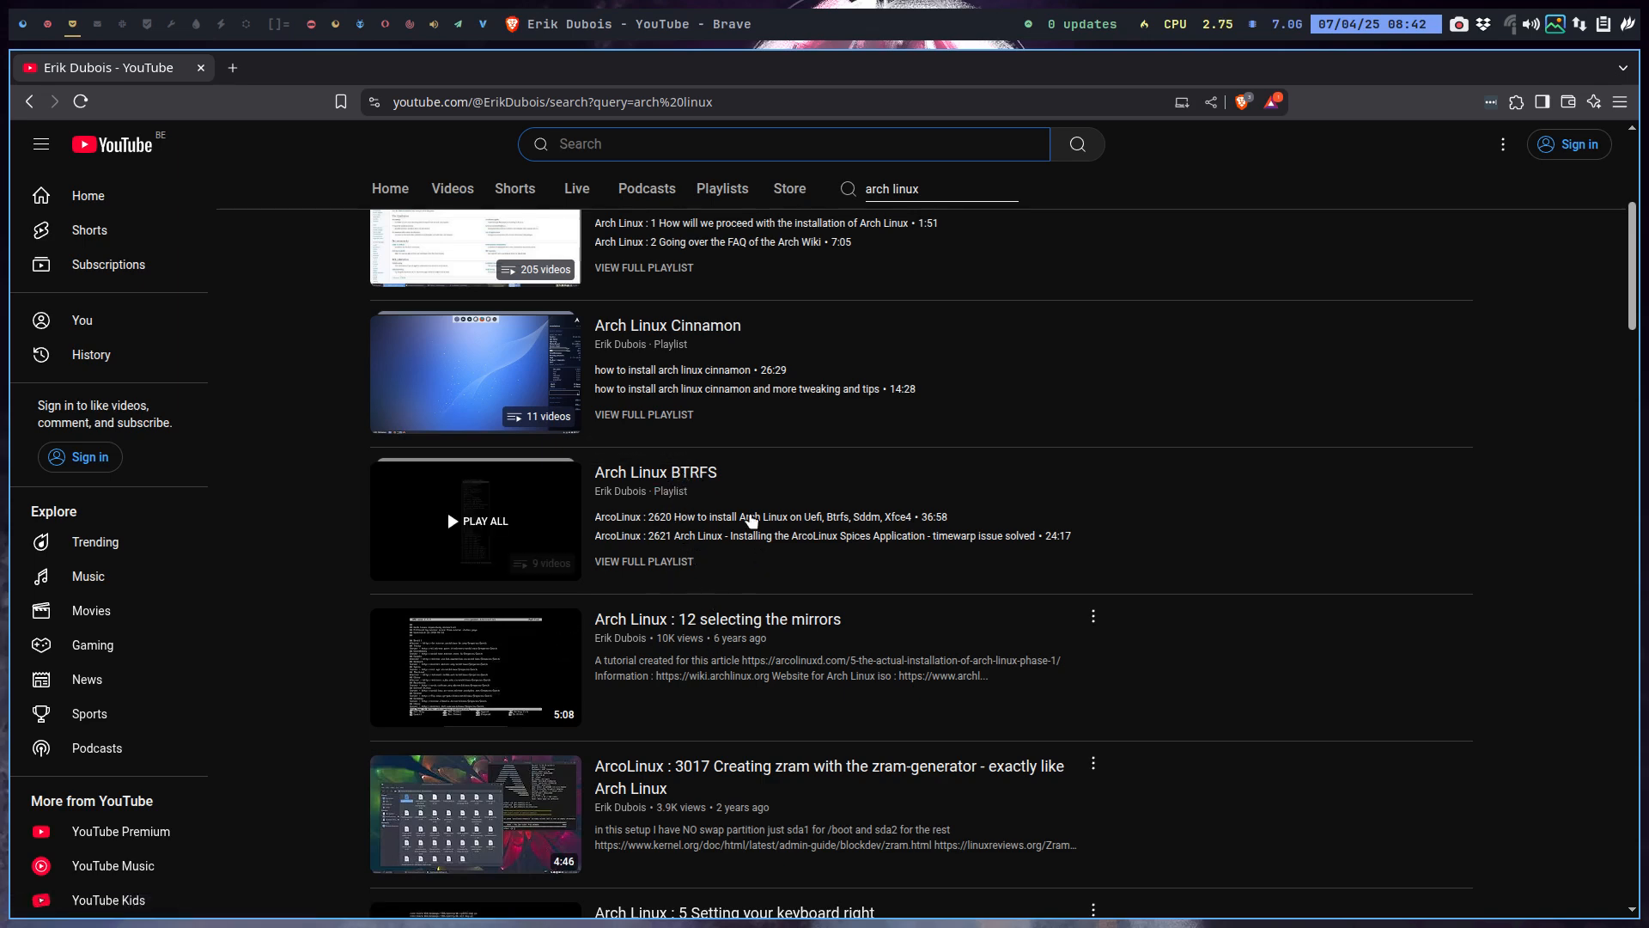
pyautogui.scroll(-6, 853, 515)
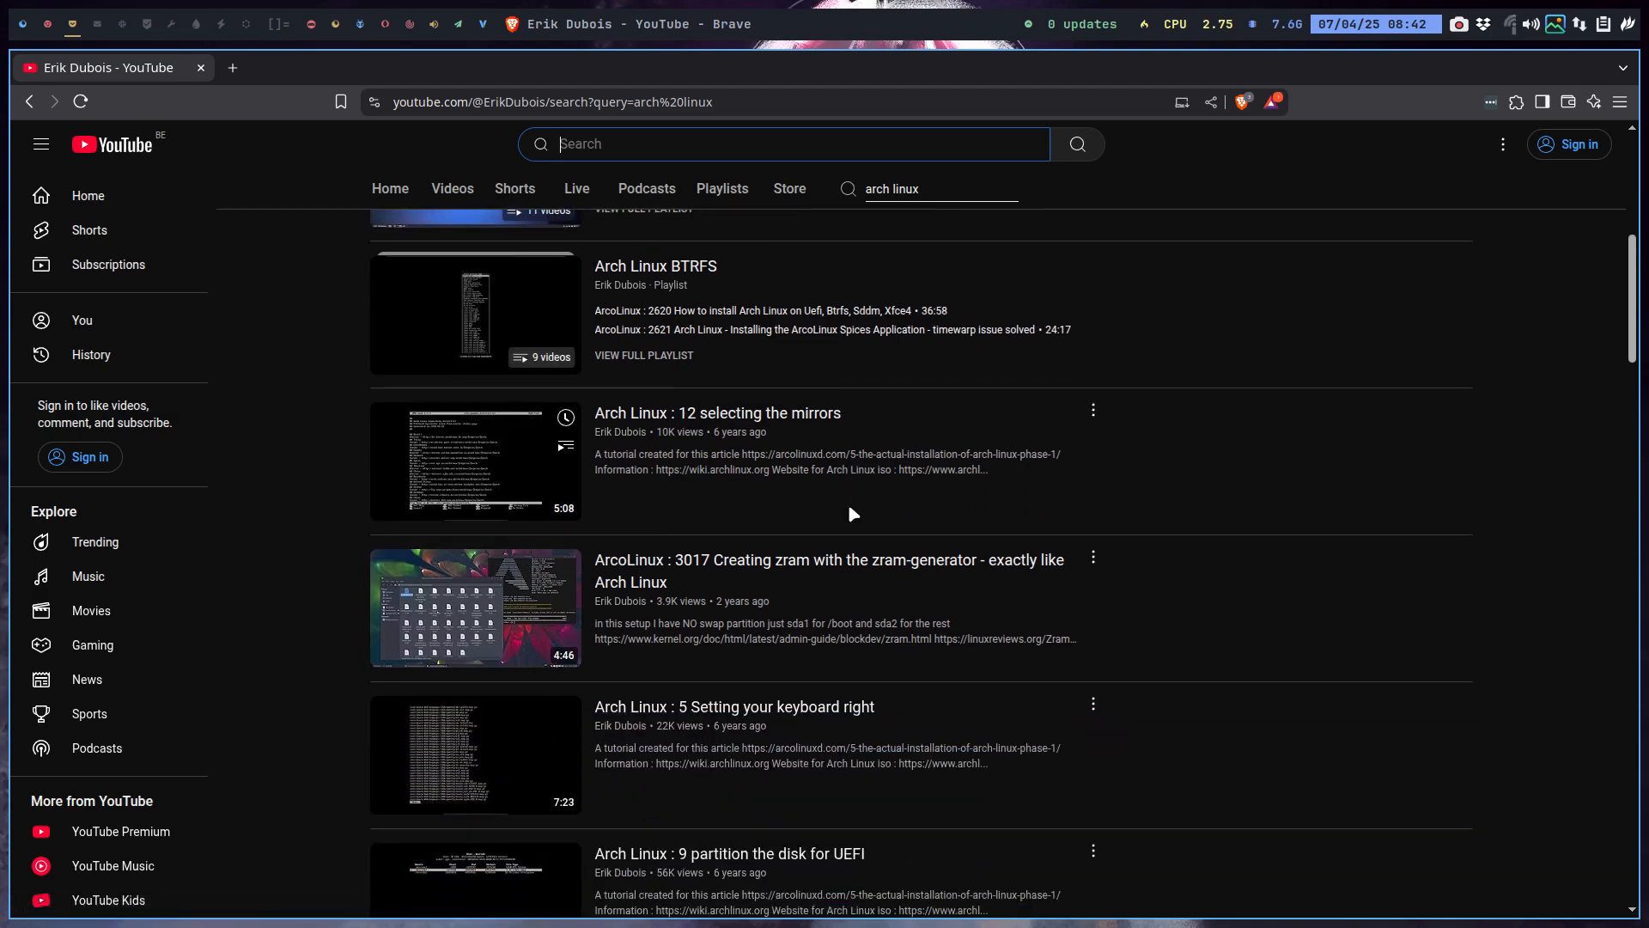
pyautogui.scroll(-5, 853, 512)
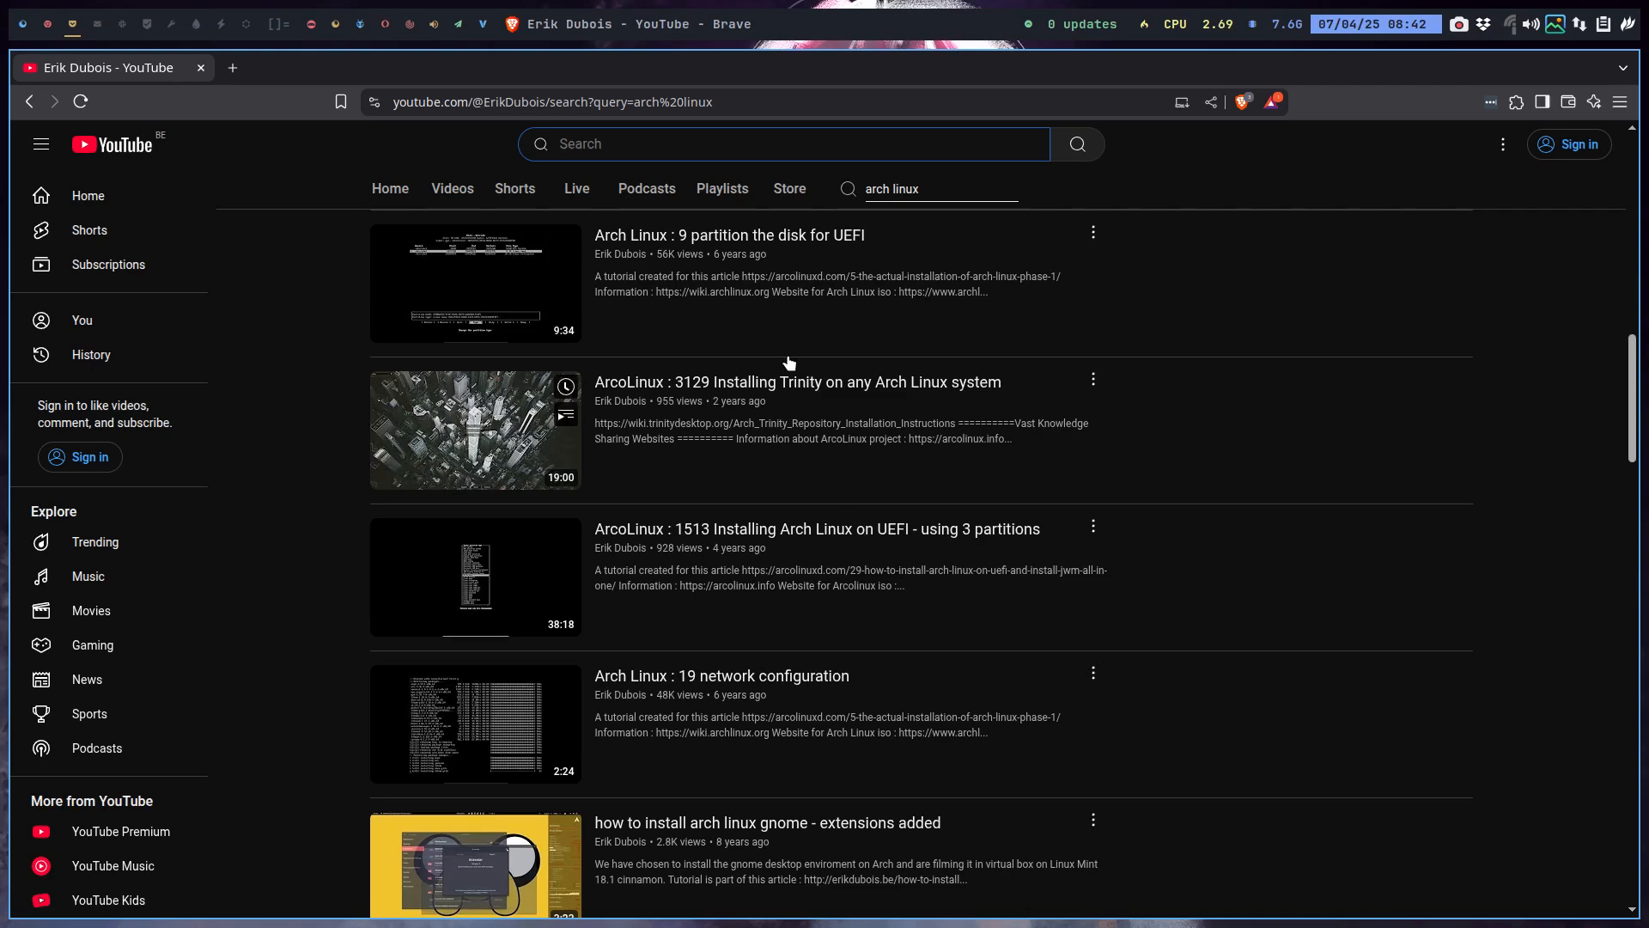
pyautogui.click(722, 189)
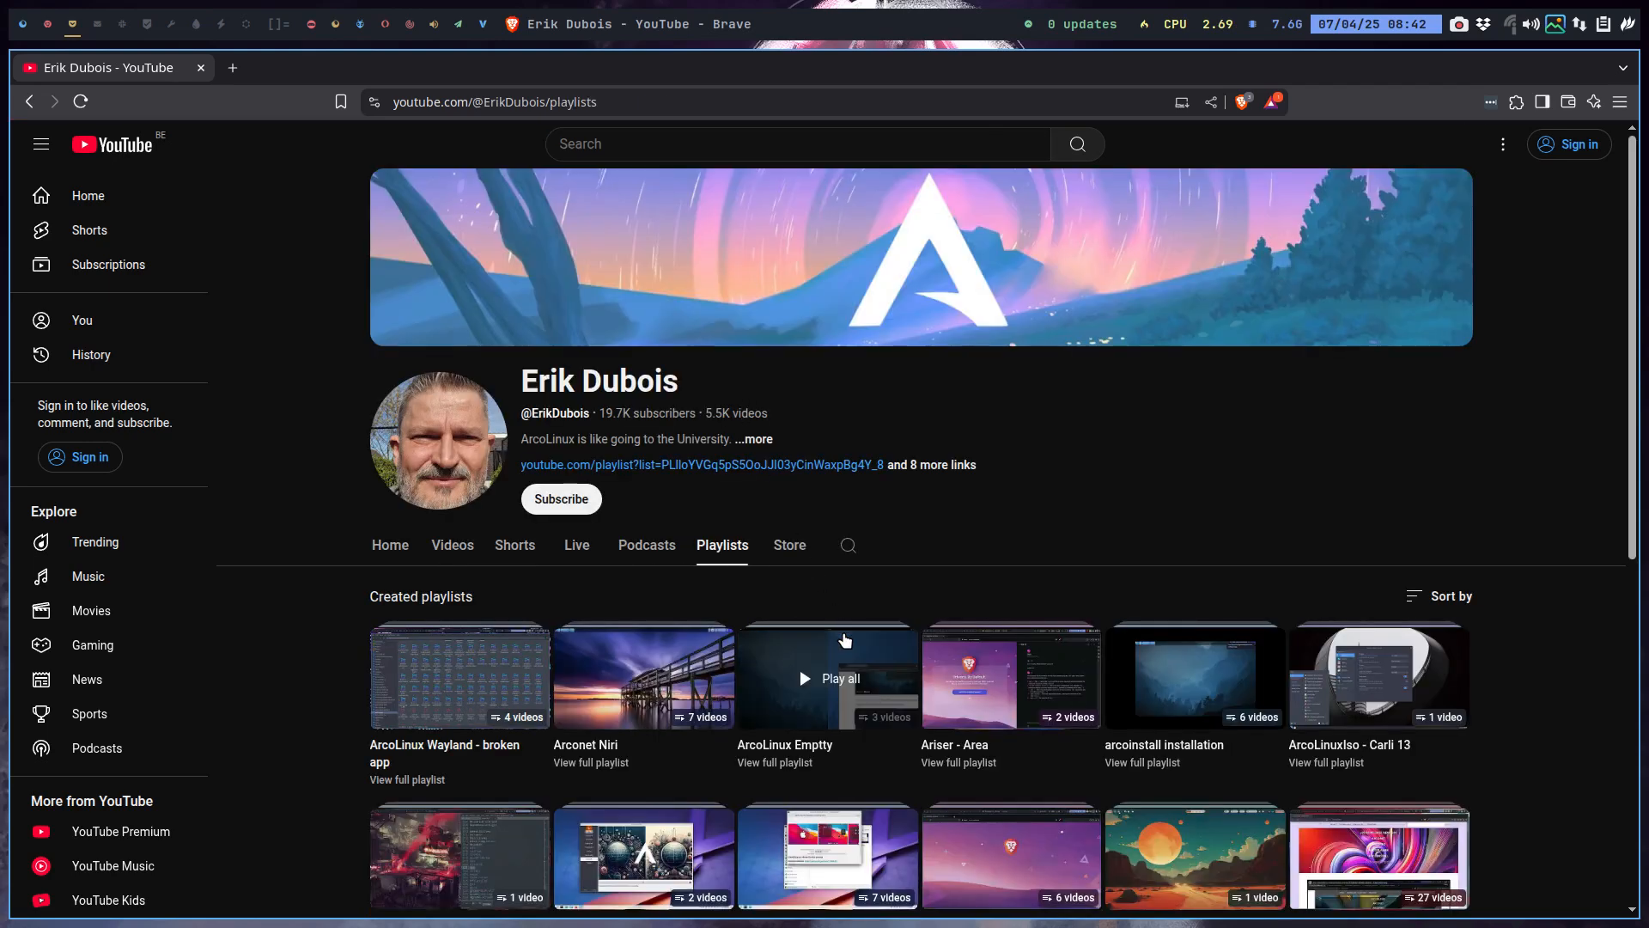
pyautogui.scroll(-4, 835, 673)
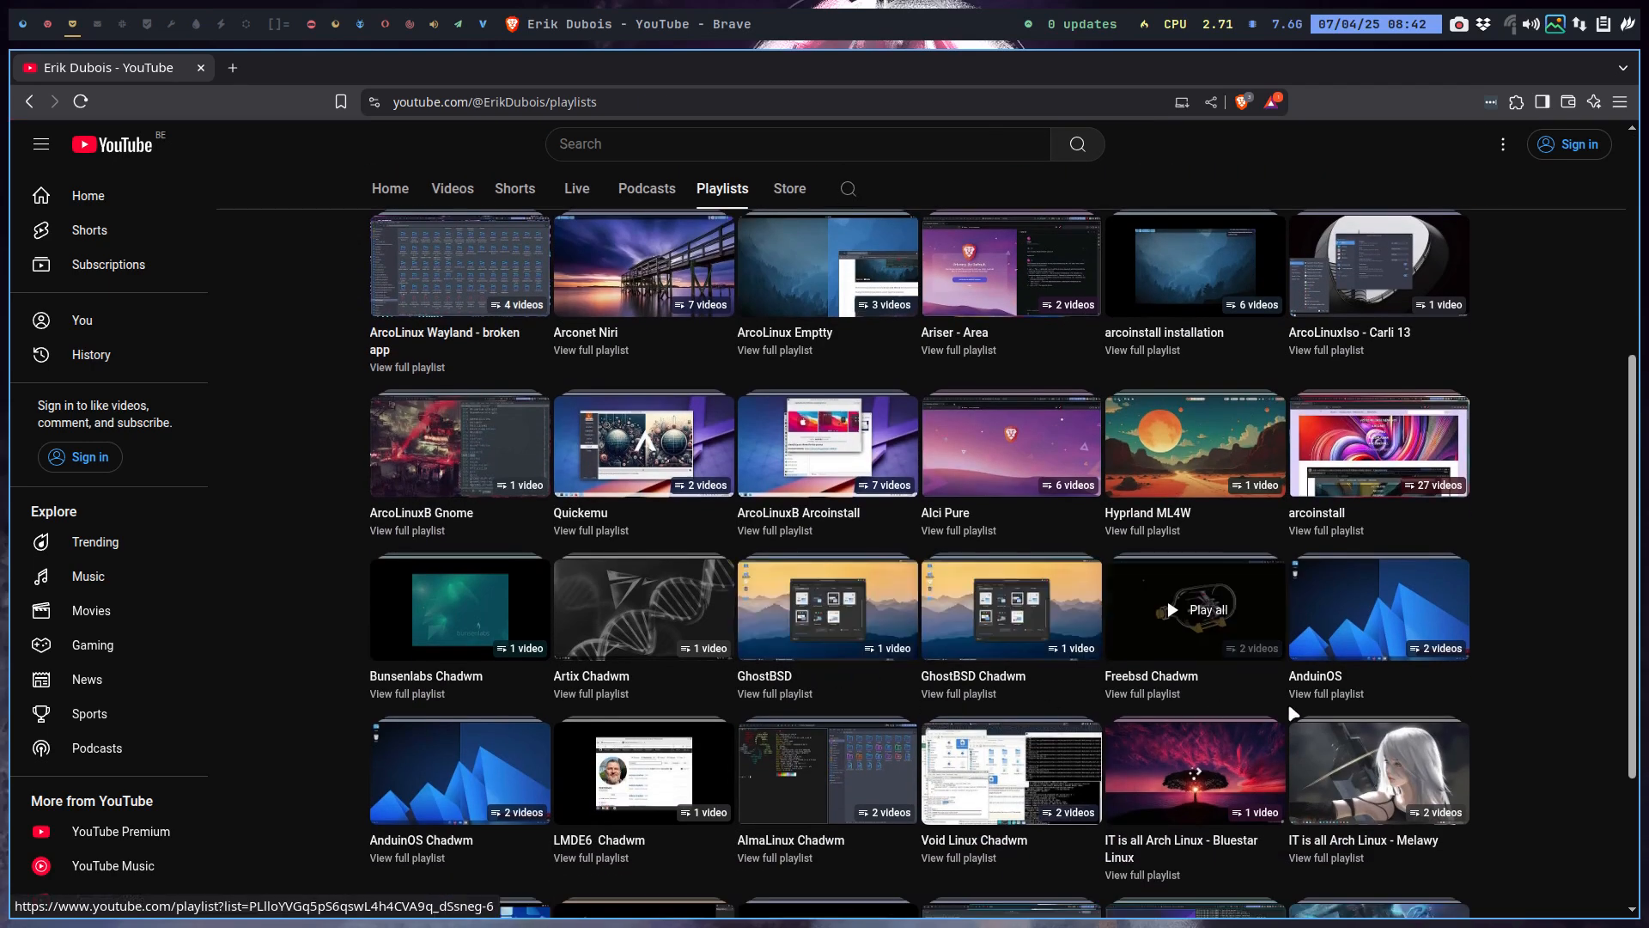
pyautogui.scroll(-3, 1315, 739)
pyautogui.scroll(-10, 1315, 739)
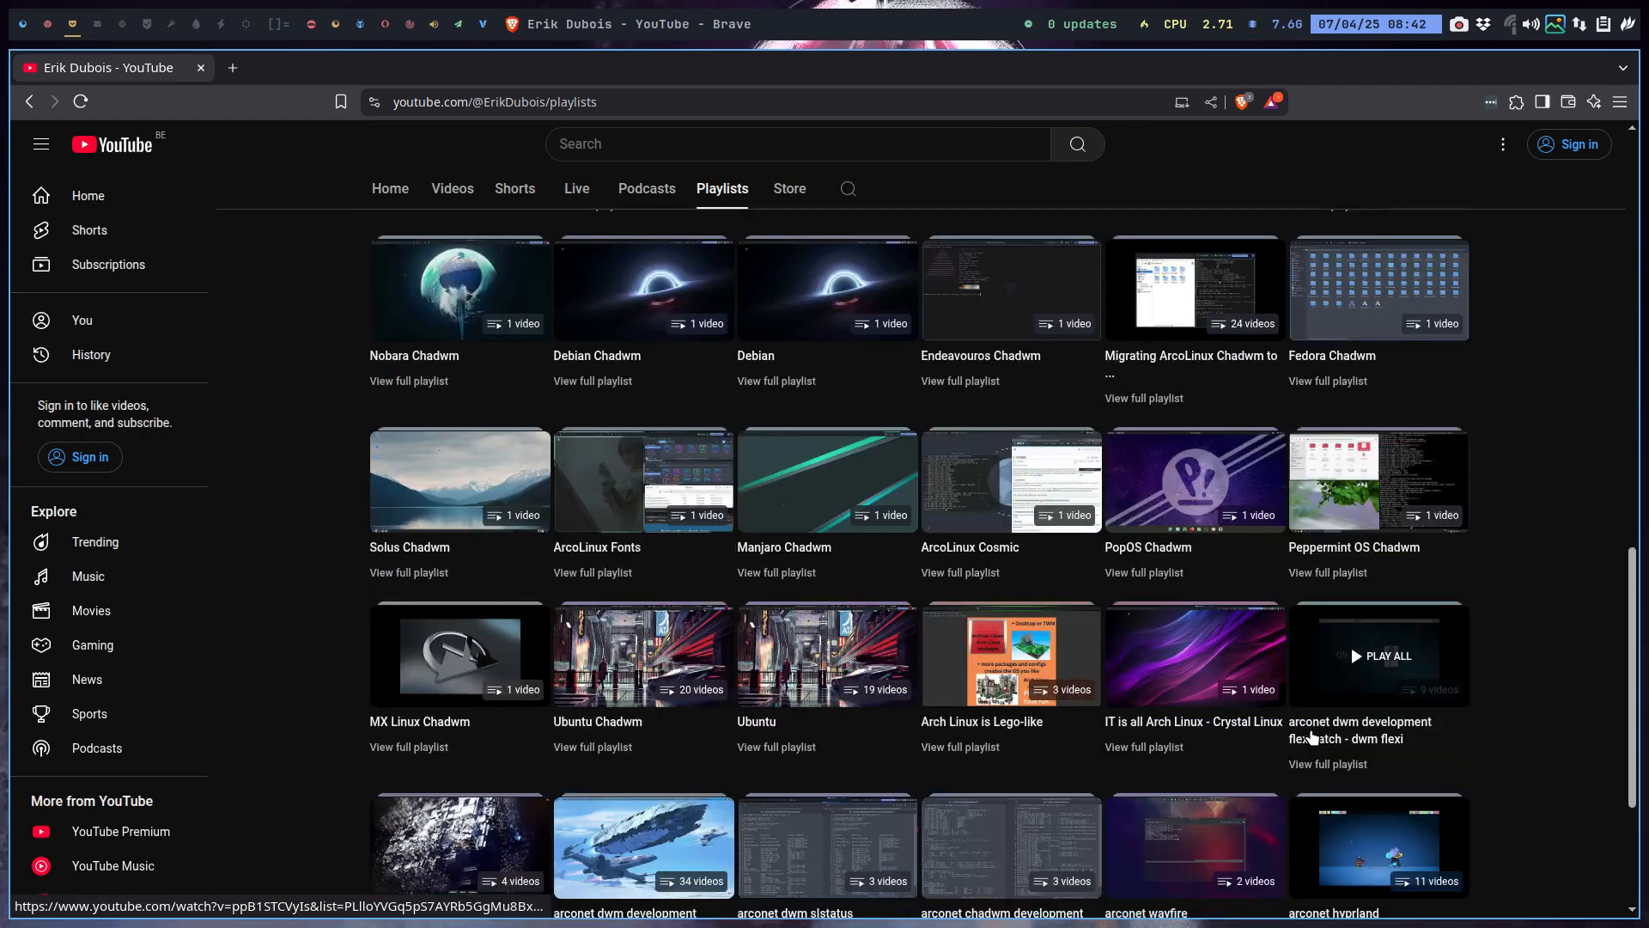
pyautogui.scroll(-8, 1312, 736)
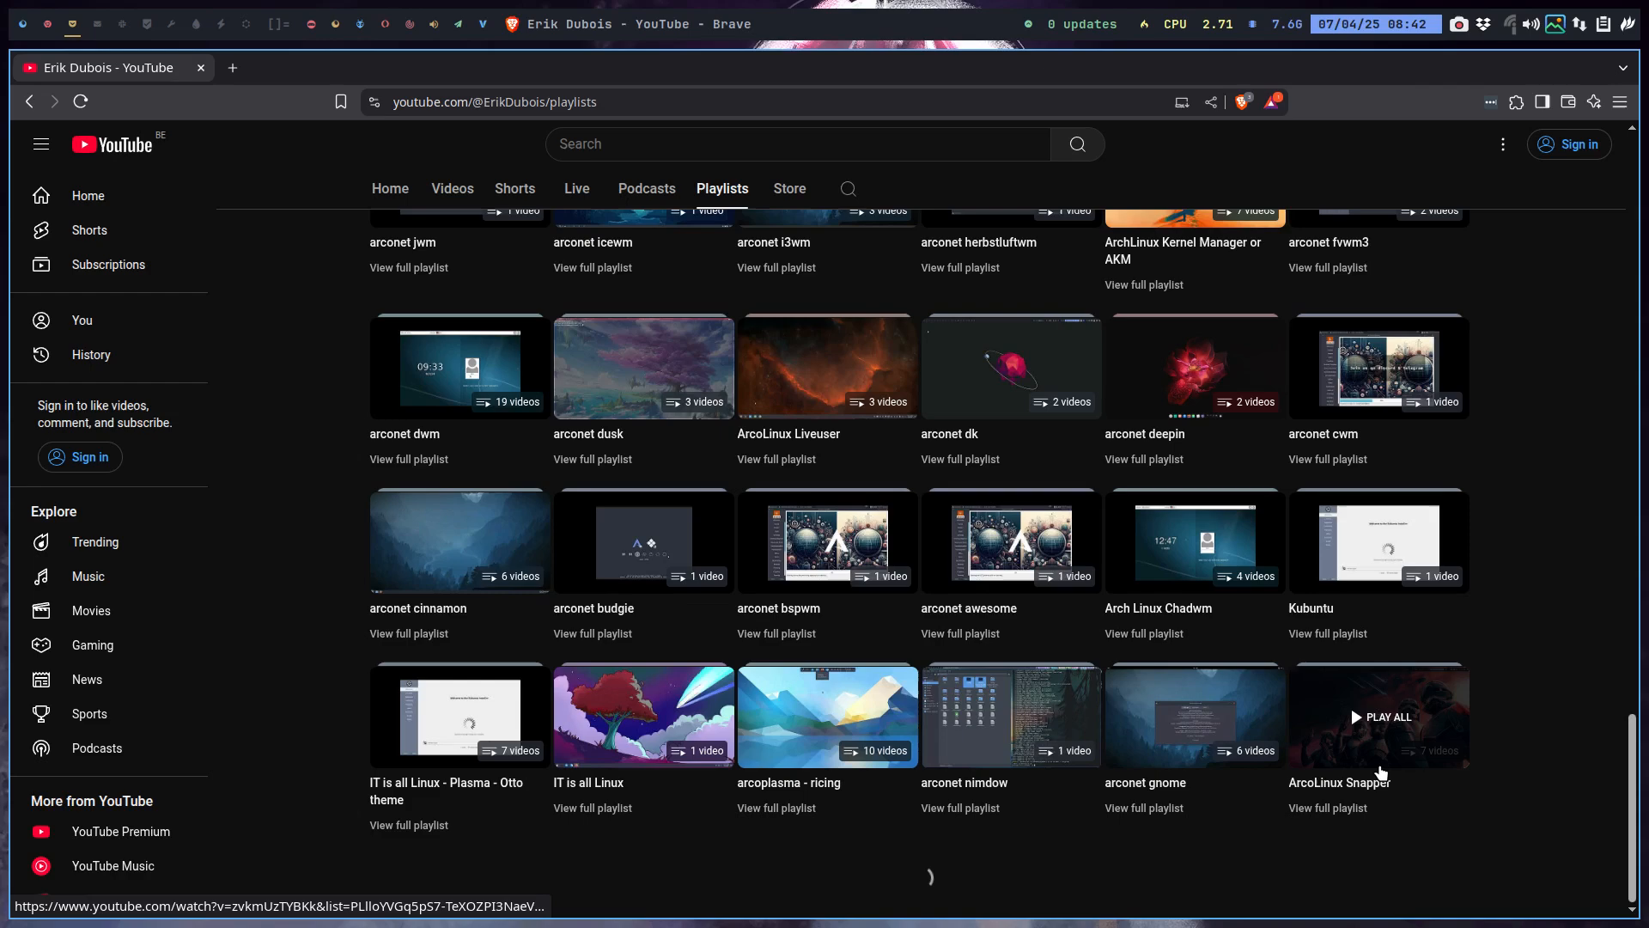
pyautogui.scroll(-12, 1380, 772)
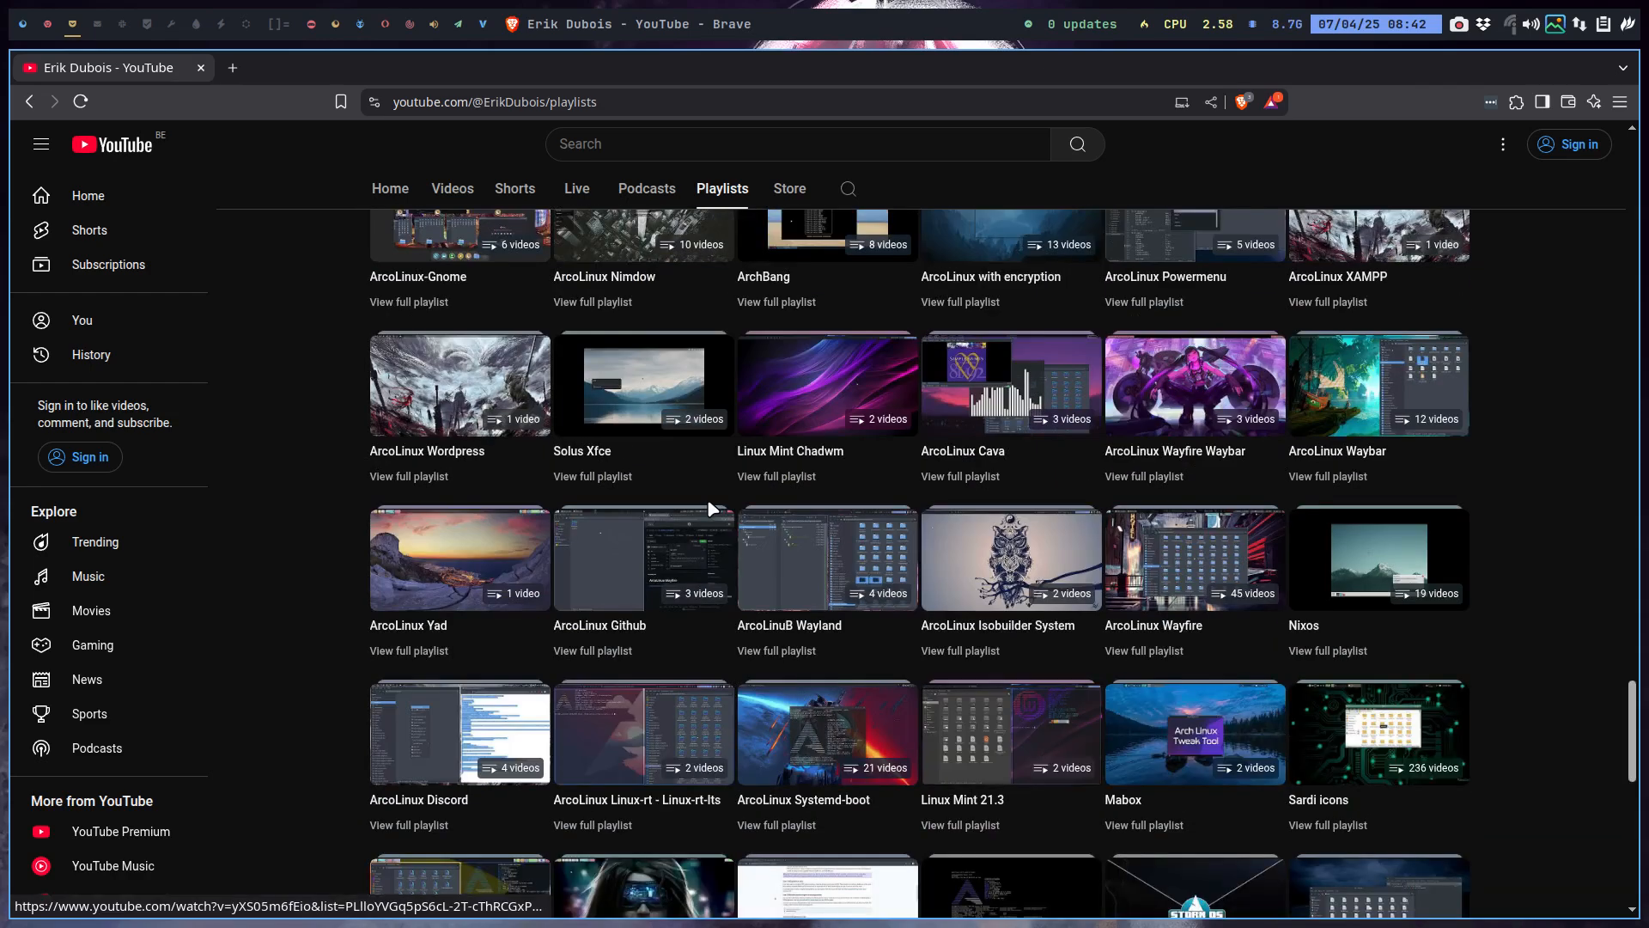
# Search the playlist page for 'archlinux' and cycle through its matches.
pyautogui.hotkey('ctrl', 'f')
pyautogui.write('arc')
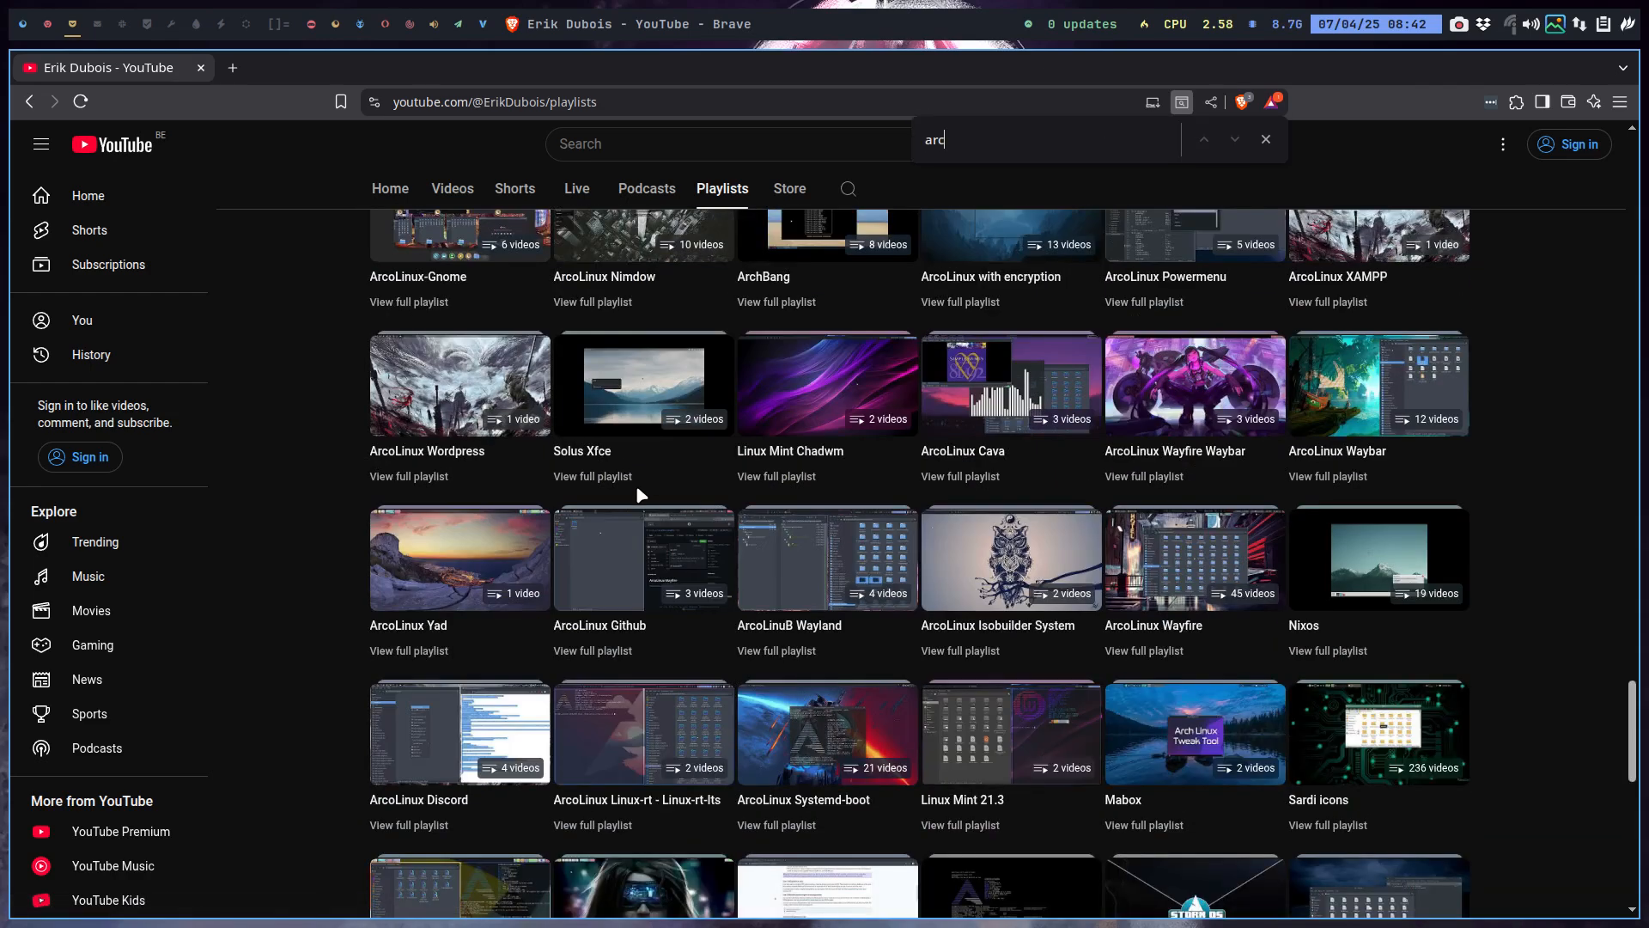
pyautogui.write('hlinux')
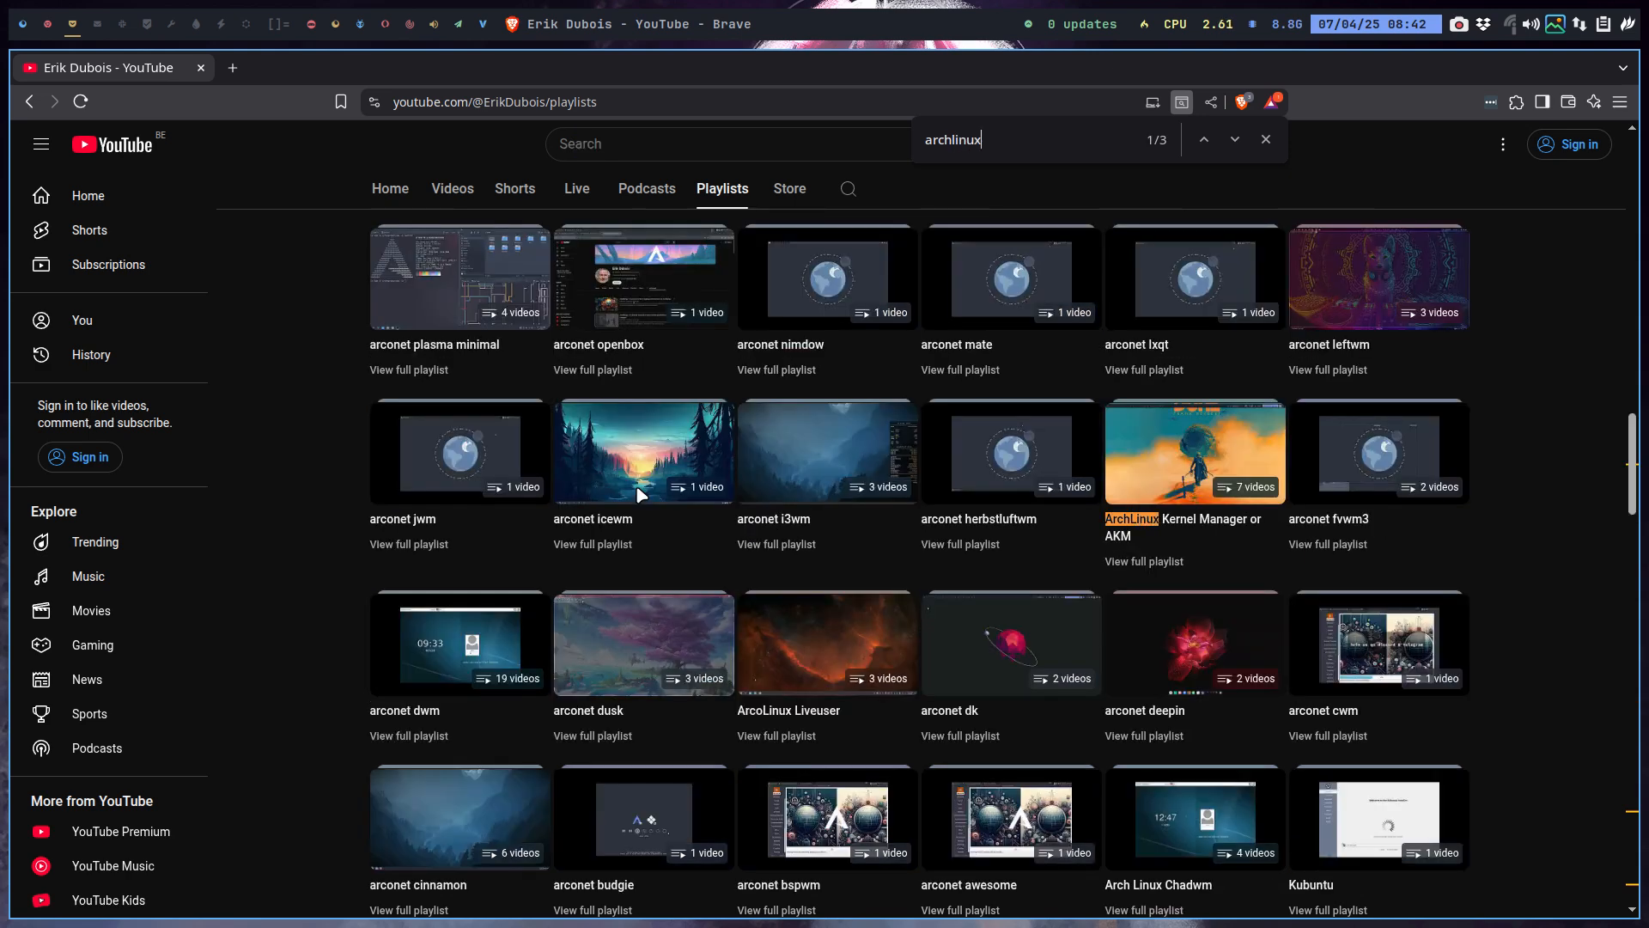
pyautogui.click(1233, 140)
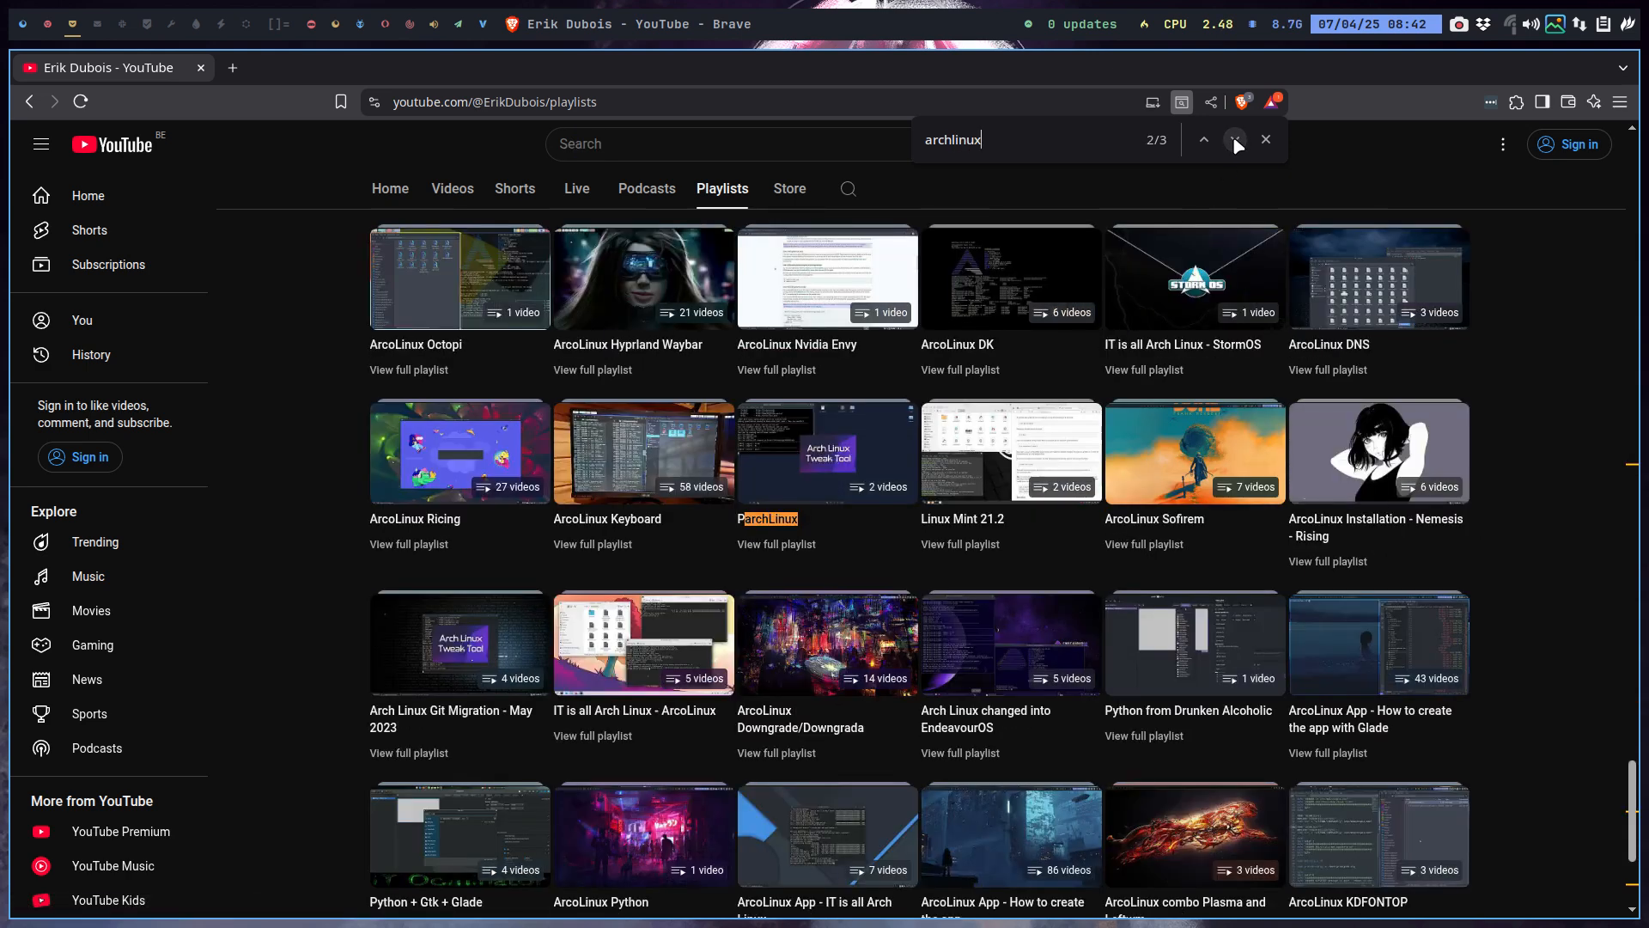
pyautogui.click(1235, 140)
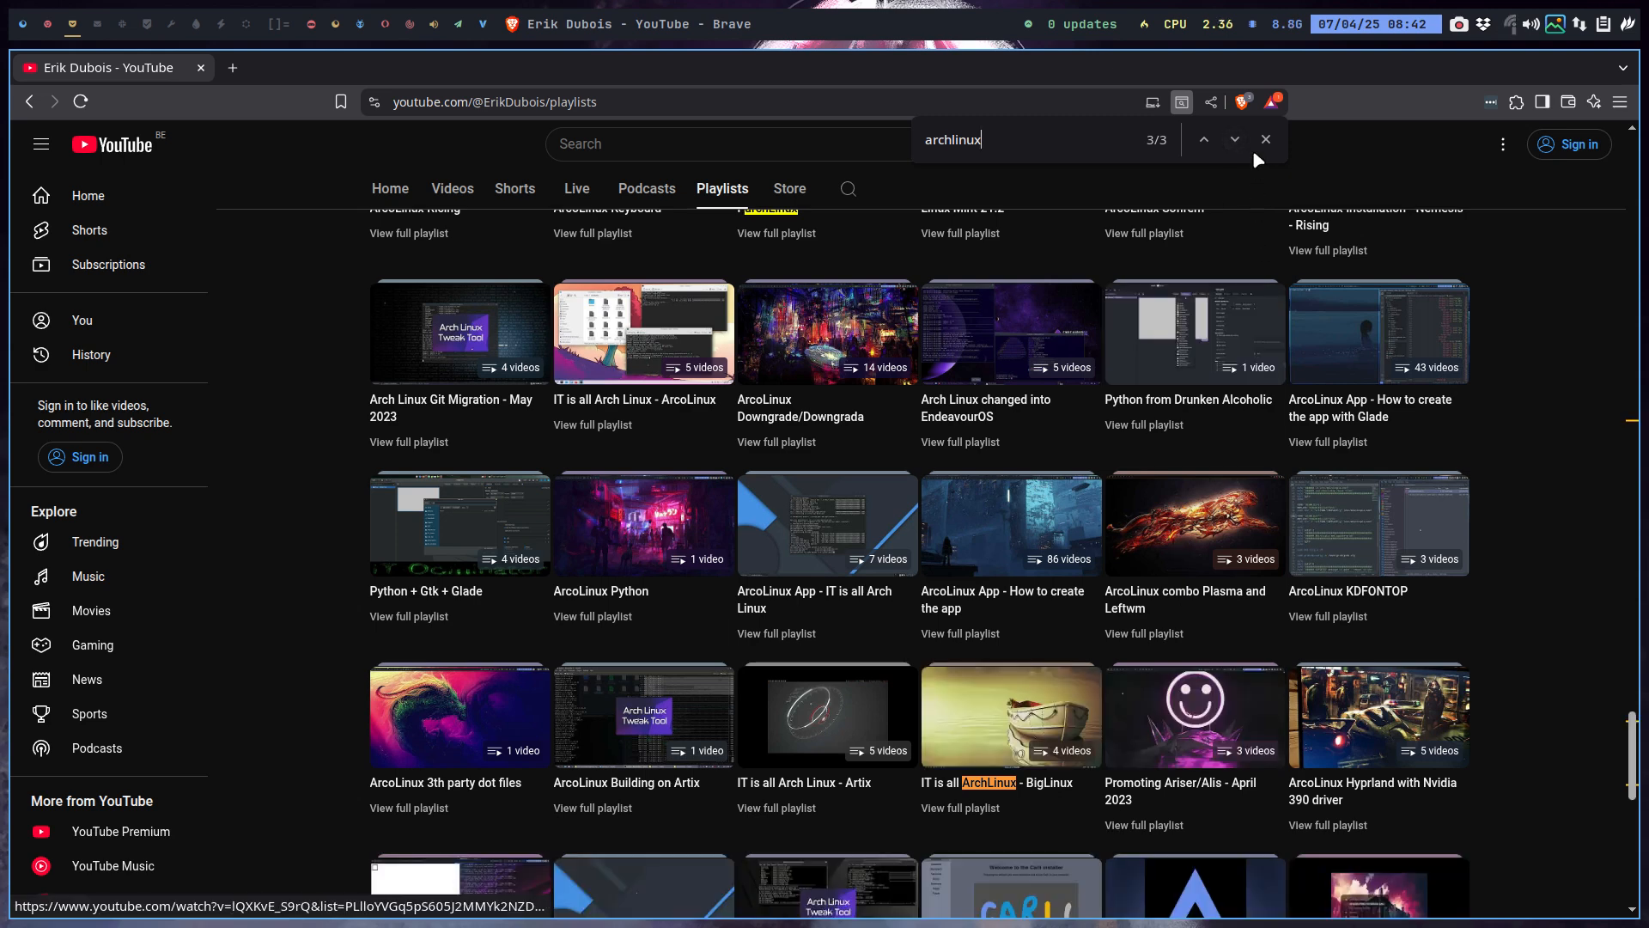
pyautogui.click(1237, 135)
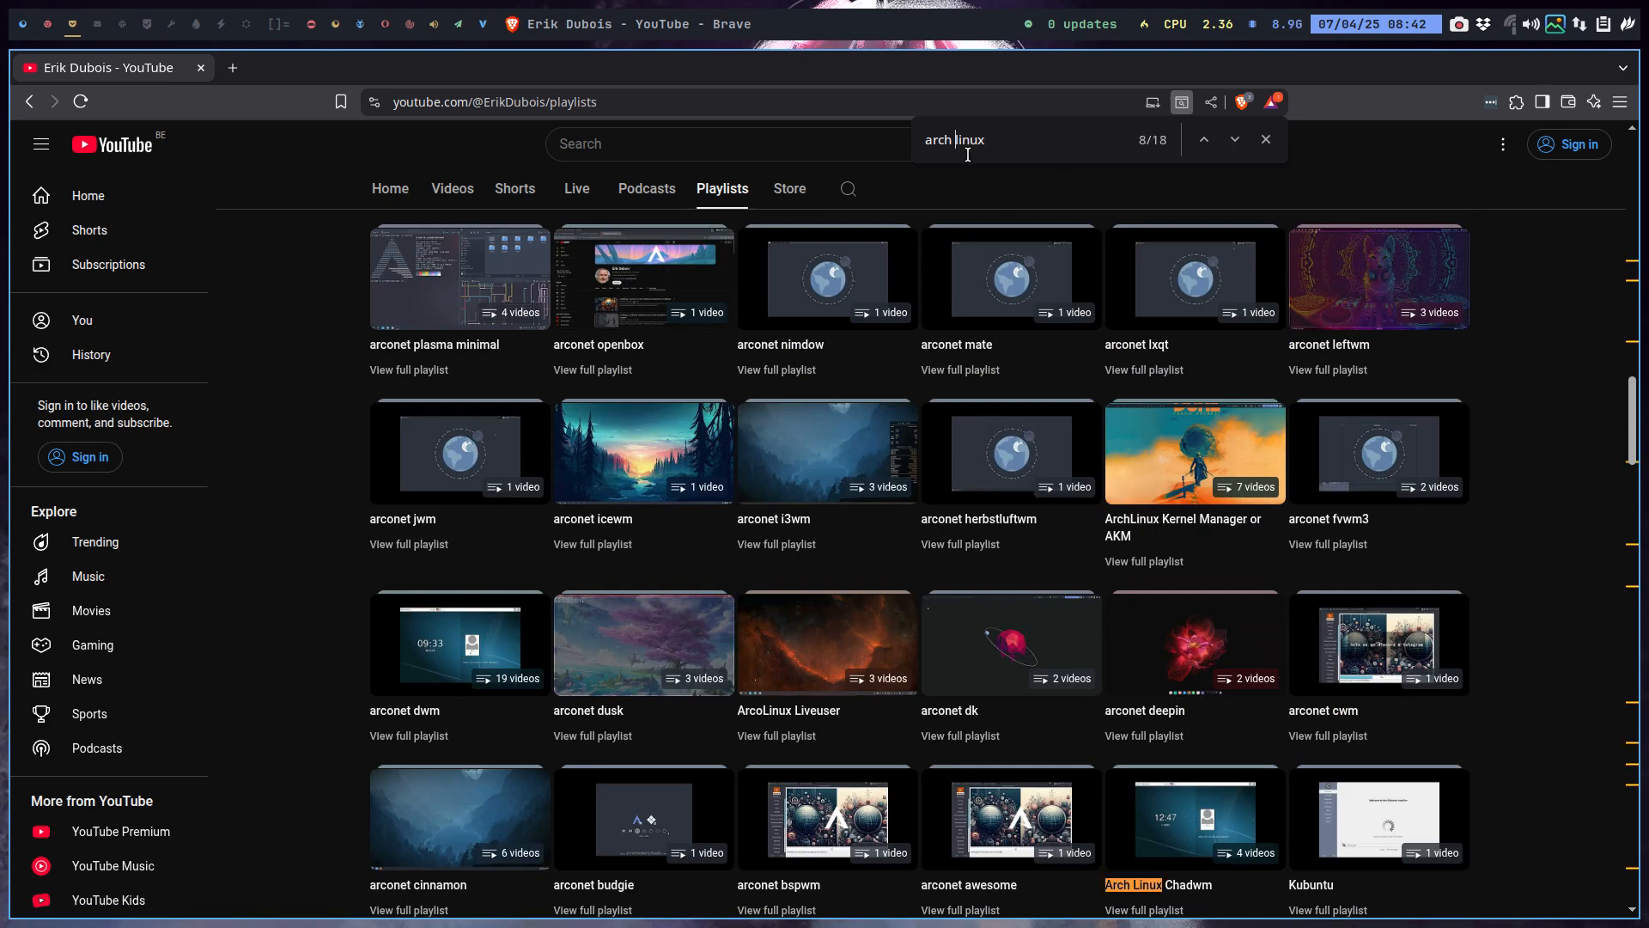
# Step through the 'arch linux' matches, then return to the VirtualBox workspace.
pyautogui.click(1234, 139)
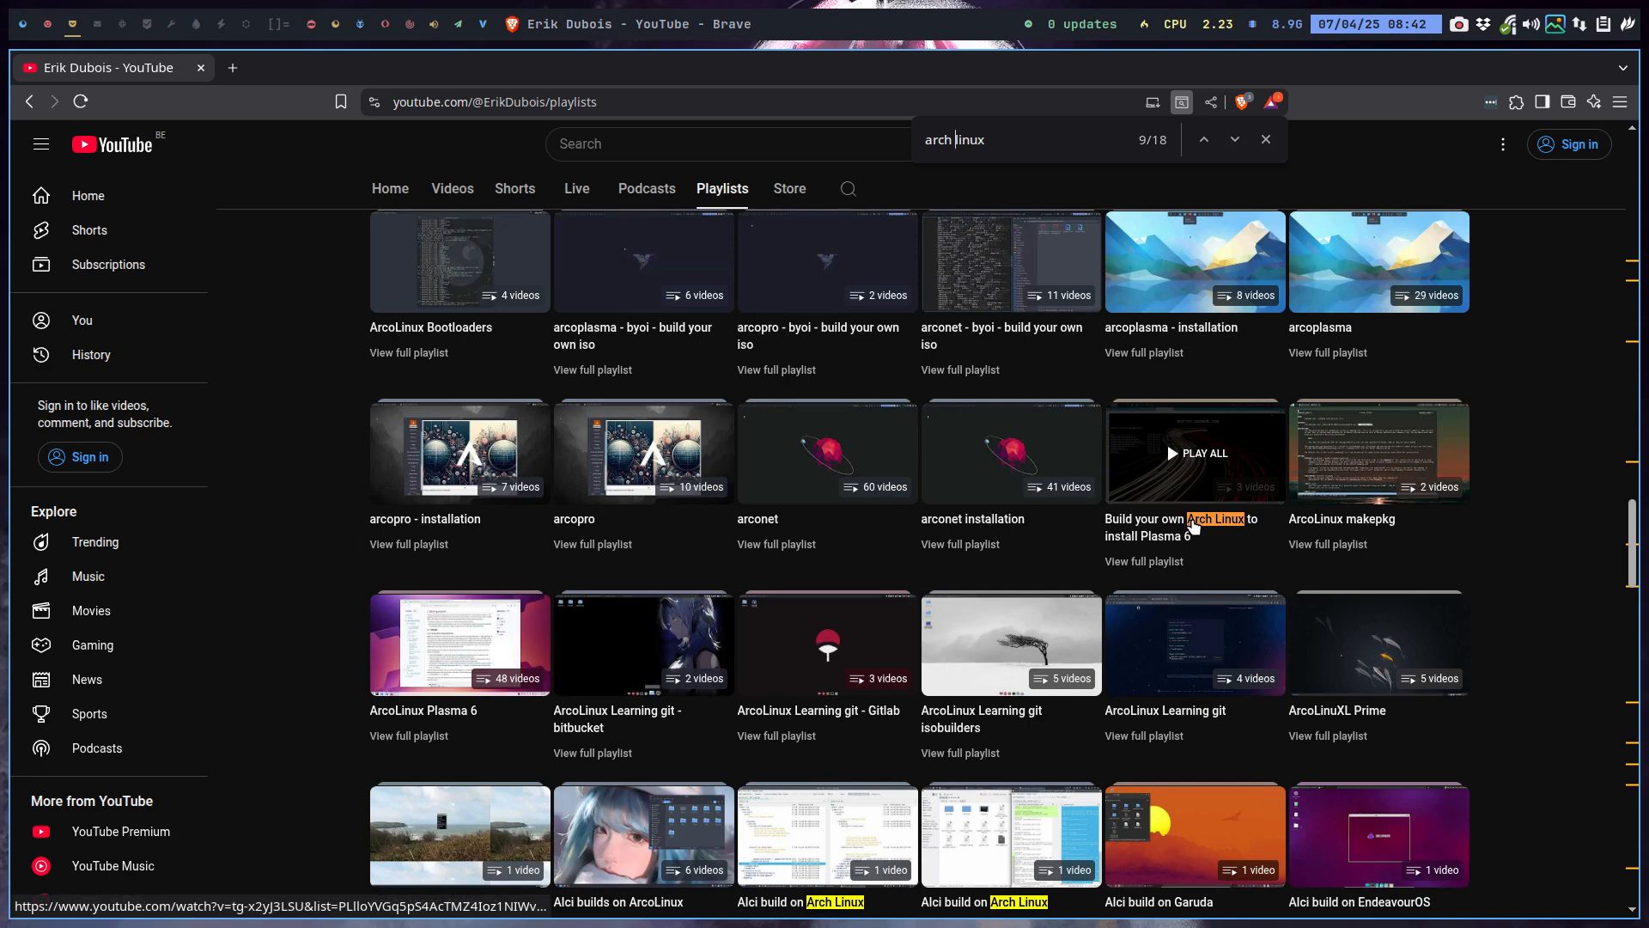
pyautogui.click(1234, 139)
pyautogui.click(1234, 140)
pyautogui.click(1234, 140)
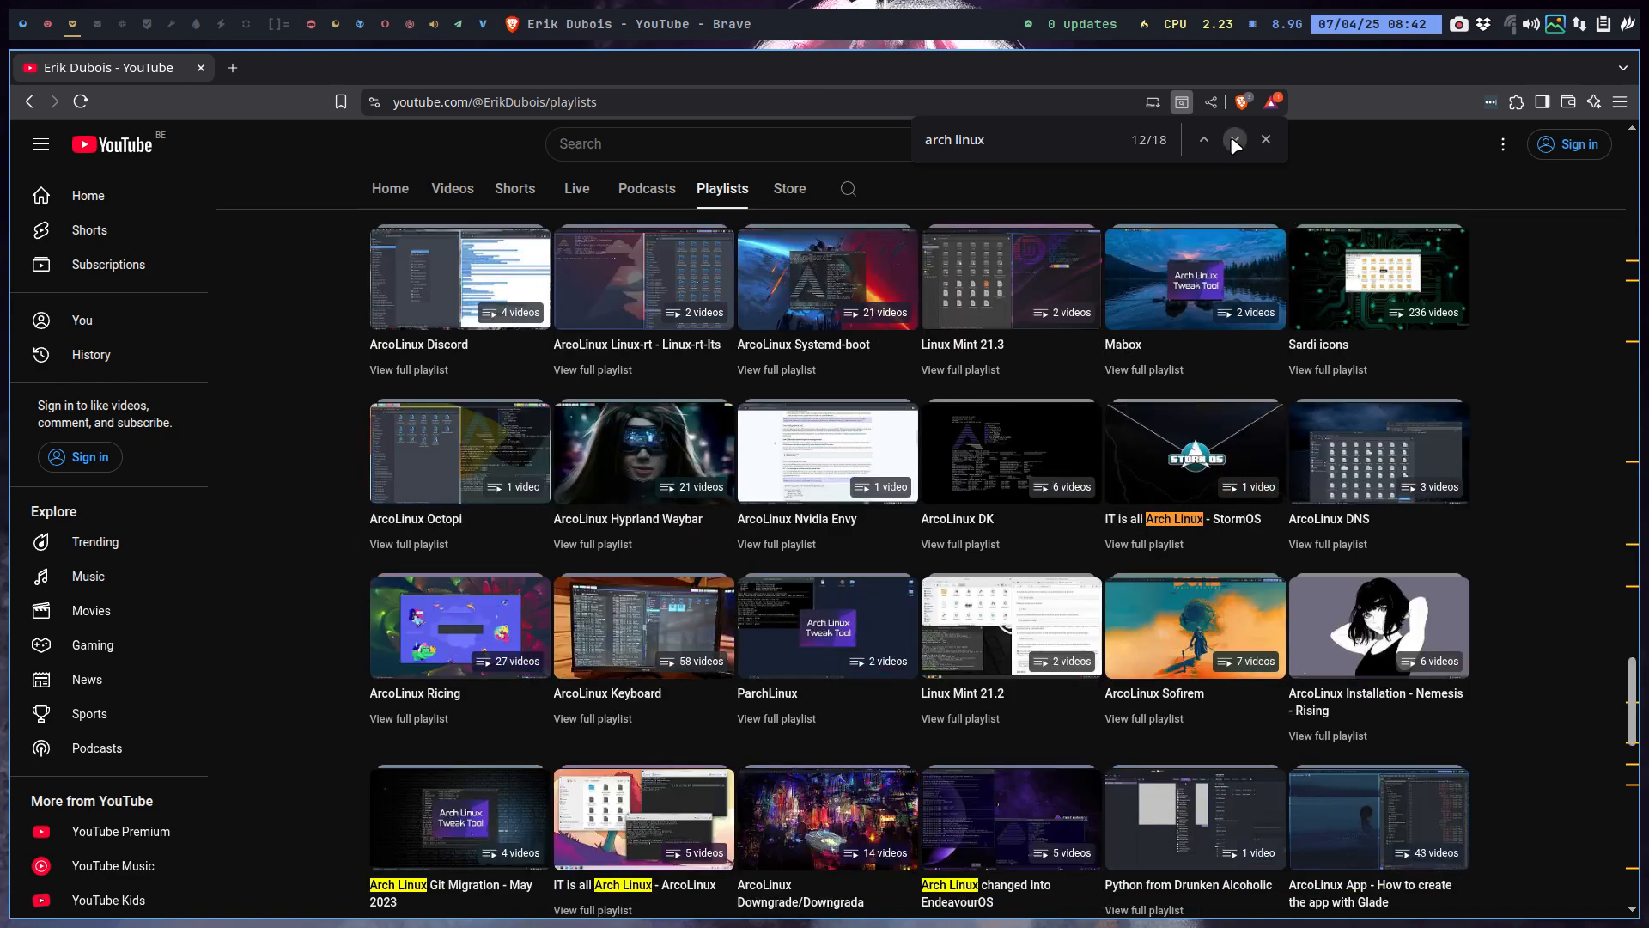
pyautogui.click(1234, 139)
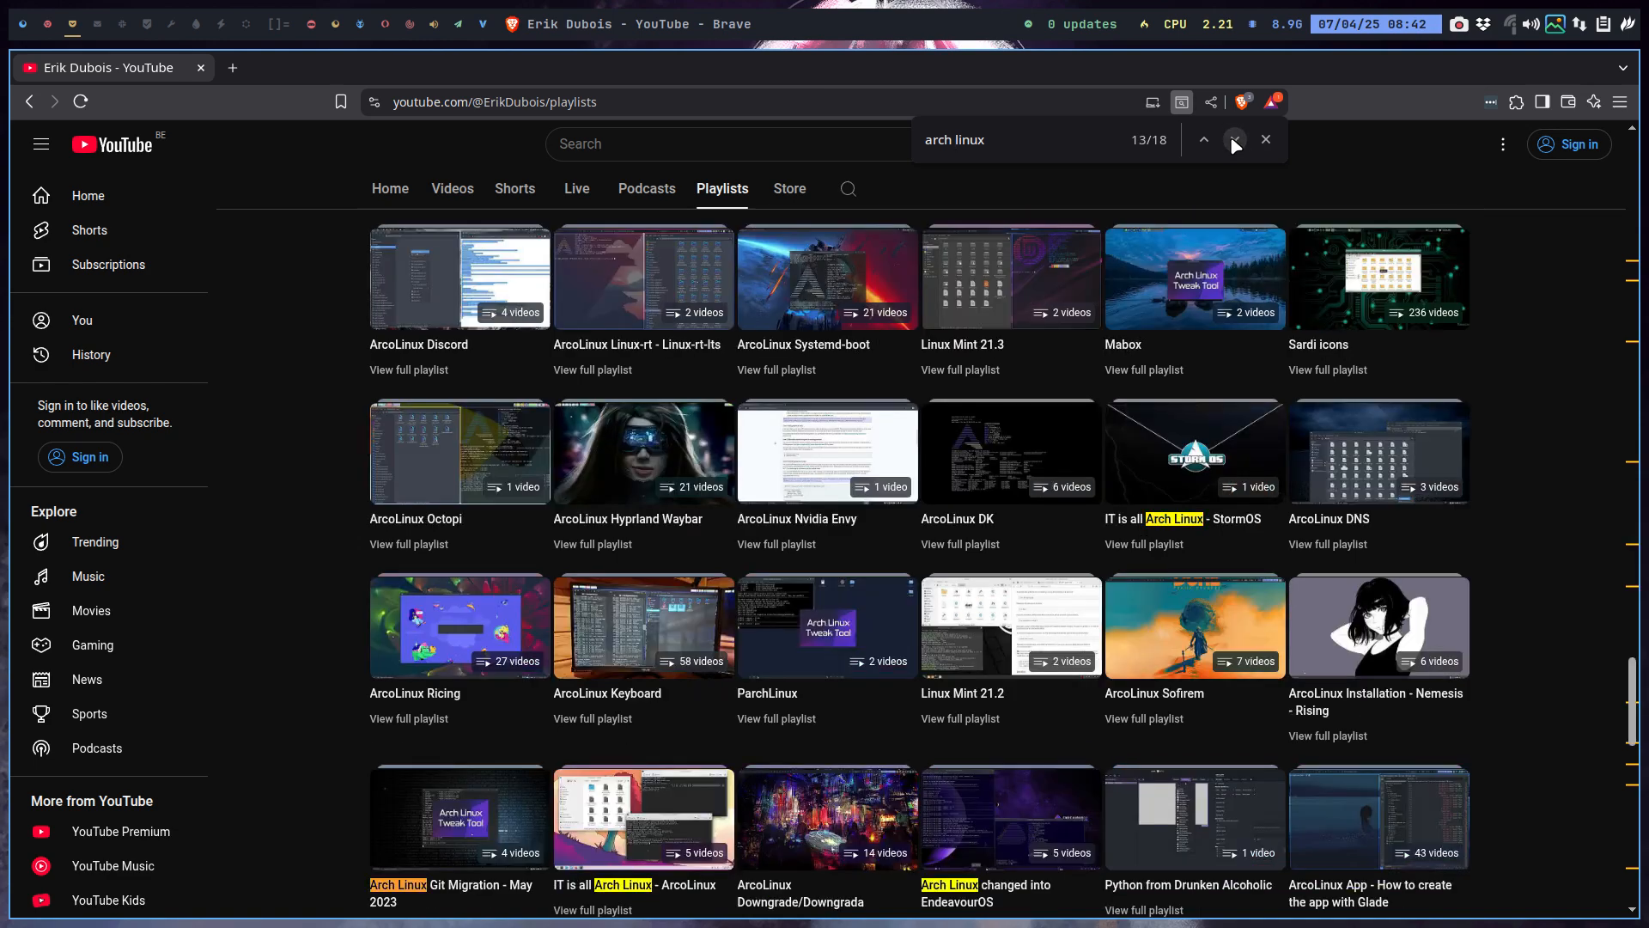
pyautogui.click(1234, 139)
pyautogui.click(1235, 139)
pyautogui.click(1234, 139)
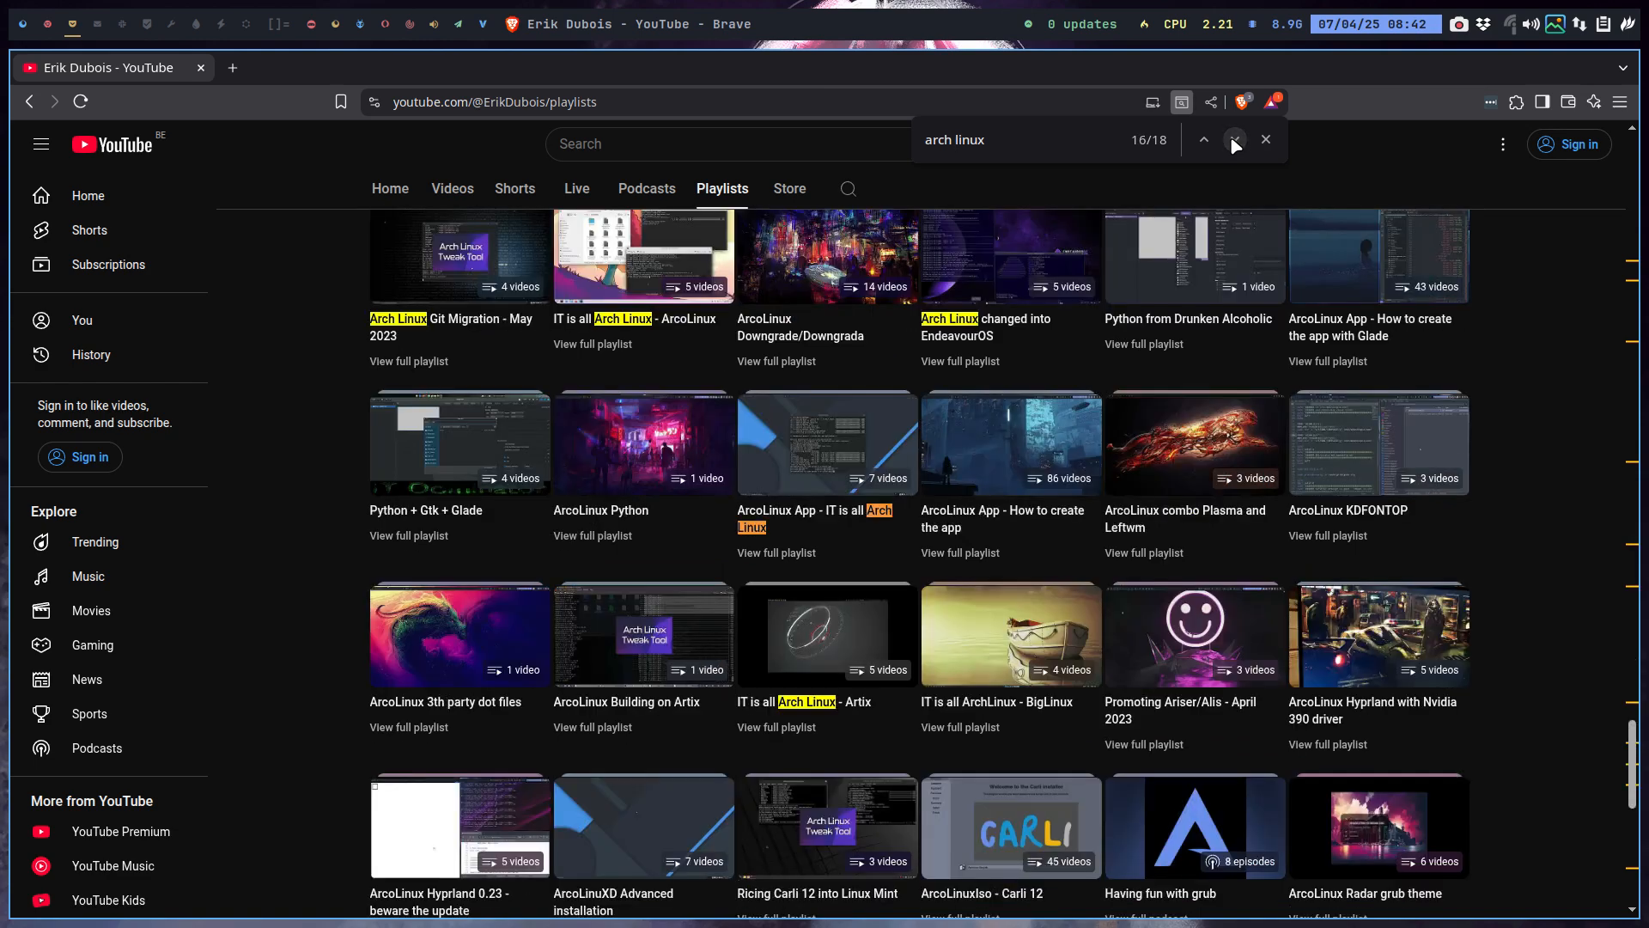
pyautogui.click(1234, 140)
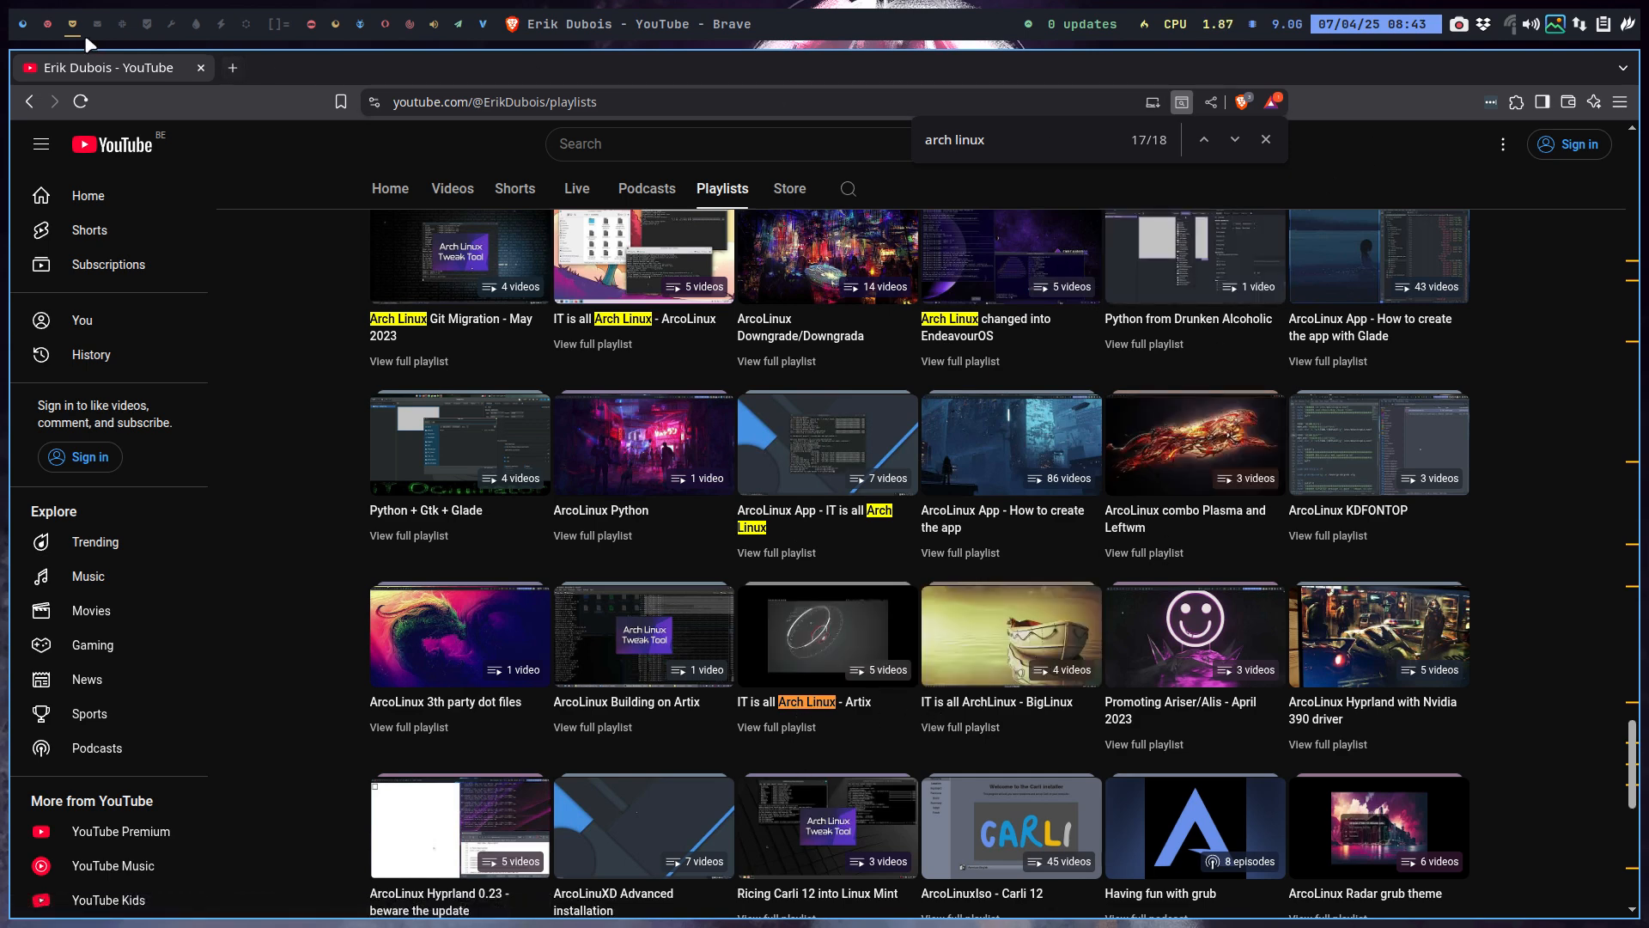
pyautogui.click(48, 26)
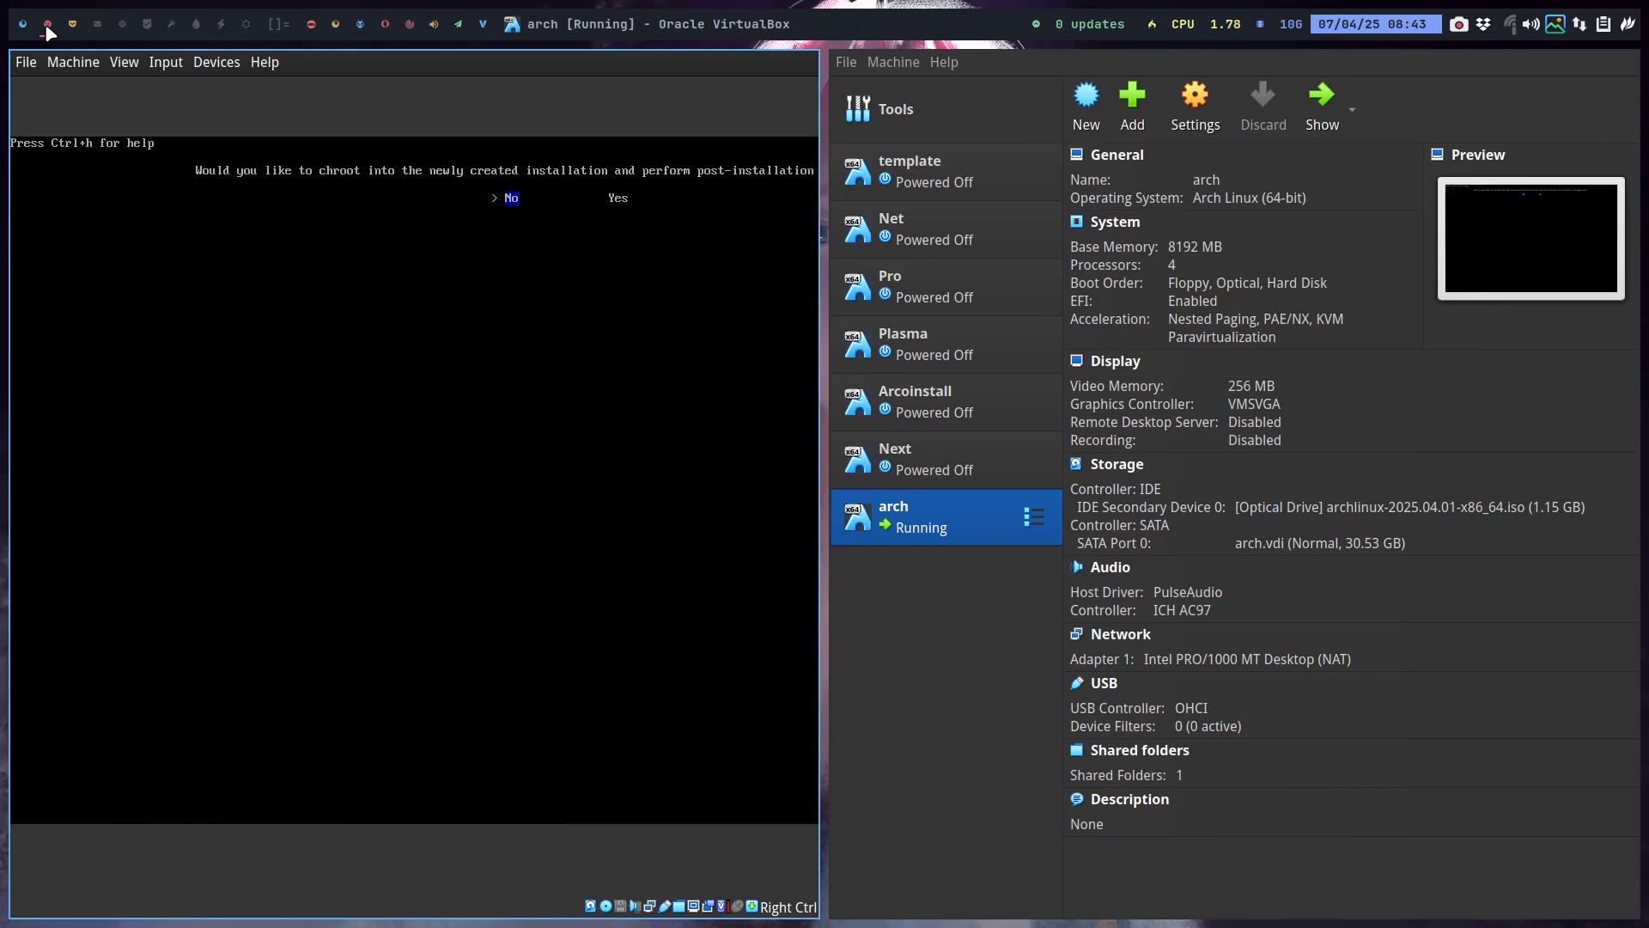
# Decline the chroot, run reboot, and make the VM full screen at the GRUB menu.
pyautogui.press('Return')
pyautogui.write('reboot')
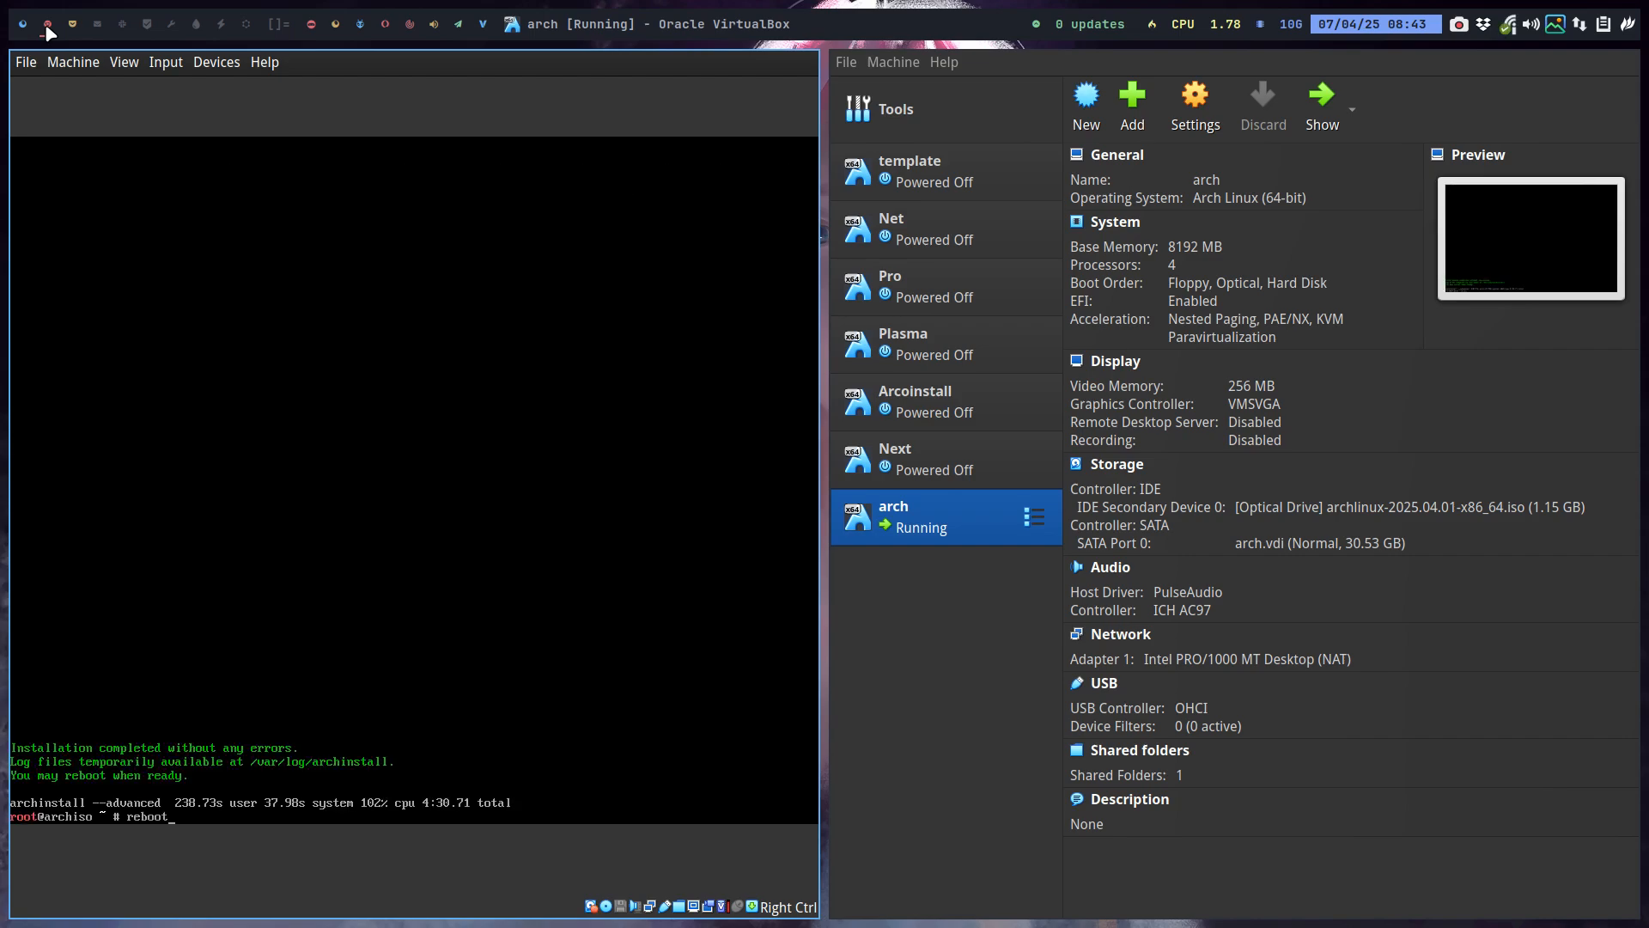
pyautogui.press('Return')
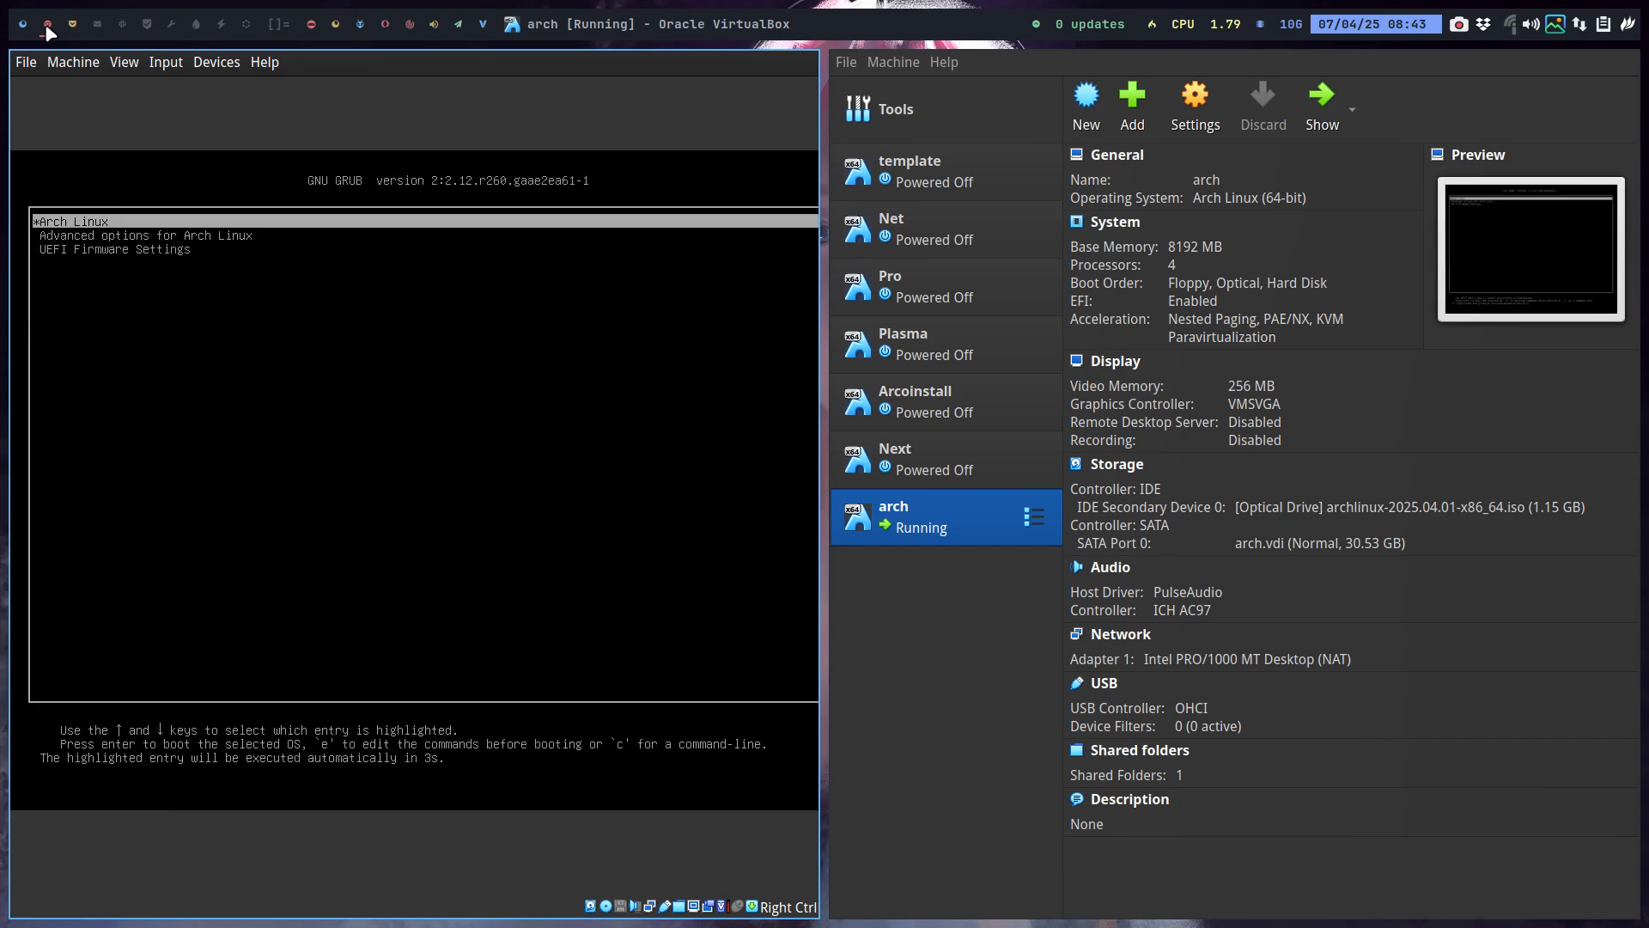
pyautogui.press('Control_R+f')
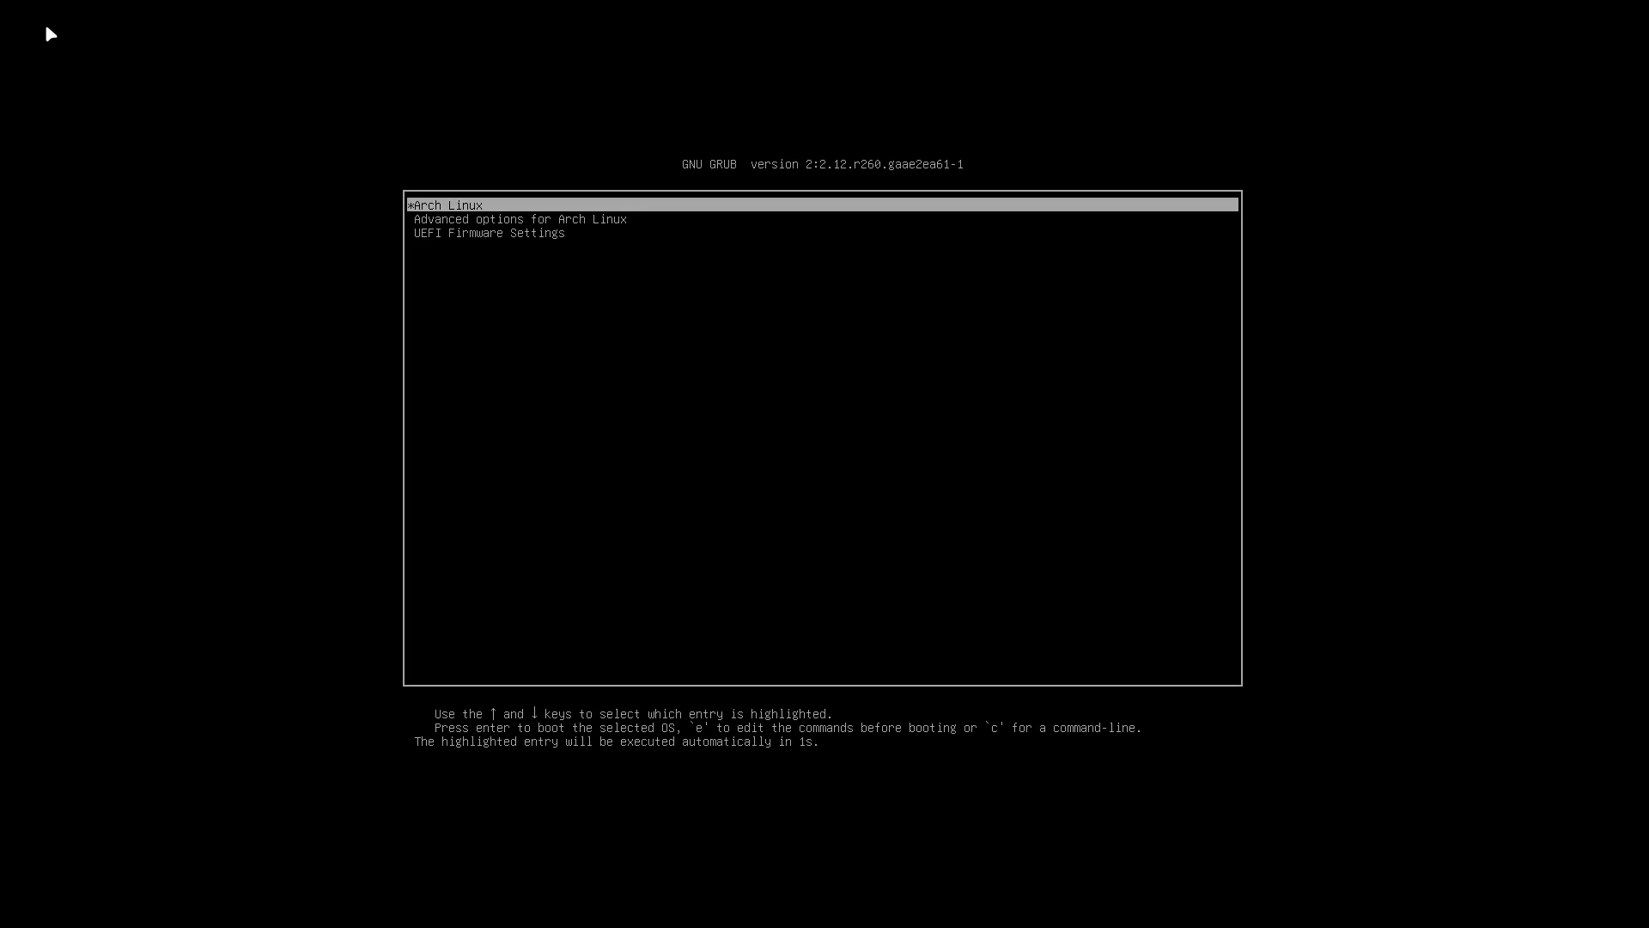
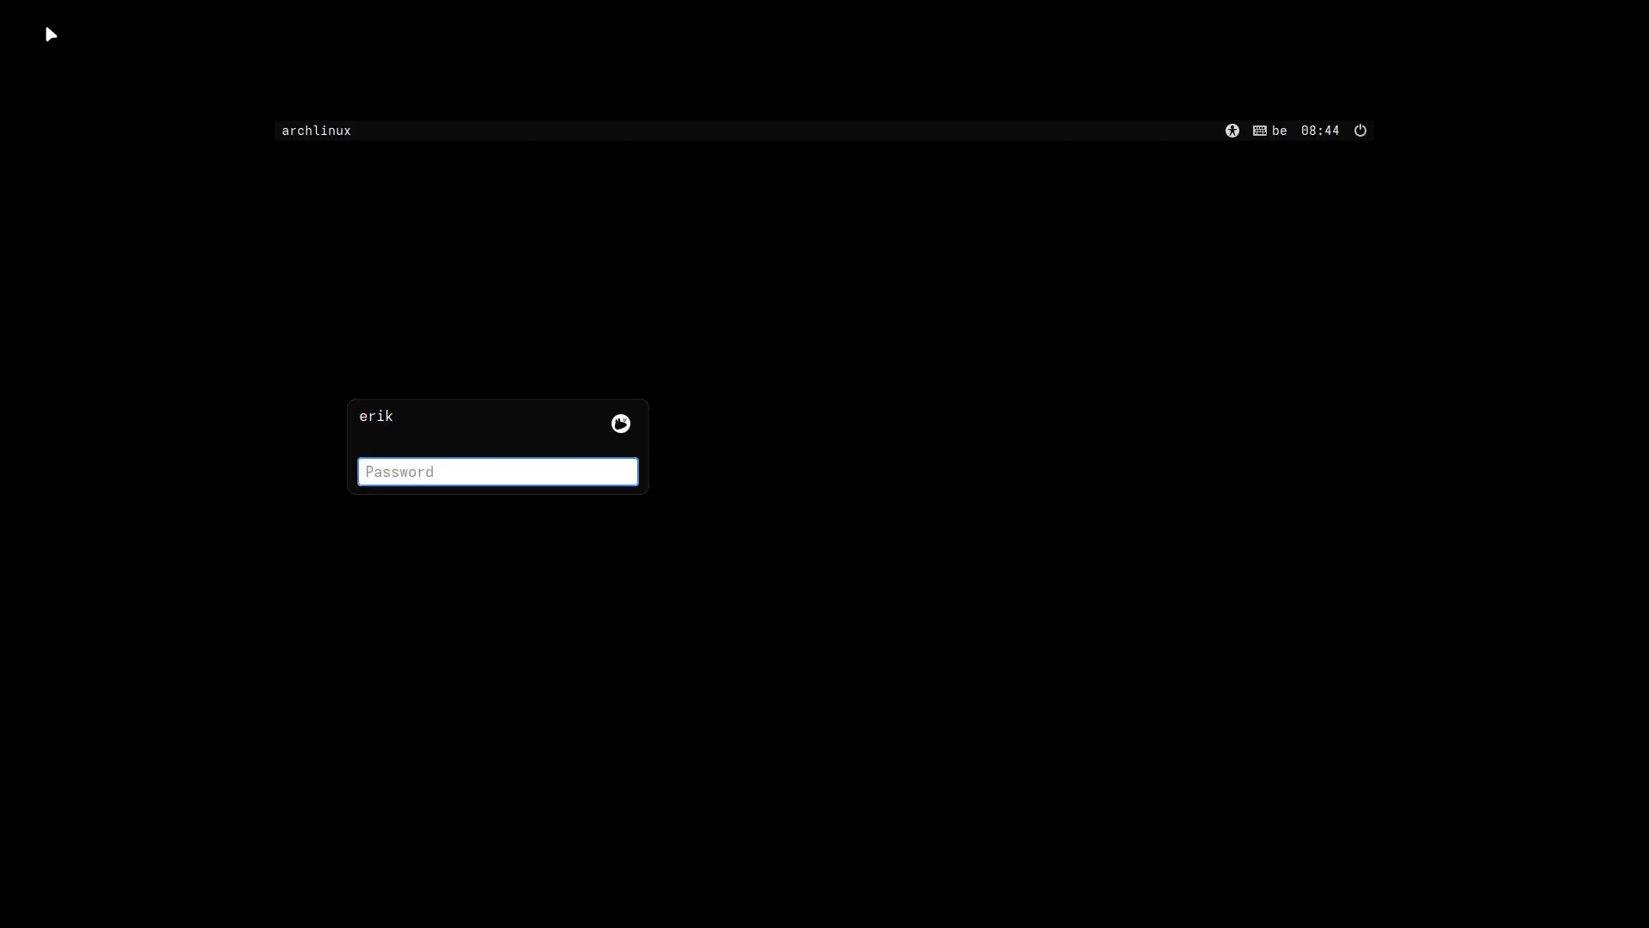
# Log in to Xfce with the password and open the Settings Manager from Applications > Settings.
pyautogui.write('****')
pyautogui.press('Return')
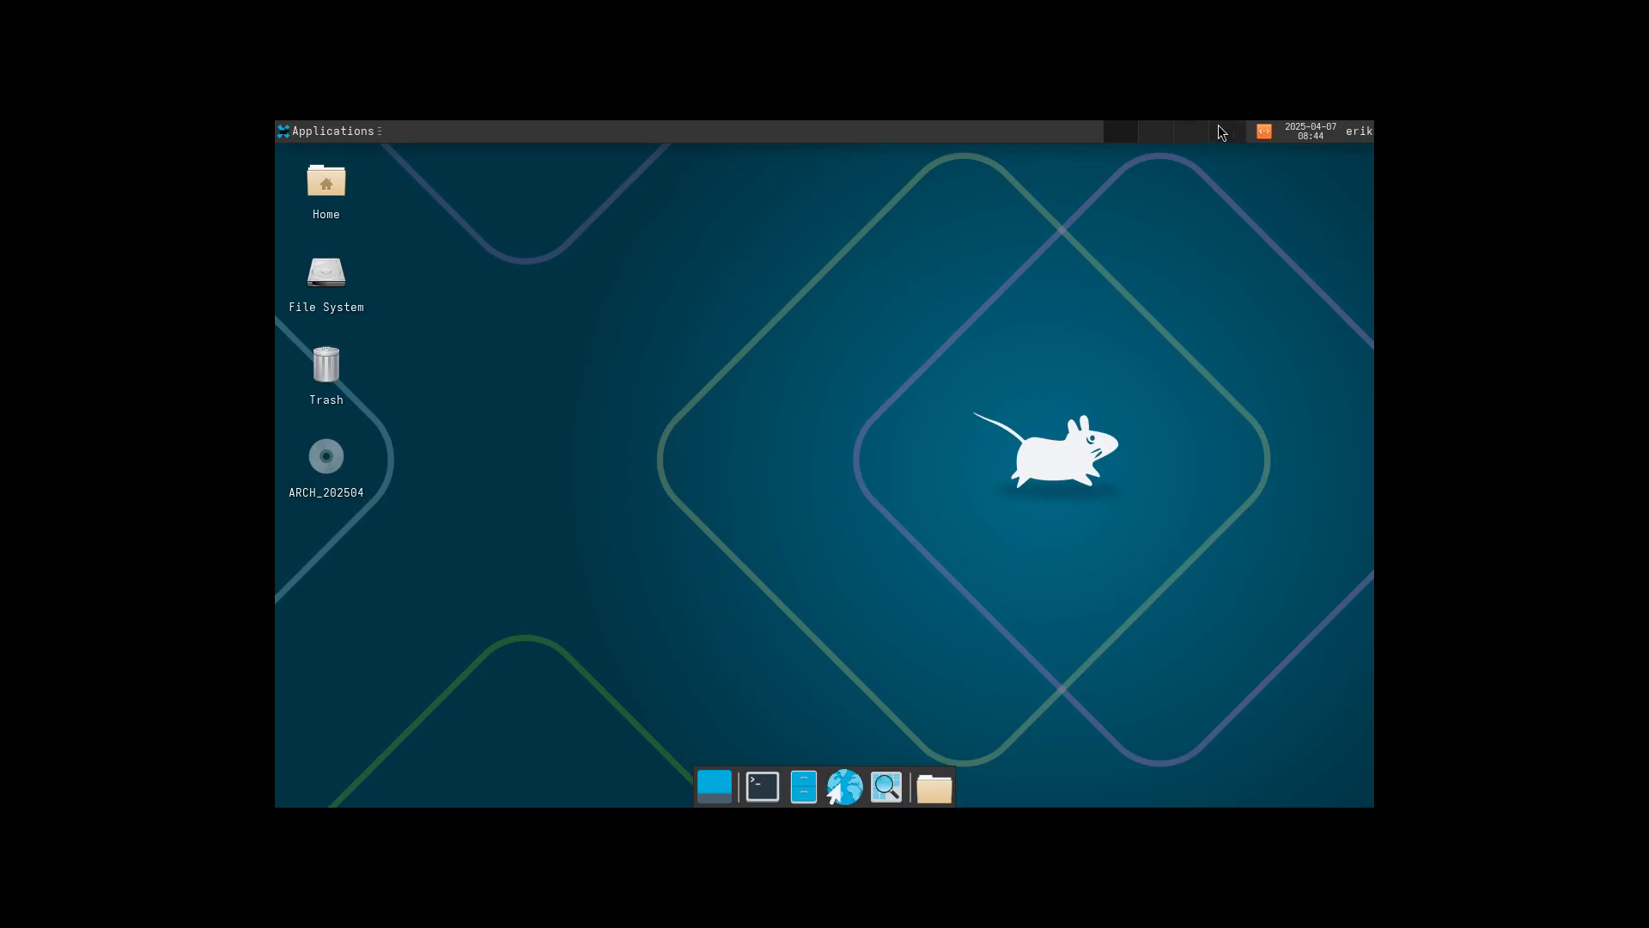
pyautogui.click(352, 139)
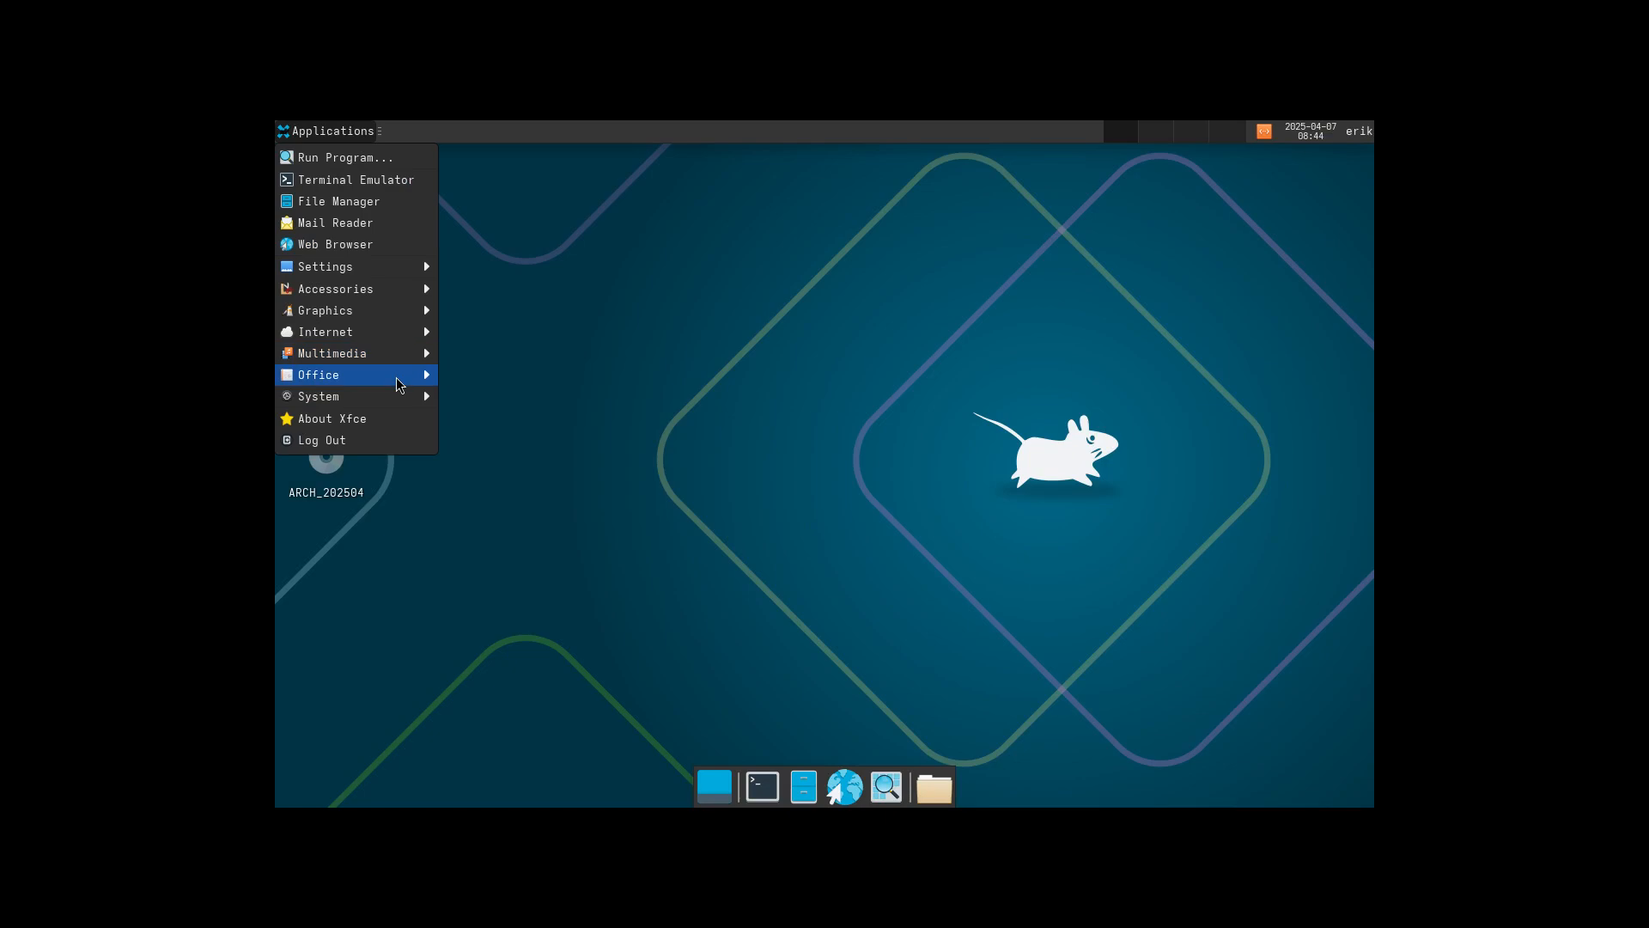
pyautogui.moveTo(369, 266)
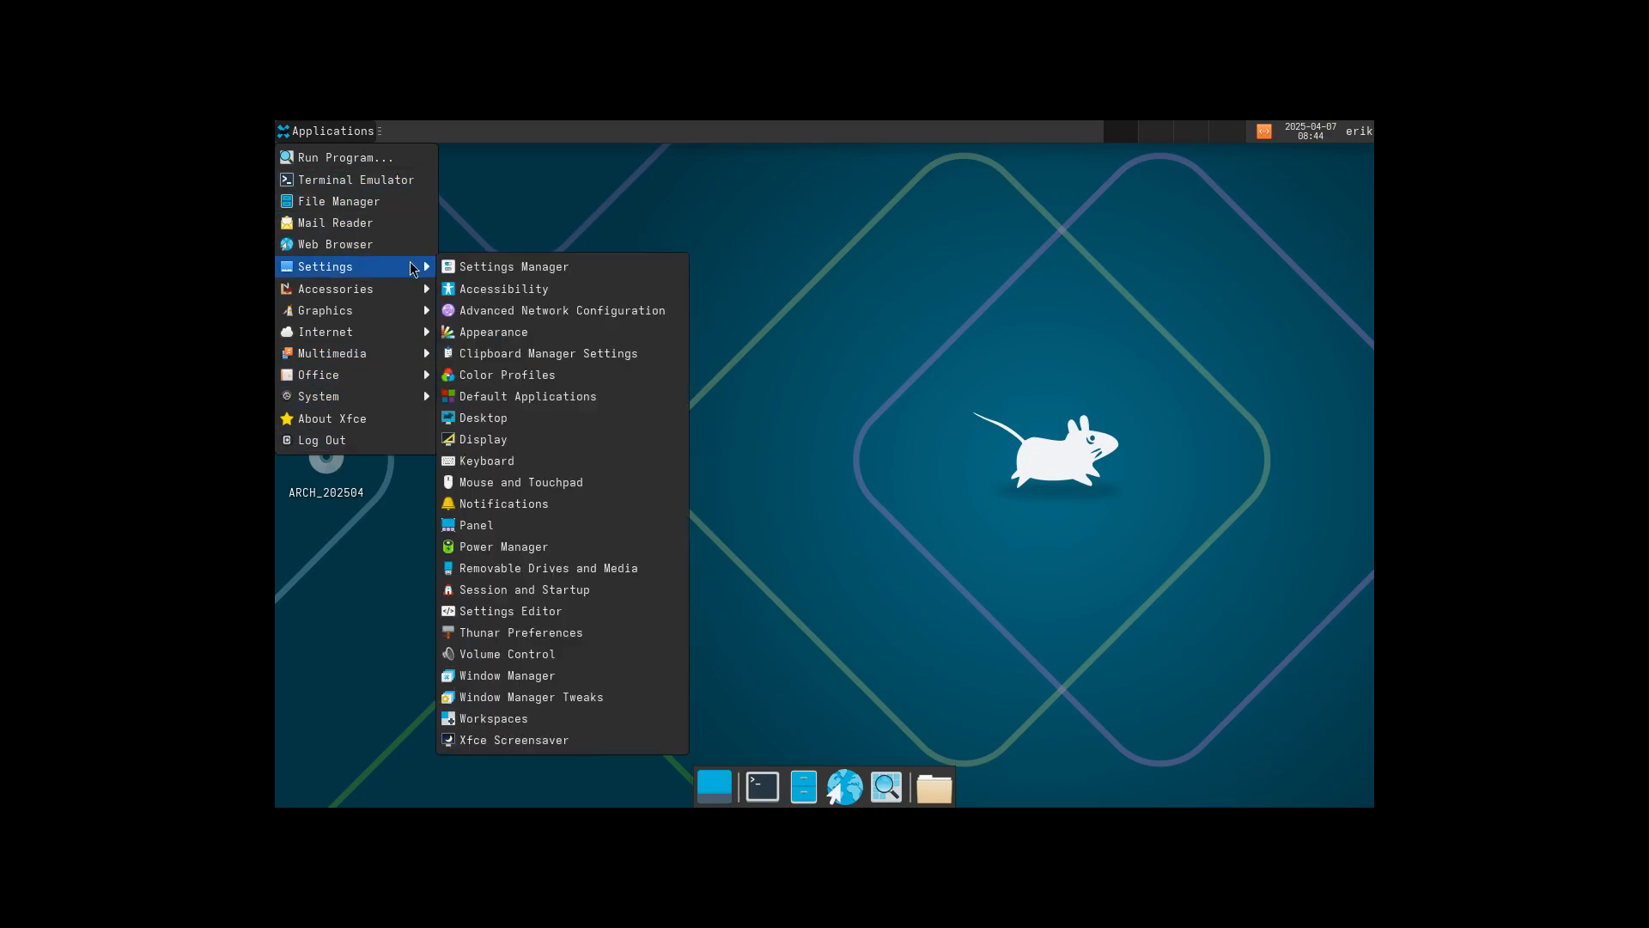
pyautogui.click(515, 265)
# Look at the Icons themes in Appearance, then return to All Settings and open Display under Hardware.
pyautogui.click(654, 344)
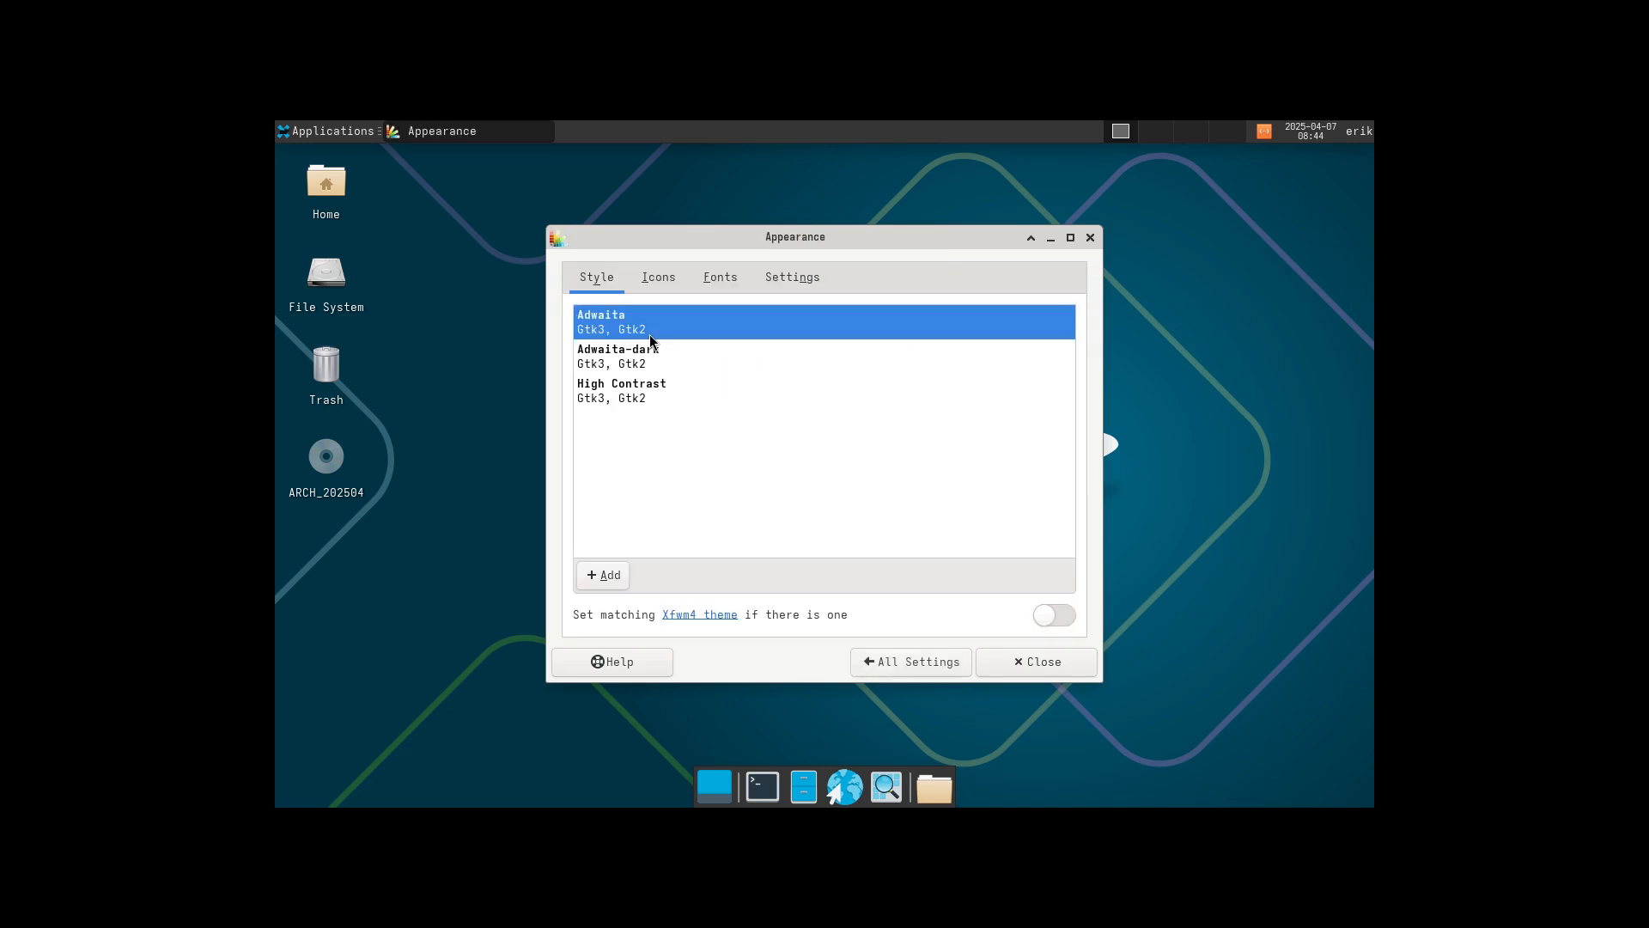
pyautogui.click(657, 282)
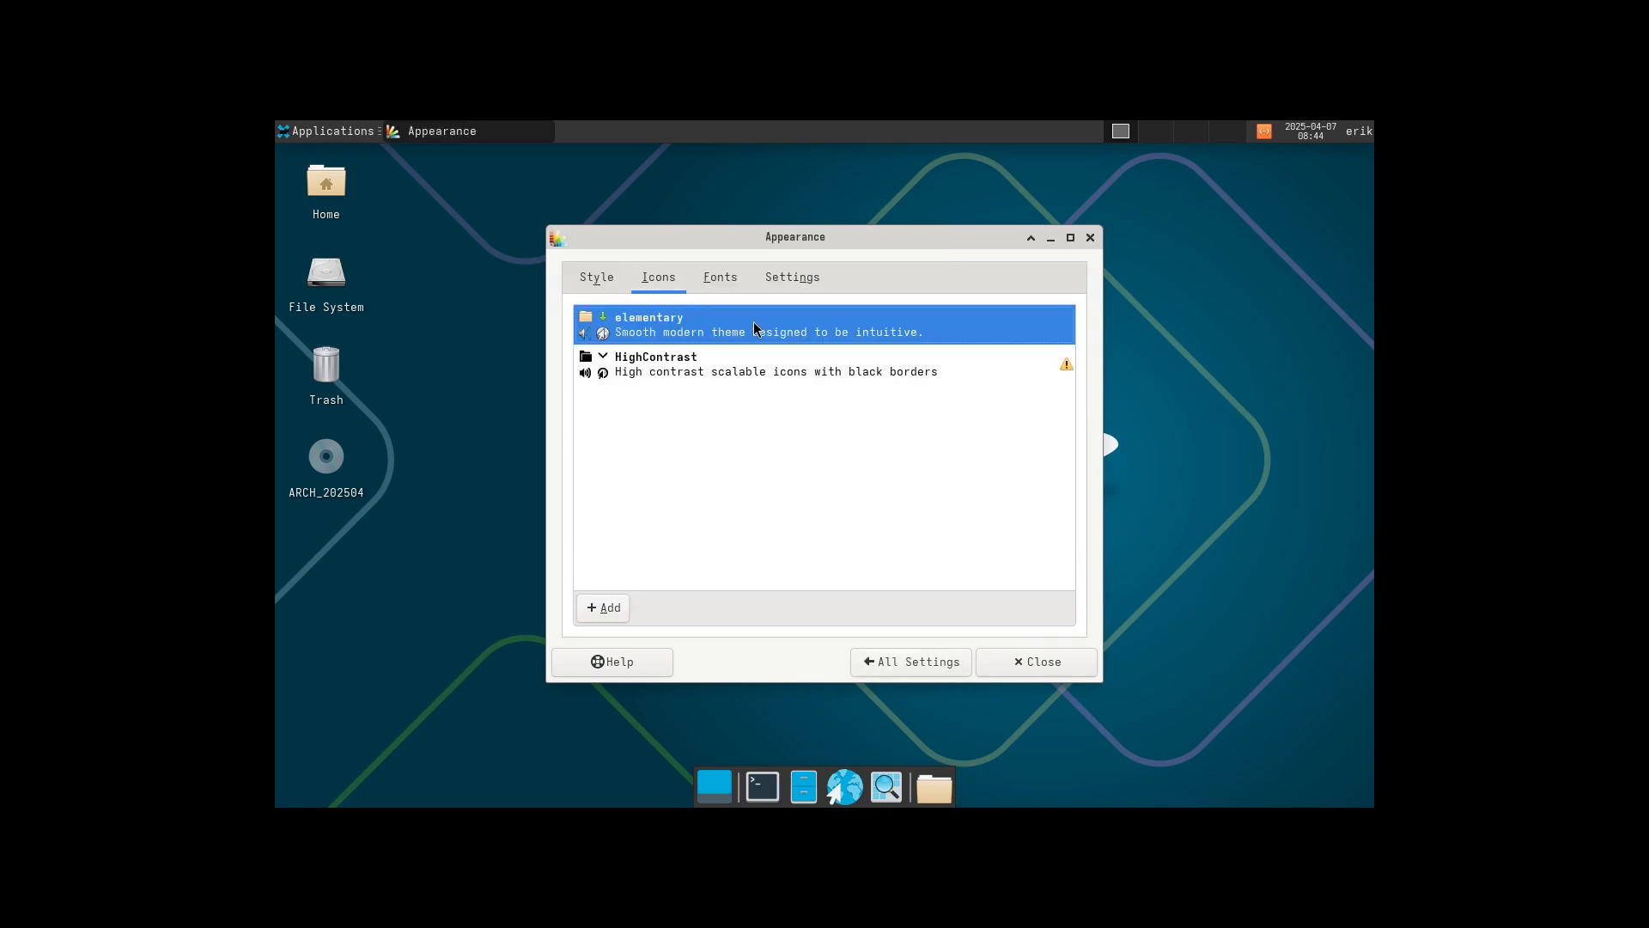
pyautogui.click(934, 662)
pyautogui.scroll(-1, 857, 535)
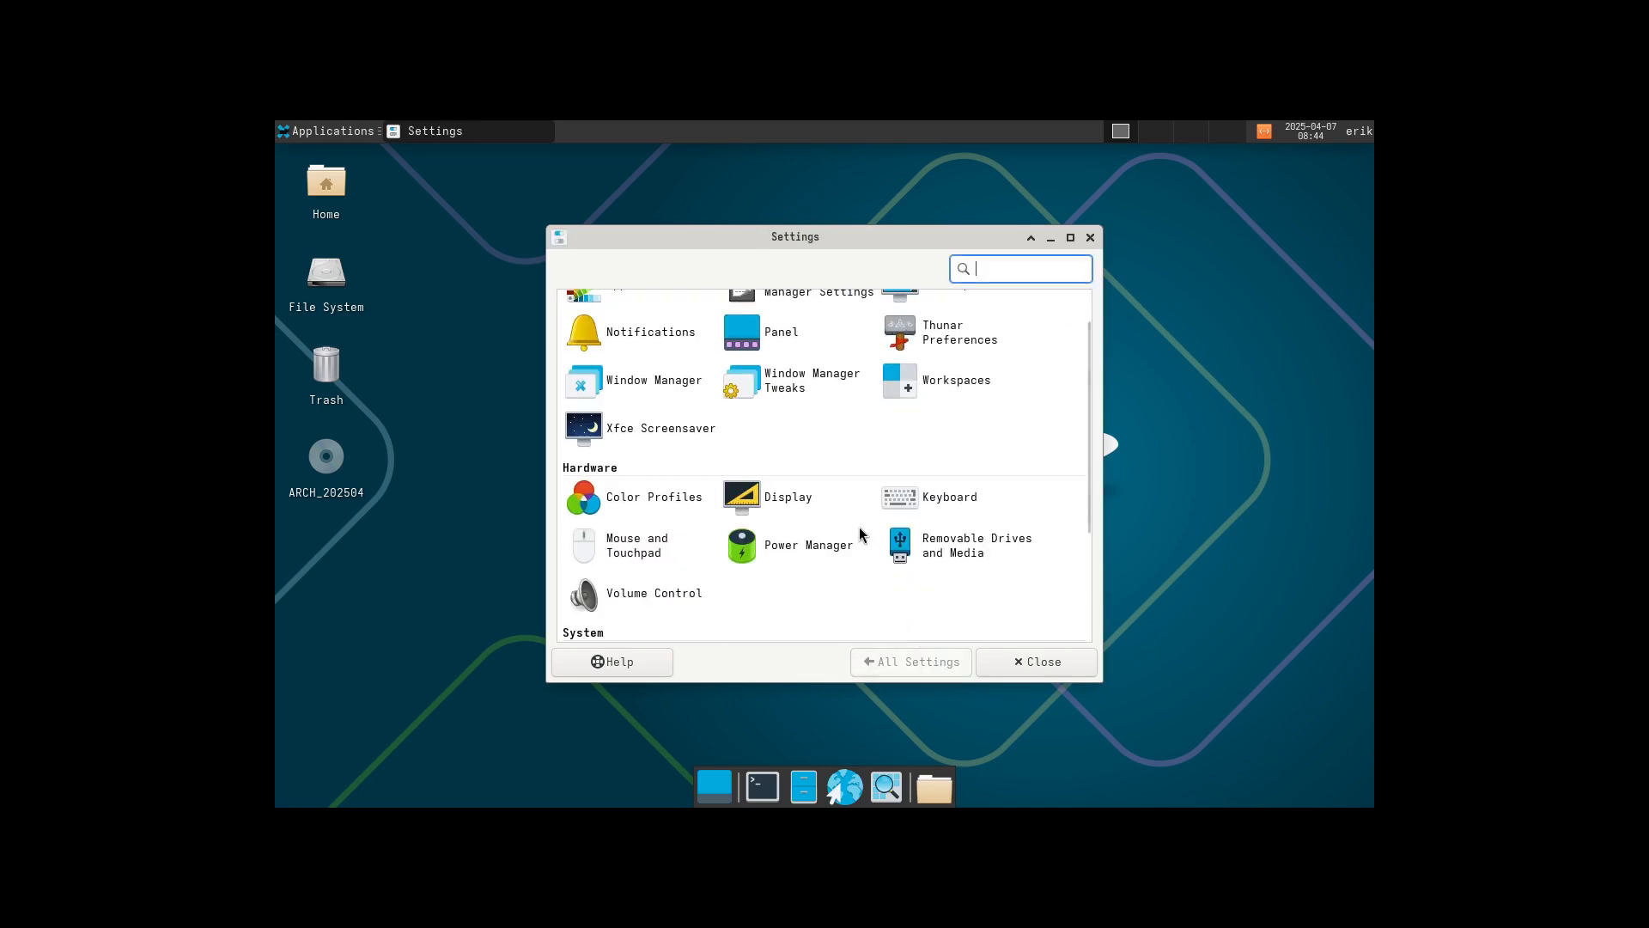
pyautogui.click(784, 517)
# Change the Virtual1 screen resolution from 1280x800 to 1920x1080, keep it, and close Display.
pyautogui.click(1050, 358)
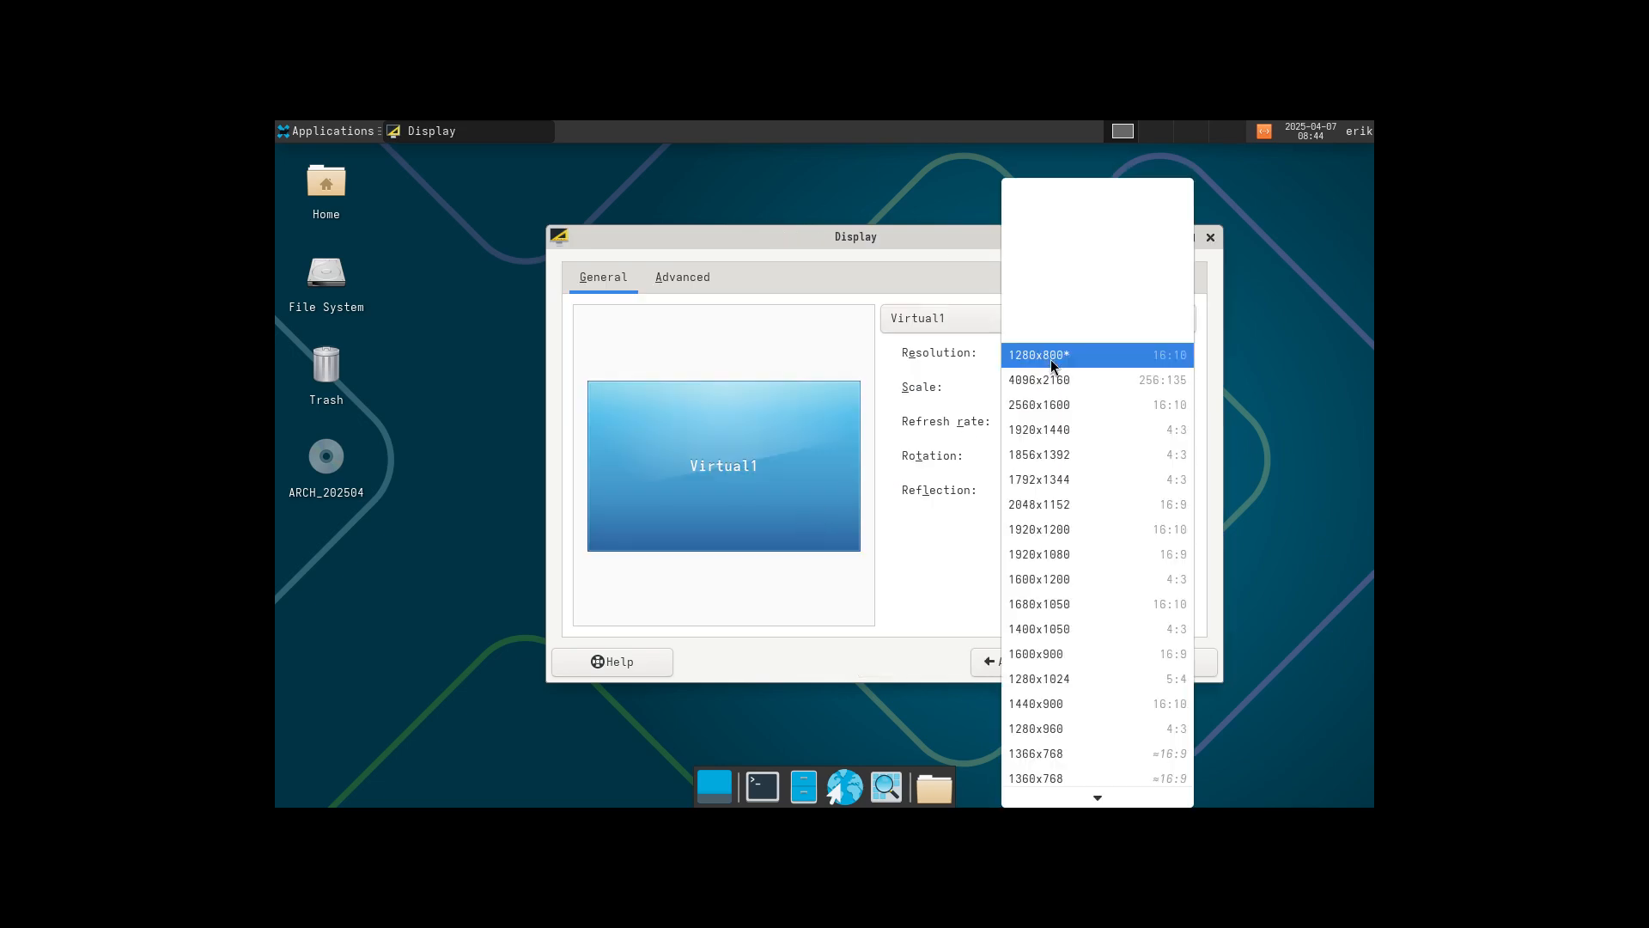
pyautogui.click(1070, 549)
pyautogui.click(1157, 528)
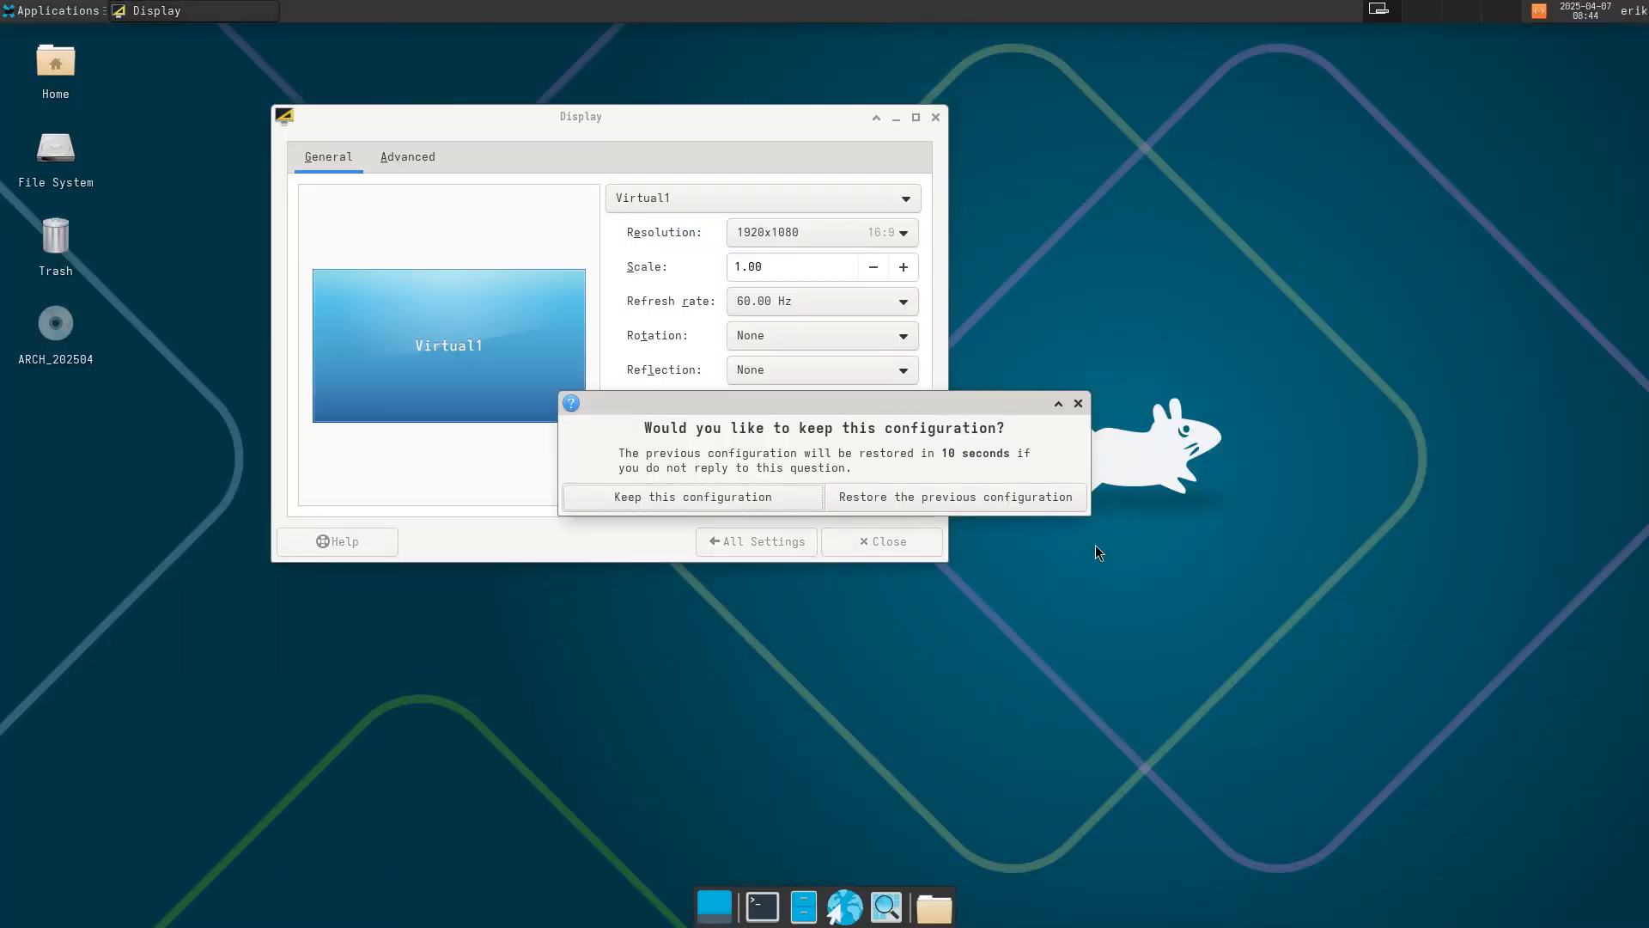
pyautogui.click(745, 496)
pyautogui.click(935, 117)
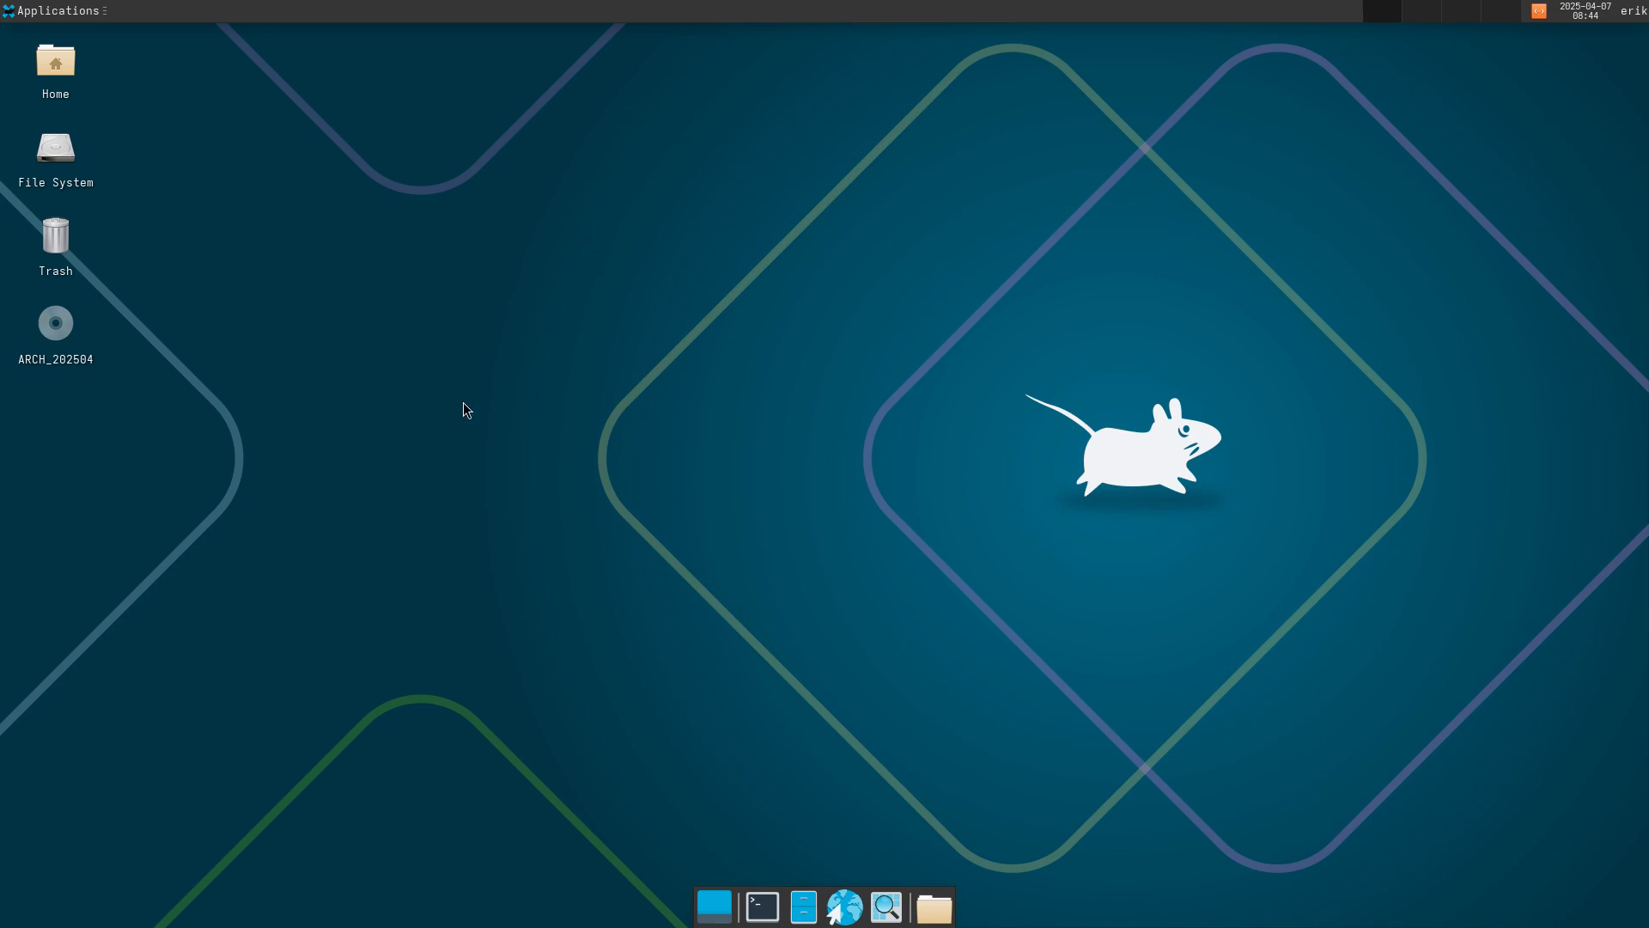
pyautogui.click(52, 12)
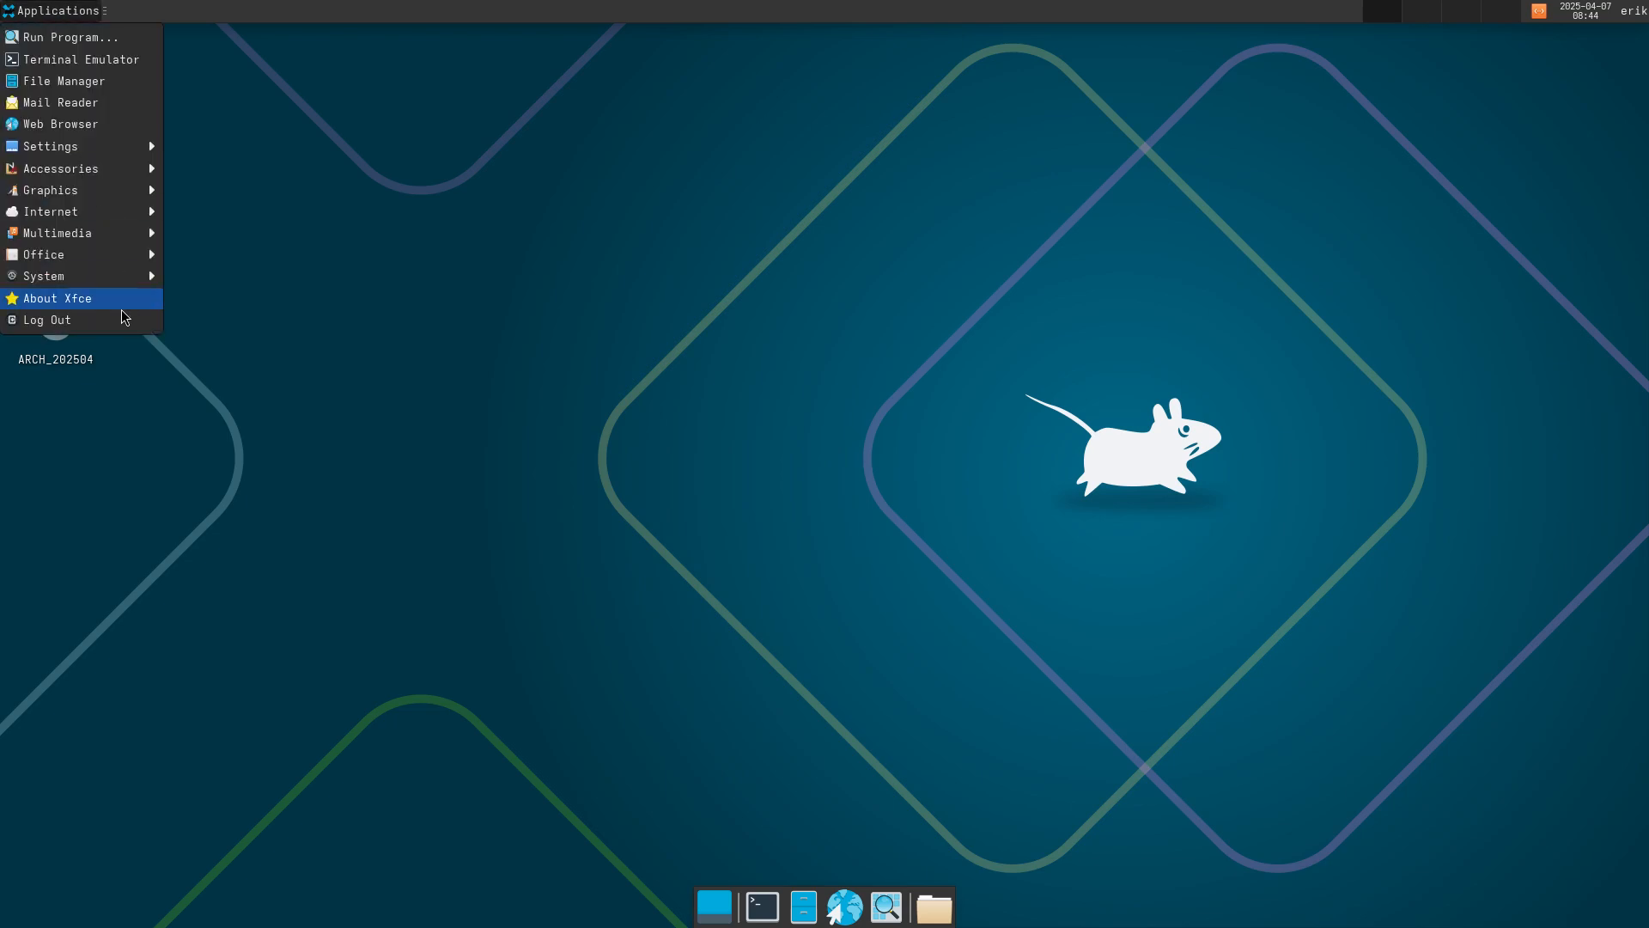
pyautogui.click(395, 301)
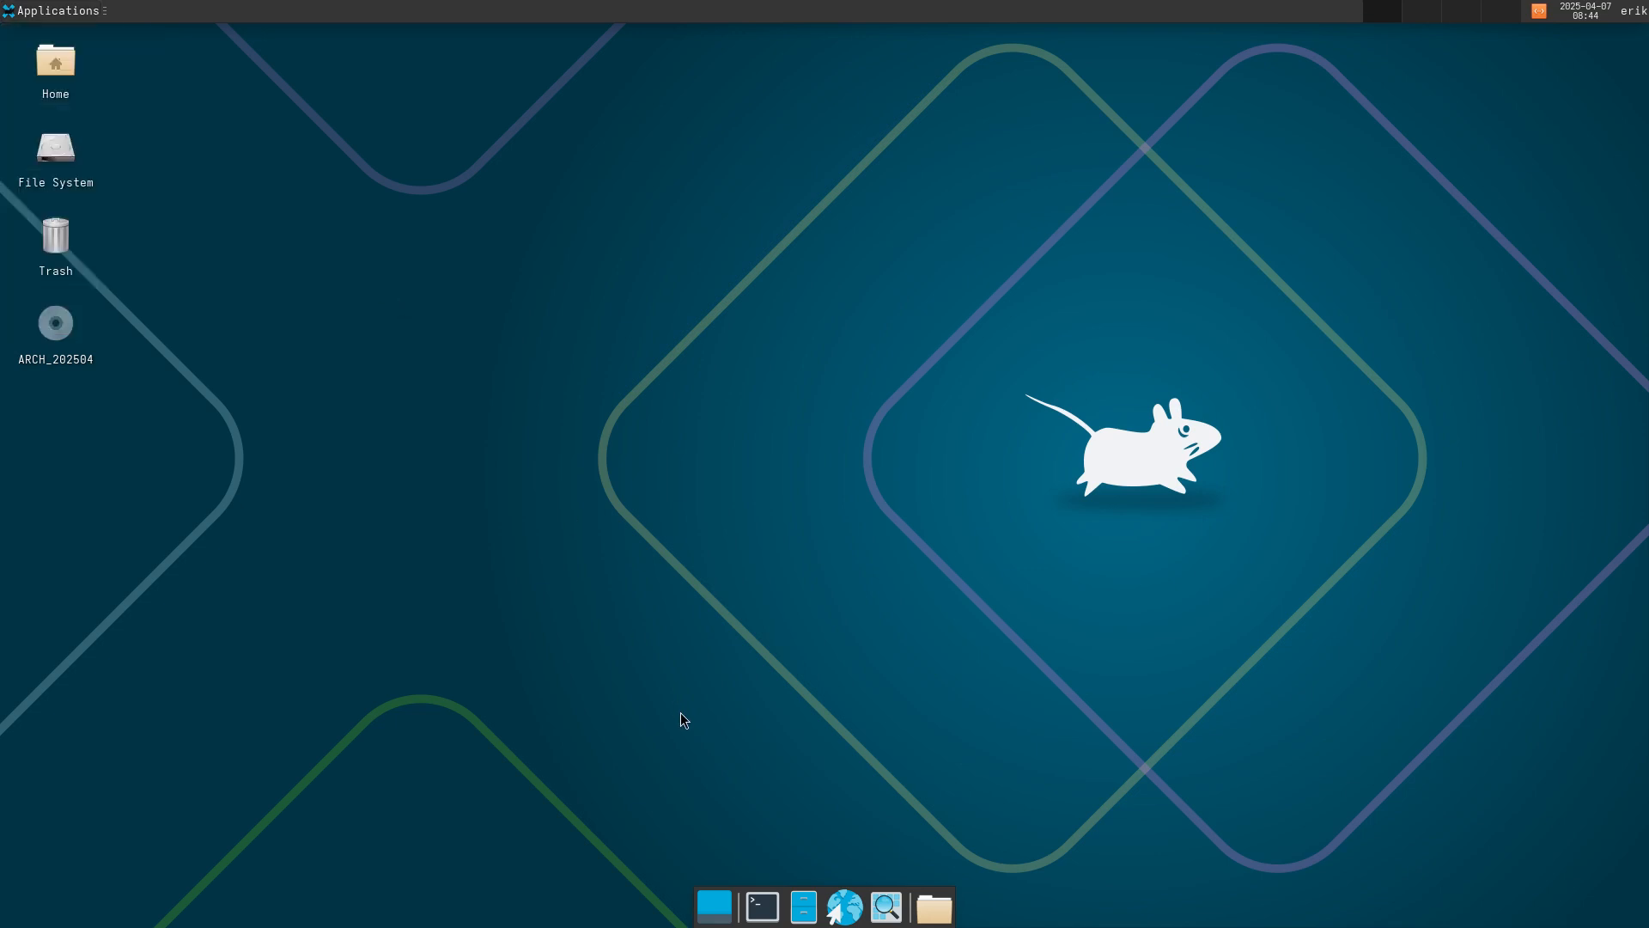
# Open a terminal, center it on screen, and run git to check whether it is installed.
pyautogui.click(767, 912)
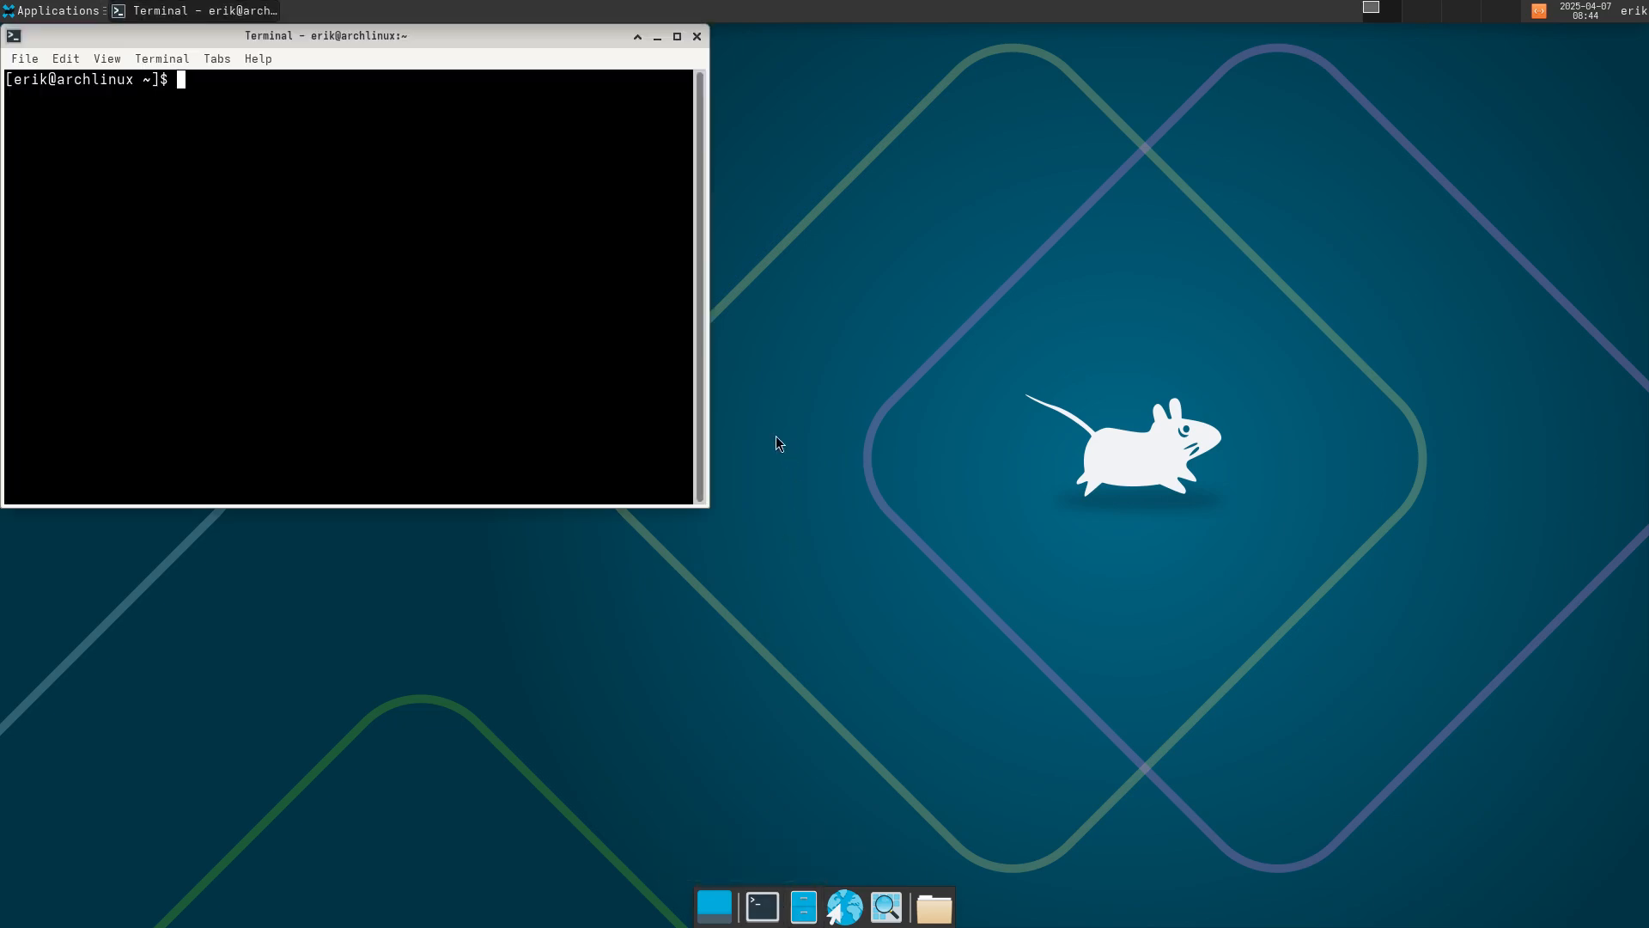
pyautogui.moveTo(420, 49); pyautogui.dragTo(821, 184)
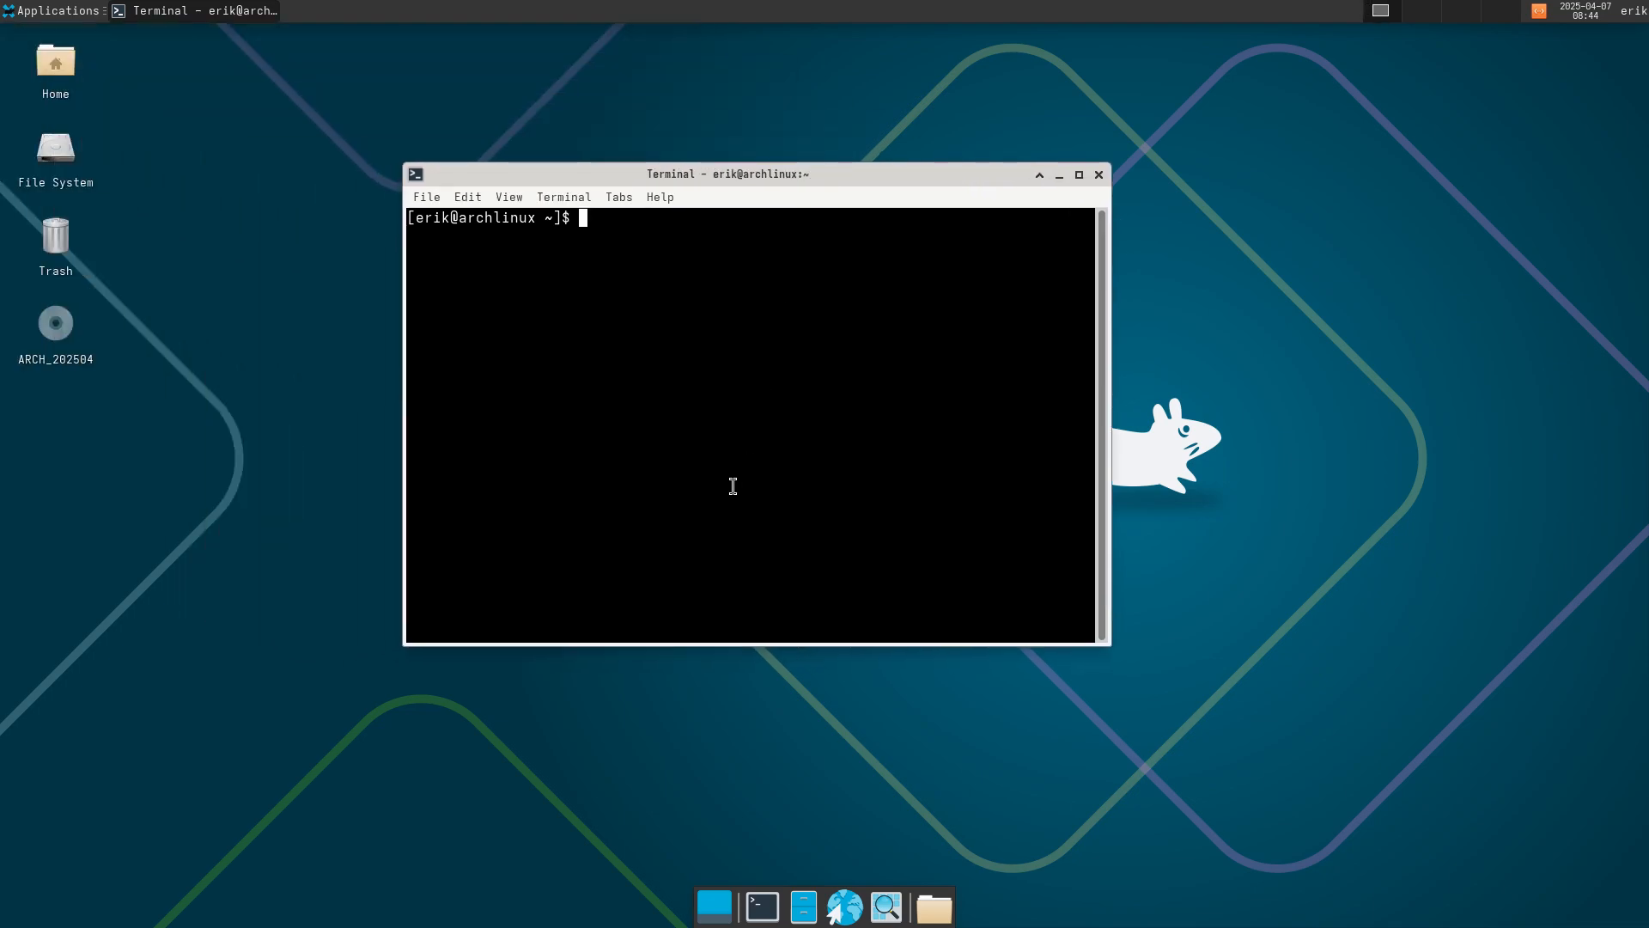
pyautogui.write('git')
pyautogui.press('Return')
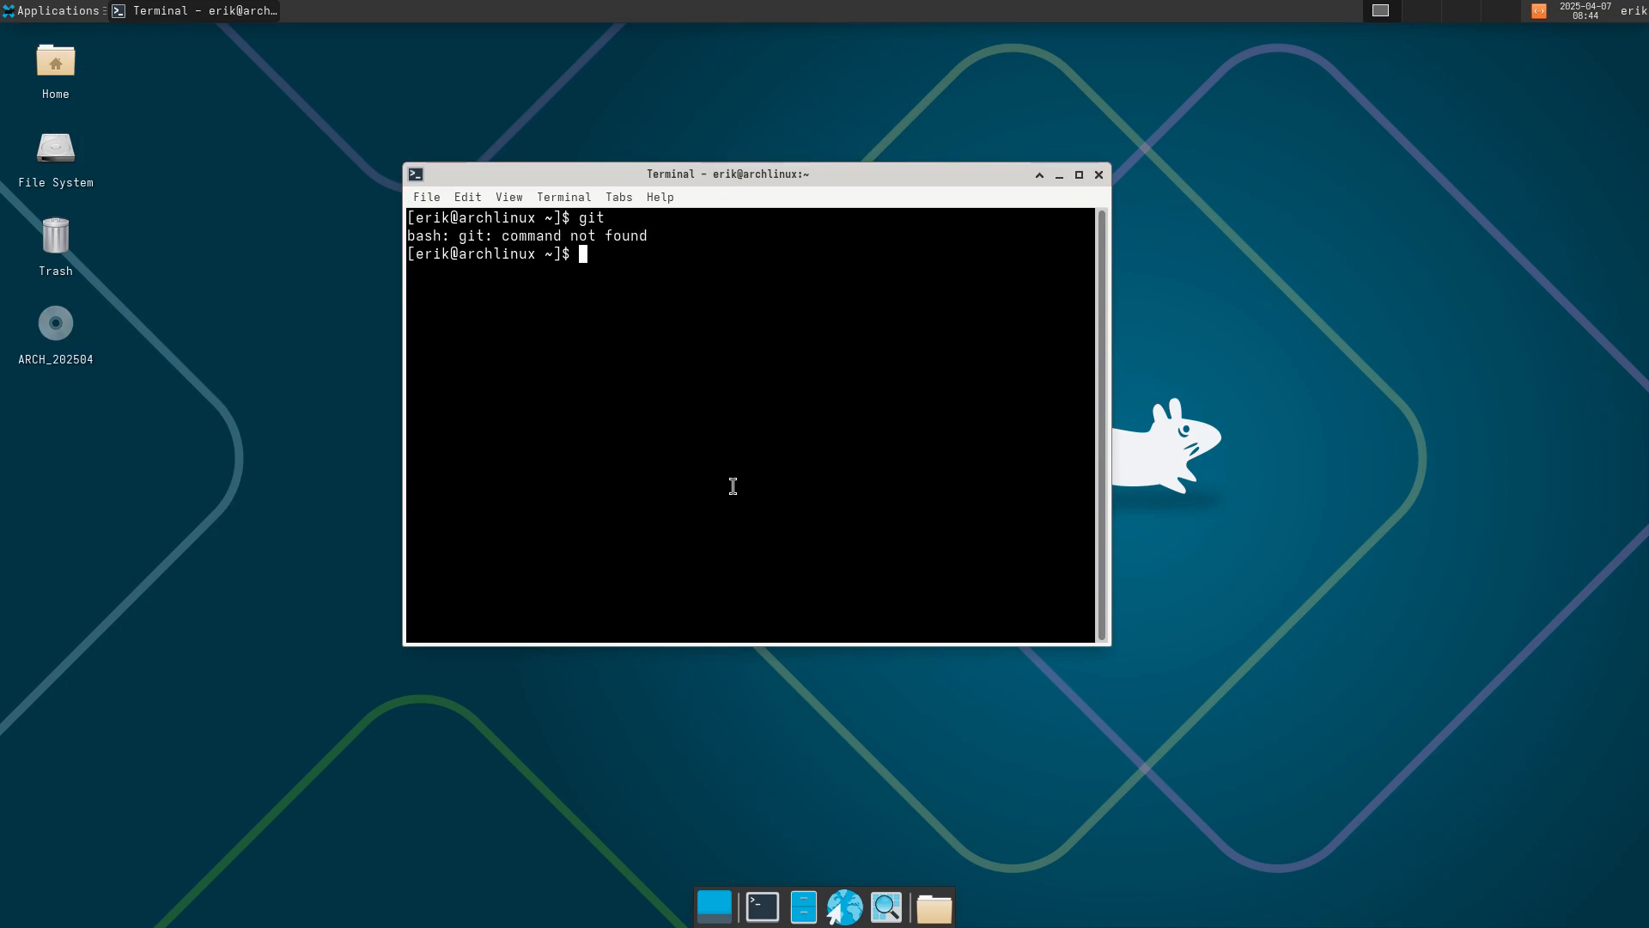
pyautogui.write('sudo pacman -Syyu git')
pyautogui.press('Return')
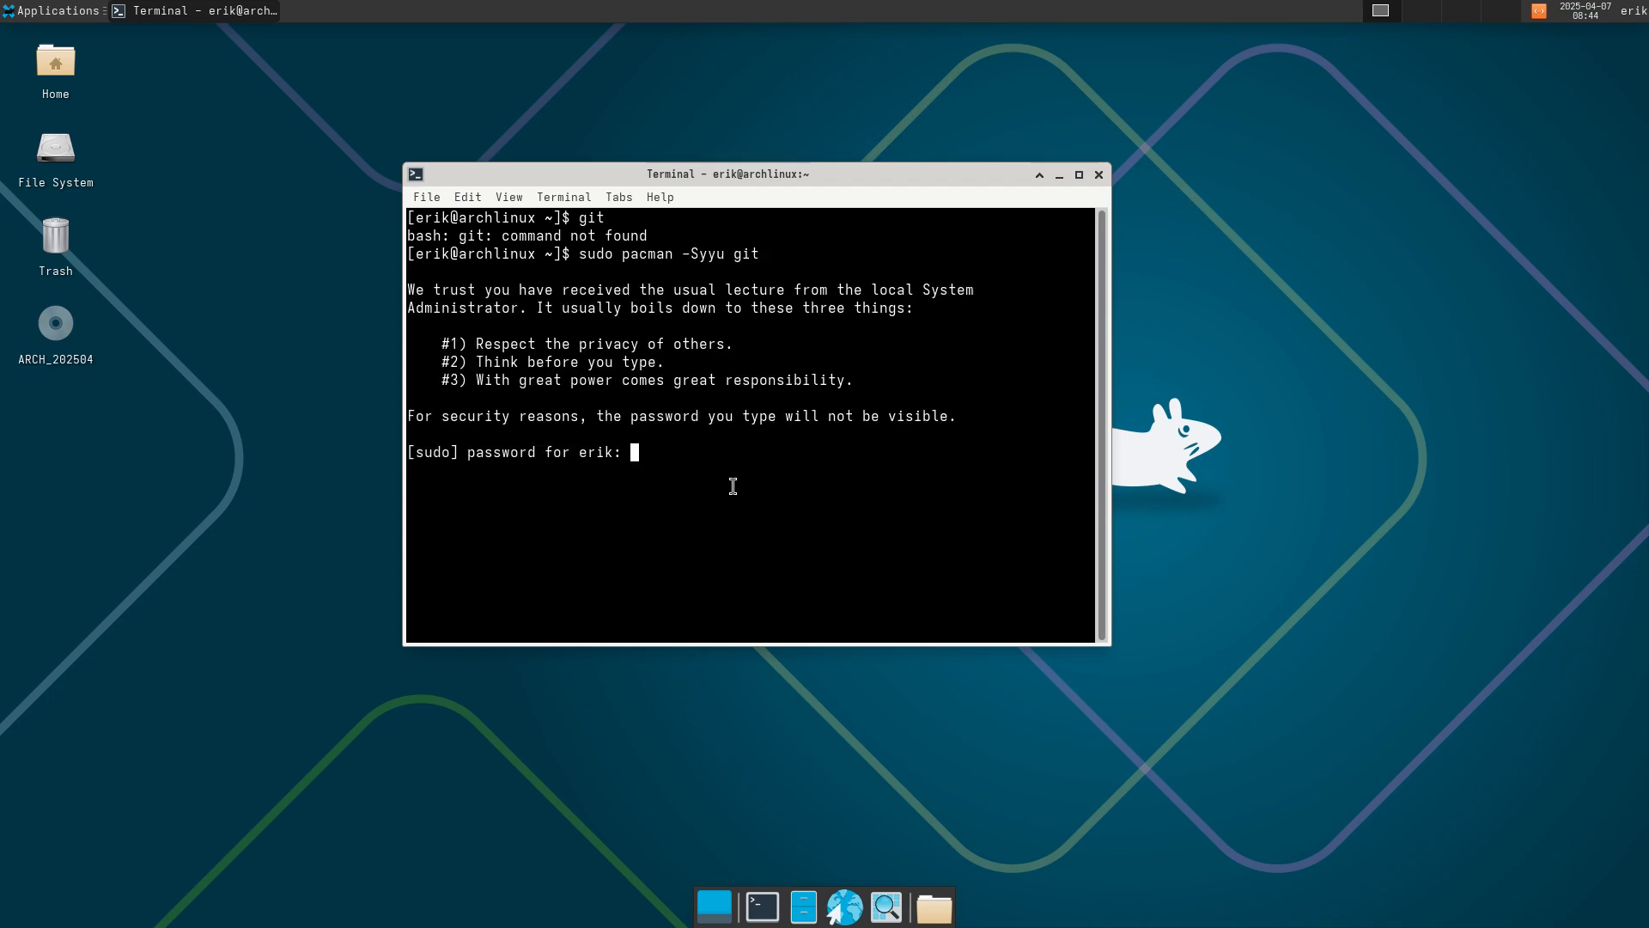
pyautogui.press('Return')
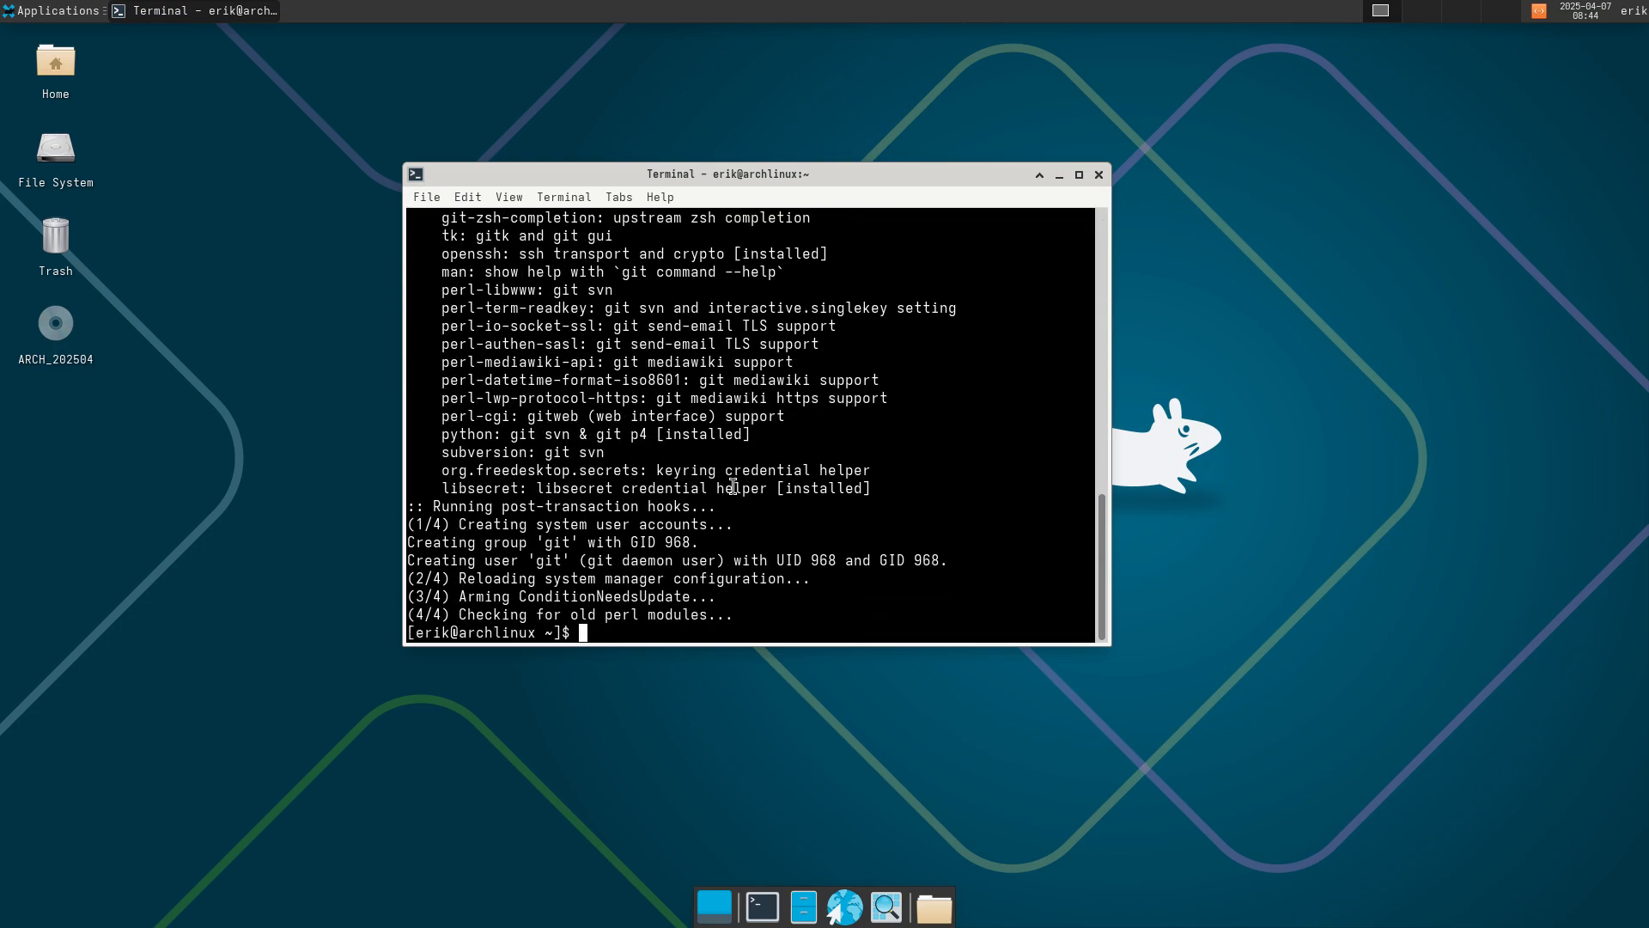
pyautogui.write('git clone https://github.')
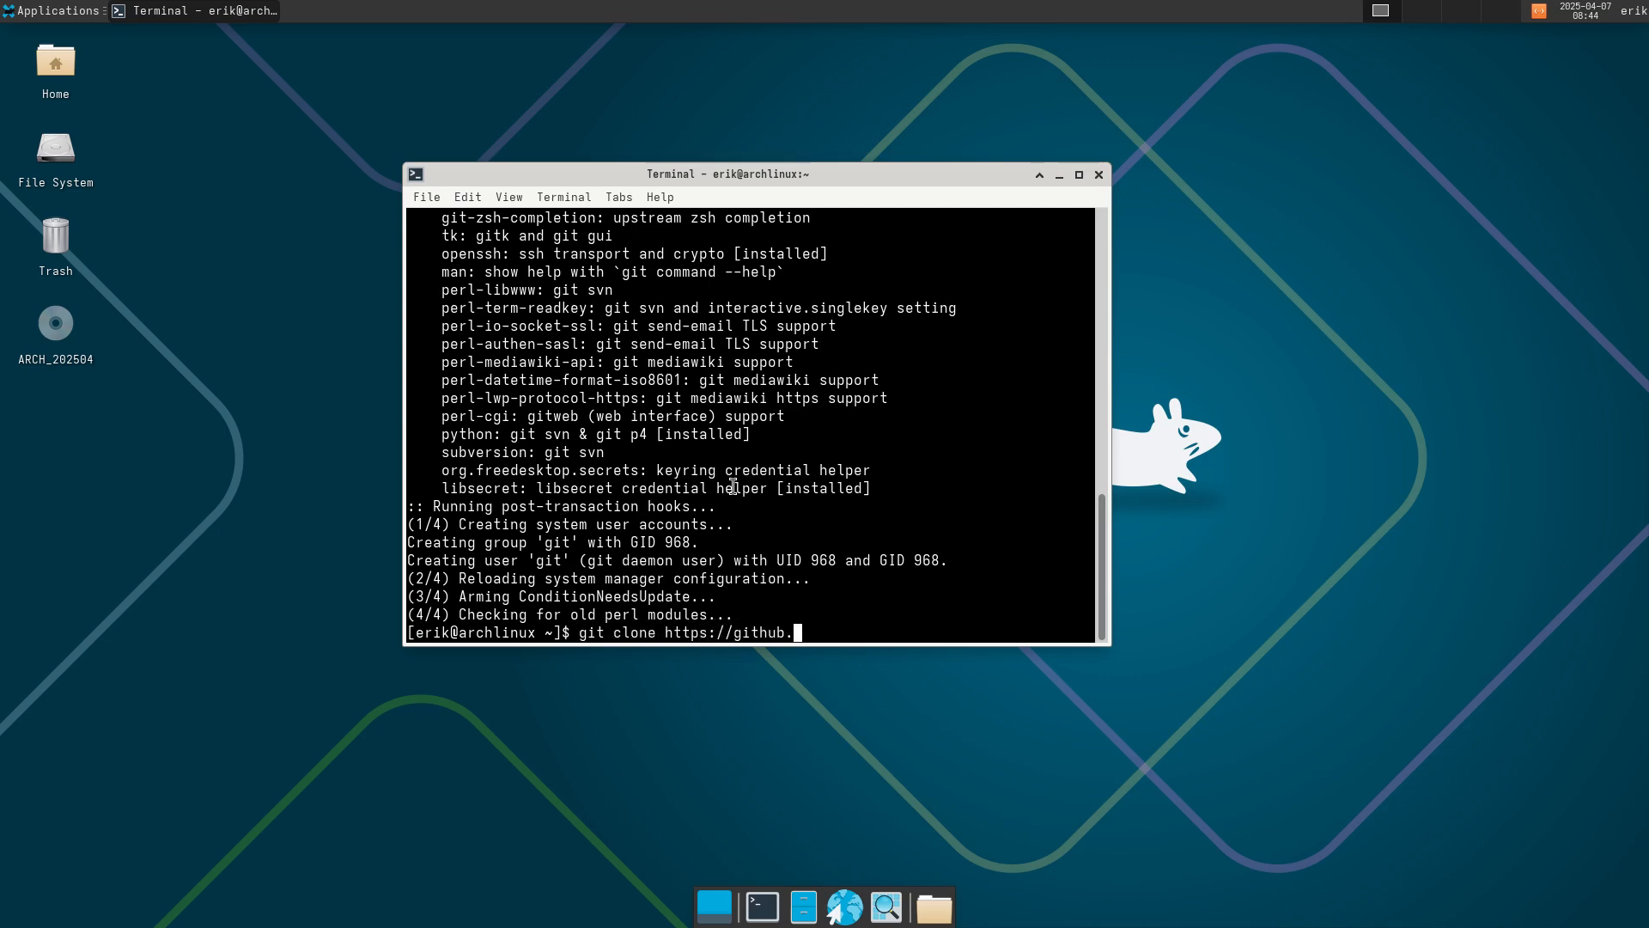
pyautogui.write('com/erikdubois/arc')
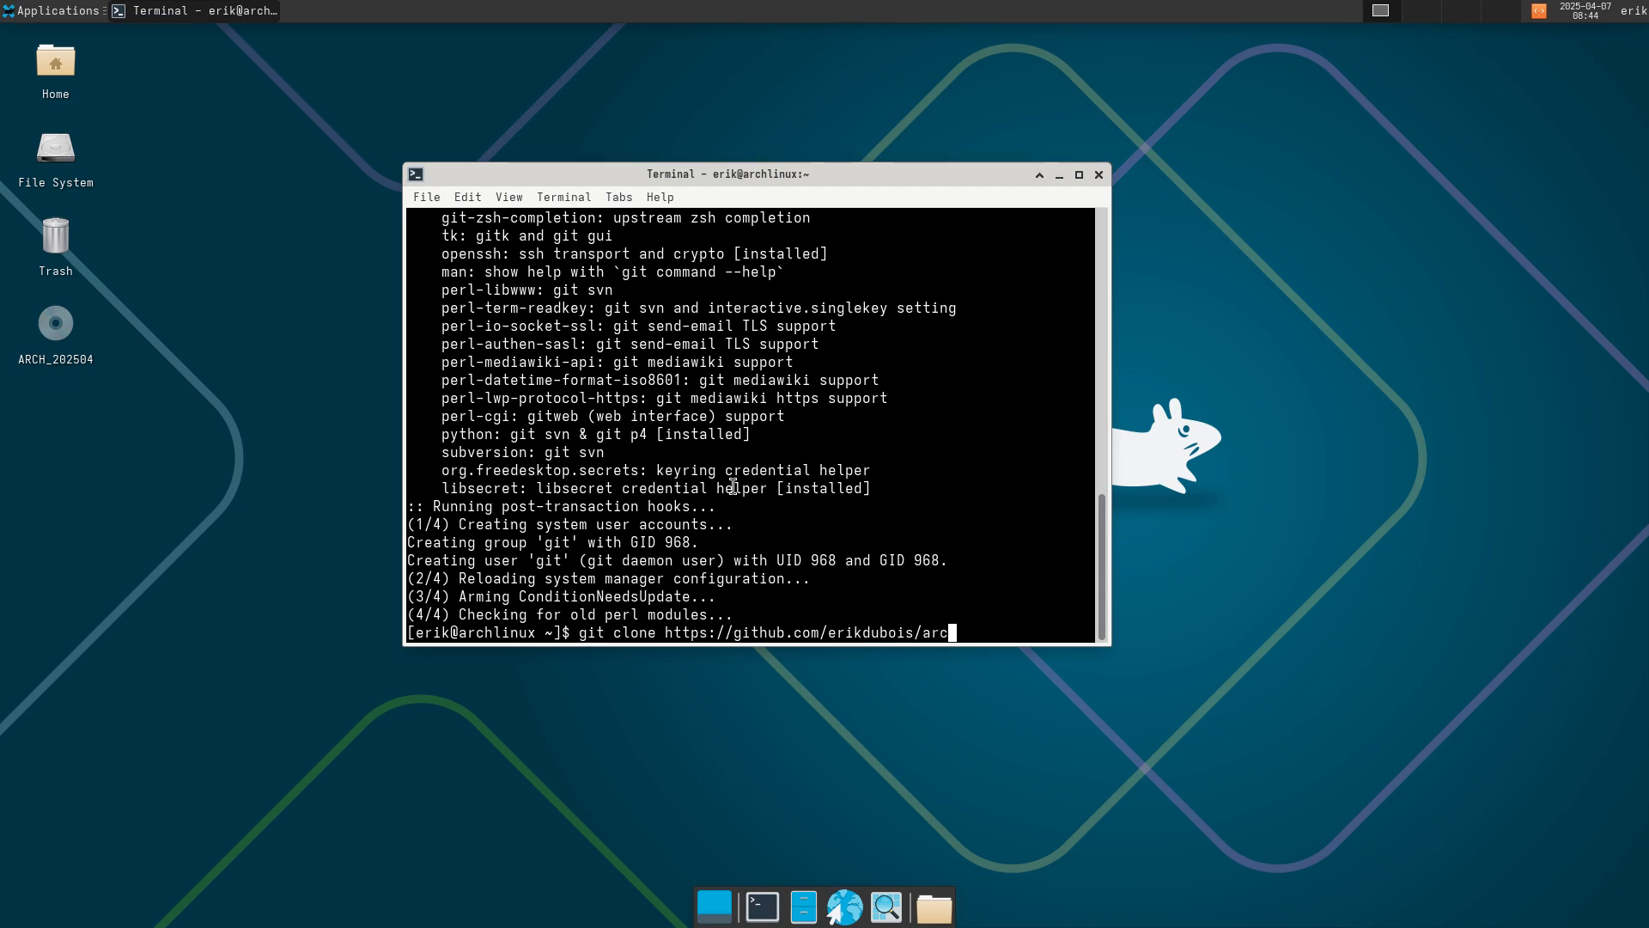
pyautogui.write('olinux-nemesis')
pyautogui.press('Return')
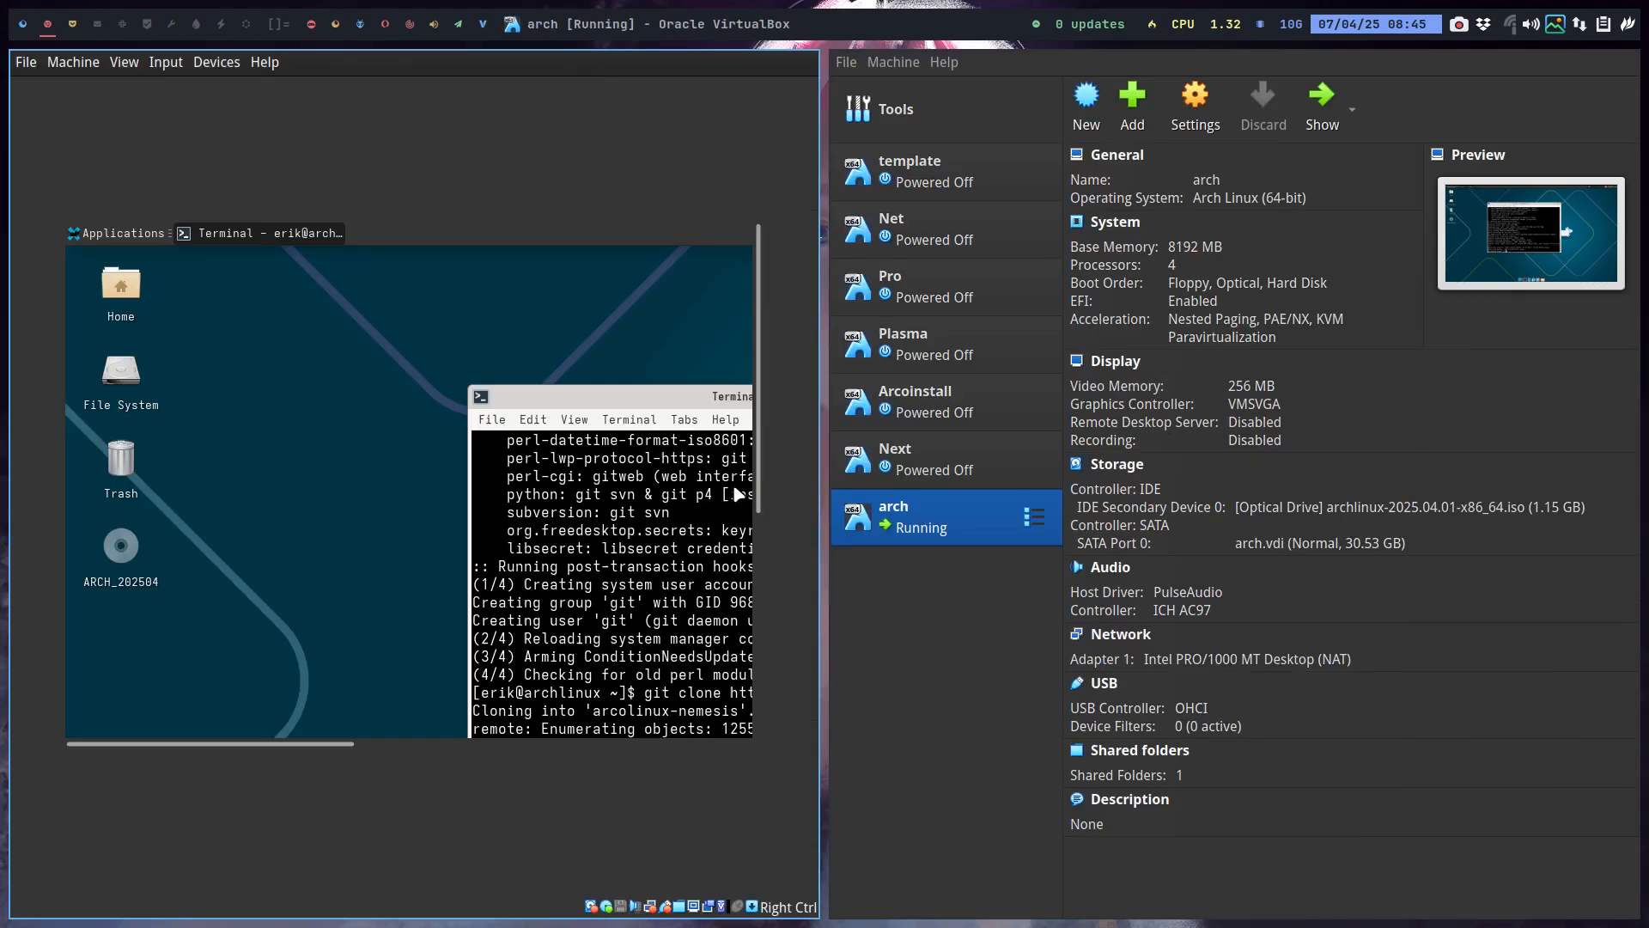
pyautogui.click(71, 27)
pyautogui.click(233, 69)
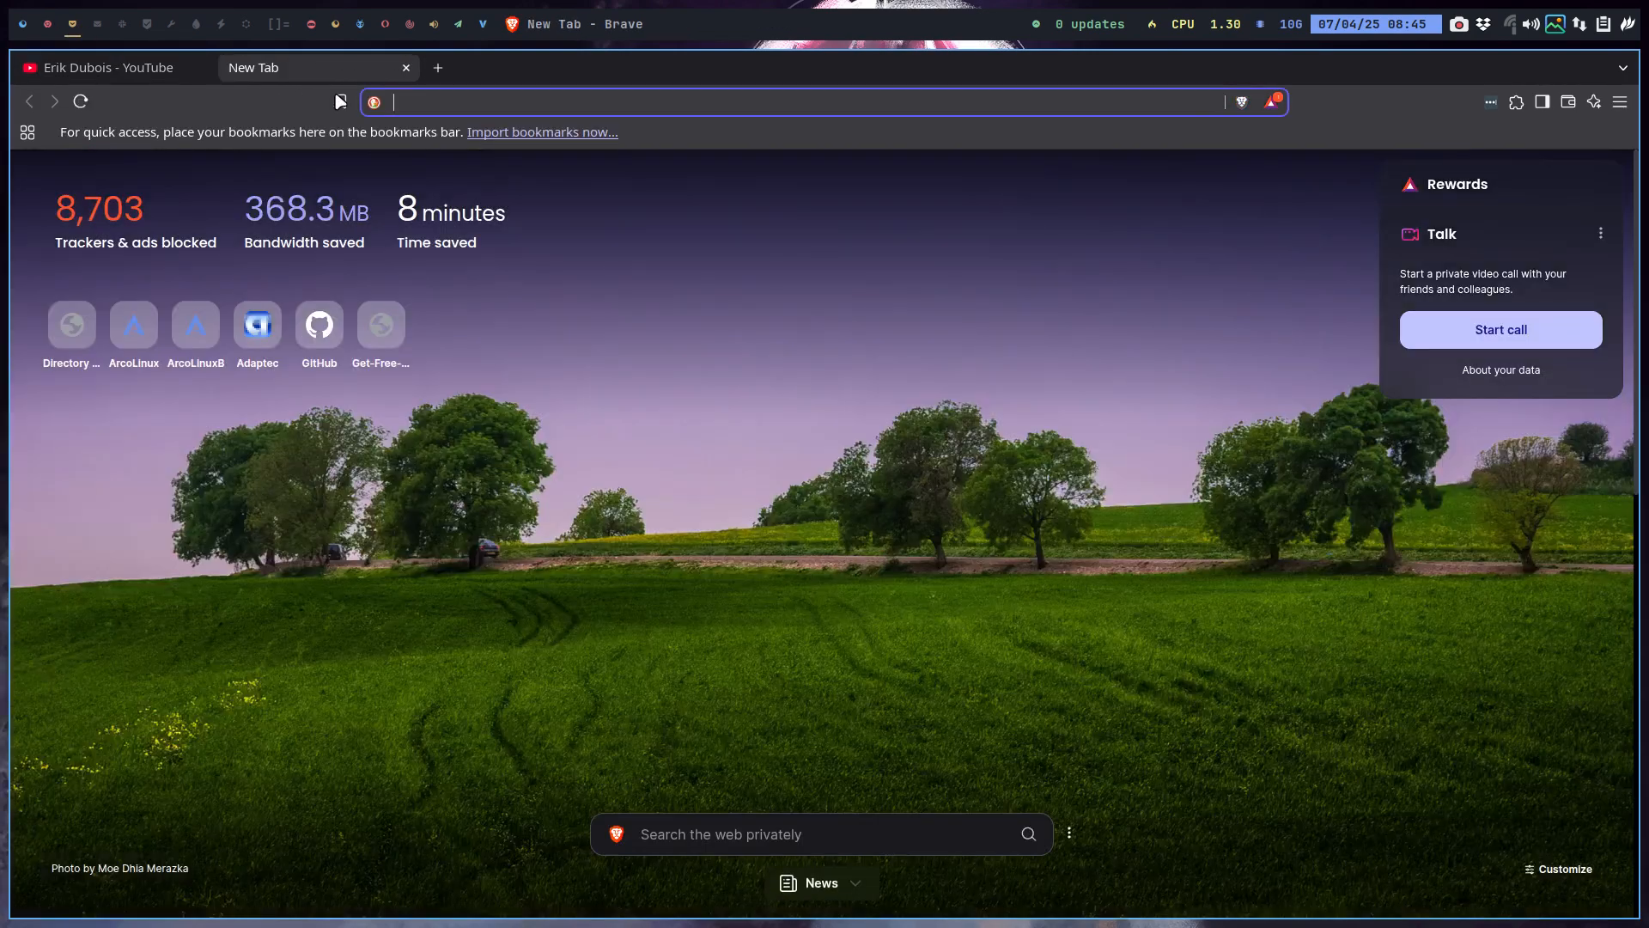
pyautogui.write('github.com/erikdubois')
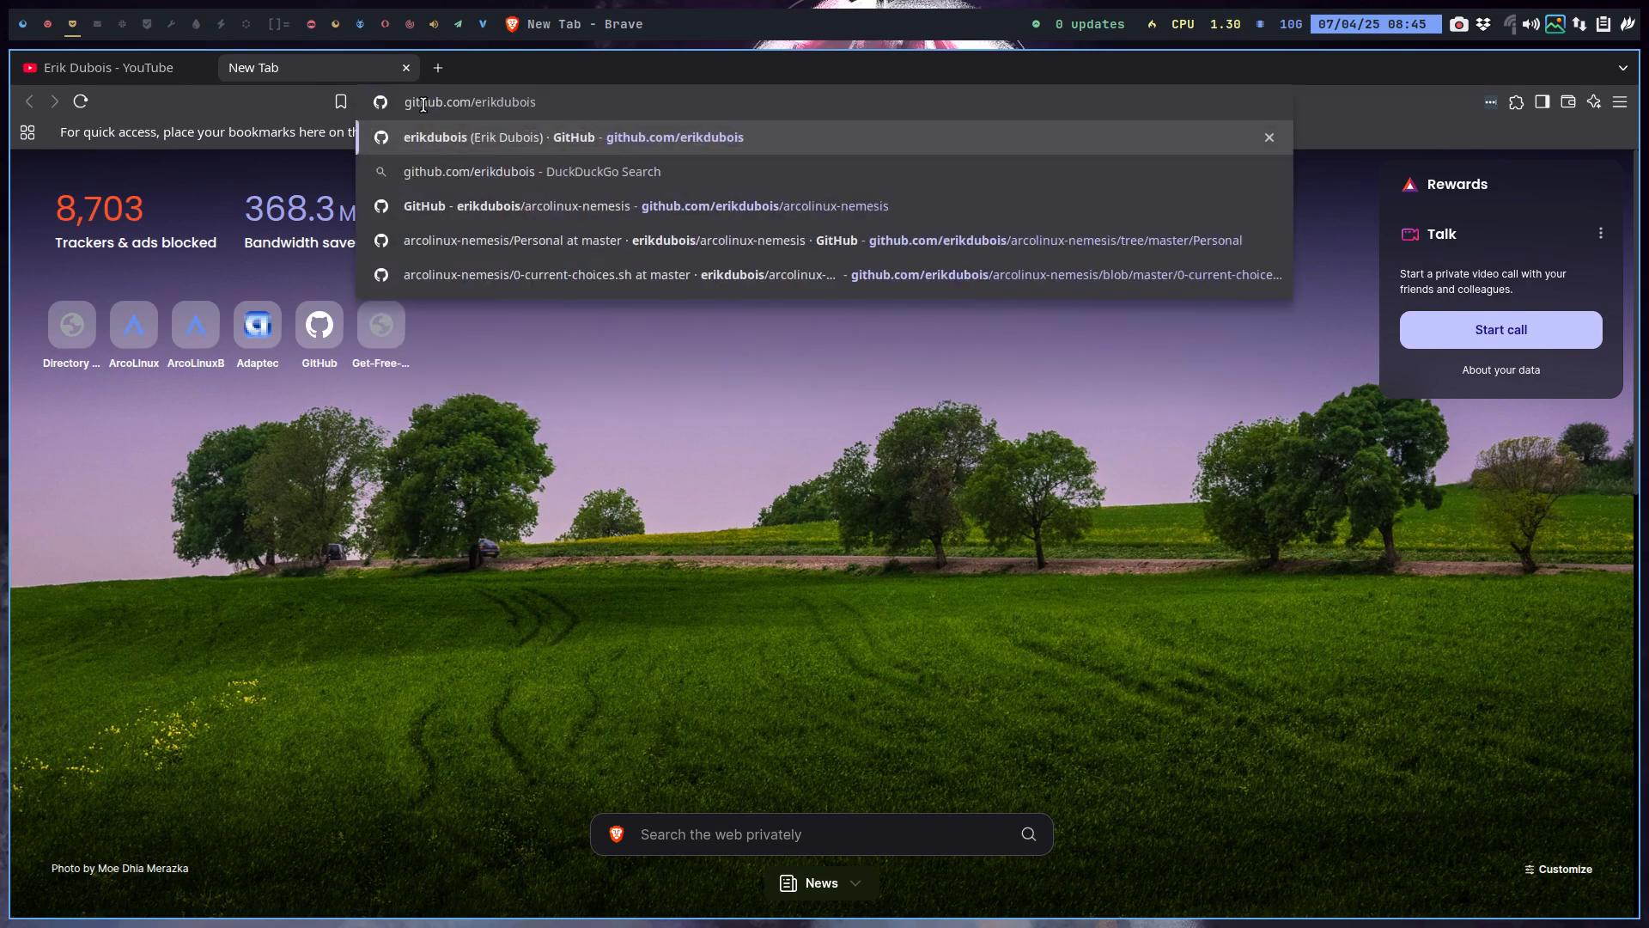
pyautogui.press('Return')
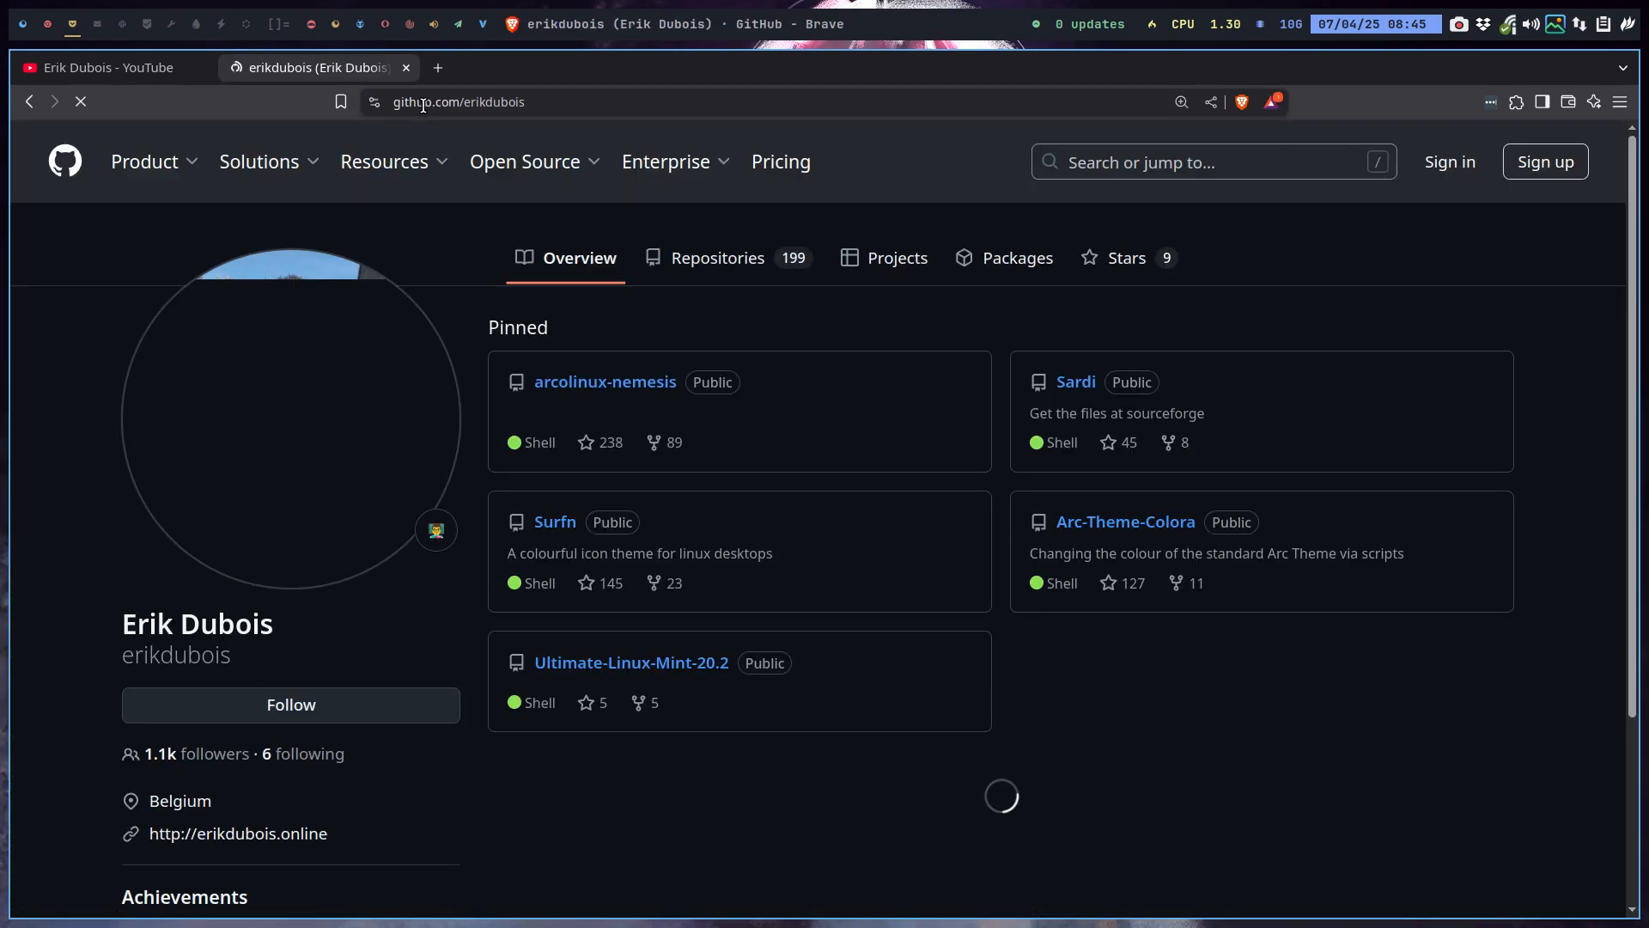
pyautogui.click(585, 381)
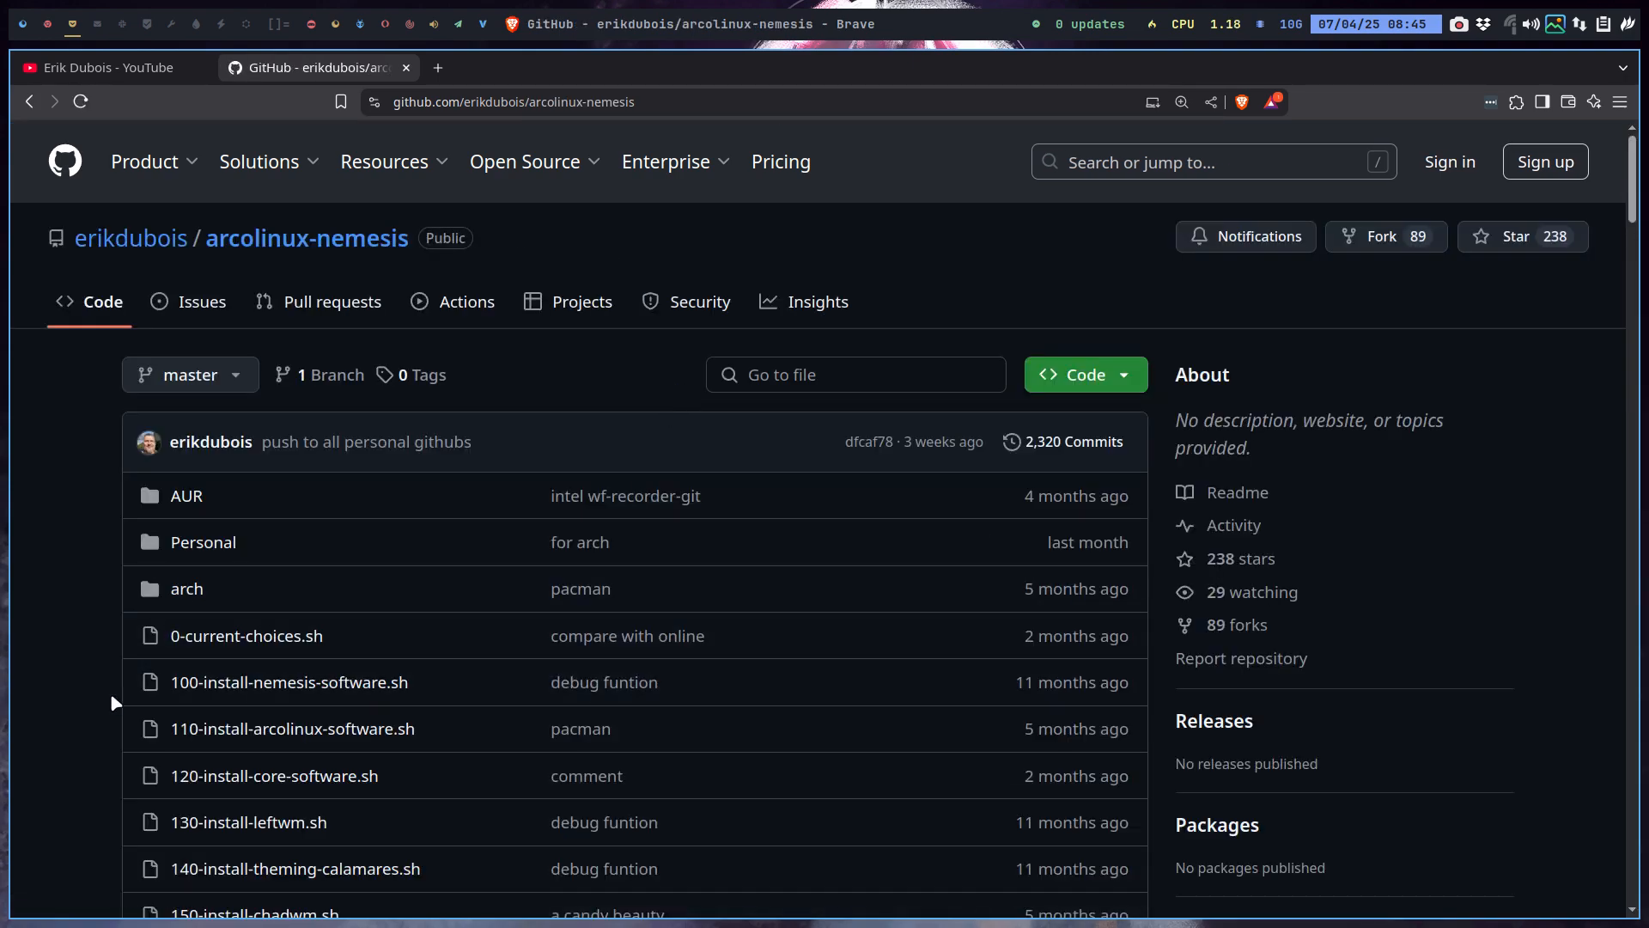
pyautogui.scroll(-10, 110, 693)
pyautogui.scroll(-15, 107, 709)
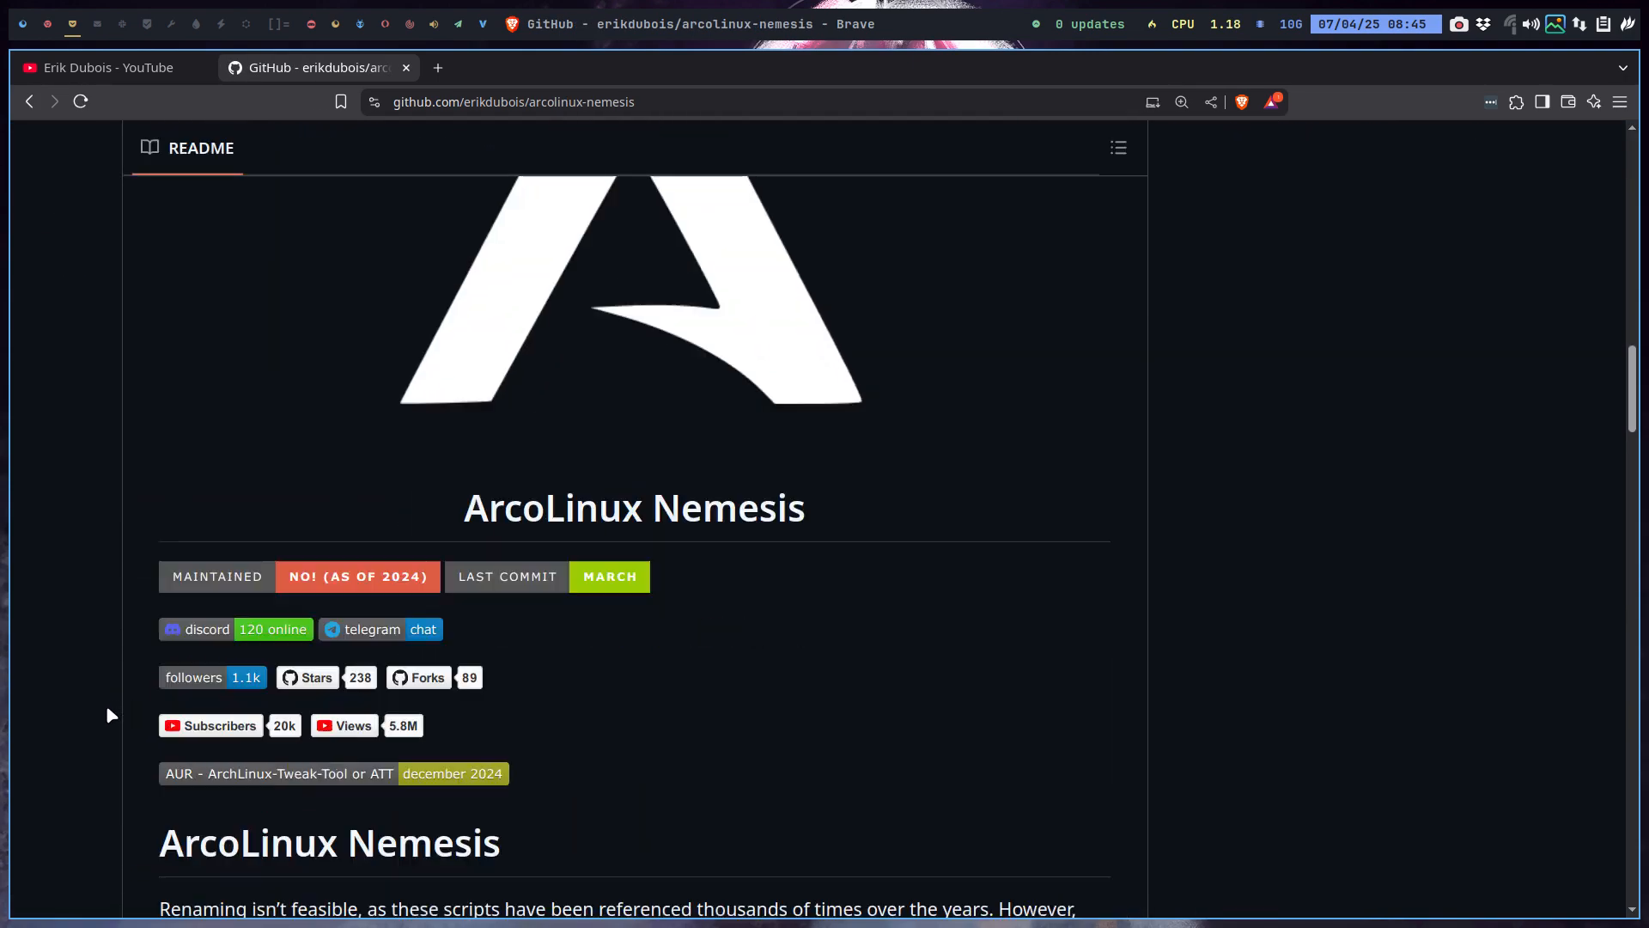
pyautogui.scroll(-10, 108, 715)
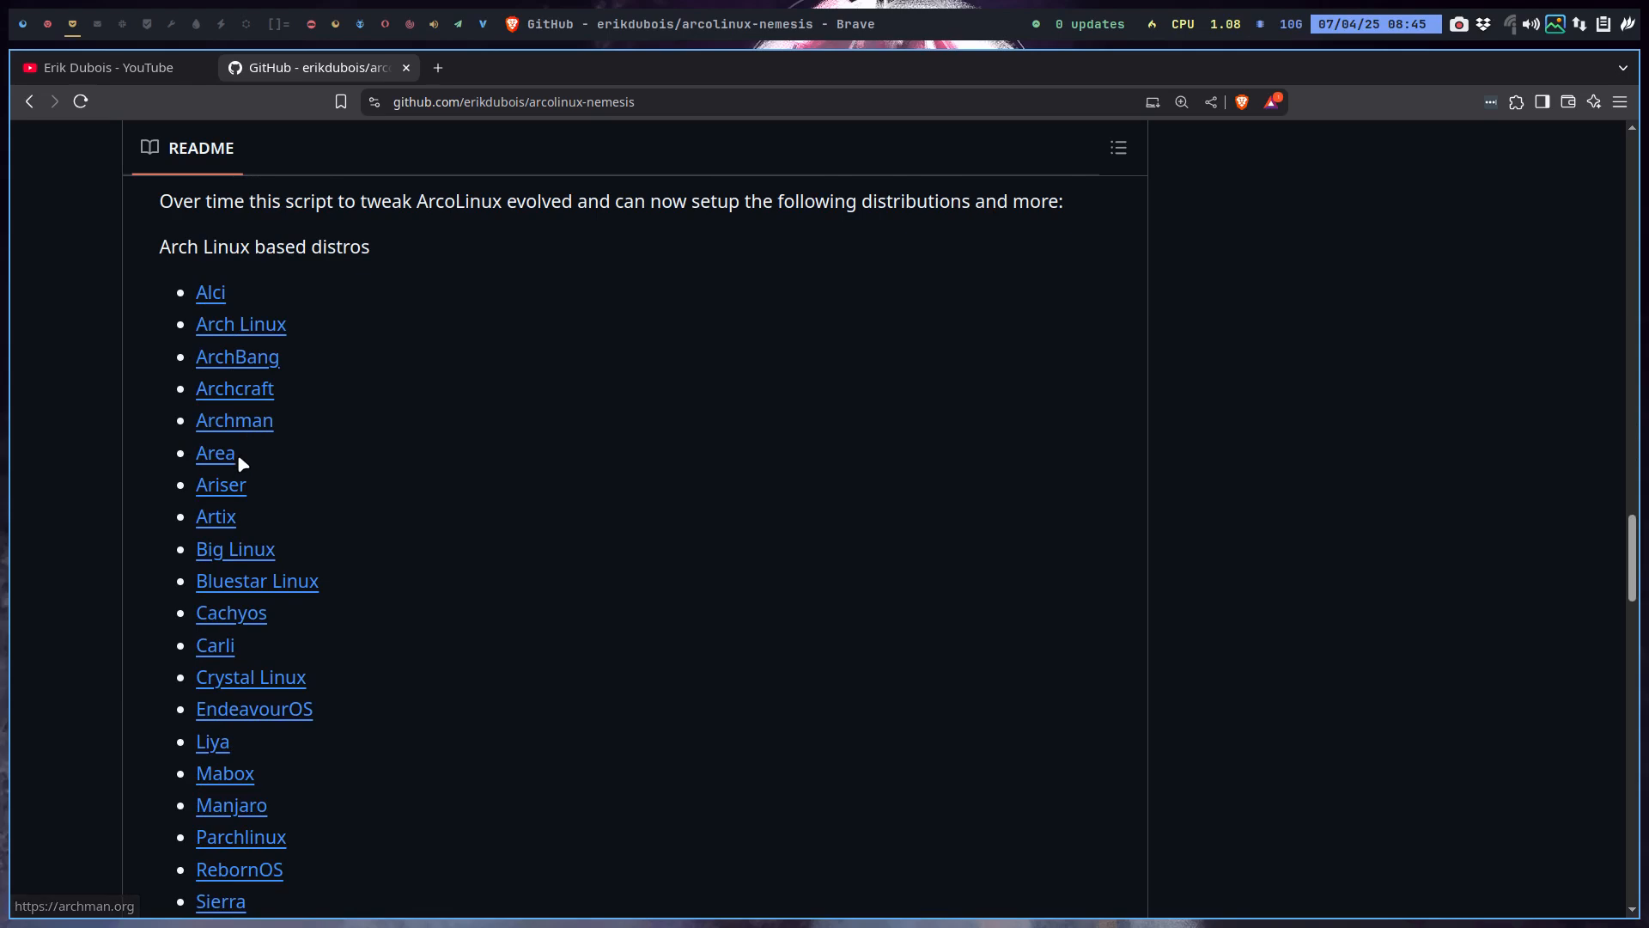
pyautogui.scroll(-4, 270, 650)
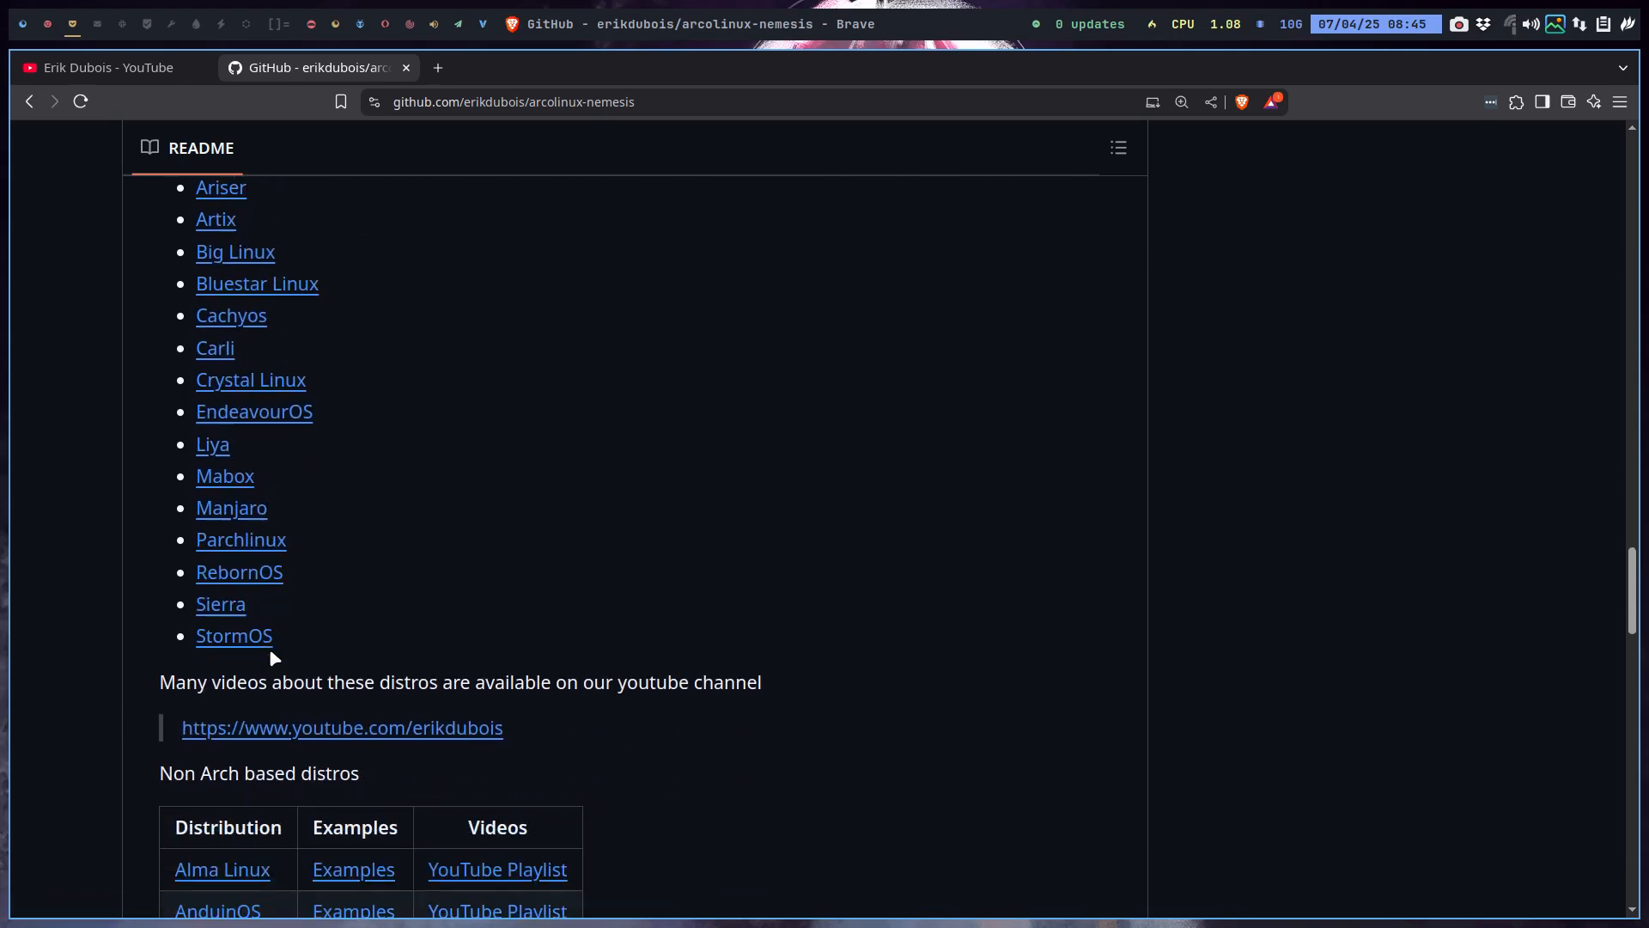
pyautogui.scroll(-2, 269, 650)
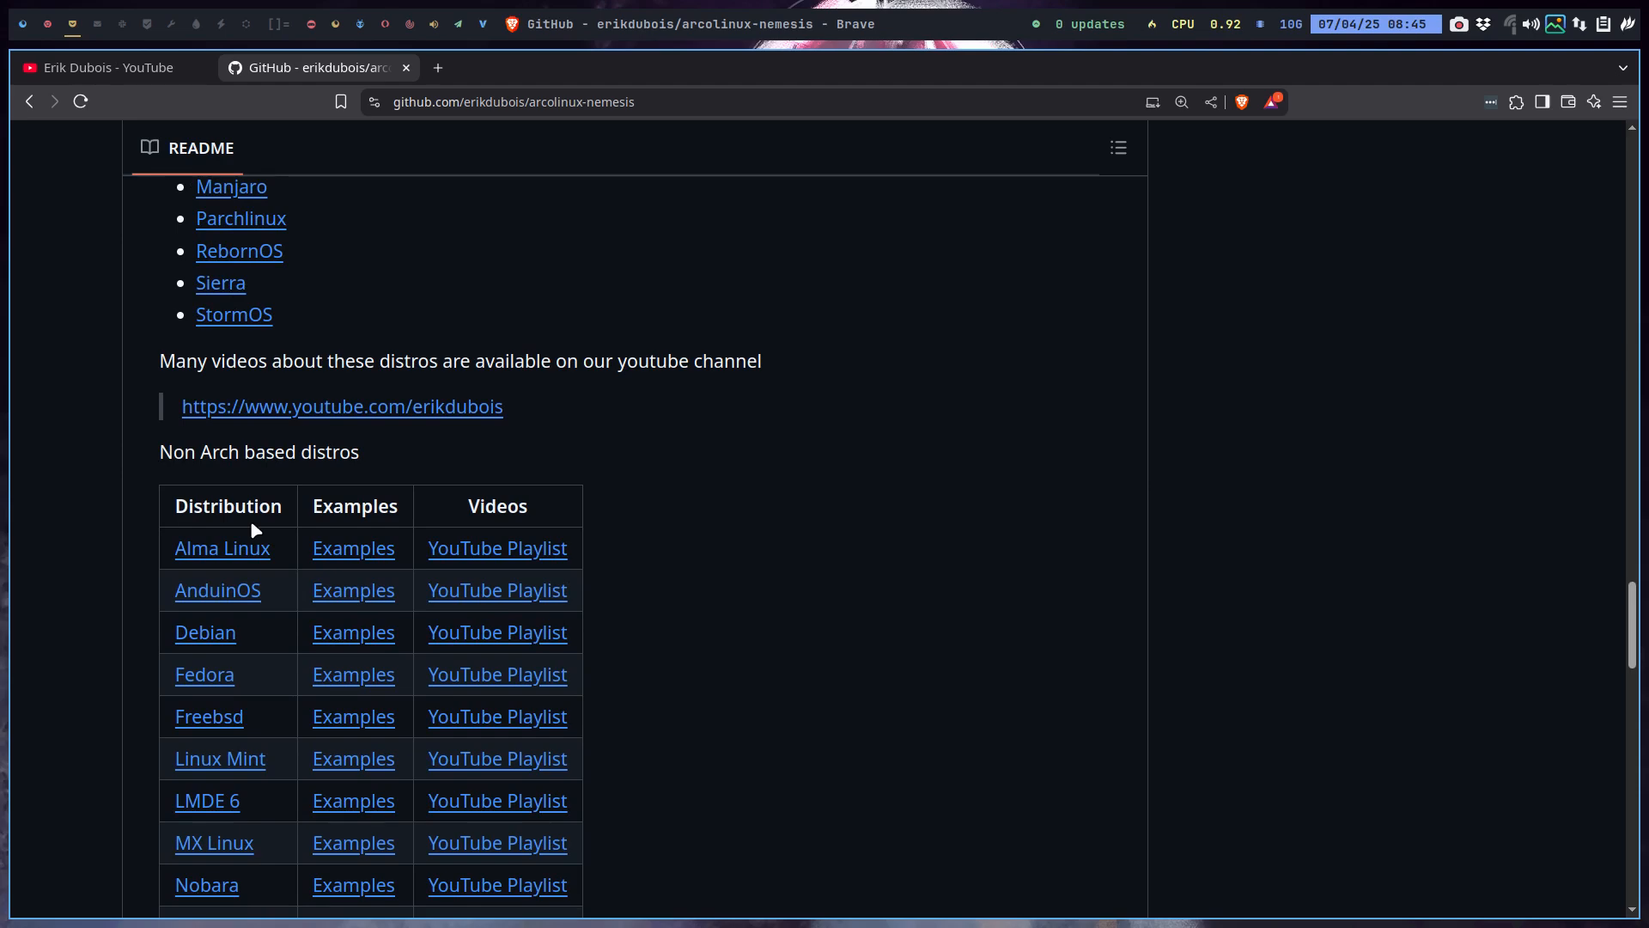
pyautogui.scroll(-2, 255, 527)
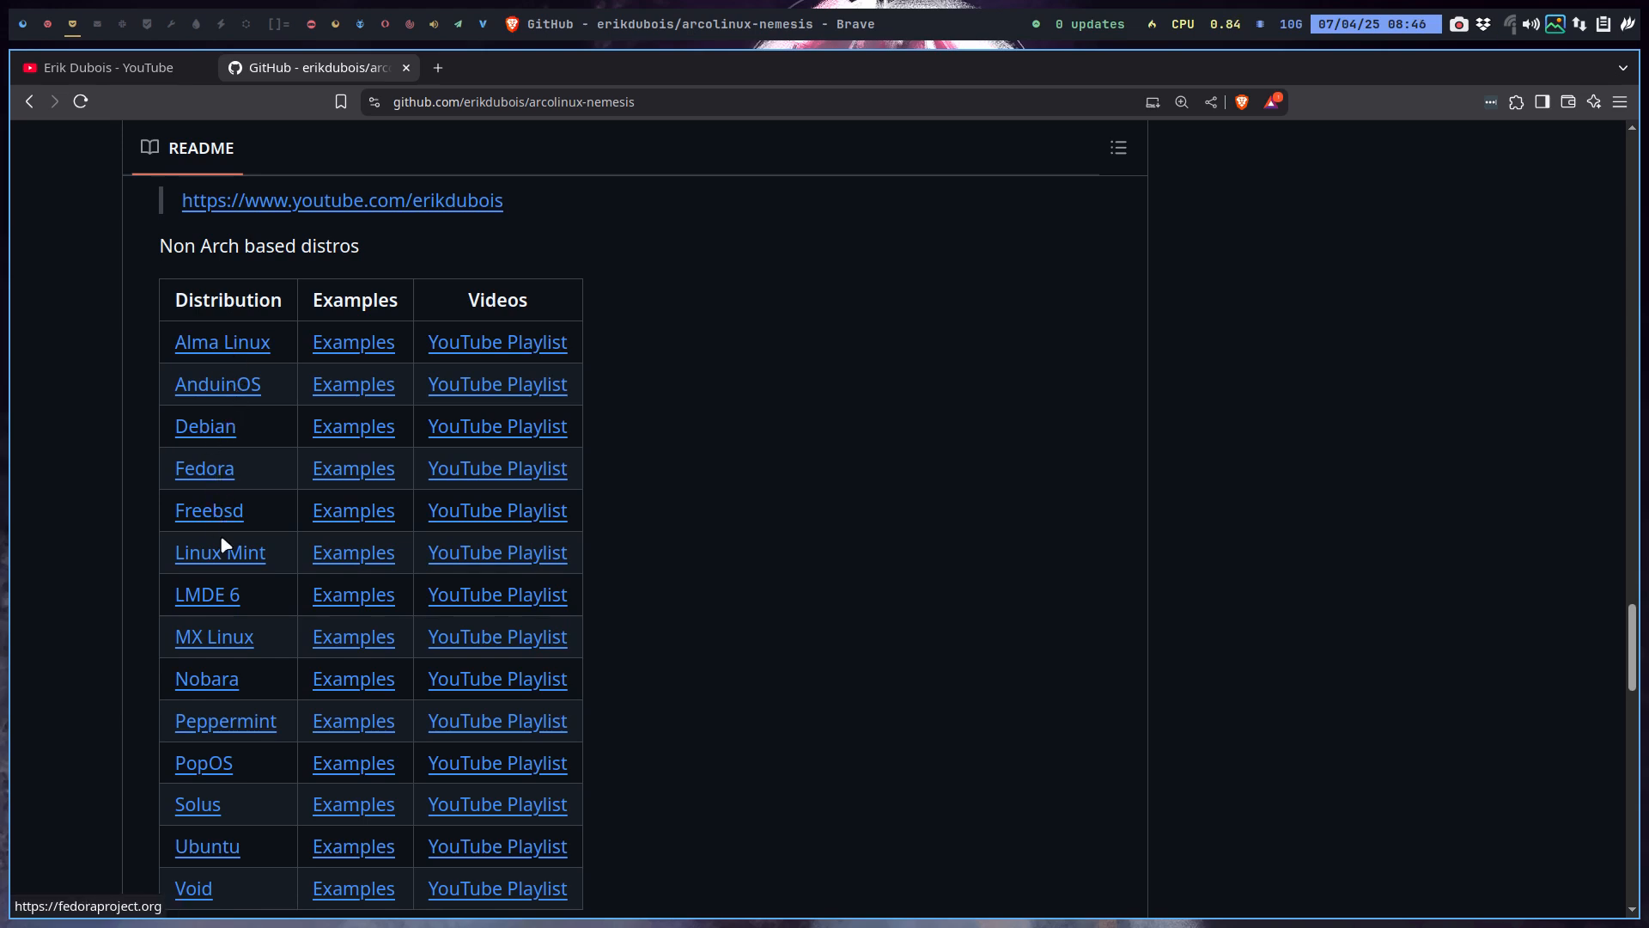
pyautogui.scroll(-2, 234, 776)
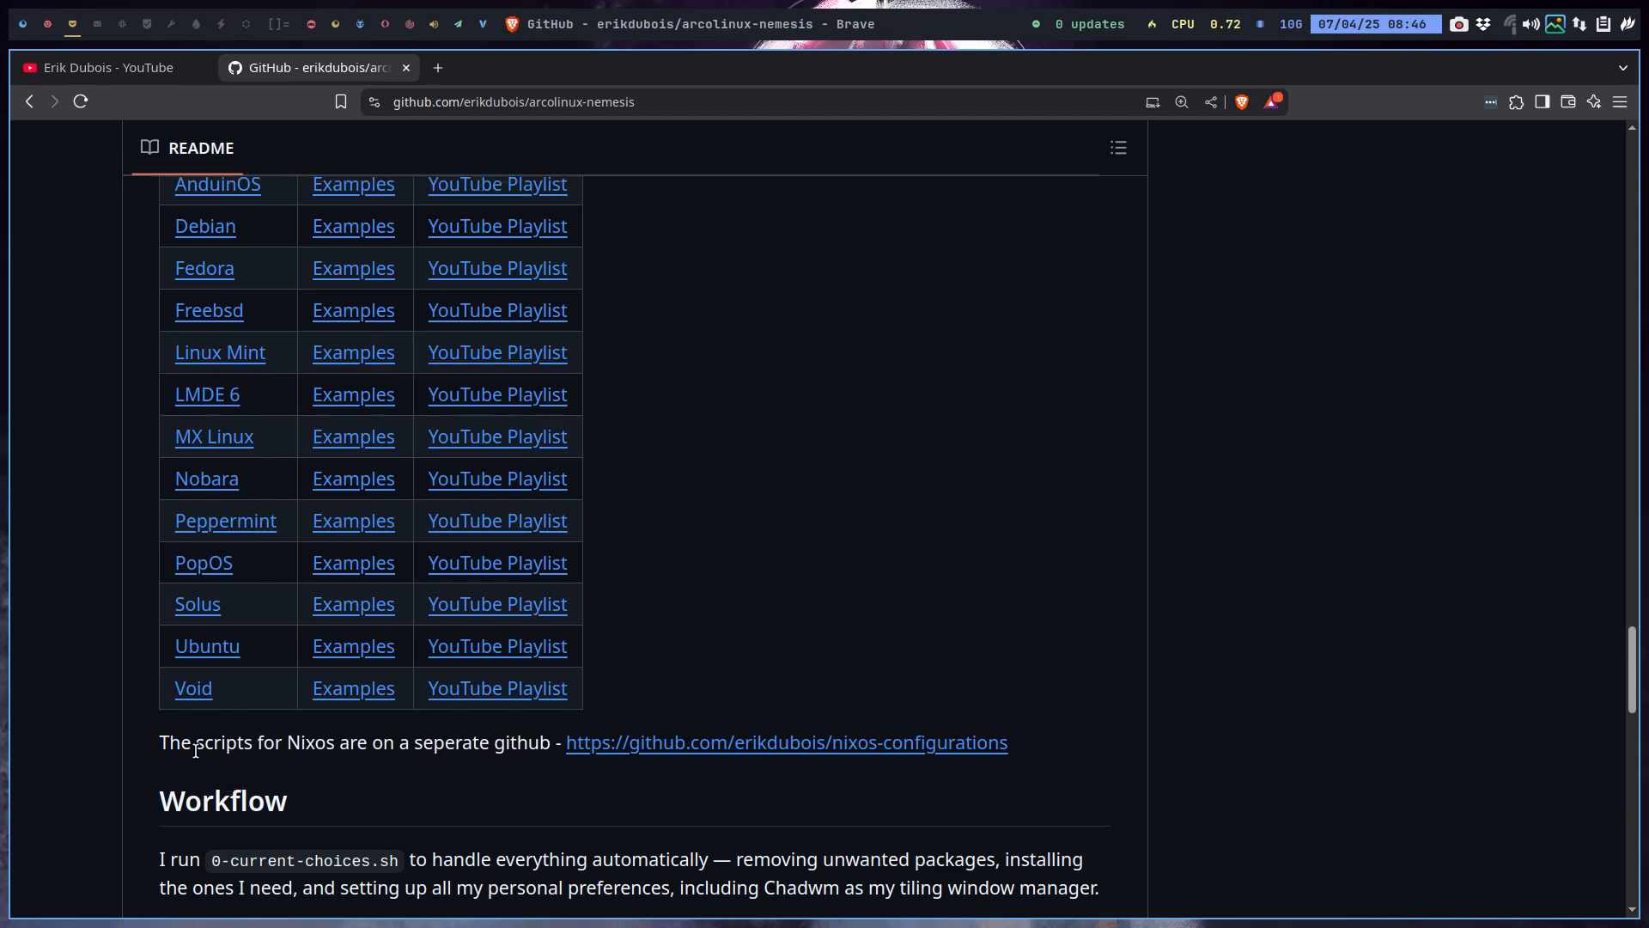
pyautogui.scroll(3, 199, 764)
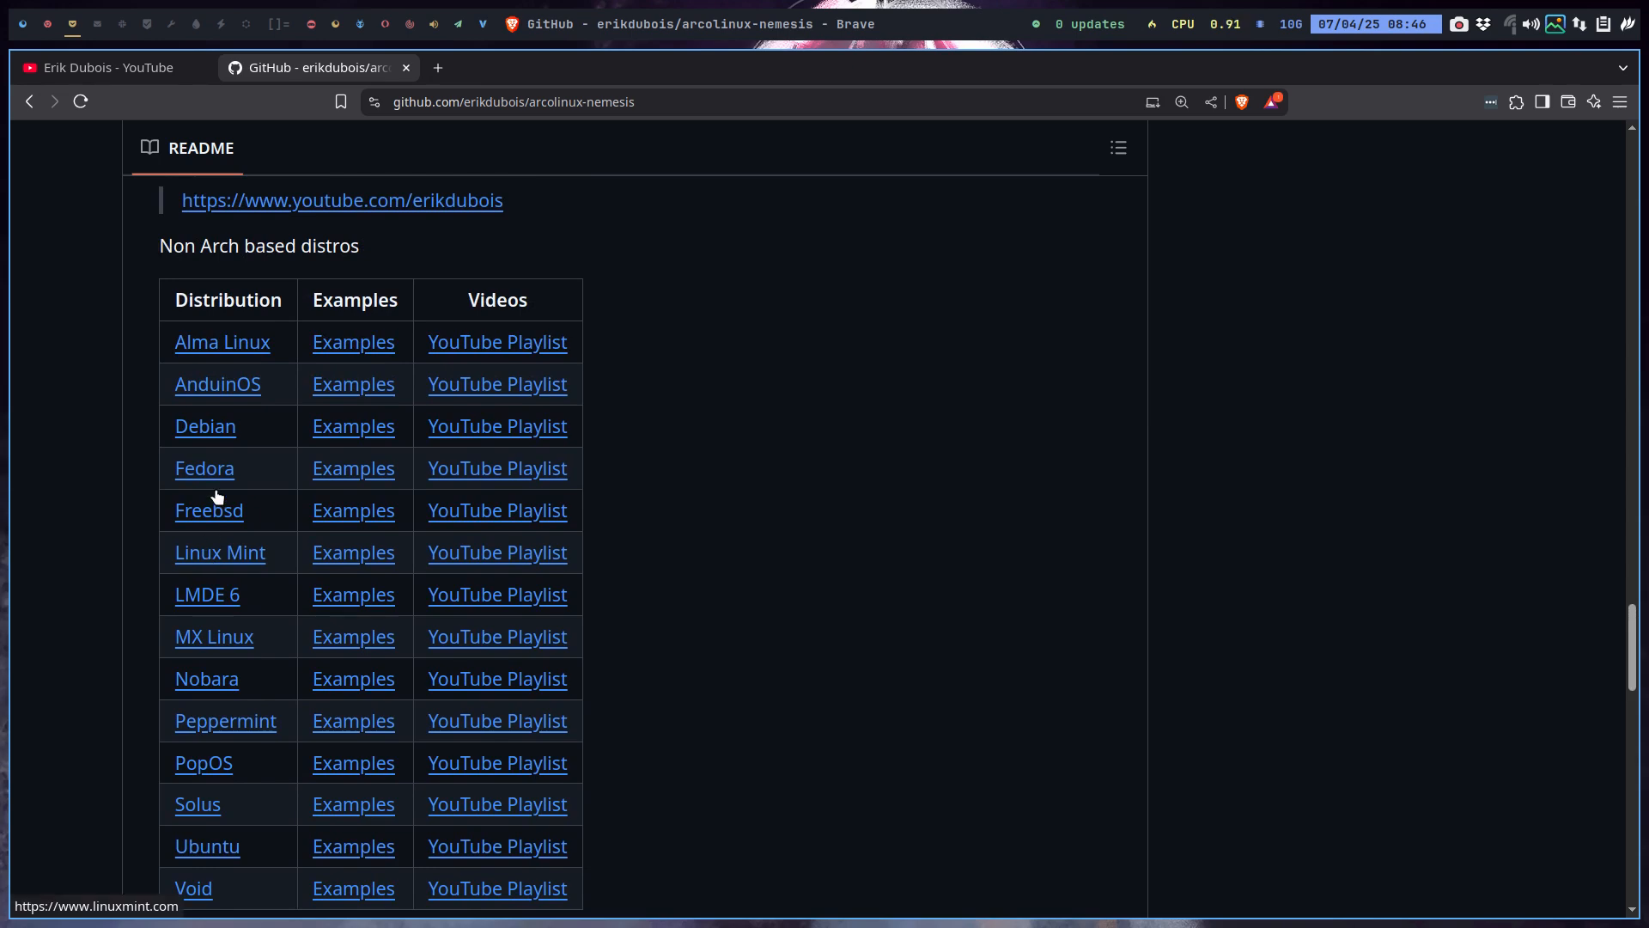
pyautogui.scroll(1, 230, 350)
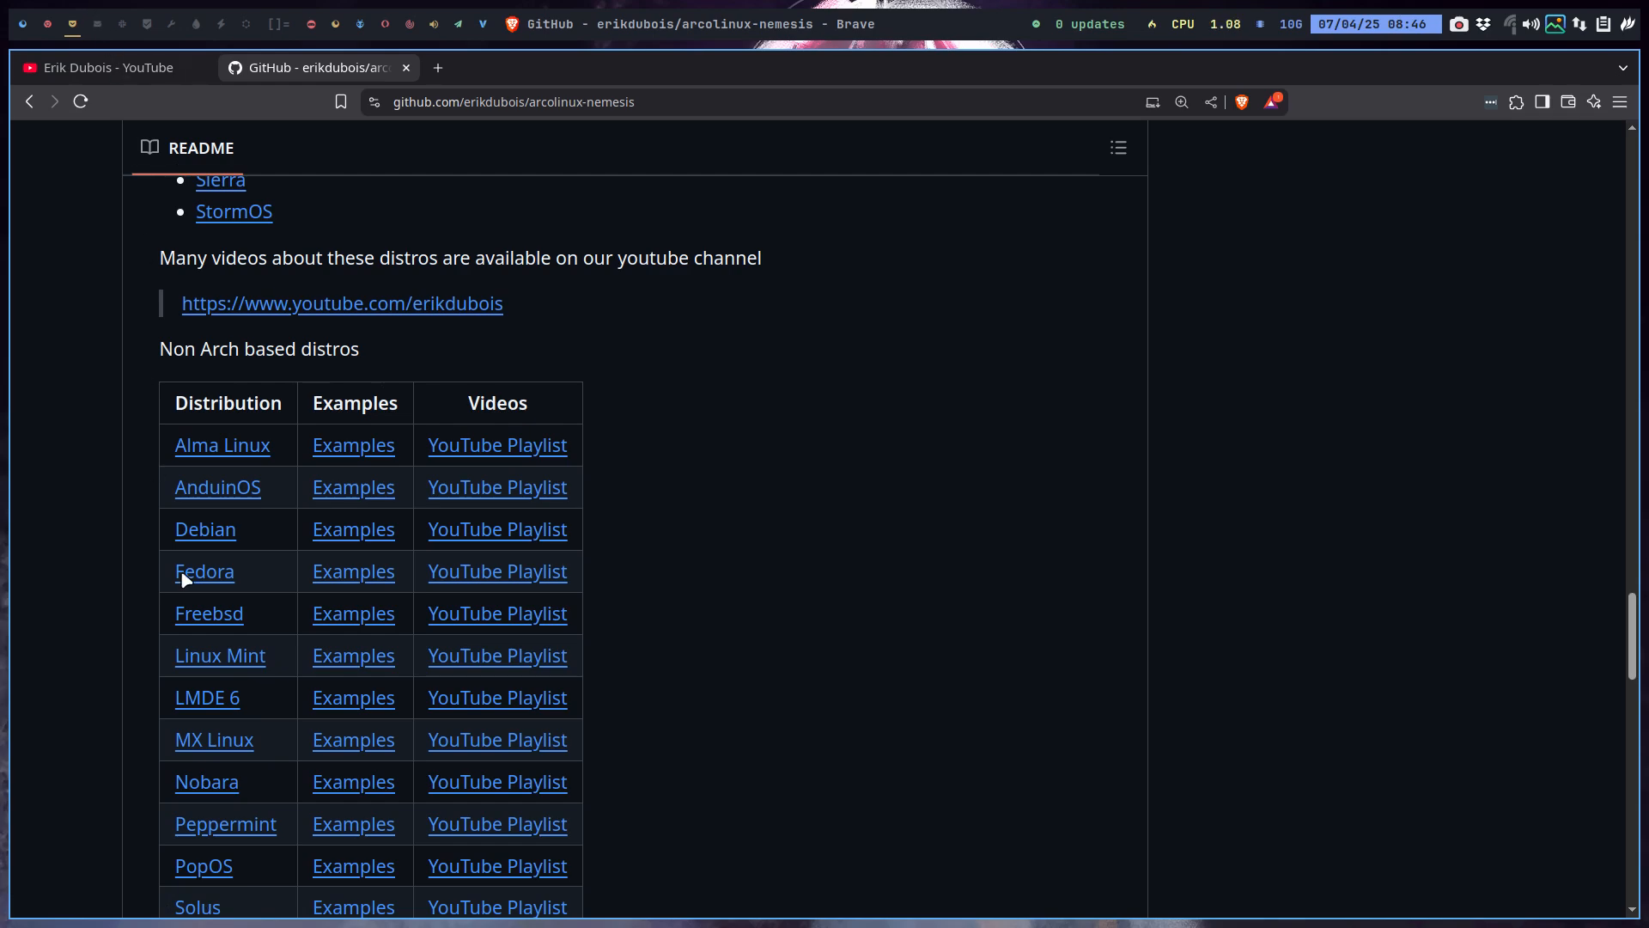
pyautogui.scroll(-3, 189, 593)
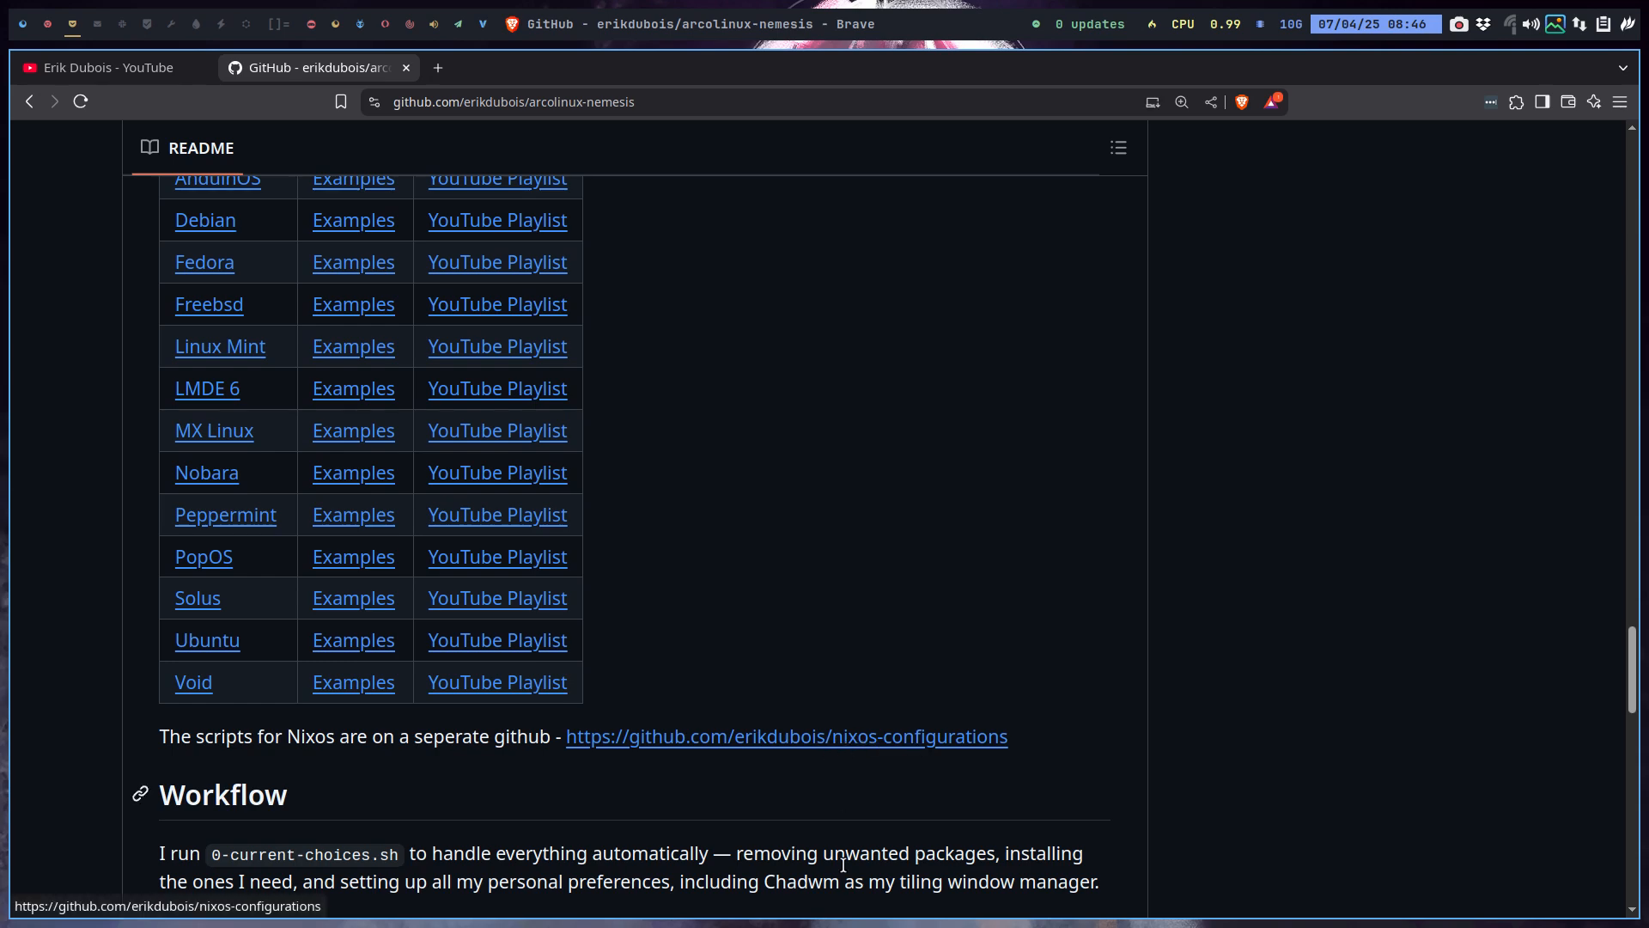
pyautogui.scroll(-8, 843, 865)
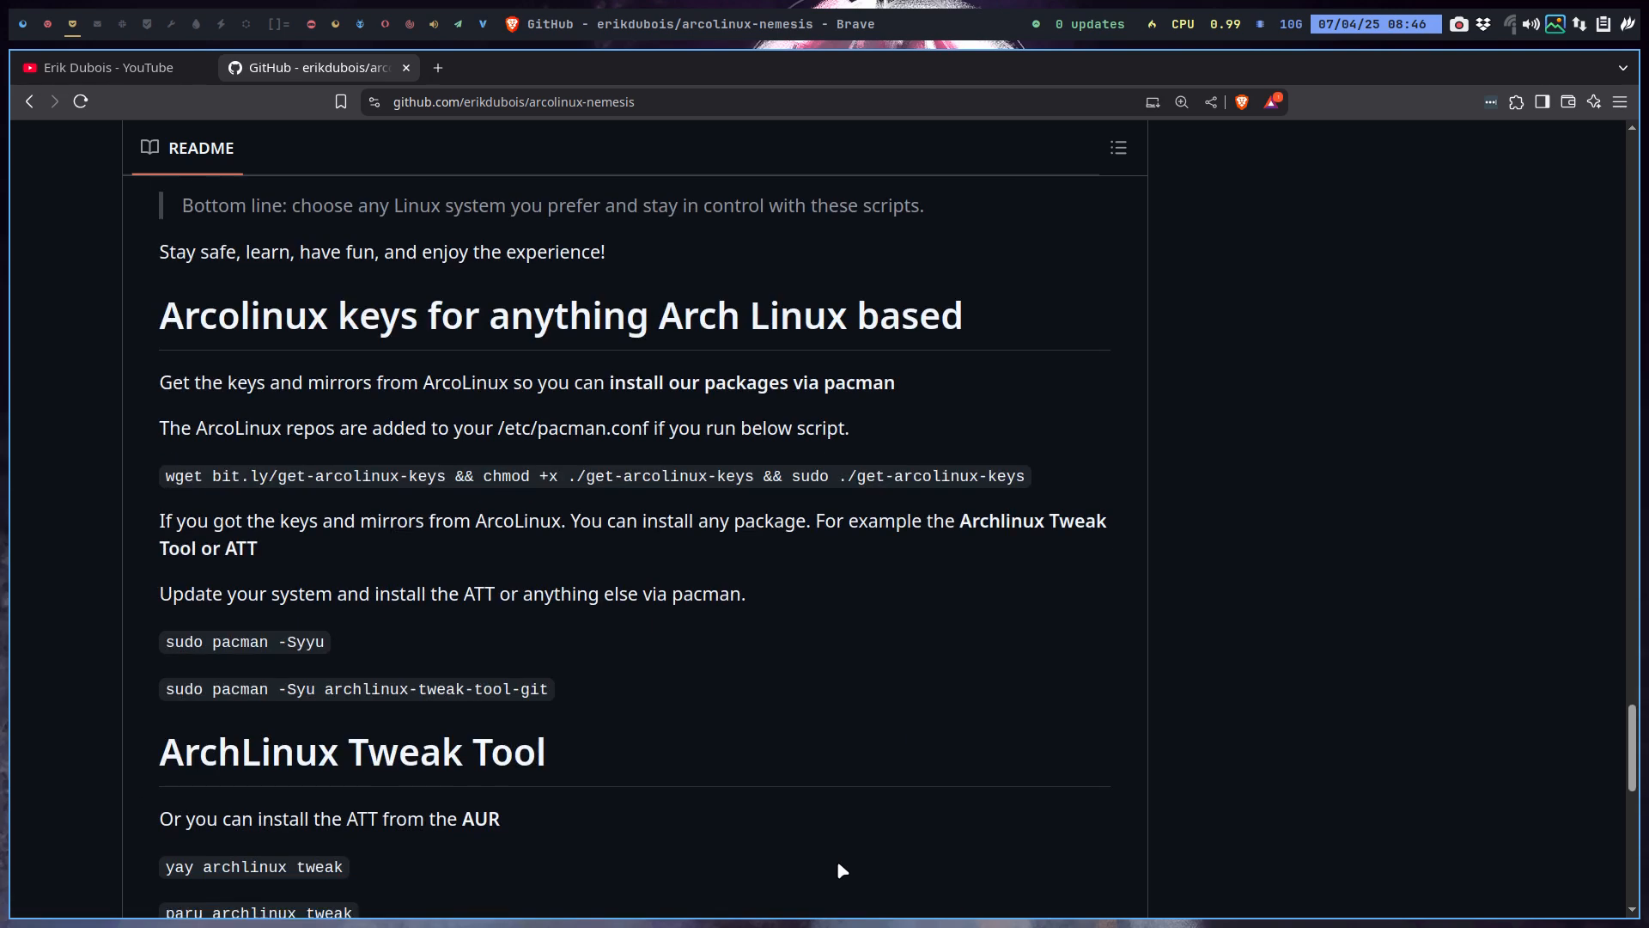
pyautogui.scroll(7, 642, 663)
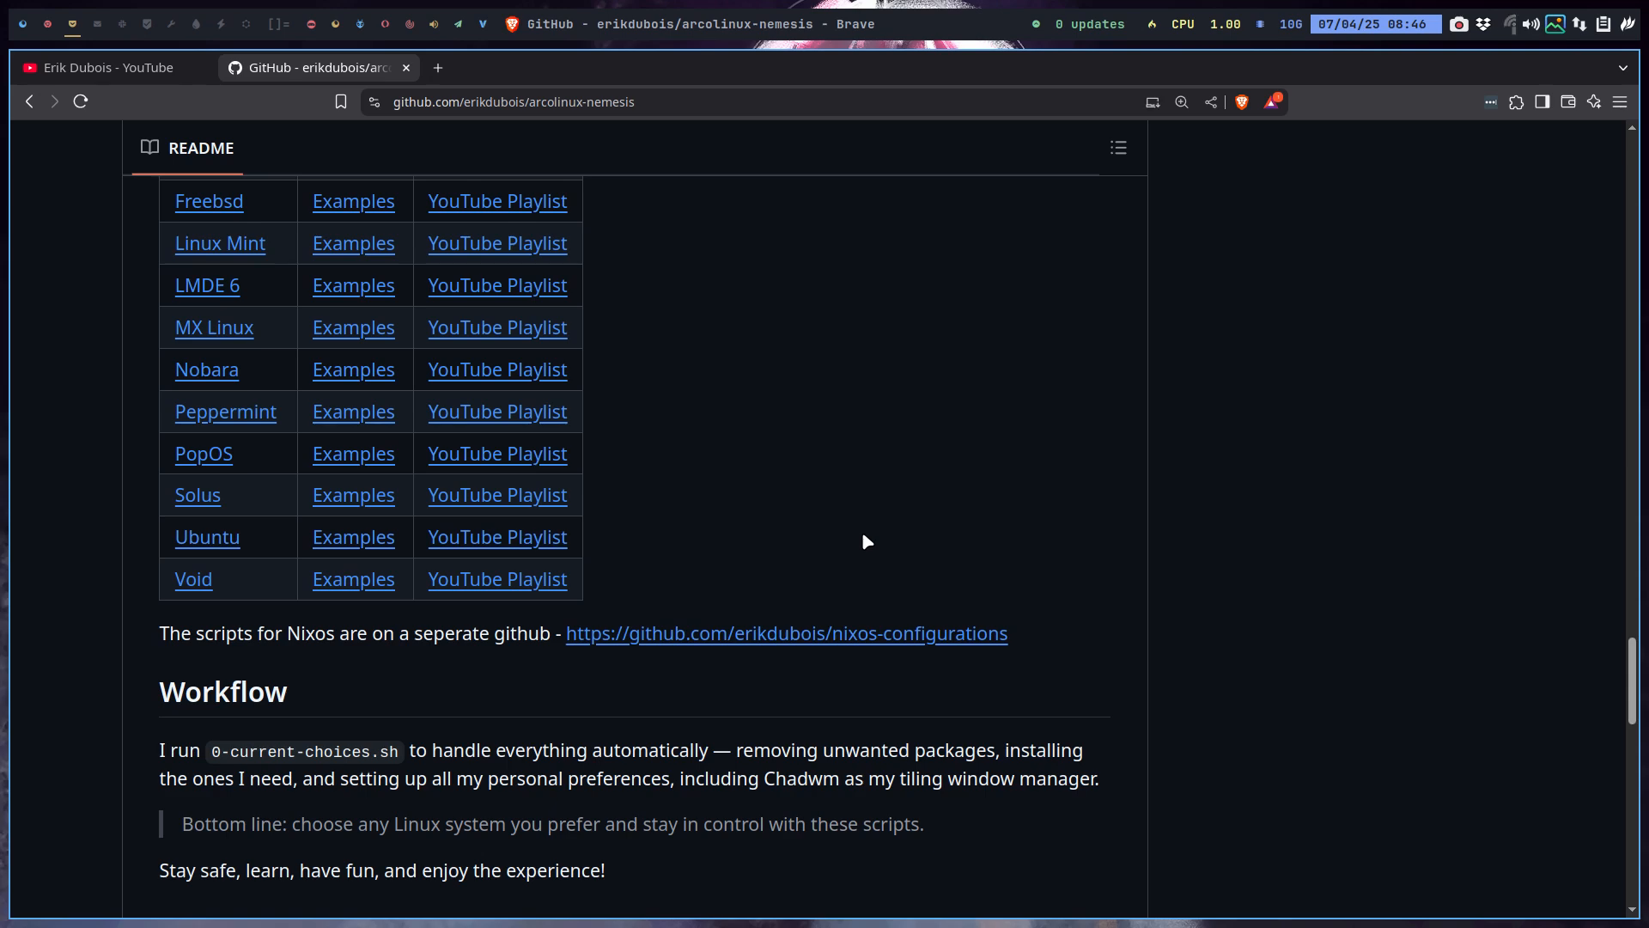
pyautogui.scroll(7, 858, 531)
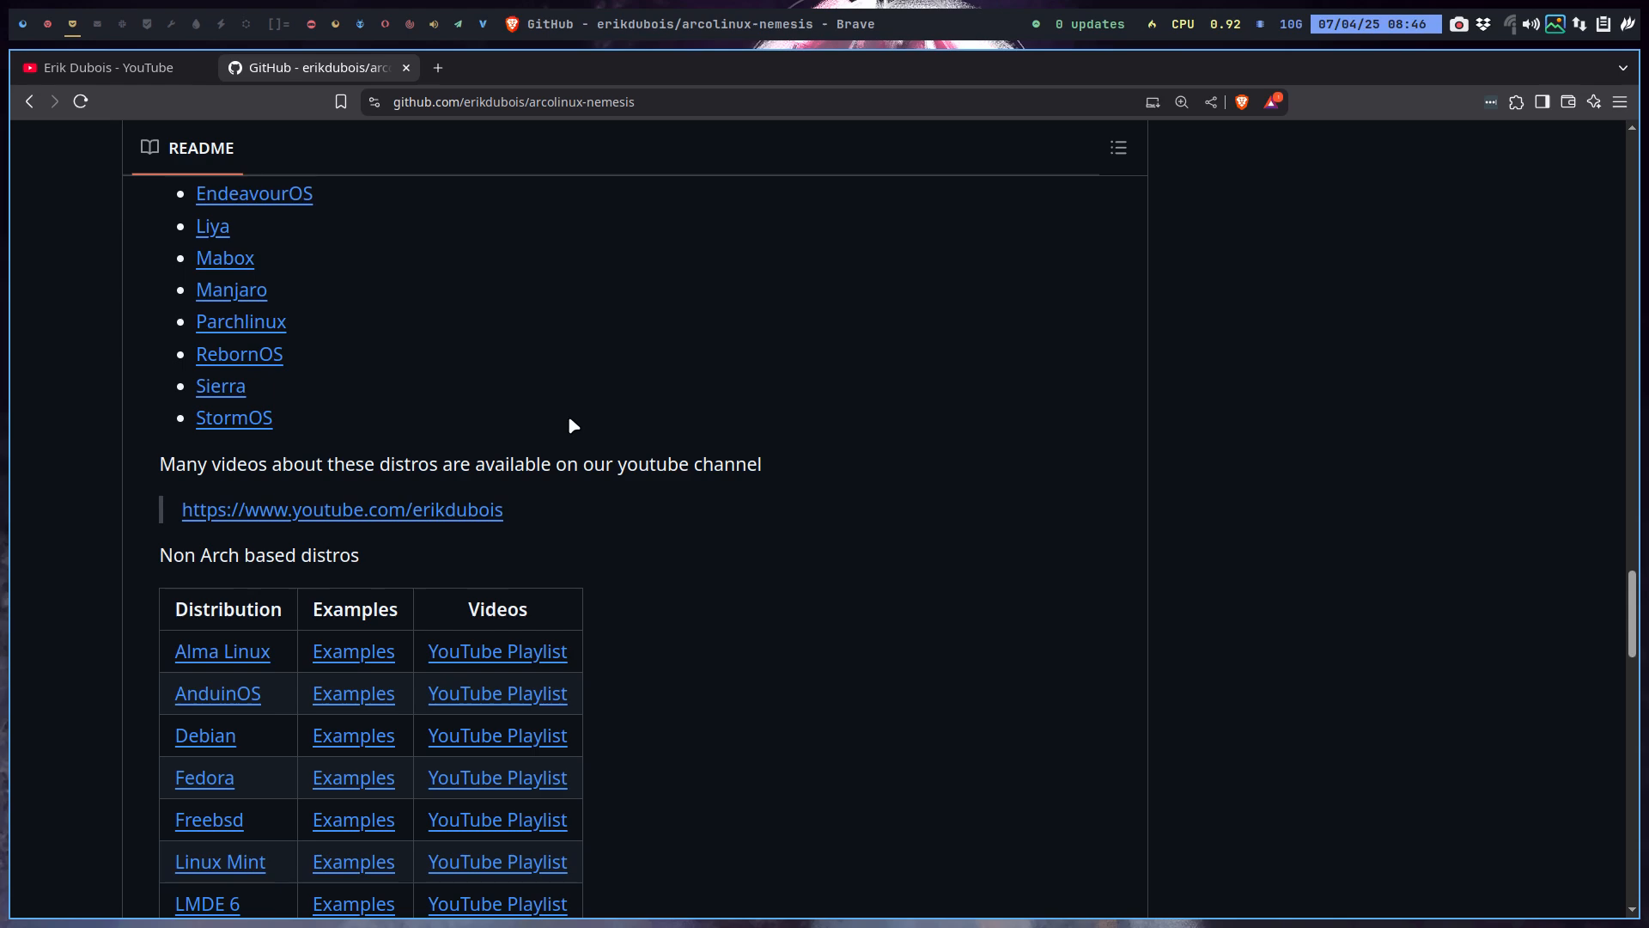
pyautogui.scroll(-3, 571, 426)
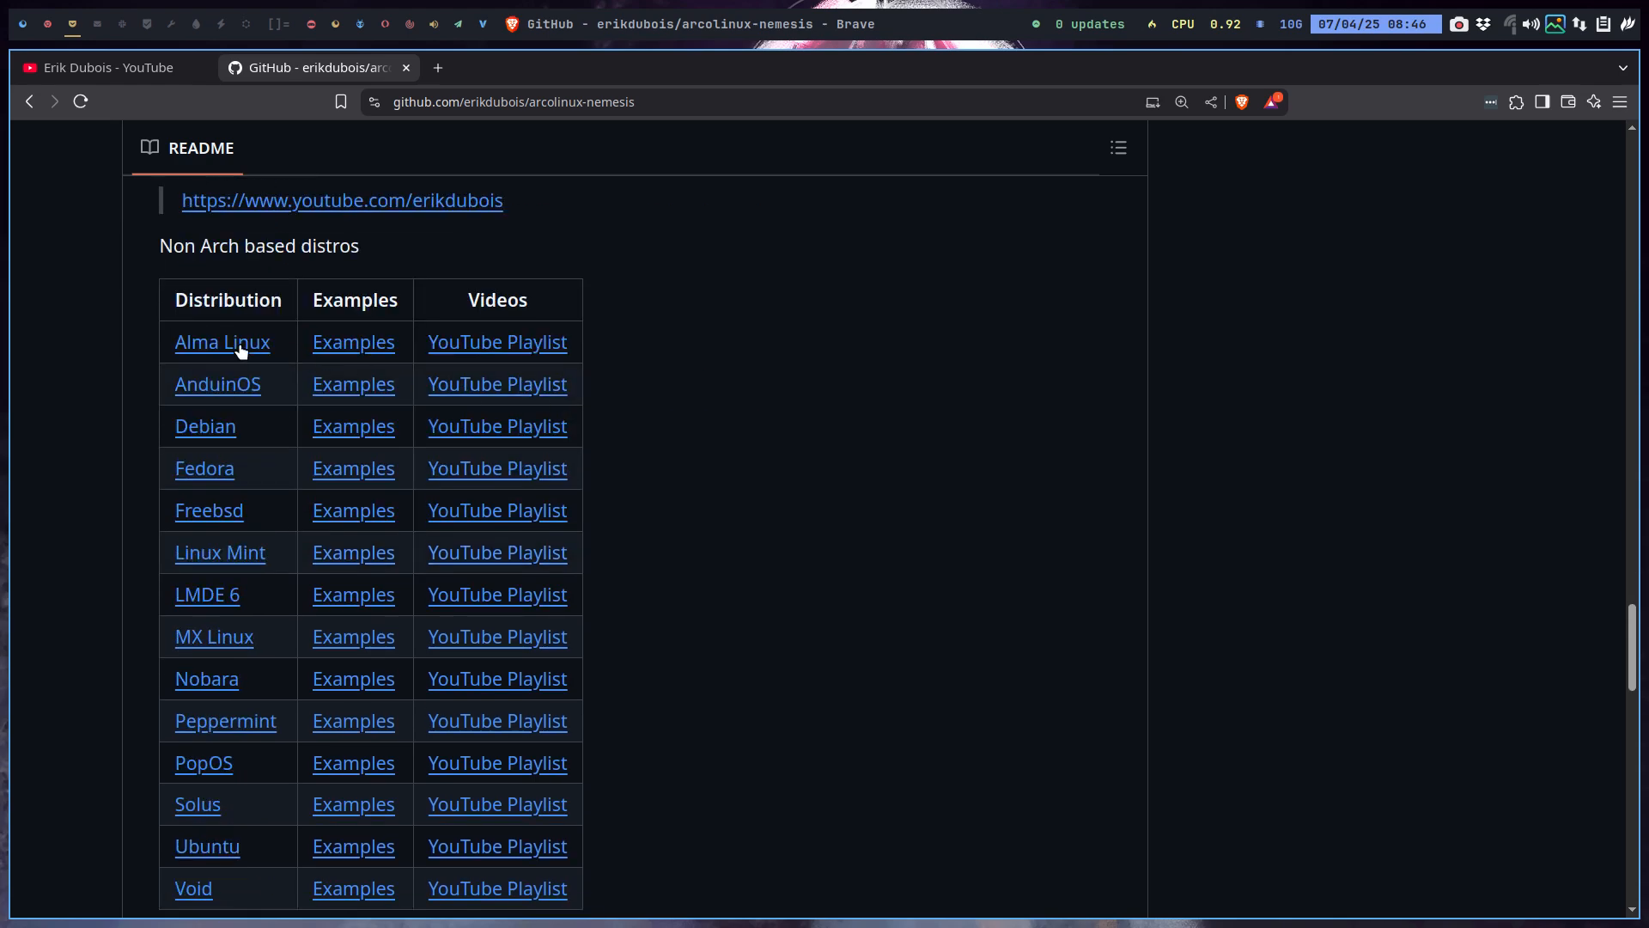
pyautogui.scroll(-2, 207, 863)
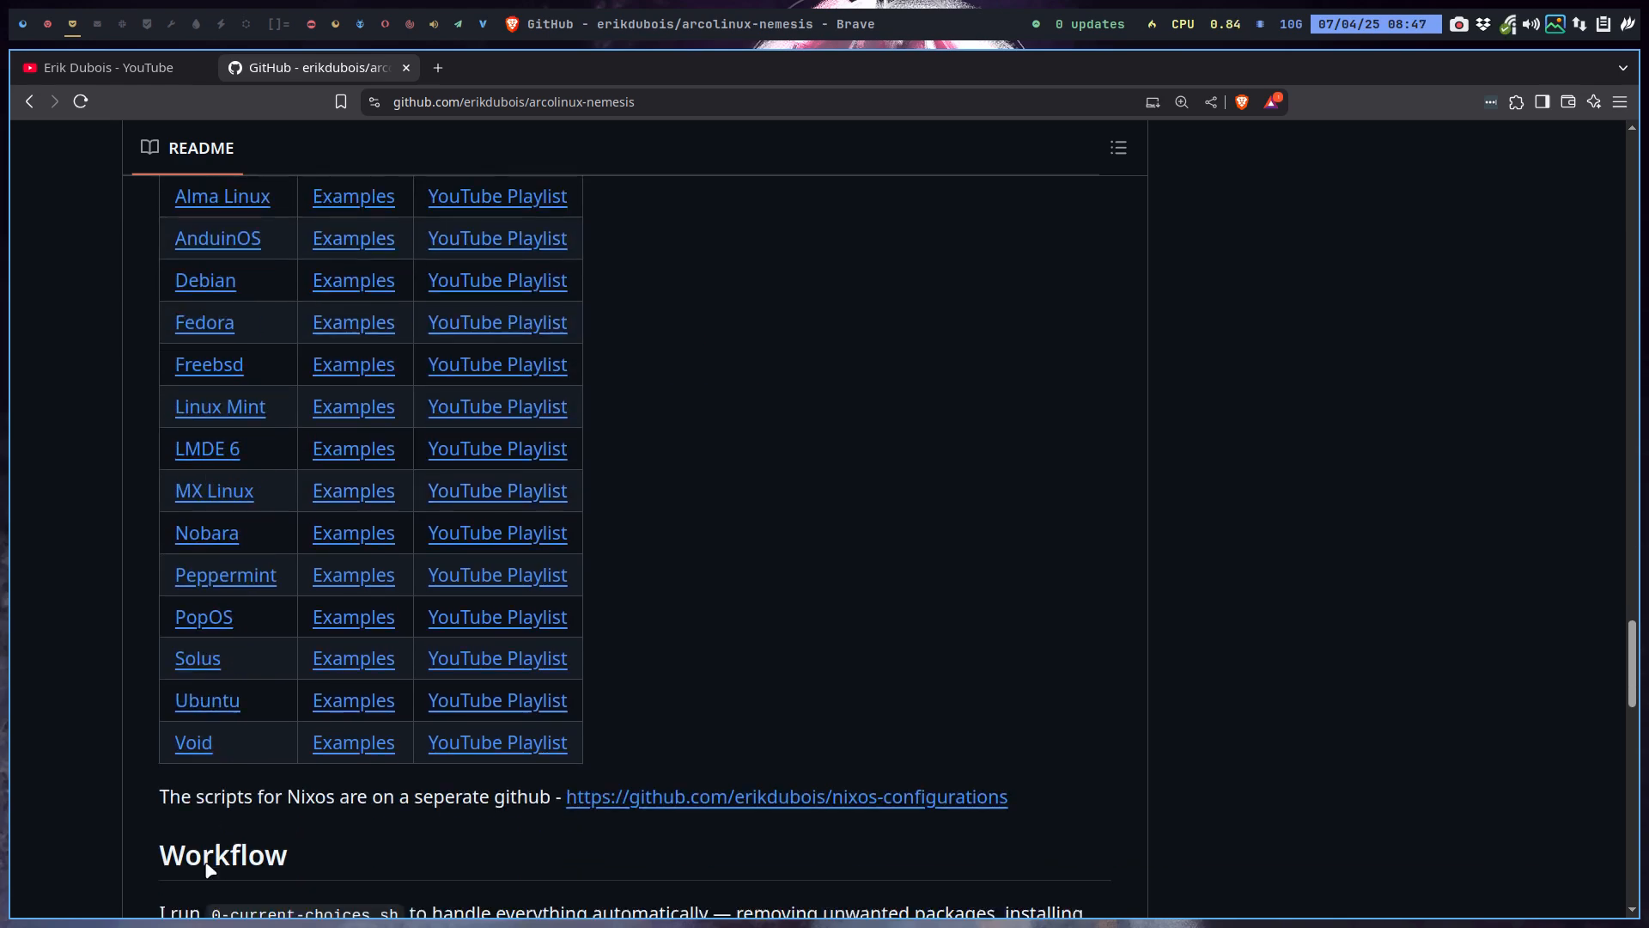
pyautogui.scroll(-1, 207, 867)
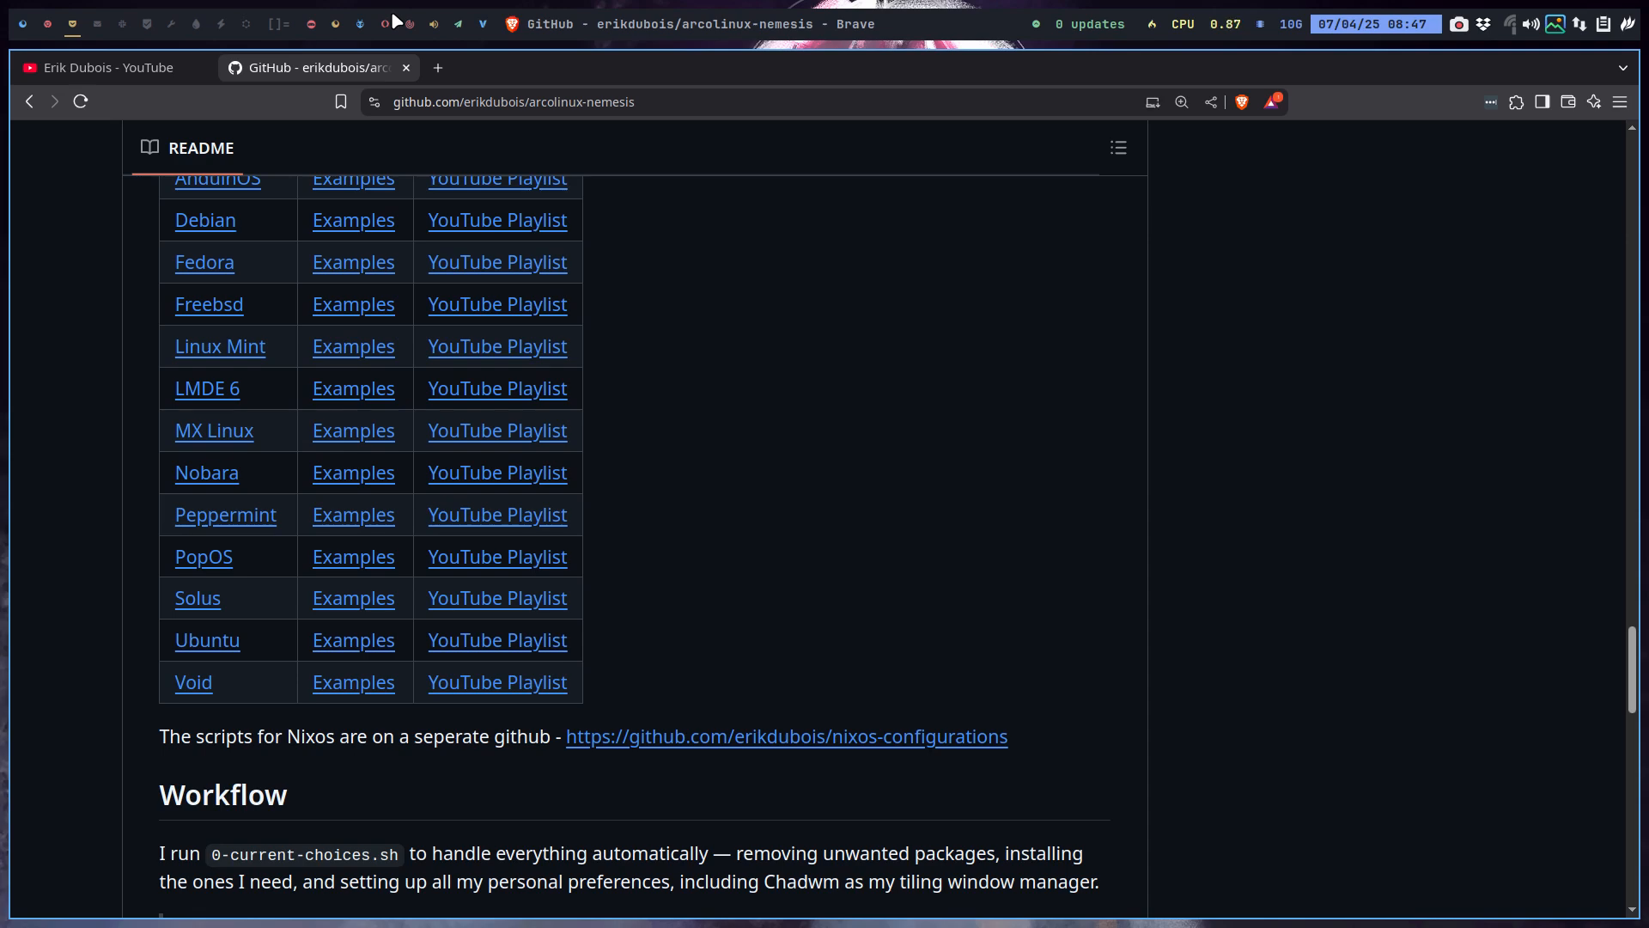
# Switch to the Arch VM's workspace and make the VM full-screen.
pyautogui.click(19, 26)
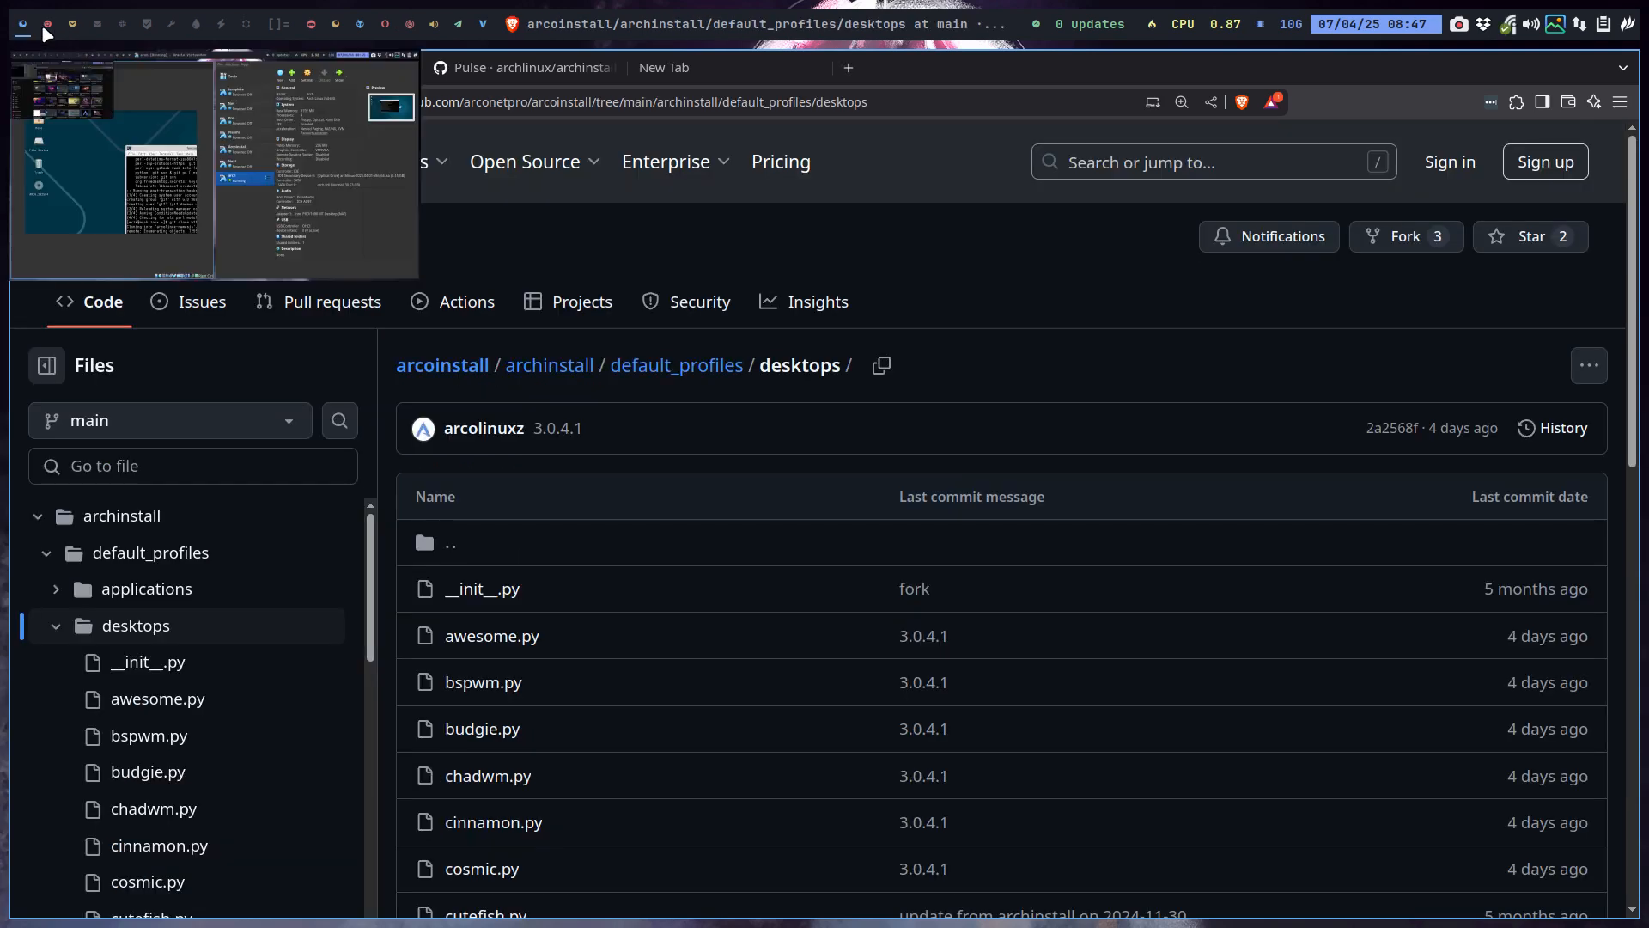
pyautogui.click(48, 26)
pyautogui.press('Control_R+f')
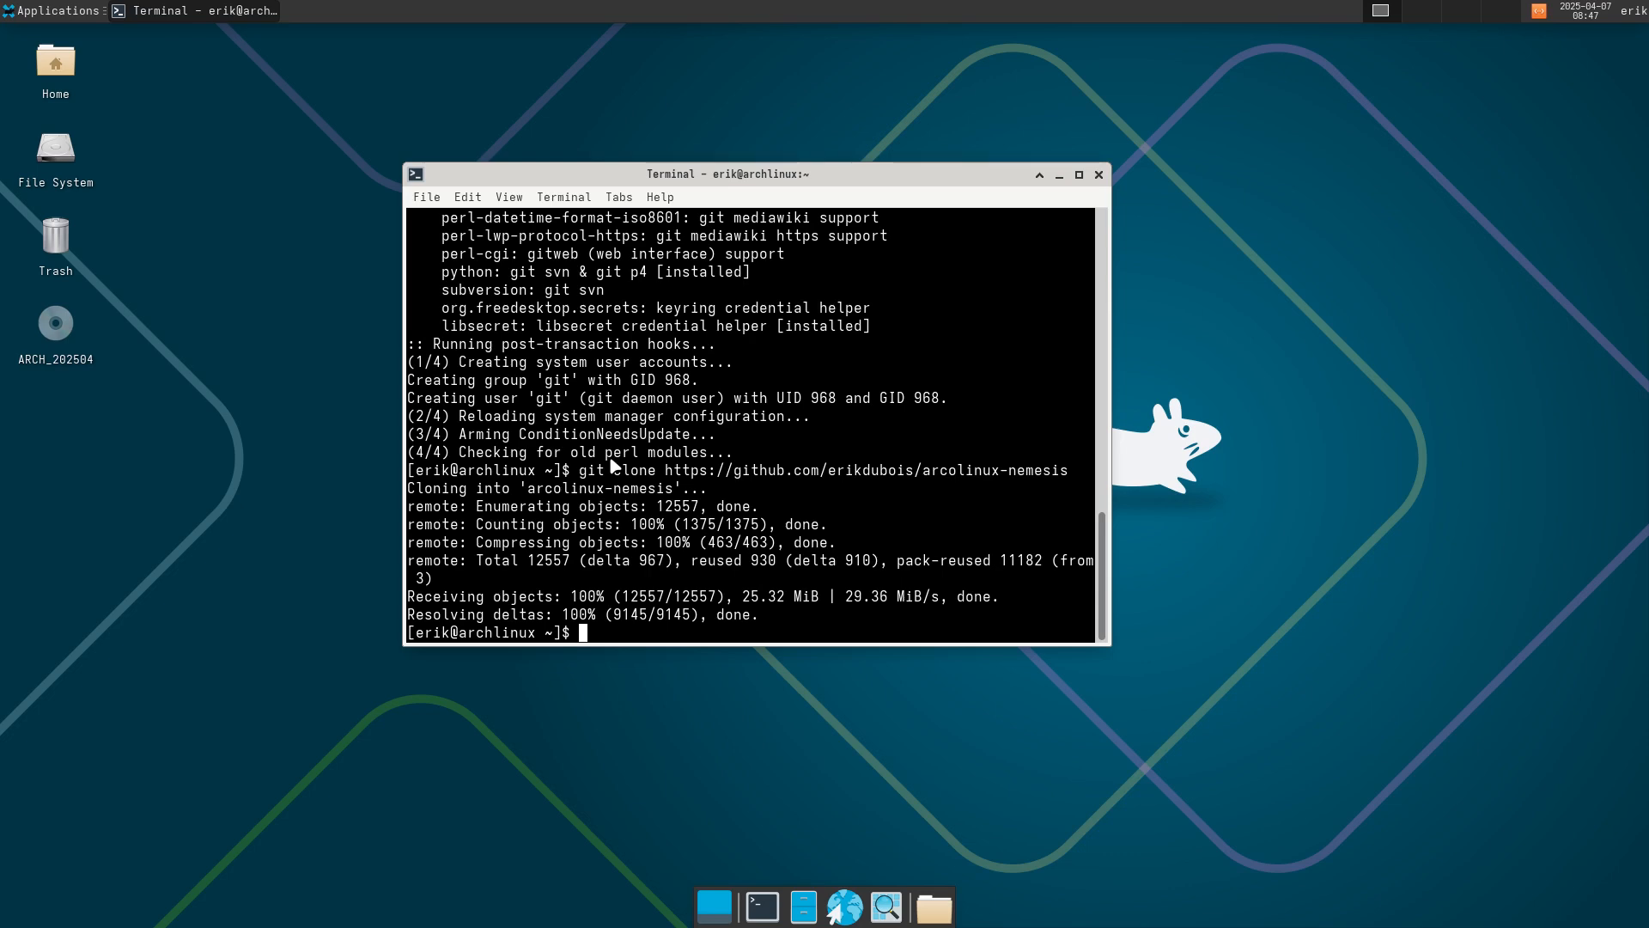
# Change into the arcolinux-nemesis folder and run ./0-current-choices.sh.
pyautogui.write('ls')
pyautogui.press('Return')
pyautogui.write('cd ar')
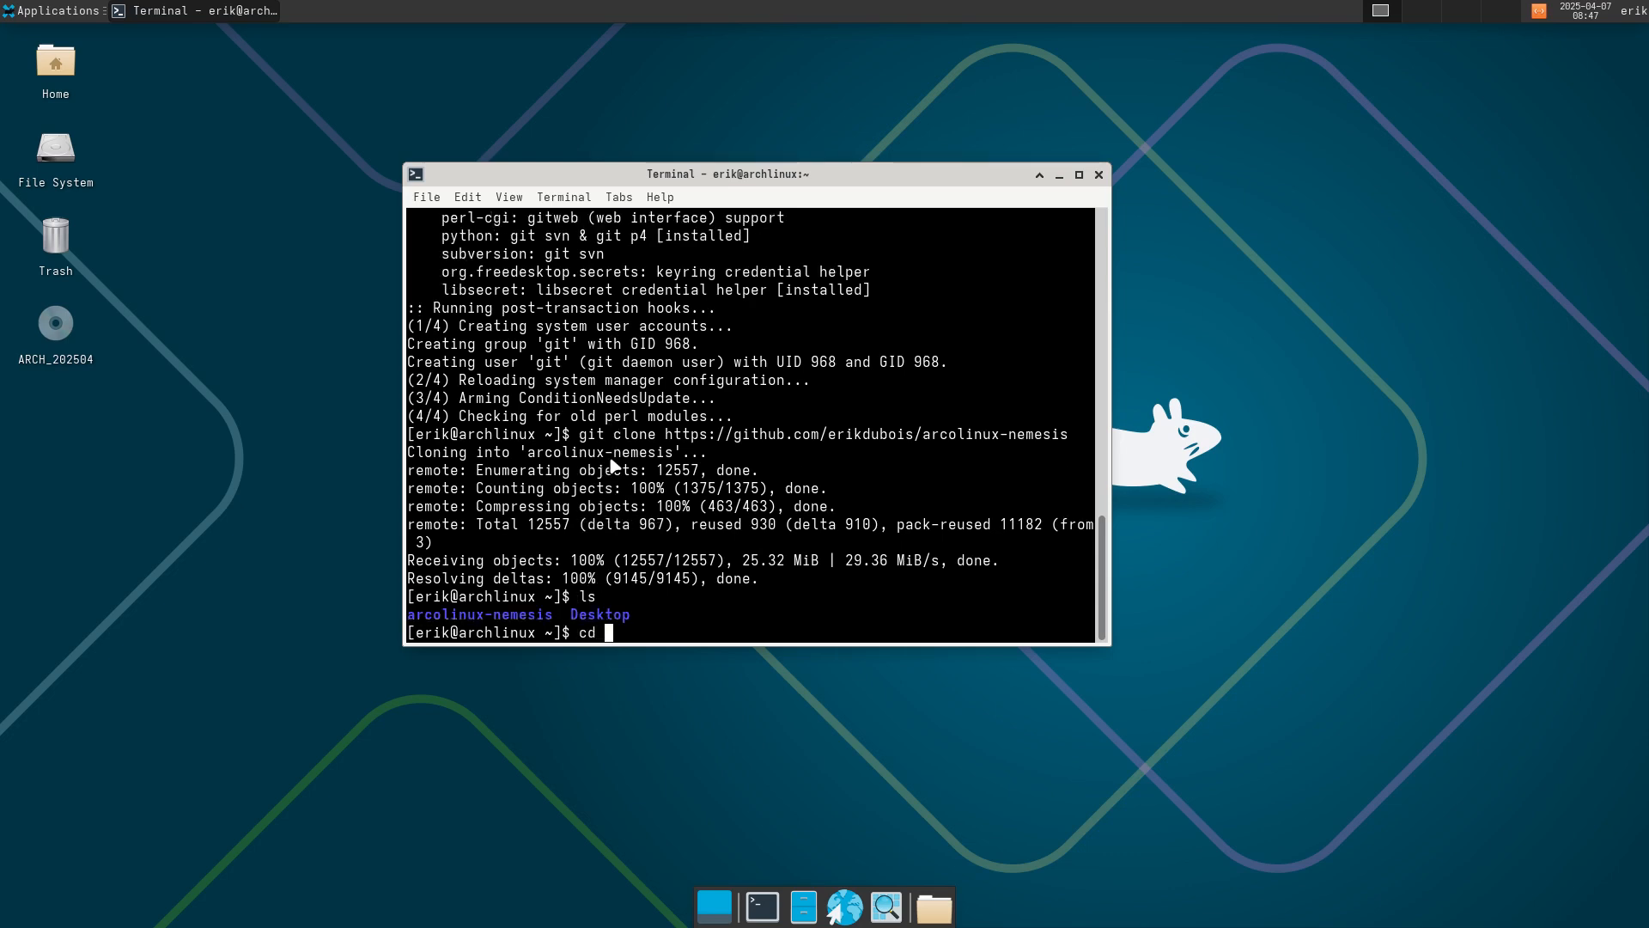
pyautogui.press('Tab')
pyautogui.press('Return')
pyautogui.write('ls')
pyautogui.press('Return')
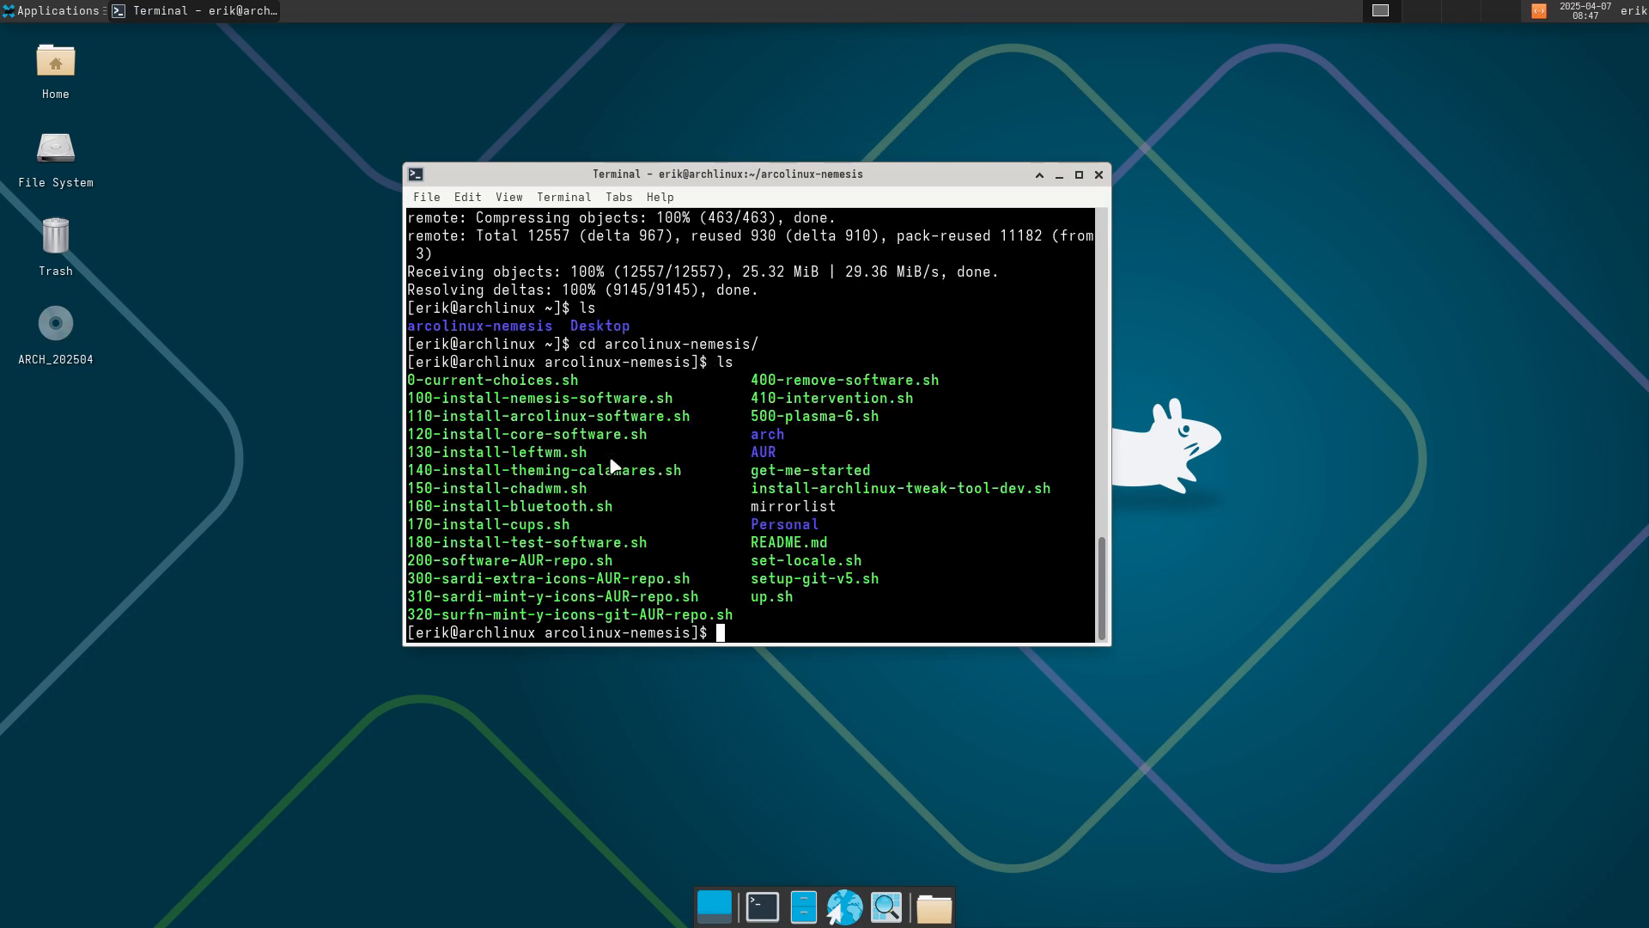
pyautogui.write('./0')
pyautogui.press('Tab')
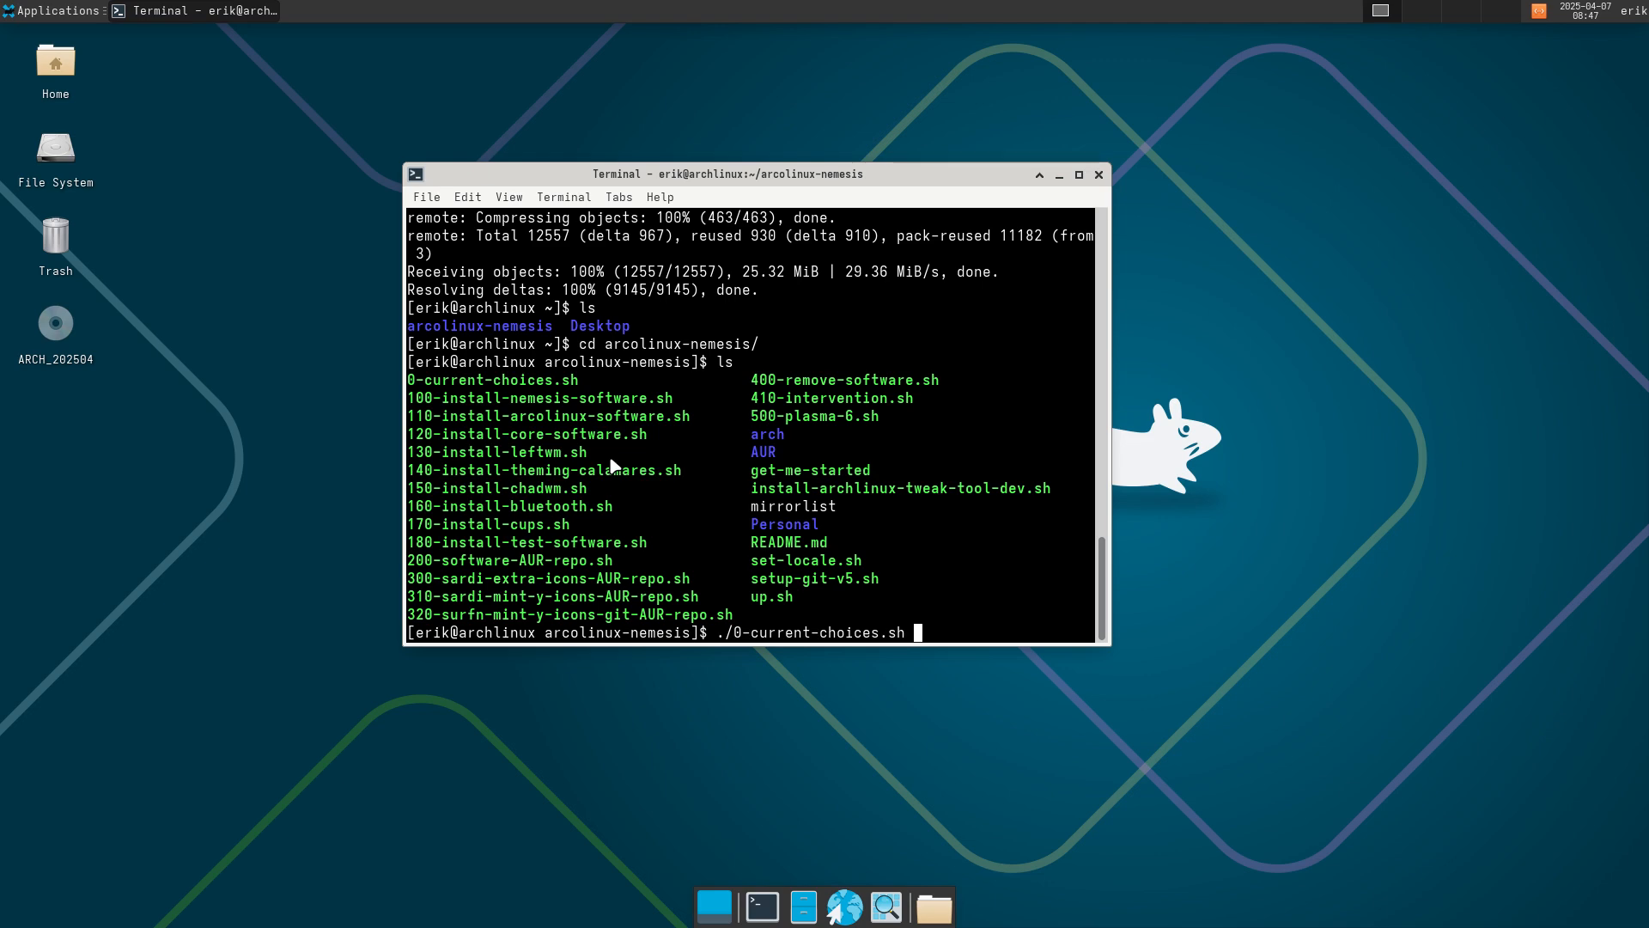
pyautogui.press('Return')
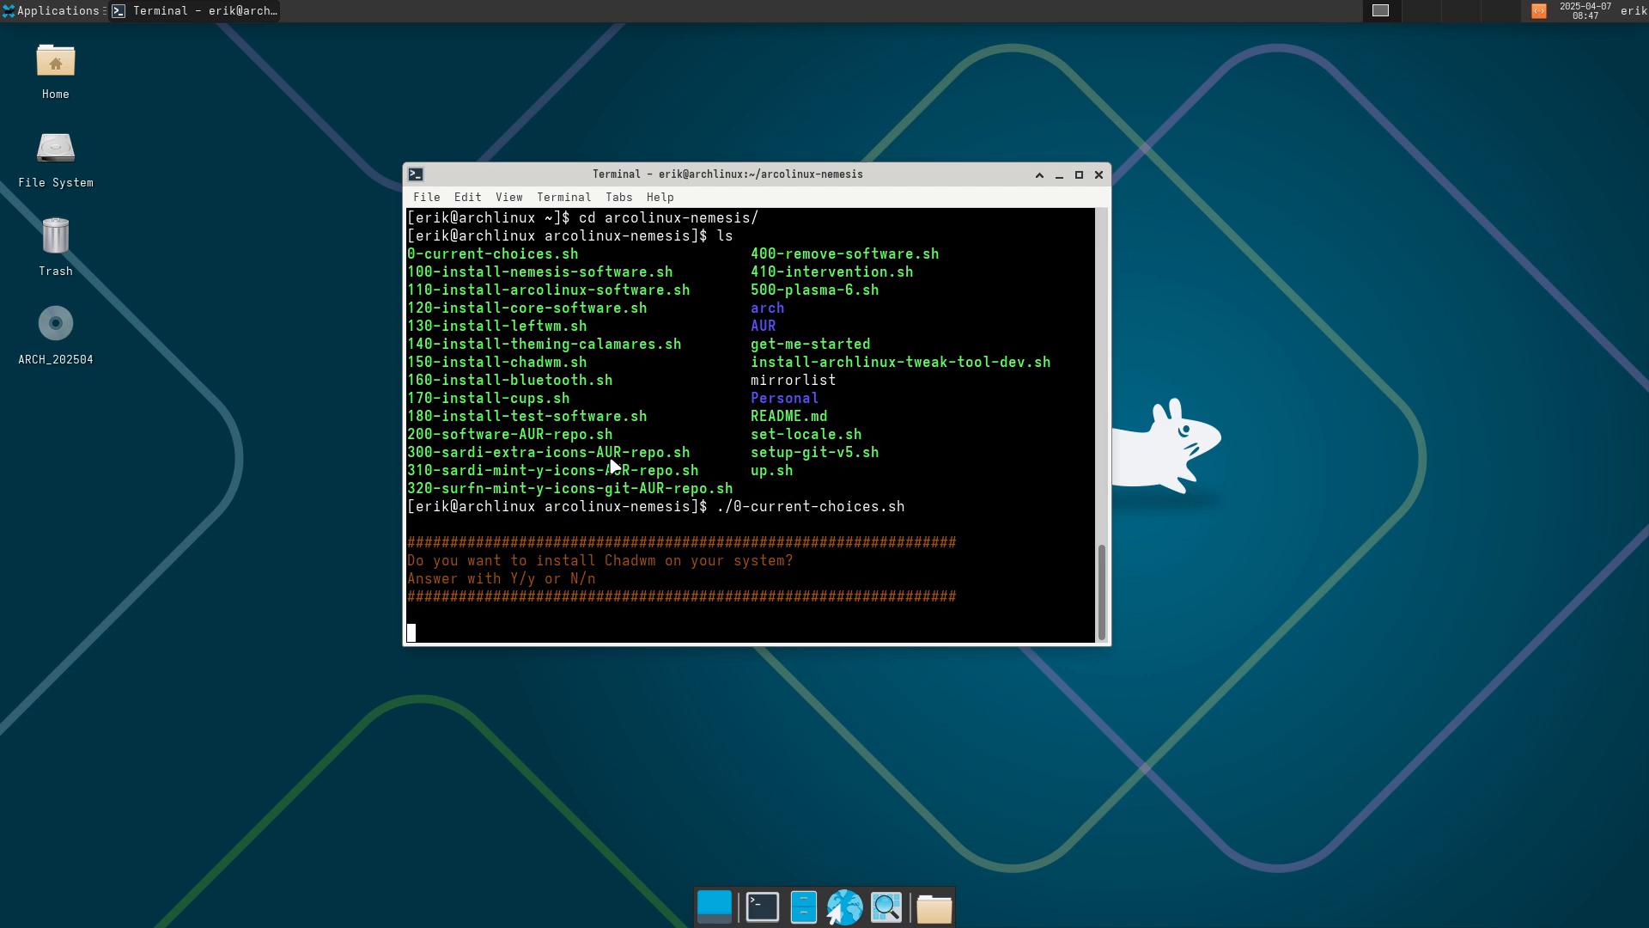
# Answer y to install Chadwm and move the terminal window to the upper right.
pyautogui.write('y')
pyautogui.press('Return')
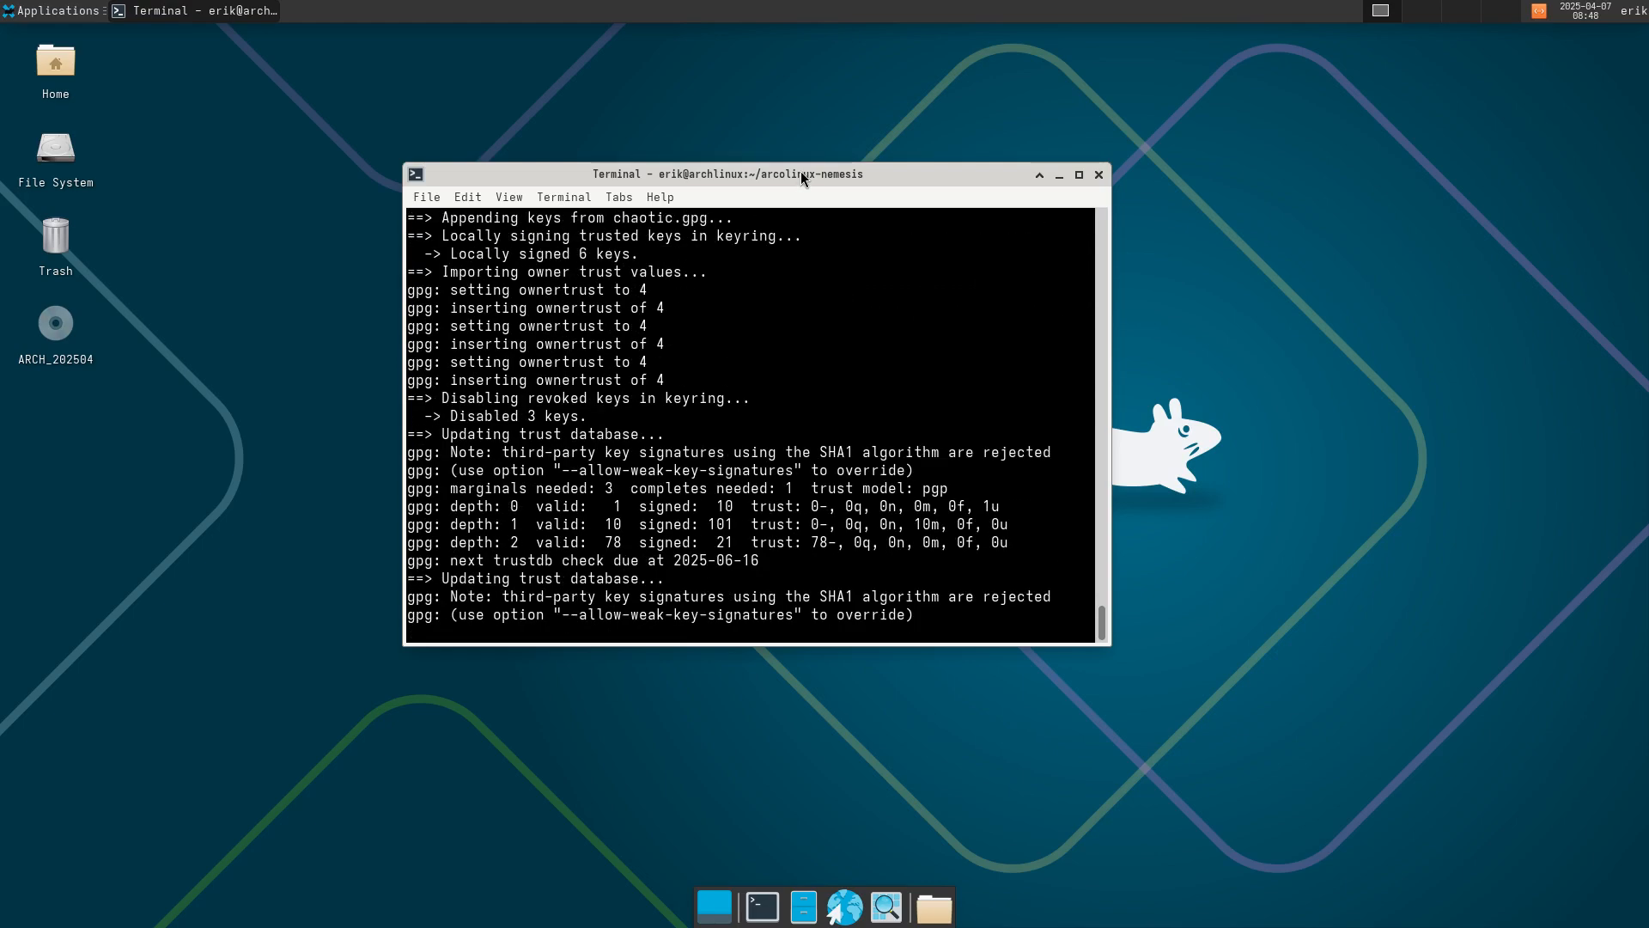
pyautogui.moveTo(817, 164); pyautogui.dragTo(1279, 66)
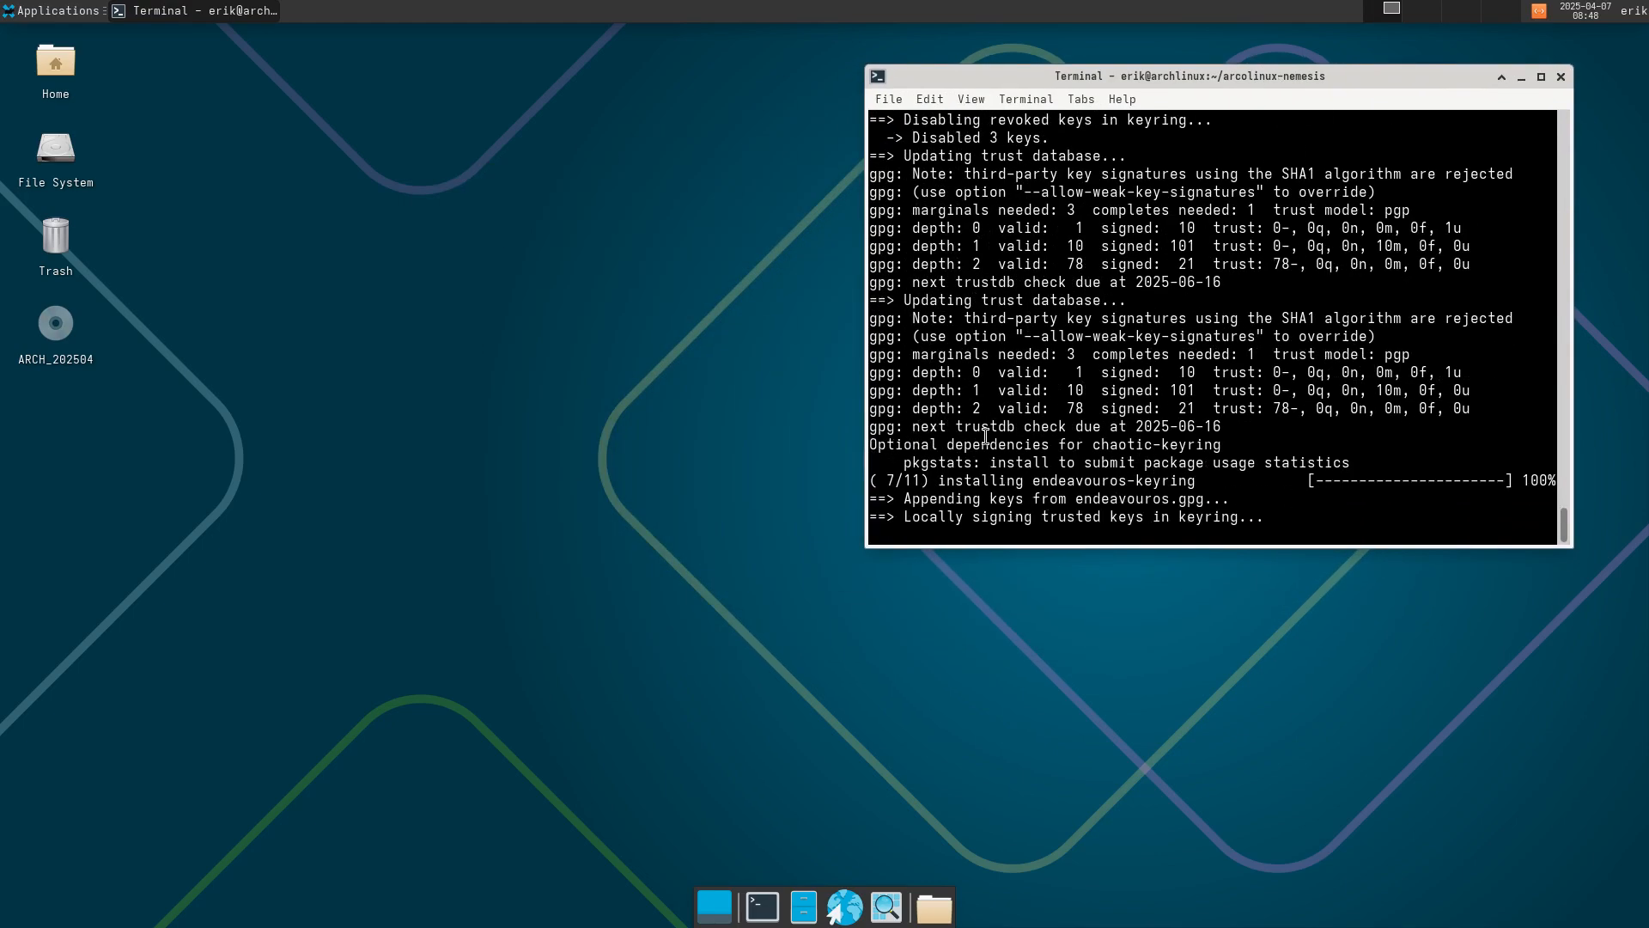
# Browse to Home > arcolinux-nemesis in Thunar, then exit the VM's full-screen mode.
pyautogui.doubleClick(69, 74)
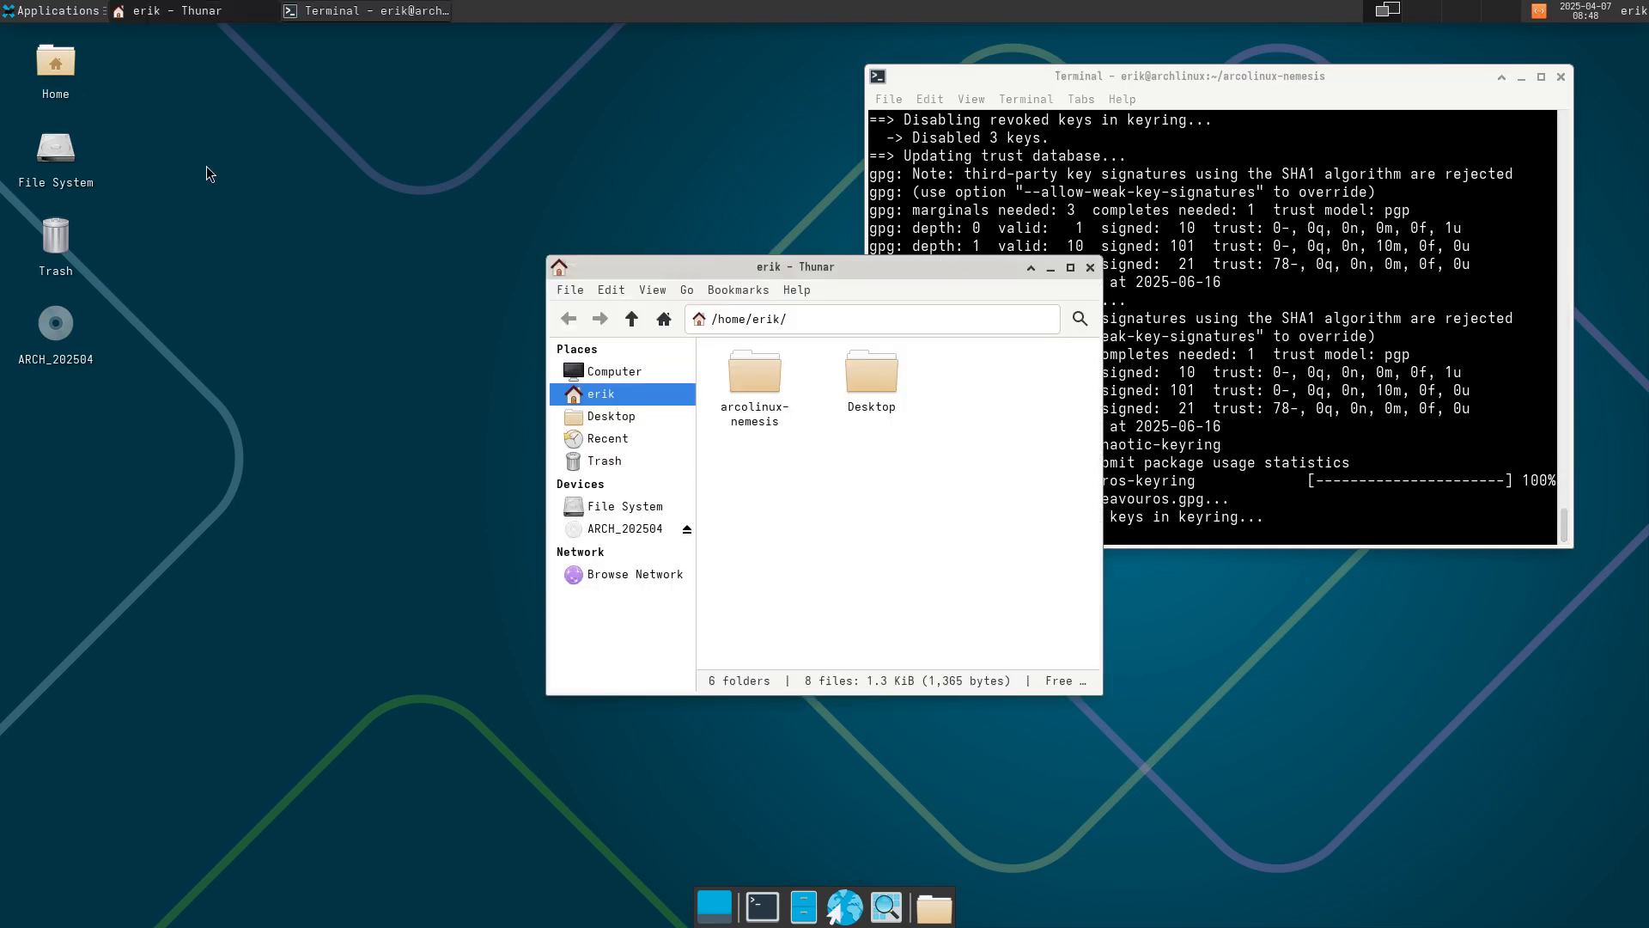
pyautogui.doubleClick(724, 378)
pyautogui.moveTo(840, 268); pyautogui.dragTo(444, 219)
pyautogui.press('Control_R+f')
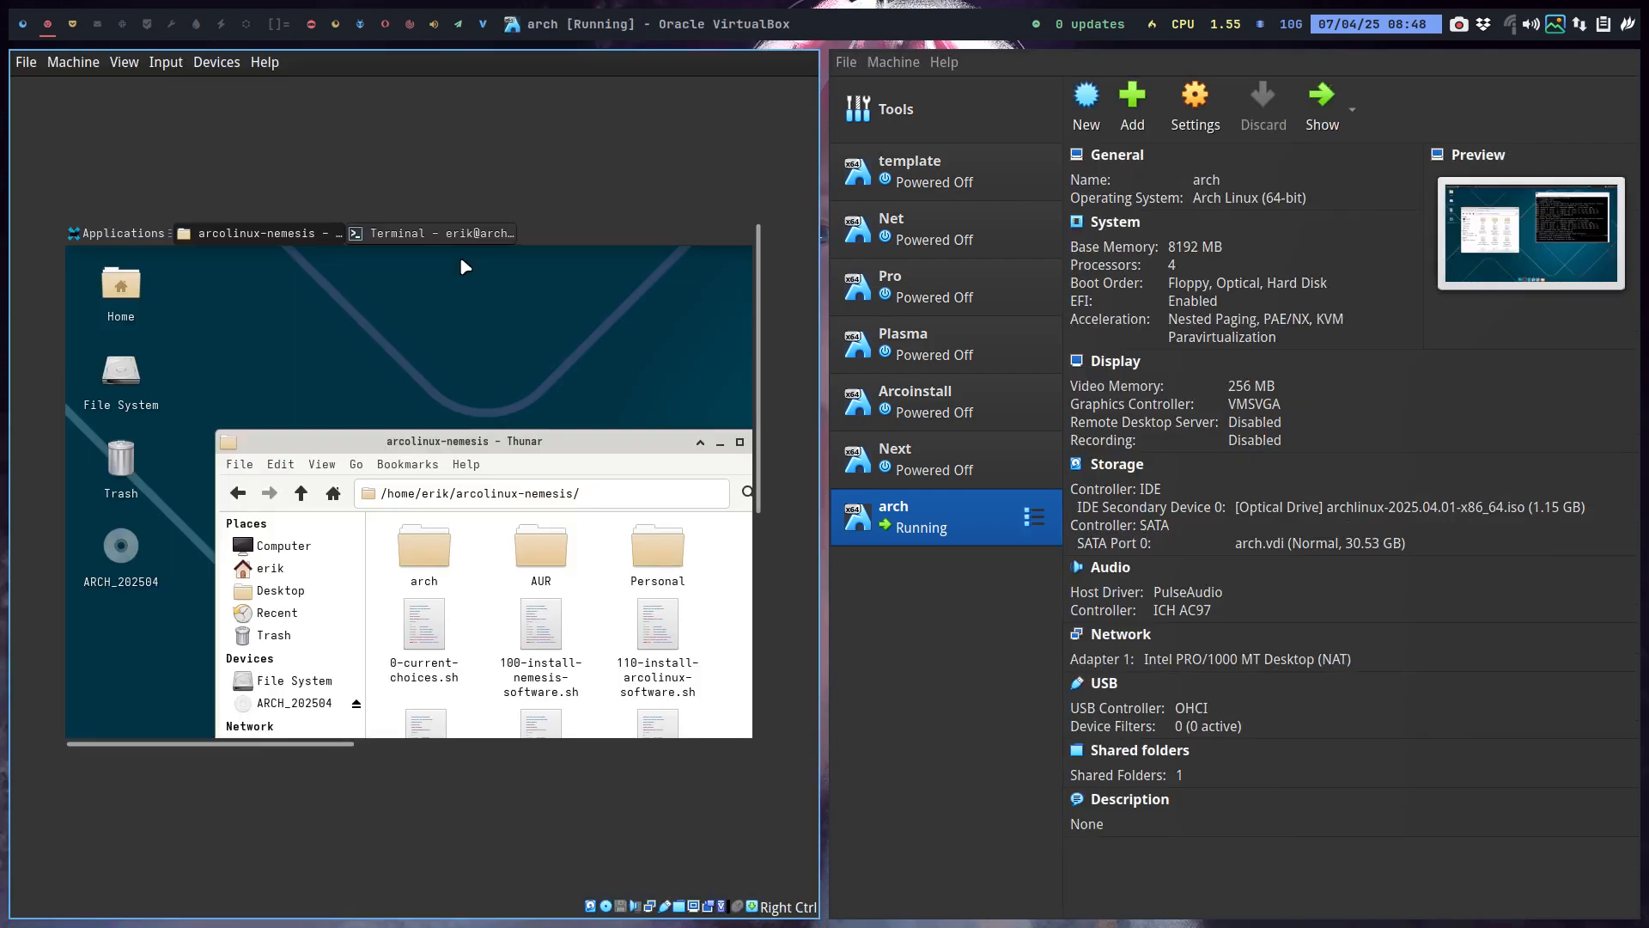
# In Brave's YouTube tab, replace the old channel search with 'arcolinux-nemesis' and run it.
pyautogui.click(73, 32)
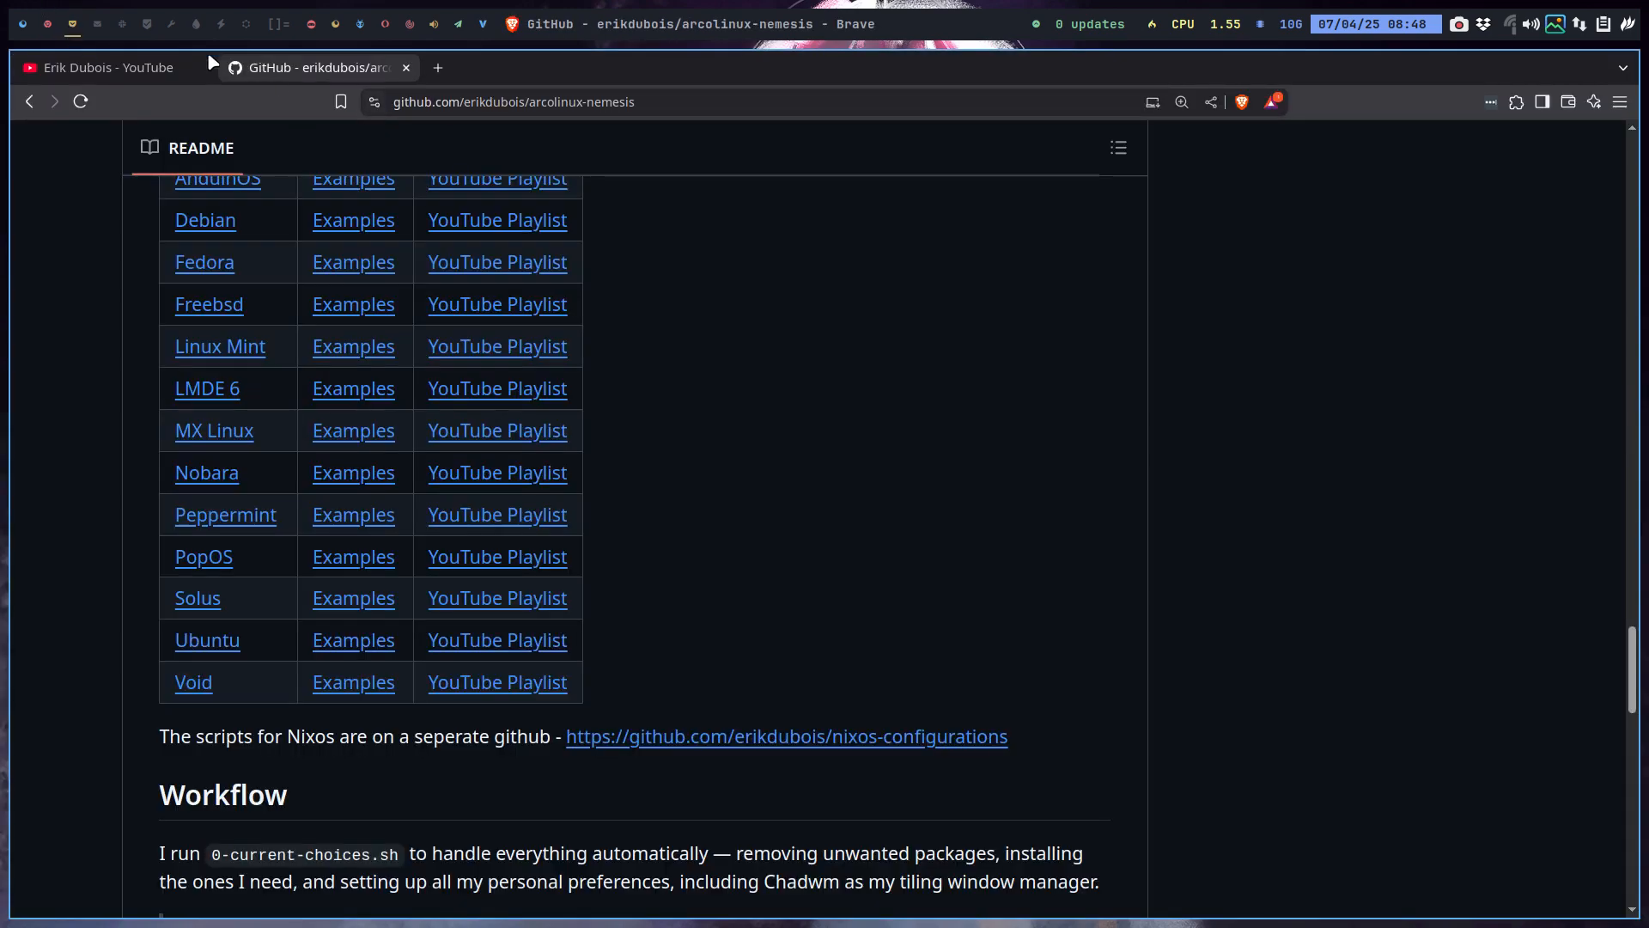
pyautogui.click(117, 65)
pyautogui.scroll(20, 519, 590)
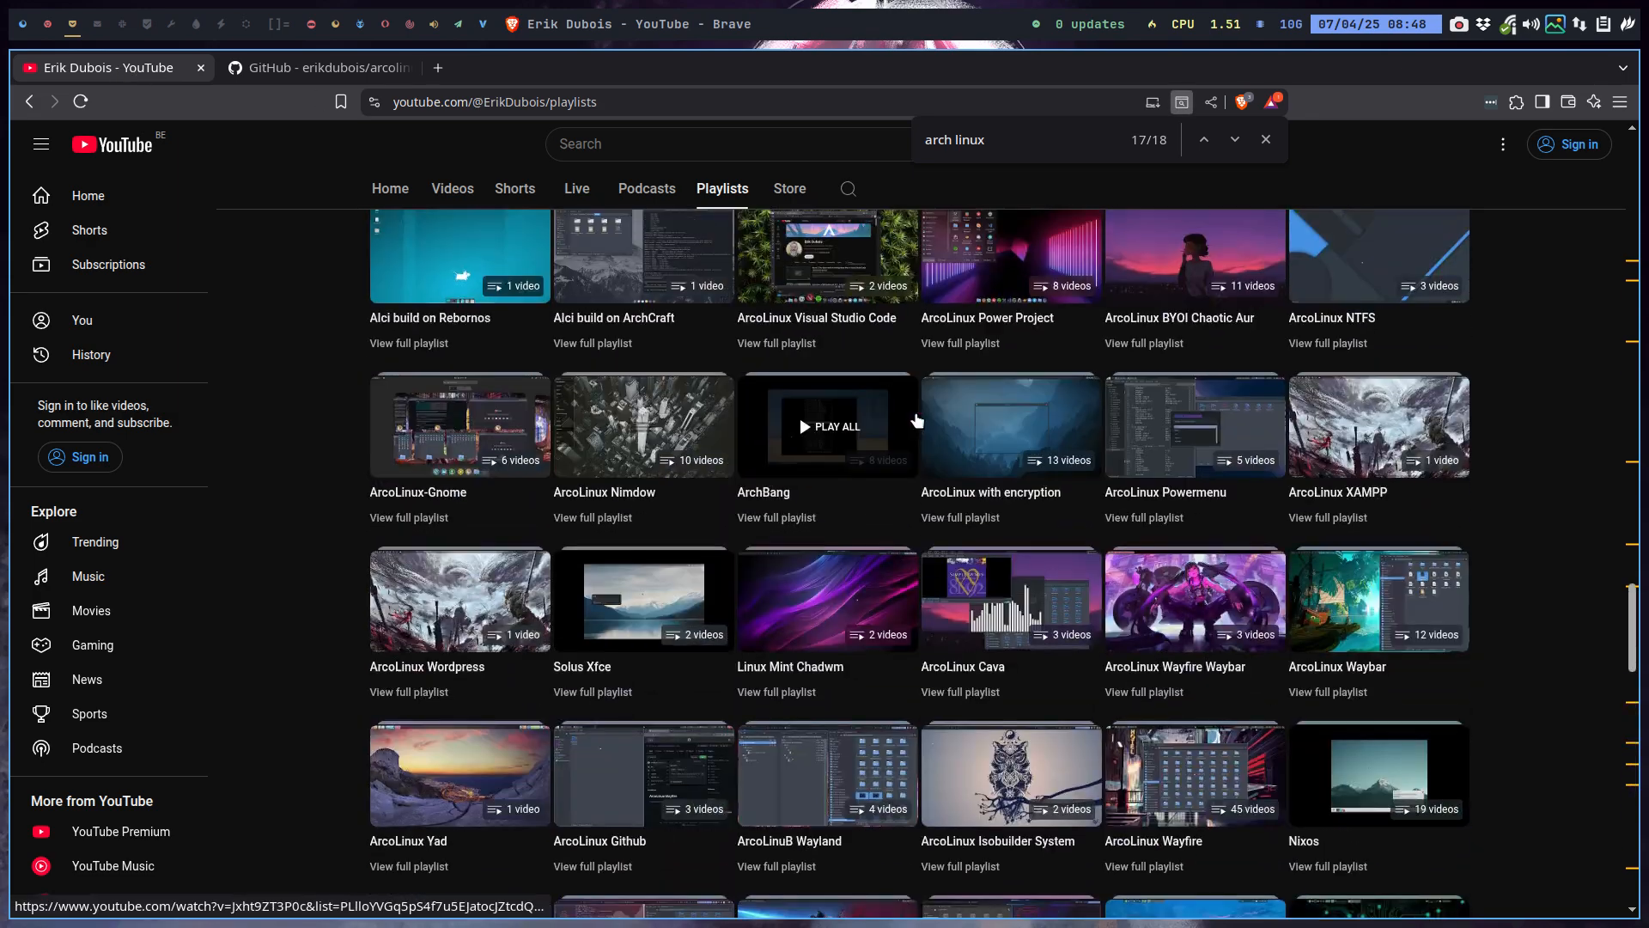
pyautogui.scroll(20, 1586, 447)
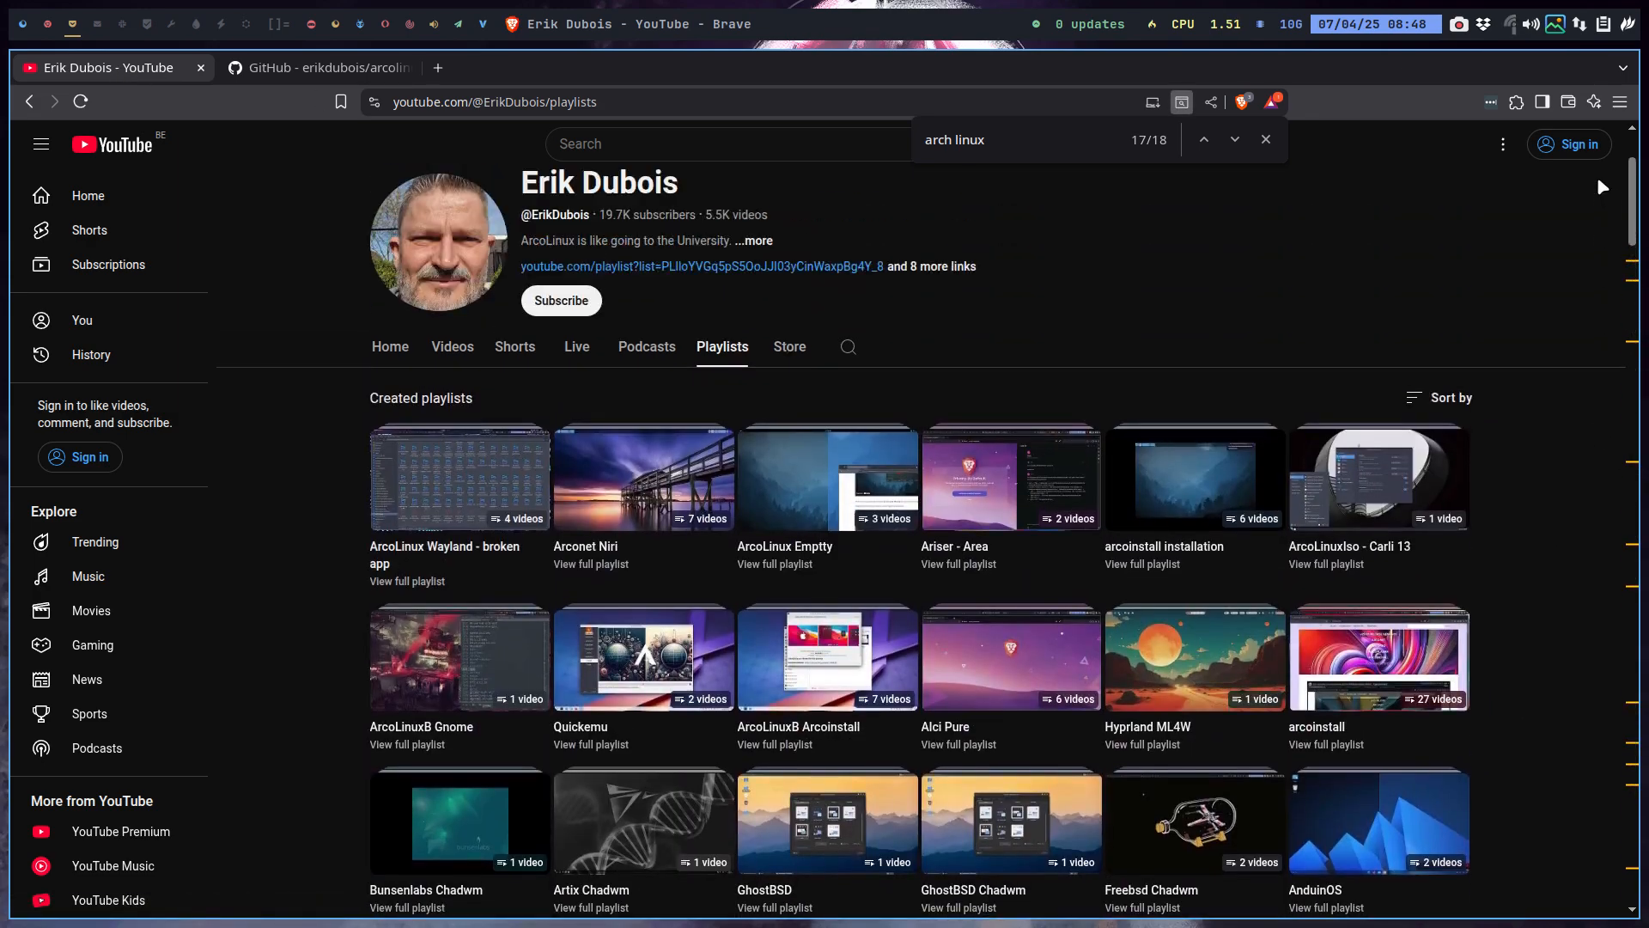
pyautogui.moveTo(1598, 181); pyautogui.dragTo(1598, 182)
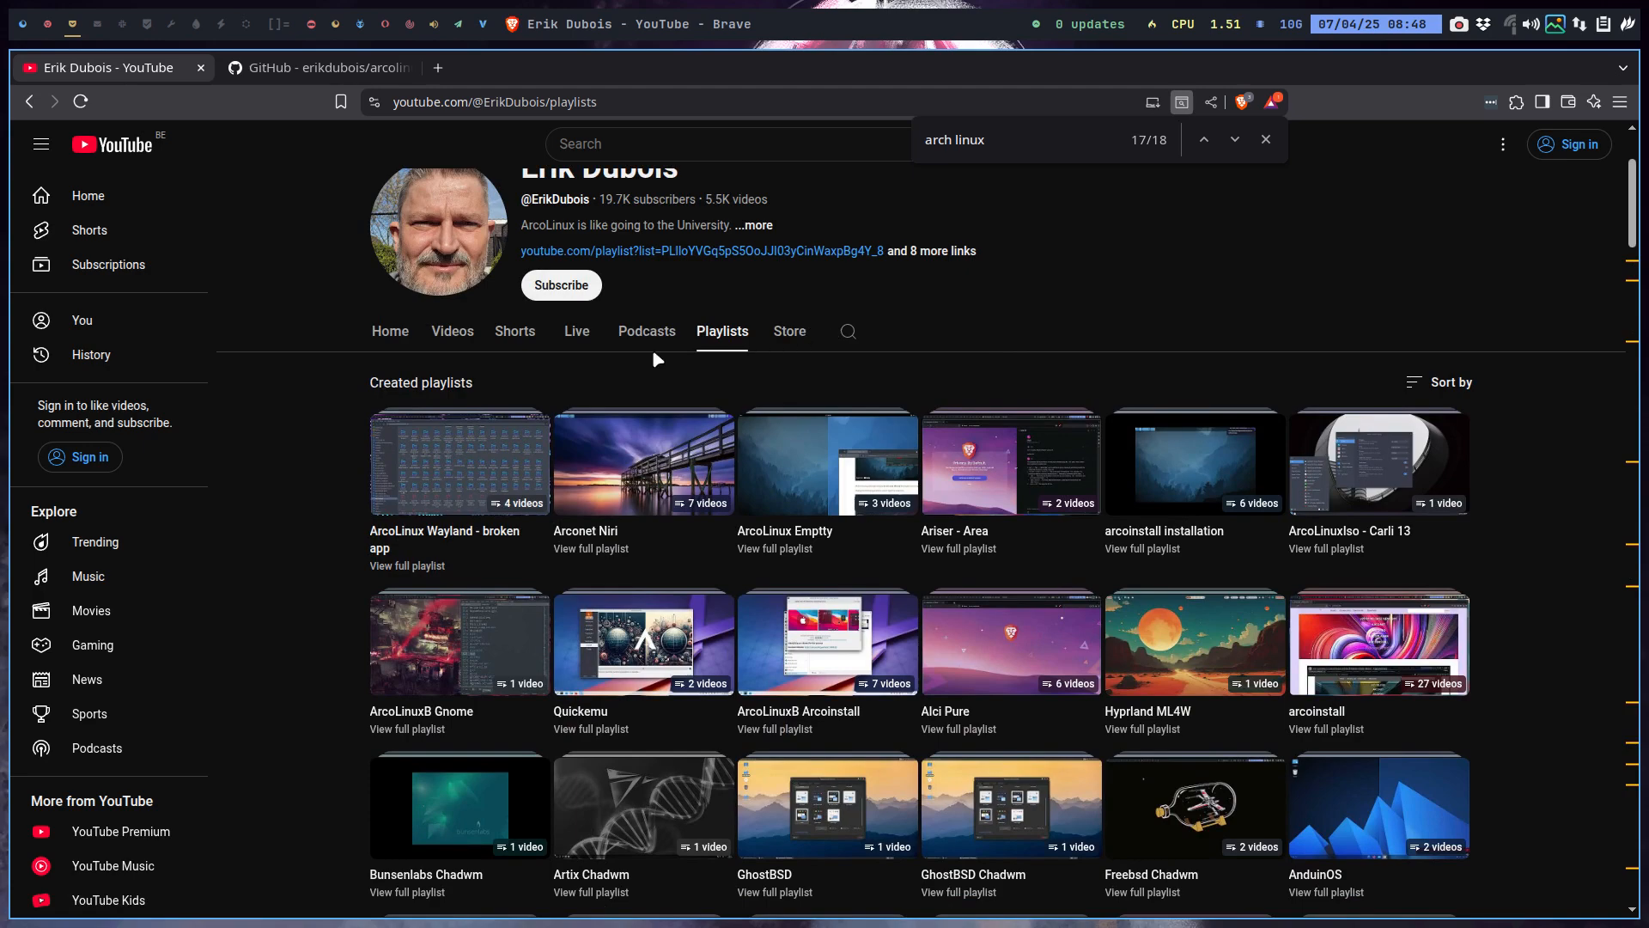
pyautogui.click(847, 330)
pyautogui.moveTo(938, 336); pyautogui.dragTo(858, 334)
pyautogui.write('arcolinux-nemesis')
pyautogui.press('Return')
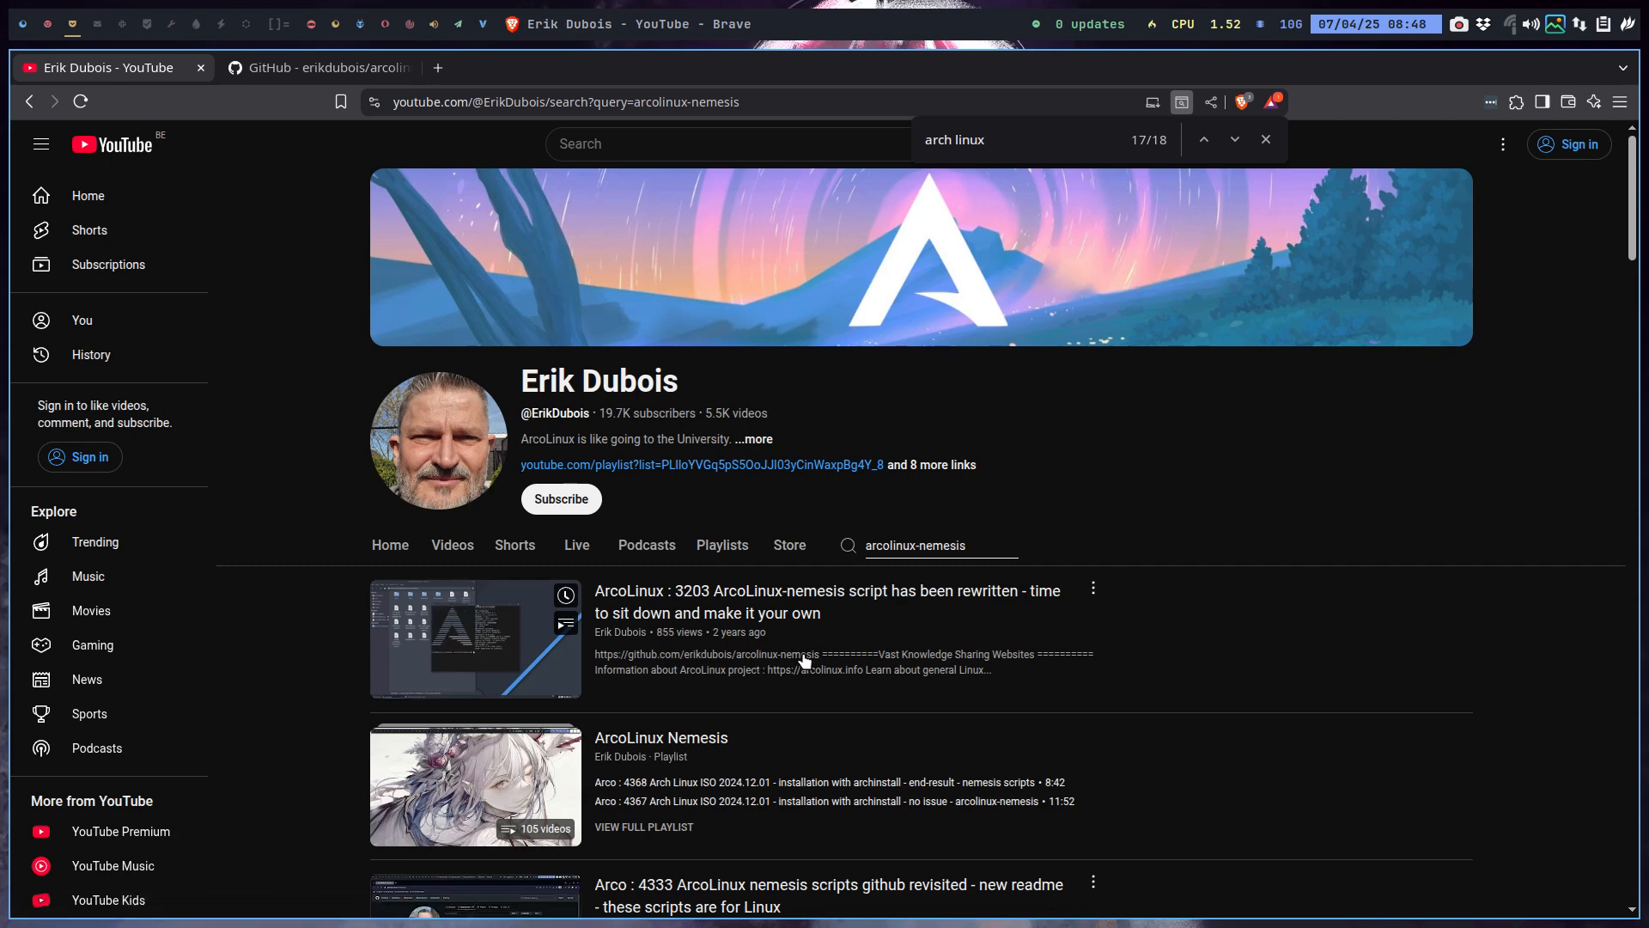
pyautogui.scroll(-3, 802, 651)
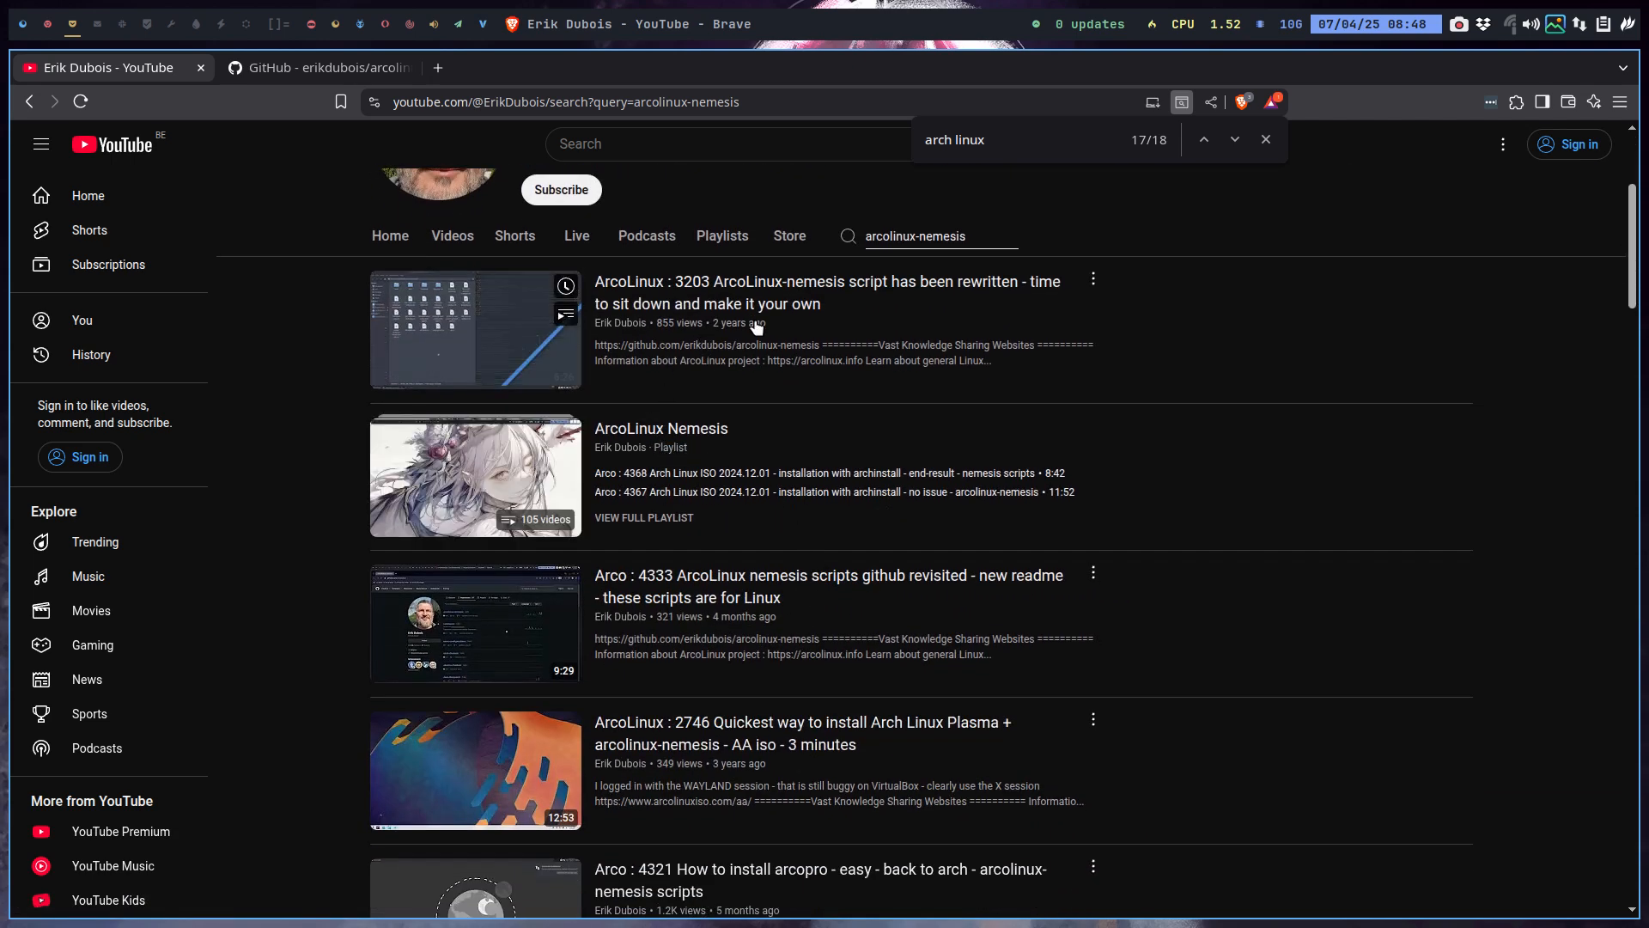